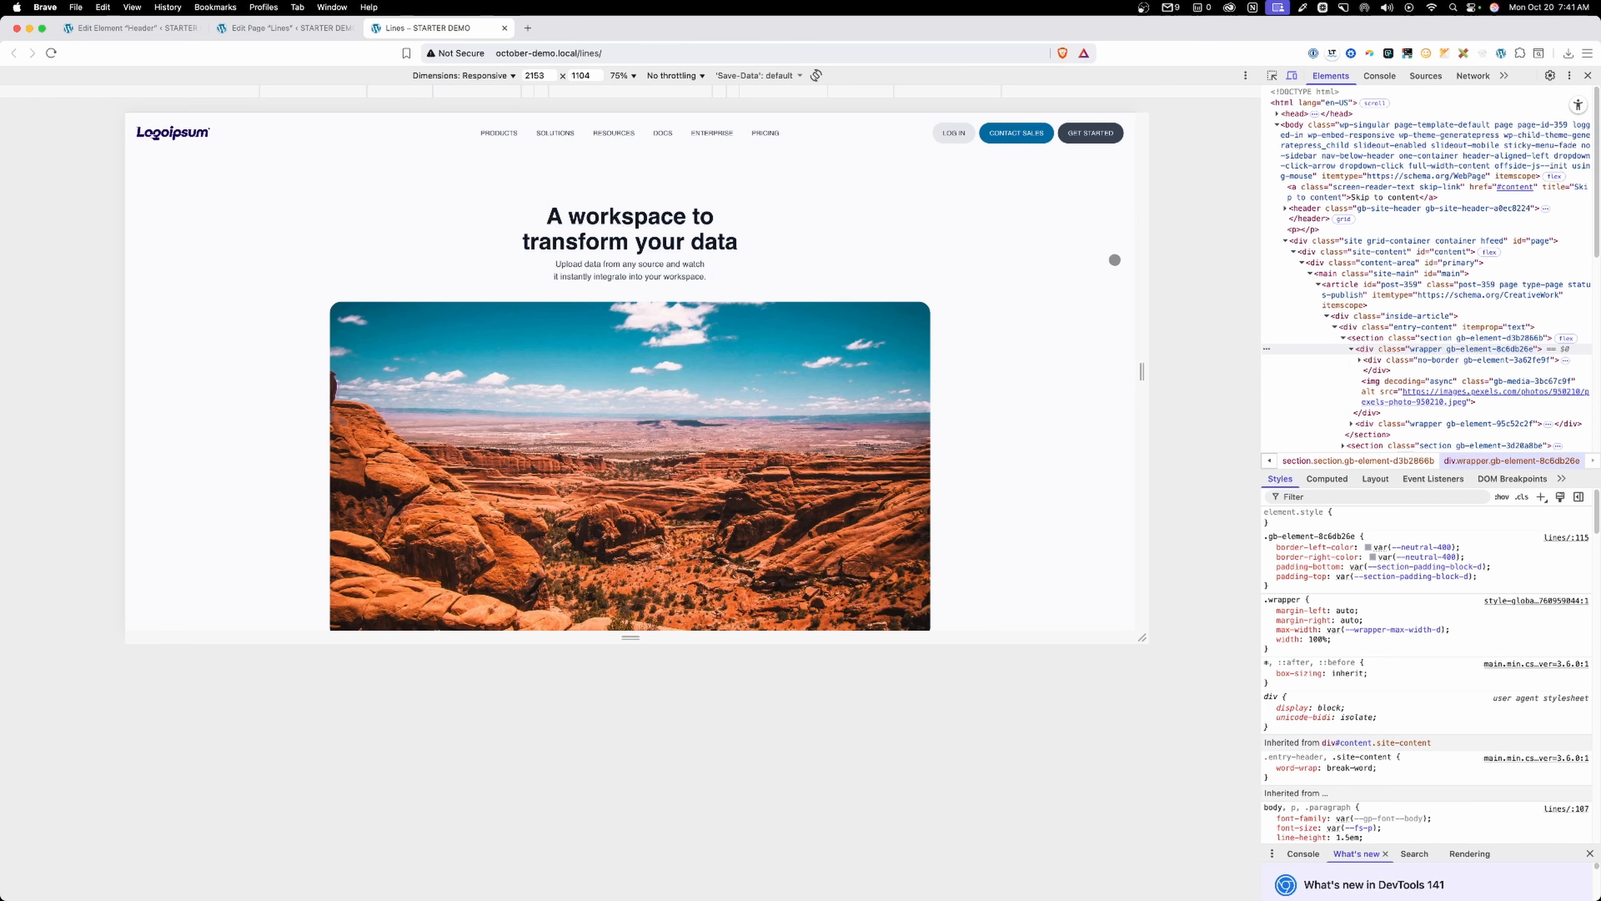
# Check the Lines page header at several viewport widths down to about 685 px, opening the mobile menu, and return to a wide viewport.
pyautogui.moveTo(1137, 255); pyautogui.dragTo(1008, 249)
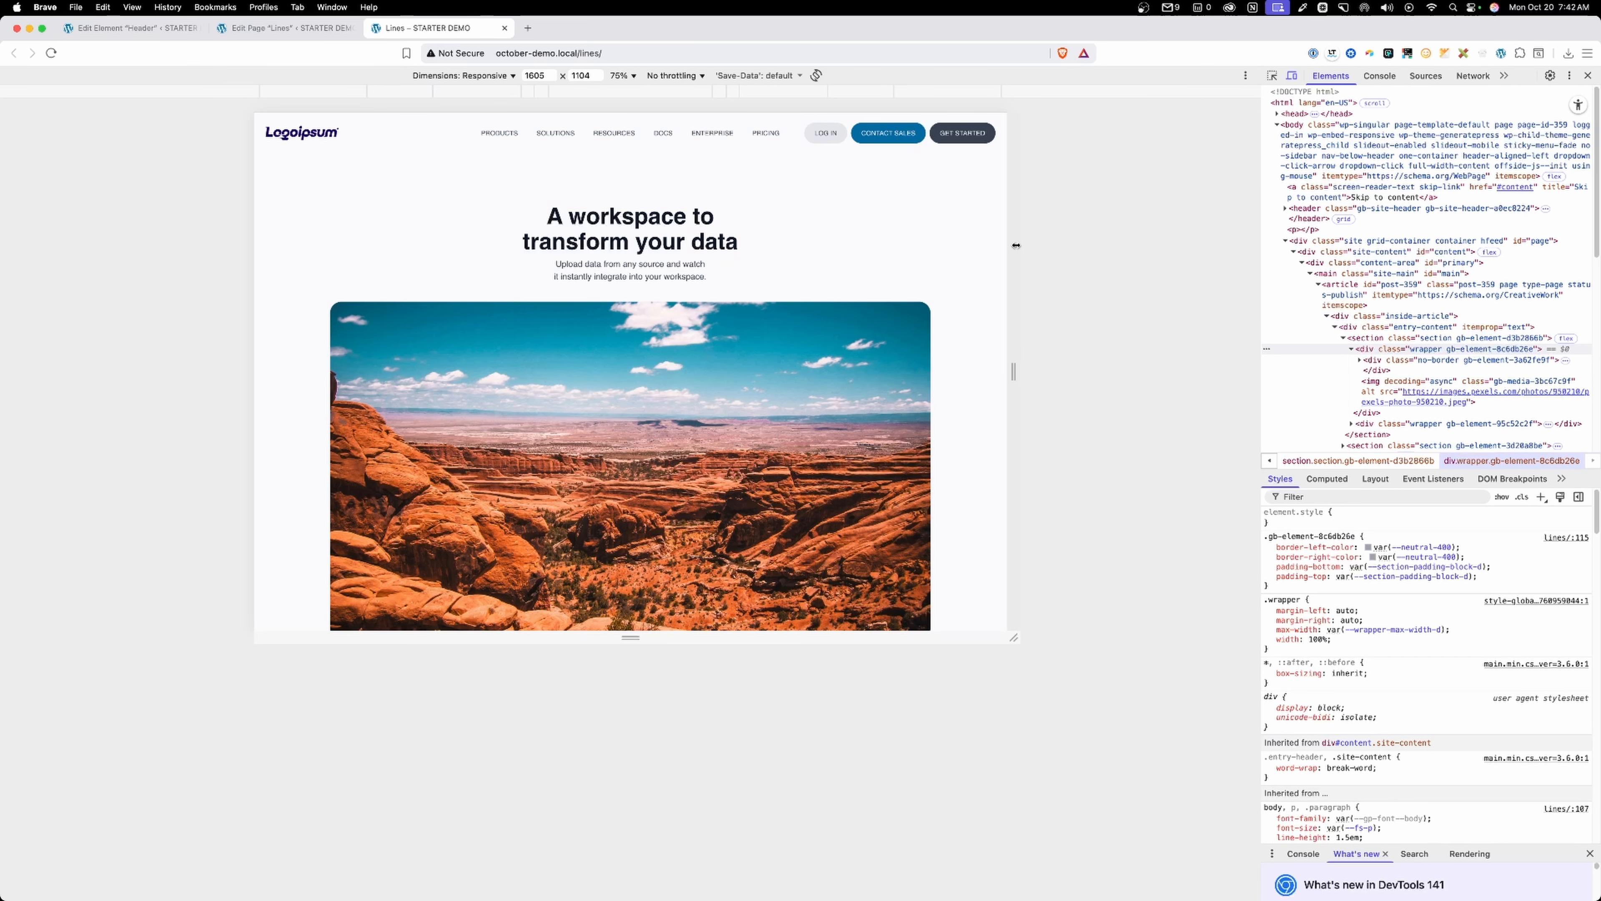
pyautogui.moveTo(1016, 245); pyautogui.dragTo(1064, 241)
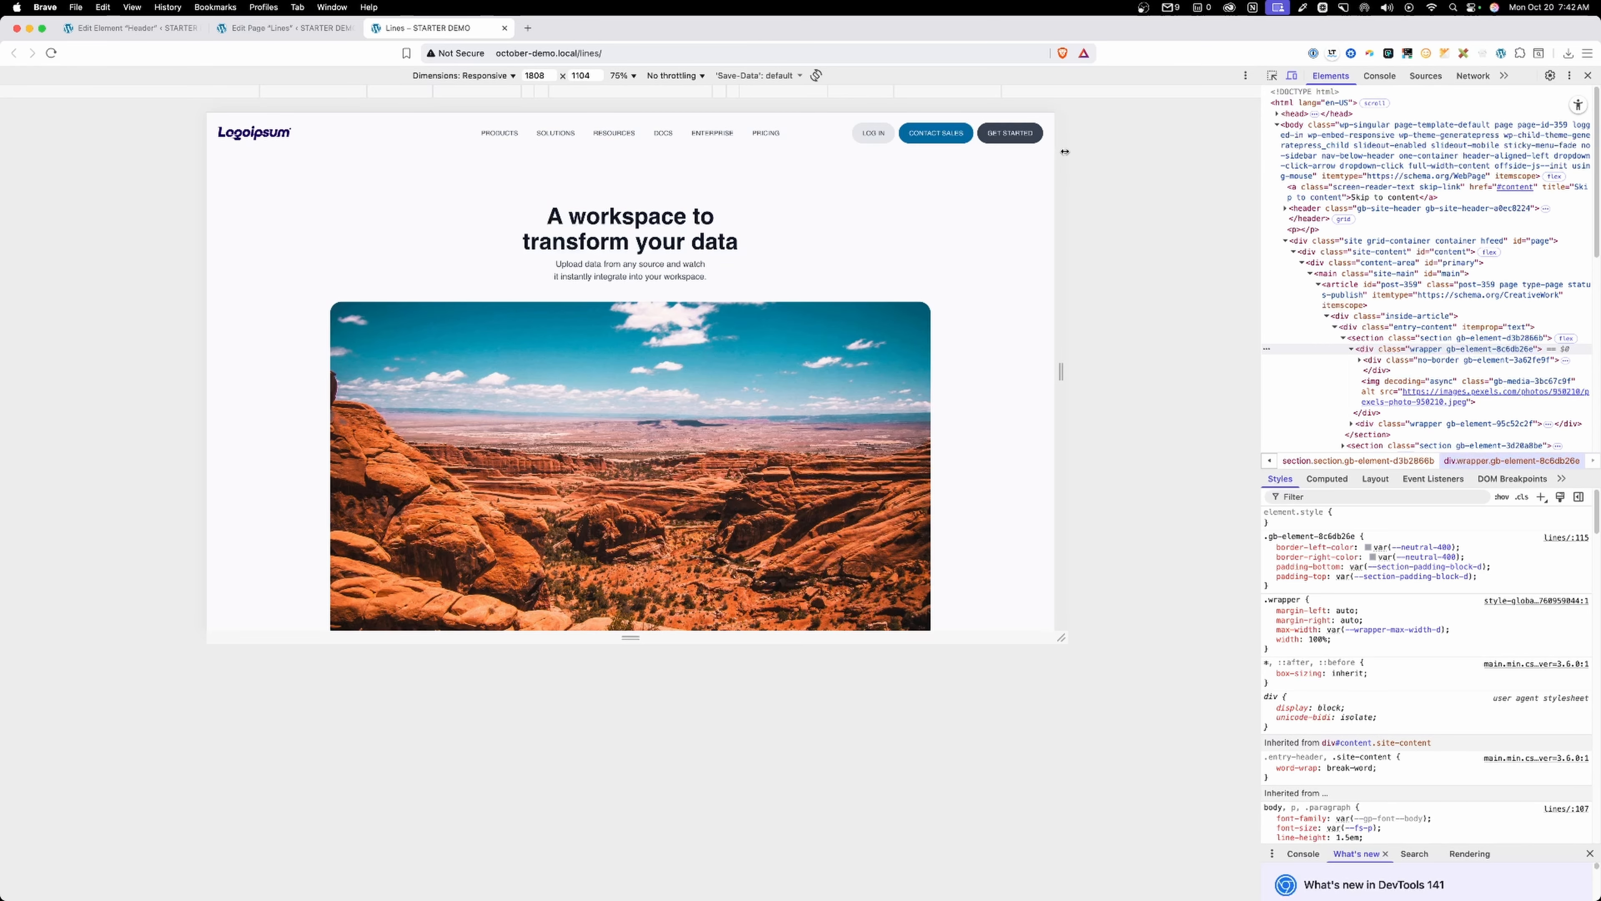
pyautogui.moveTo(1064, 151); pyautogui.dragTo(943, 160)
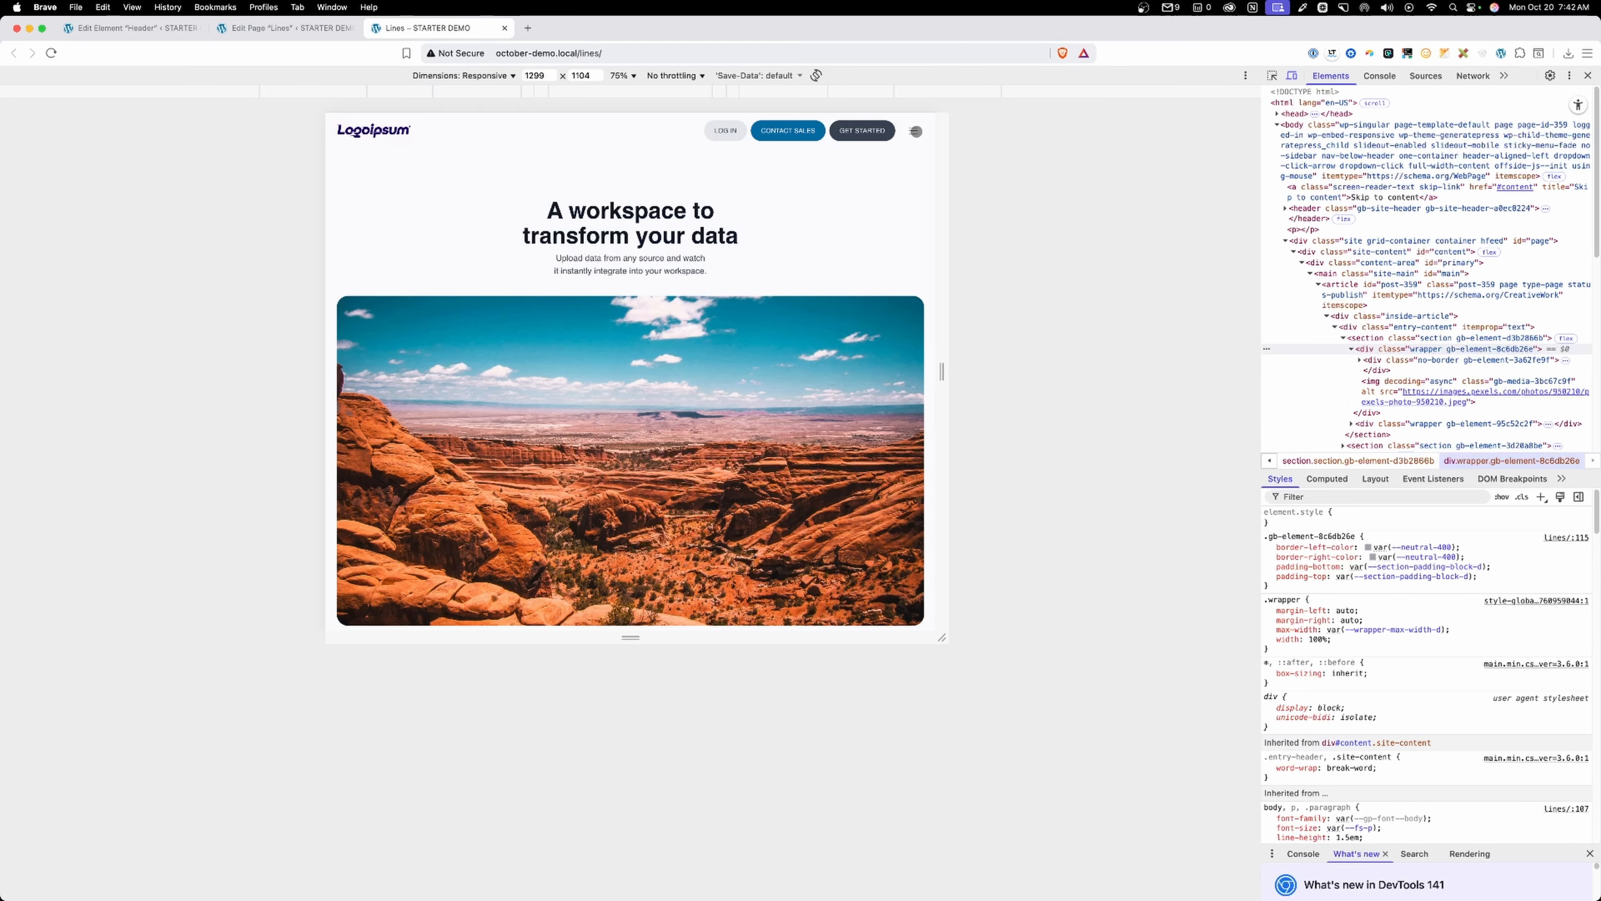
pyautogui.moveTo(947, 210); pyautogui.dragTo(832, 168)
pyautogui.click(809, 131)
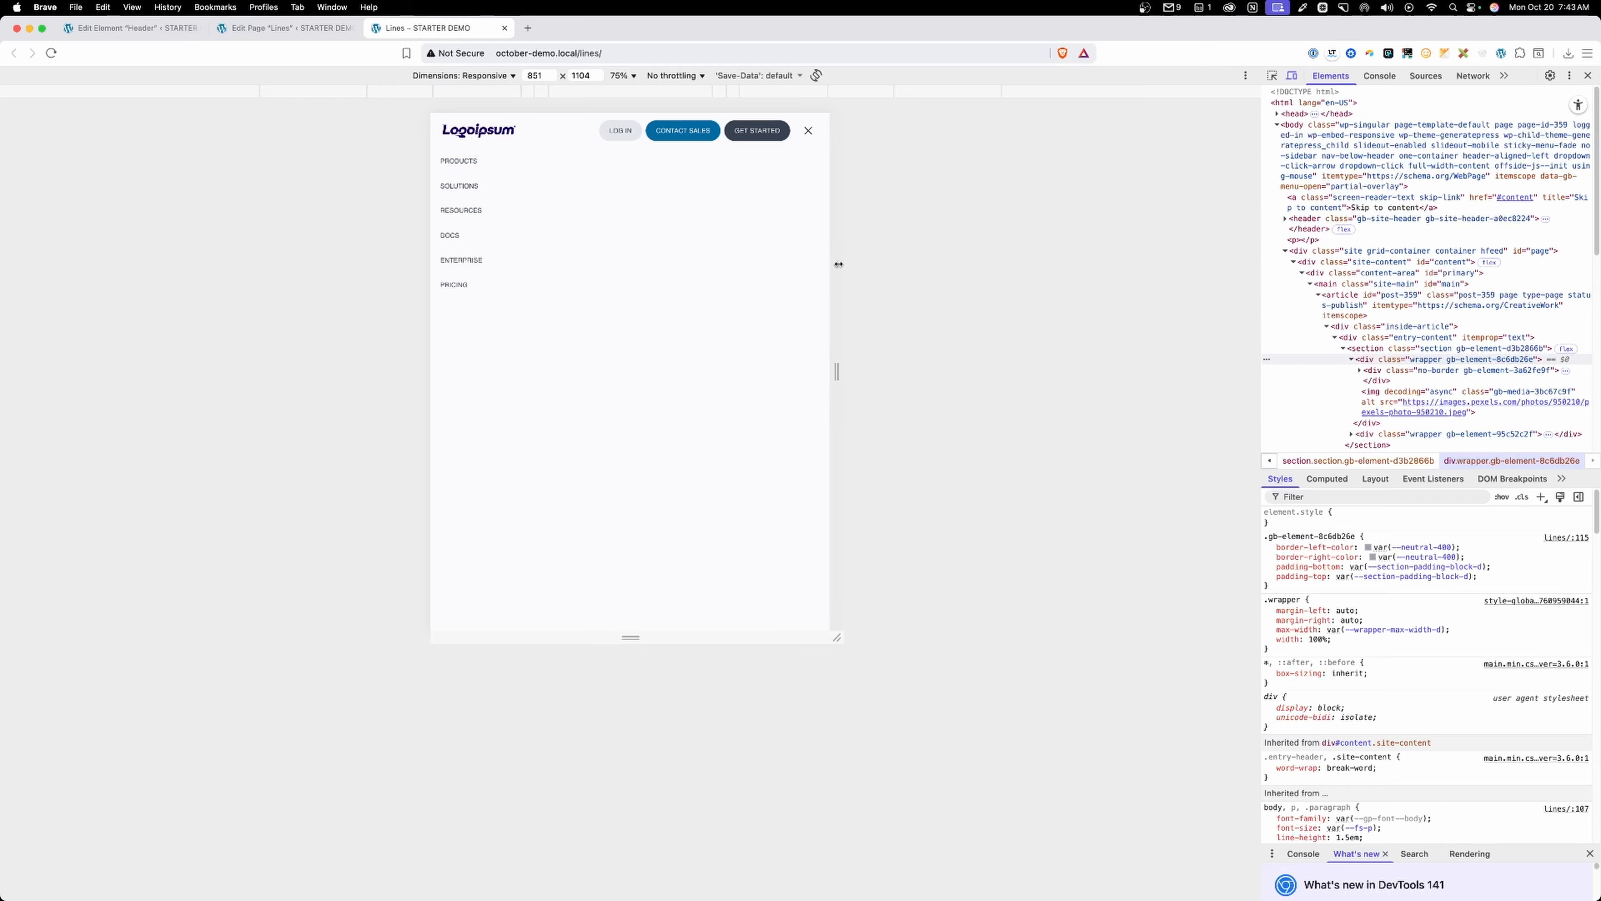
pyautogui.moveTo(840, 261); pyautogui.dragTo(801, 261)
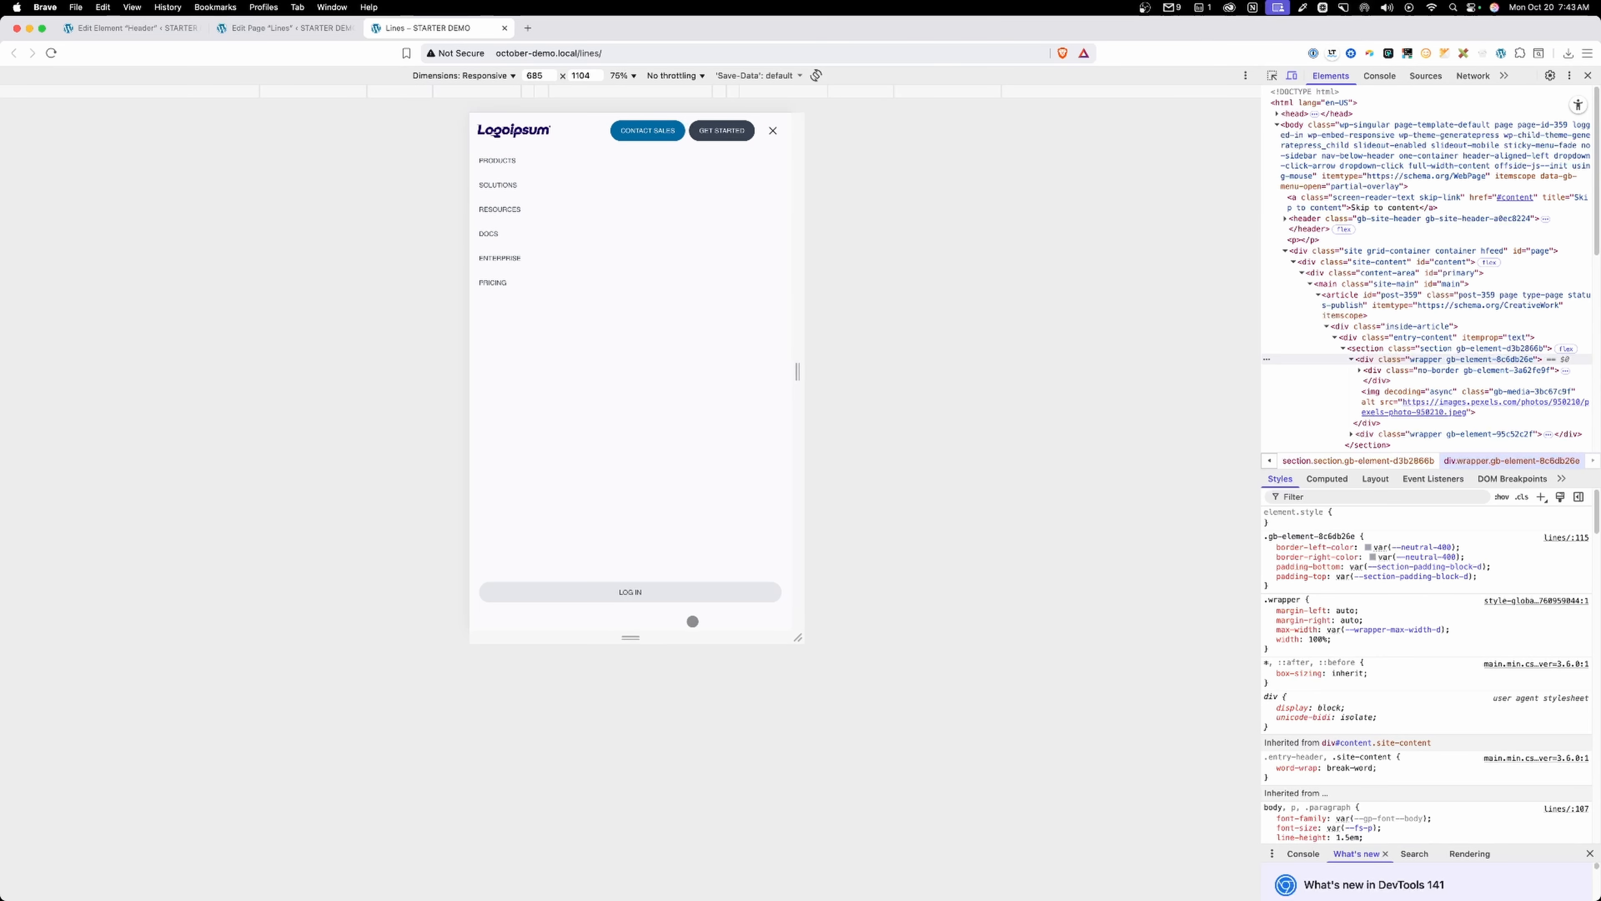
pyautogui.moveTo(796, 344); pyautogui.dragTo(1200, 439)
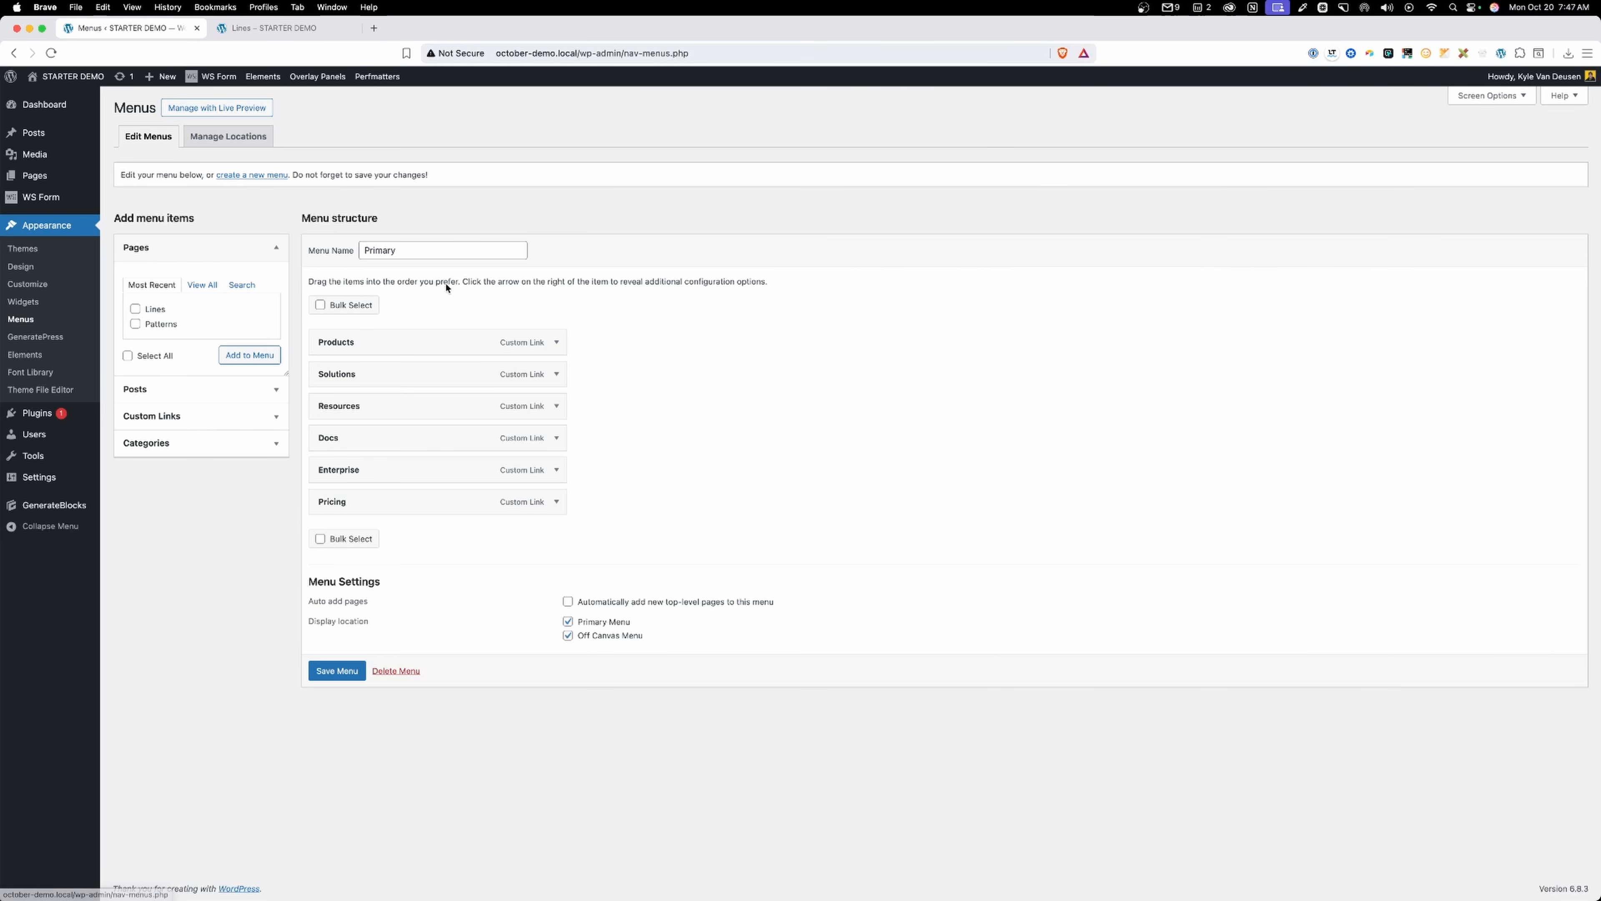
# Review the Products item's settings in the Primary menu and save the menu.
pyautogui.click(396, 252)
pyautogui.click(327, 260)
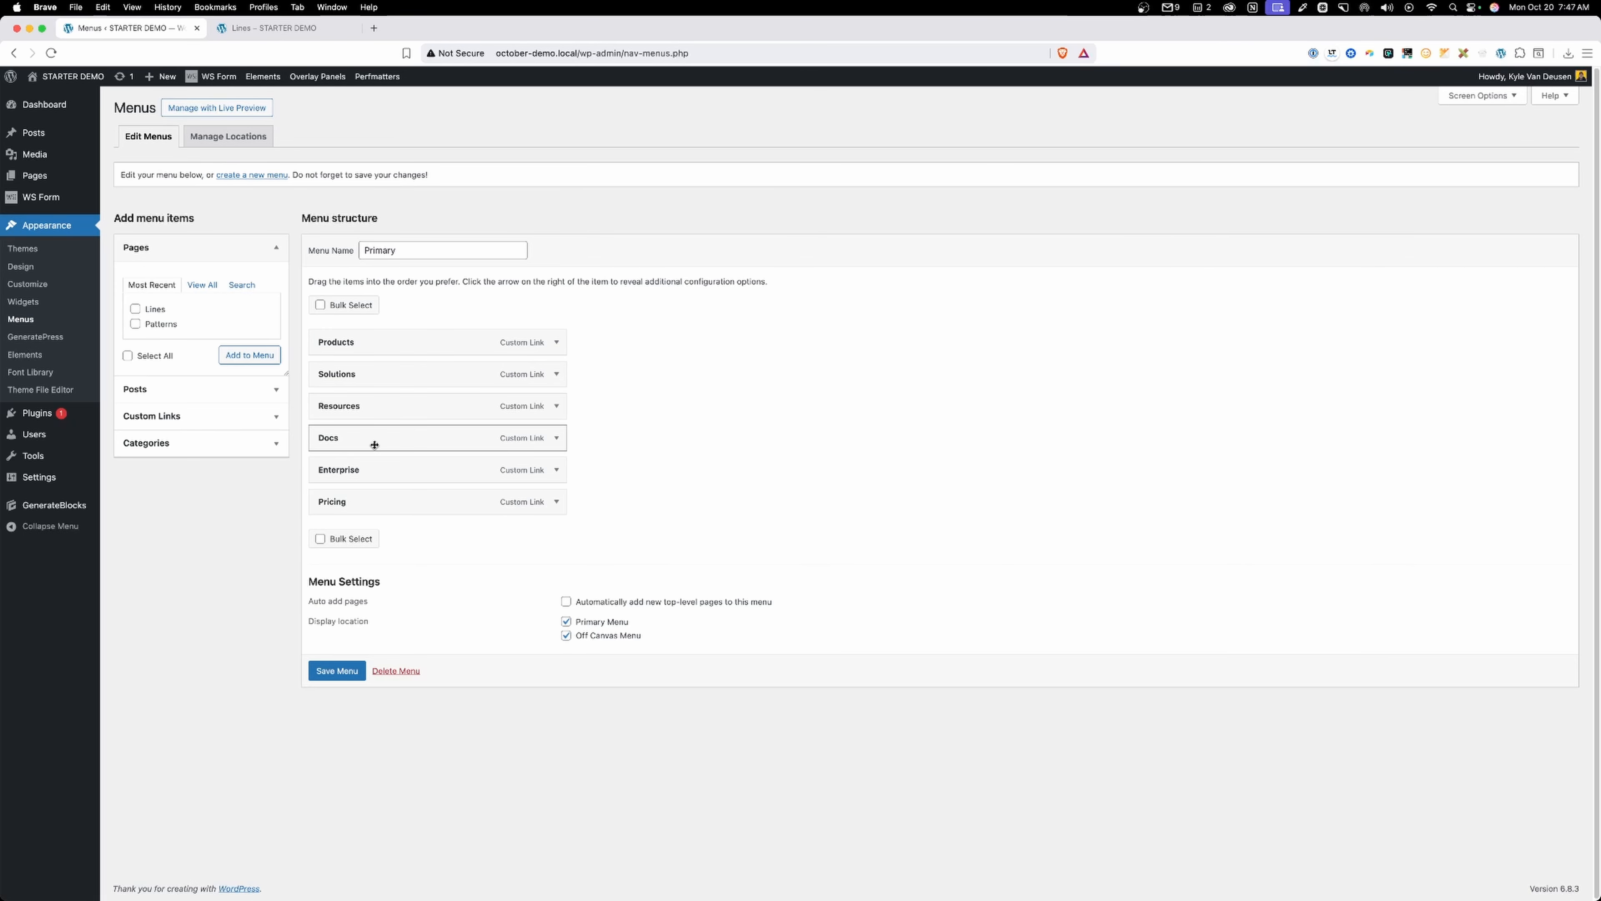
pyautogui.click(556, 344)
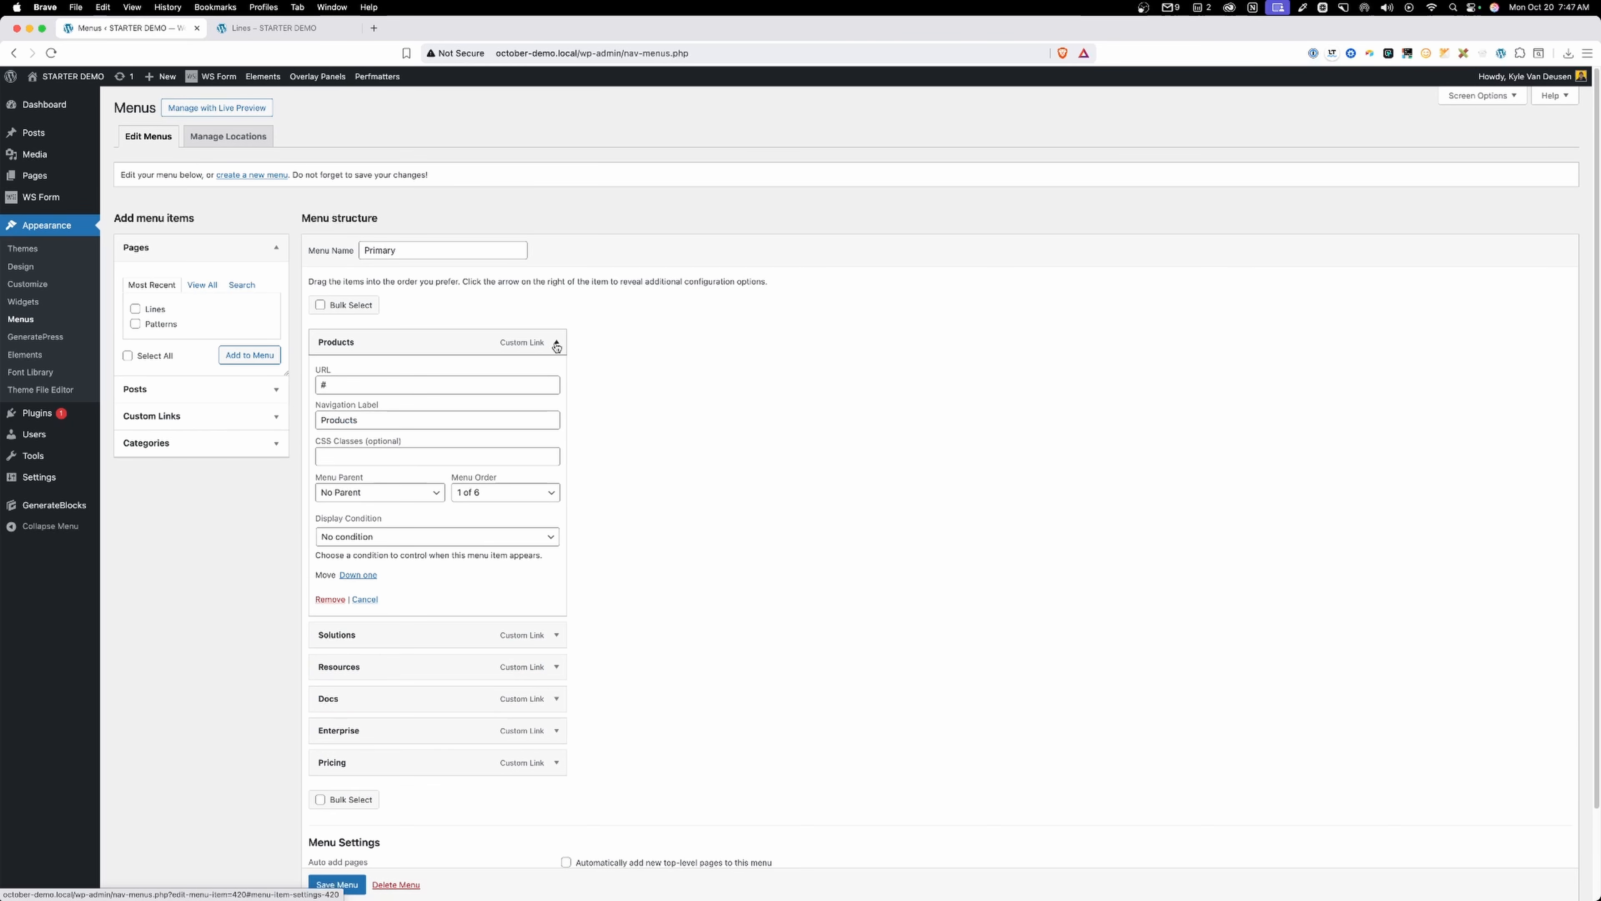
pyautogui.click(555, 345)
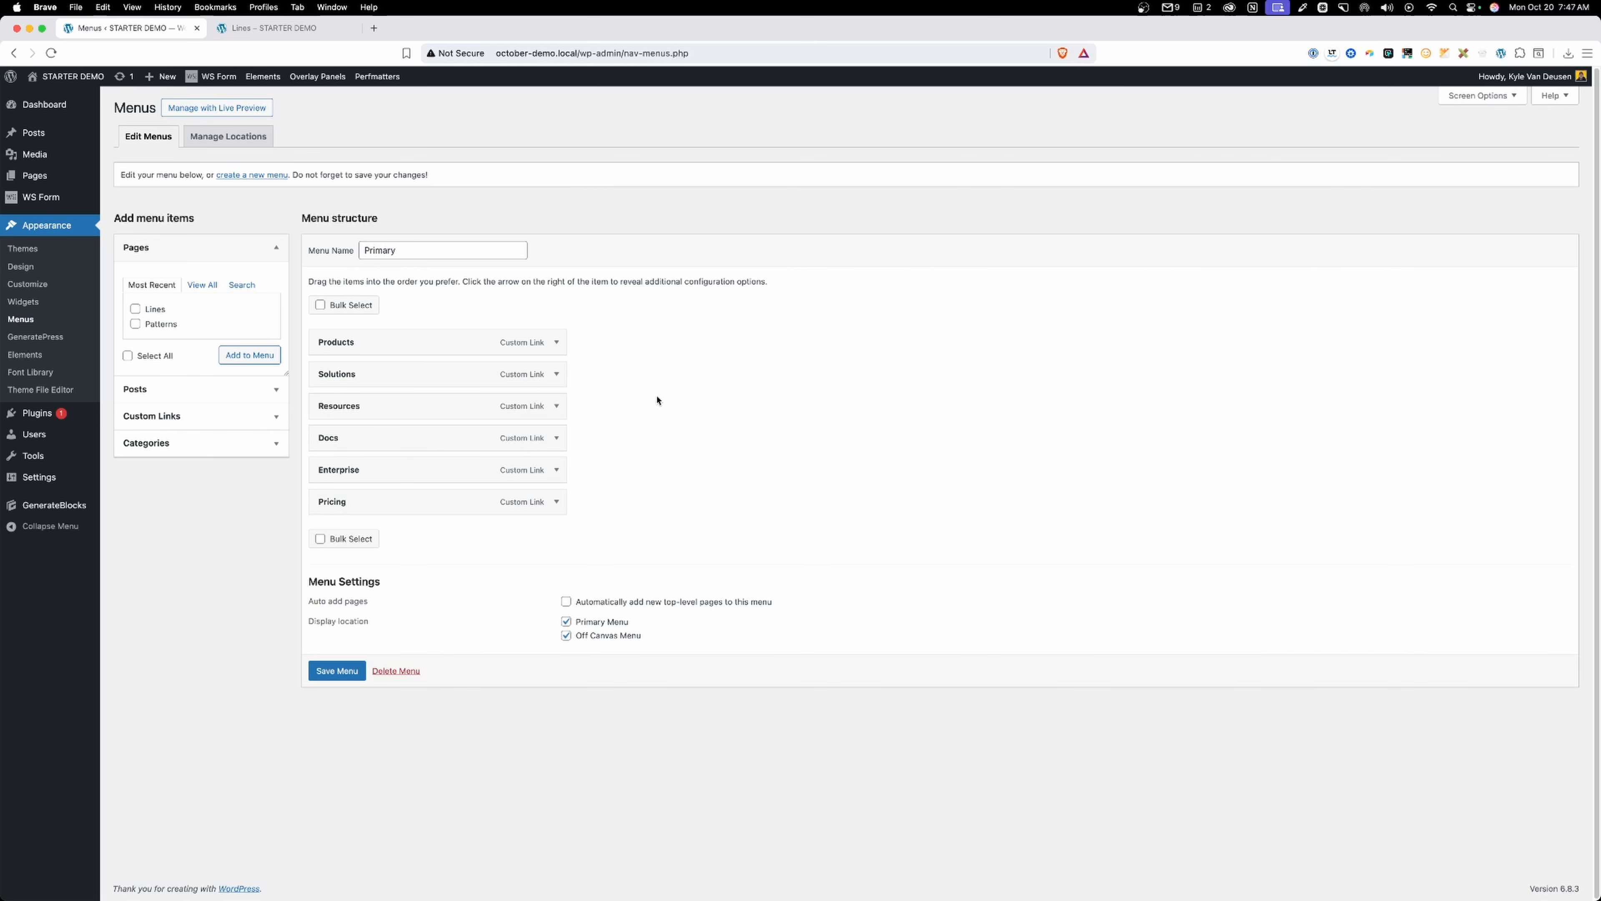
pyautogui.click(318, 670)
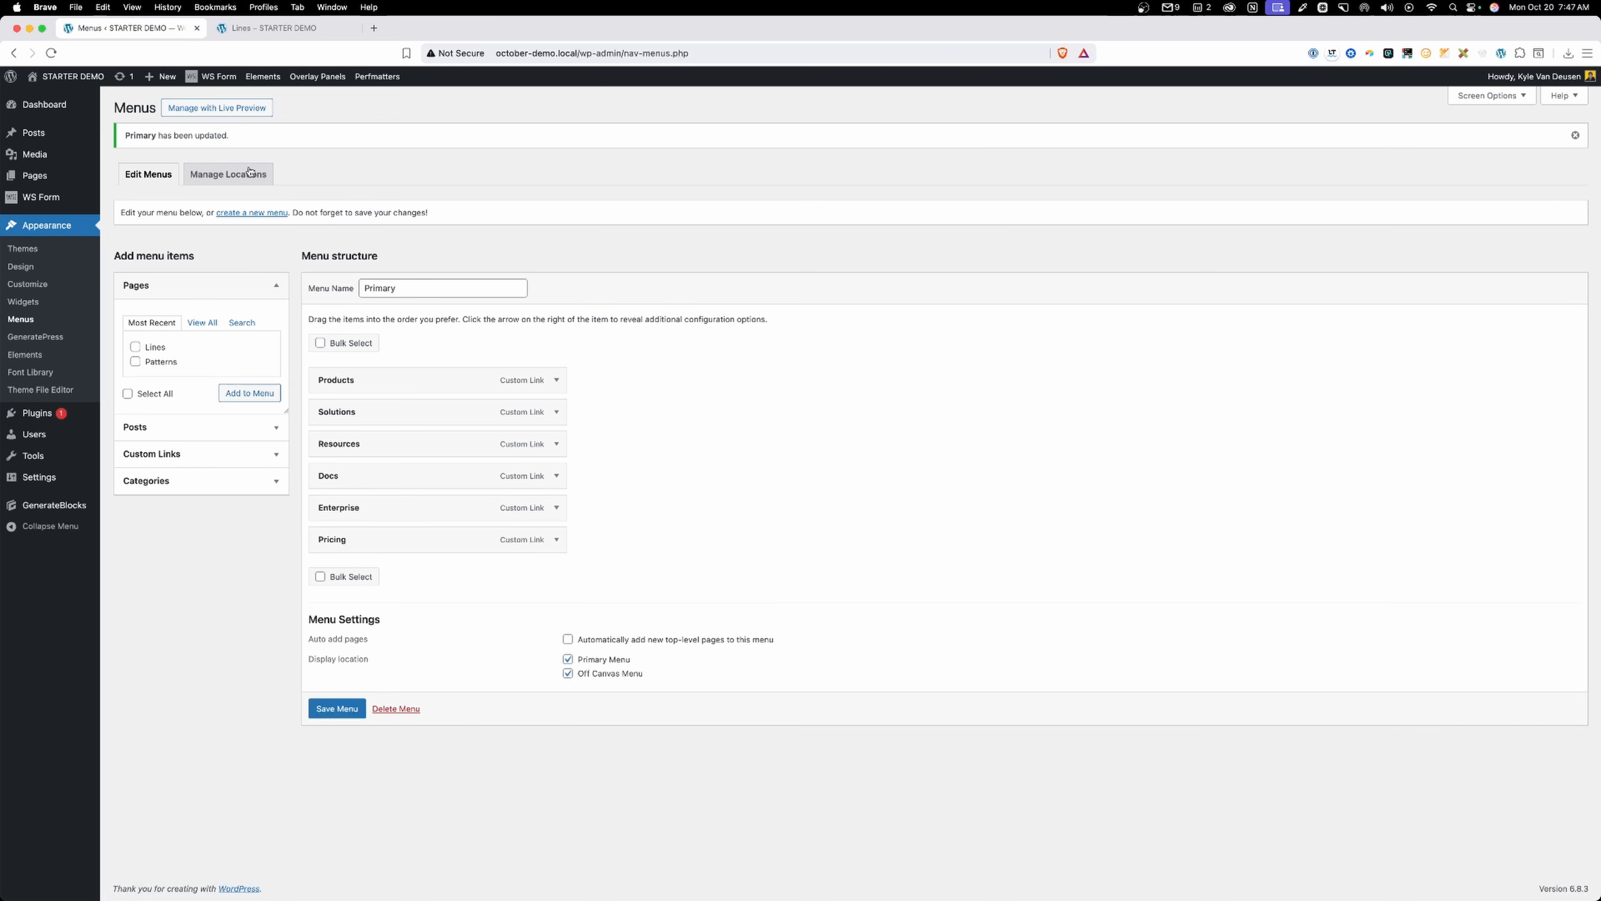
# Go to the theme's Elements list and create a new element of type Block.
pyautogui.click(262, 78)
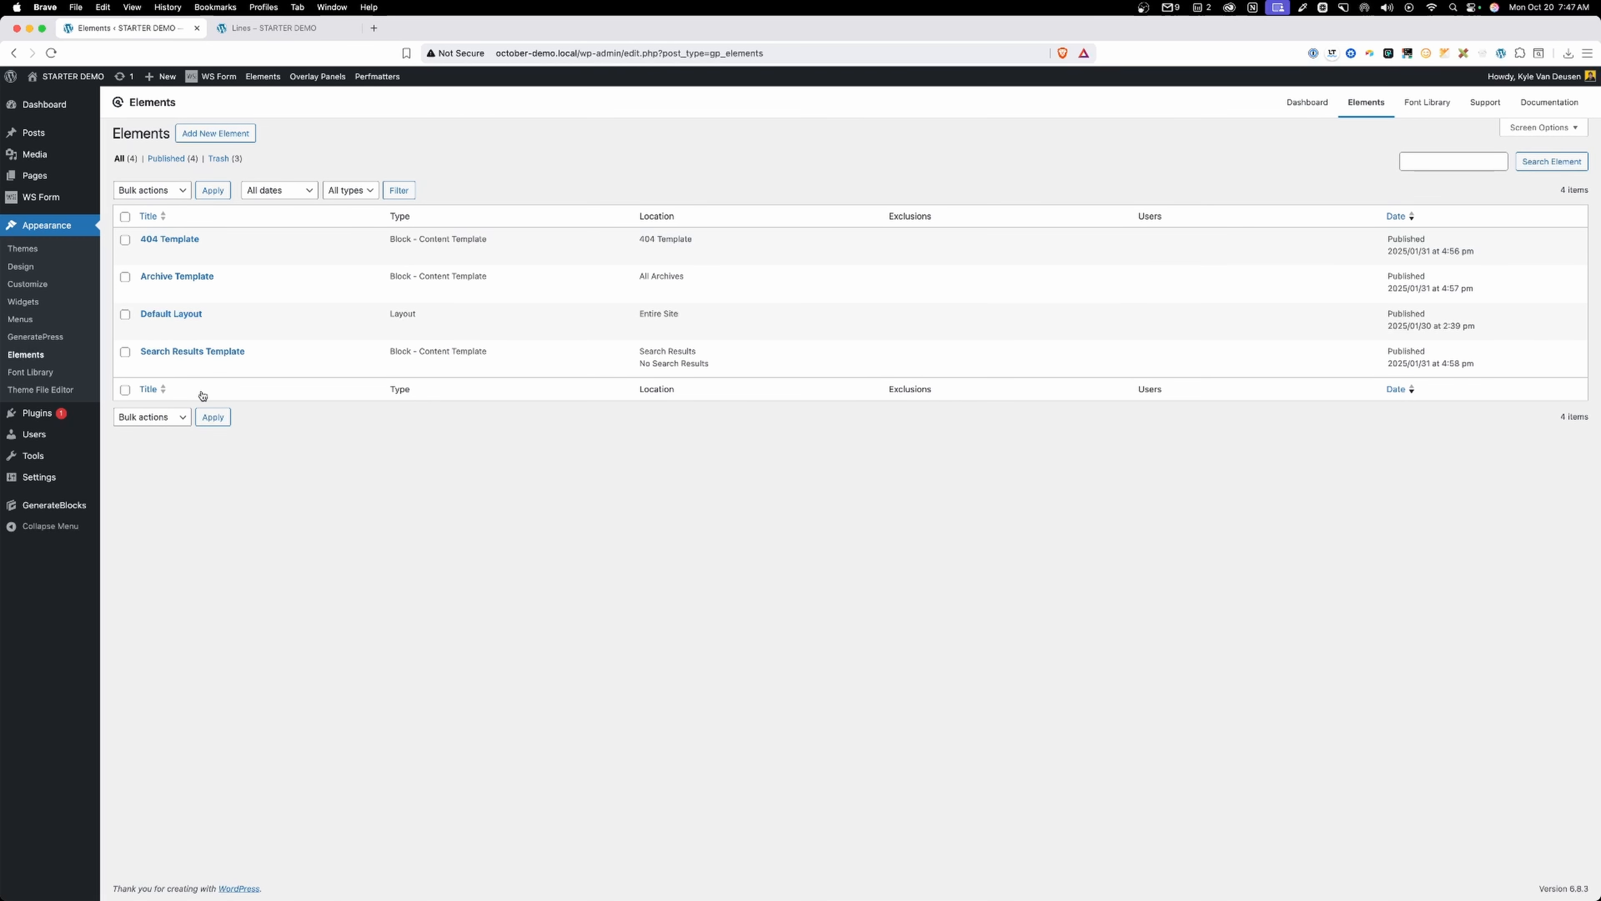
pyautogui.click(235, 136)
pyautogui.click(709, 505)
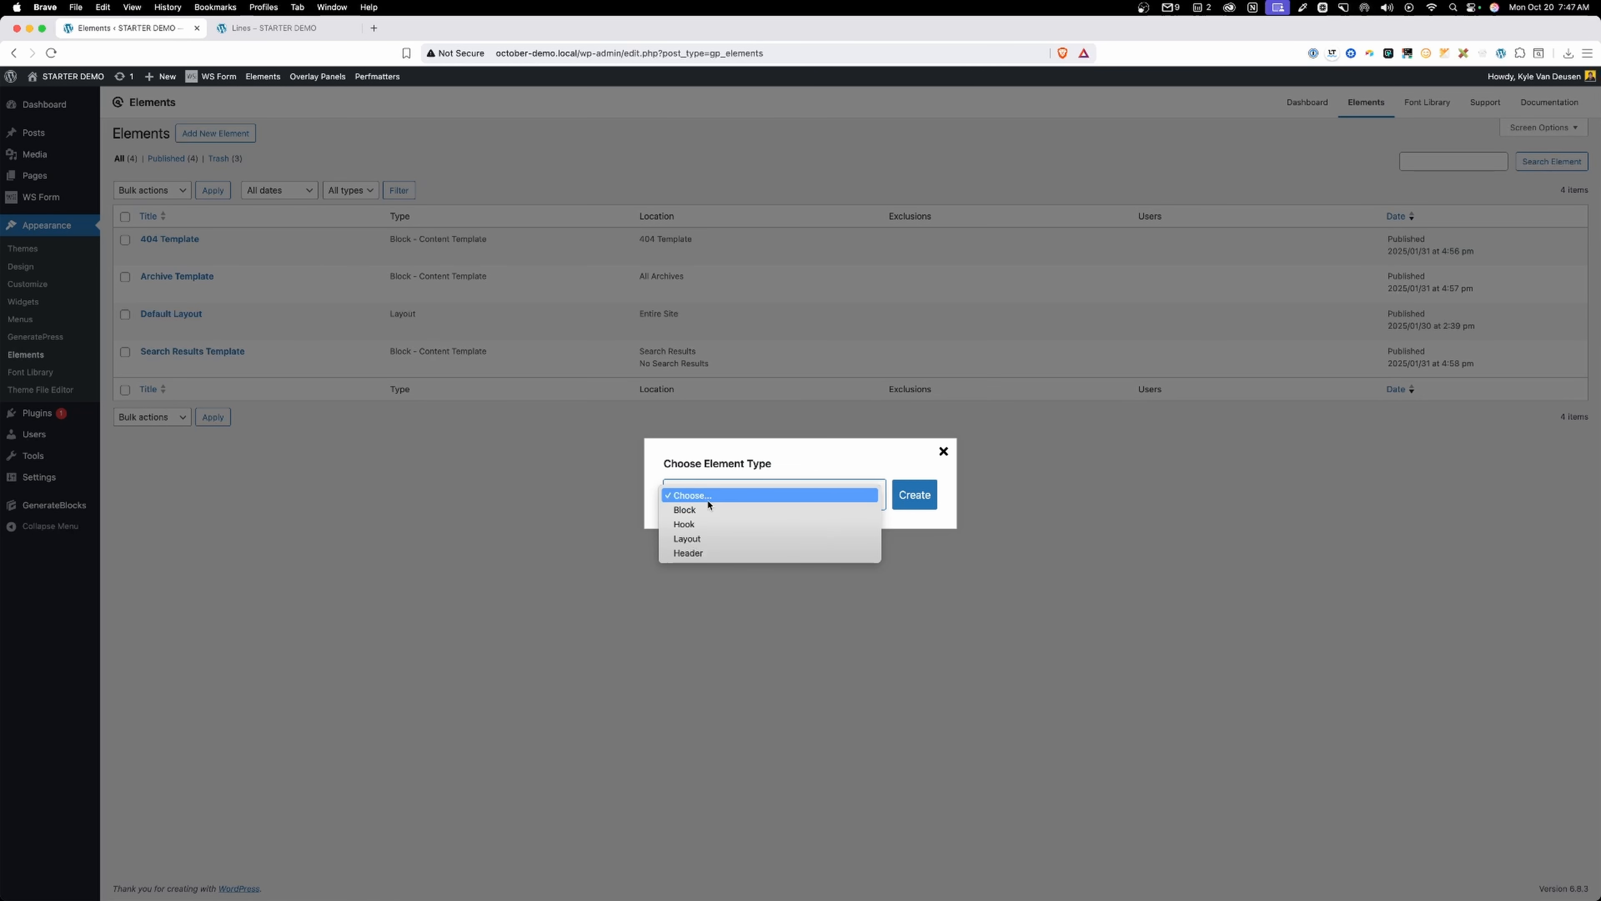
pyautogui.click(706, 511)
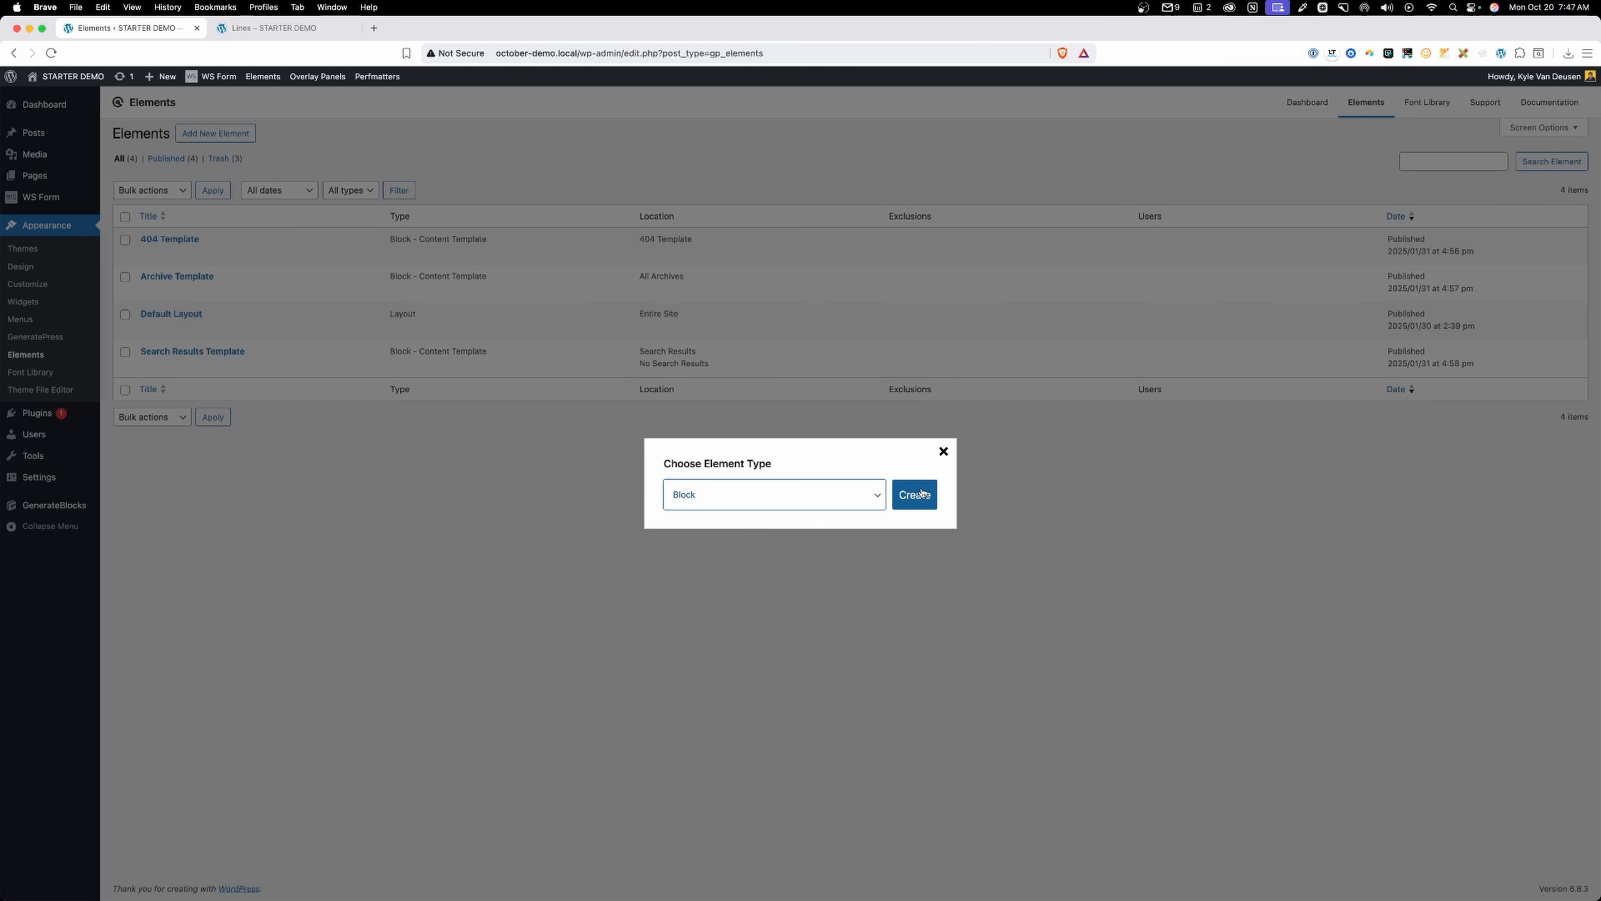
pyautogui.click(914, 495)
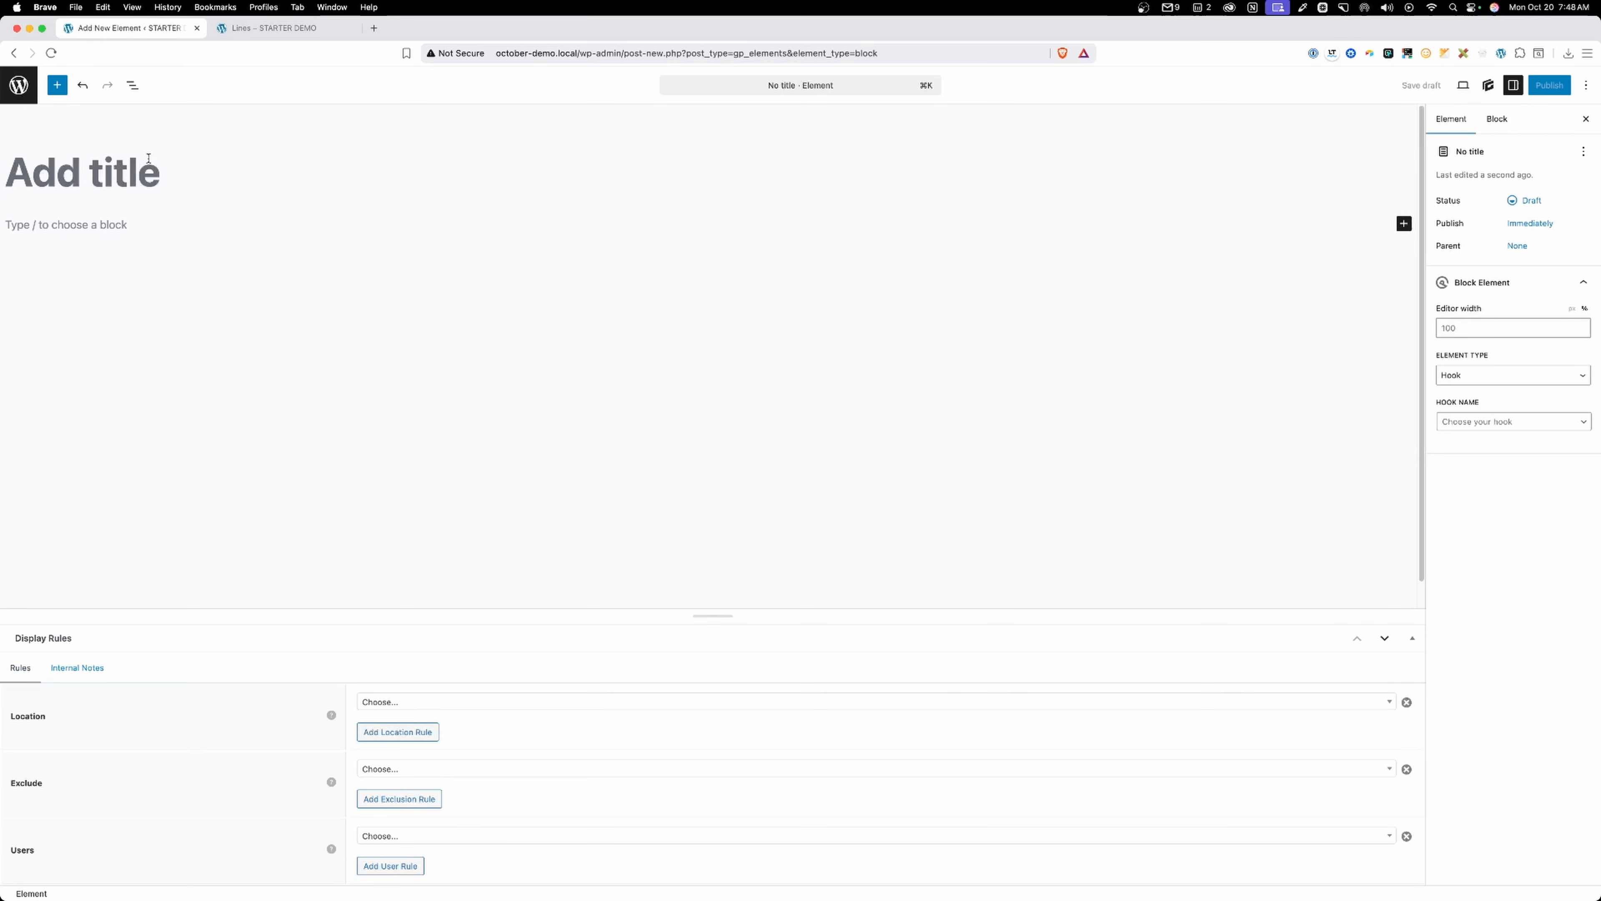
# Title the new element "Header" and set its element type to Site Header.
pyautogui.write('Header')
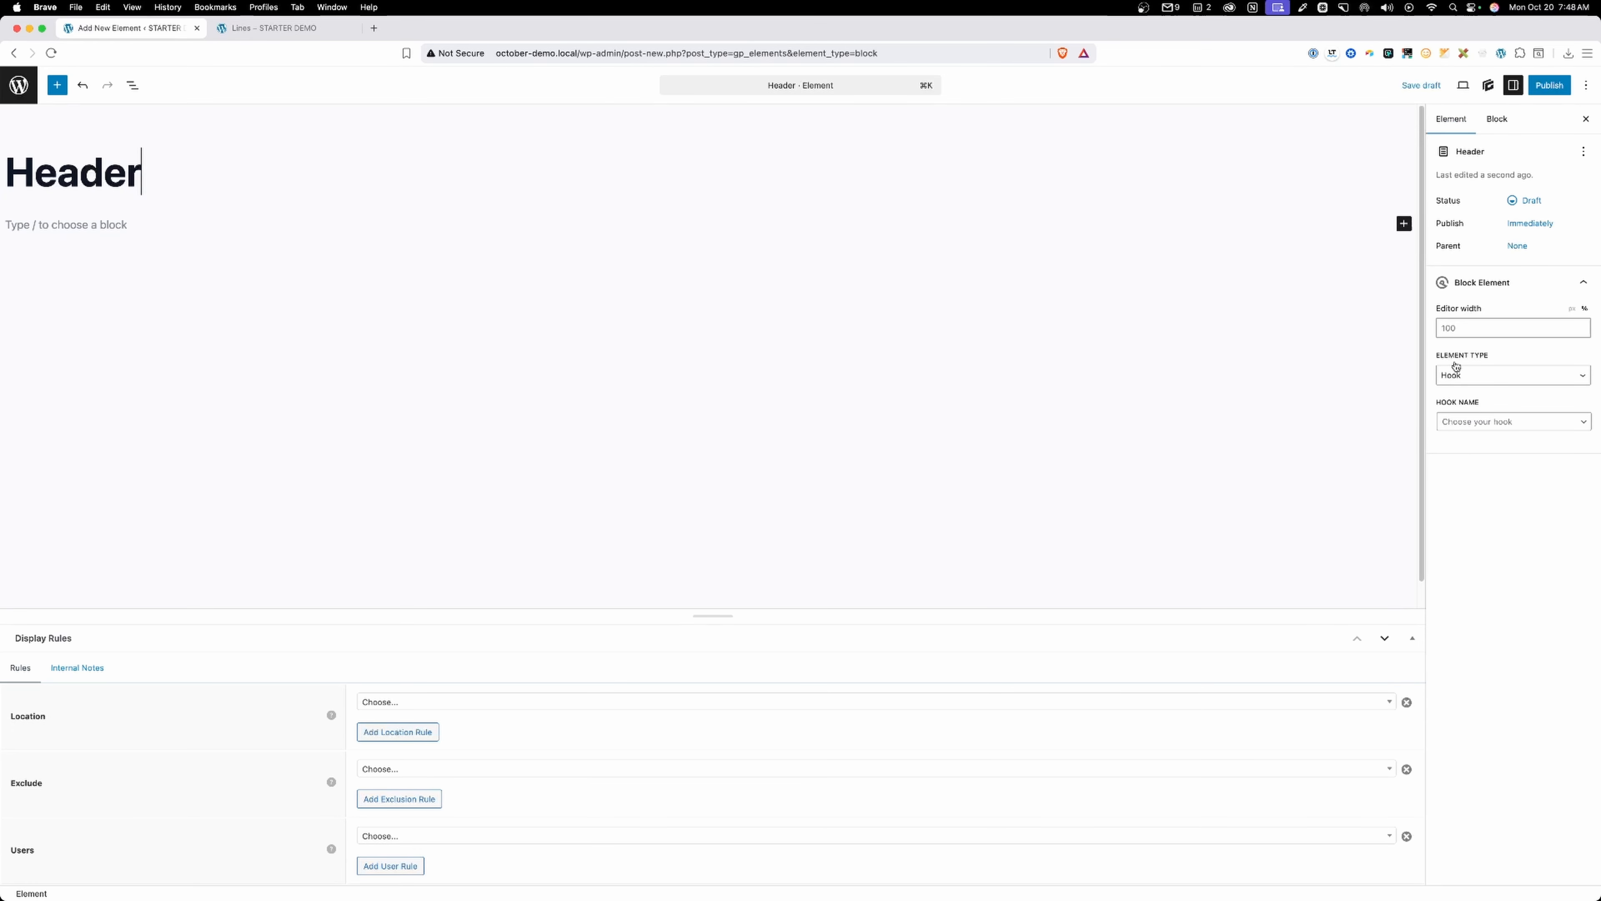
pyautogui.click(1450, 377)
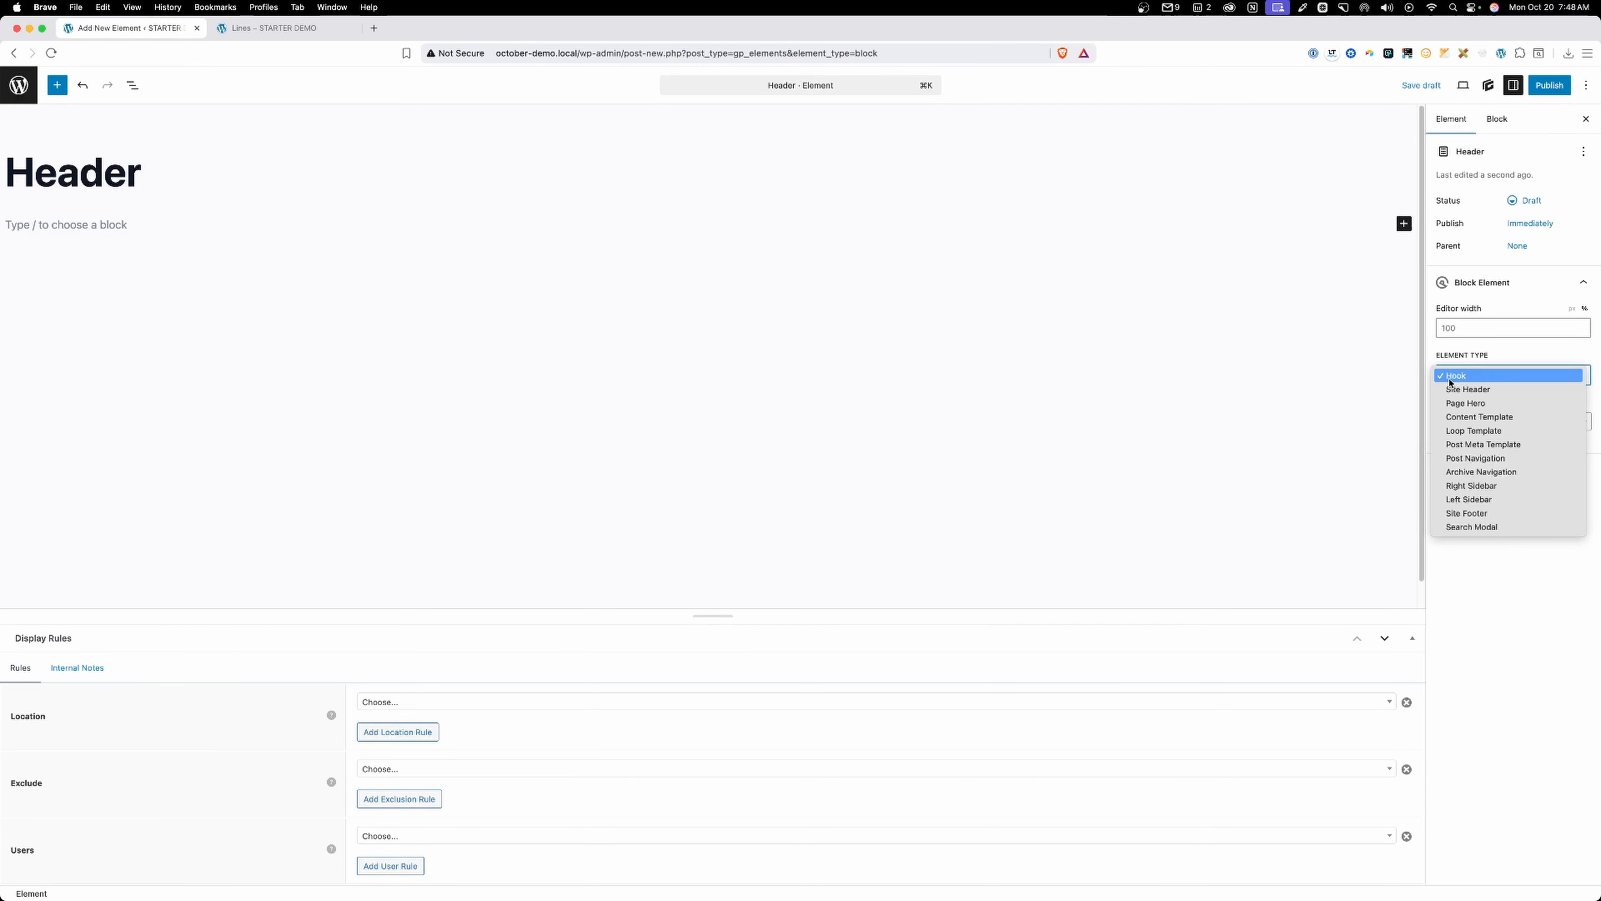
pyautogui.click(1450, 383)
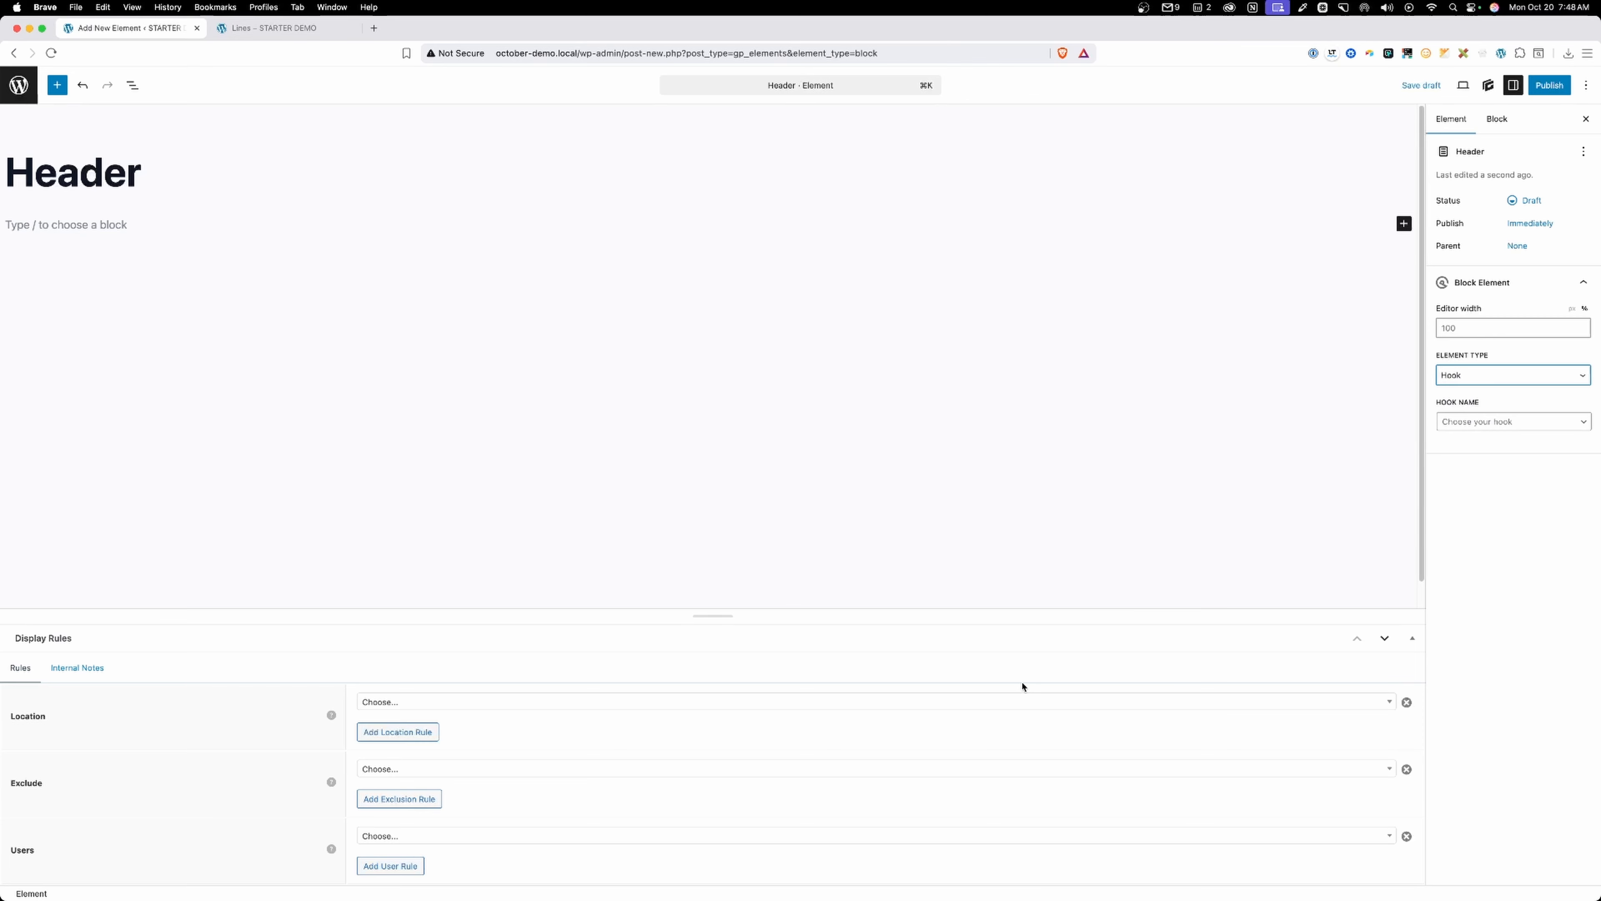
# Set the element's location display rule to Entire Site and publish the element.
pyautogui.click(459, 704)
pyautogui.click(431, 787)
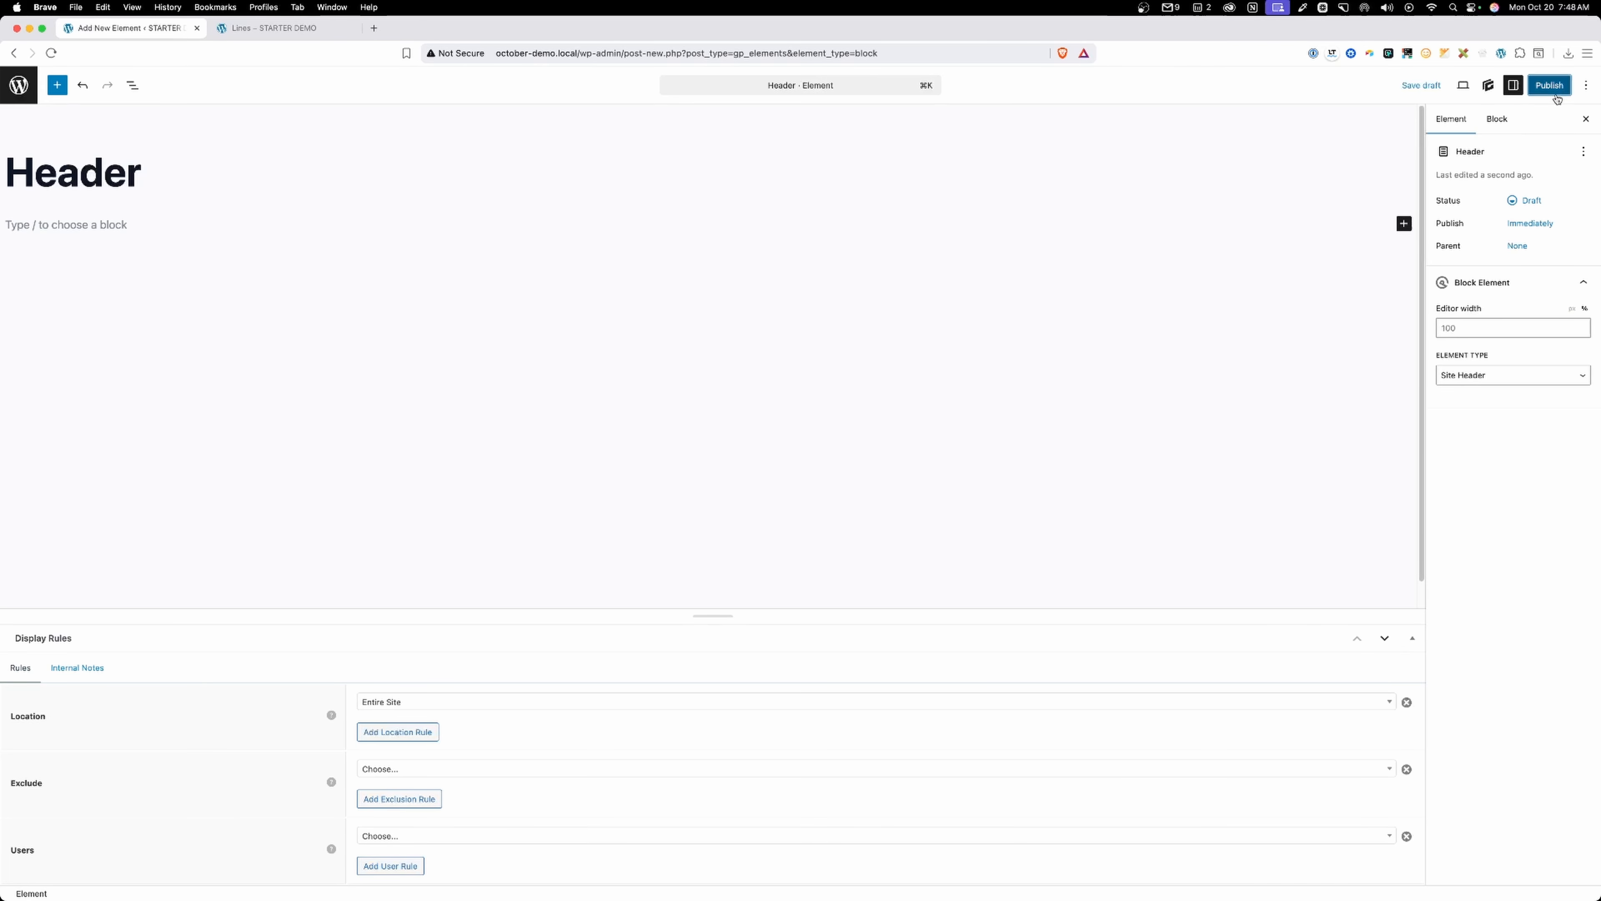
pyautogui.click(1549, 85)
pyautogui.click(1551, 85)
# Reload the Lines page on the front end to check the effect of the published element.
pyautogui.click(231, 29)
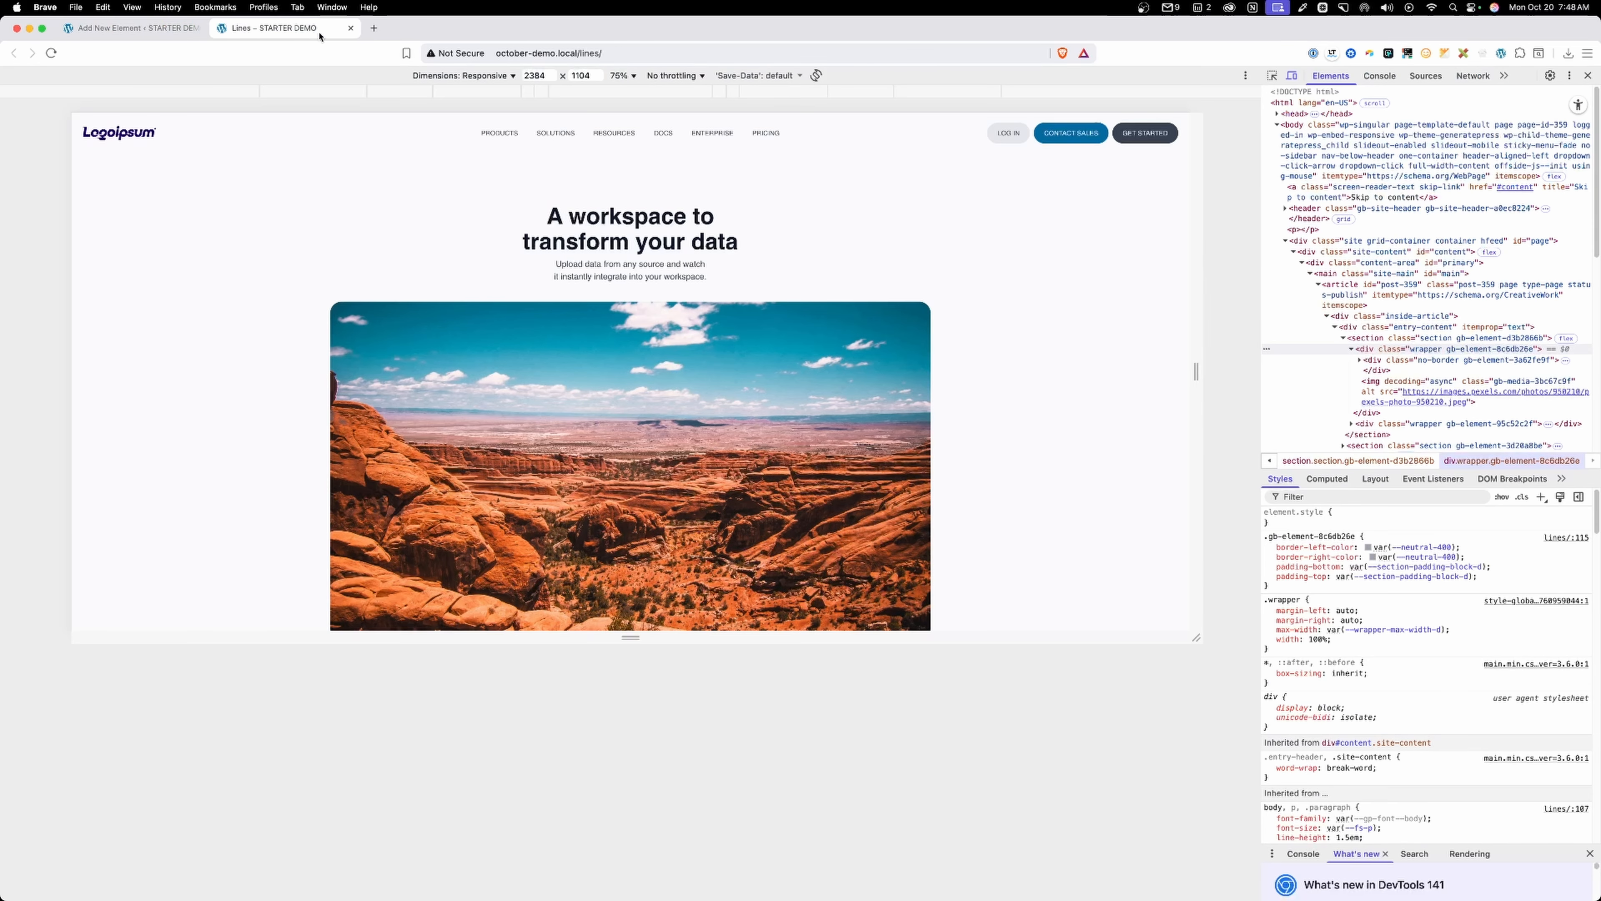
pyautogui.press('super+l')
pyautogui.press('Return')
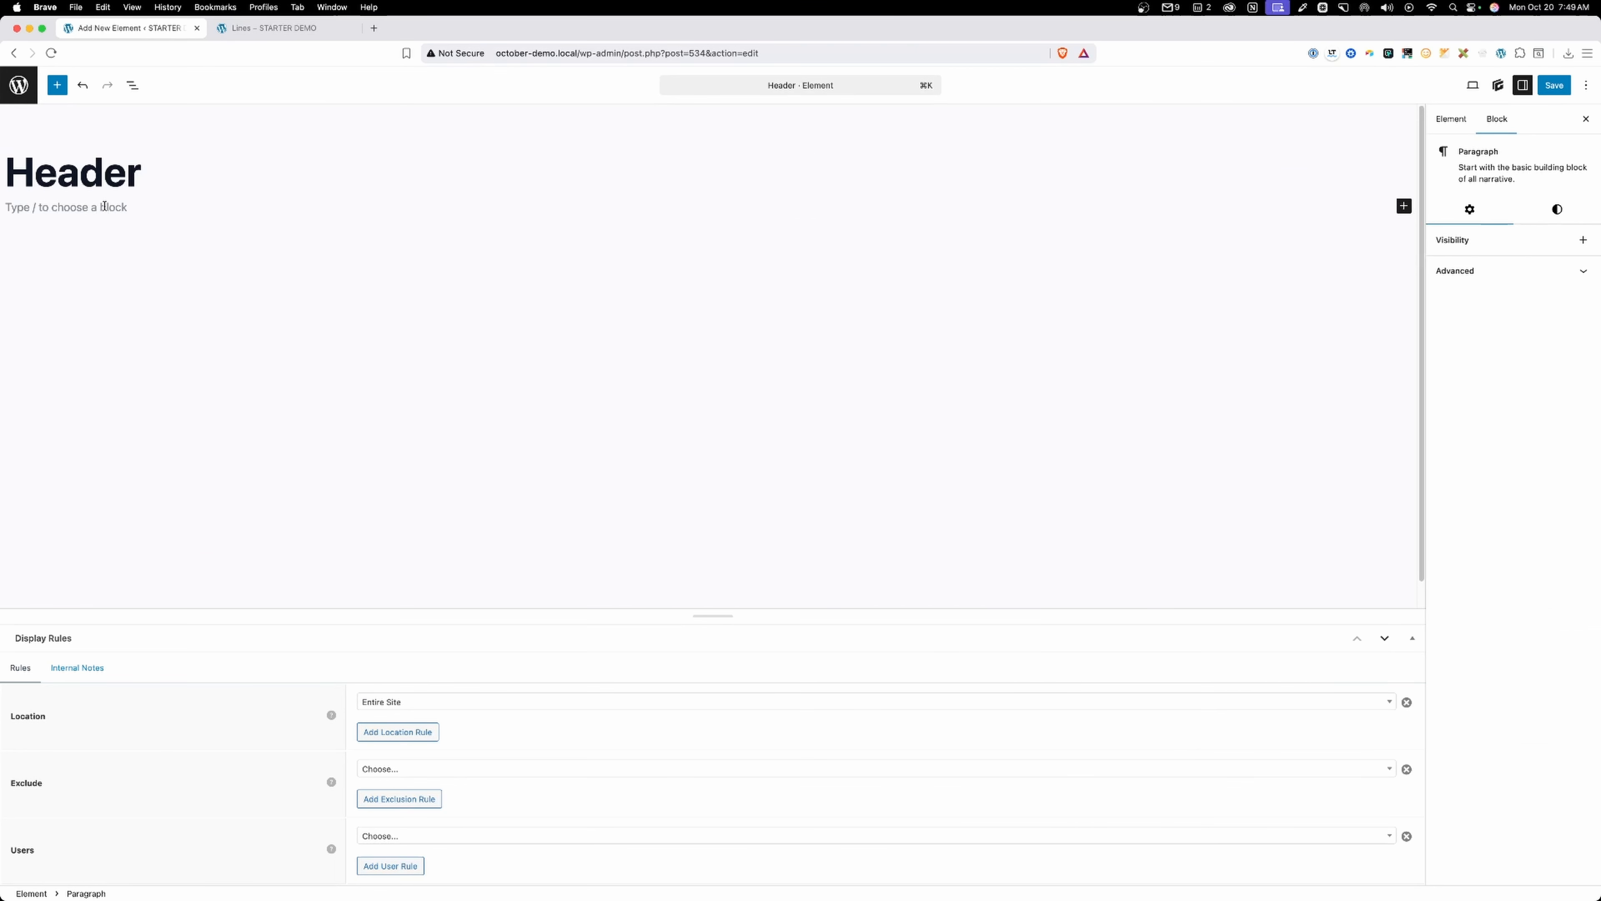
# Insert a Site Header block into the Header element and show the block list view.
pyautogui.write('/site')
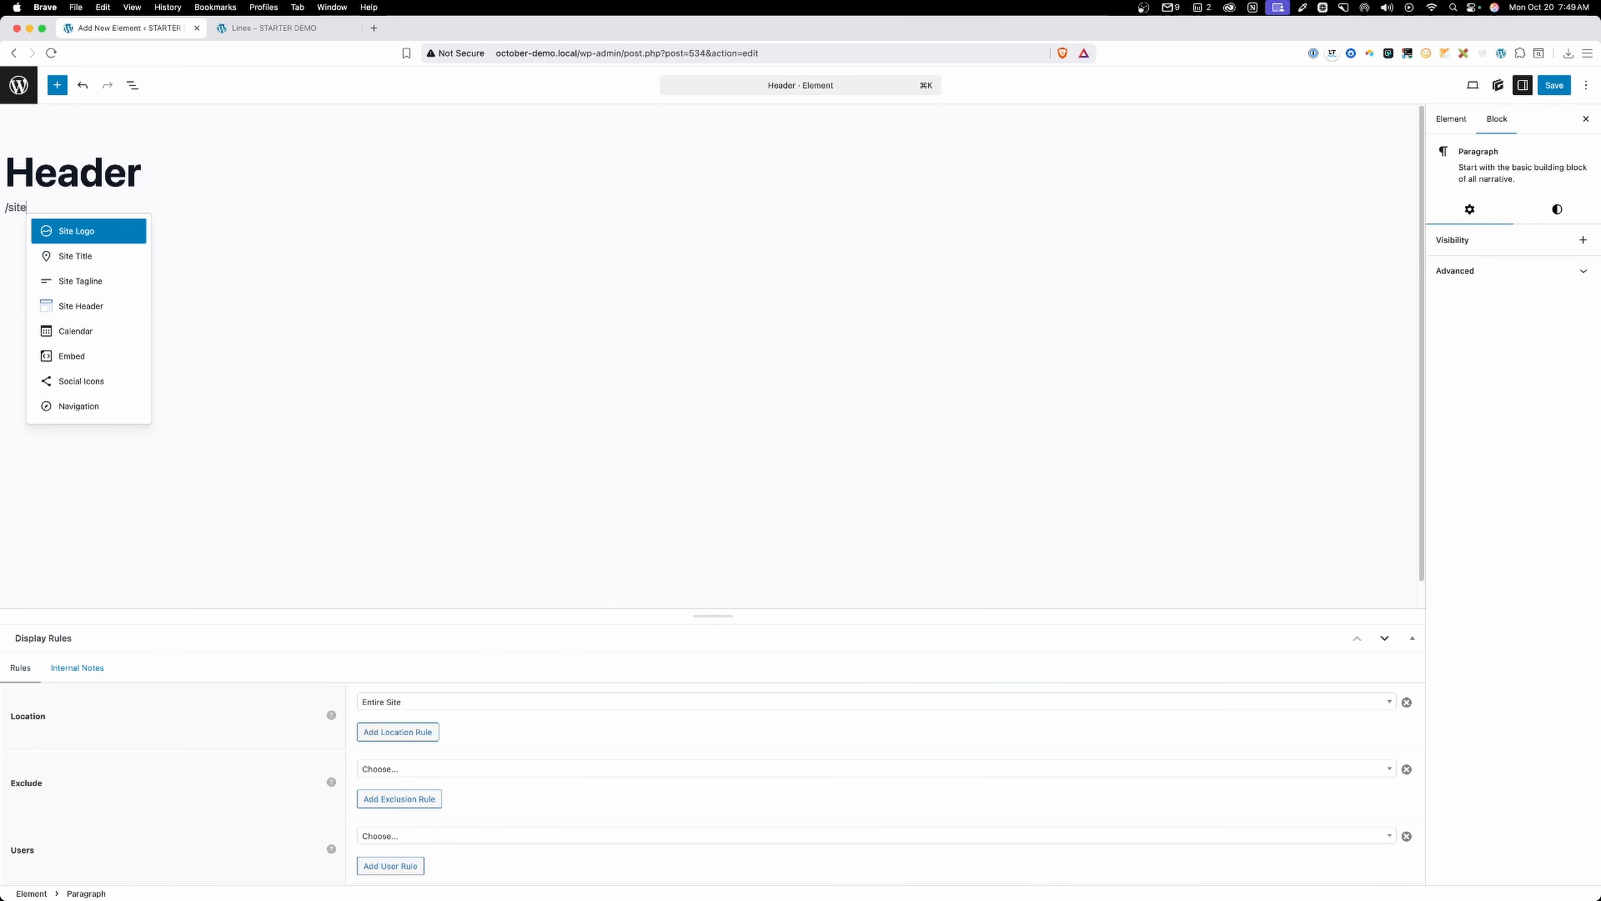
pyautogui.click(61, 310)
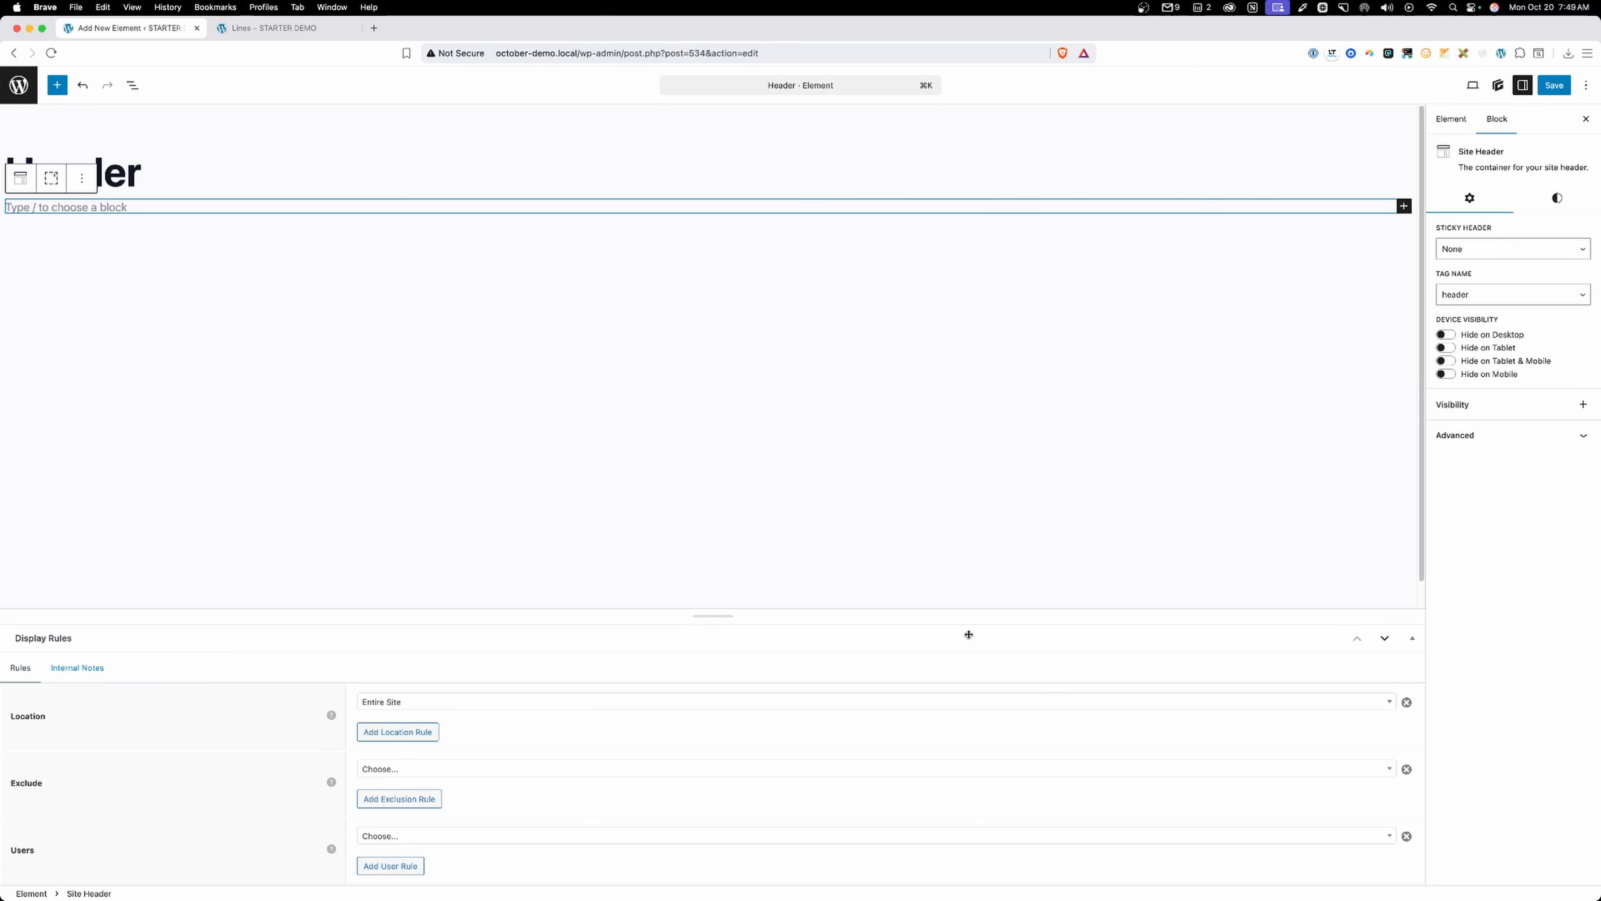
pyautogui.click(134, 88)
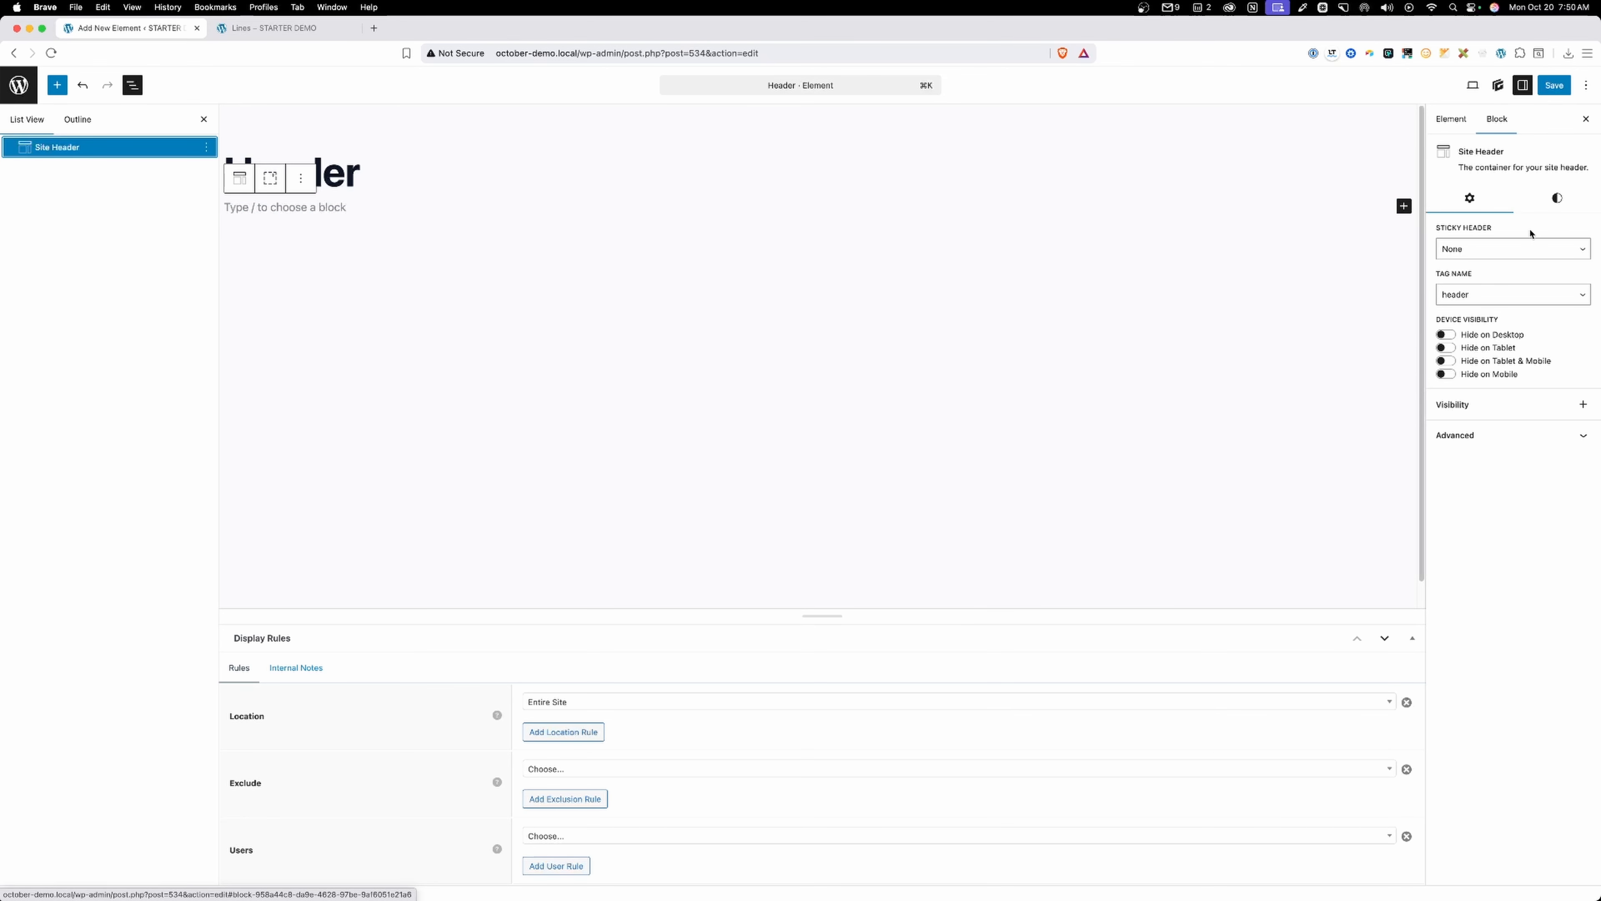
# Set the Site Header block's padding to 16 px top and bottom and 24 px right and left.
pyautogui.click(1557, 199)
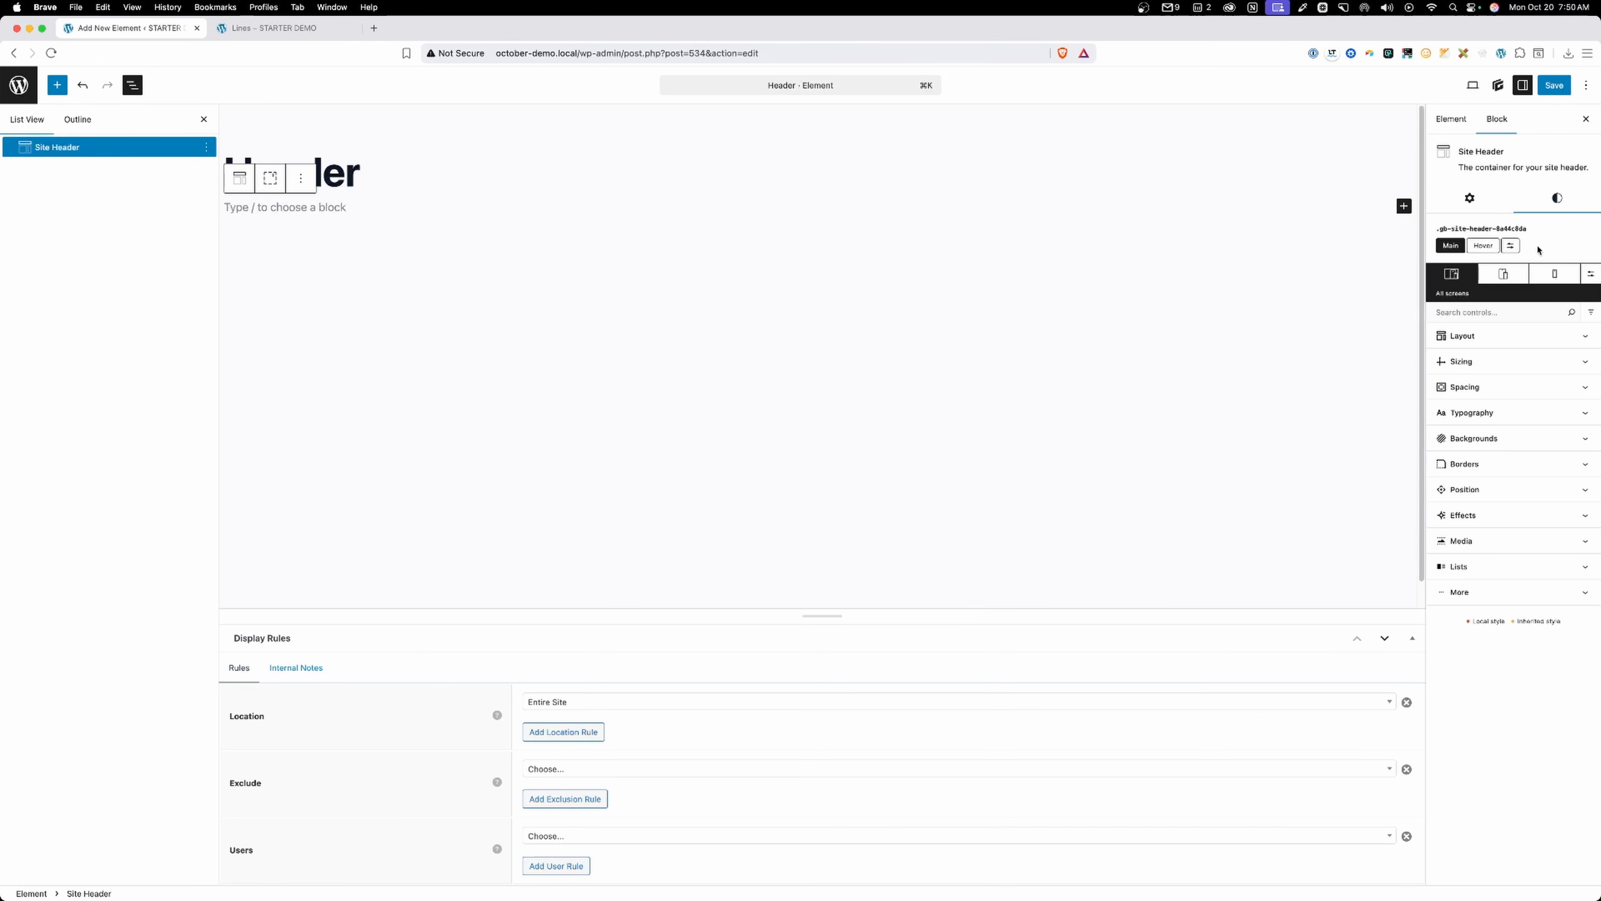
pyautogui.click(1488, 385)
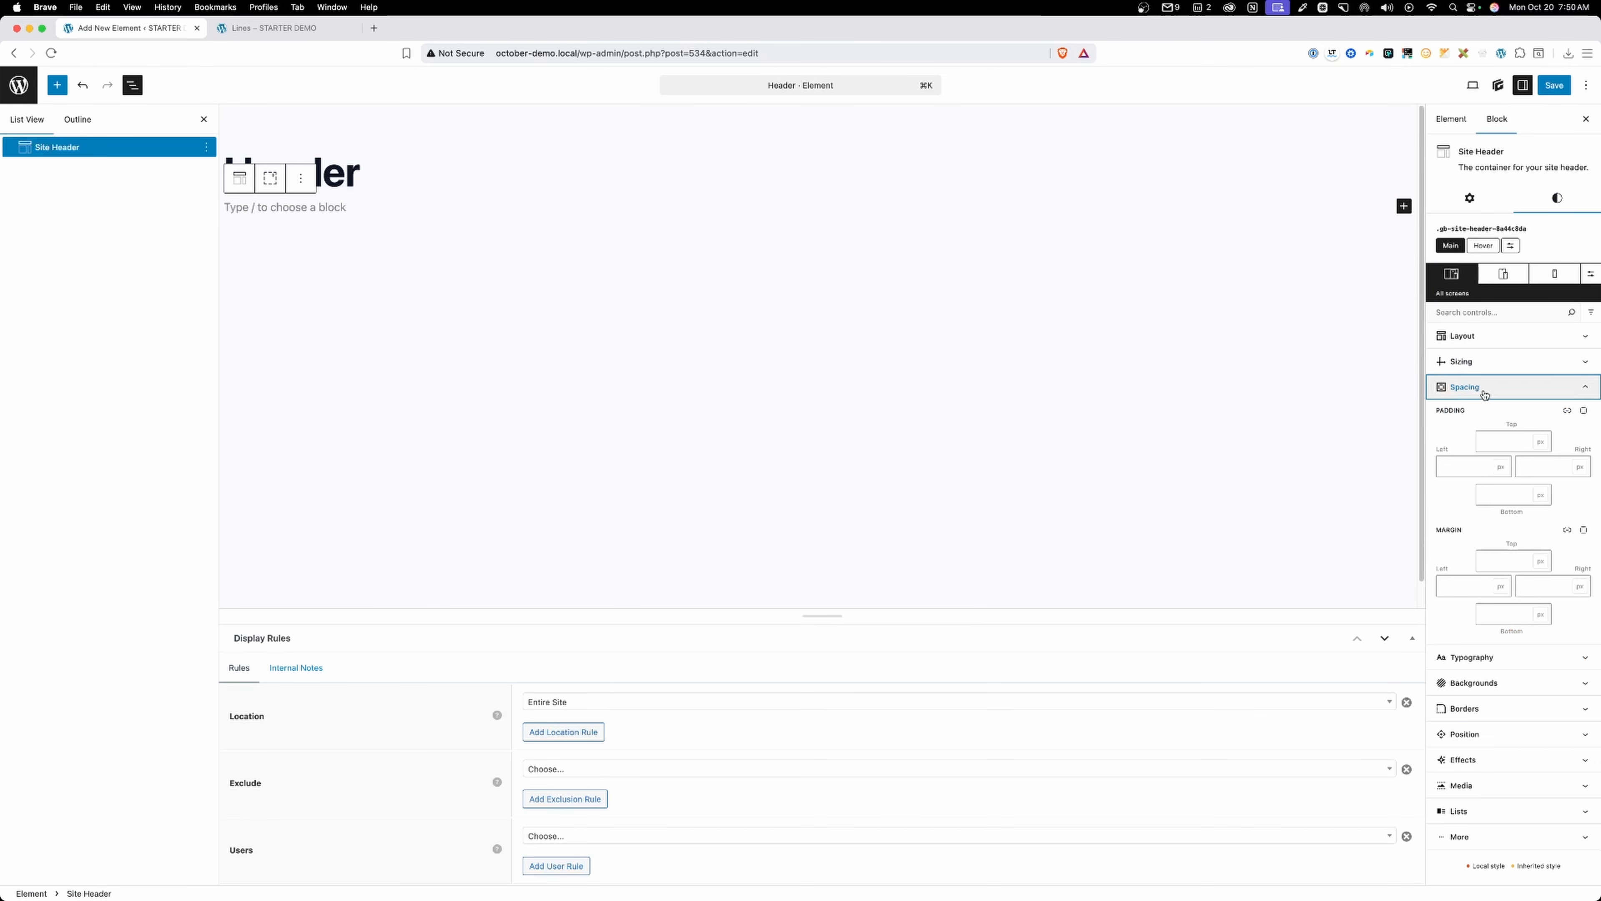
pyautogui.click(1515, 438)
pyautogui.write('16')
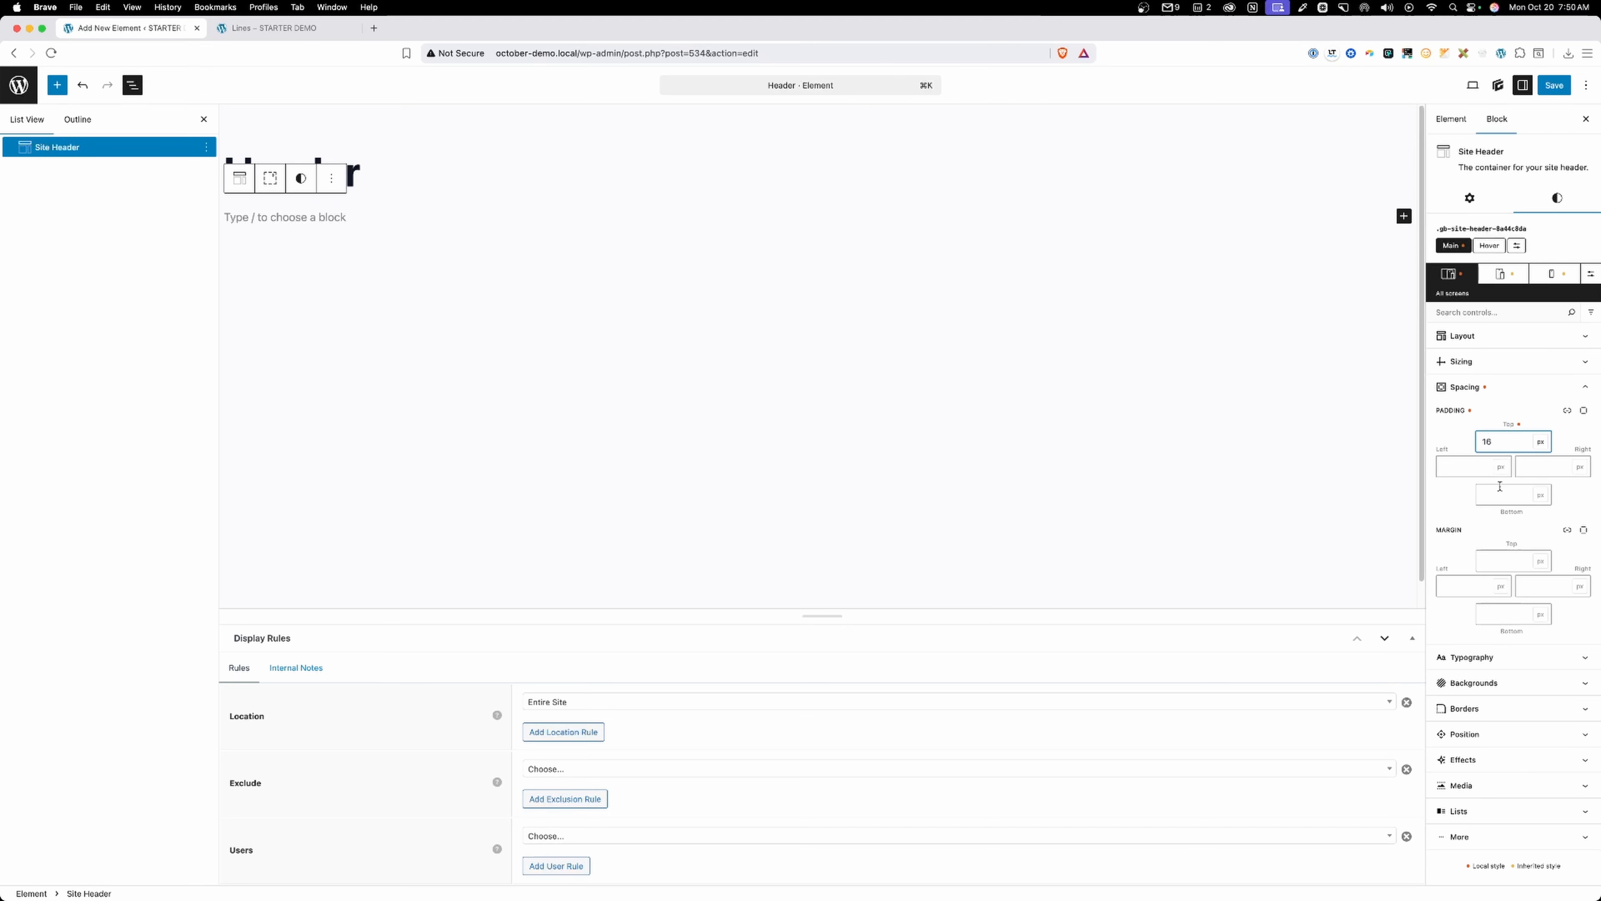
pyautogui.click(1501, 494)
pyautogui.write('16')
pyautogui.click(1534, 474)
pyautogui.write('24')
pyautogui.click(1462, 466)
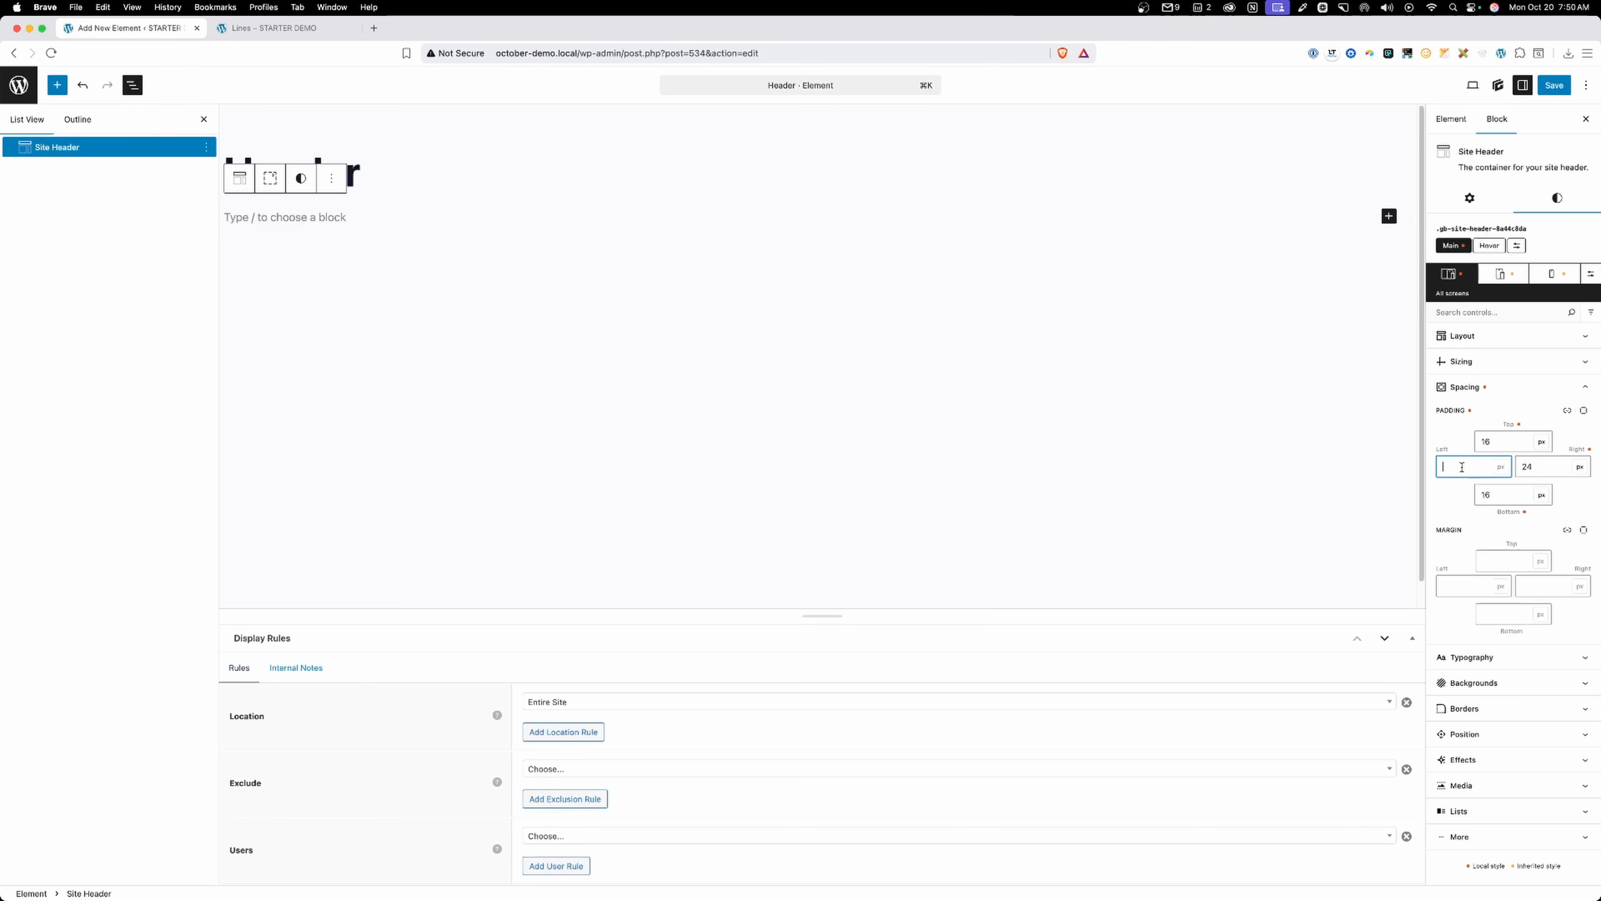
pyautogui.write('24')
# Add a Container block inside the Site Header and duplicate it.
pyautogui.click(358, 219)
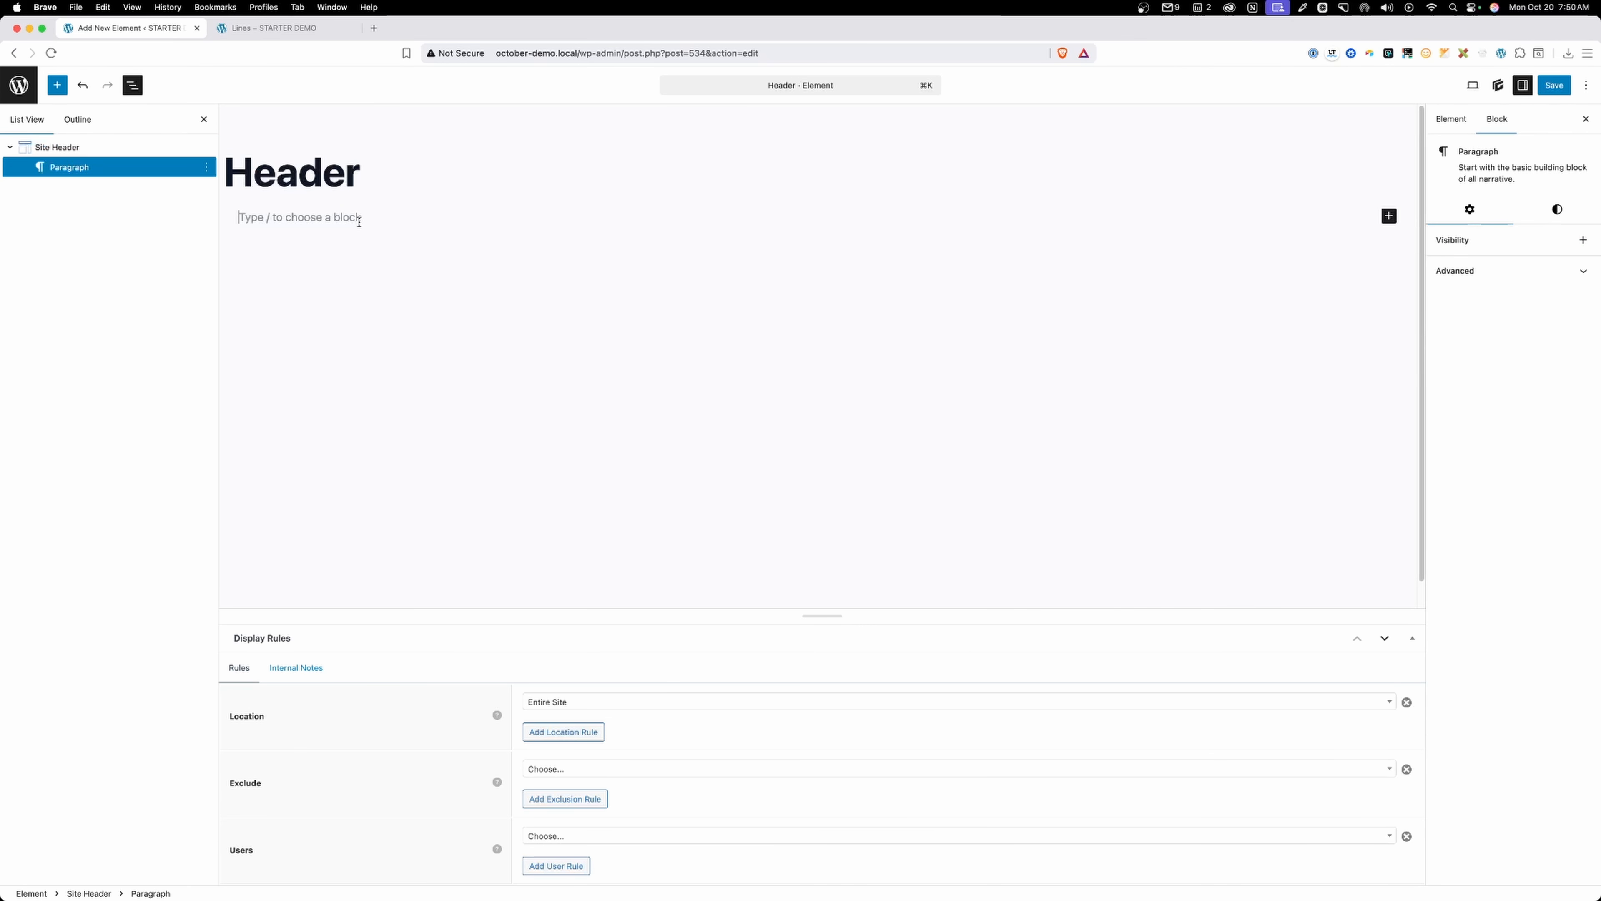
pyautogui.write('/con')
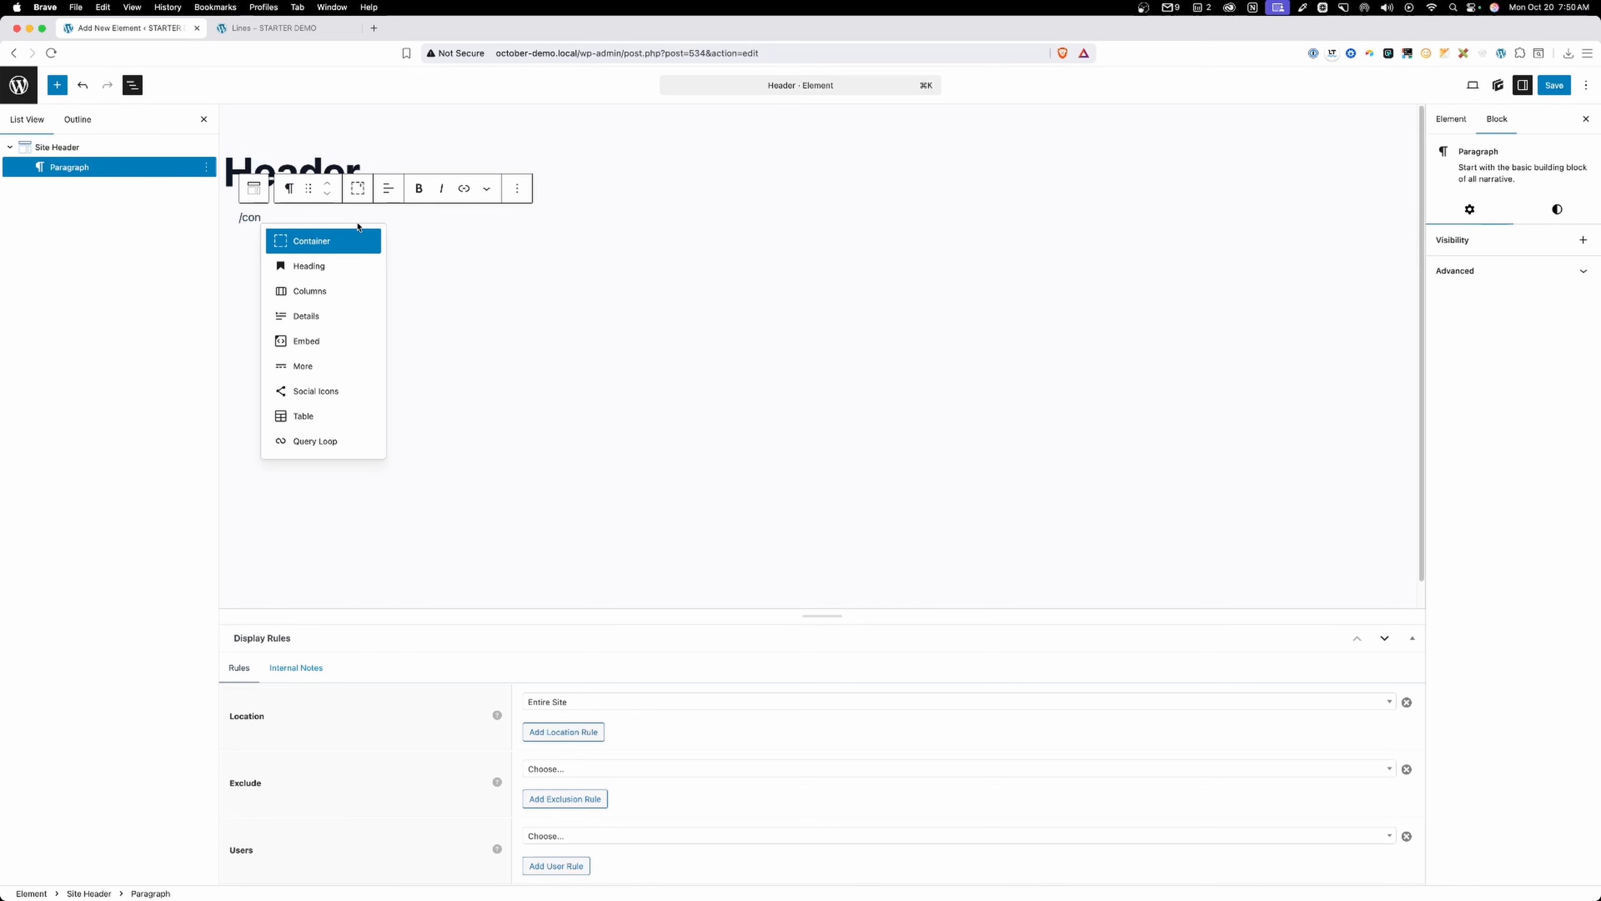
pyautogui.click(326, 243)
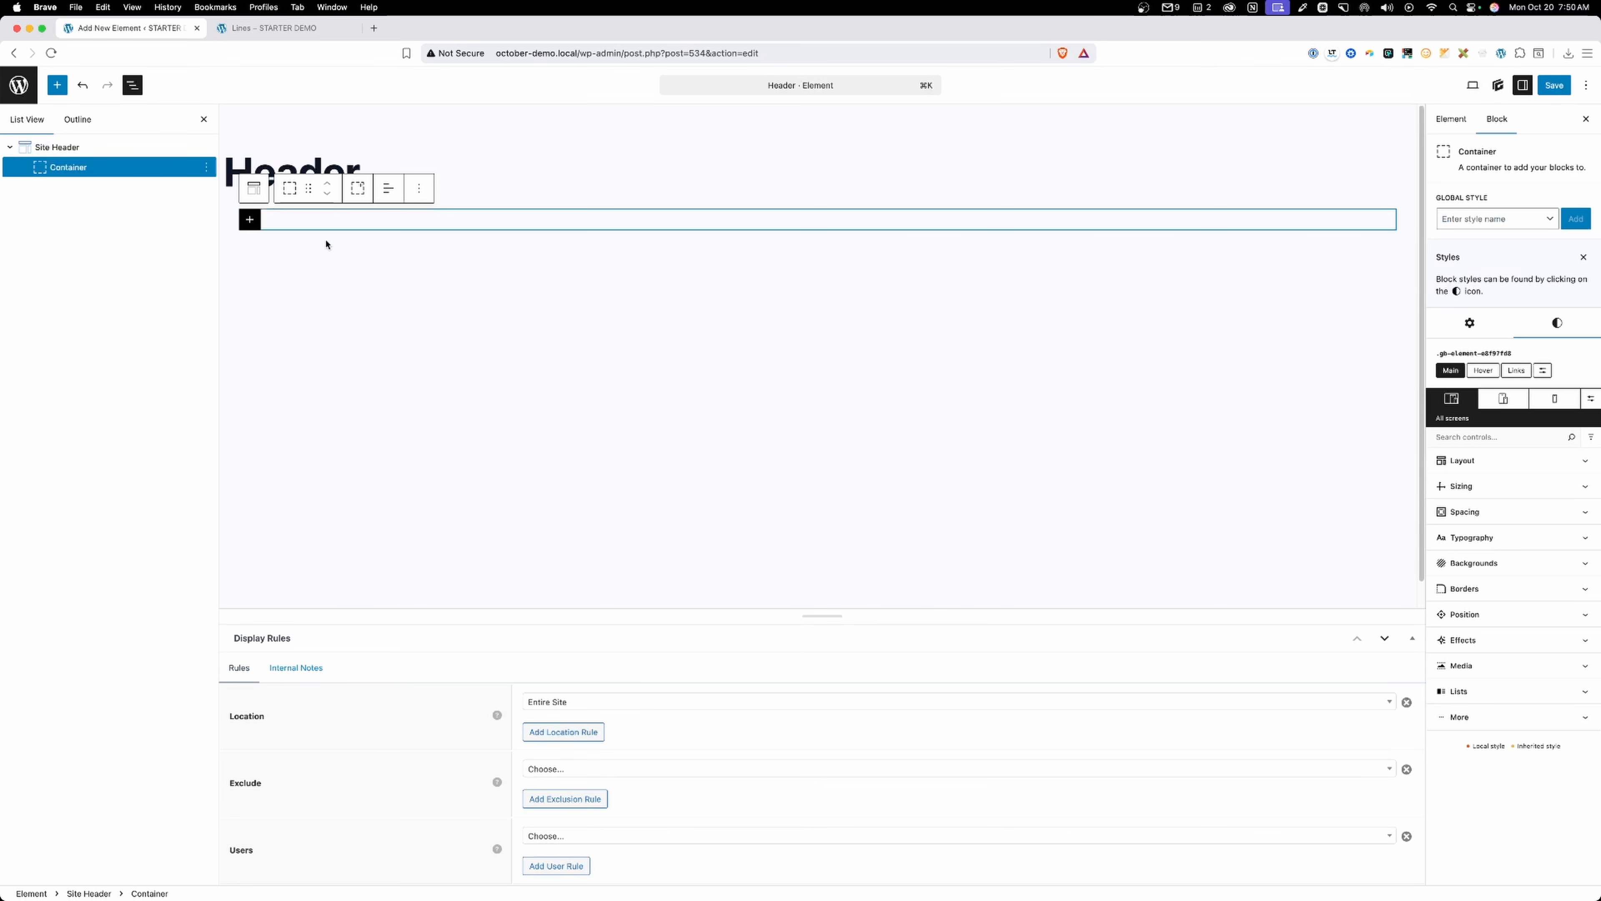
pyautogui.press('super+shift+d')
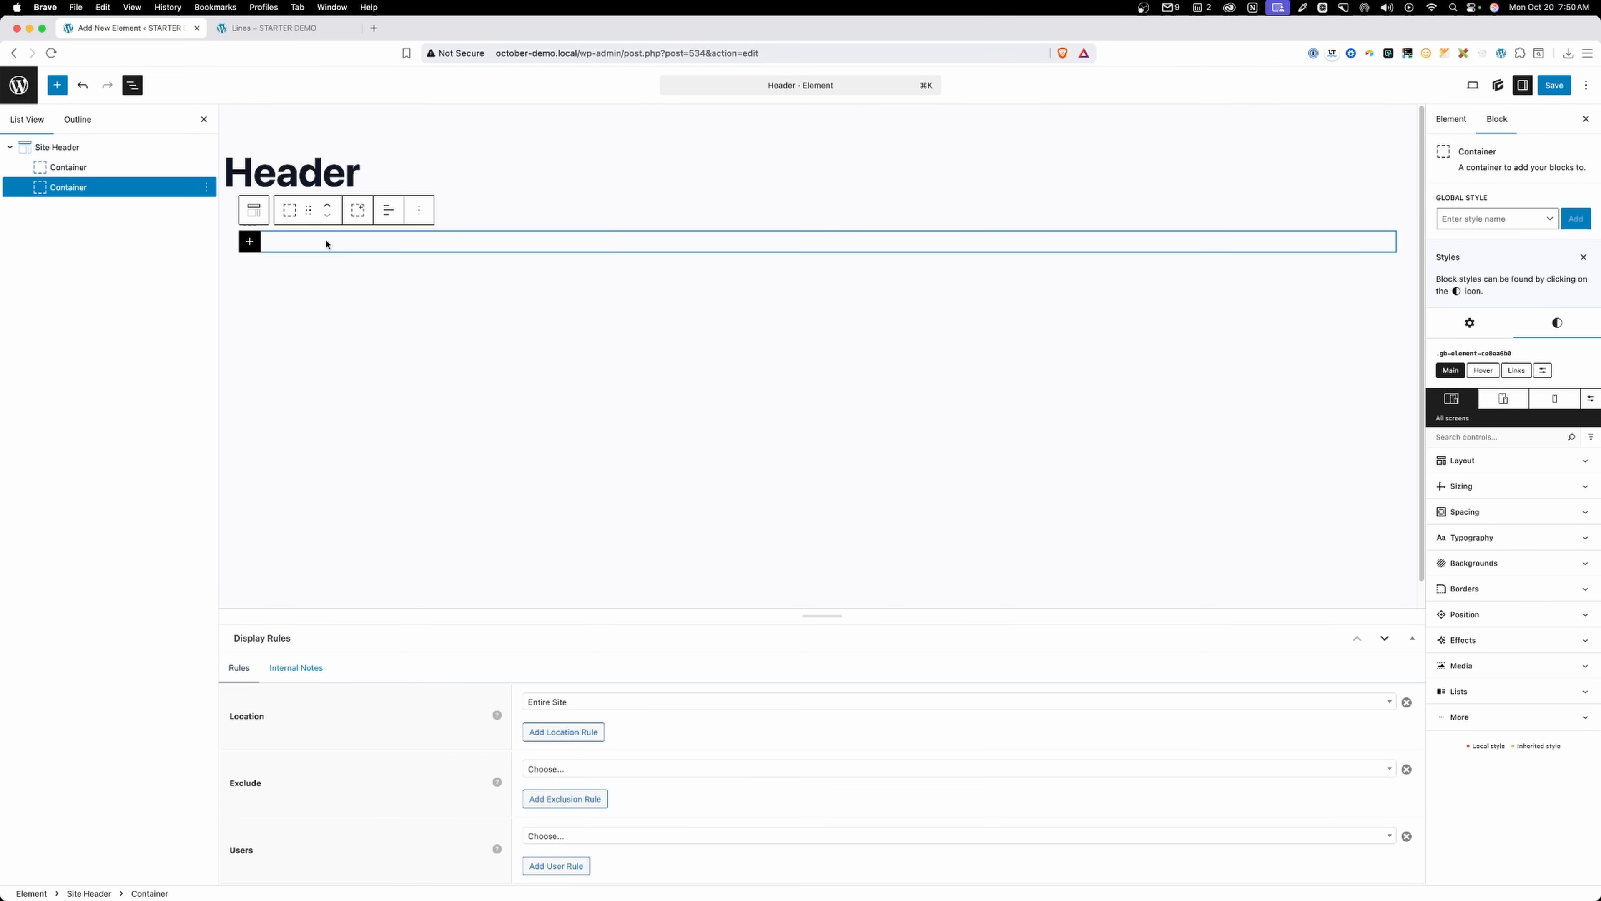
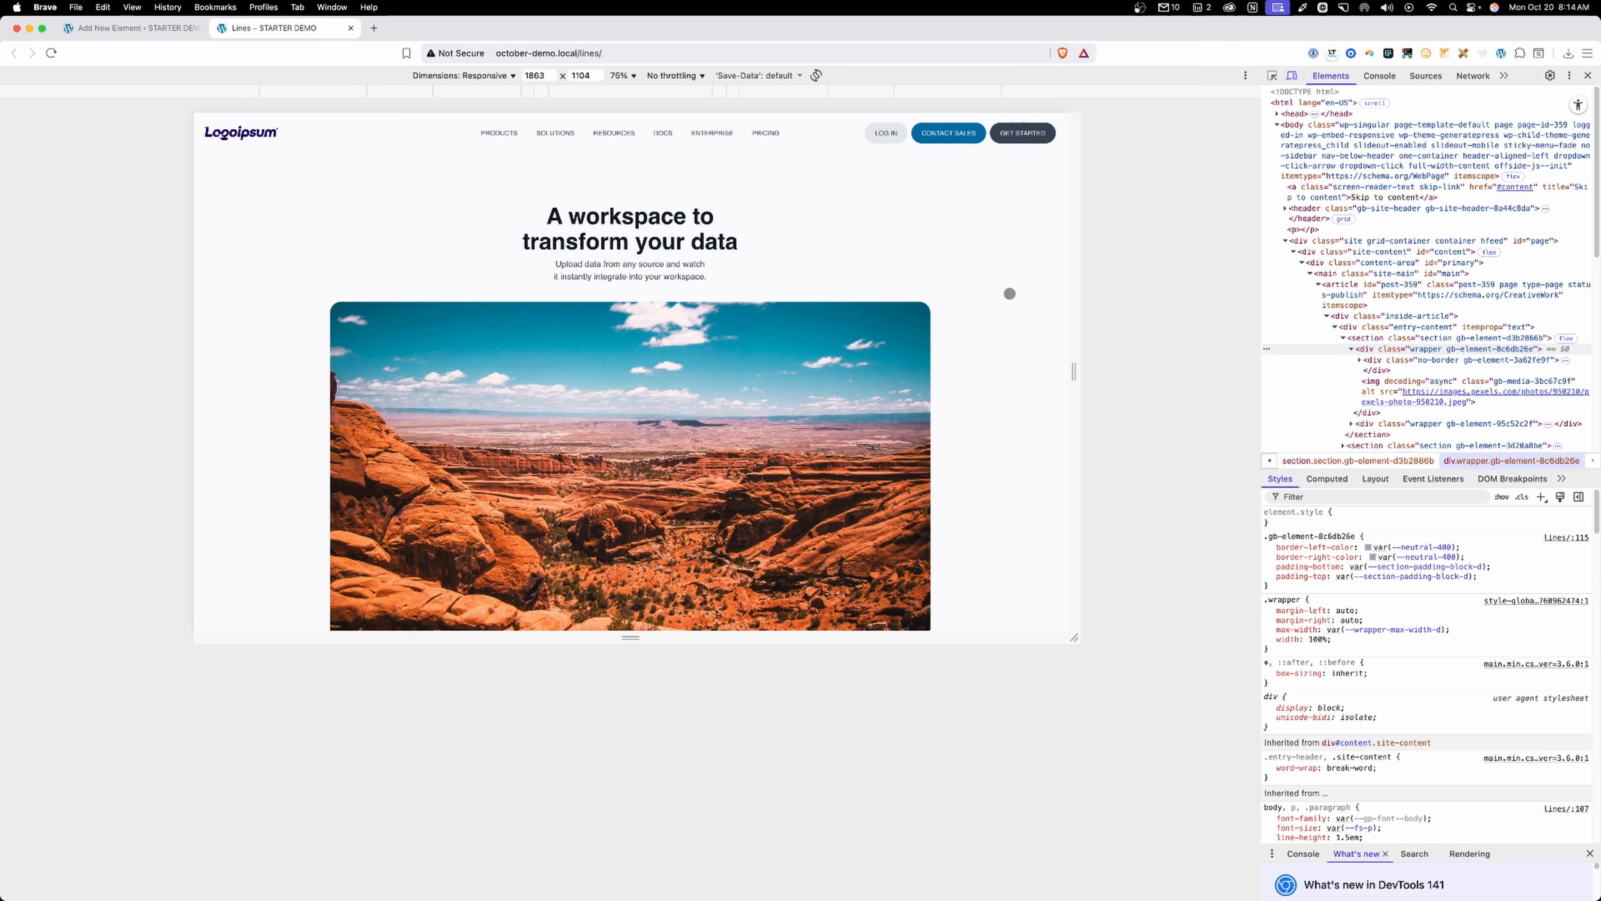
# View the Lines page preview at 100% zoom and about 1852 px wide, and return to the Header element editor.
pyautogui.click(622, 75)
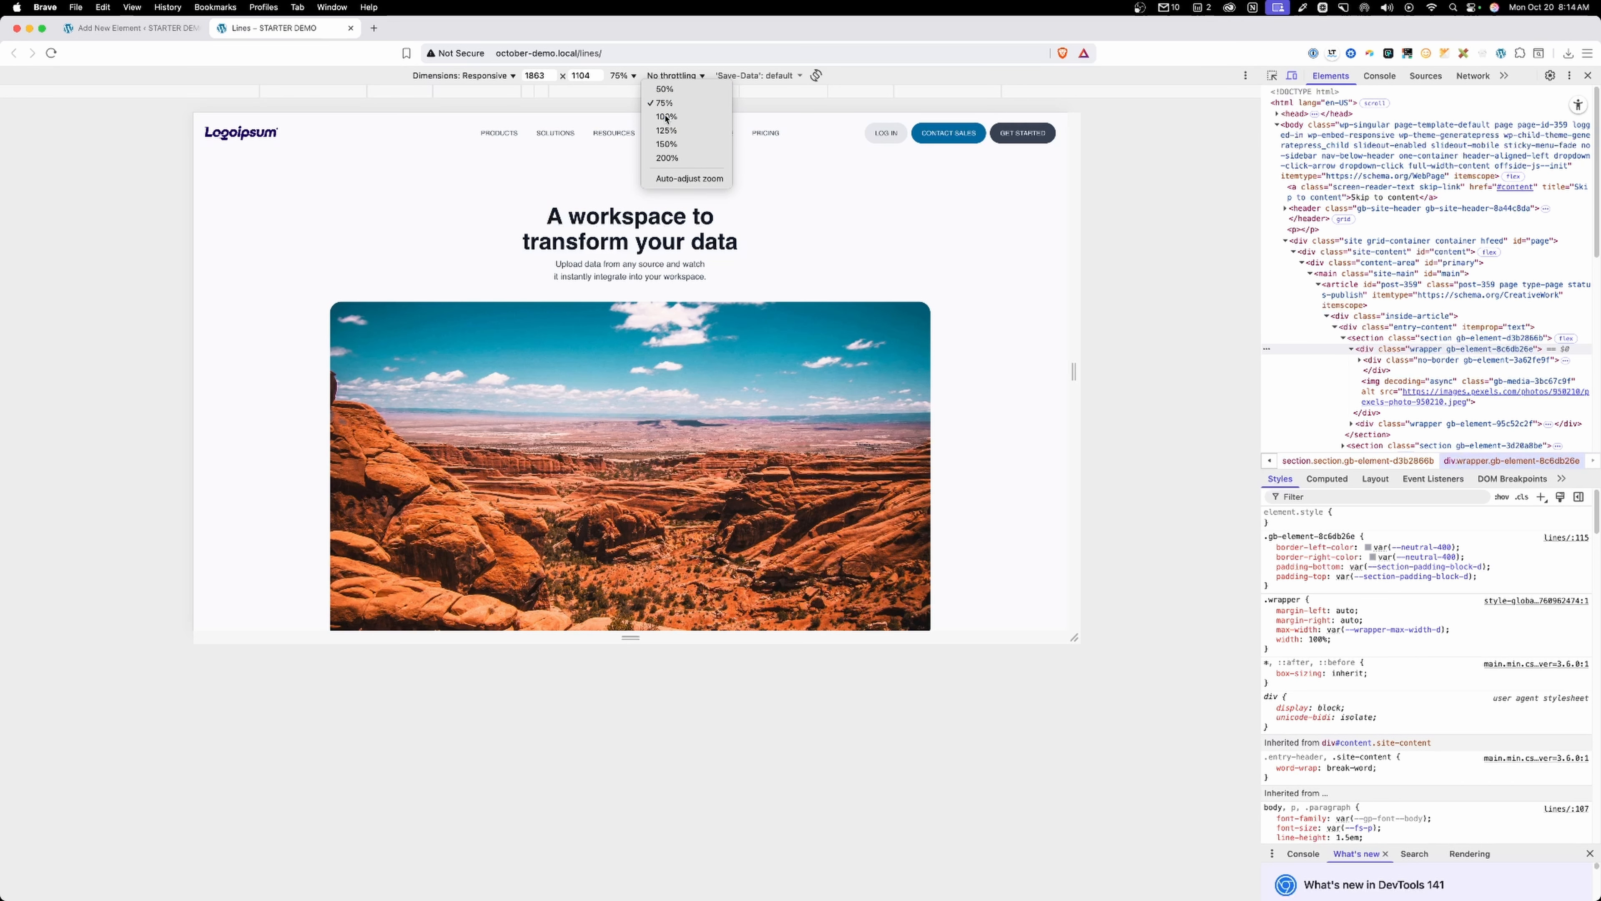
pyautogui.click(666, 116)
pyautogui.moveTo(1217, 353)
pyautogui.mouseDown()
pyautogui.moveTo(1234, 351)
pyautogui.moveTo(1040, 333)
pyautogui.moveTo(1217, 341)
pyautogui.mouseUp()
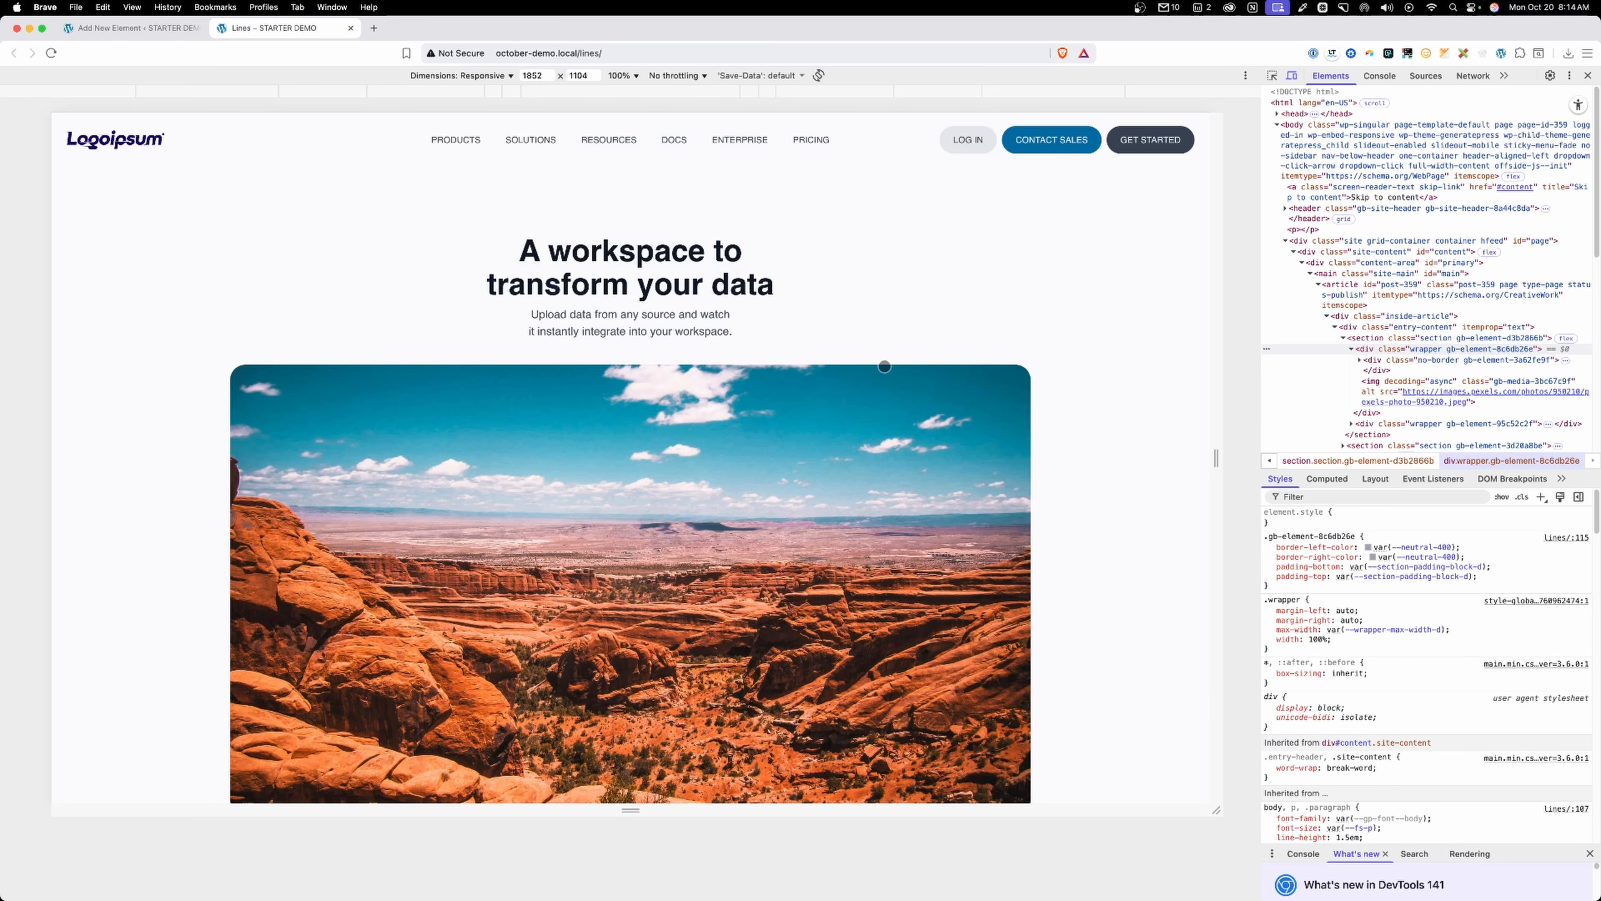
pyautogui.click(163, 28)
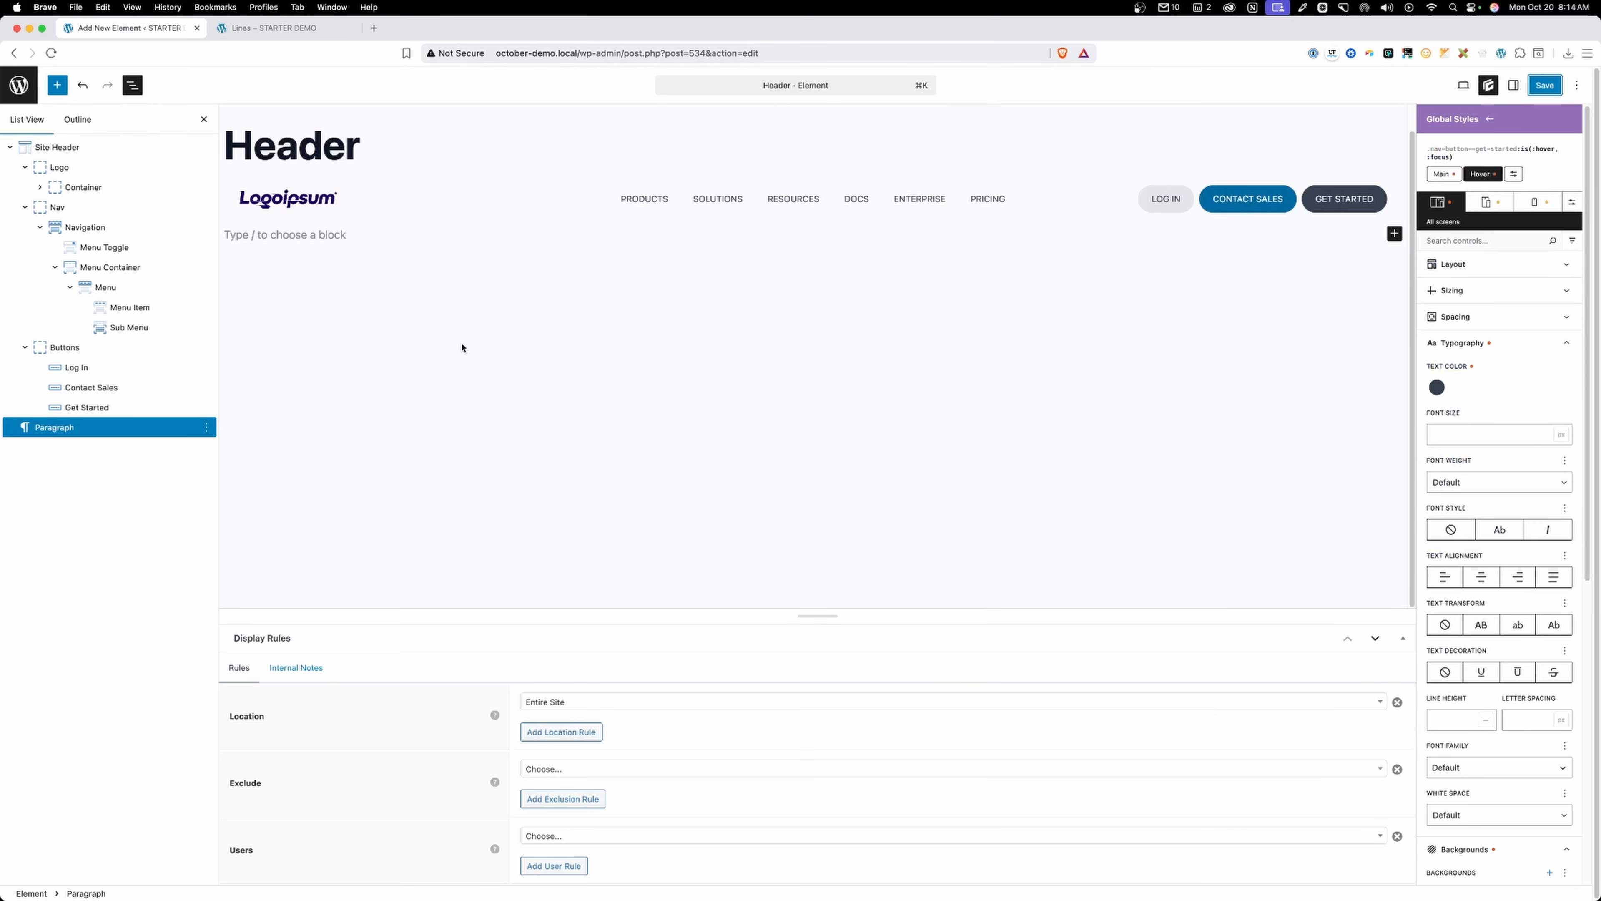
# Set the Site Header block's grid column gap to 8 px and save the element.
pyautogui.click(78, 149)
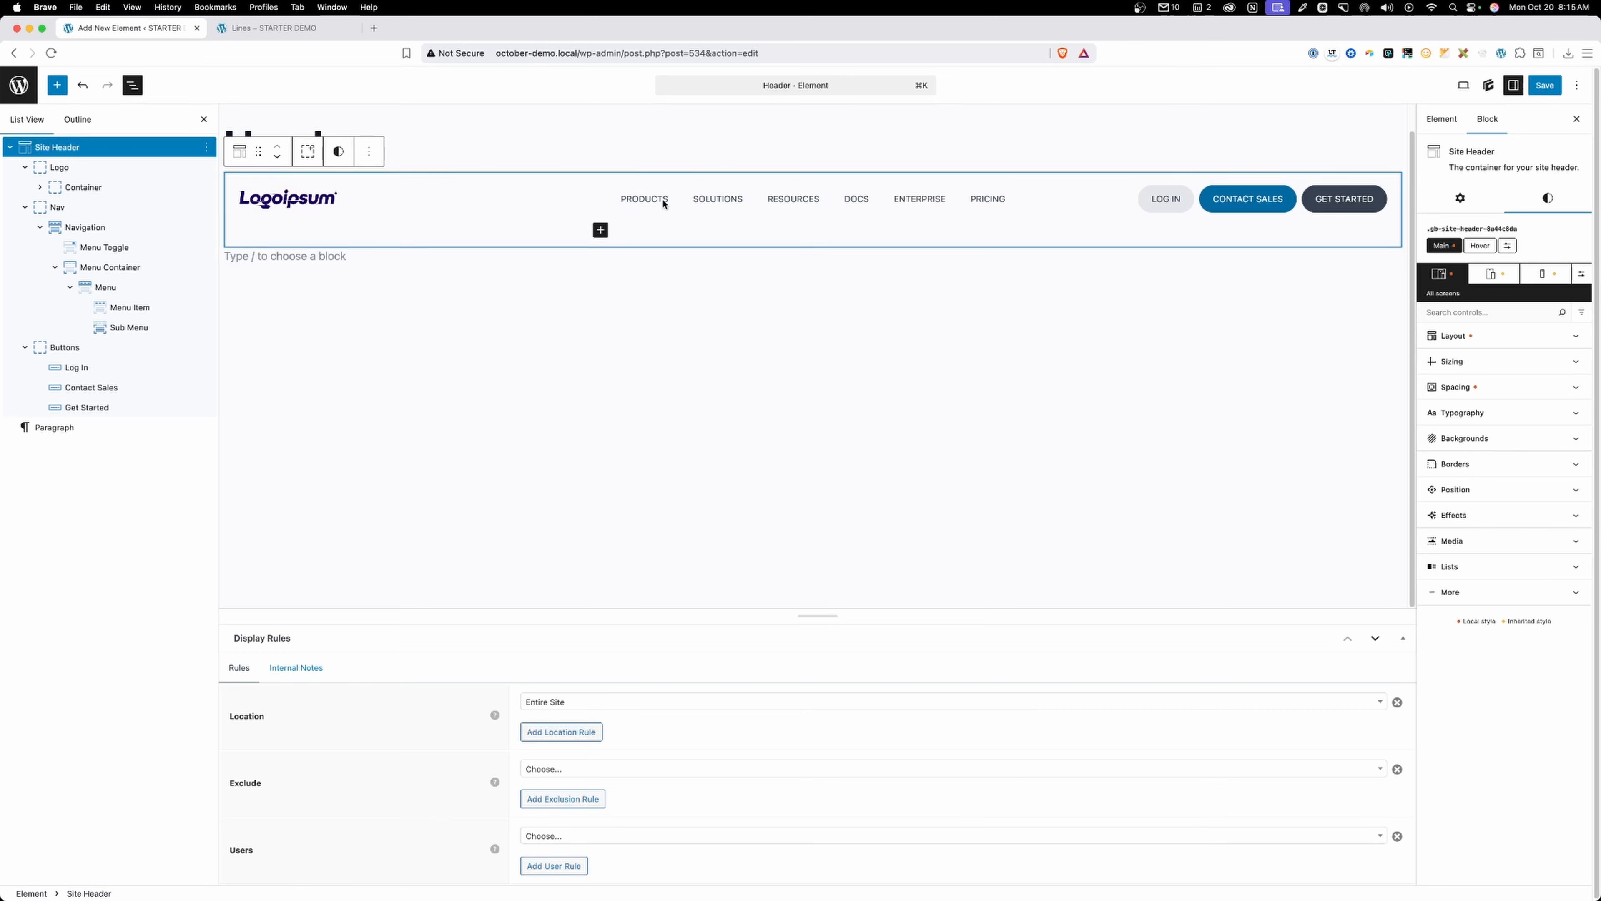
pyautogui.click(25, 168)
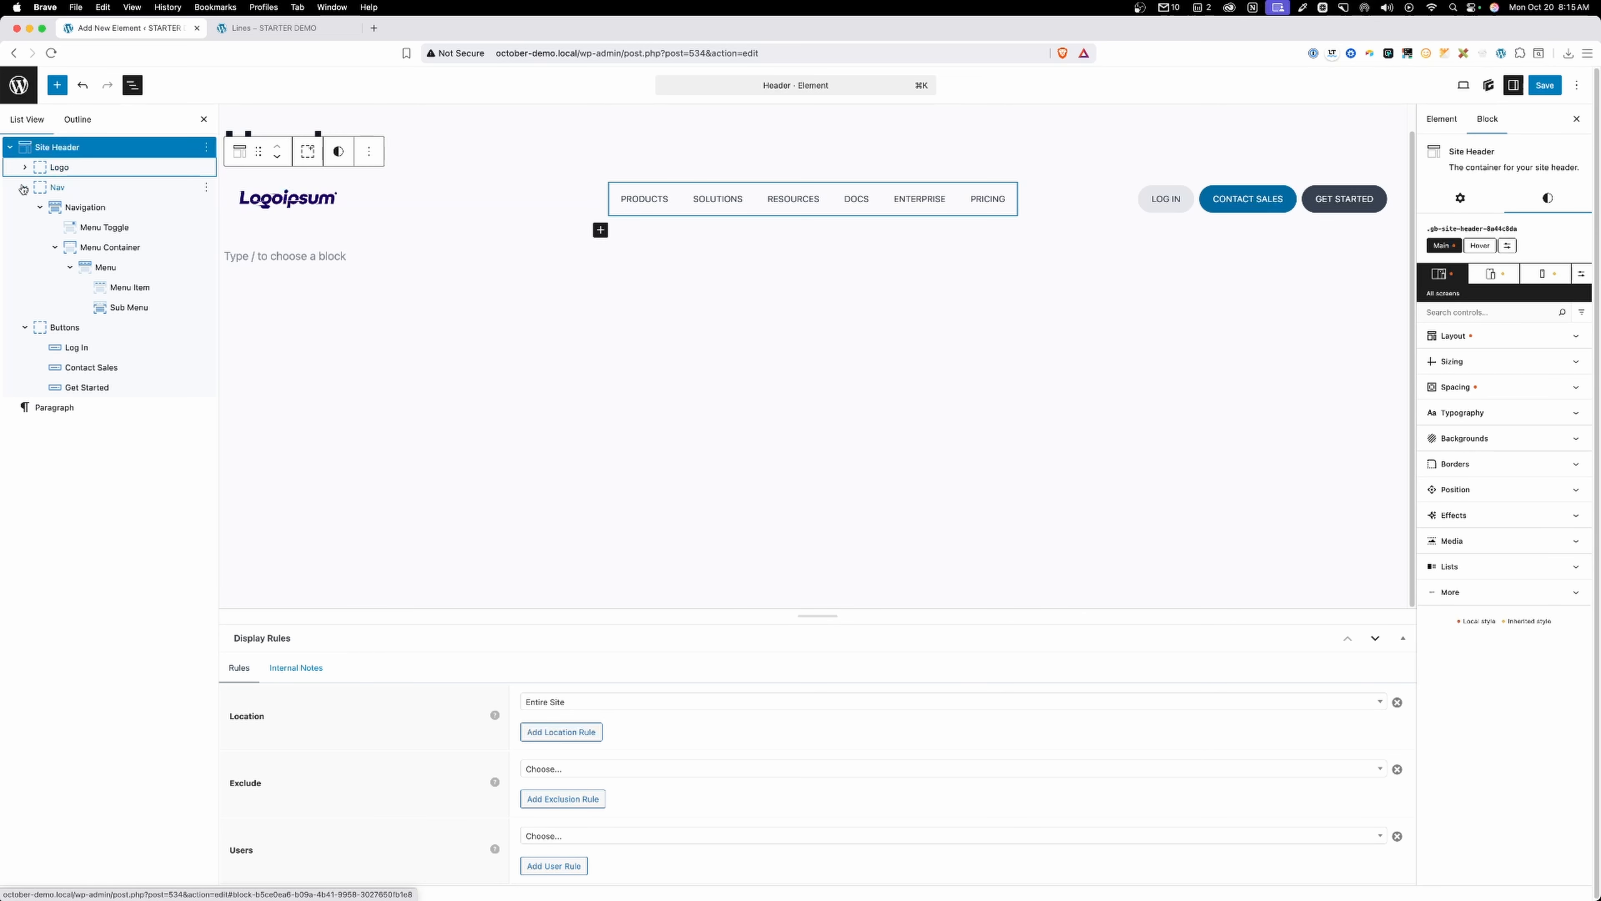
pyautogui.click(25, 187)
pyautogui.click(68, 148)
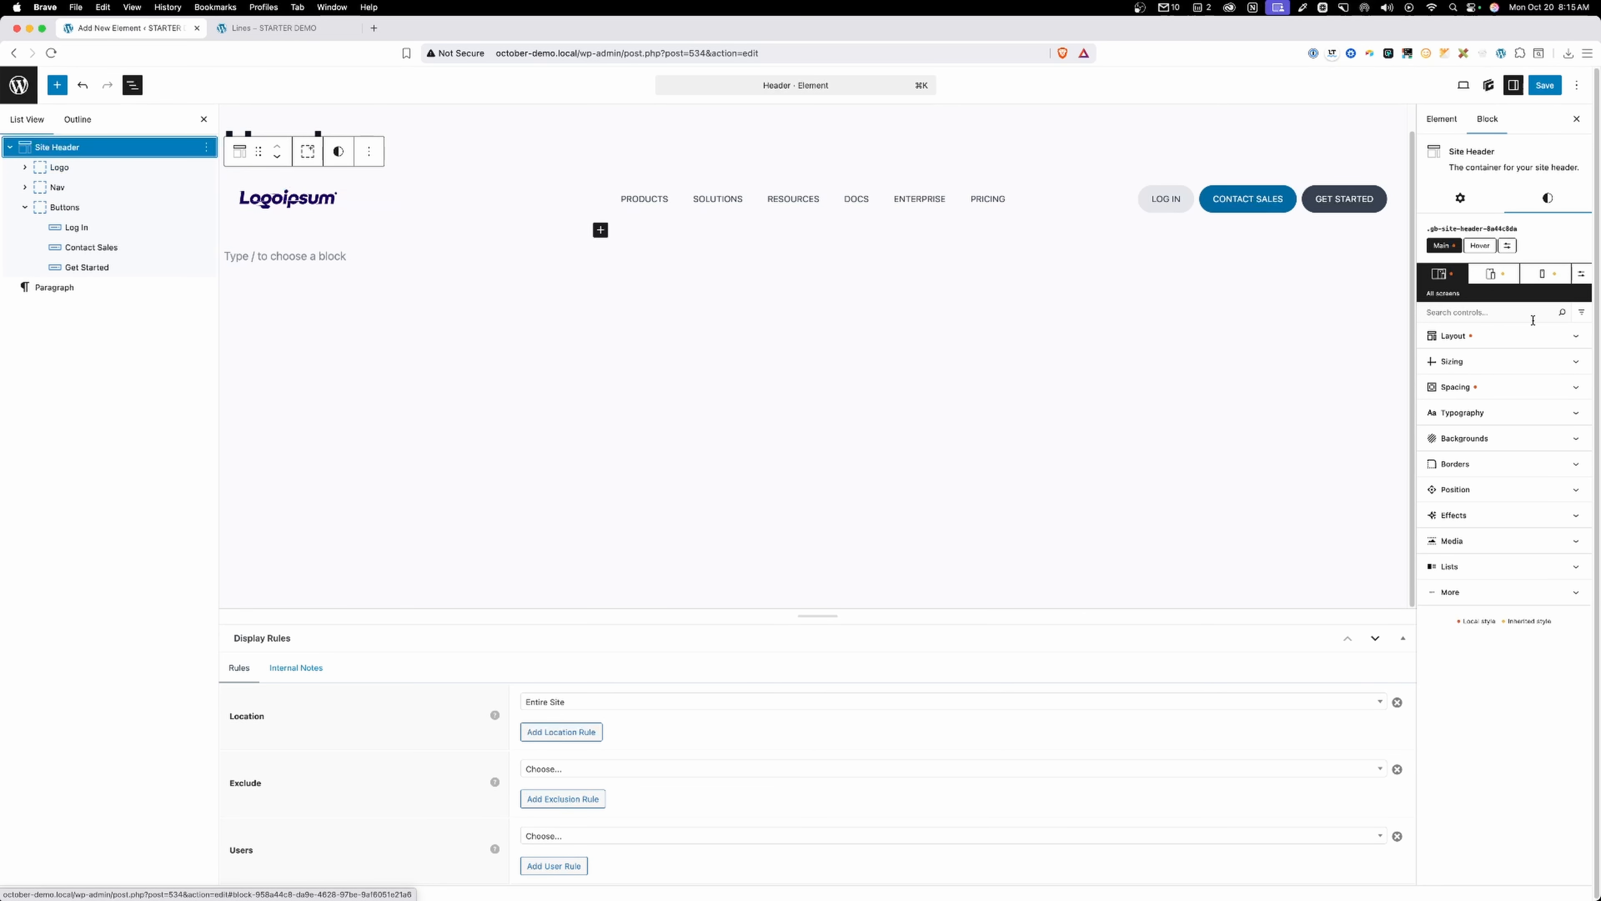
pyautogui.click(1501, 336)
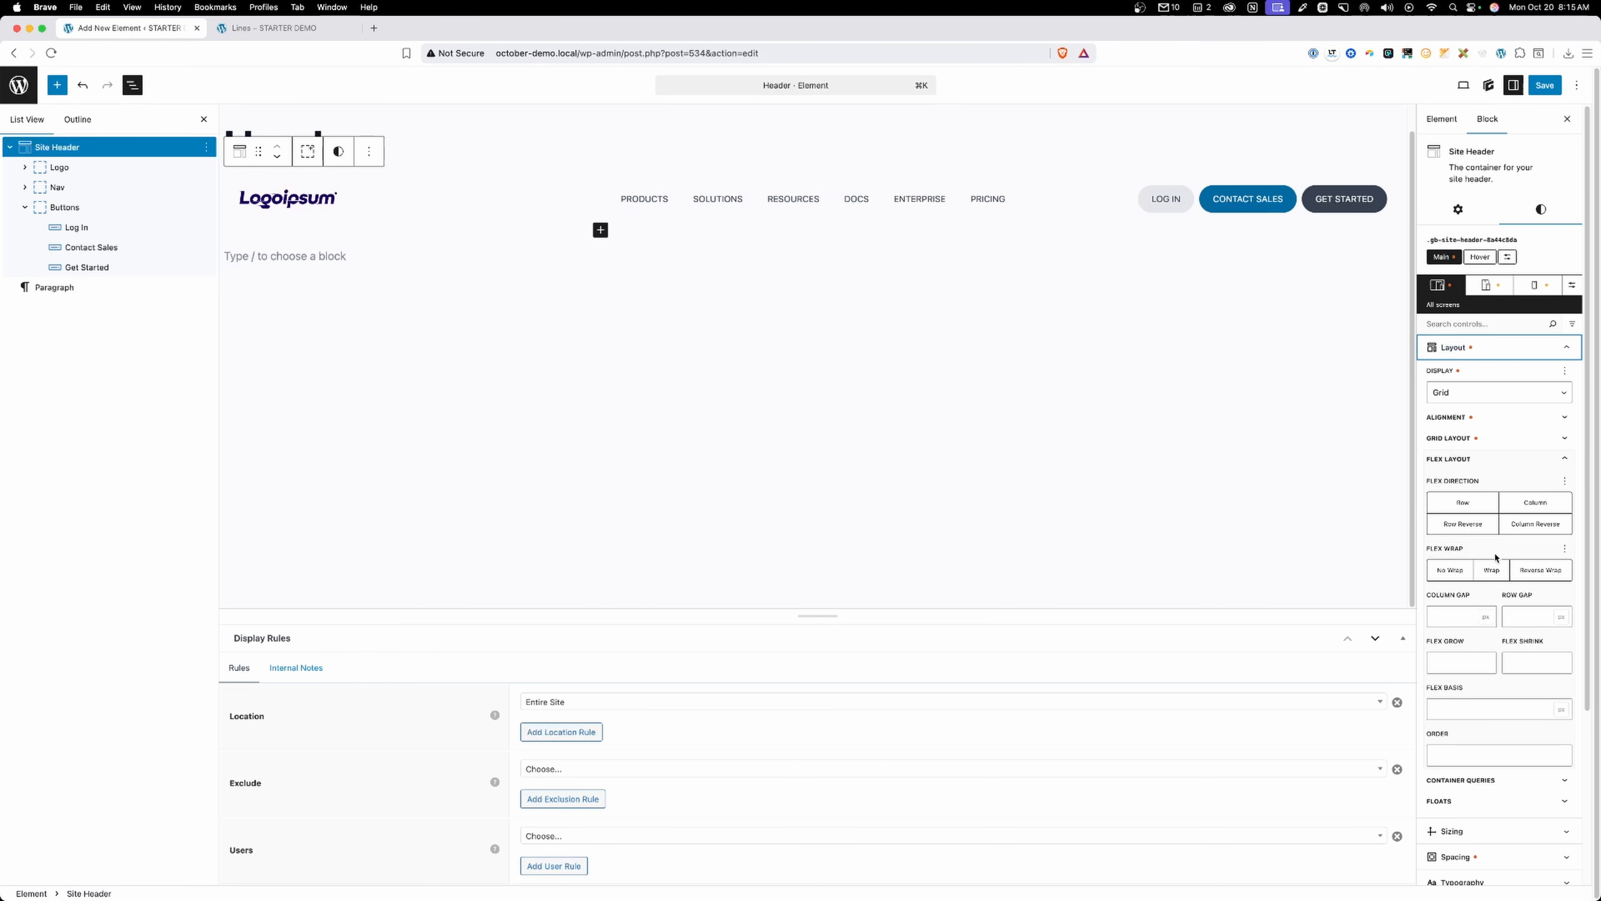
pyautogui.click(1459, 442)
pyautogui.click(1455, 574)
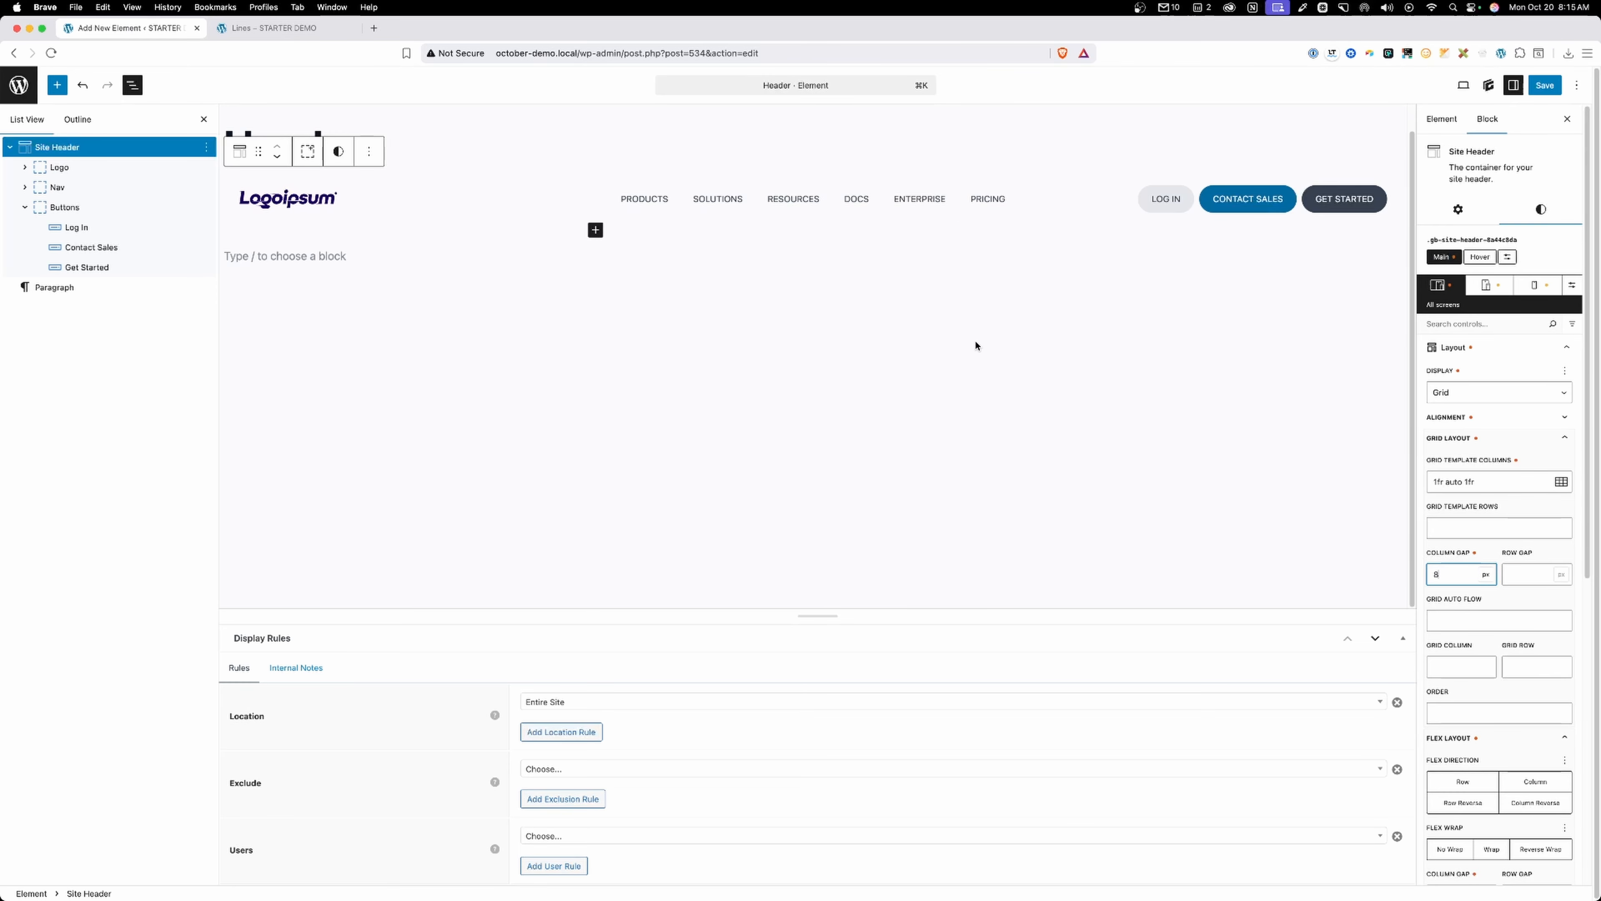
pyautogui.click(1545, 85)
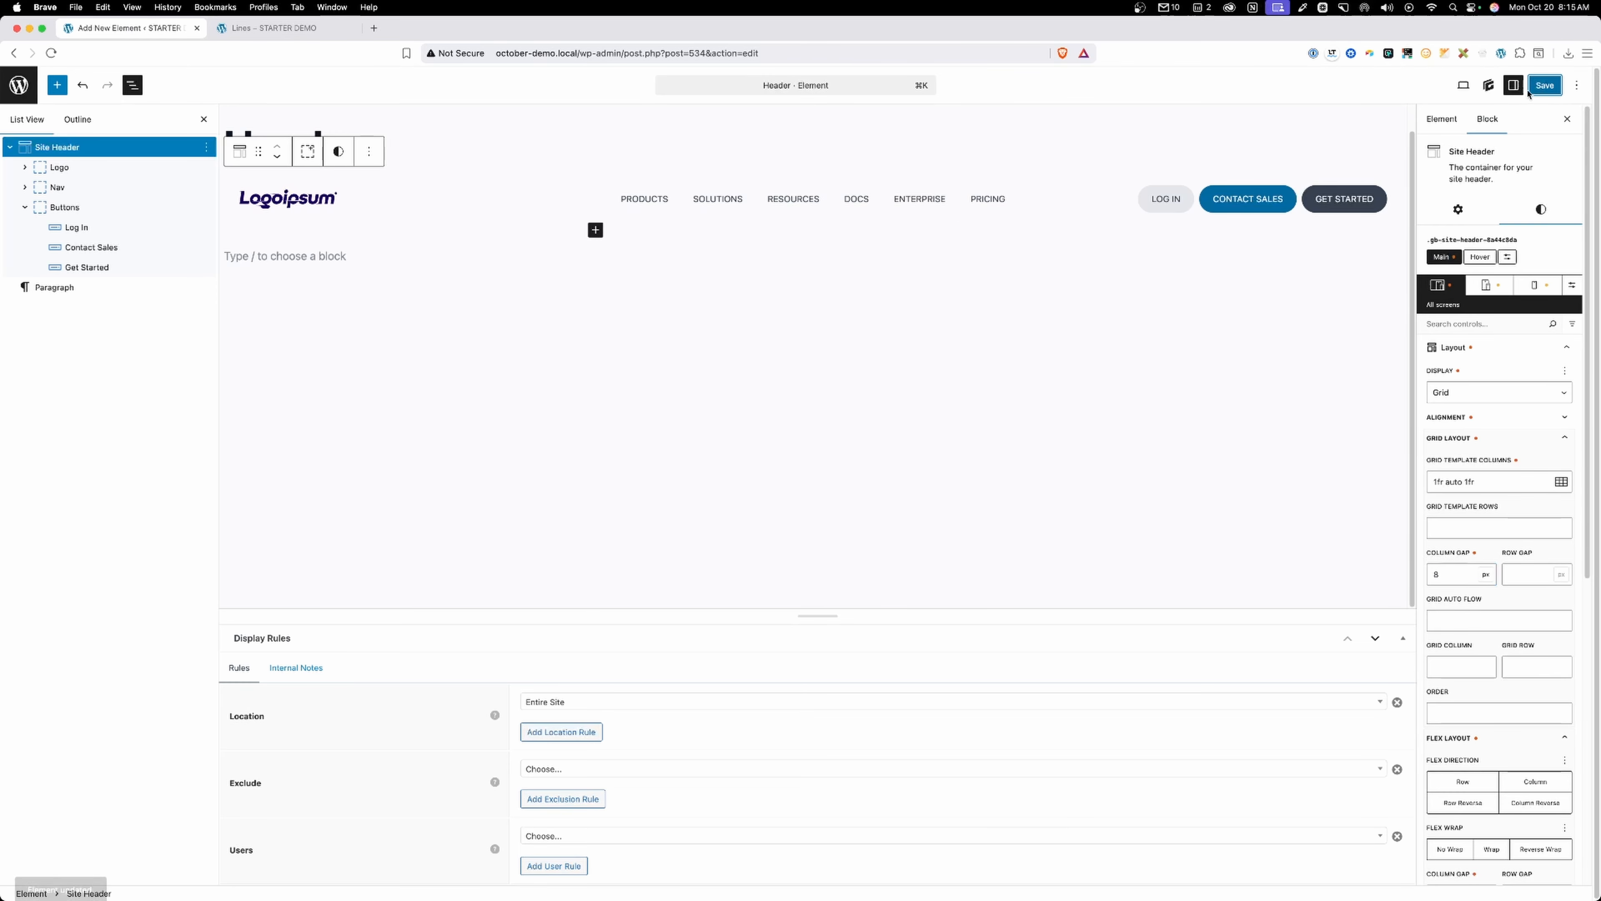
# Reload the Lines page and narrow its preview gradually to 1555 px to find the width at which the header buttons wrap.
pyautogui.click(277, 28)
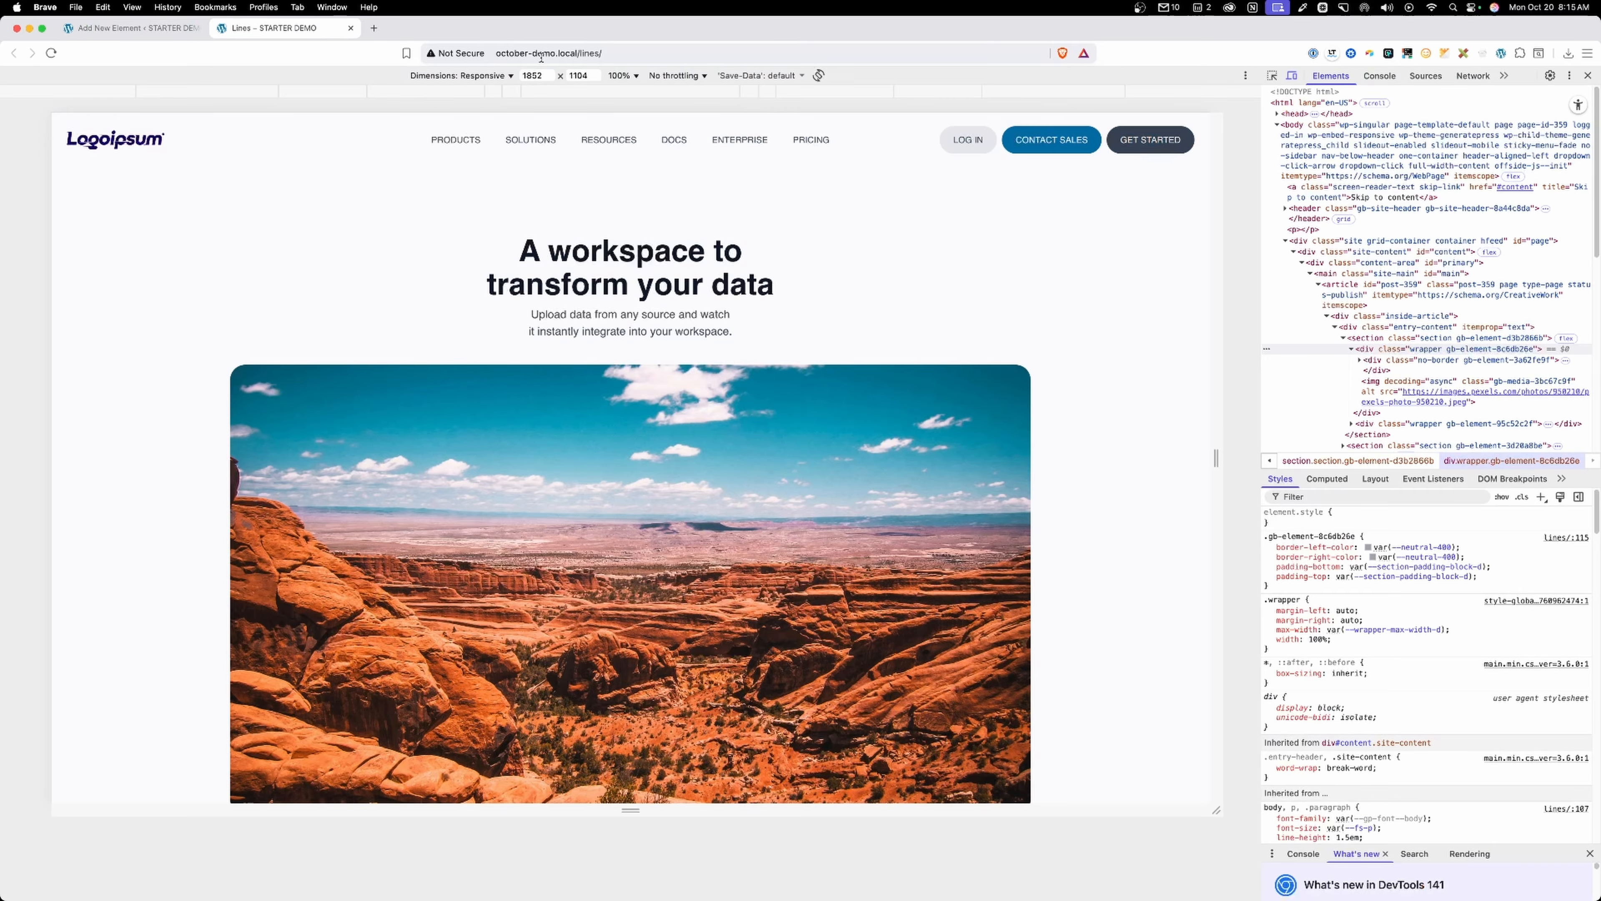
pyautogui.click(557, 53)
pyautogui.press('Return')
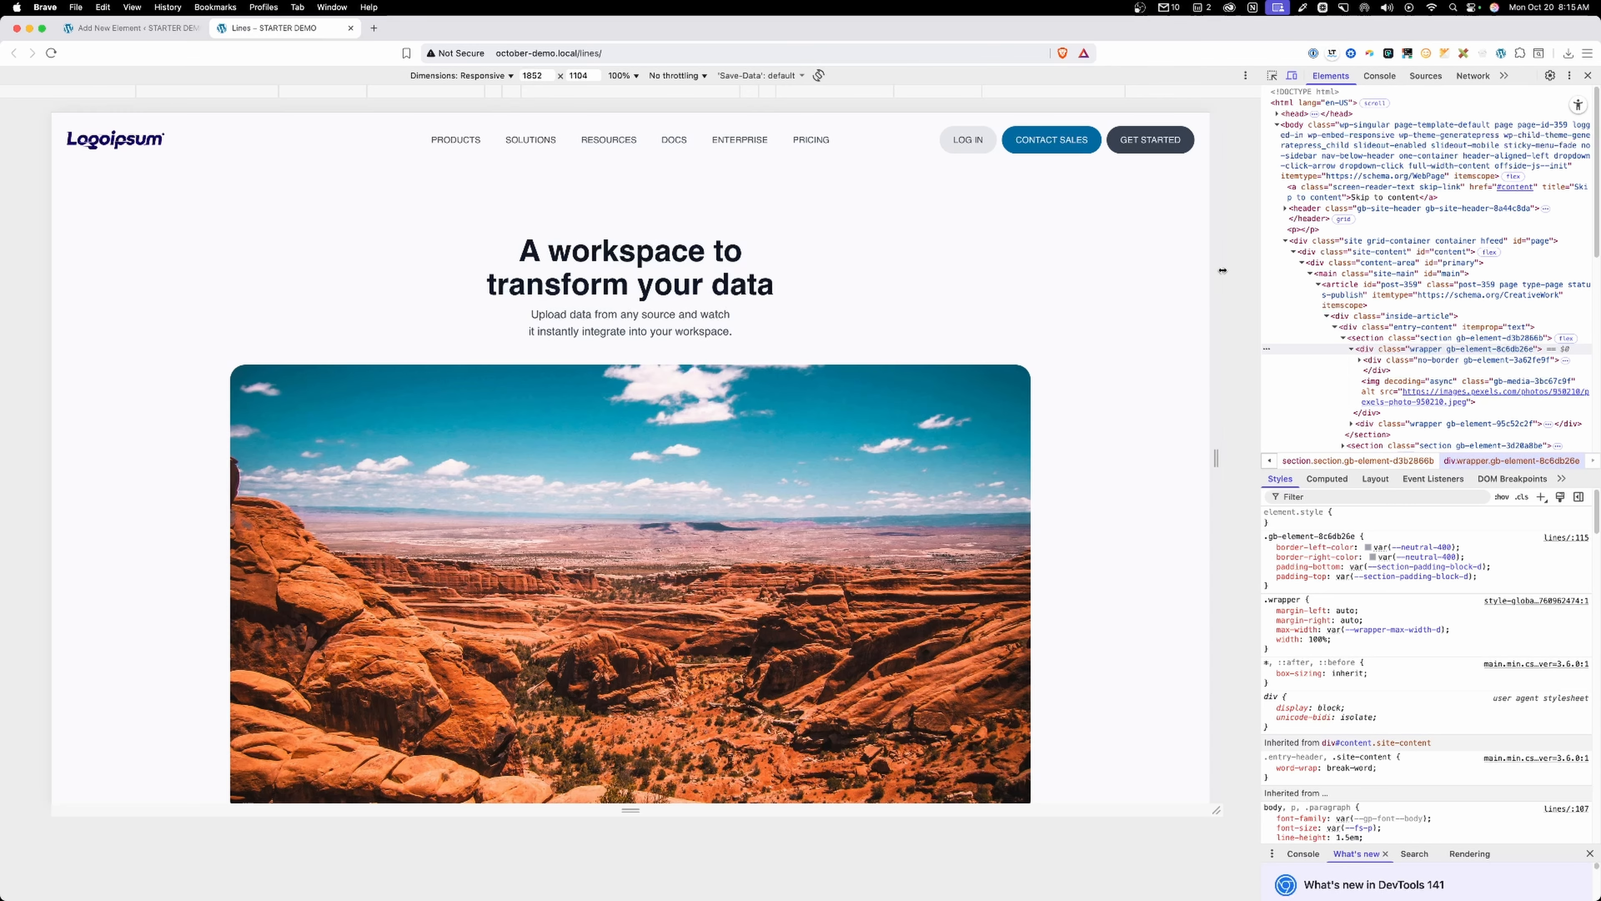
pyautogui.moveTo(1221, 273); pyautogui.dragTo(1146, 271)
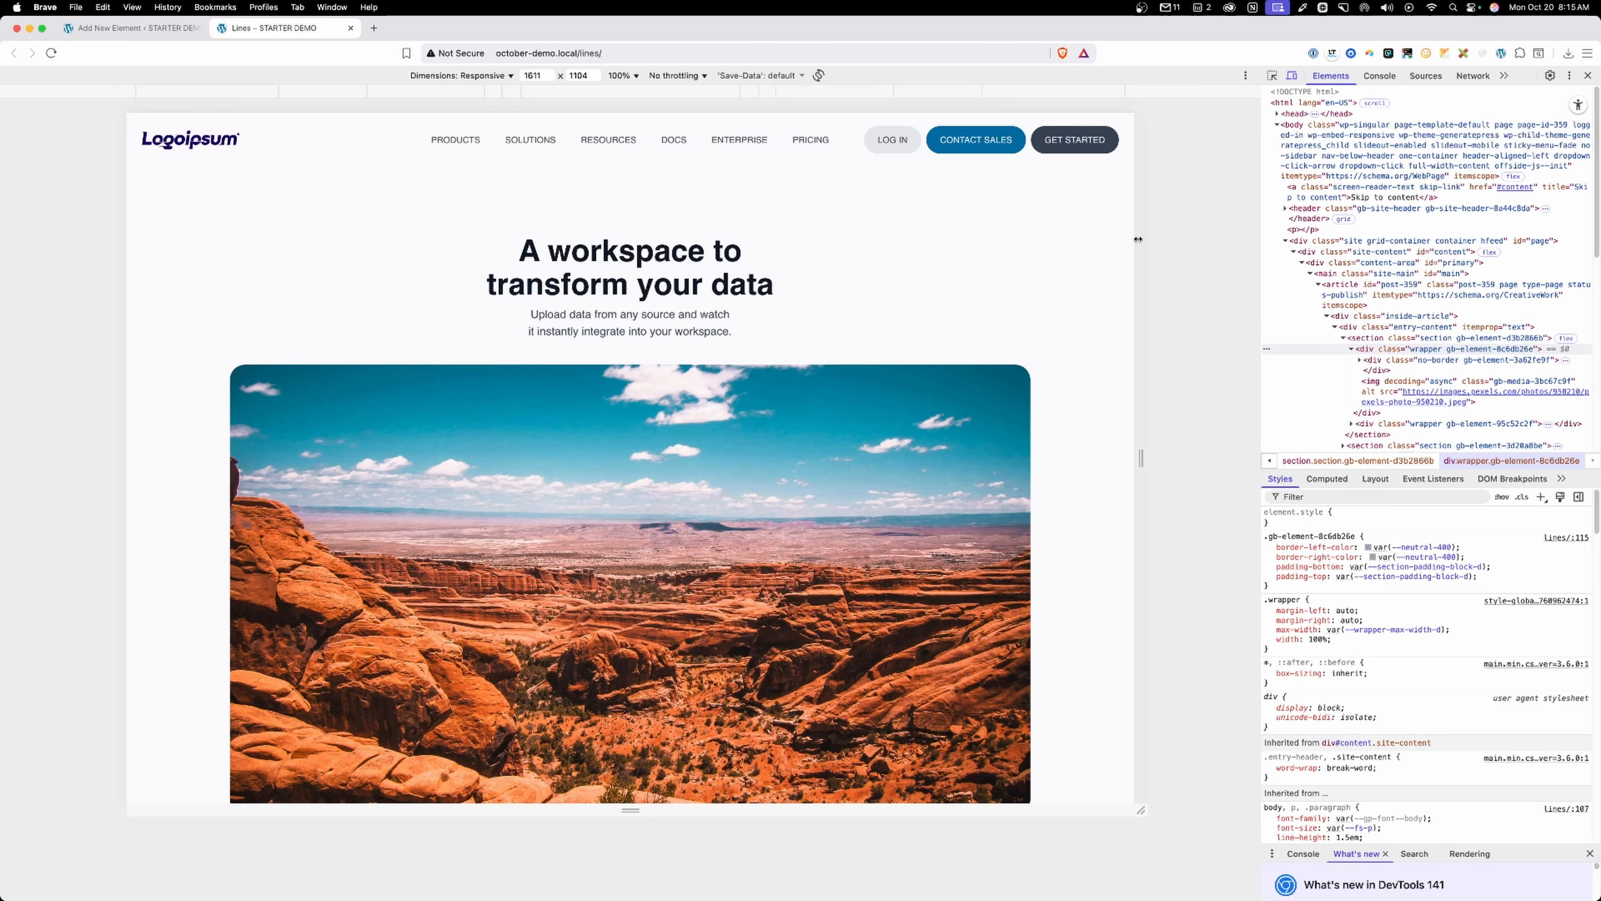
pyautogui.moveTo(1142, 244); pyautogui.dragTo(1125, 239)
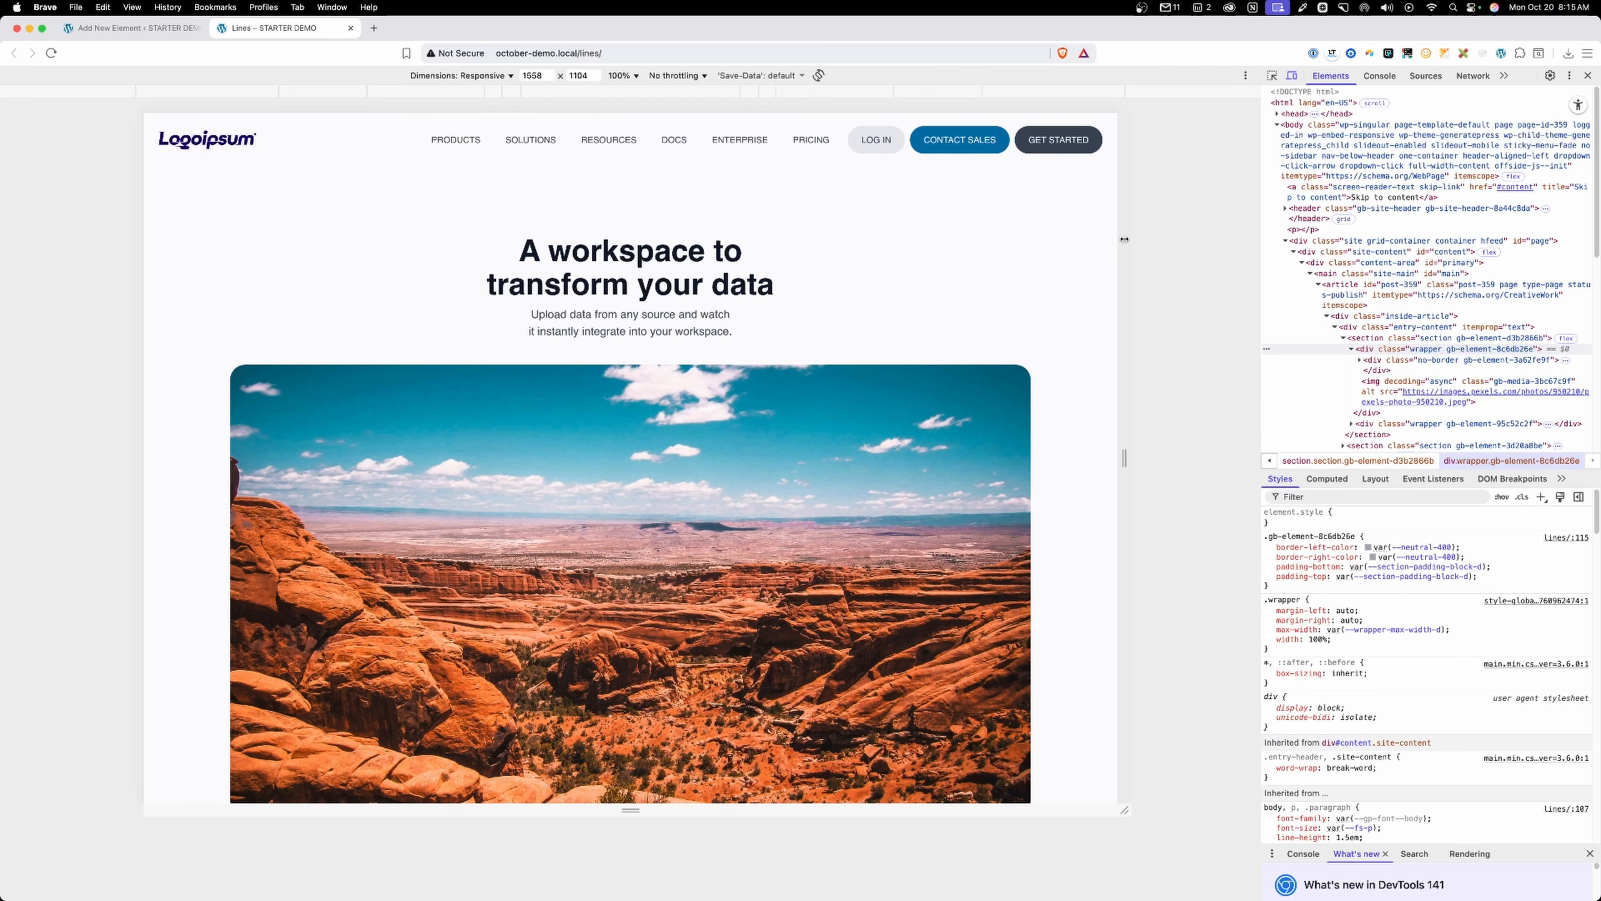
pyautogui.click(549, 79)
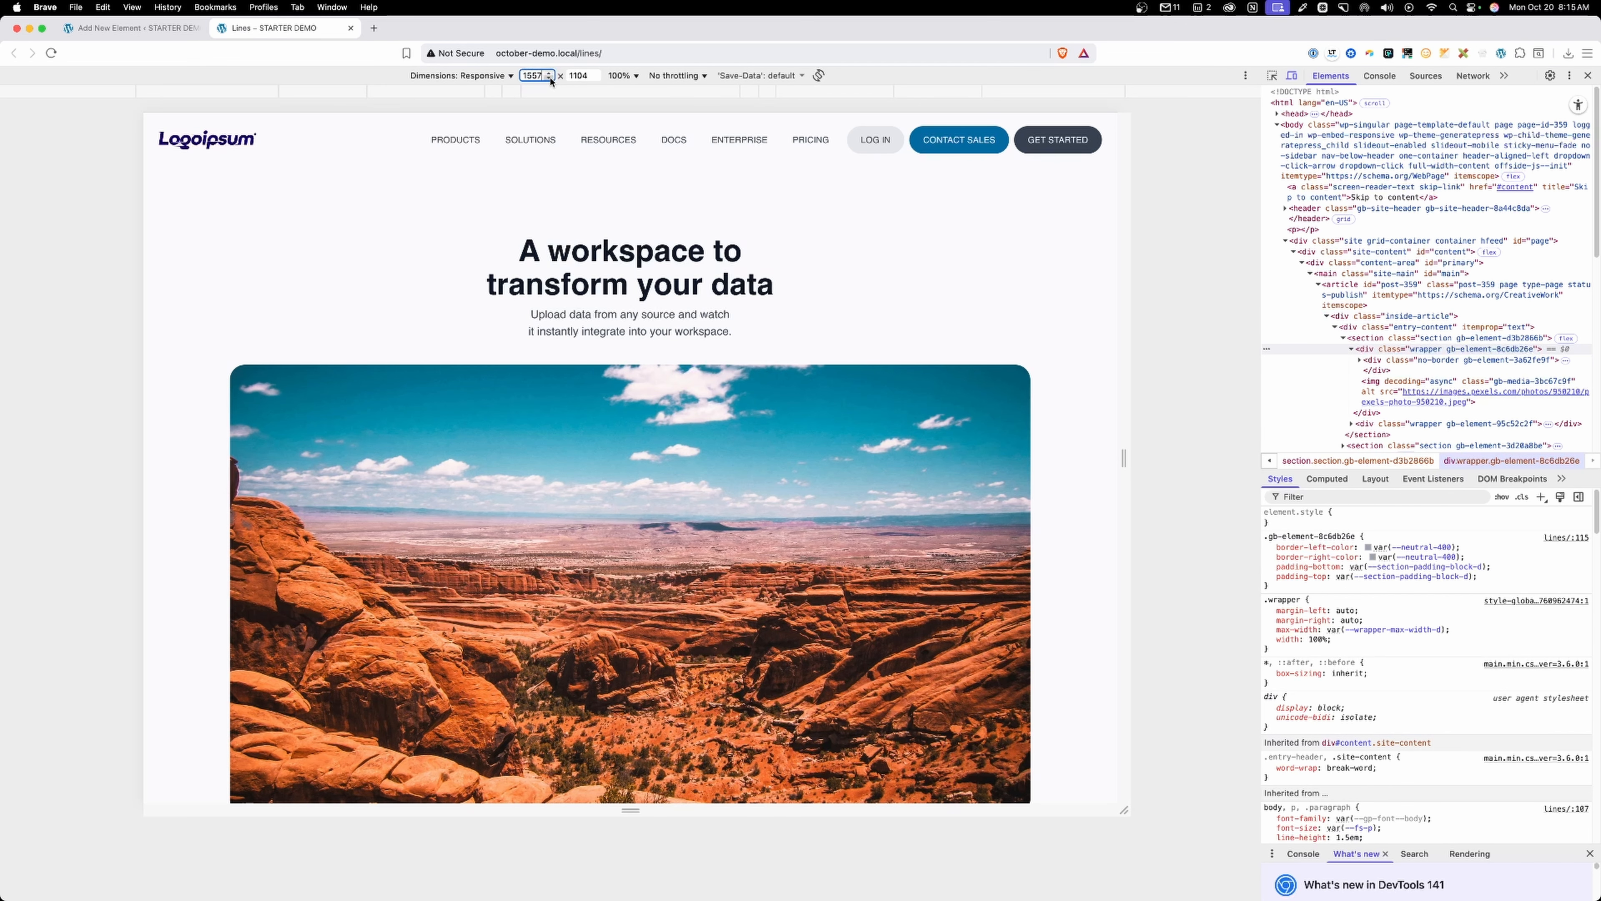
pyautogui.click(549, 79)
pyautogui.click(550, 79)
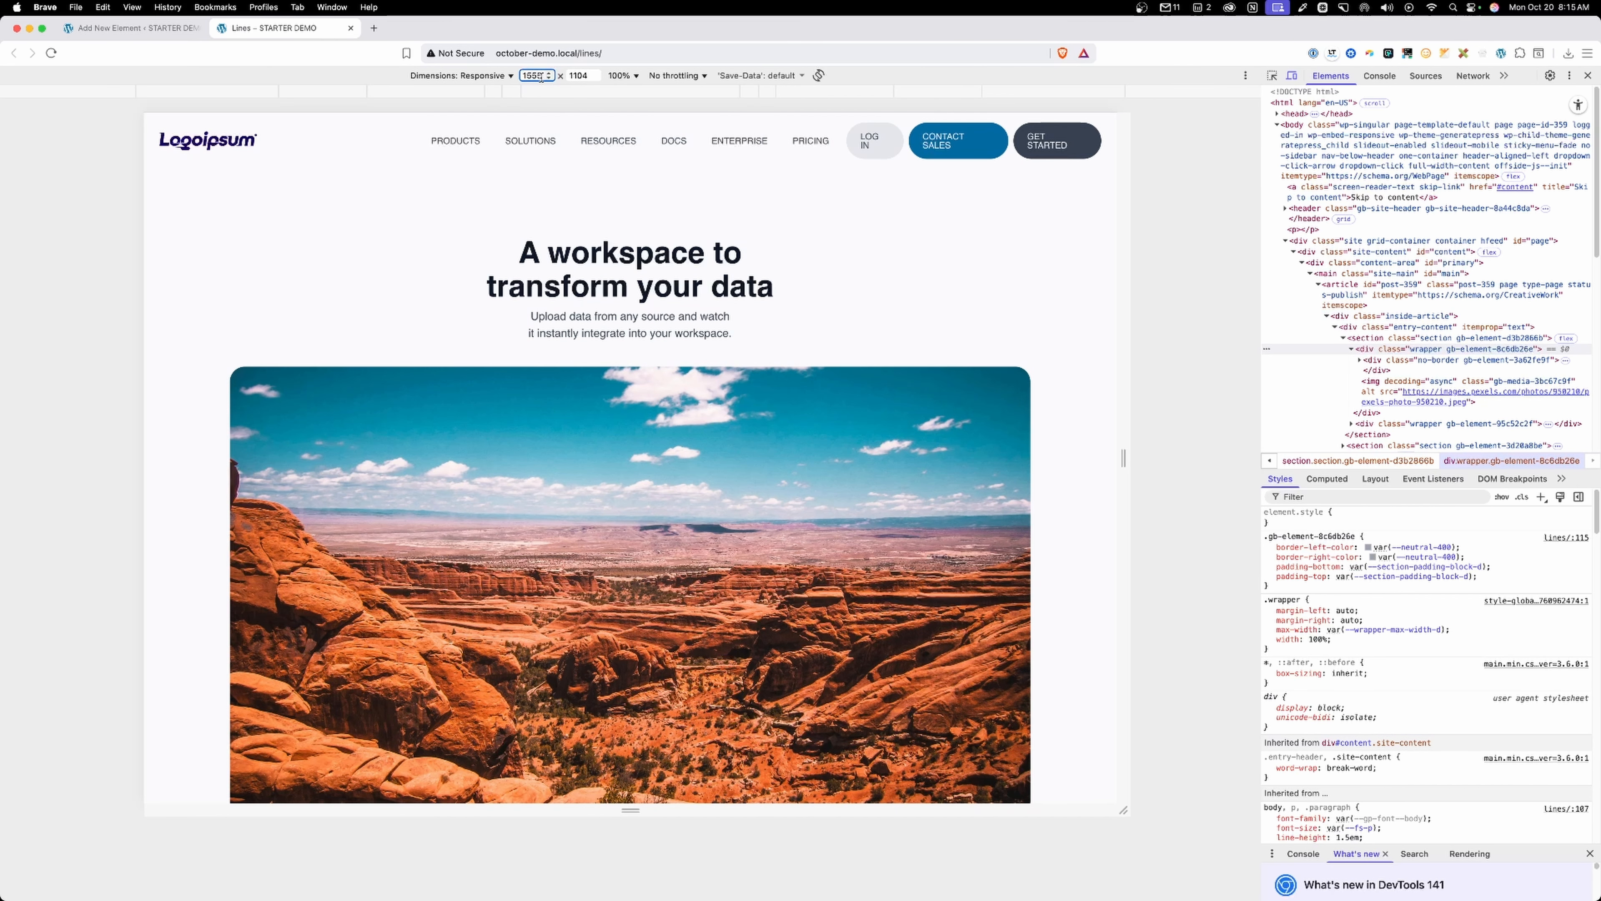
pyautogui.click(548, 74)
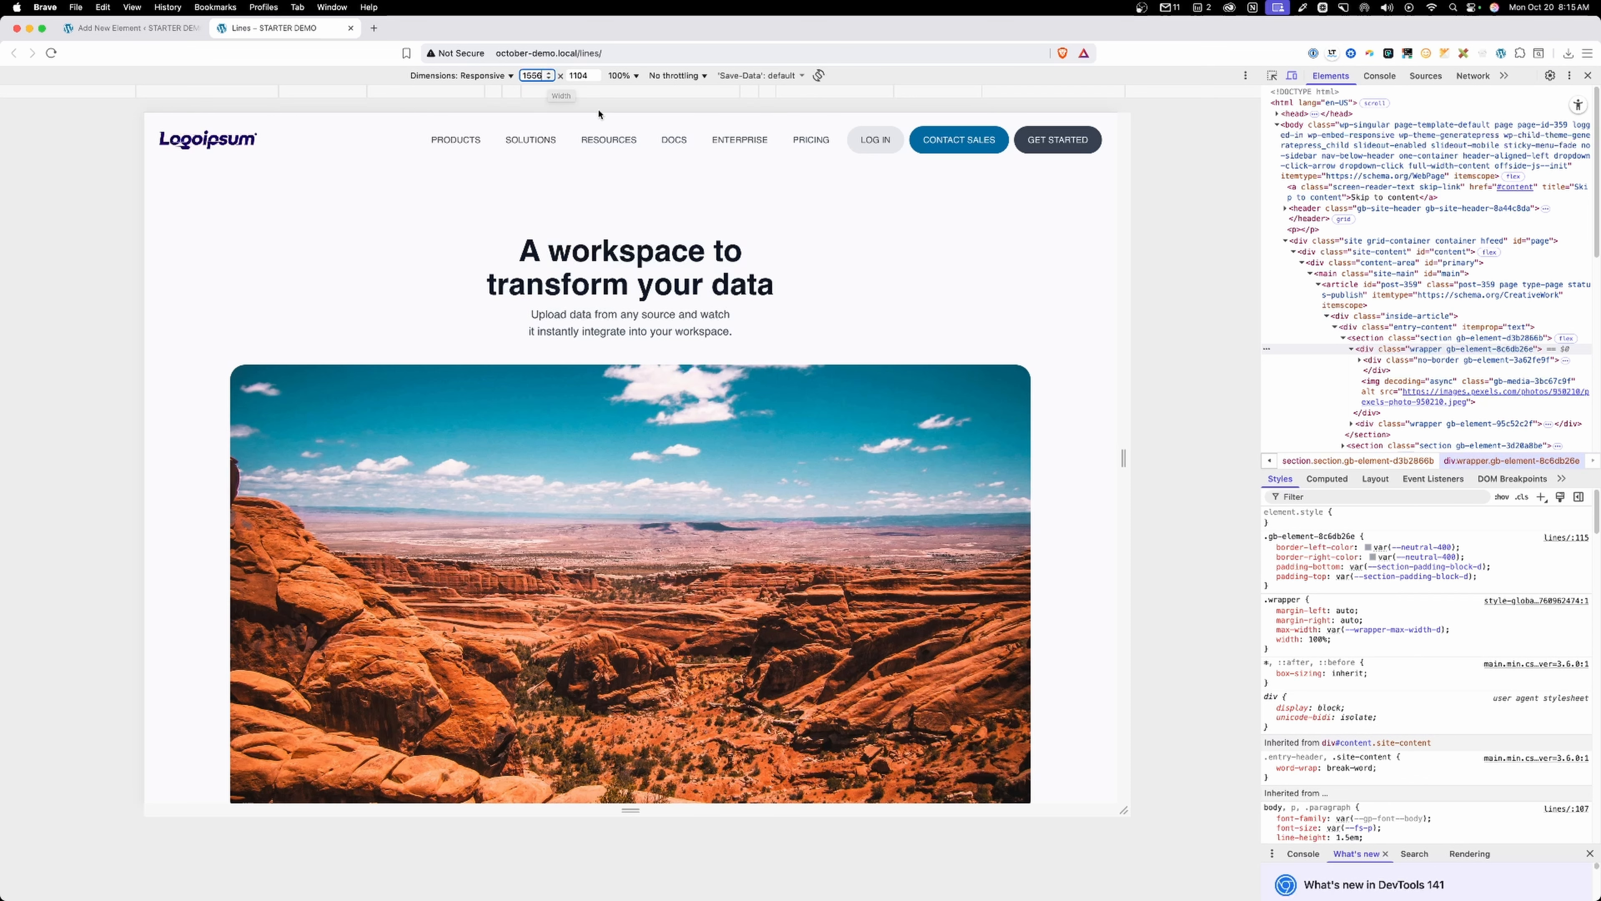
pyautogui.click(551, 77)
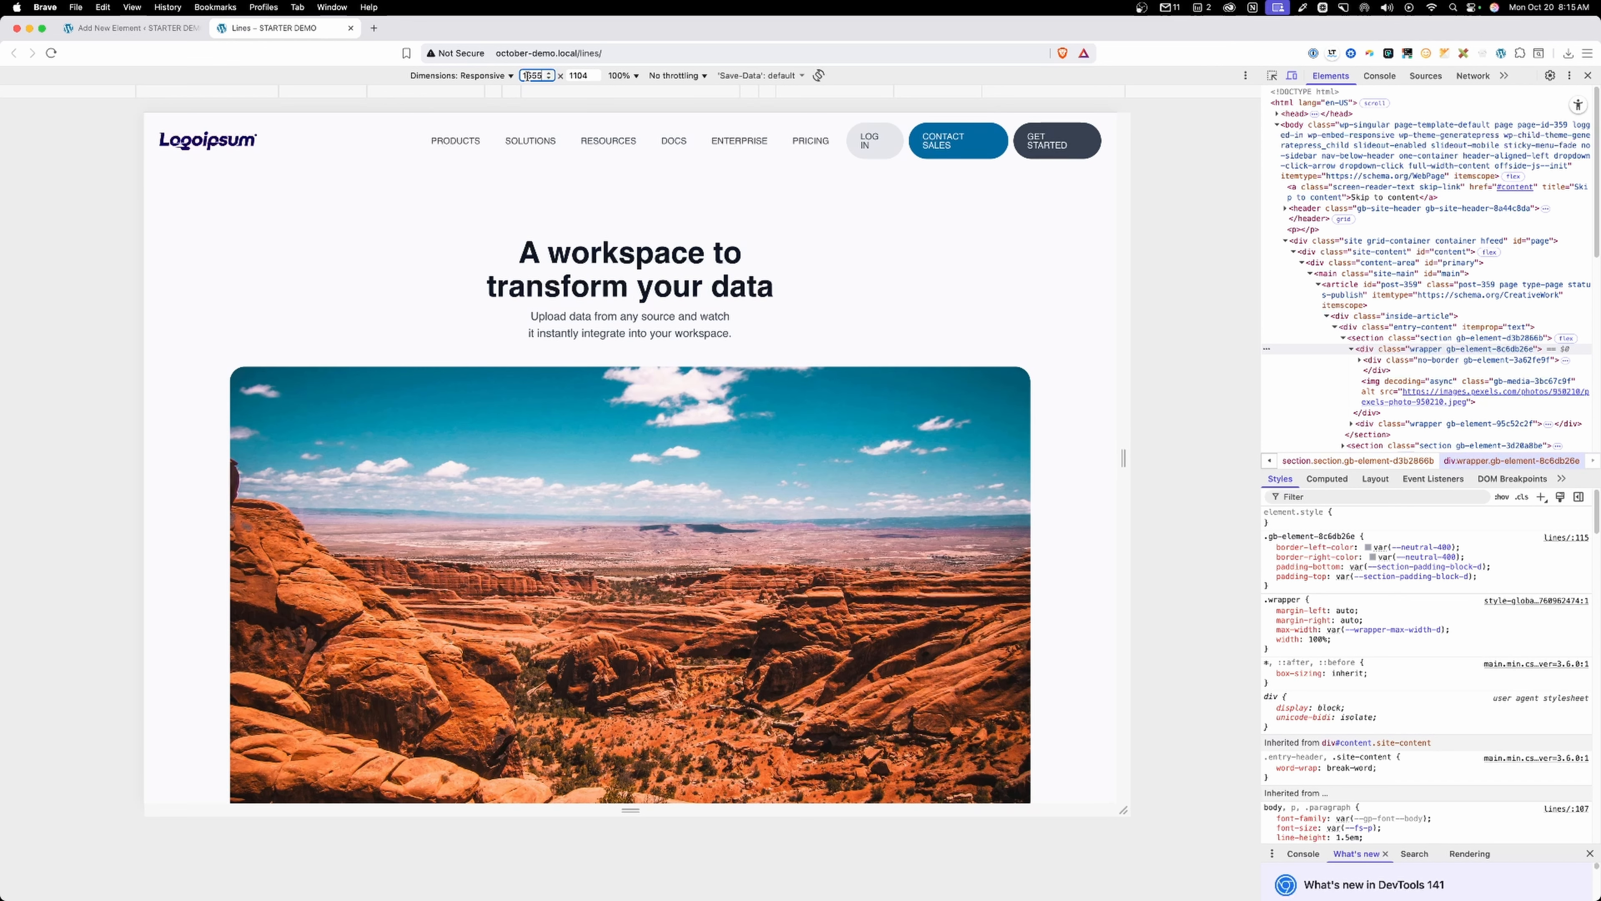
pyautogui.doubleClick(534, 76)
pyautogui.click(134, 30)
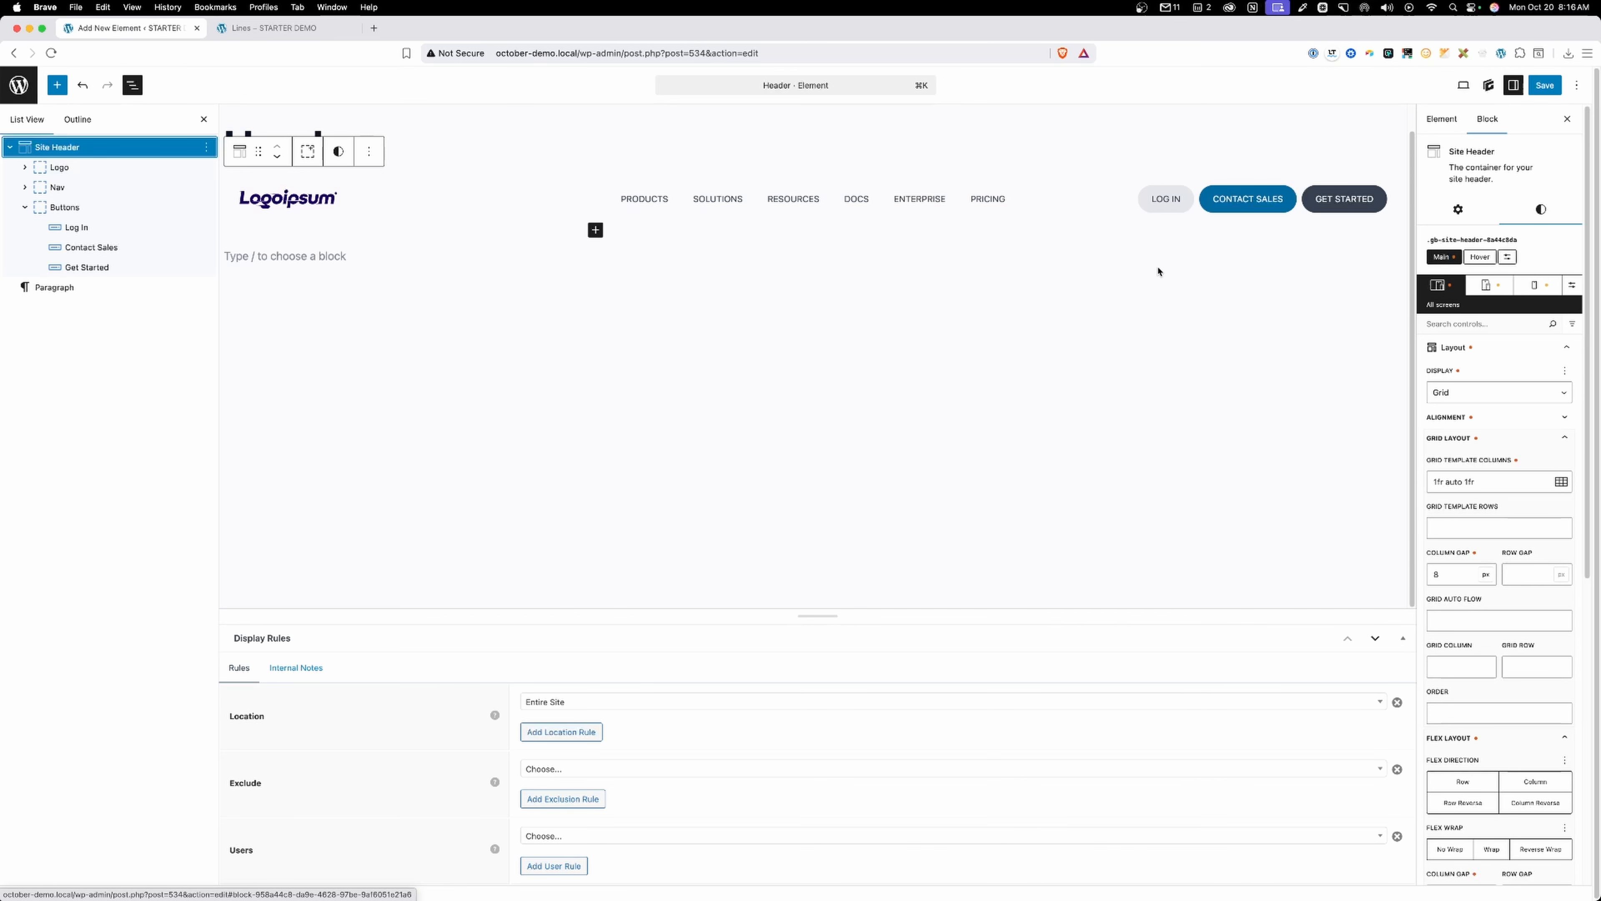
pyautogui.click(1570, 288)
pyautogui.click(1557, 461)
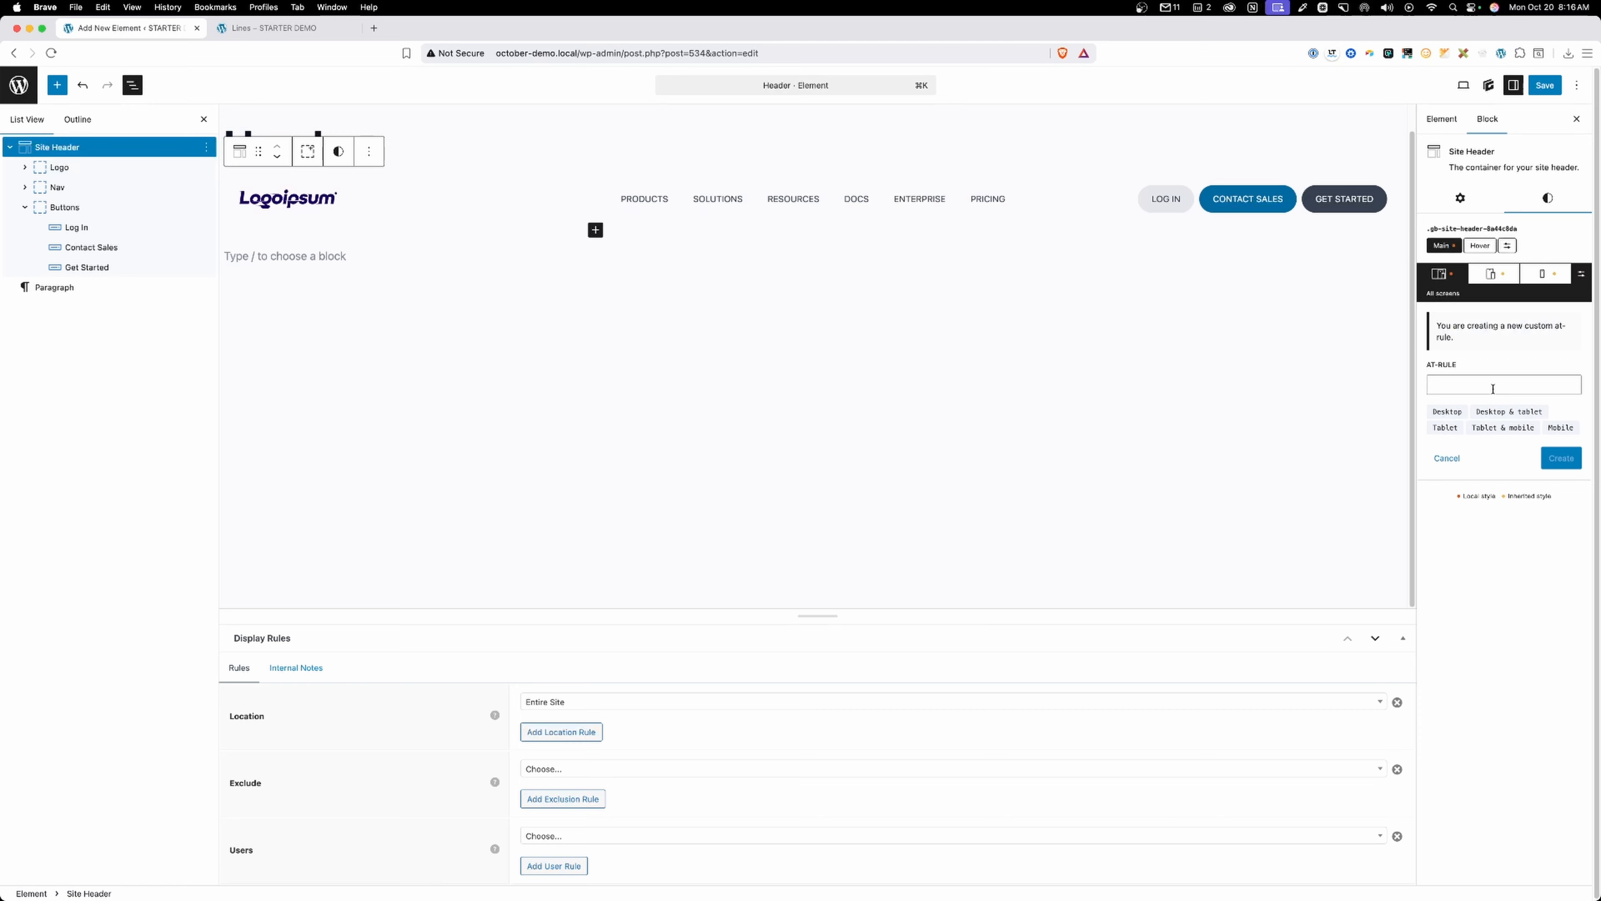
pyautogui.click(1493, 389)
pyautogui.write('@media')
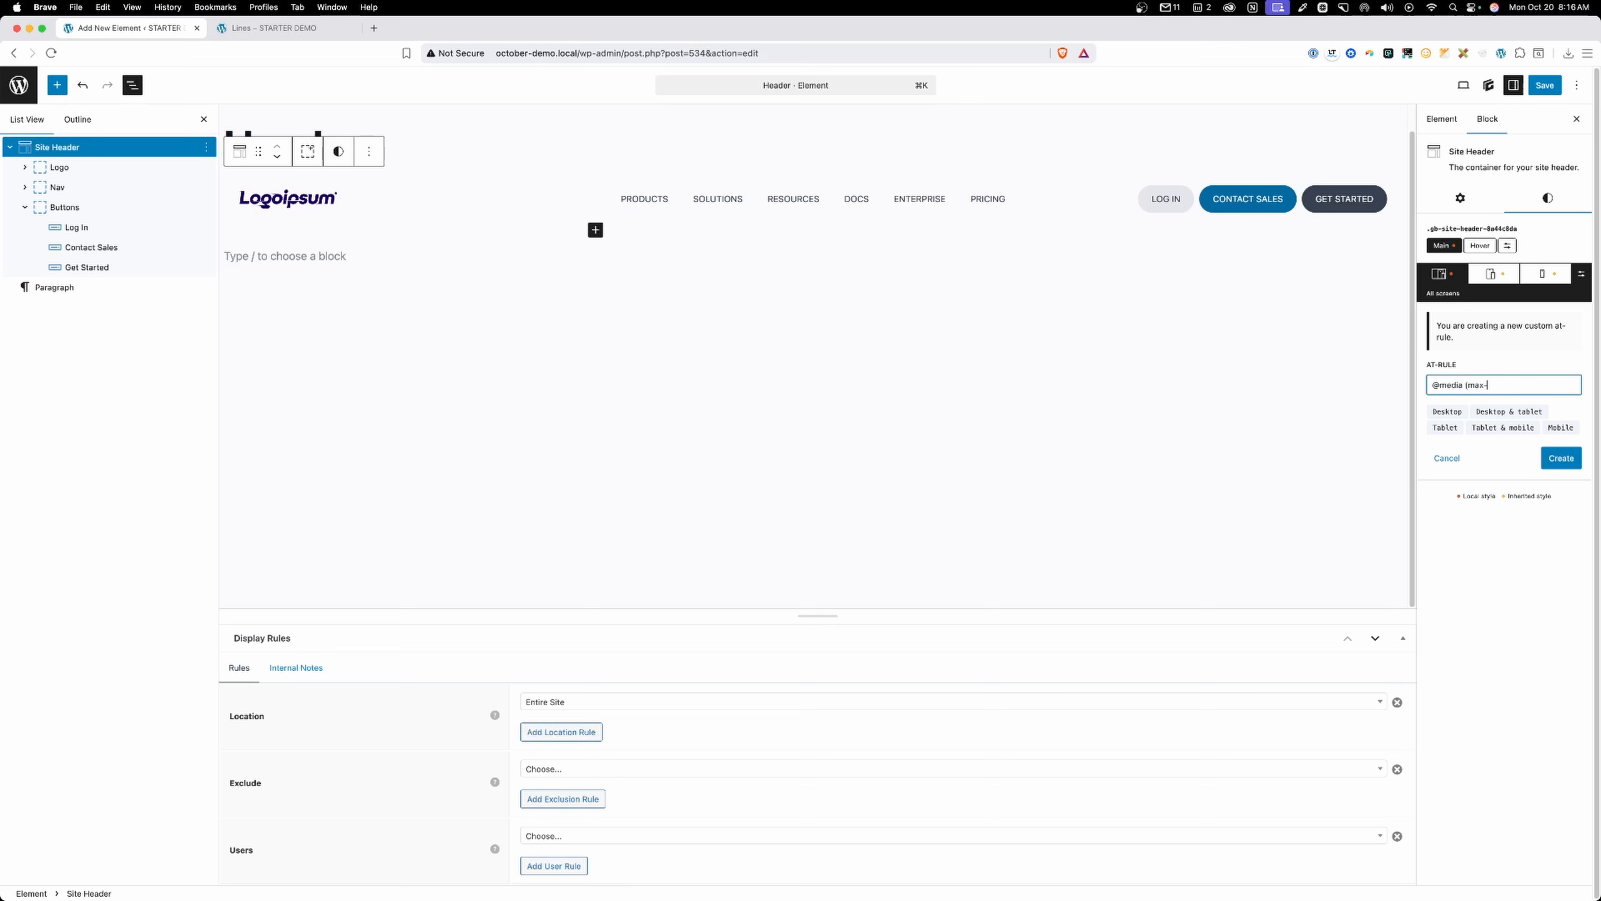
pyautogui.write('(max-width: 1555px')
pyautogui.click(1562, 461)
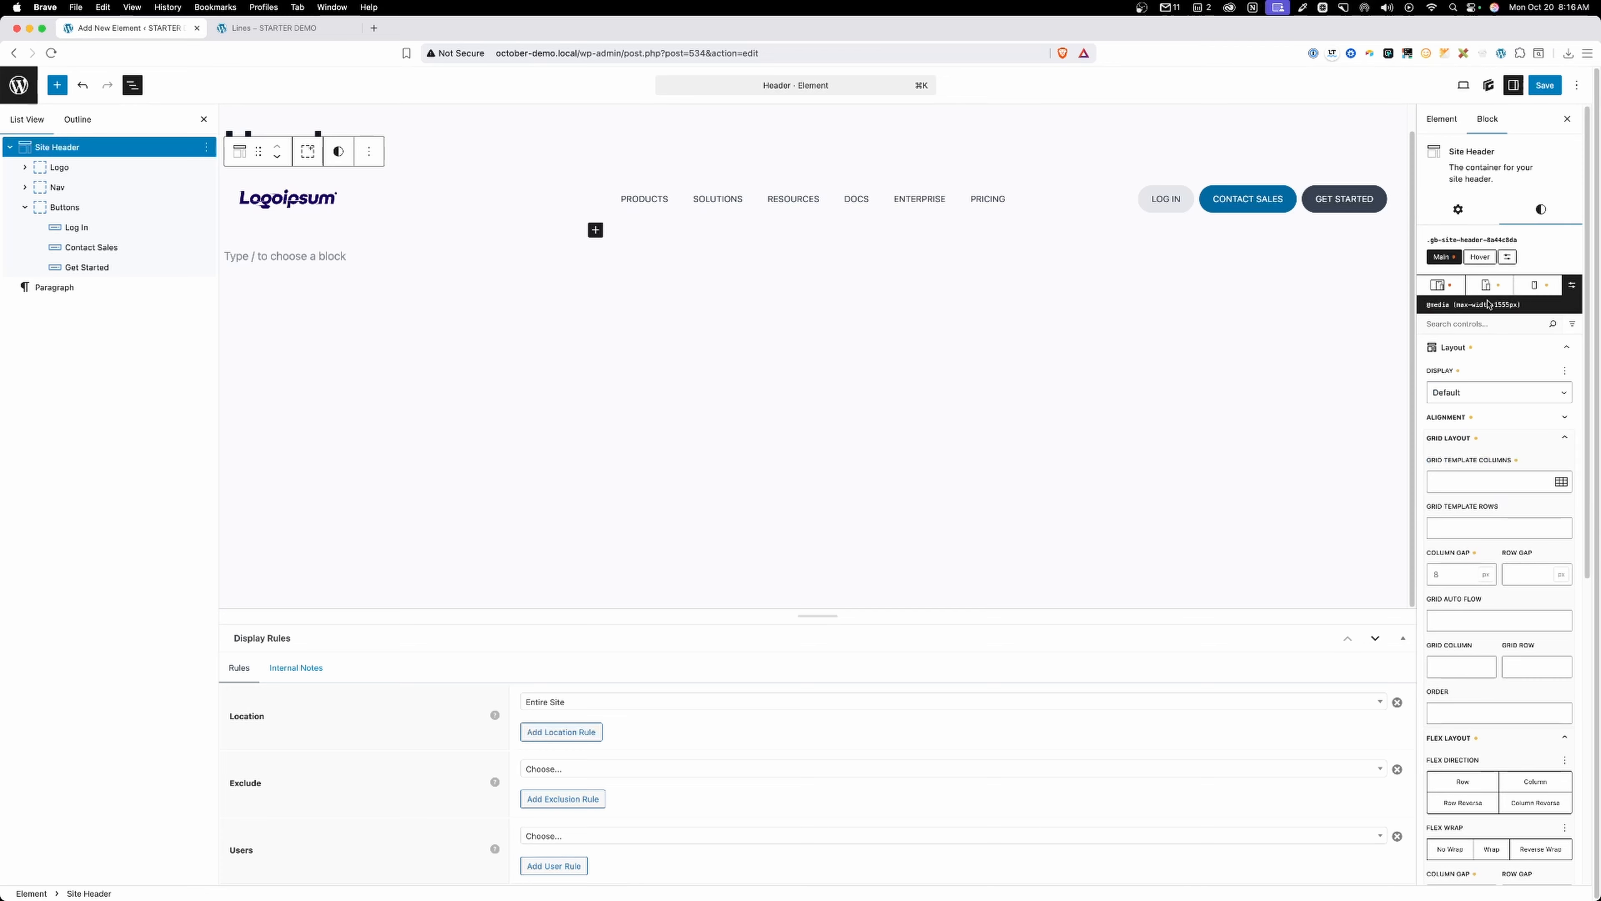
# Set the Site Header's display to Flex under the 1555 px at-rule and save the element.
pyautogui.click(1466, 398)
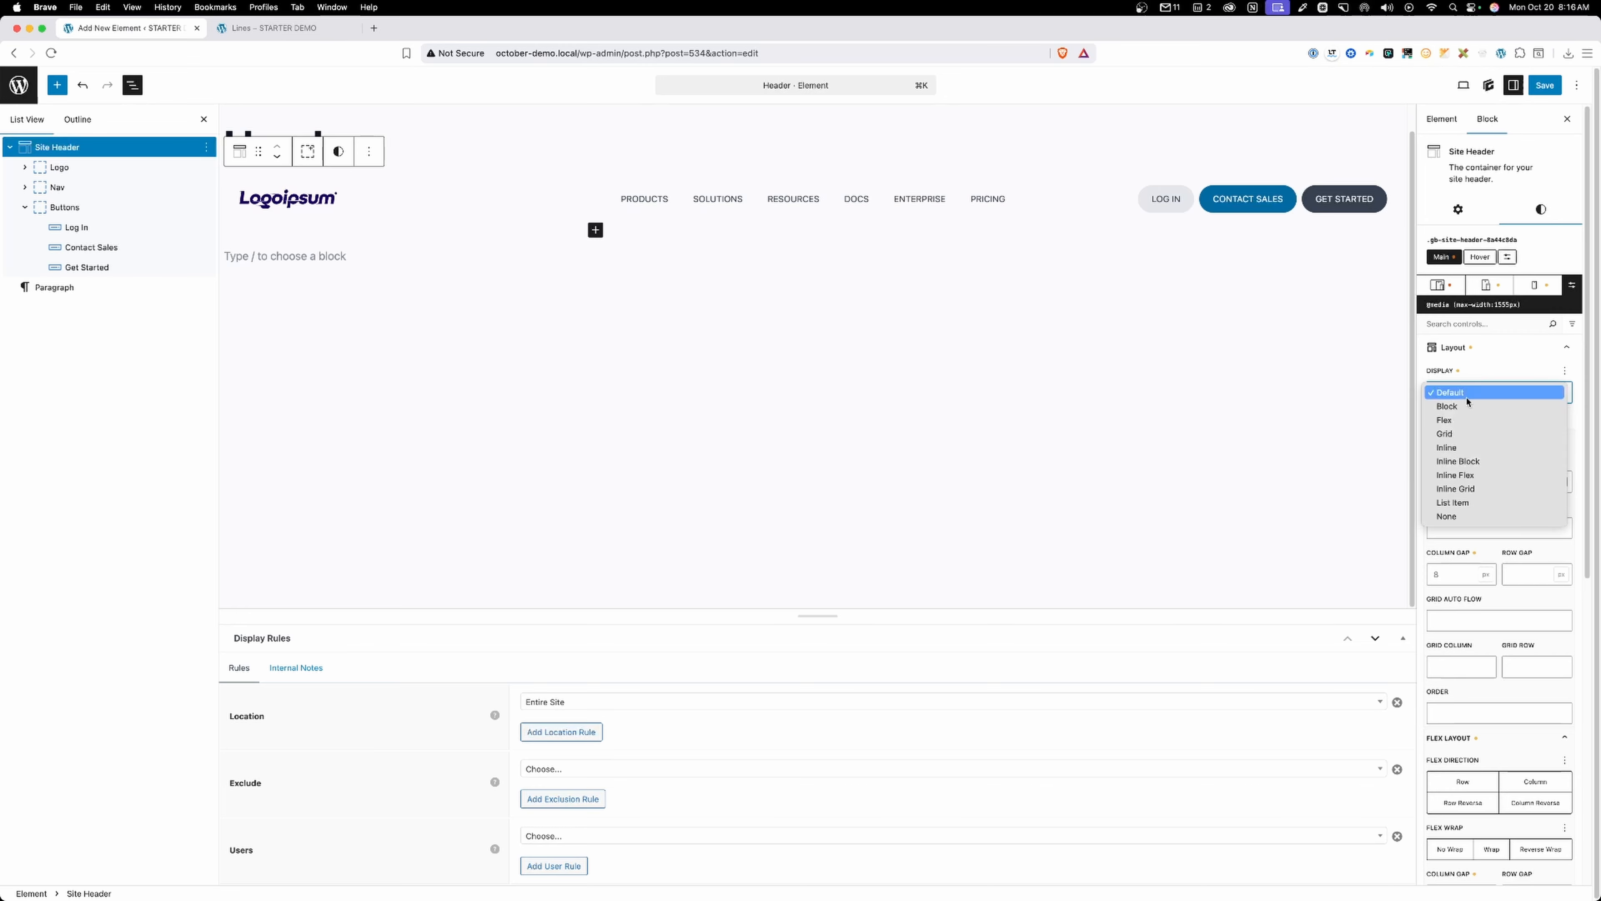
pyautogui.click(1469, 420)
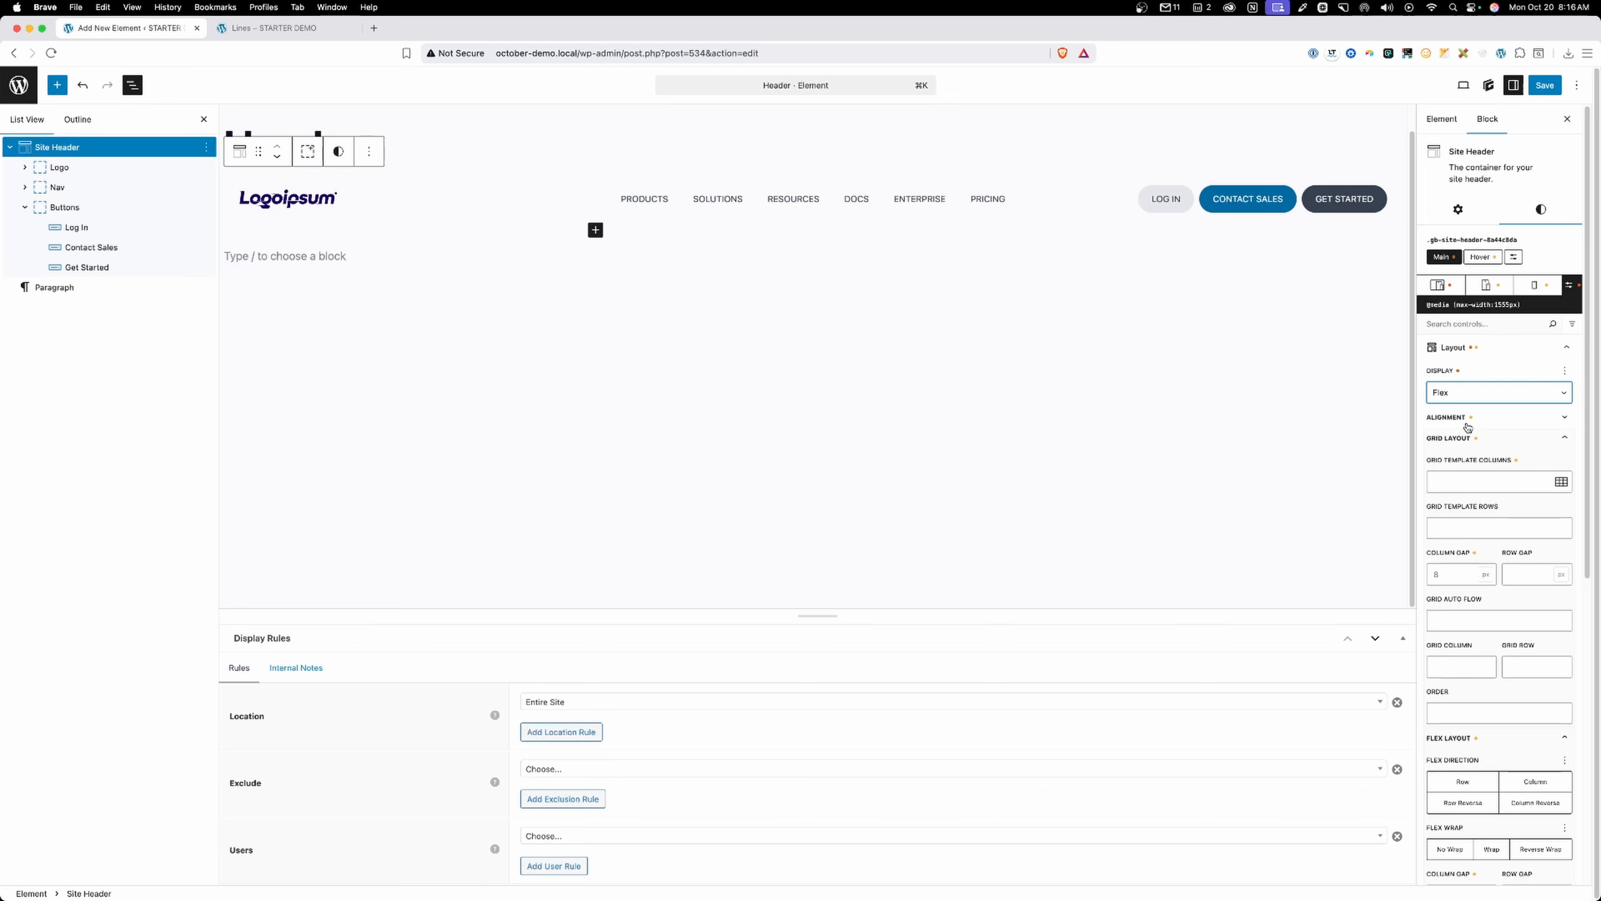
pyautogui.click(1545, 86)
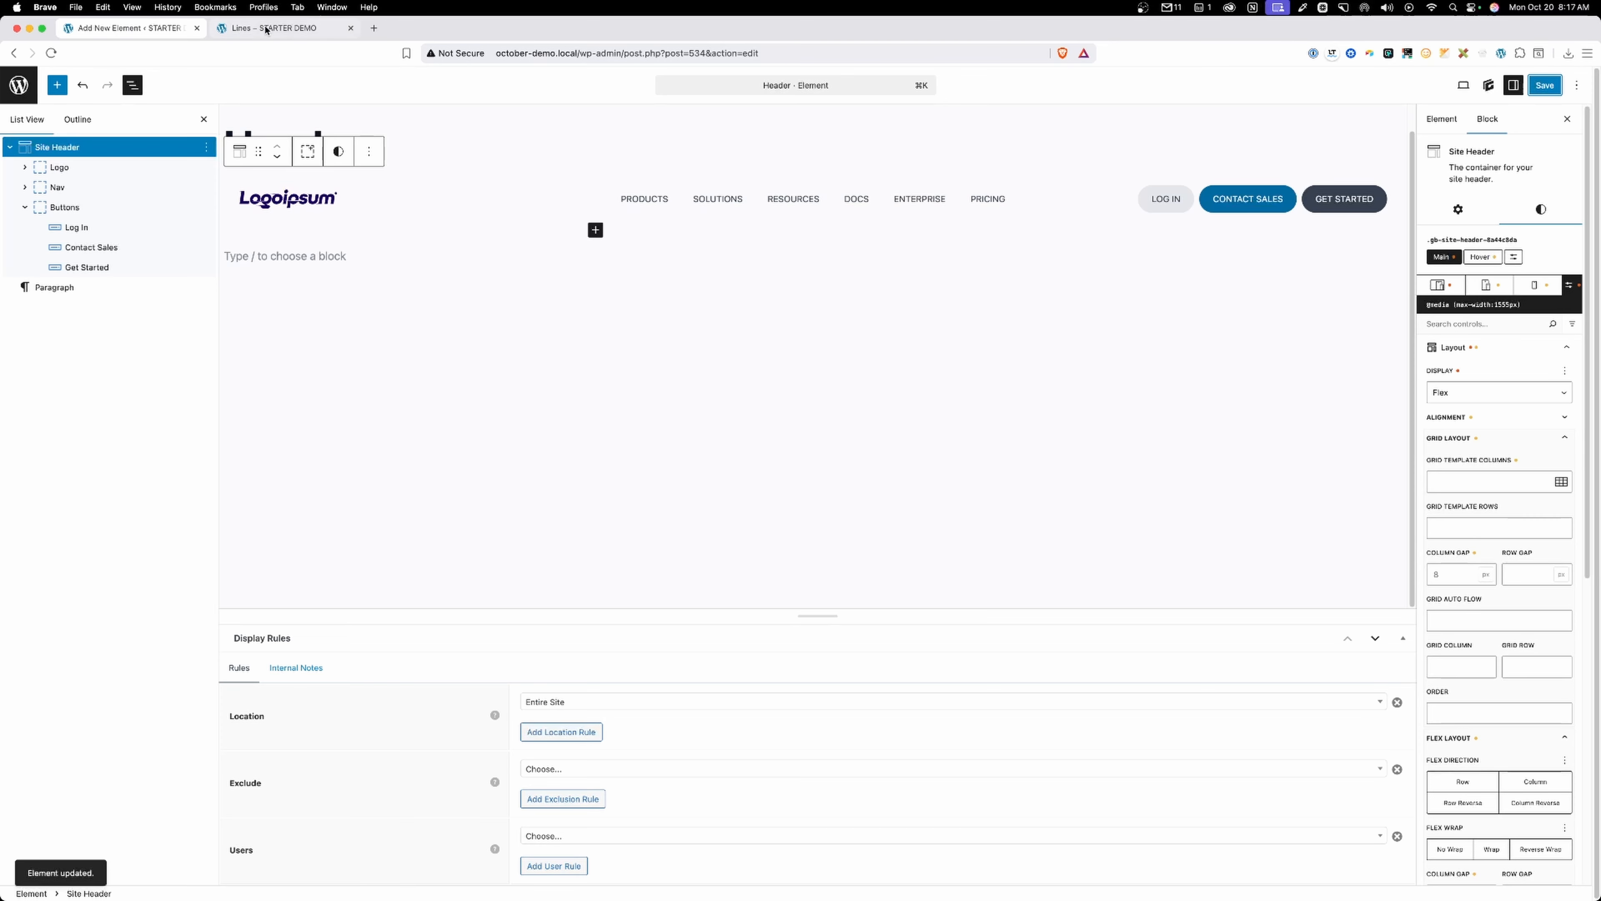
# Reload the Lines page and compare the header layout at preview widths of 1556 px and about 1536 px.
pyautogui.click(271, 29)
pyautogui.click(545, 53)
pyautogui.press('Return')
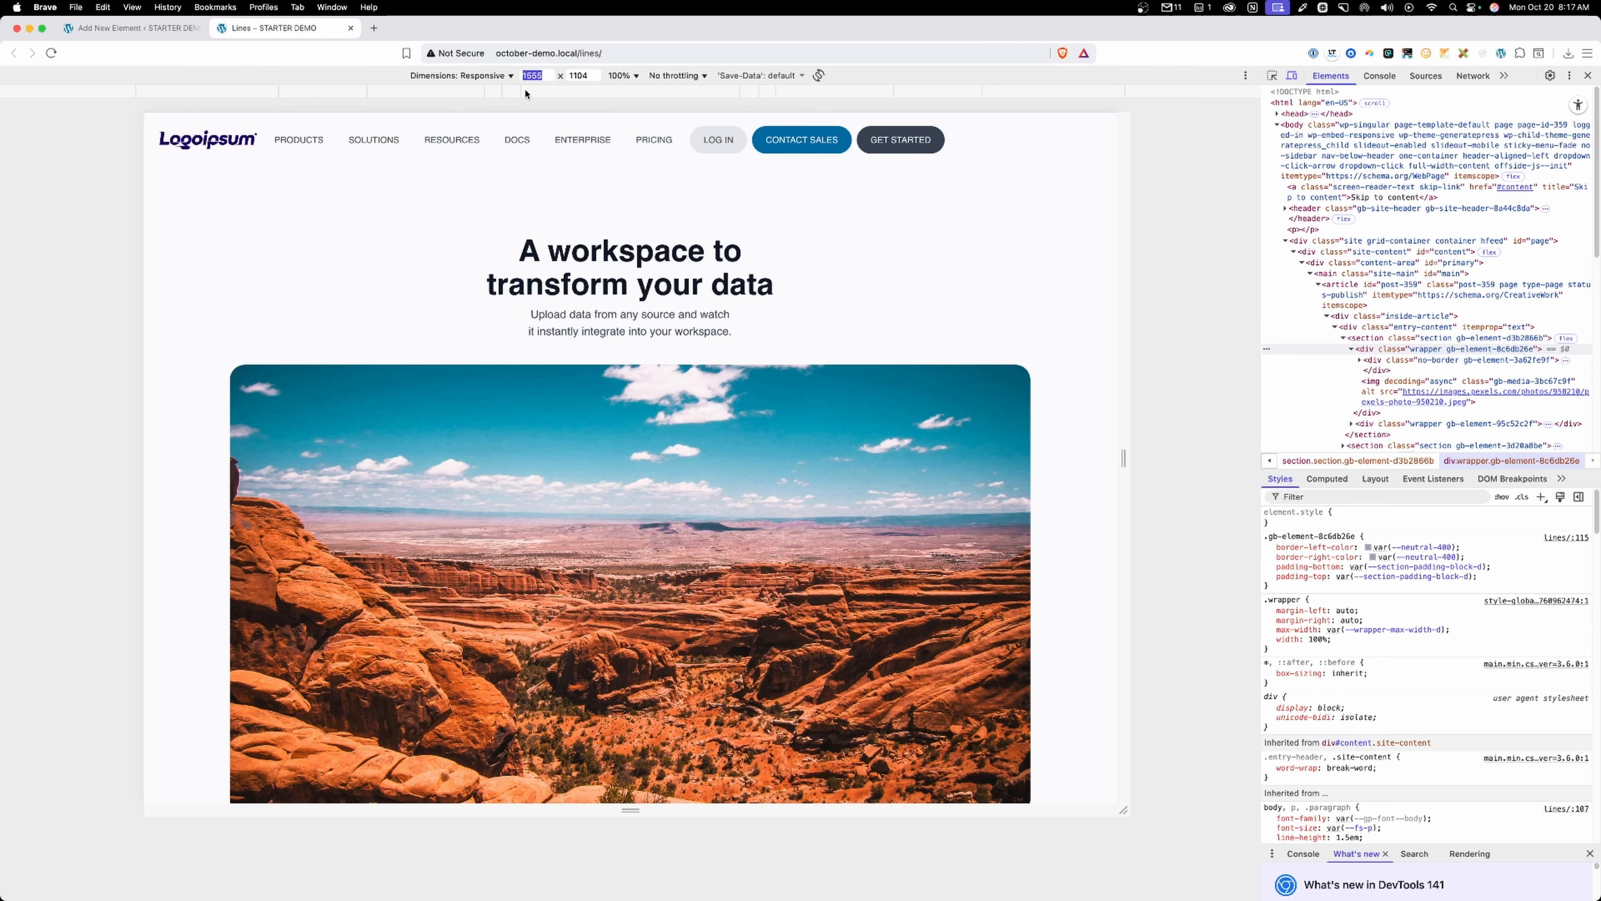
pyautogui.click(550, 74)
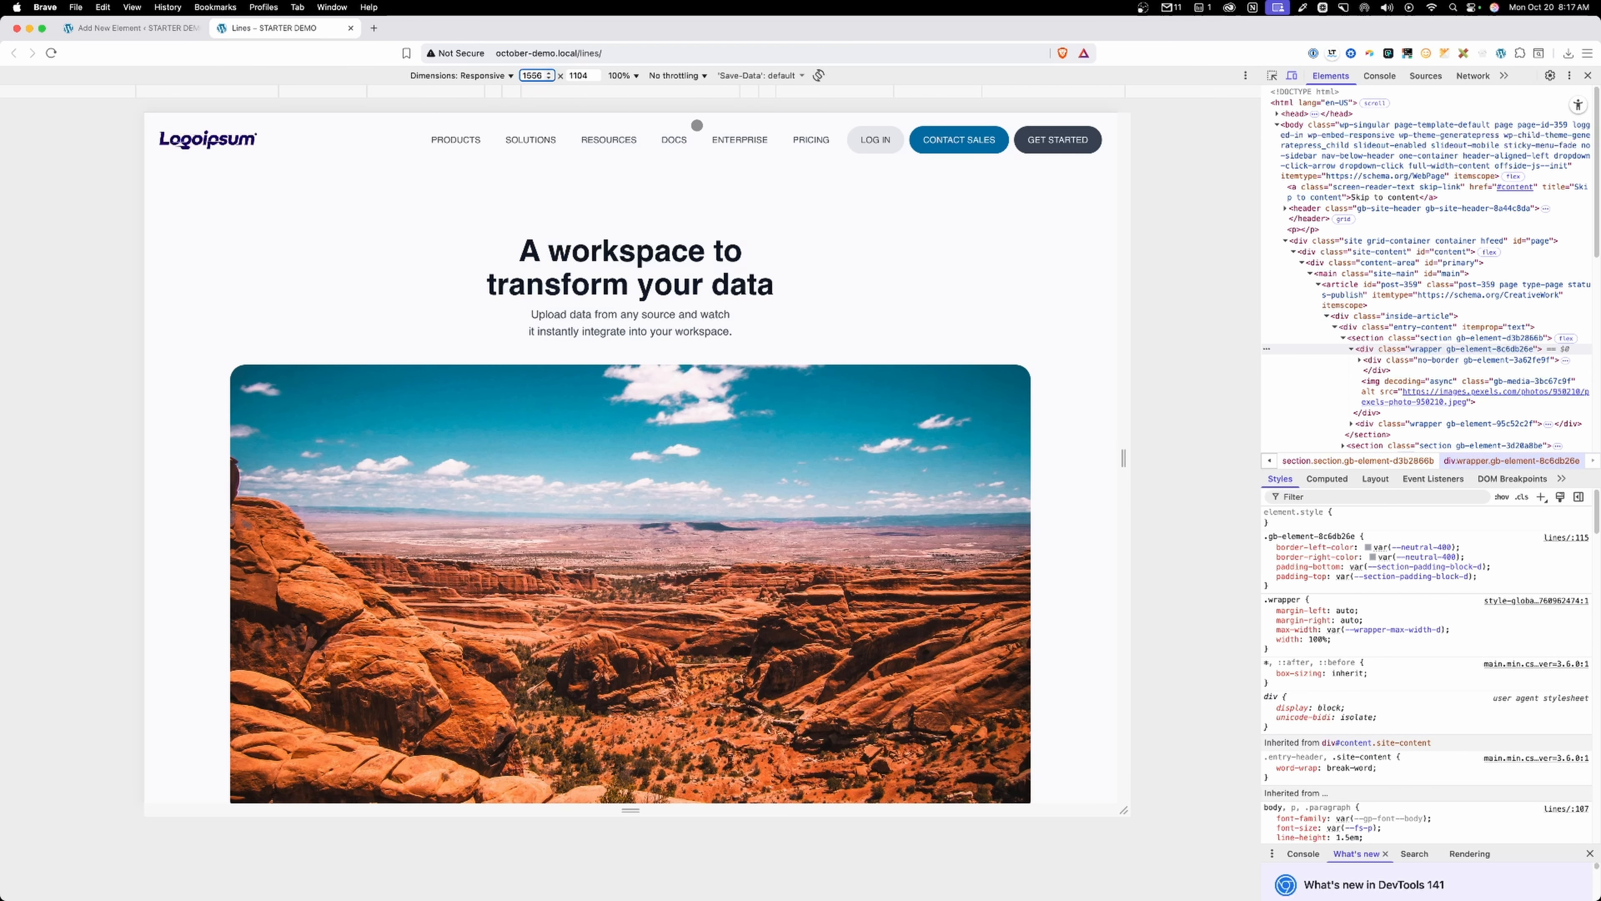
pyautogui.moveTo(1130, 165)
pyautogui.mouseDown()
pyautogui.moveTo(1258, 167)
pyautogui.moveTo(1085, 170)
pyautogui.moveTo(1138, 171)
pyautogui.moveTo(1121, 174)
pyautogui.mouseUp()
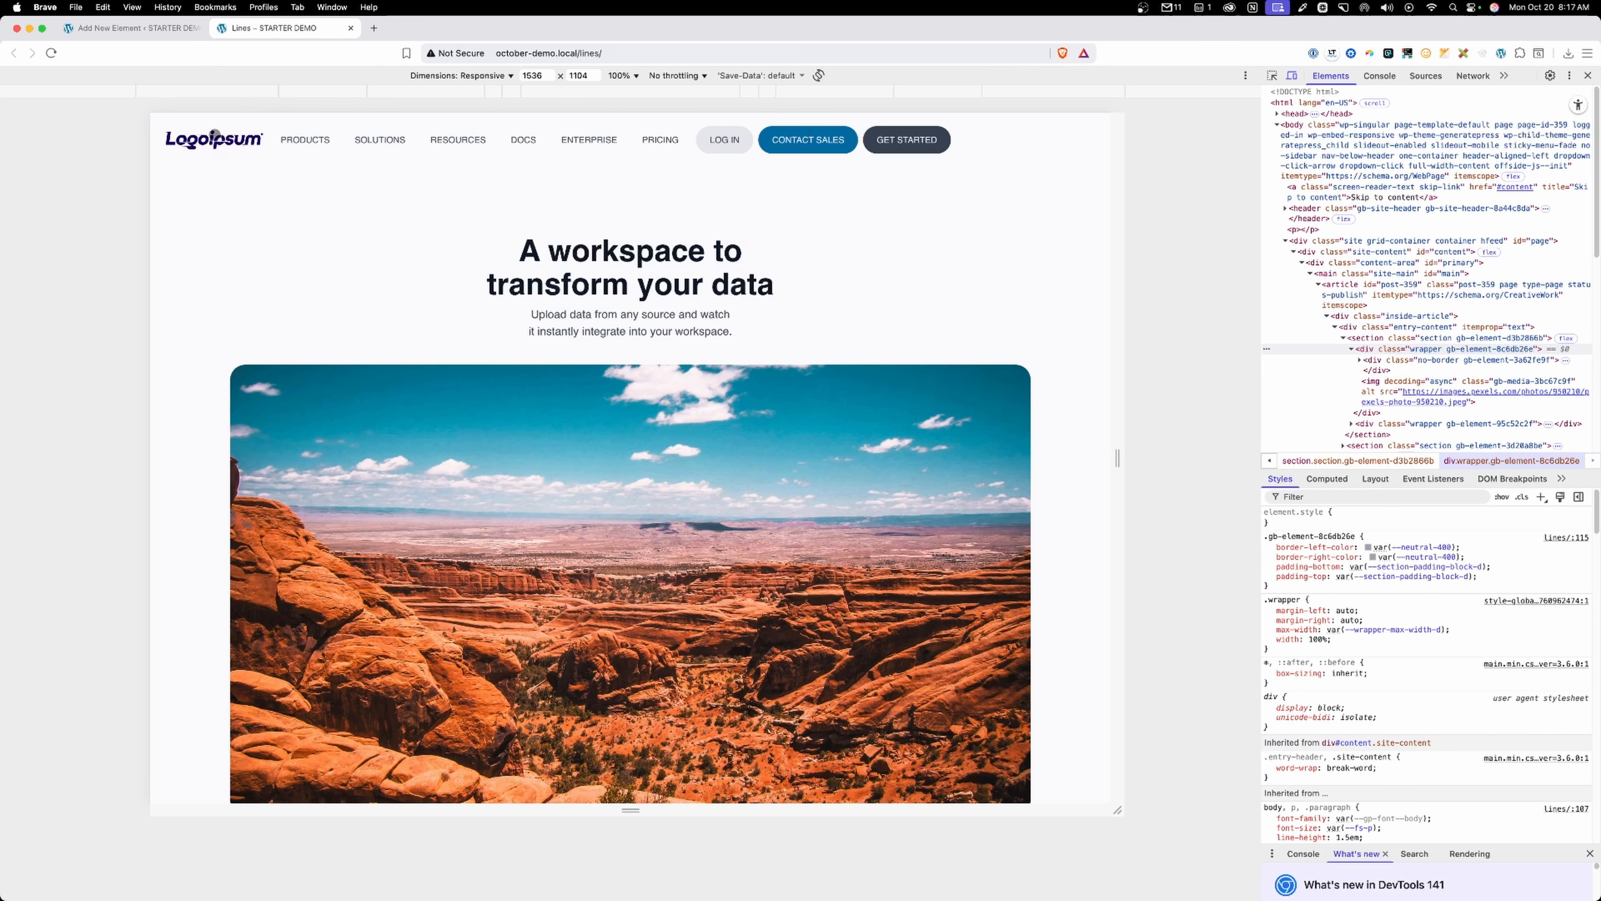
pyautogui.click(133, 28)
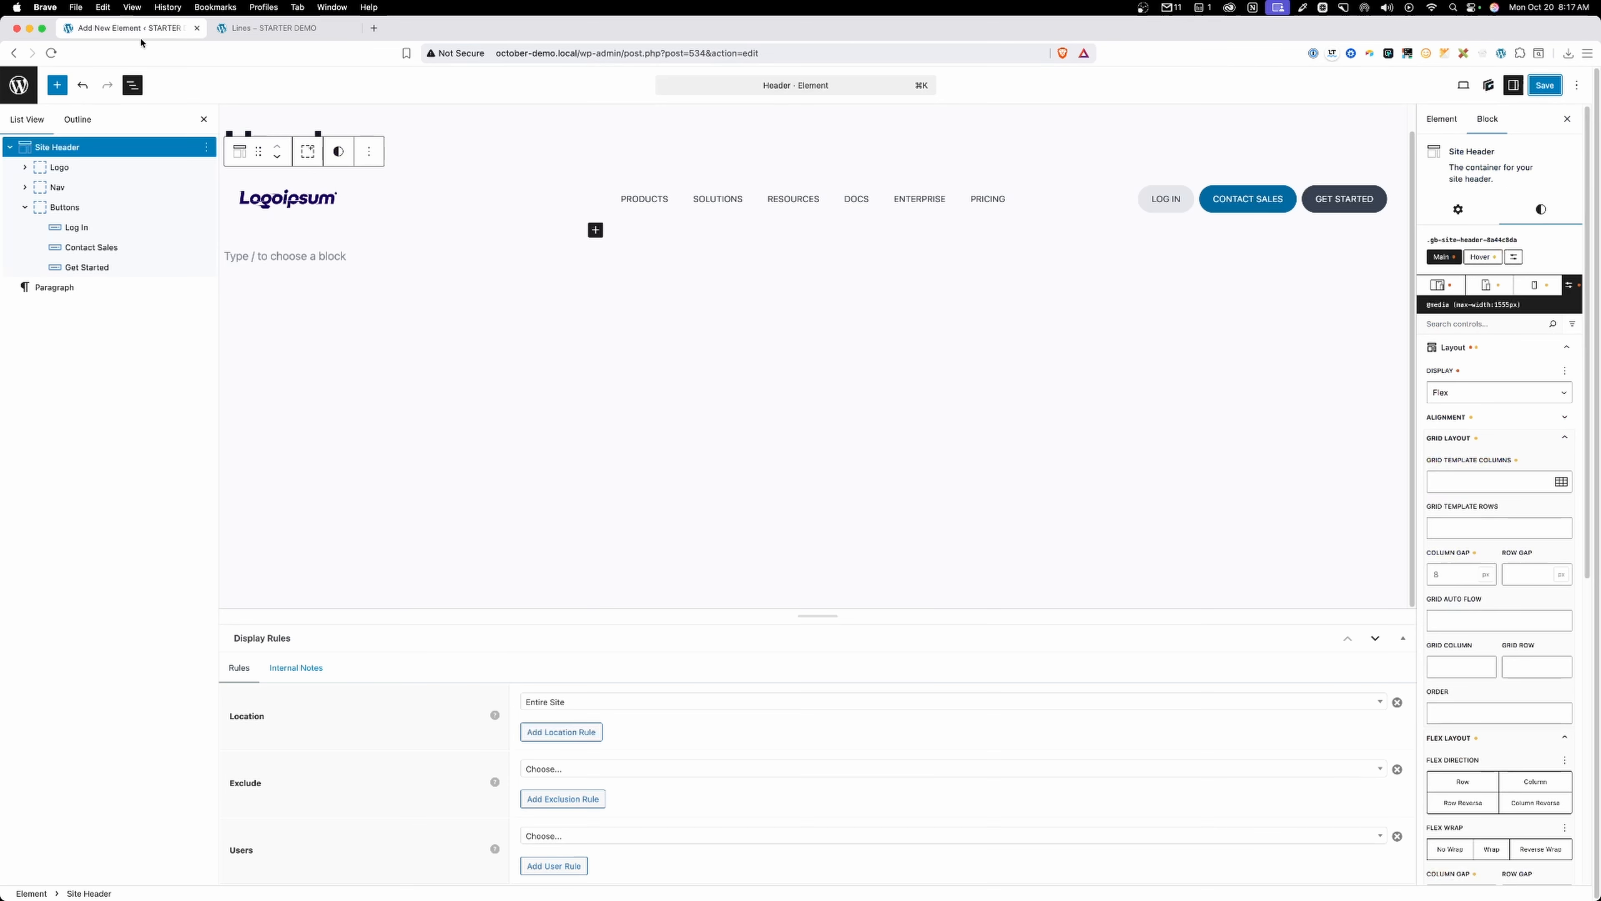
pyautogui.click(60, 183)
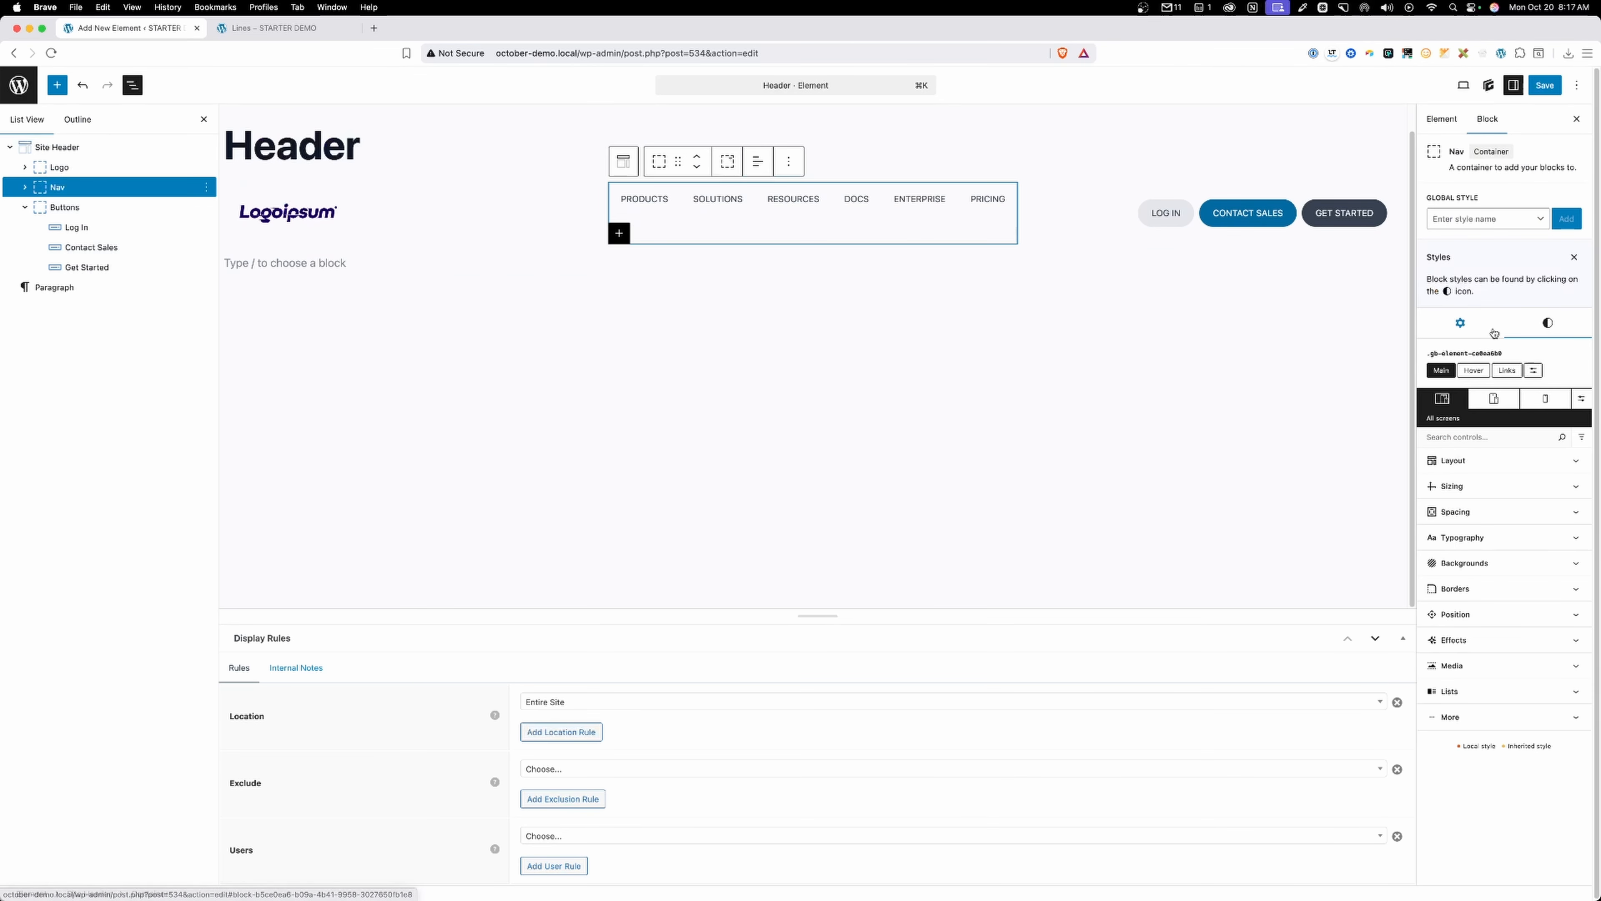
pyautogui.click(1575, 407)
pyautogui.click(1558, 588)
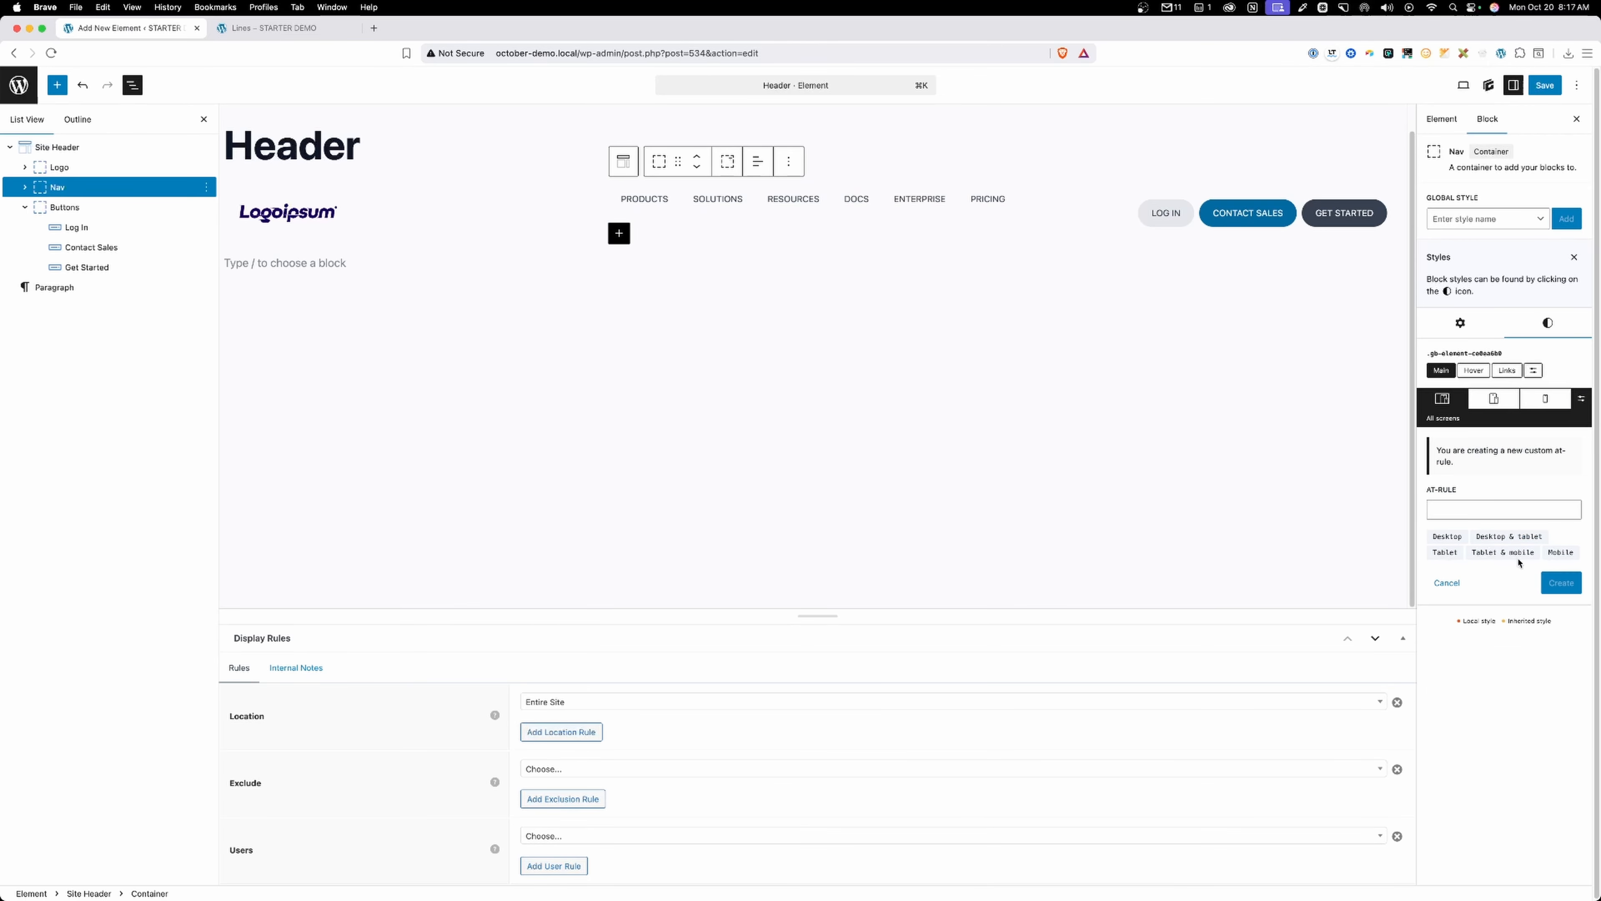
pyautogui.click(1486, 509)
pyautogui.write('@media (max-width: 1555px')
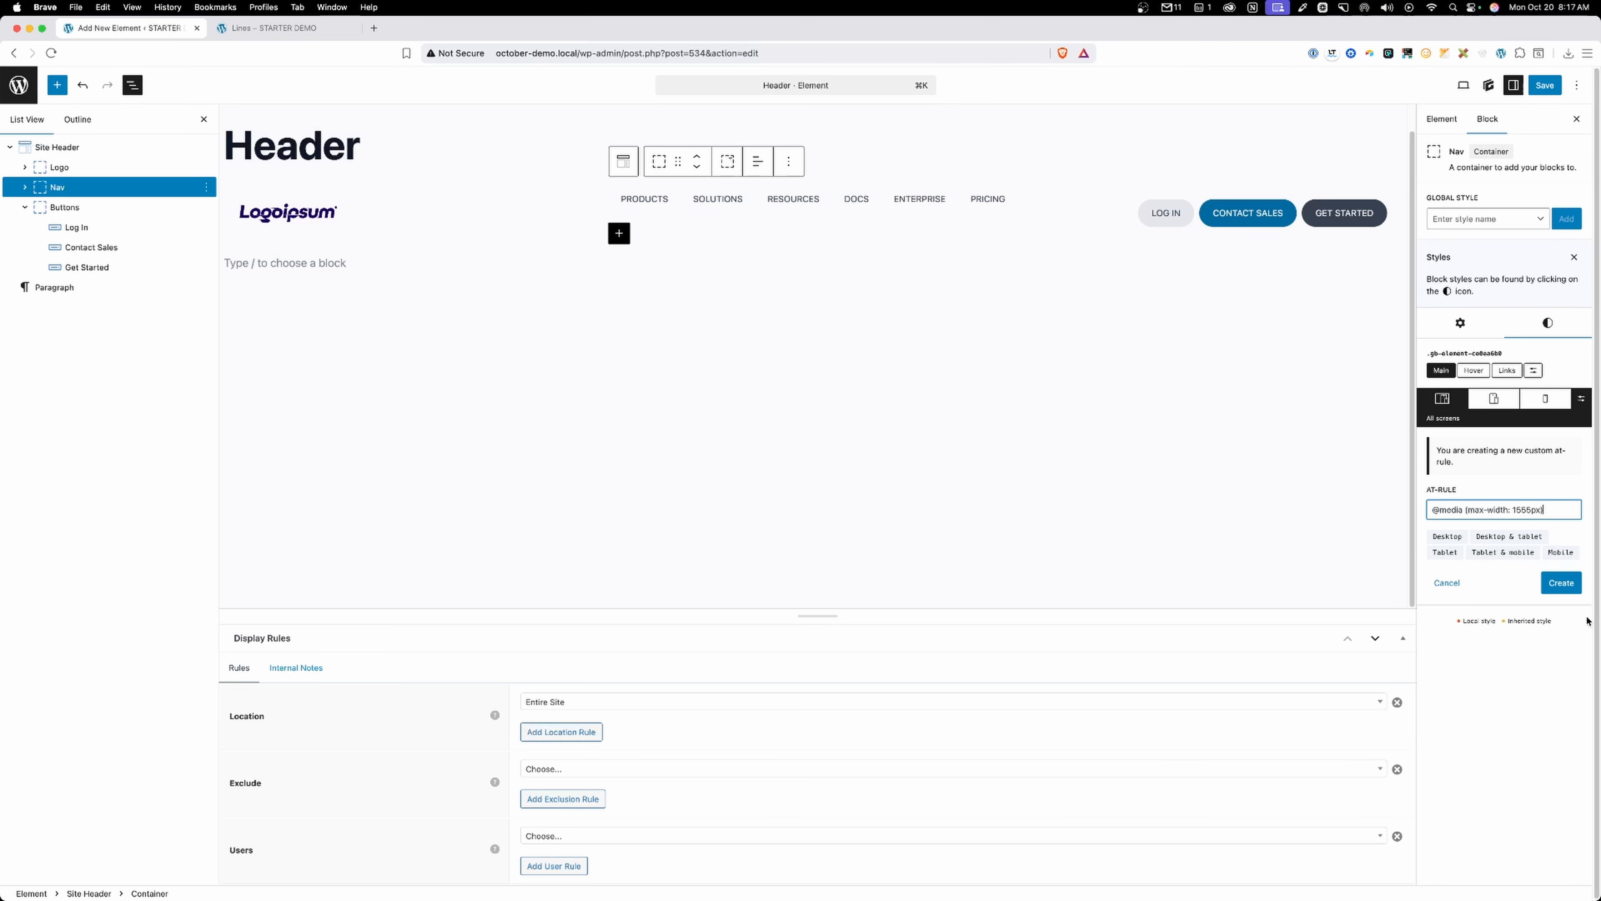
pyautogui.click(1568, 588)
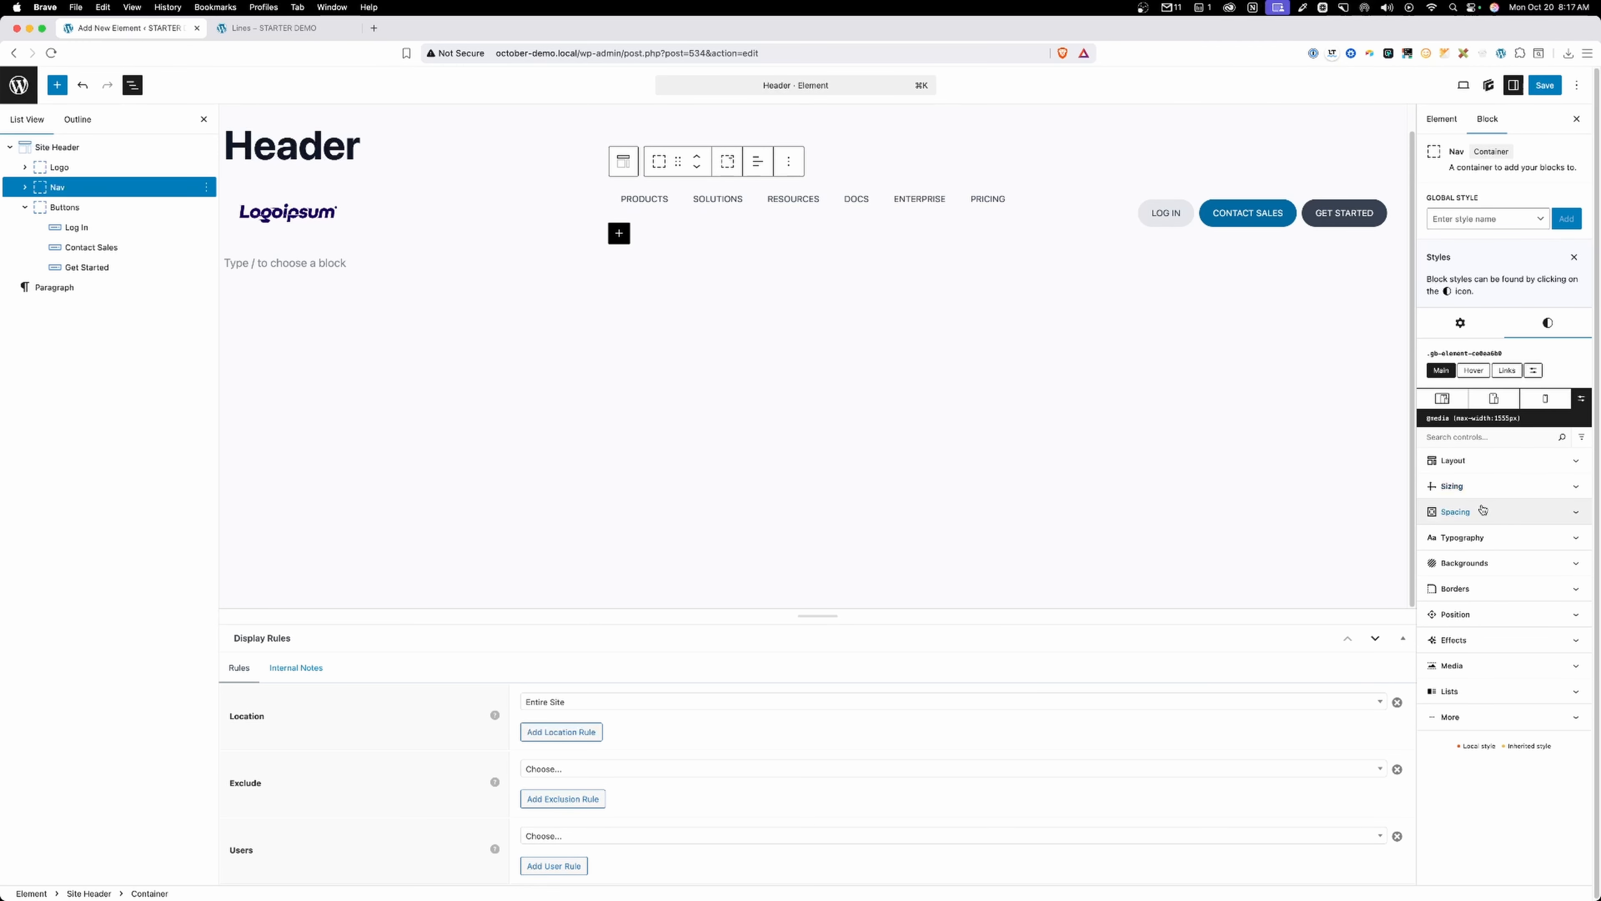
# Set the Nav container's left margin to auto under the 1555 px at-rule and save the element.
pyautogui.click(1457, 512)
pyautogui.click(1441, 719)
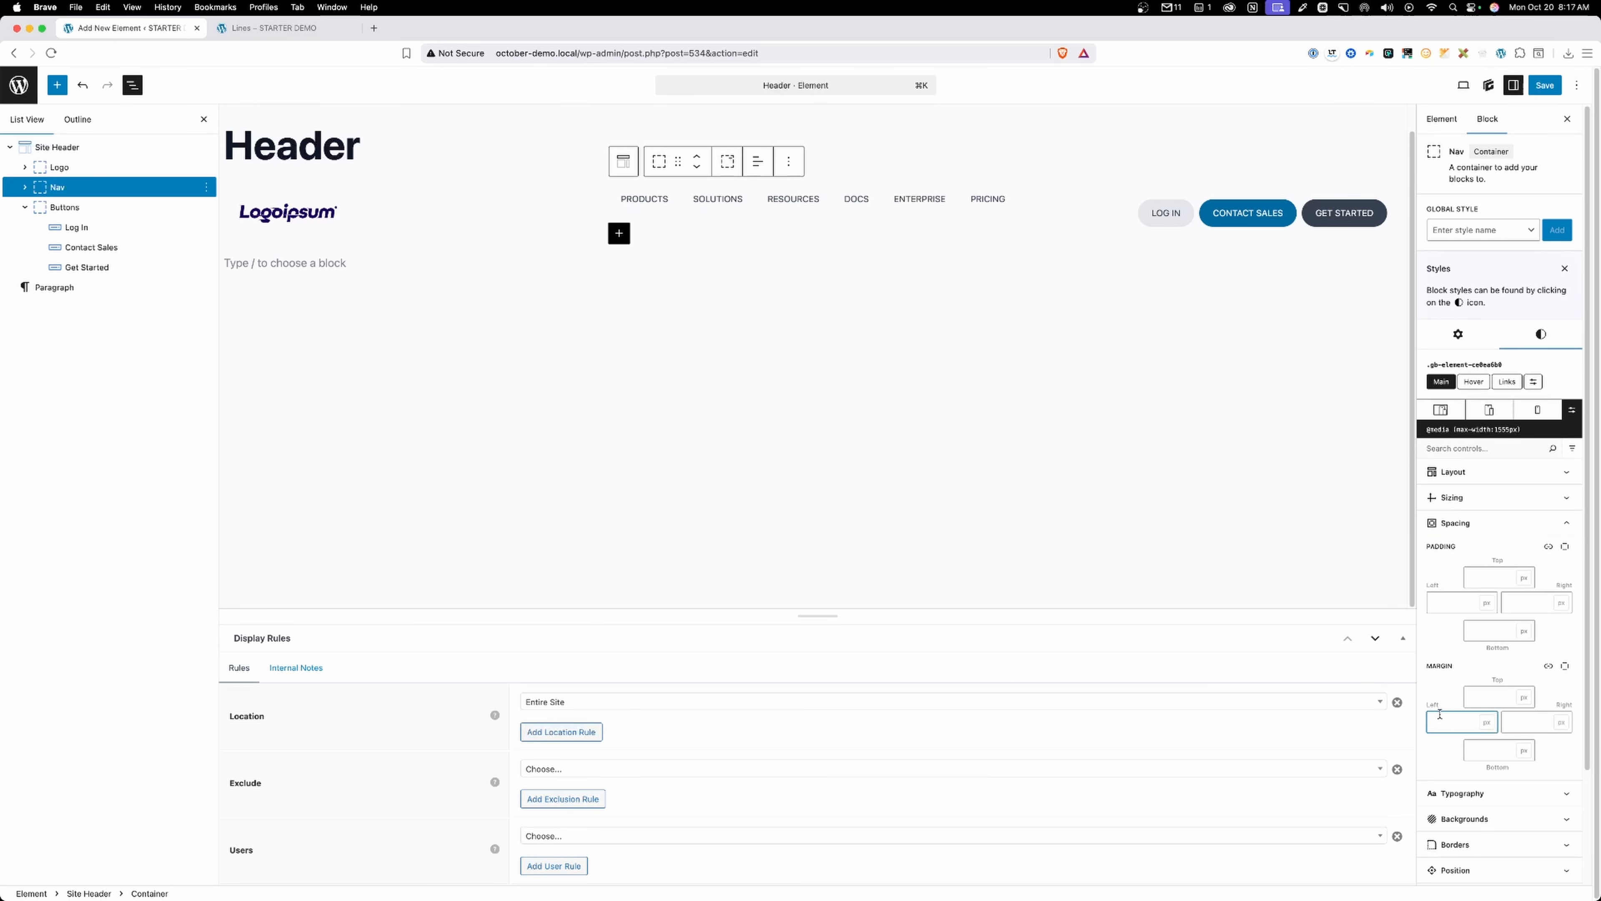
pyautogui.write('auto')
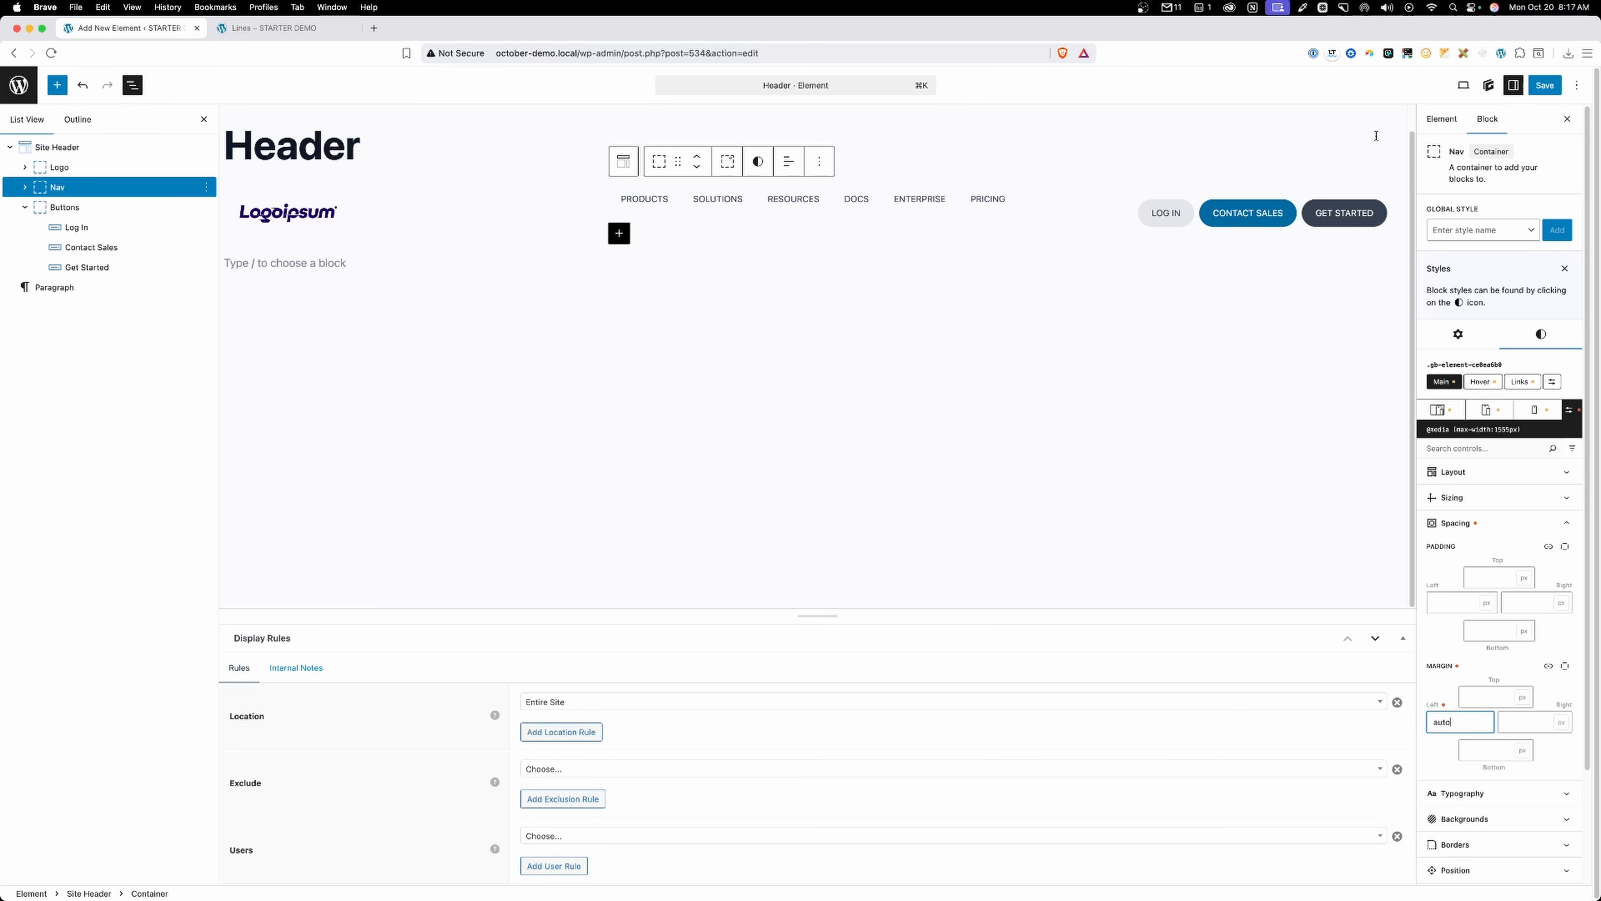
pyautogui.press('super+s')
# Reload the Lines page and check the header layout while widening the preview to about 1748 px and narrowing it again.
pyautogui.click(283, 30)
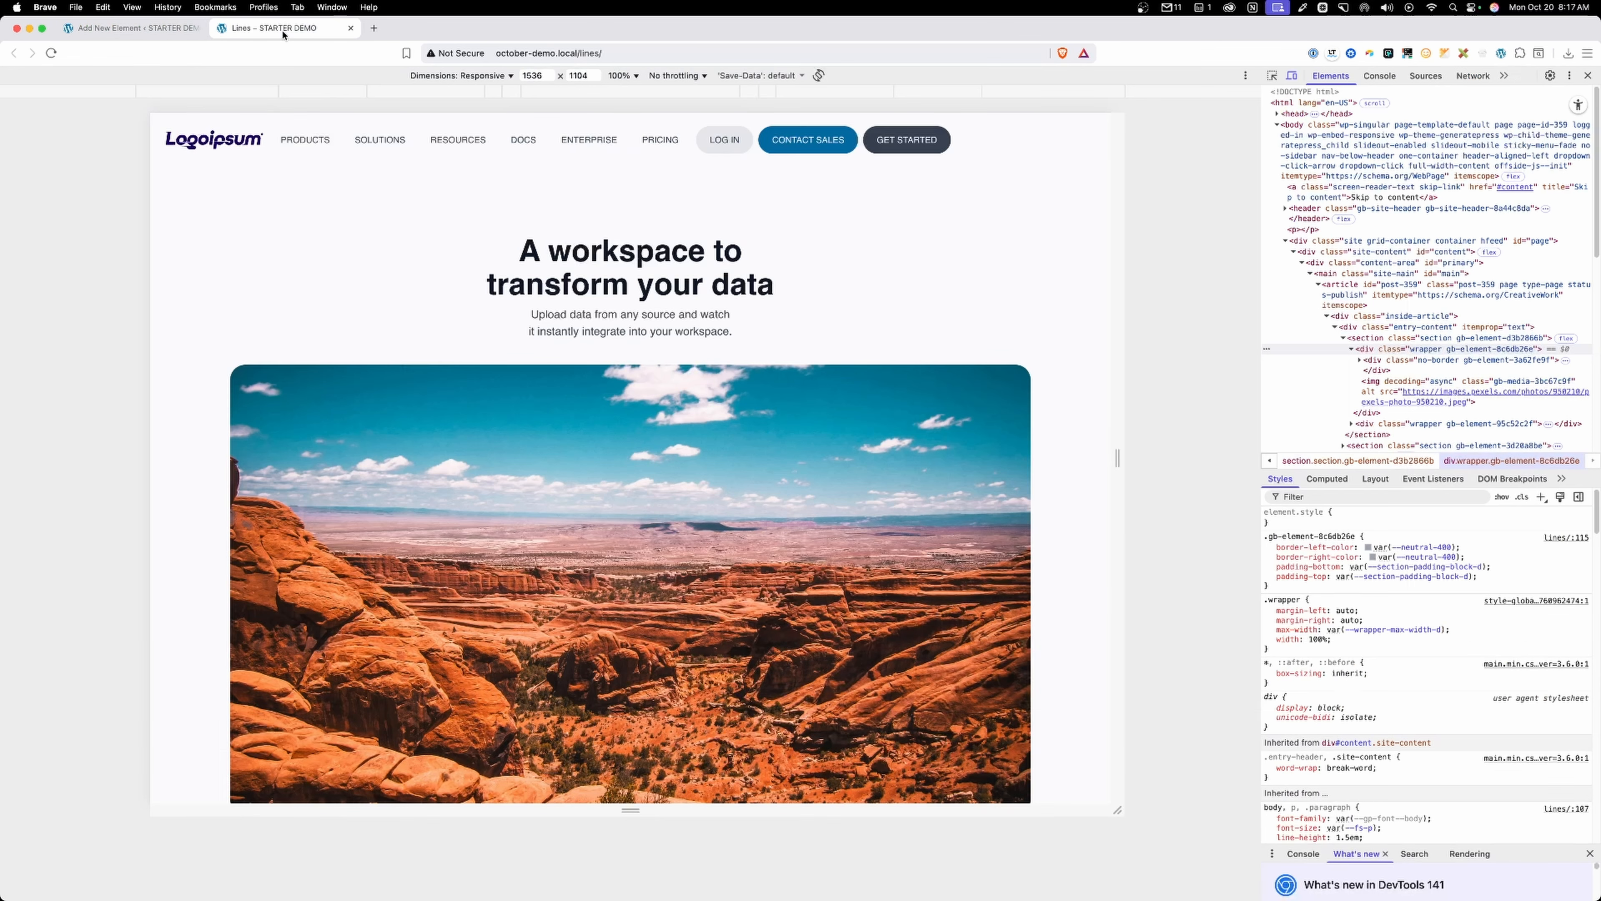
pyautogui.click(526, 53)
pyautogui.press('Return')
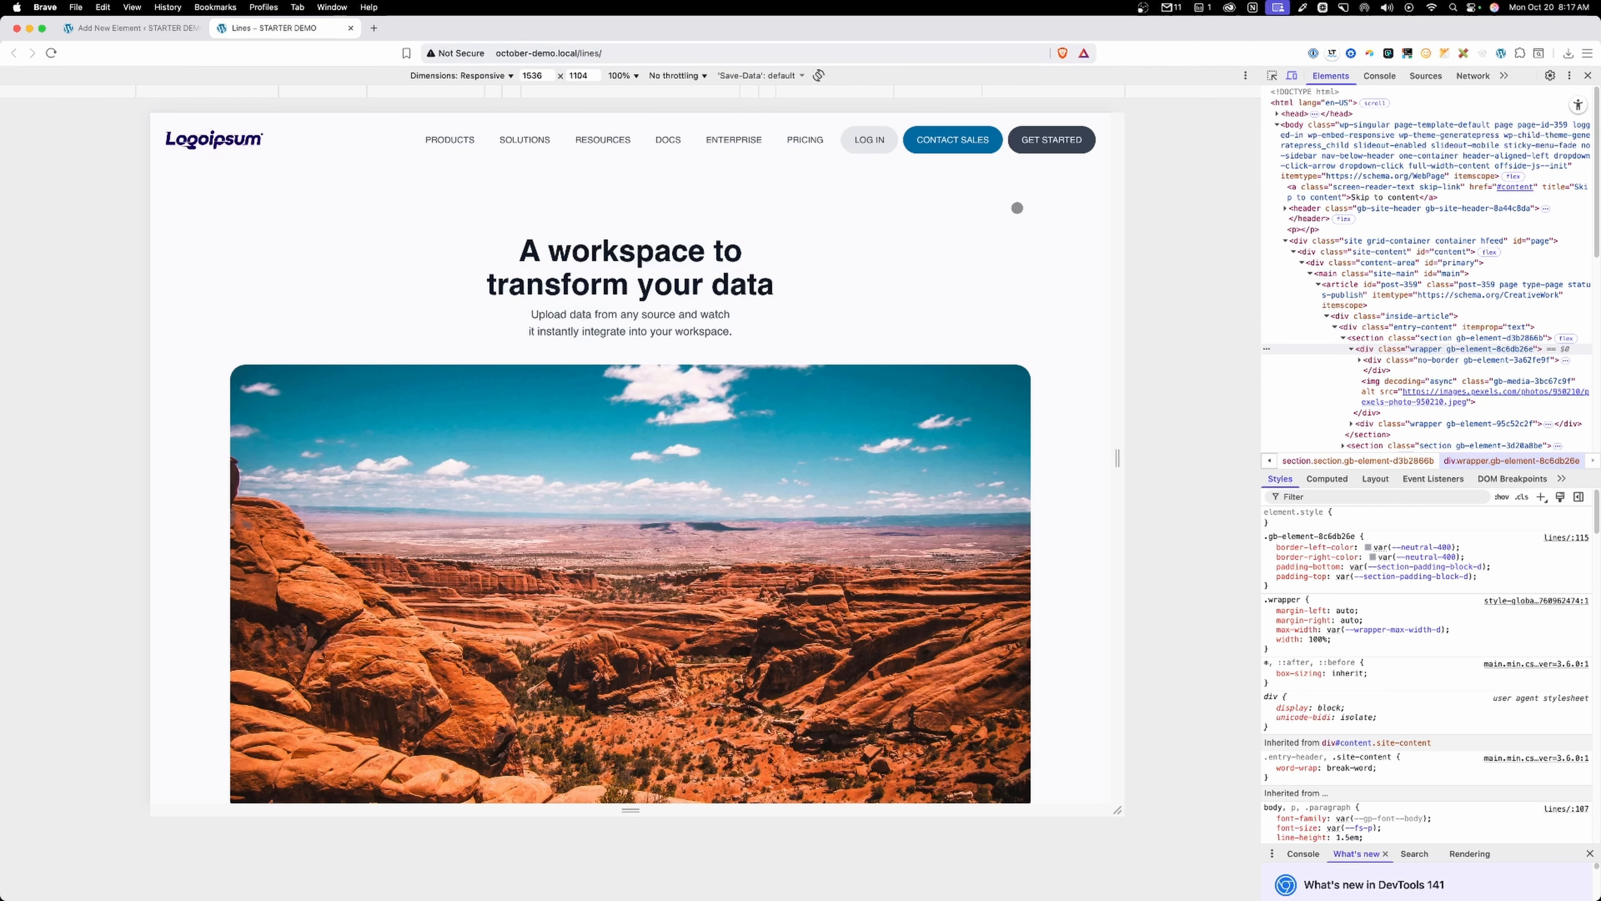
pyautogui.moveTo(1122, 187); pyautogui.dragTo(1187, 183)
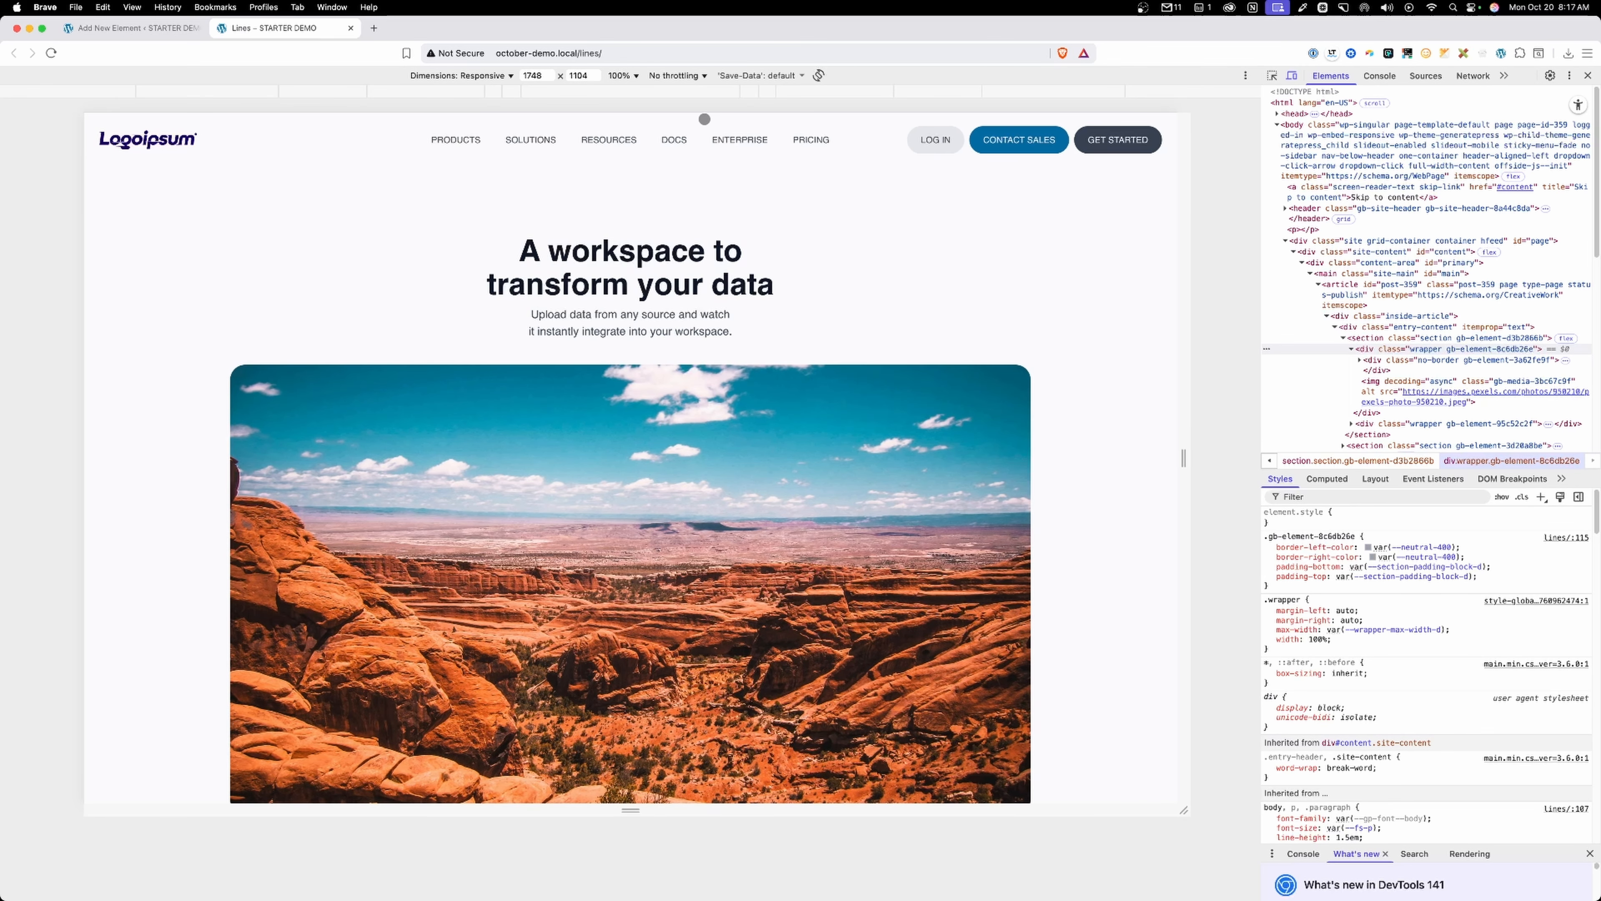
pyautogui.moveTo(1184, 173); pyautogui.dragTo(1089, 189)
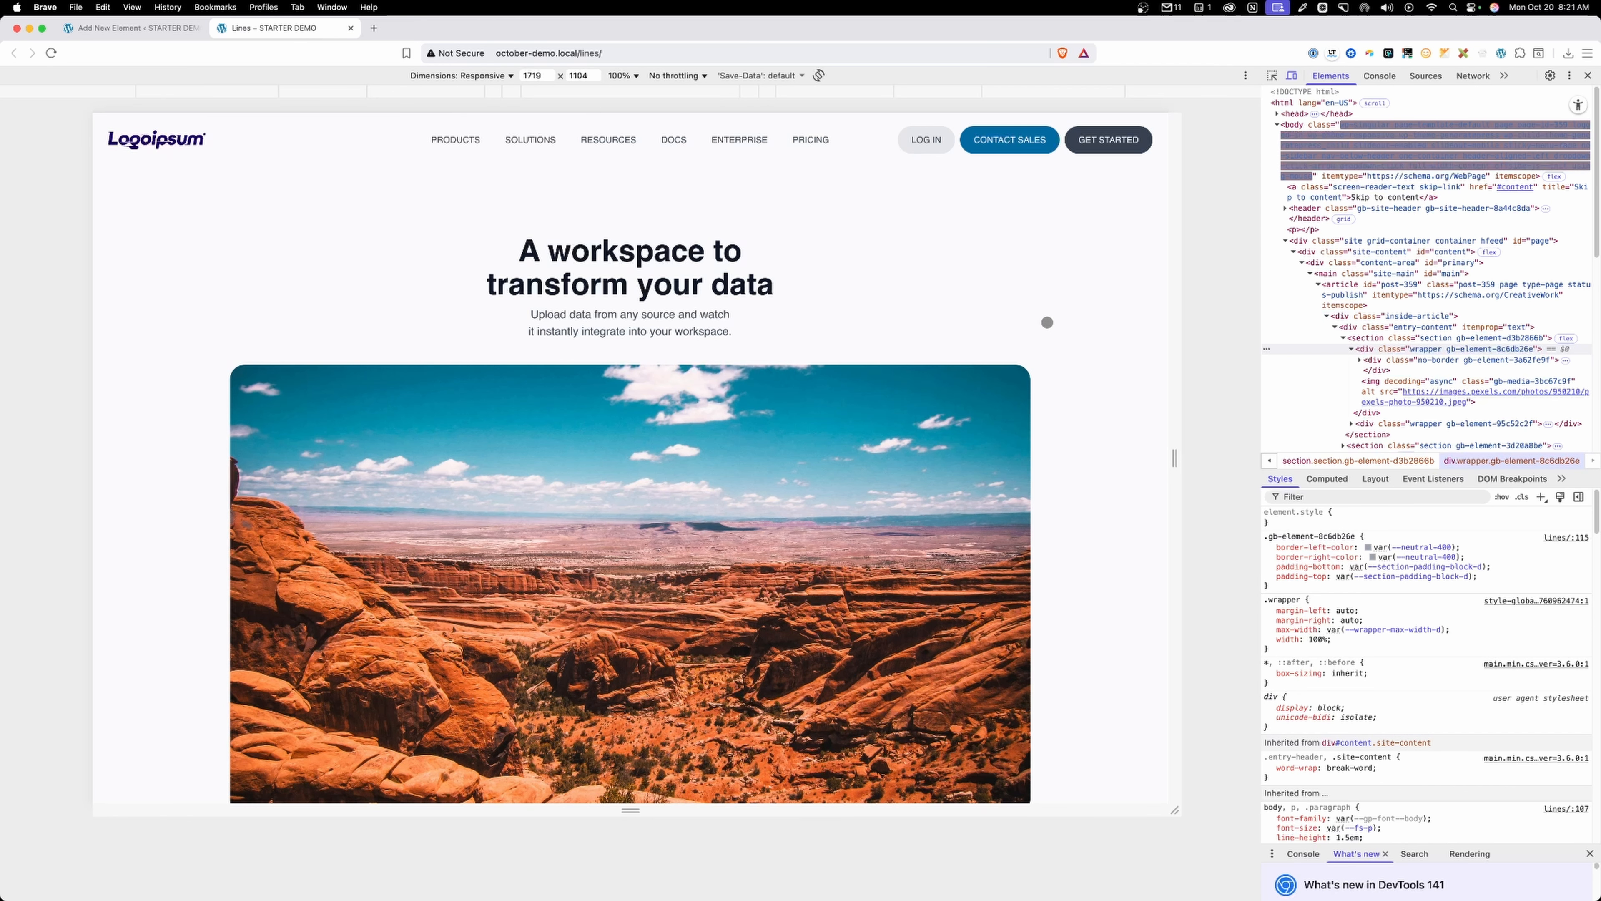
# Narrow the Lines page preview to about 1306 px and compare the header layout at 1304 px and 1305 px.
pyautogui.moveTo(1176, 262); pyautogui.dragTo(1047, 261)
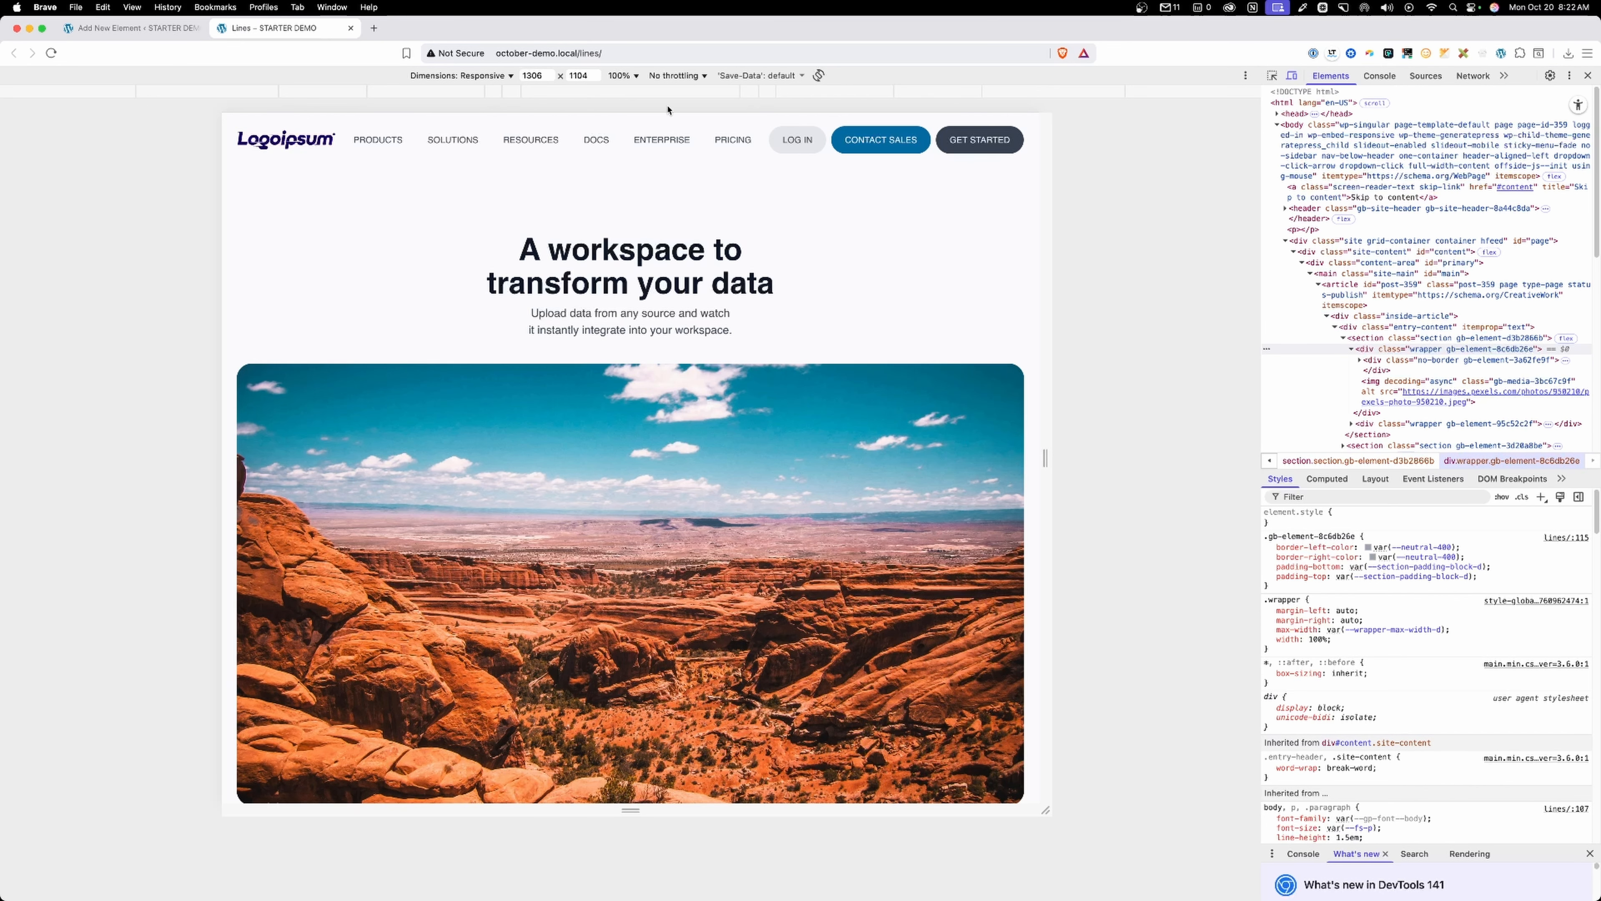
pyautogui.click(541, 77)
pyautogui.press('Down')
pyautogui.press('Down')
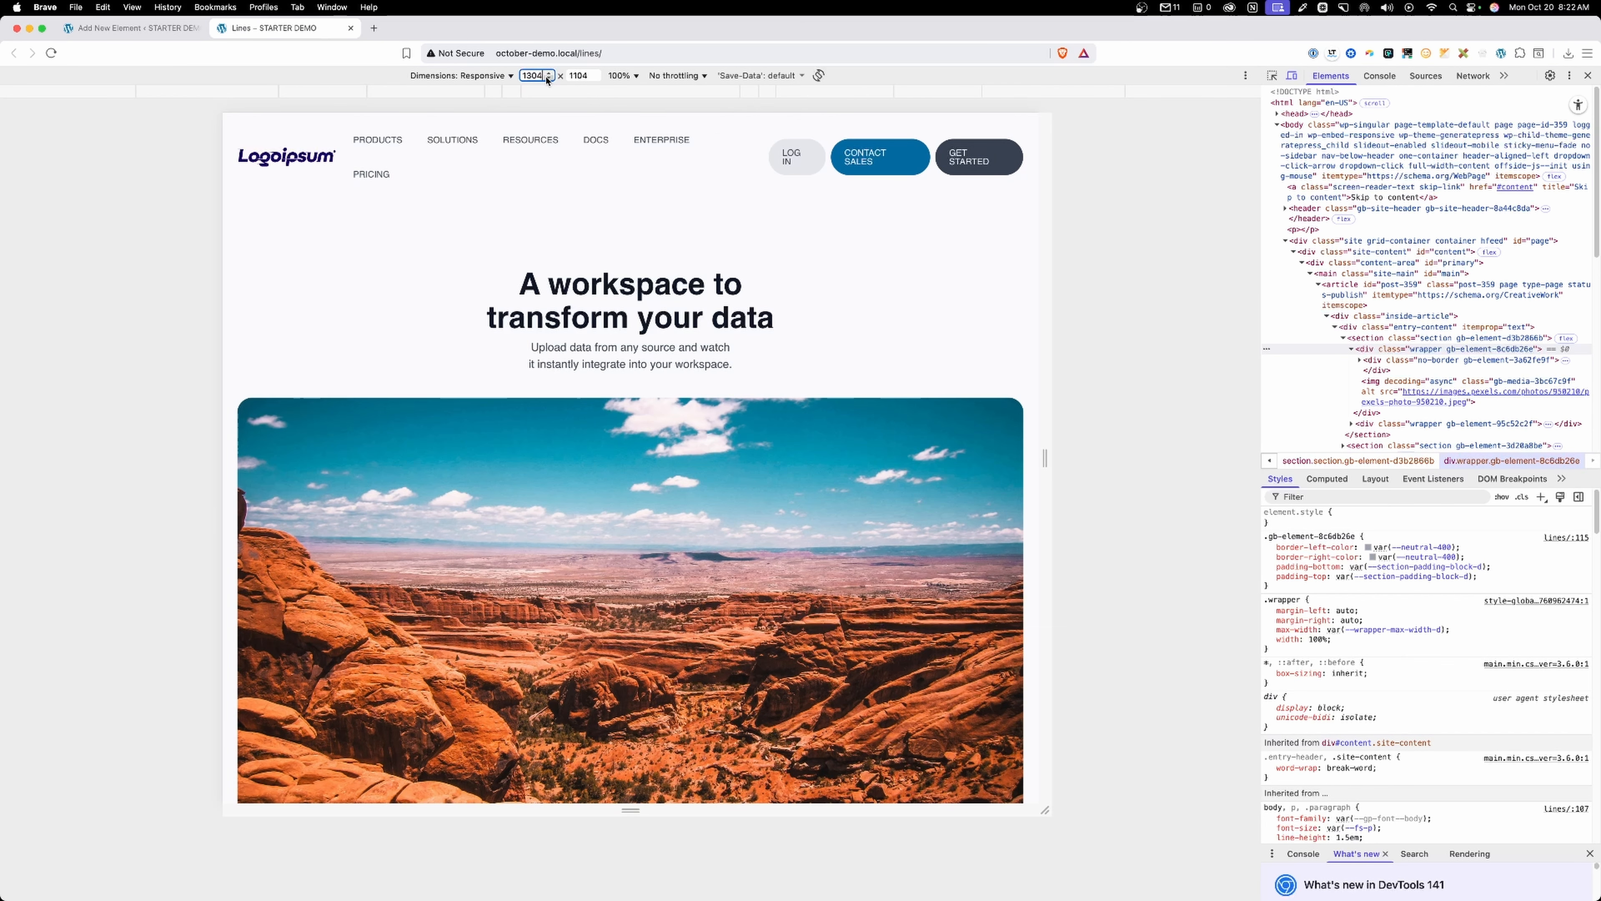
pyautogui.click(549, 73)
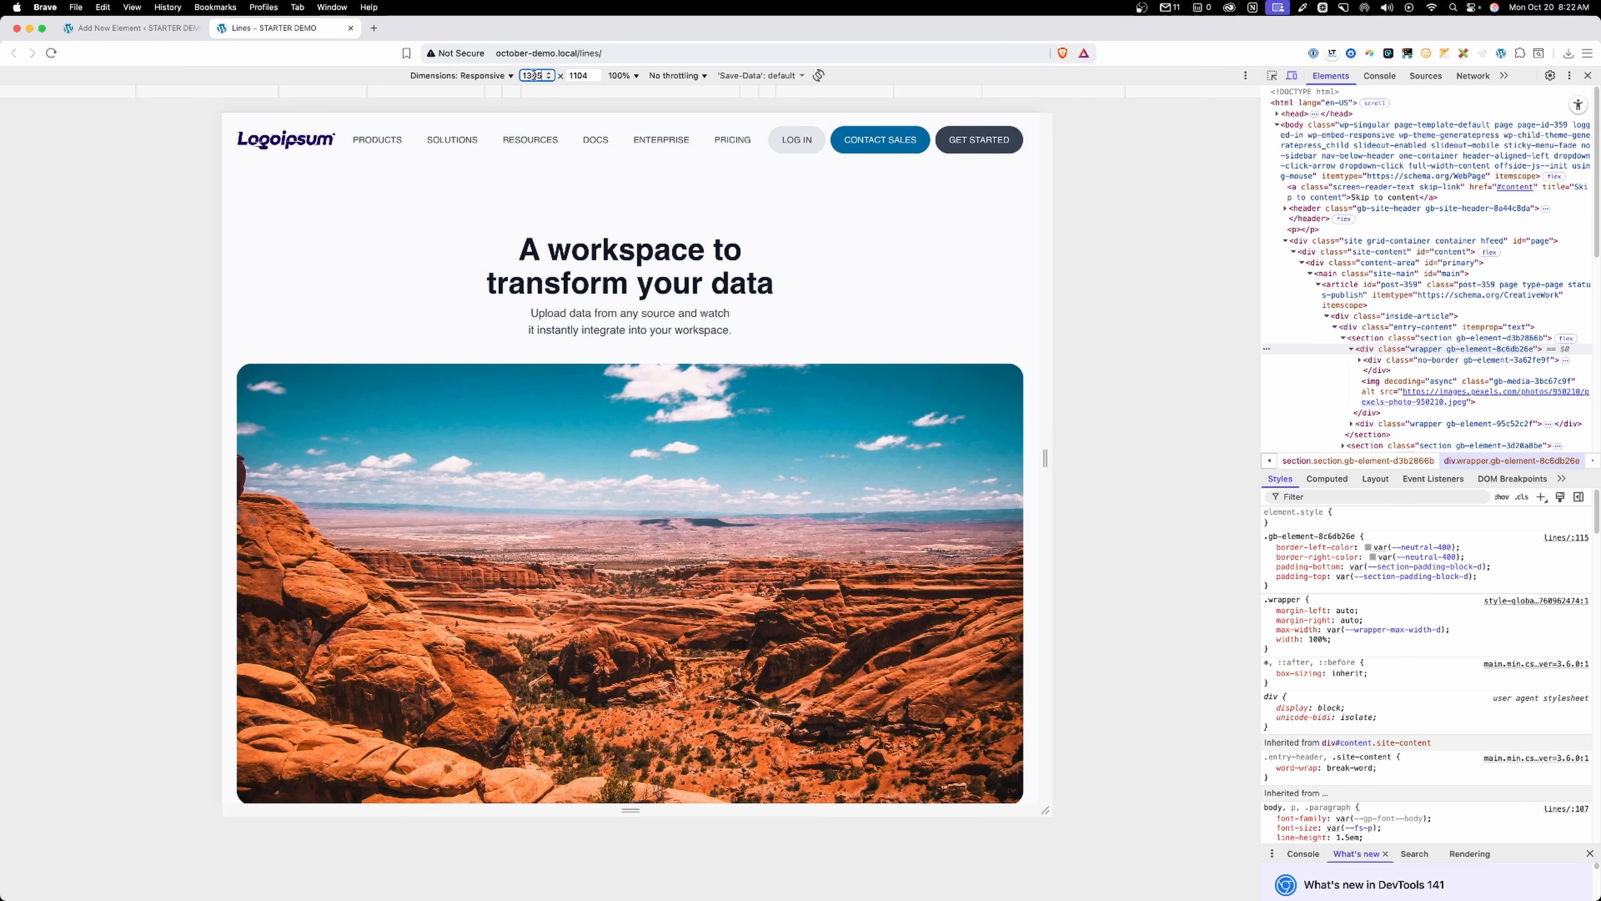
pyautogui.doubleClick(530, 76)
# Return to the Header element editor, set the Navigation block's mobile breakpoint to 1305 px and save the element.
pyautogui.click(129, 28)
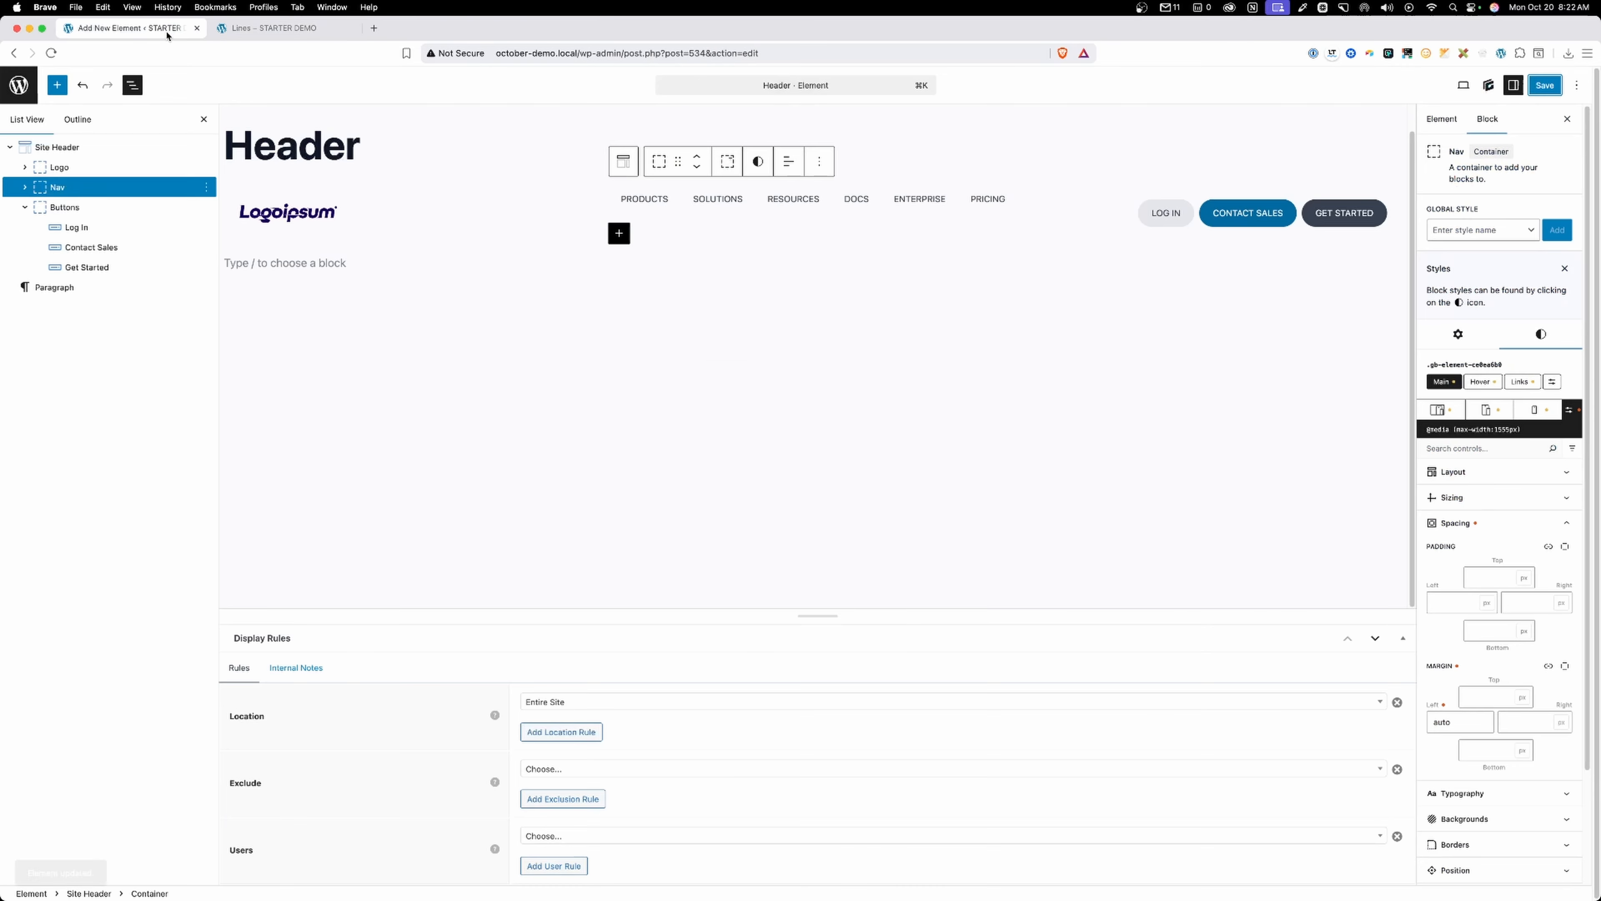
pyautogui.click(24, 187)
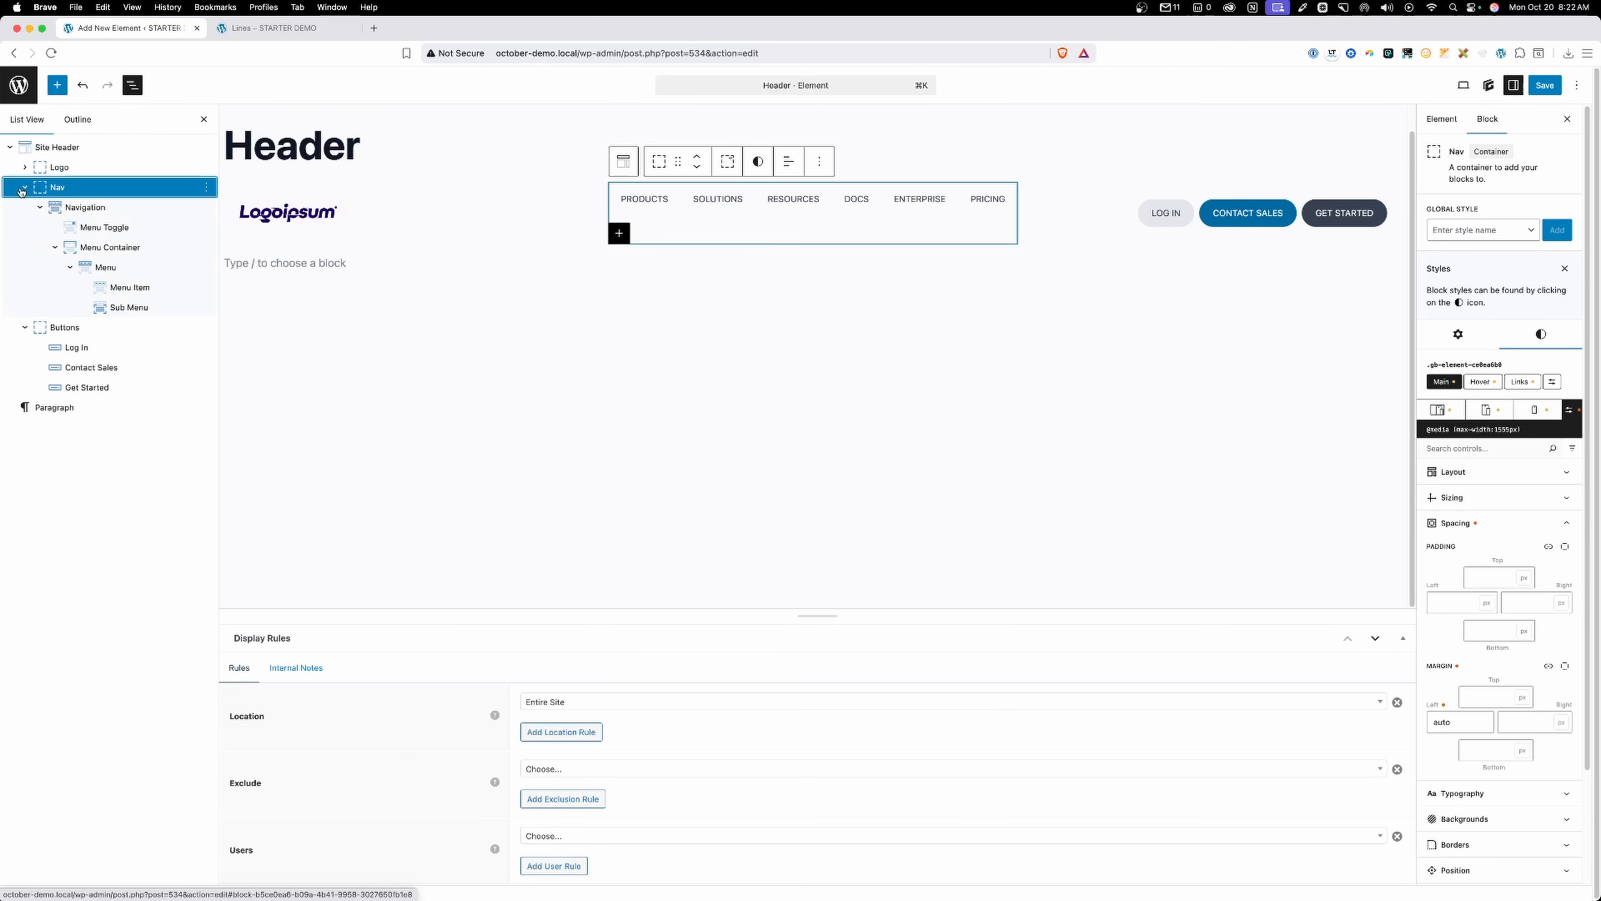
pyautogui.click(89, 207)
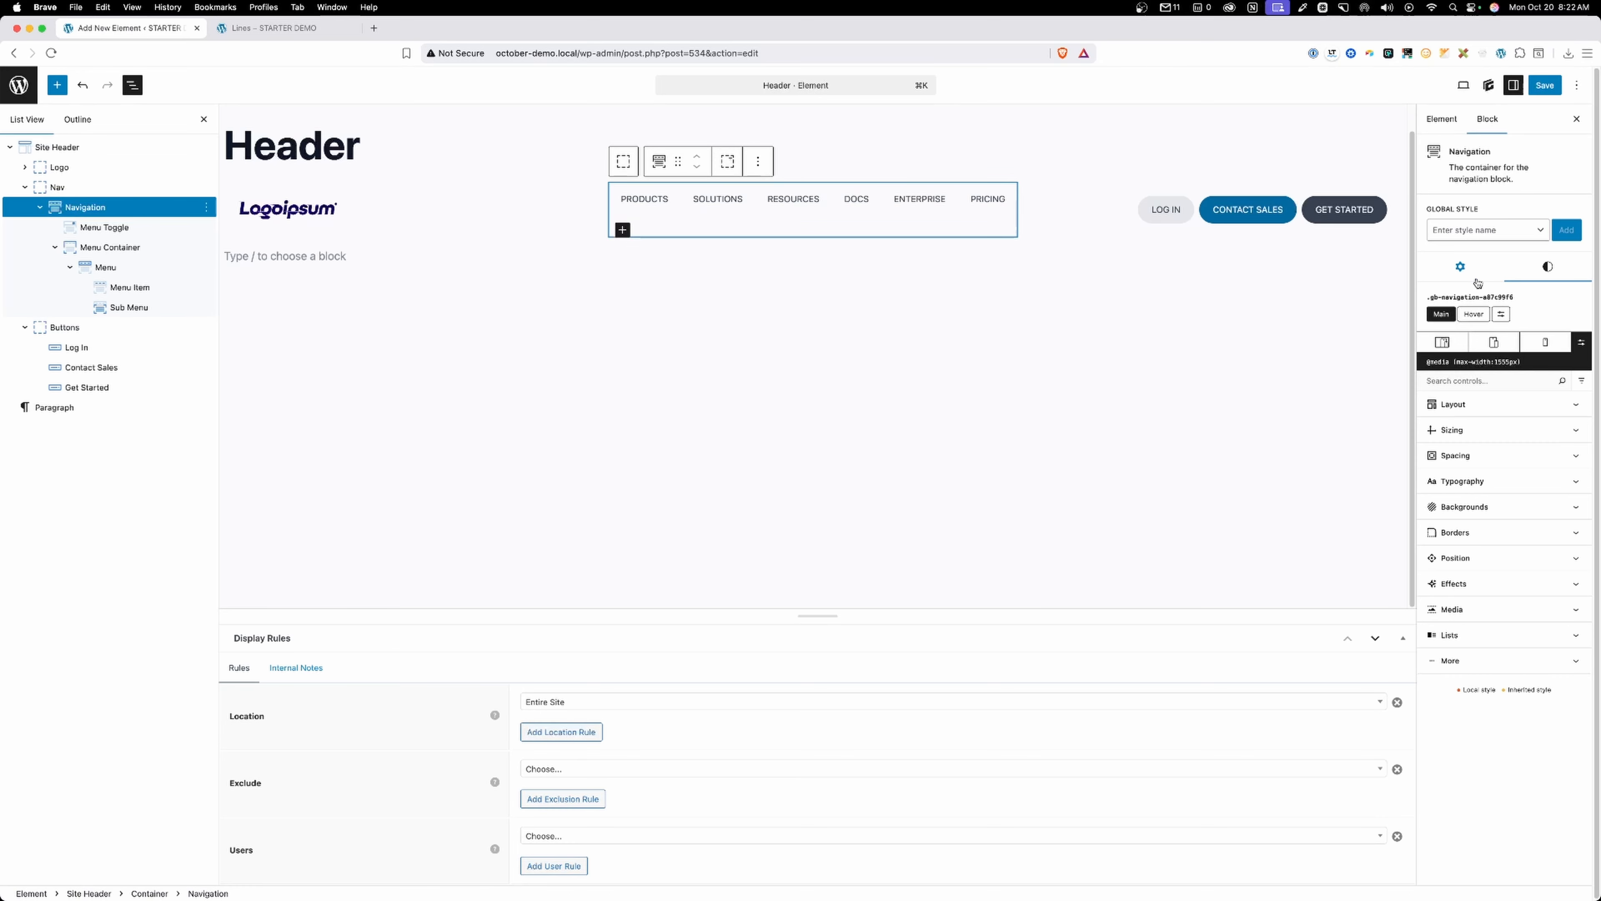
pyautogui.click(1461, 268)
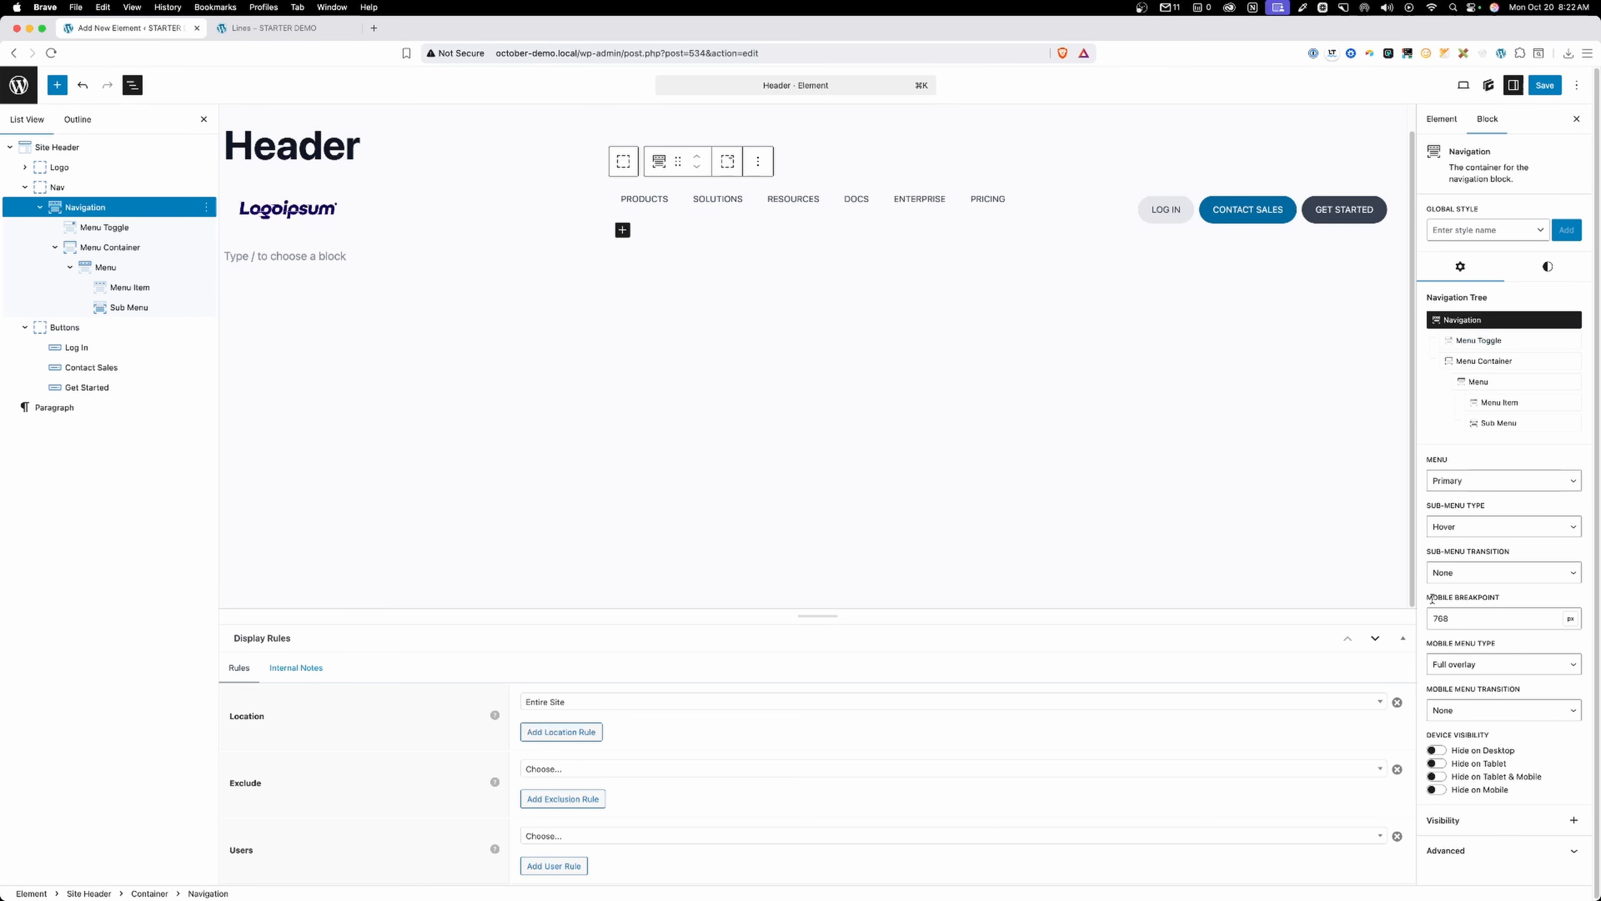
pyautogui.doubleClick(1458, 625)
pyautogui.write('1305')
pyautogui.click(1545, 86)
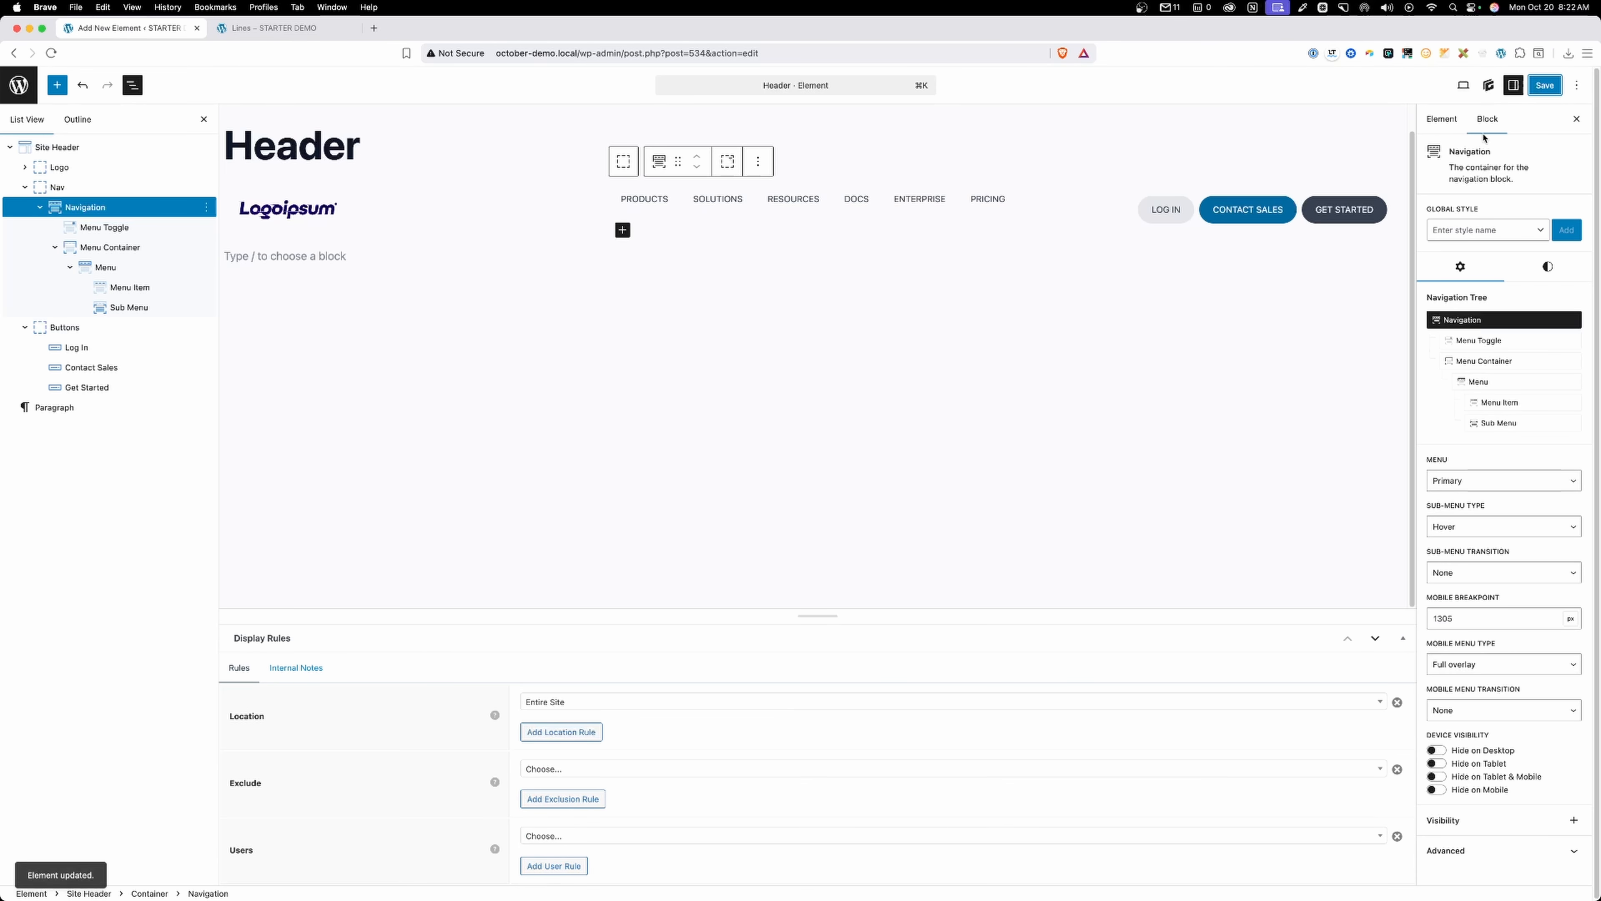
# Reload the Lines page and compare the header at preview widths of 1306 px and 1305 px.
pyautogui.click(313, 32)
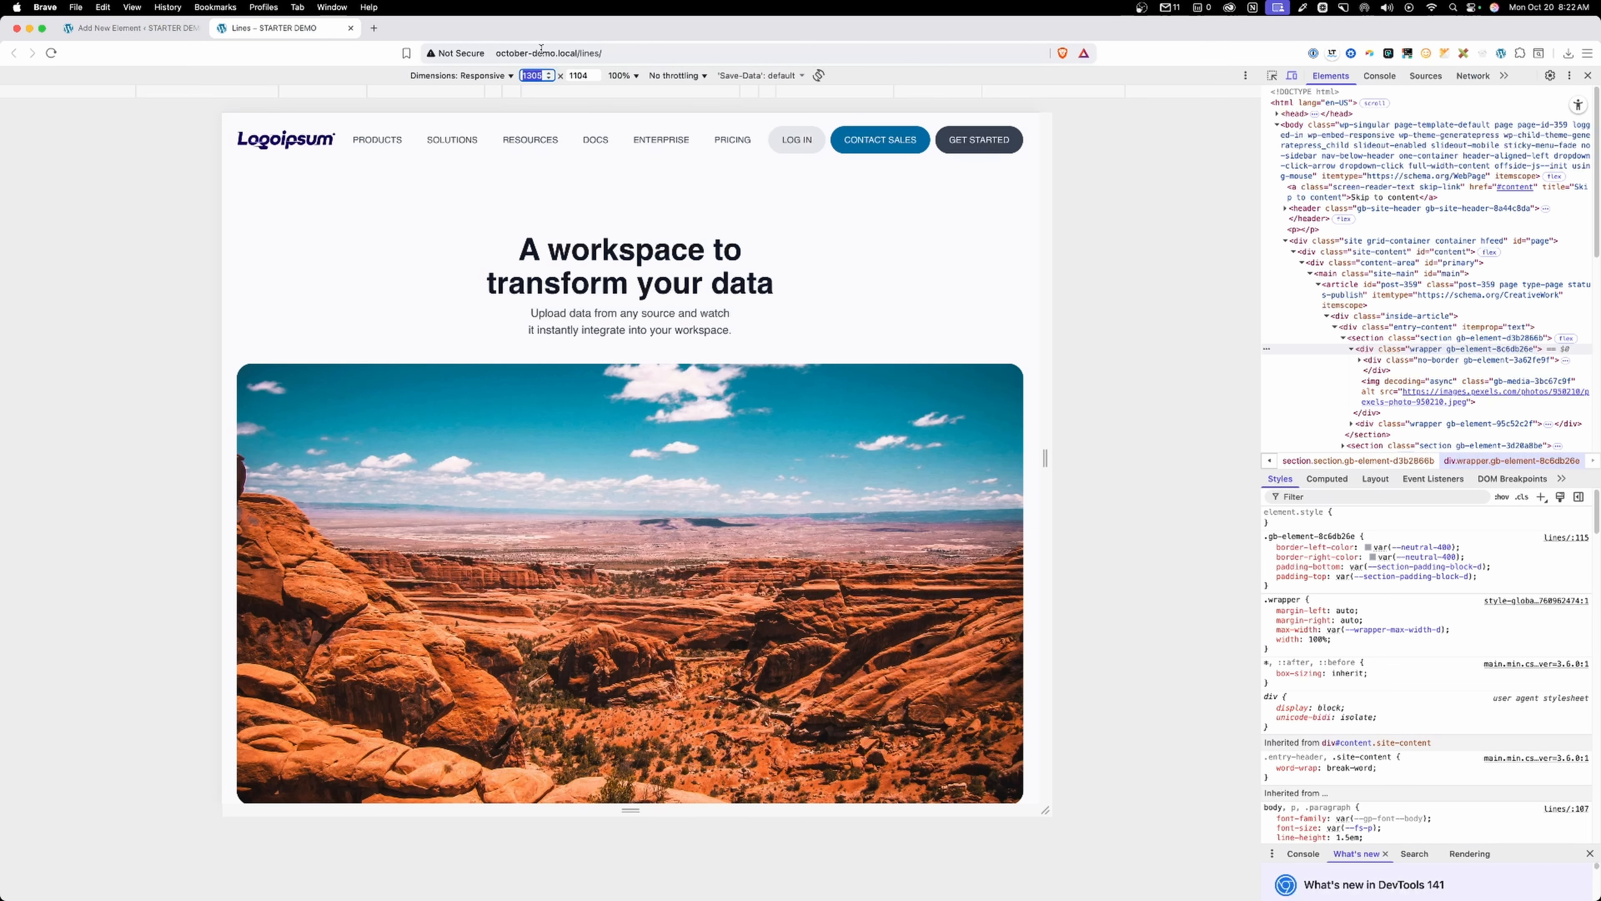
pyautogui.click(548, 53)
pyautogui.press('Return')
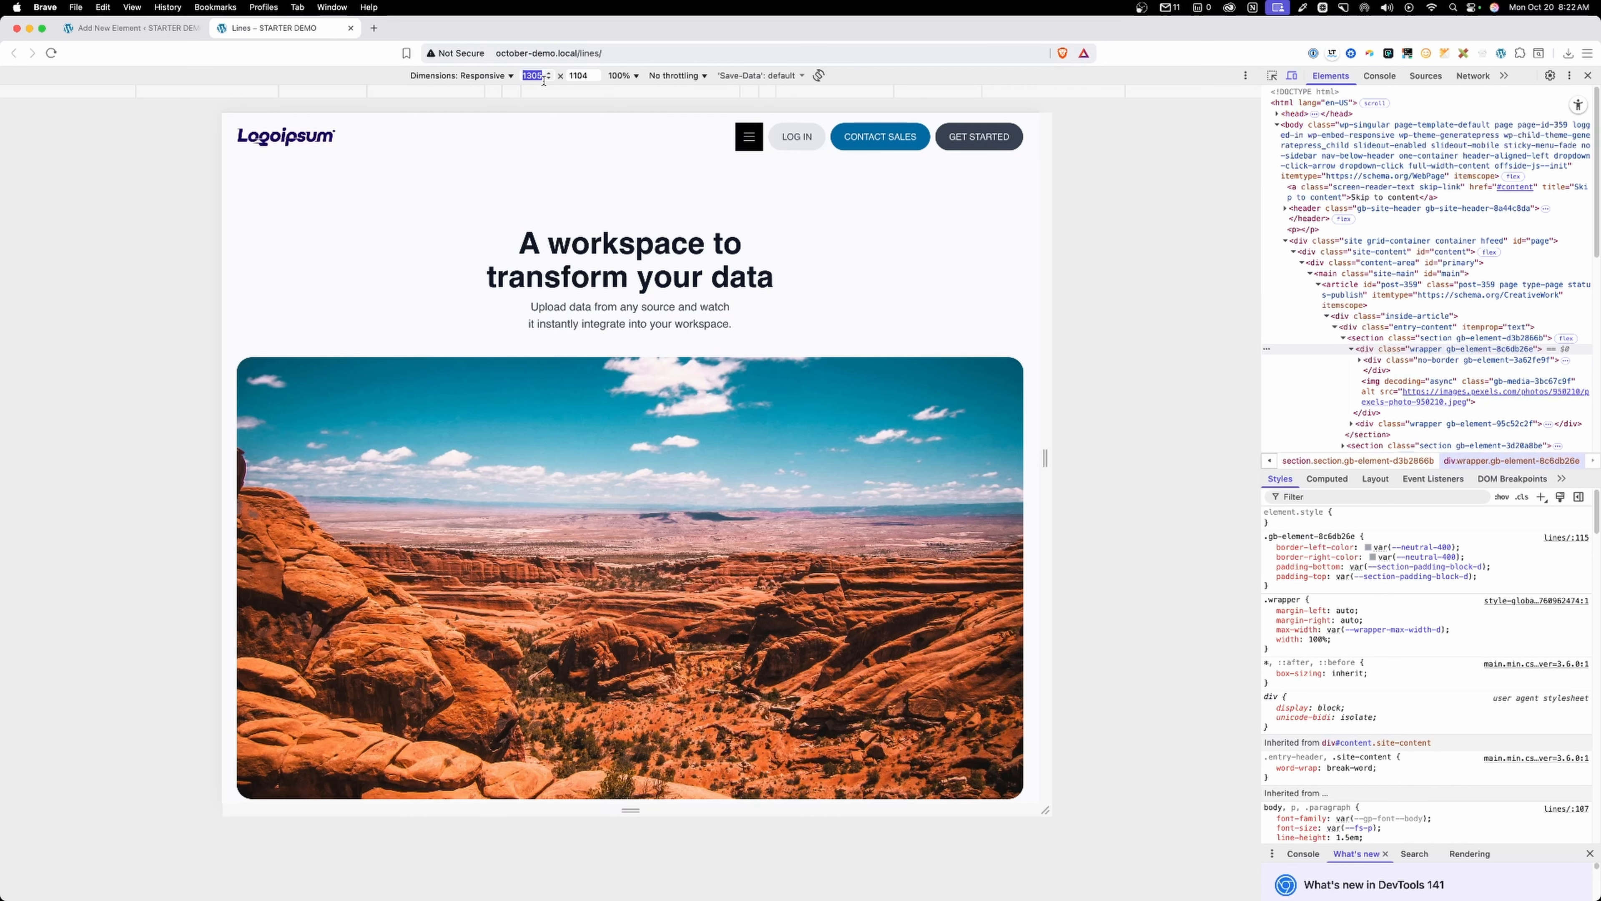
pyautogui.click(550, 74)
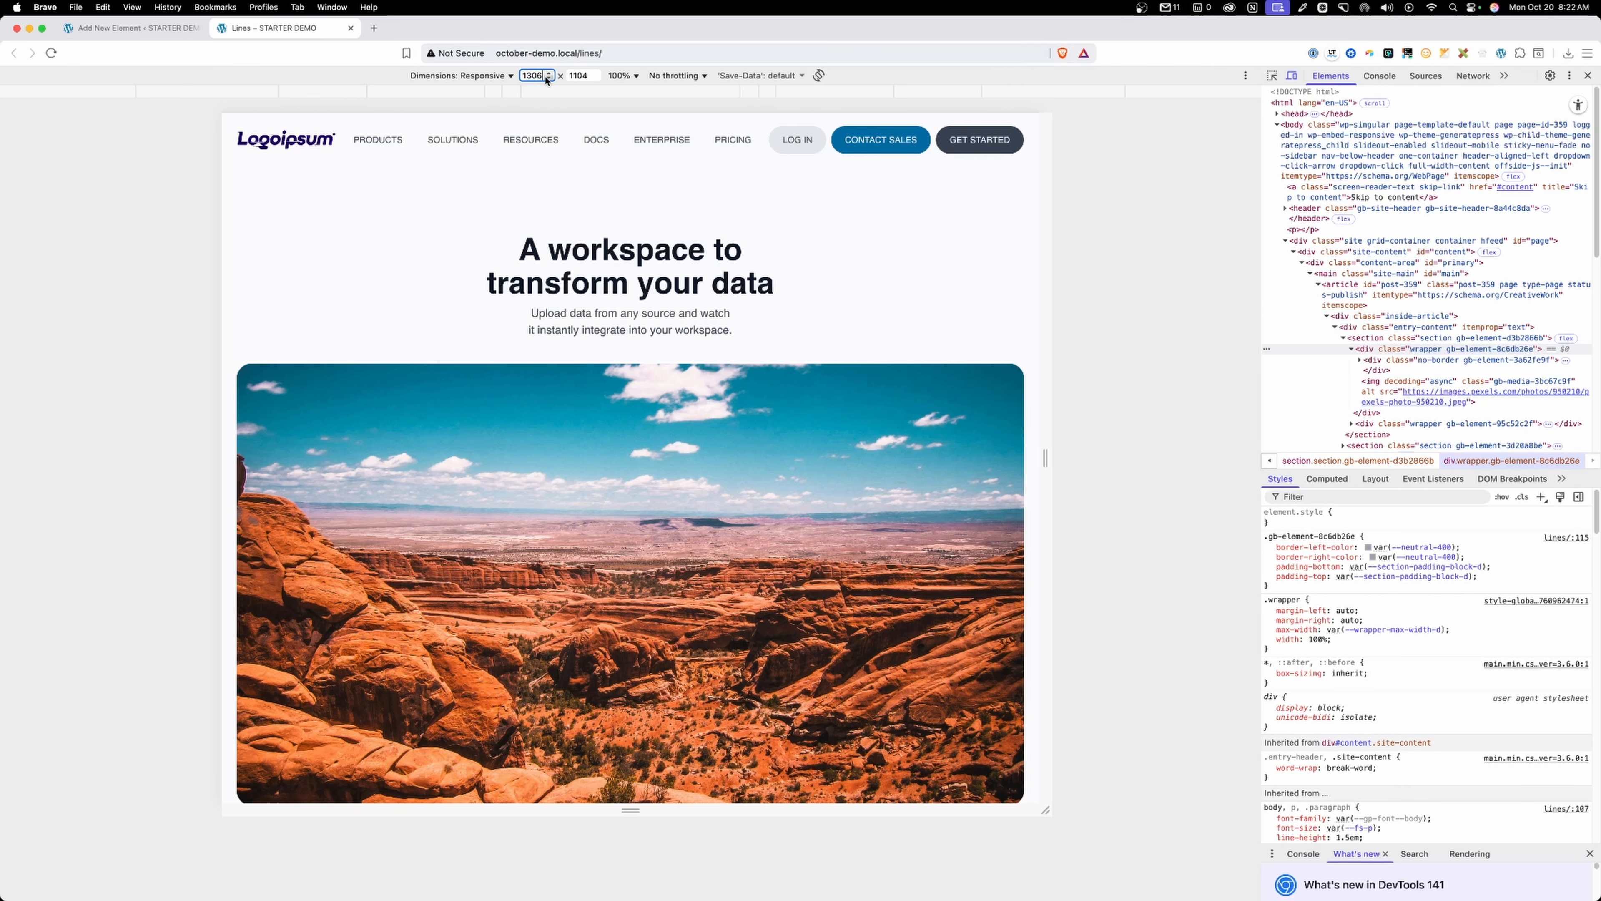
pyautogui.click(549, 79)
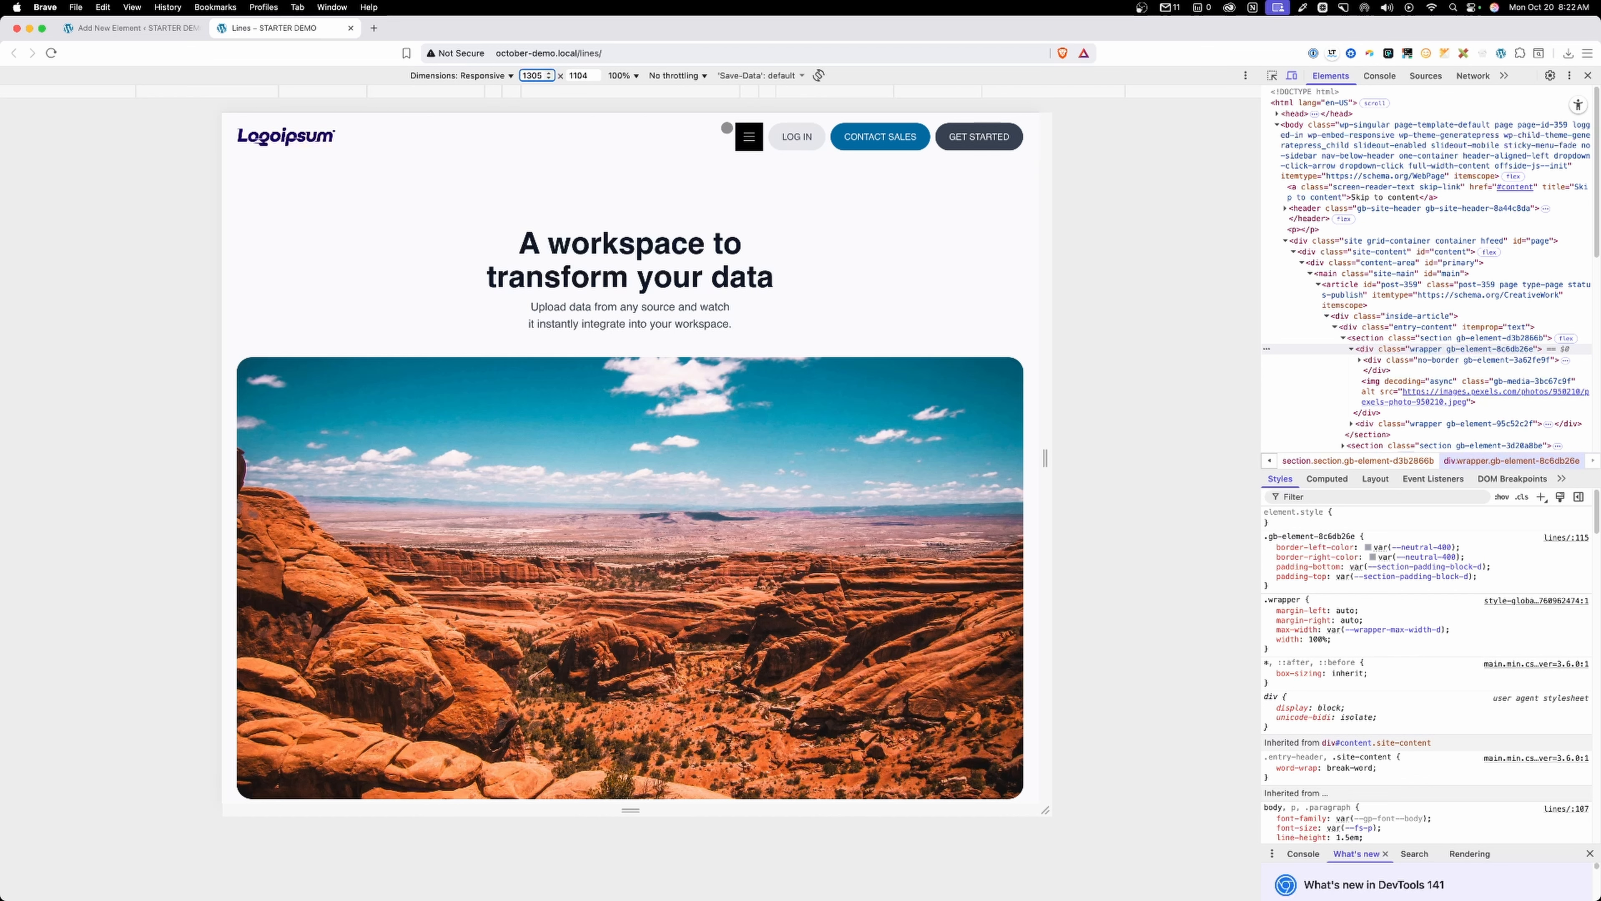
pyautogui.click(135, 28)
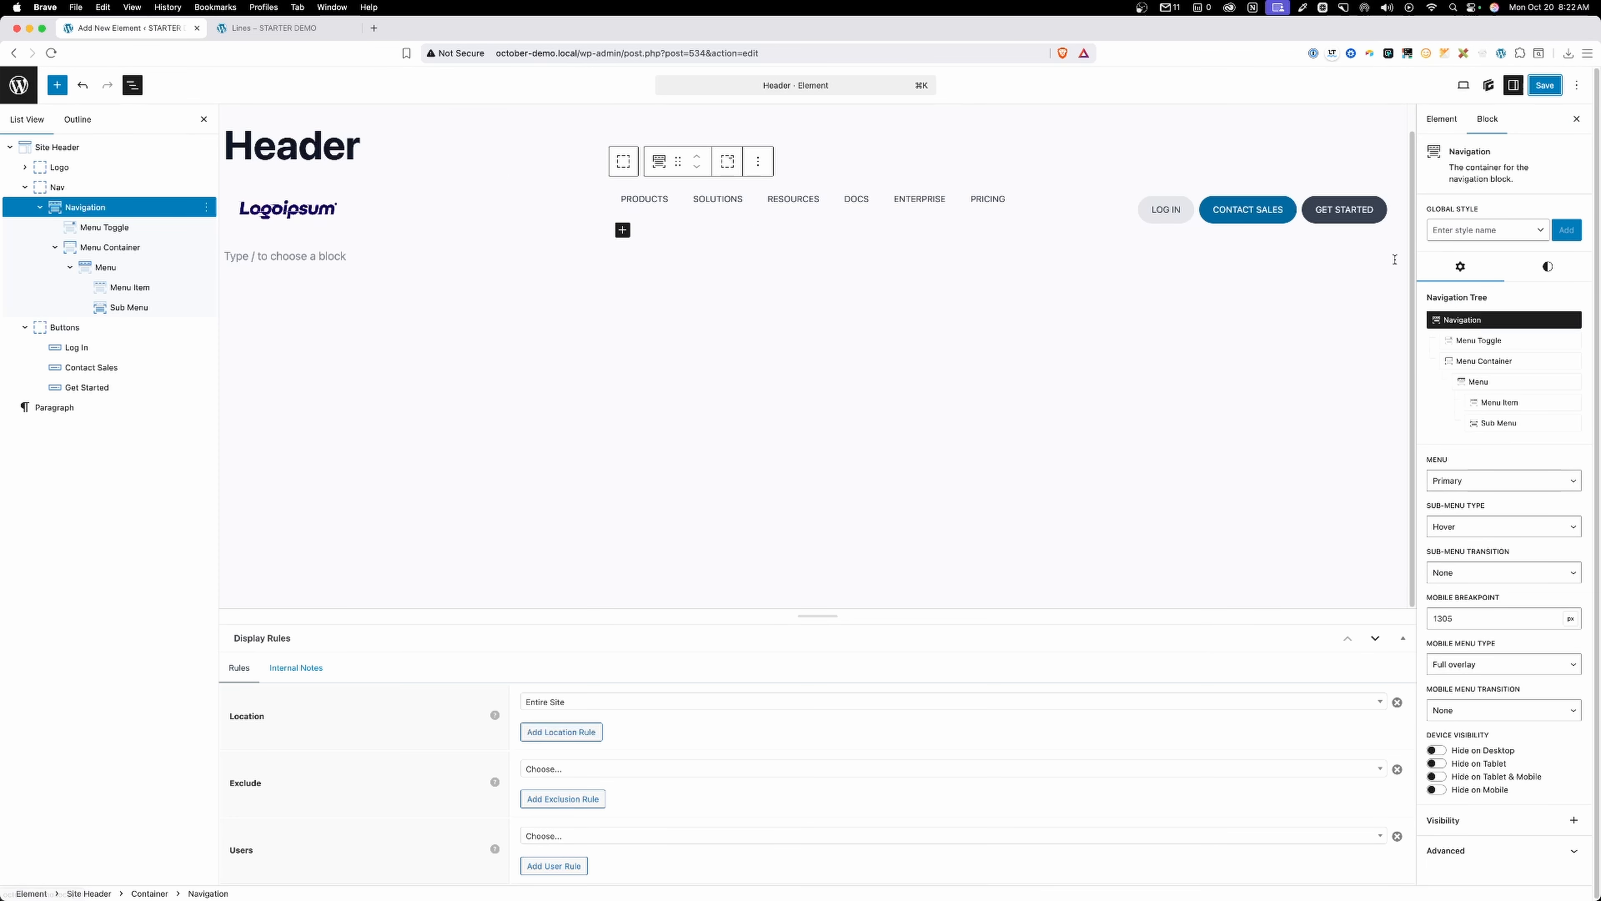
pyautogui.moveTo(1455, 619); pyautogui.dragTo(1442, 620)
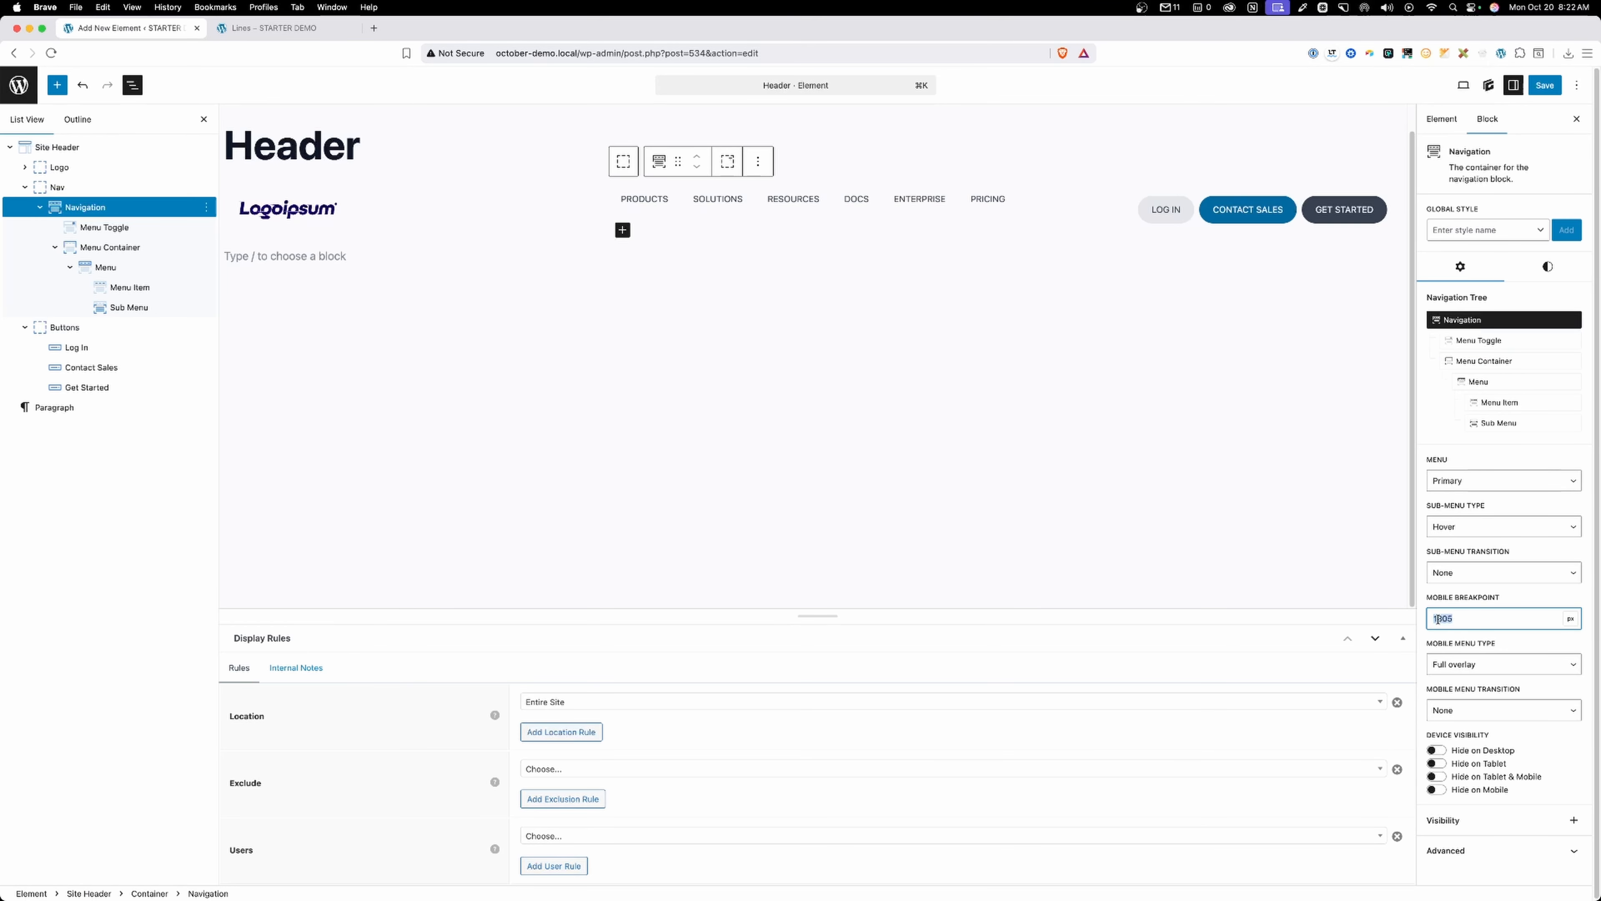
pyautogui.press('Right')
pyautogui.click(76, 187)
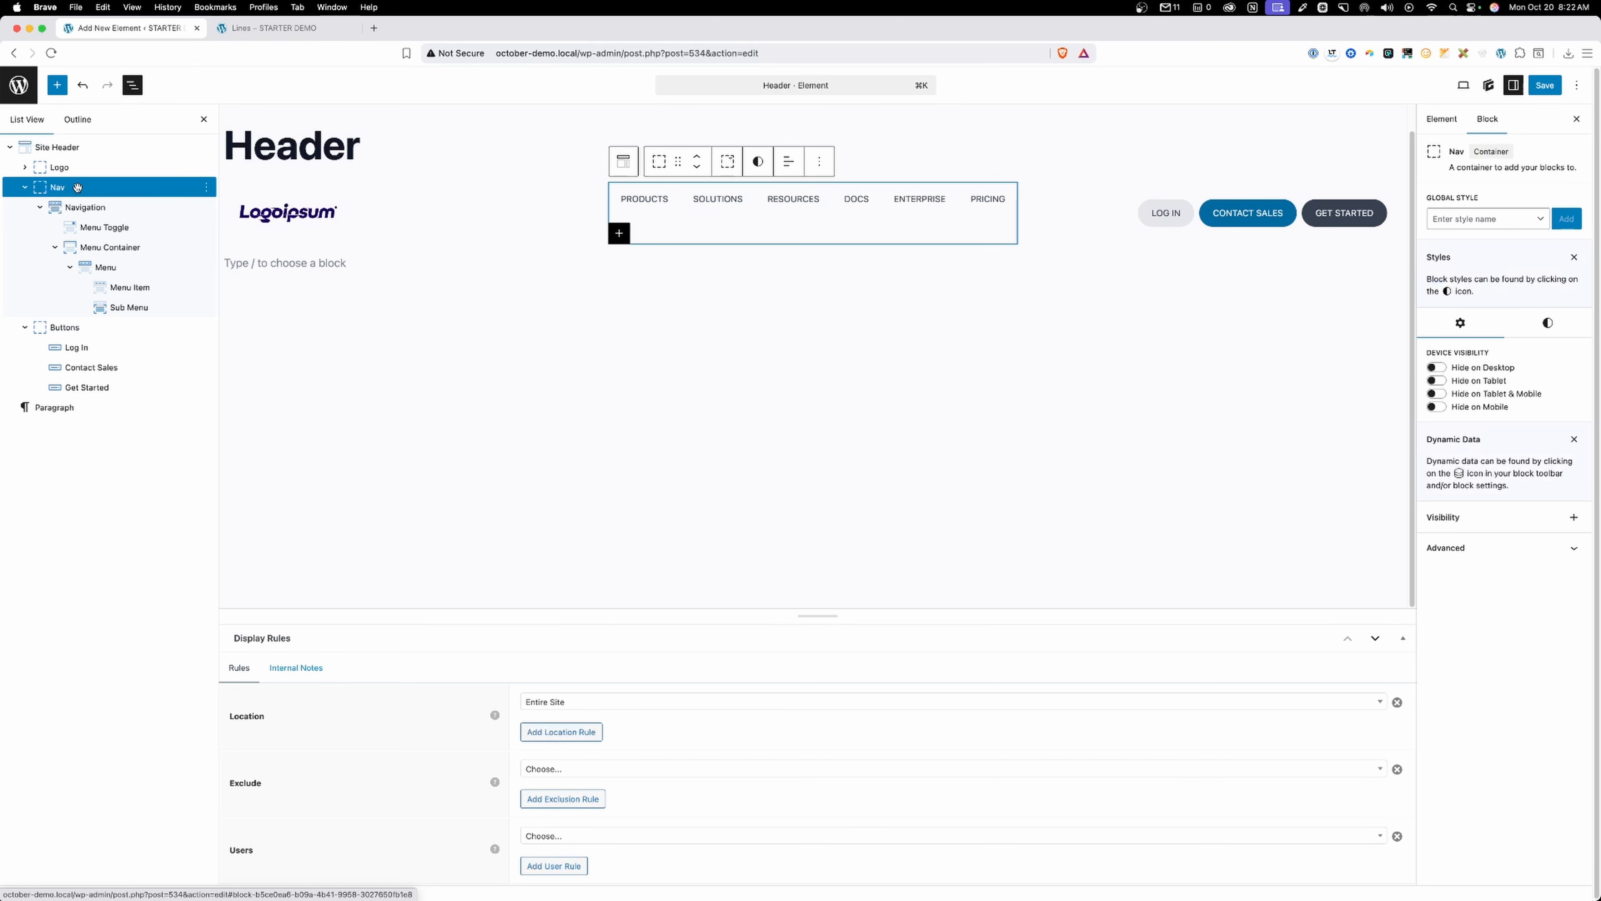
pyautogui.click(24, 187)
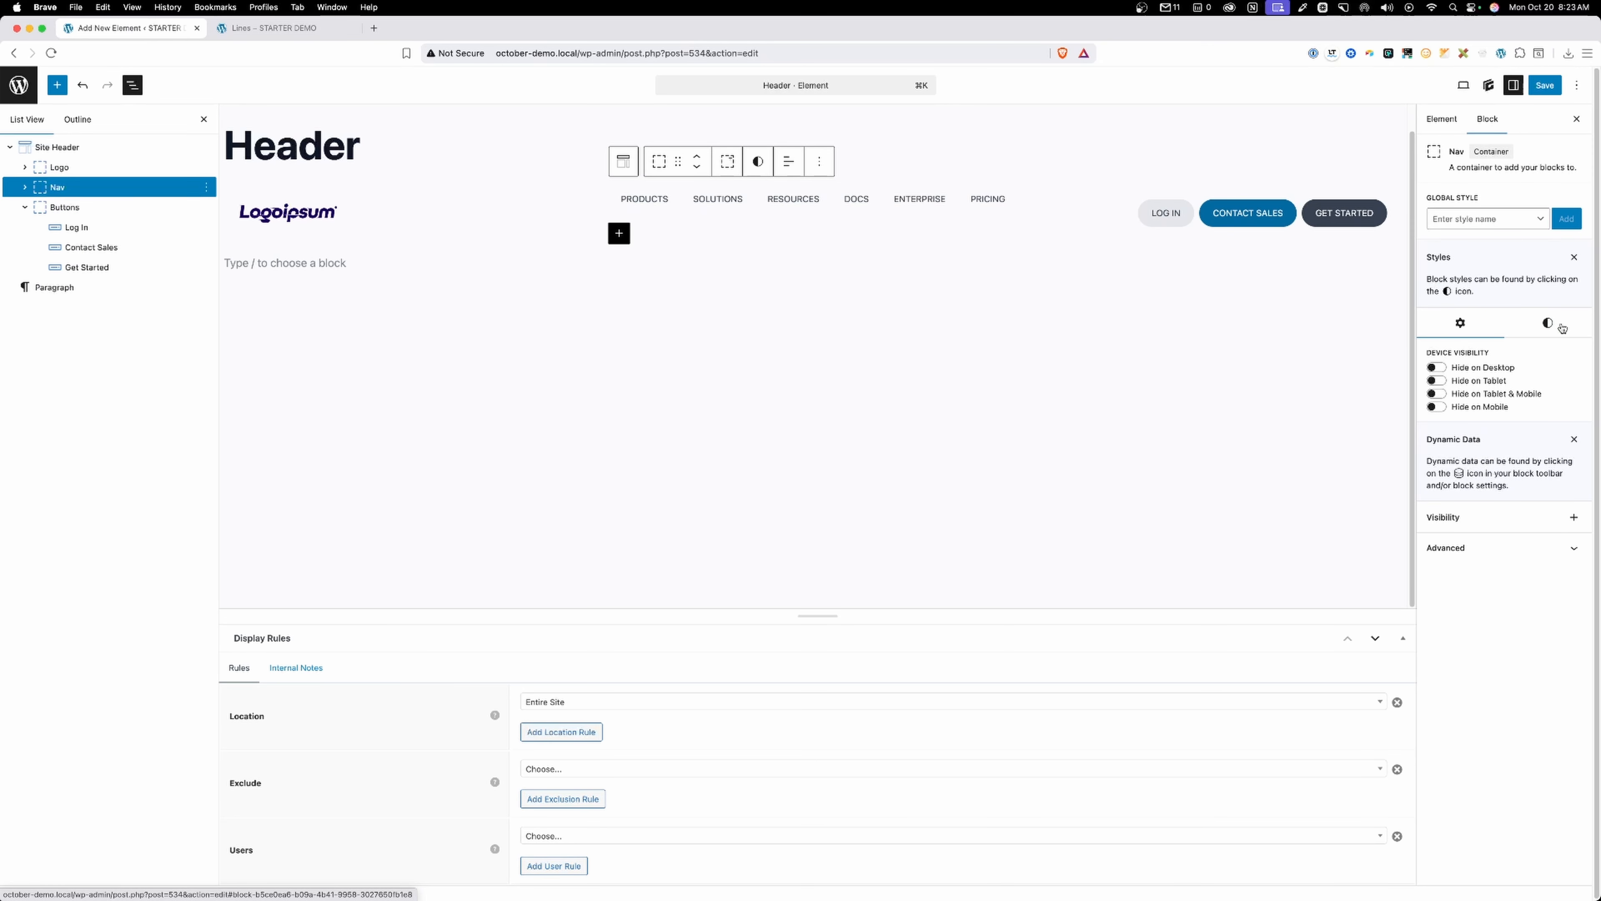
pyautogui.click(1548, 323)
pyautogui.click(1577, 401)
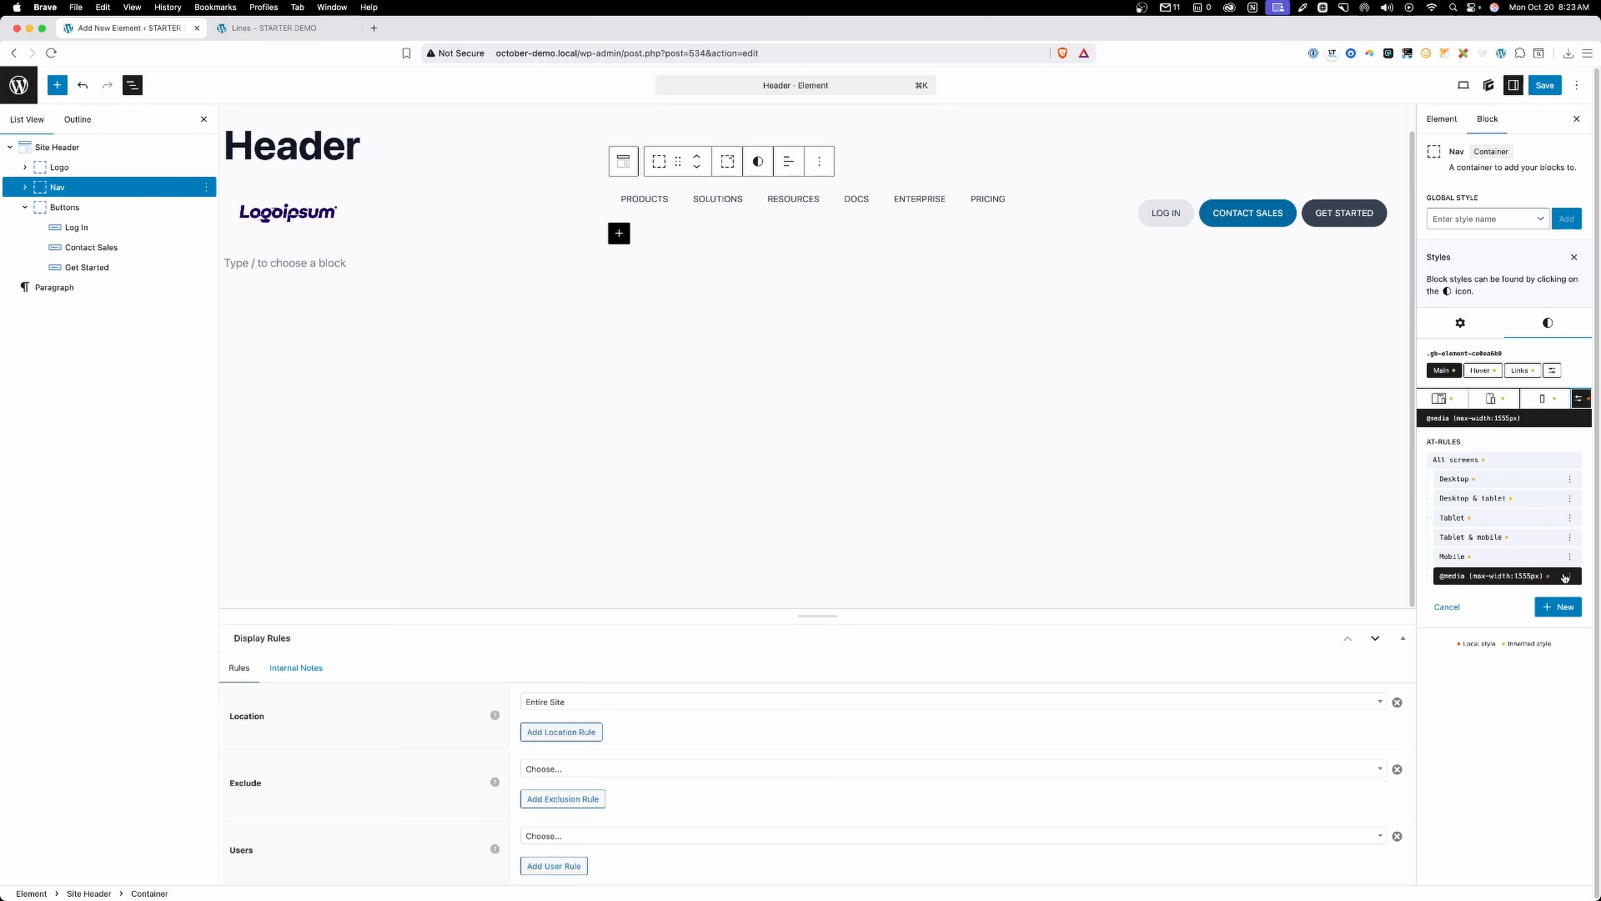
pyautogui.click(1558, 606)
pyautogui.click(1453, 508)
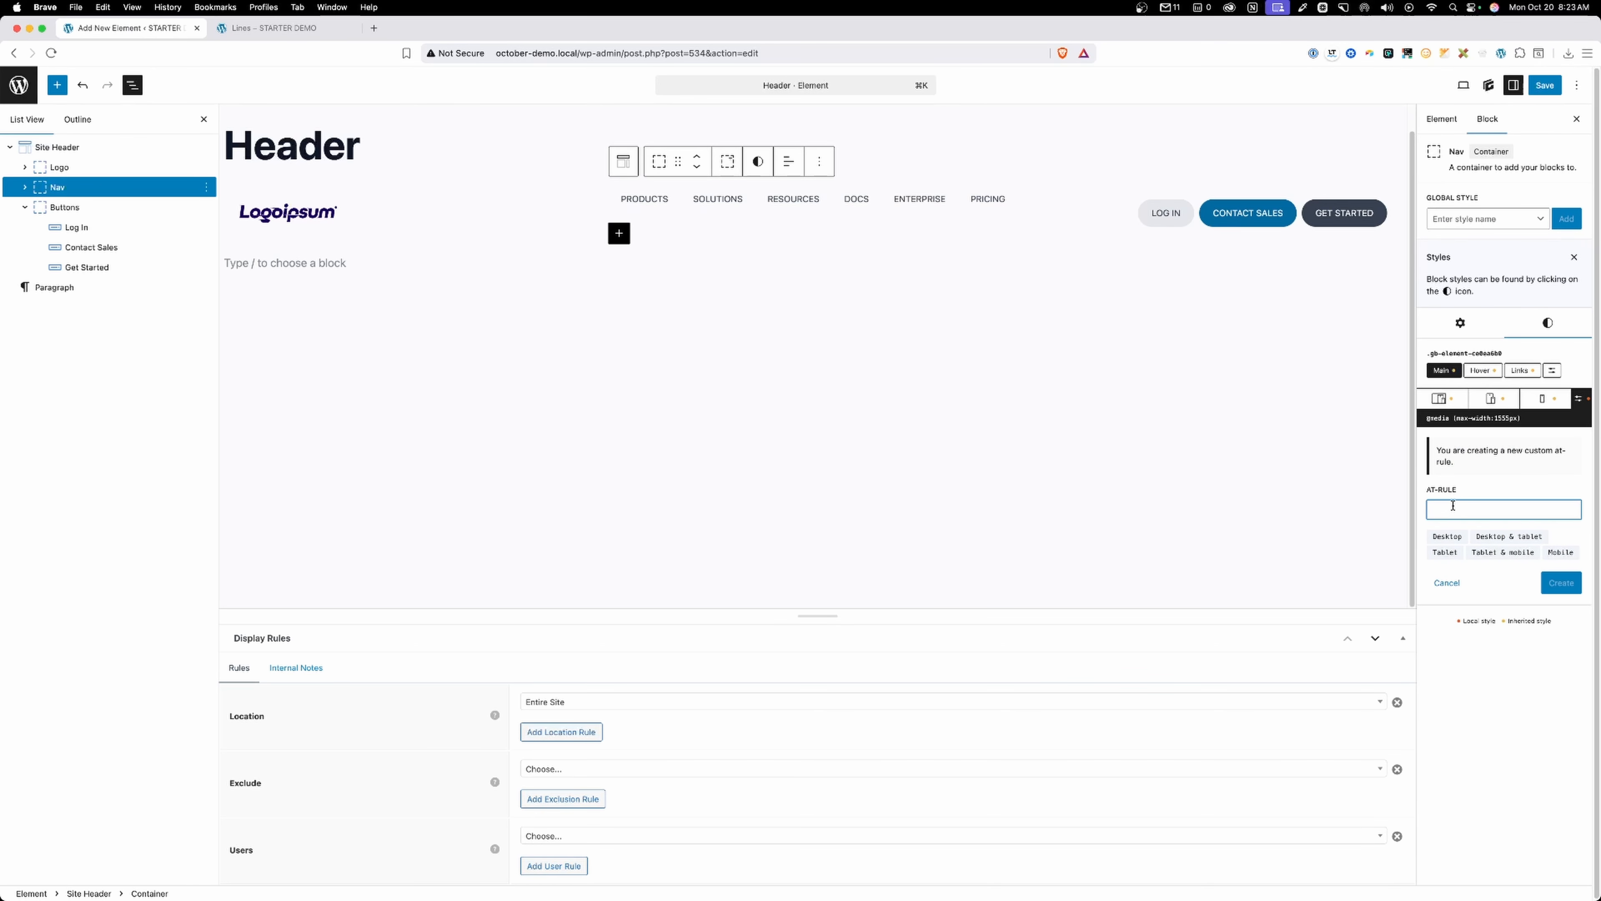
pyautogui.write('@media (max-width: 1305px')
pyautogui.click(1562, 586)
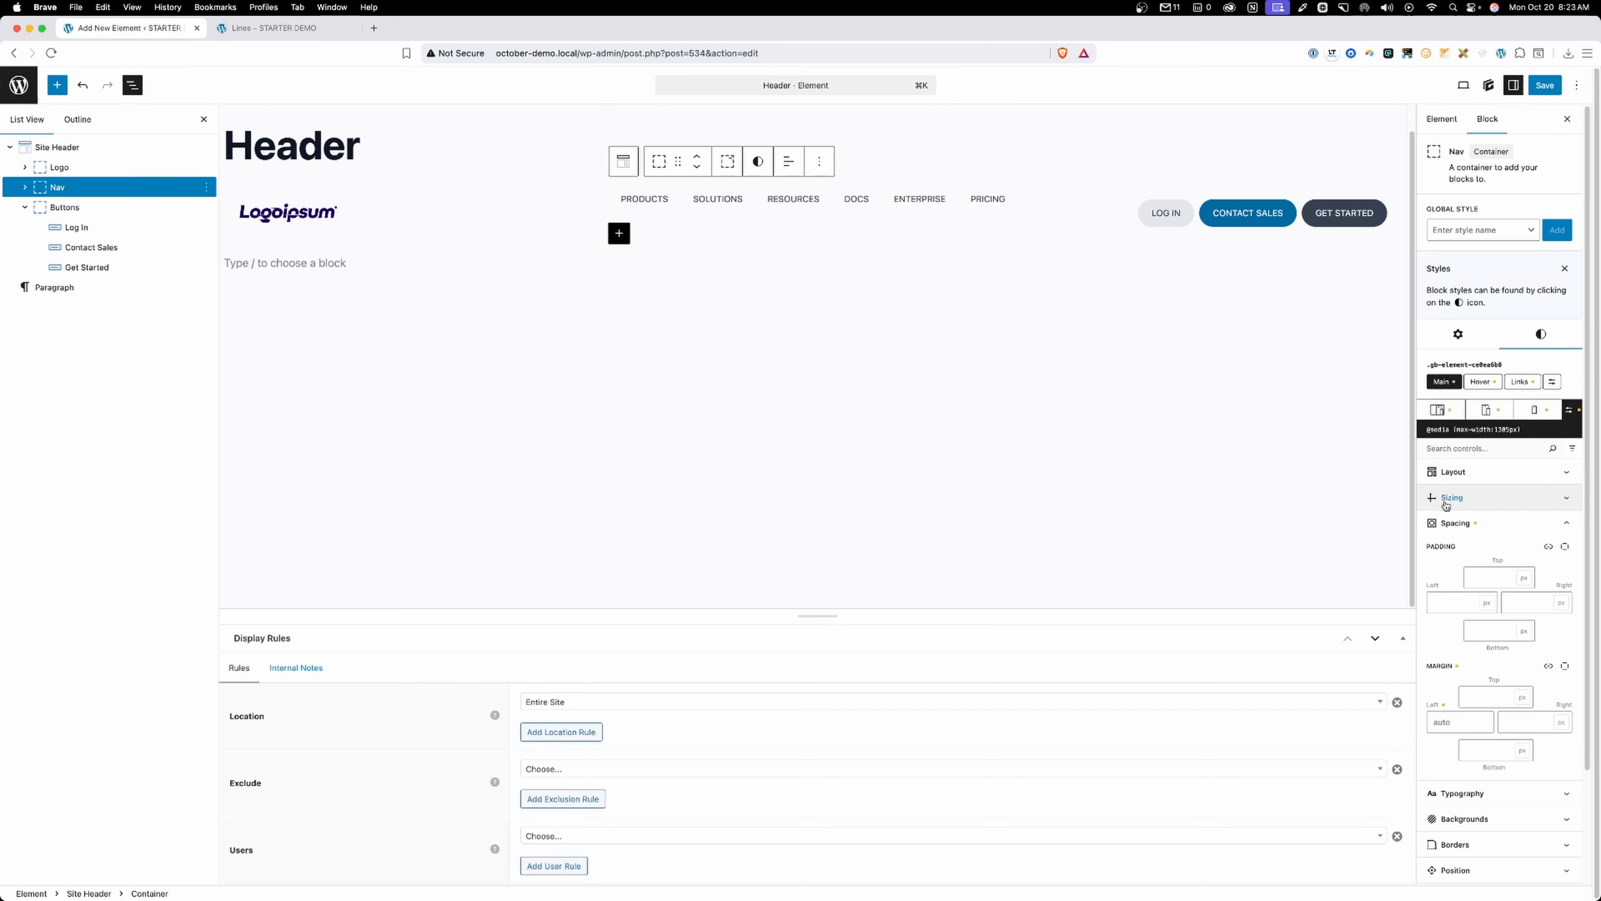
# Set the Nav container's flex order to 3 under the 1305 px at-rule and save the element.
pyautogui.click(1451, 472)
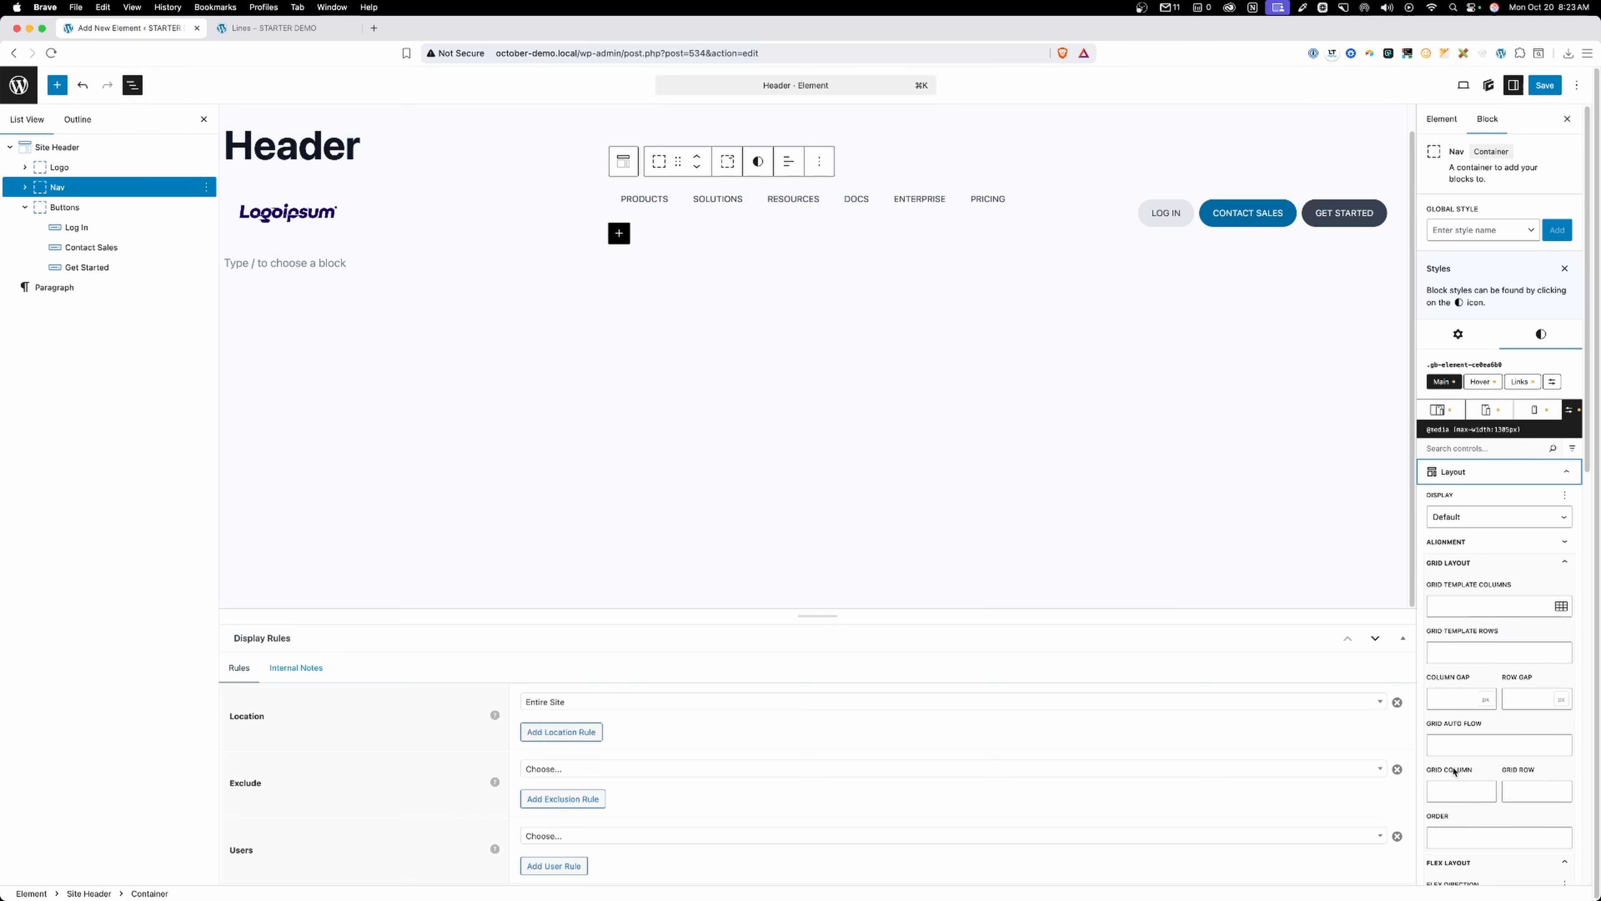
pyautogui.click(1466, 562)
pyautogui.scroll(-1, 1445, 735)
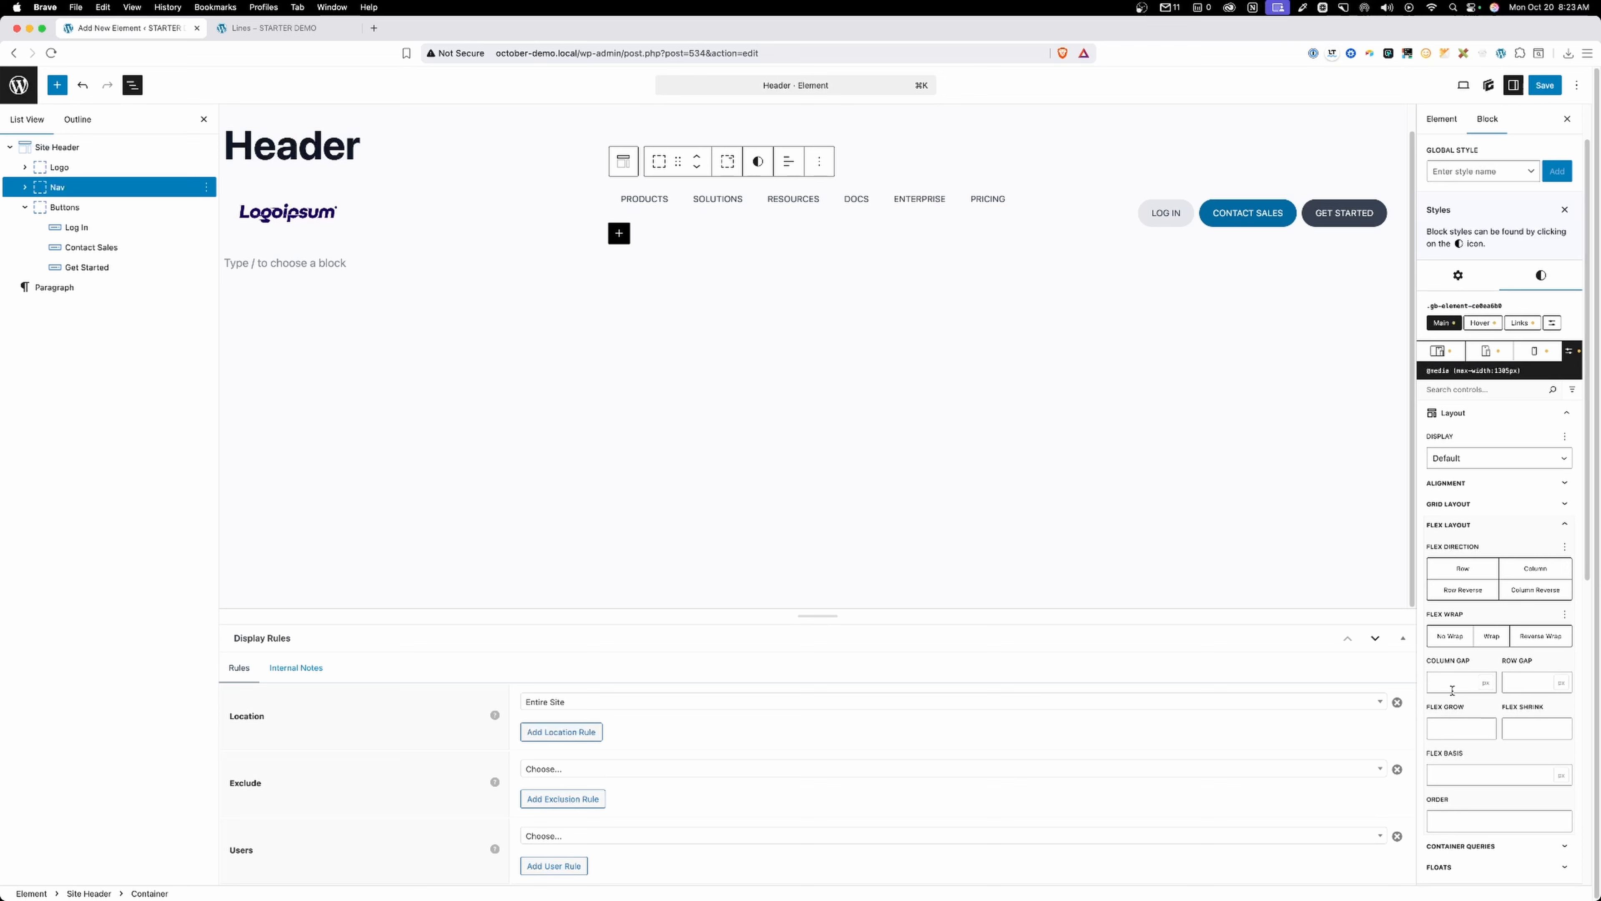
pyautogui.scroll(-1, 1457, 719)
pyautogui.click(1459, 796)
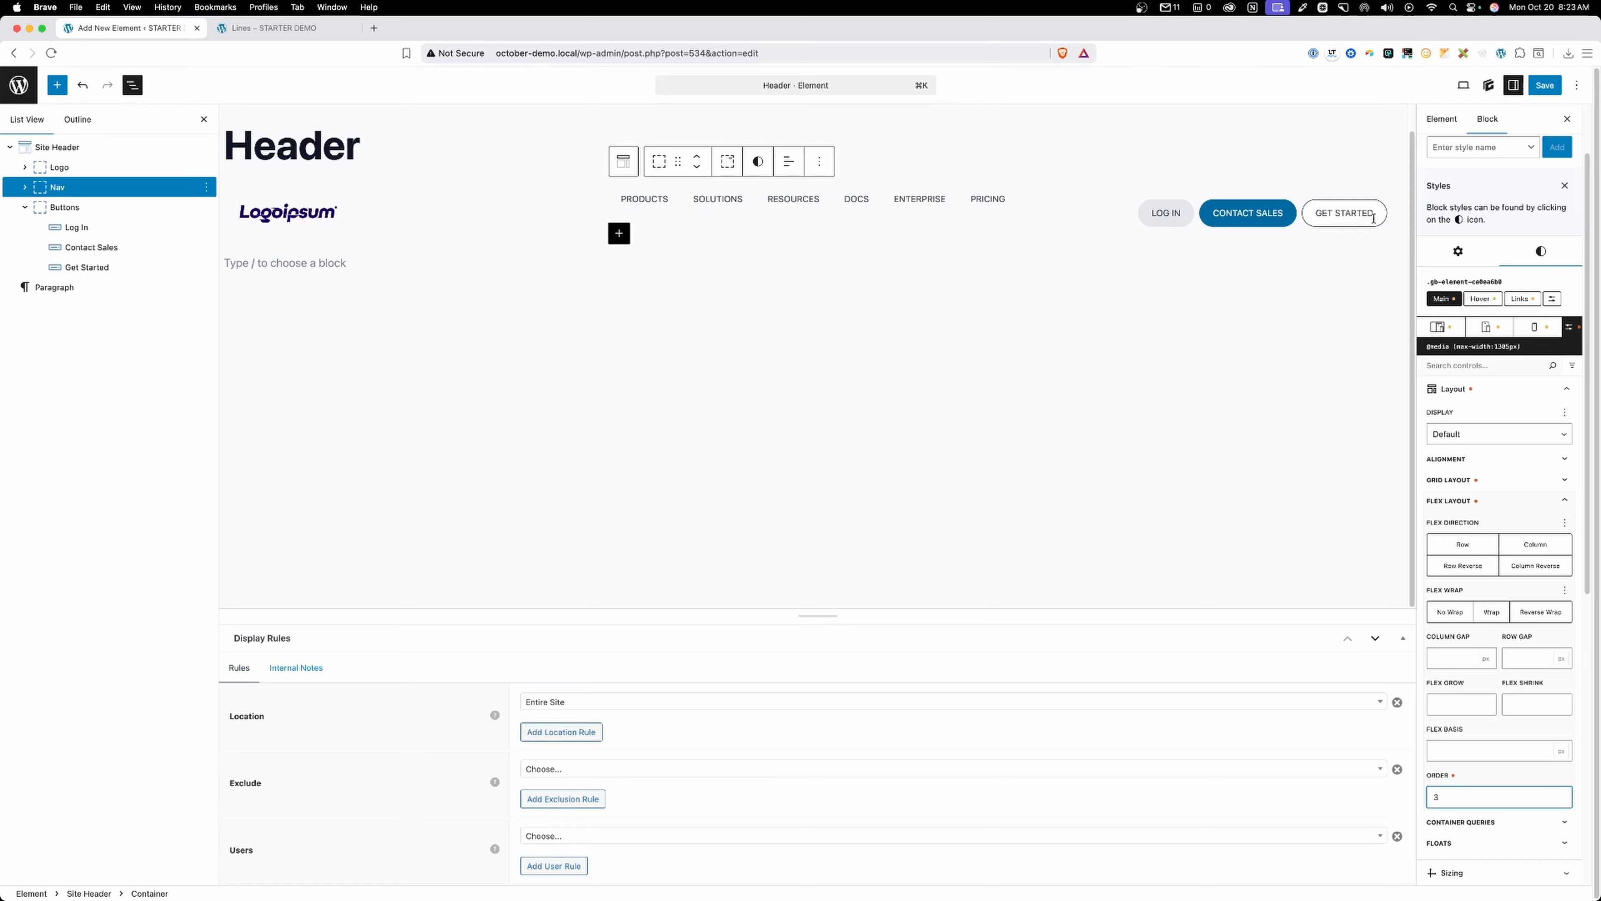
pyautogui.click(1545, 85)
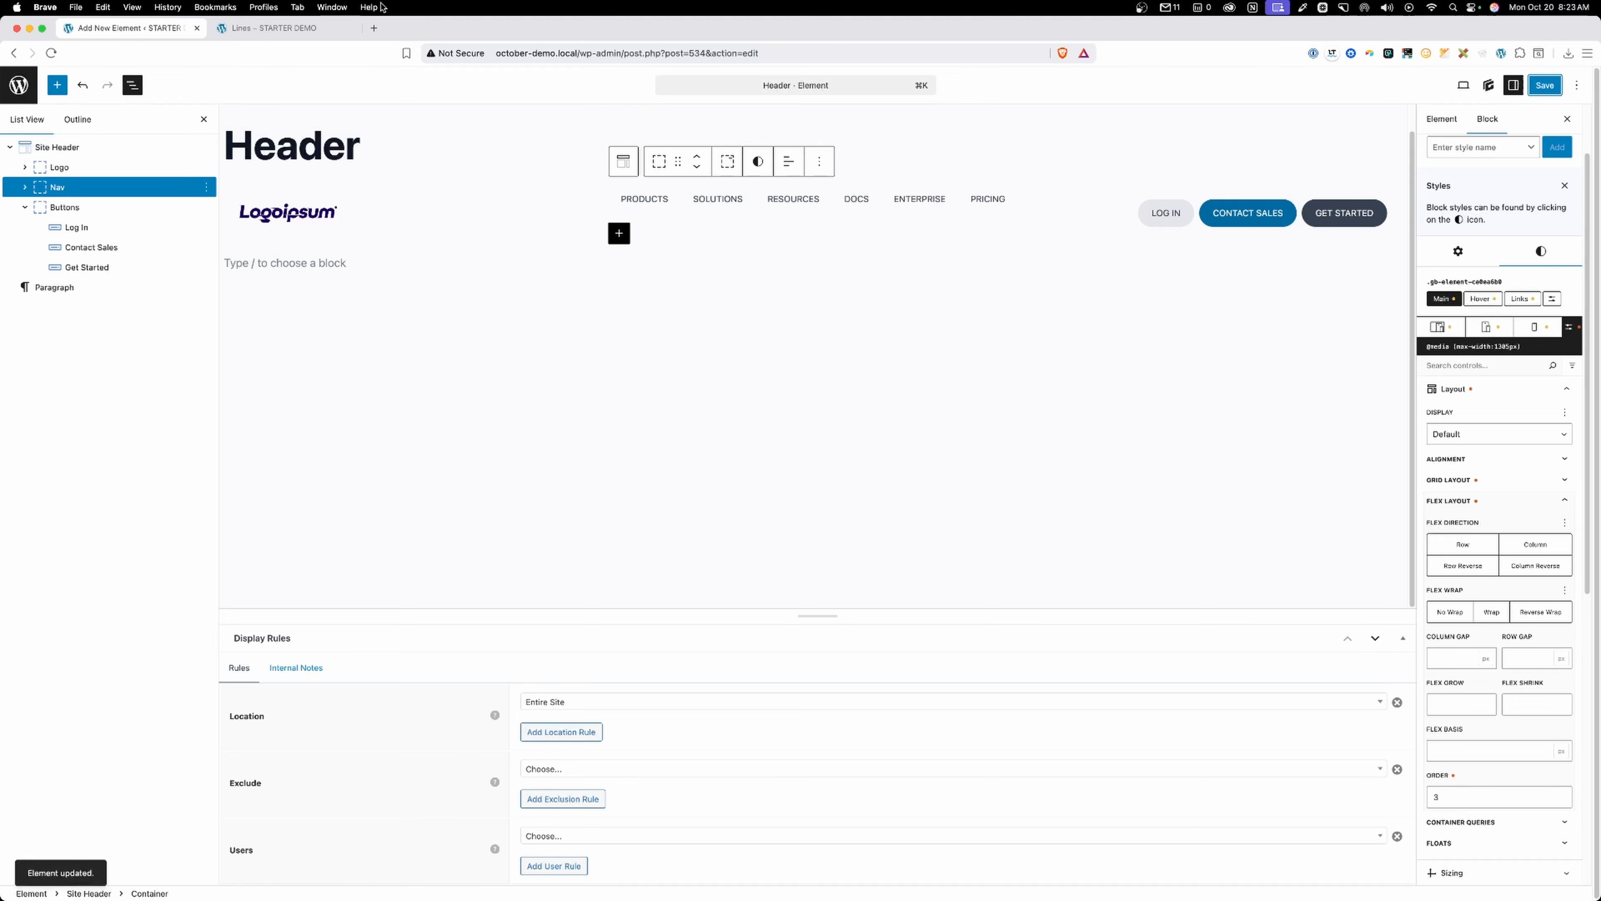
# Reload the Lines page and check the order of the header's buttons and menu toggle at 1305 px.
pyautogui.click(270, 29)
pyautogui.click(568, 58)
pyautogui.press('Return')
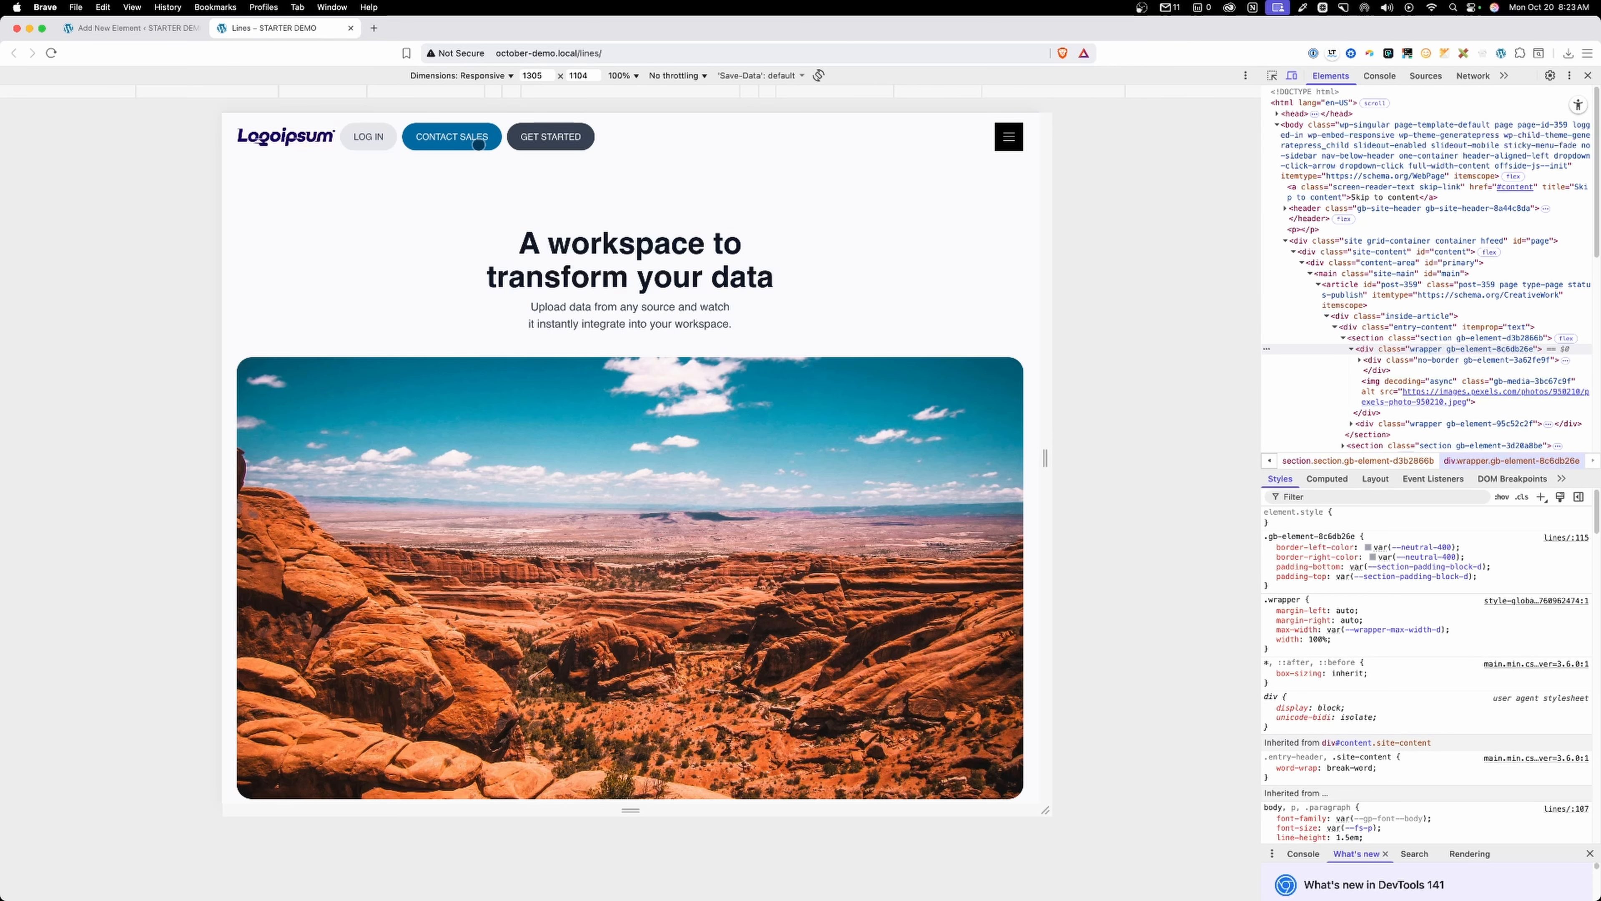
# Back in the Header element editor, set the Nav container's left margin to unset under the 1305 px at-rule.
pyautogui.click(123, 33)
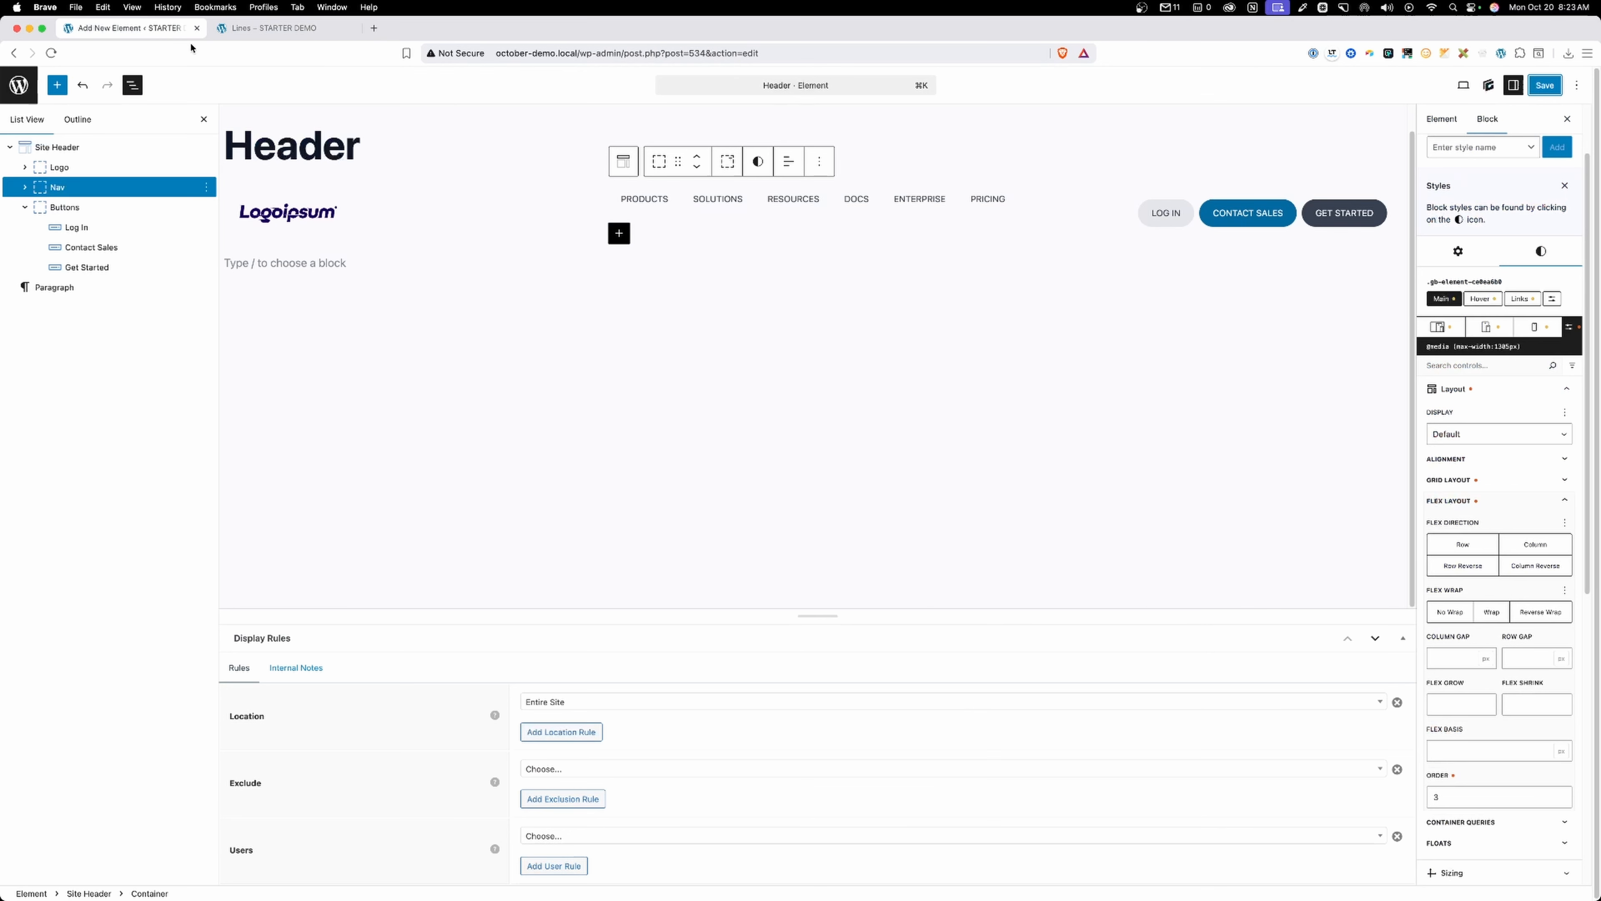
pyautogui.click(1447, 392)
pyautogui.click(1446, 642)
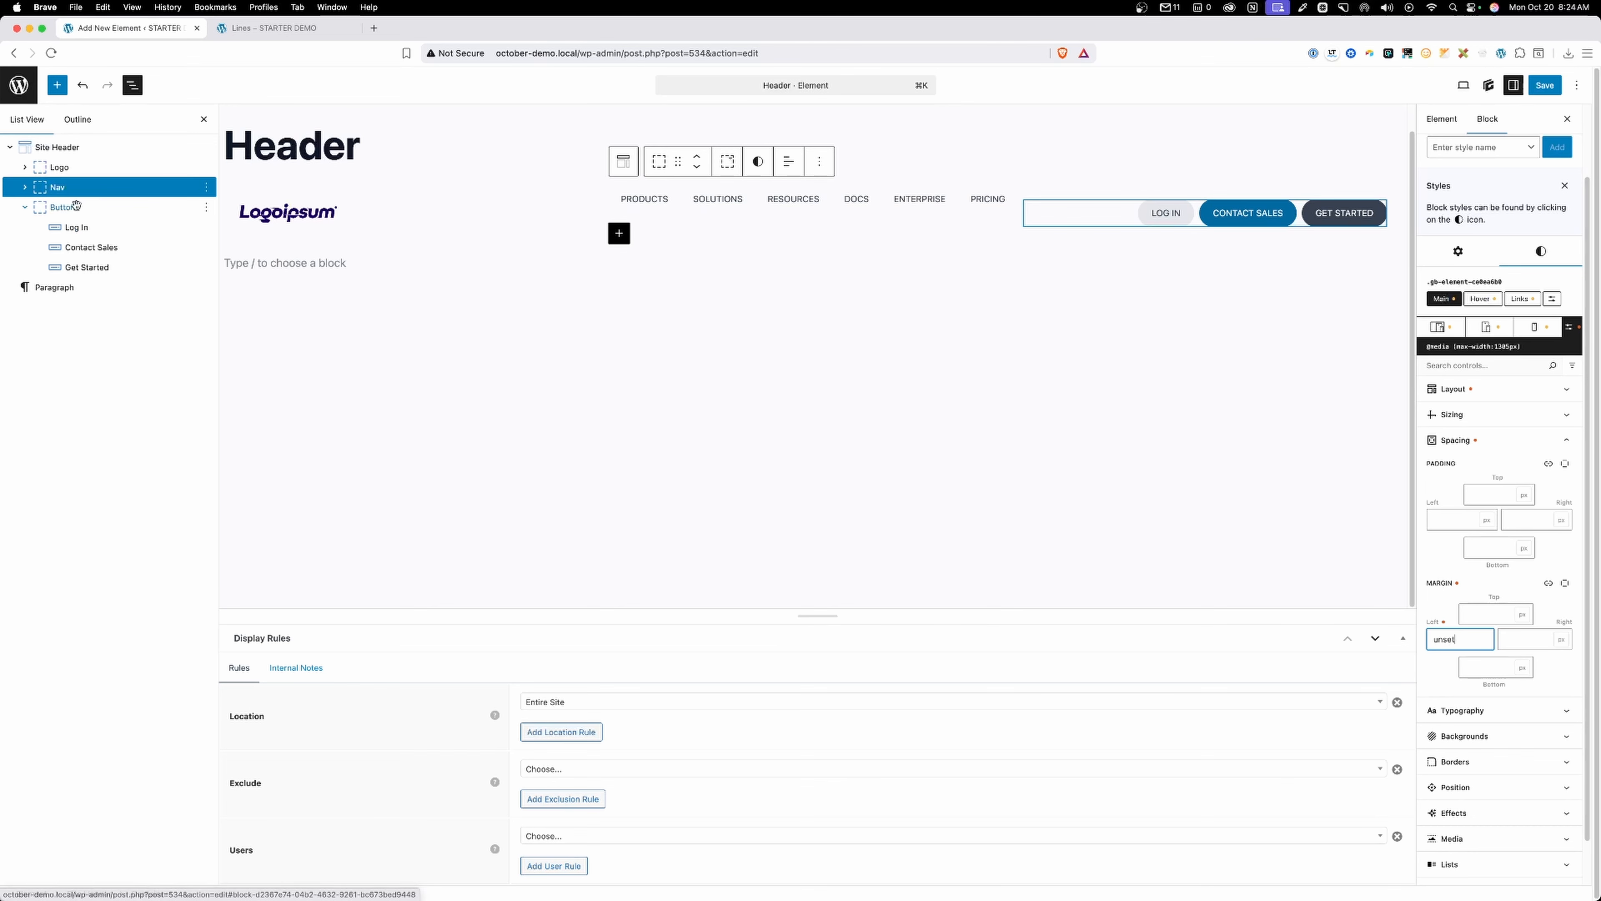
# Set the Buttons container's left margin to auto under the 1305 px at-rule and save the element.
pyautogui.click(46, 208)
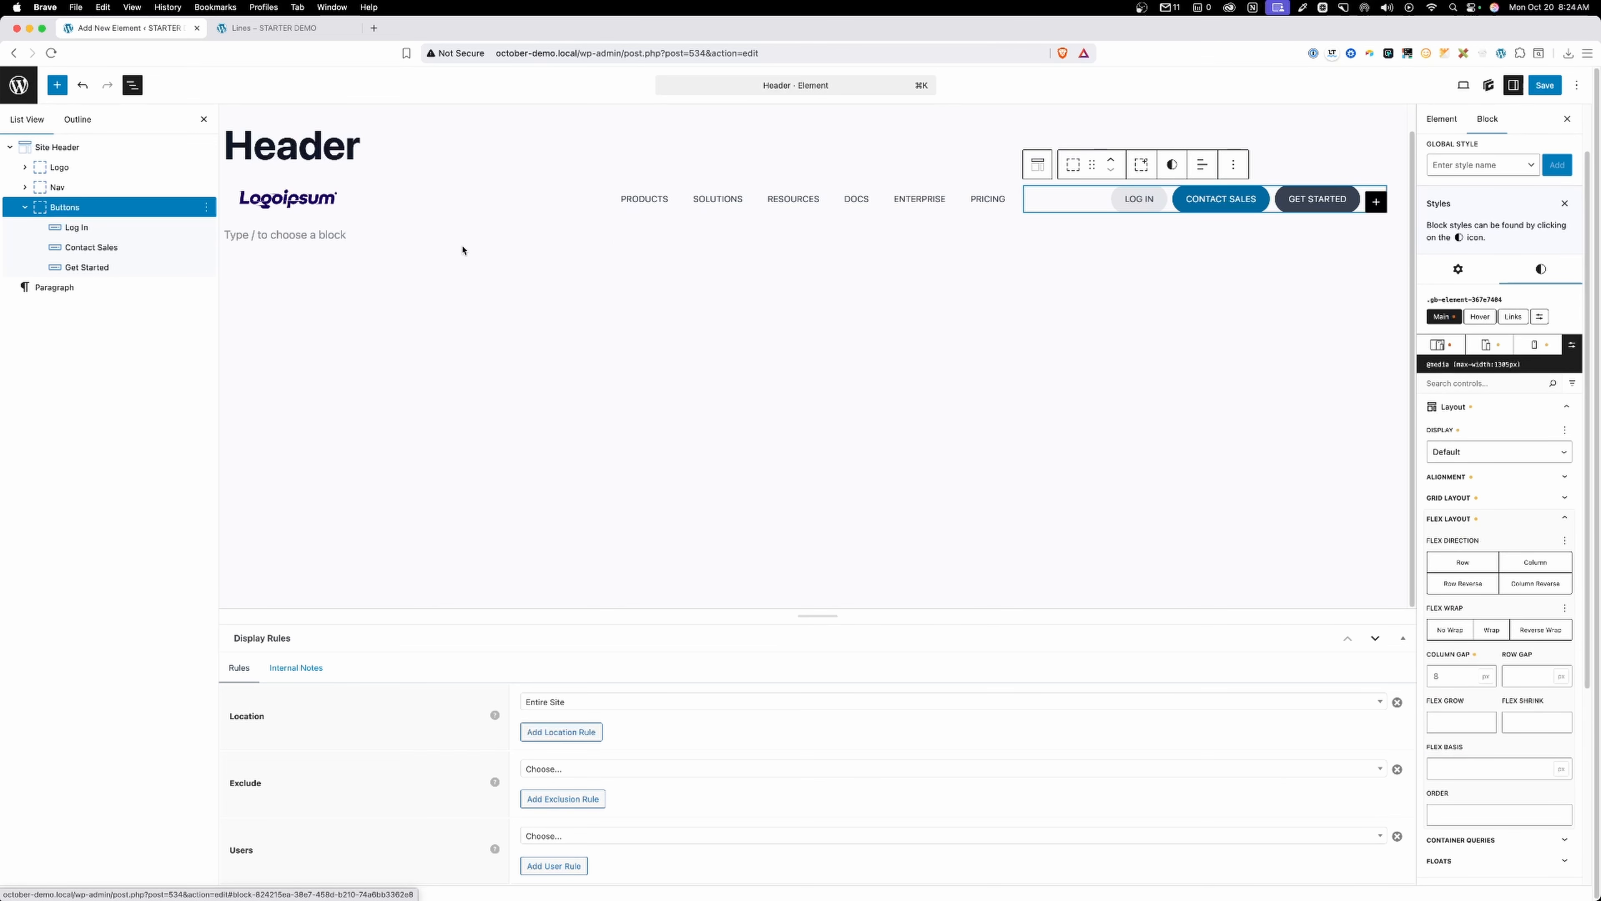
pyautogui.doubleClick(1451, 365)
pyautogui.moveTo(1460, 366); pyautogui.dragTo(1518, 365)
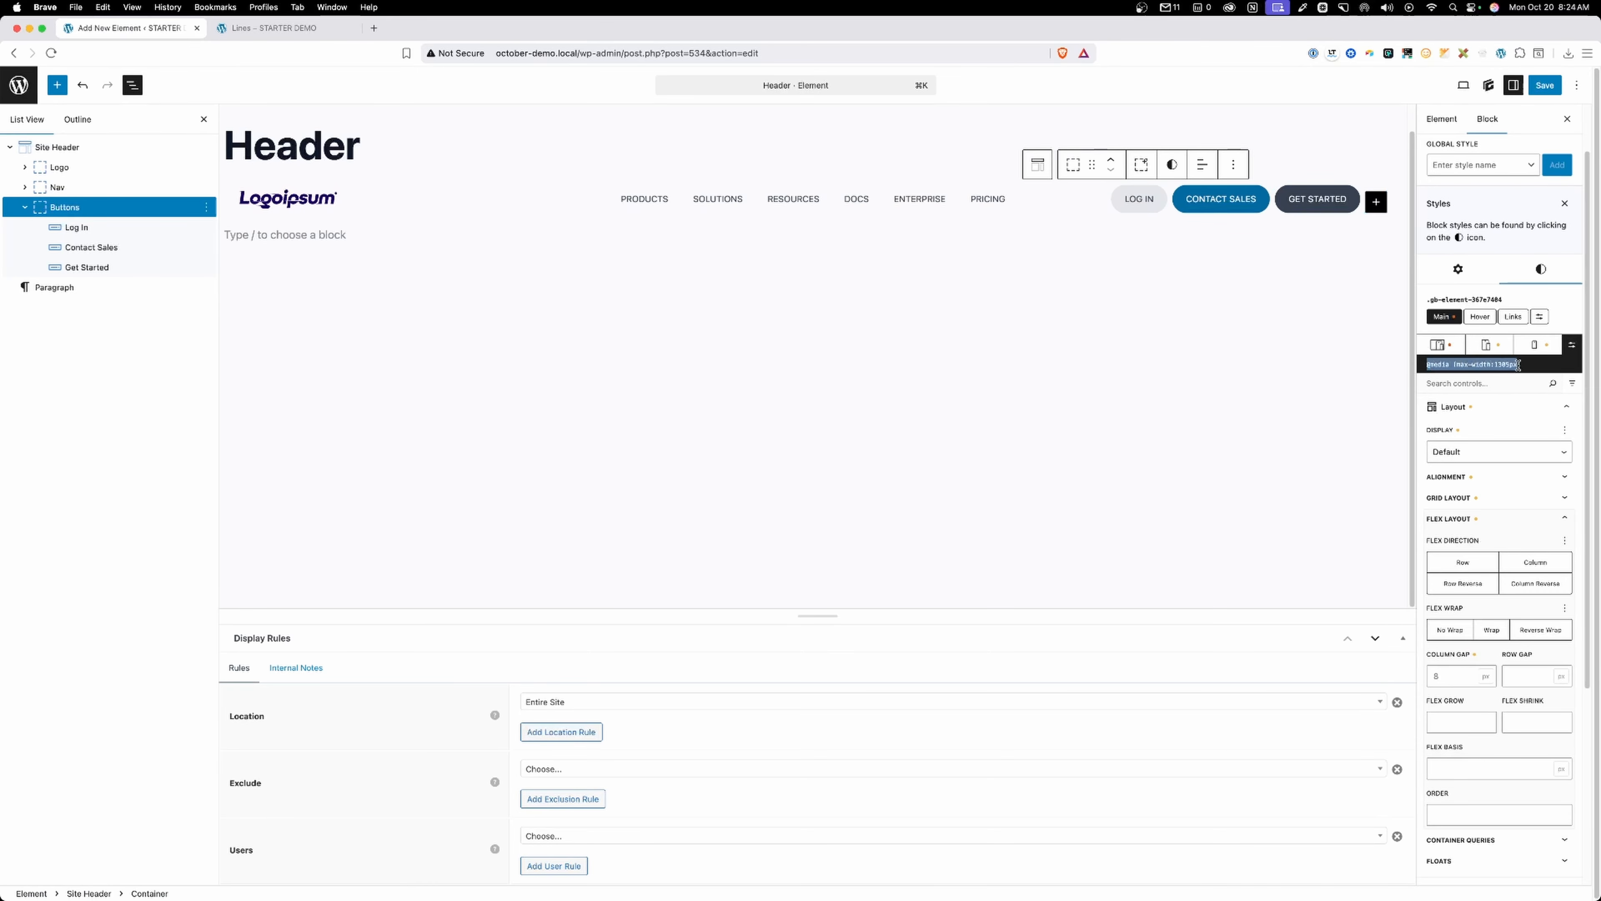
pyautogui.click(1519, 364)
pyautogui.click(1469, 407)
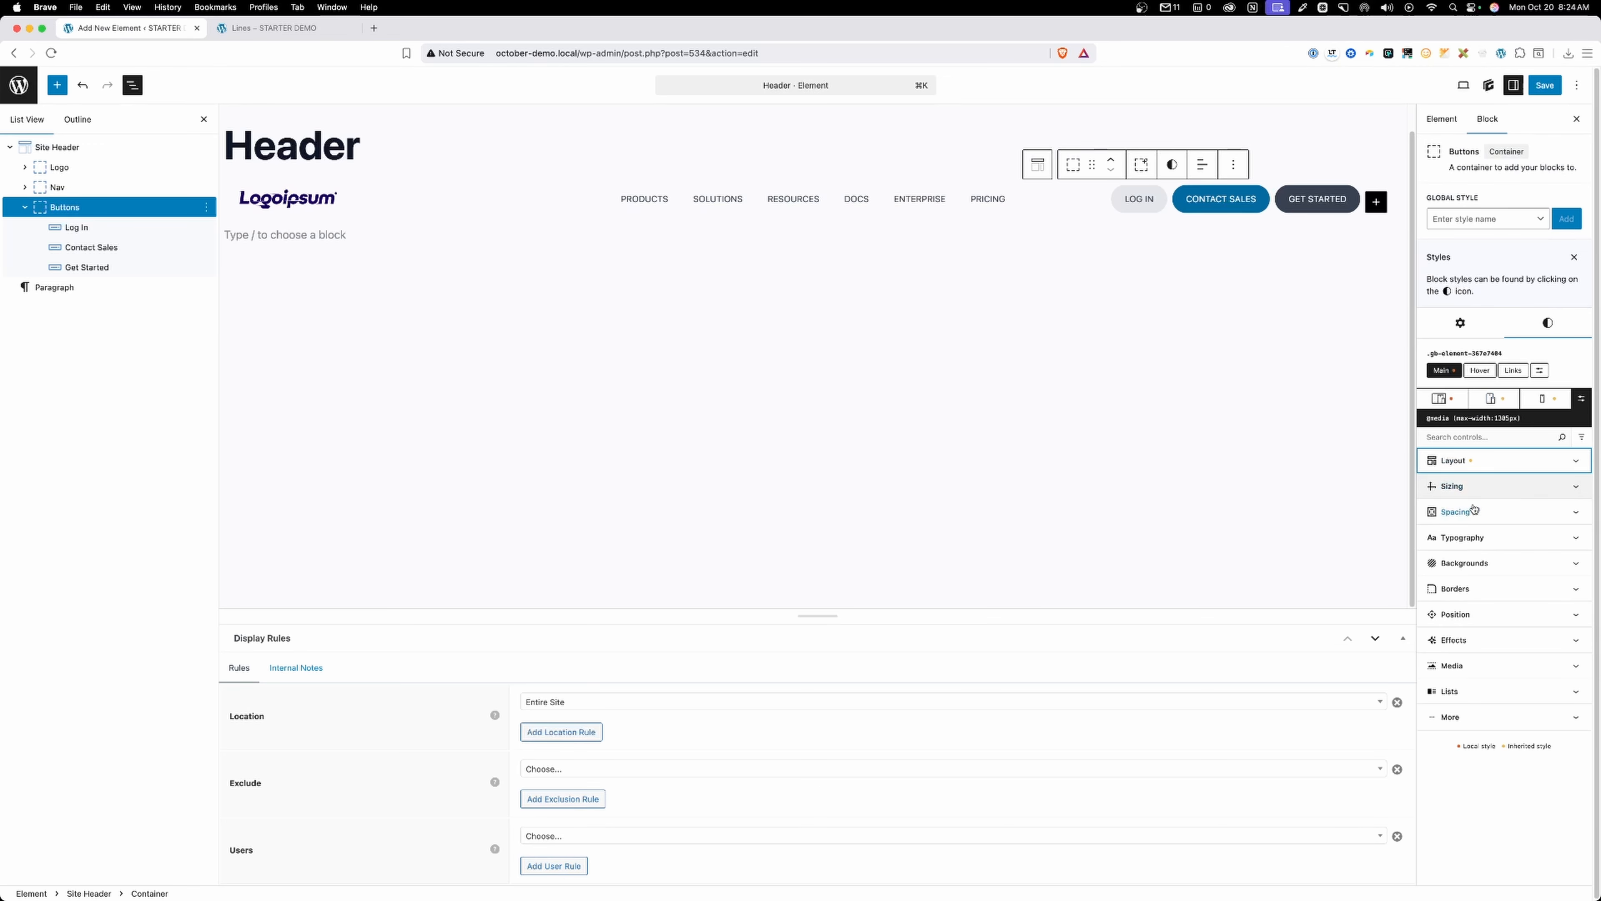
pyautogui.click(1456, 522)
pyautogui.click(1453, 721)
pyautogui.write('a')
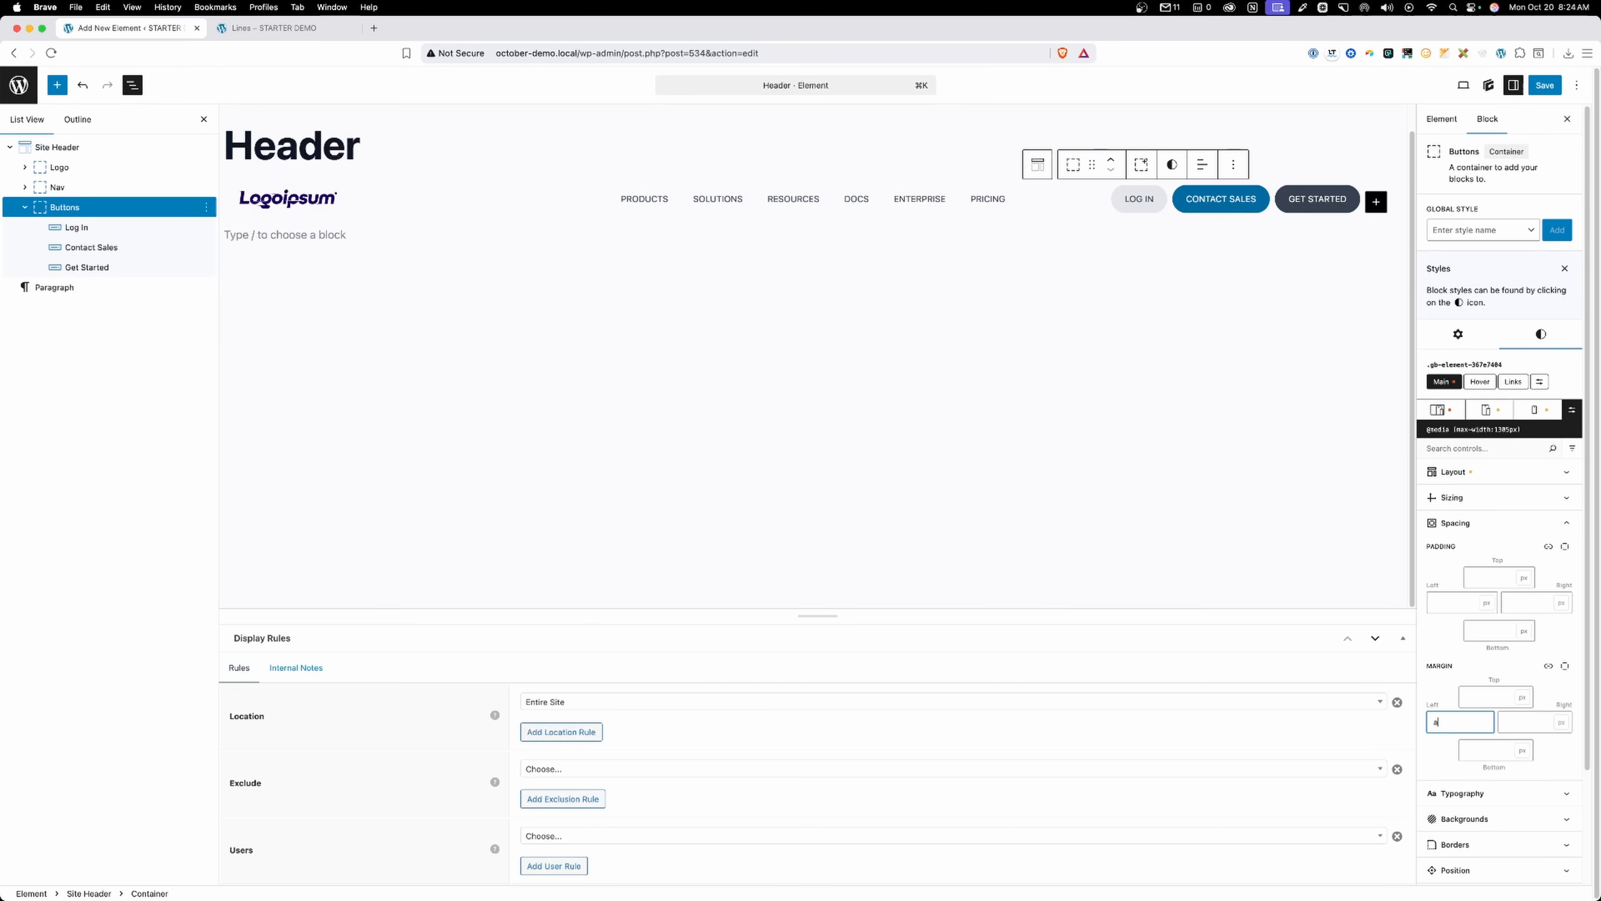
pyautogui.write('uto')
pyautogui.click(1545, 85)
# Check the updated header on the Lines page at preview widths of about 1313 px and 1288 px.
pyautogui.click(313, 35)
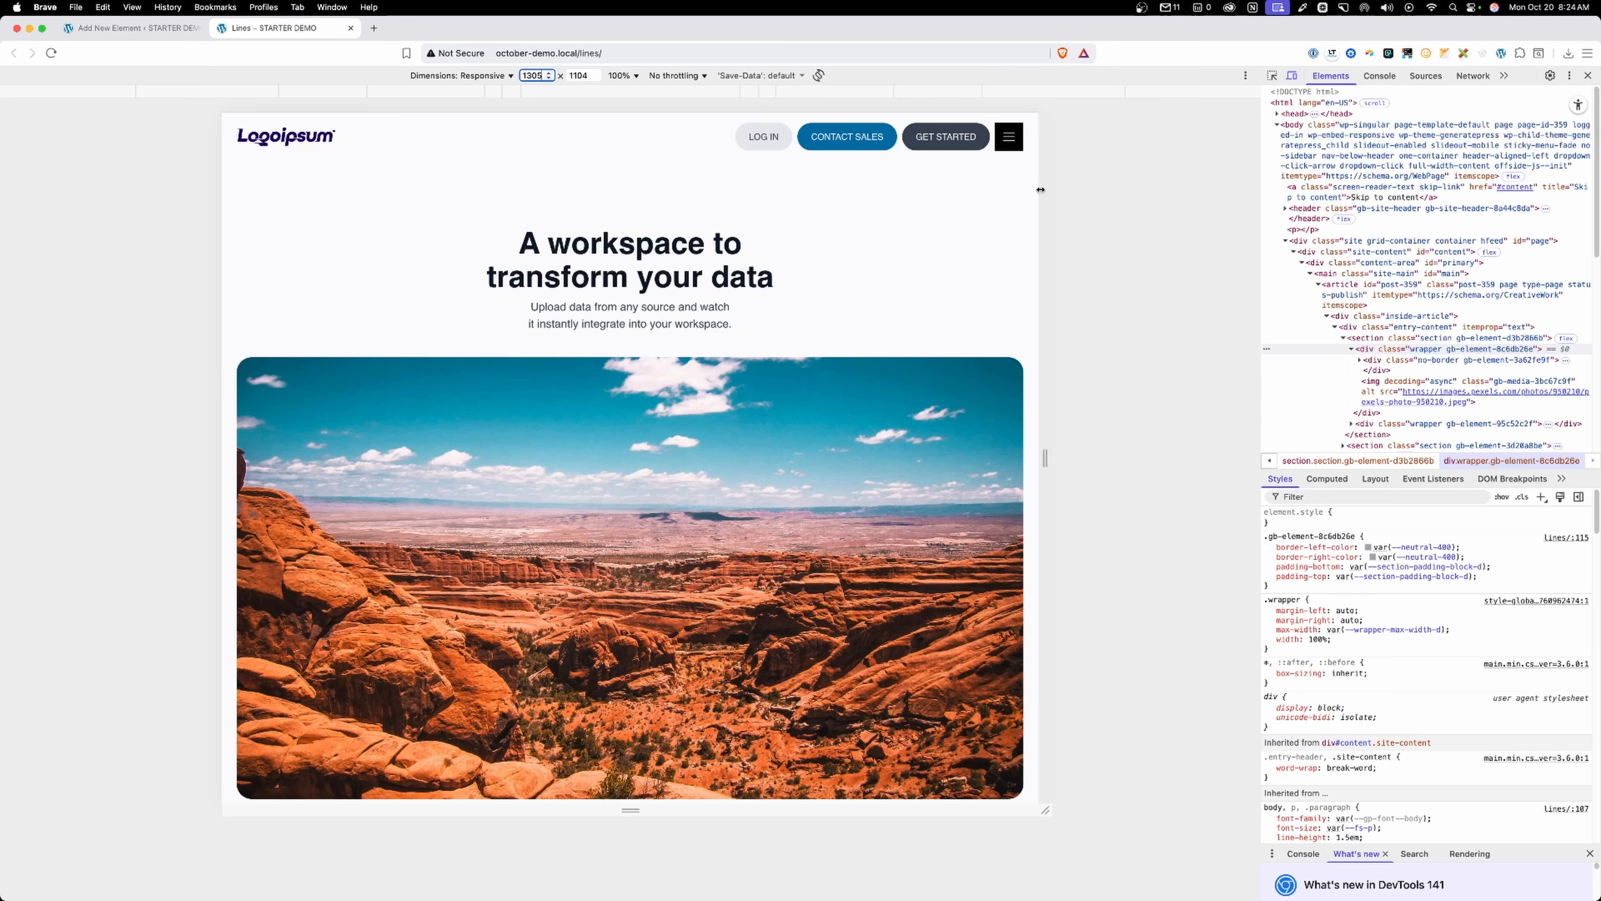
pyautogui.moveTo(1040, 190); pyautogui.dragTo(1050, 166)
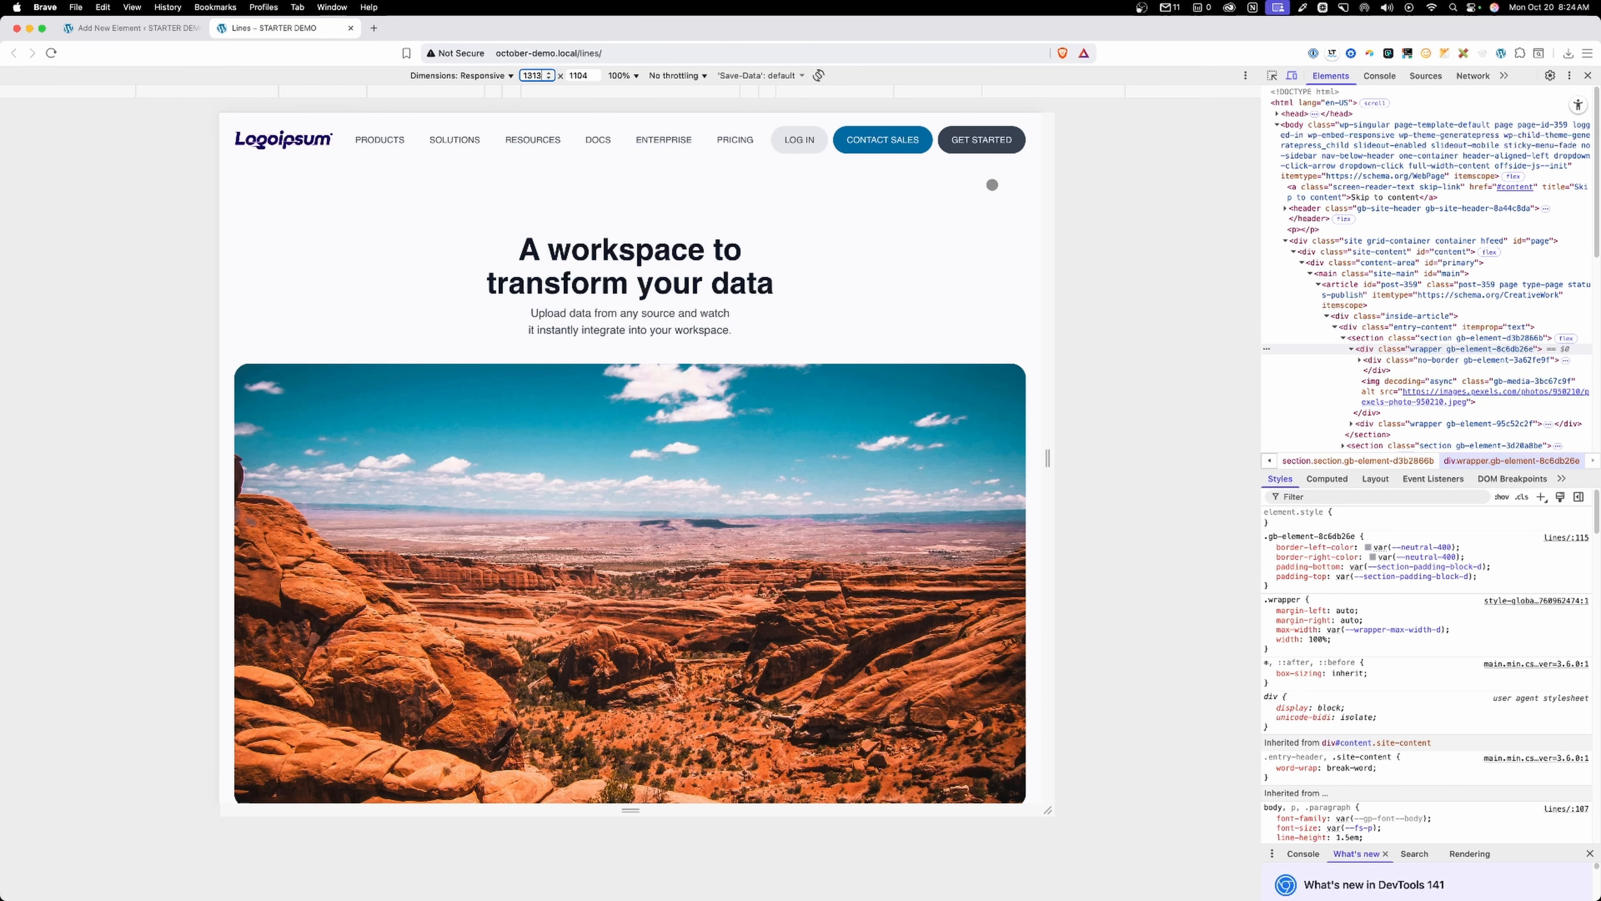
pyautogui.moveTo(1049, 182)
pyautogui.mouseDown()
pyautogui.moveTo(1028, 182)
pyautogui.moveTo(1048, 182)
pyautogui.moveTo(1037, 204)
pyautogui.mouseUp()
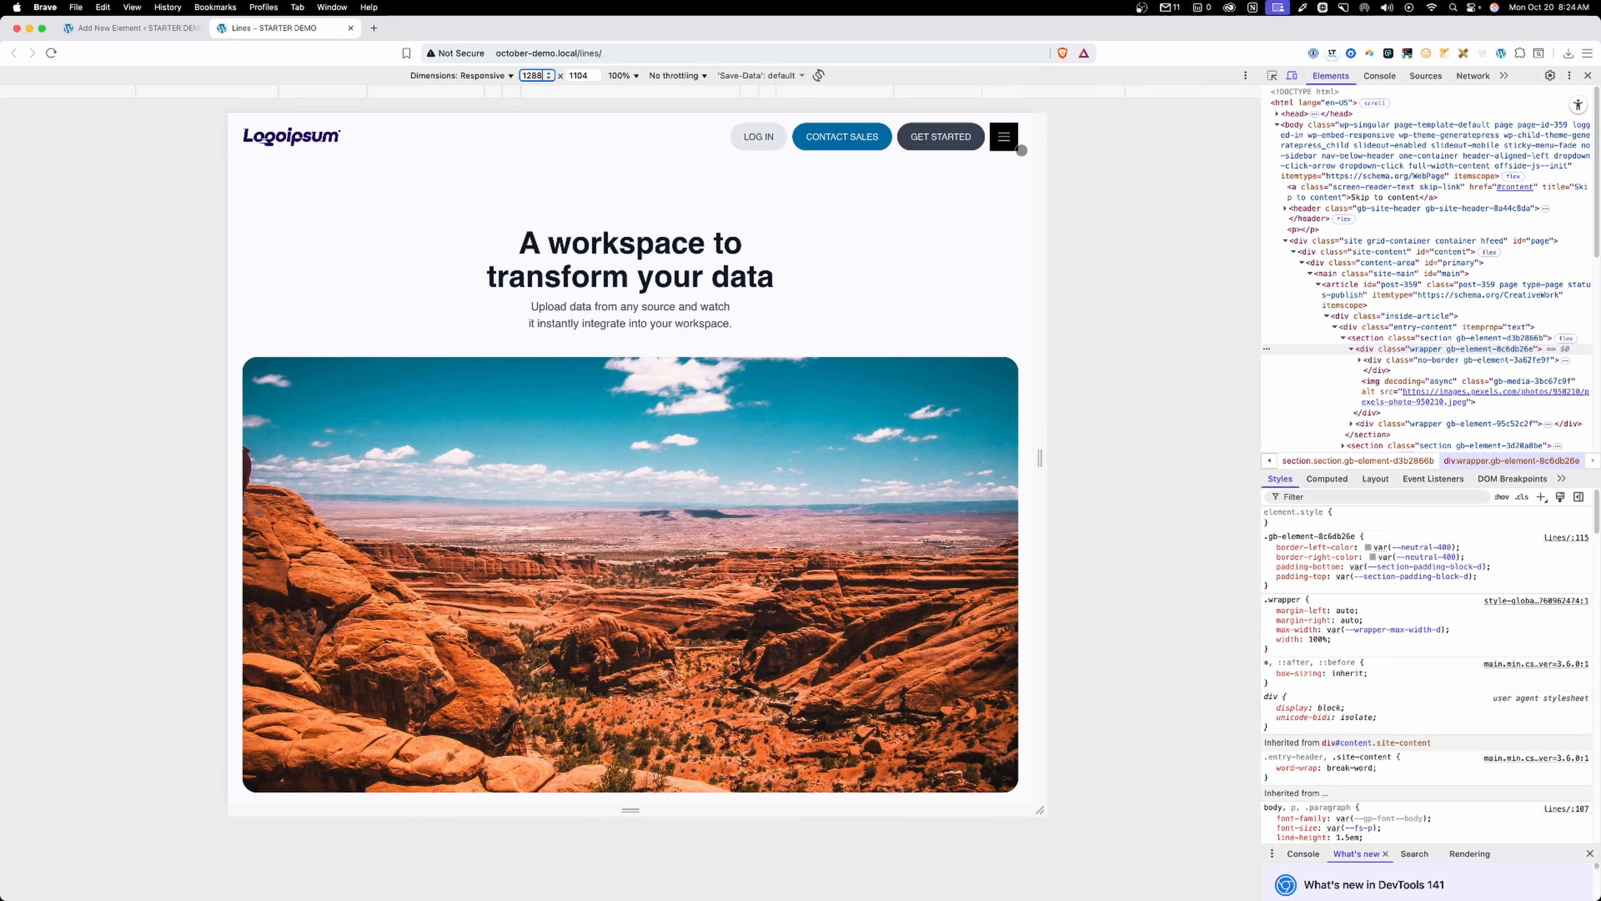
# Back in the Header element editor, make all three of the Menu Toggle's background state colours fully transparent.
pyautogui.click(82, 28)
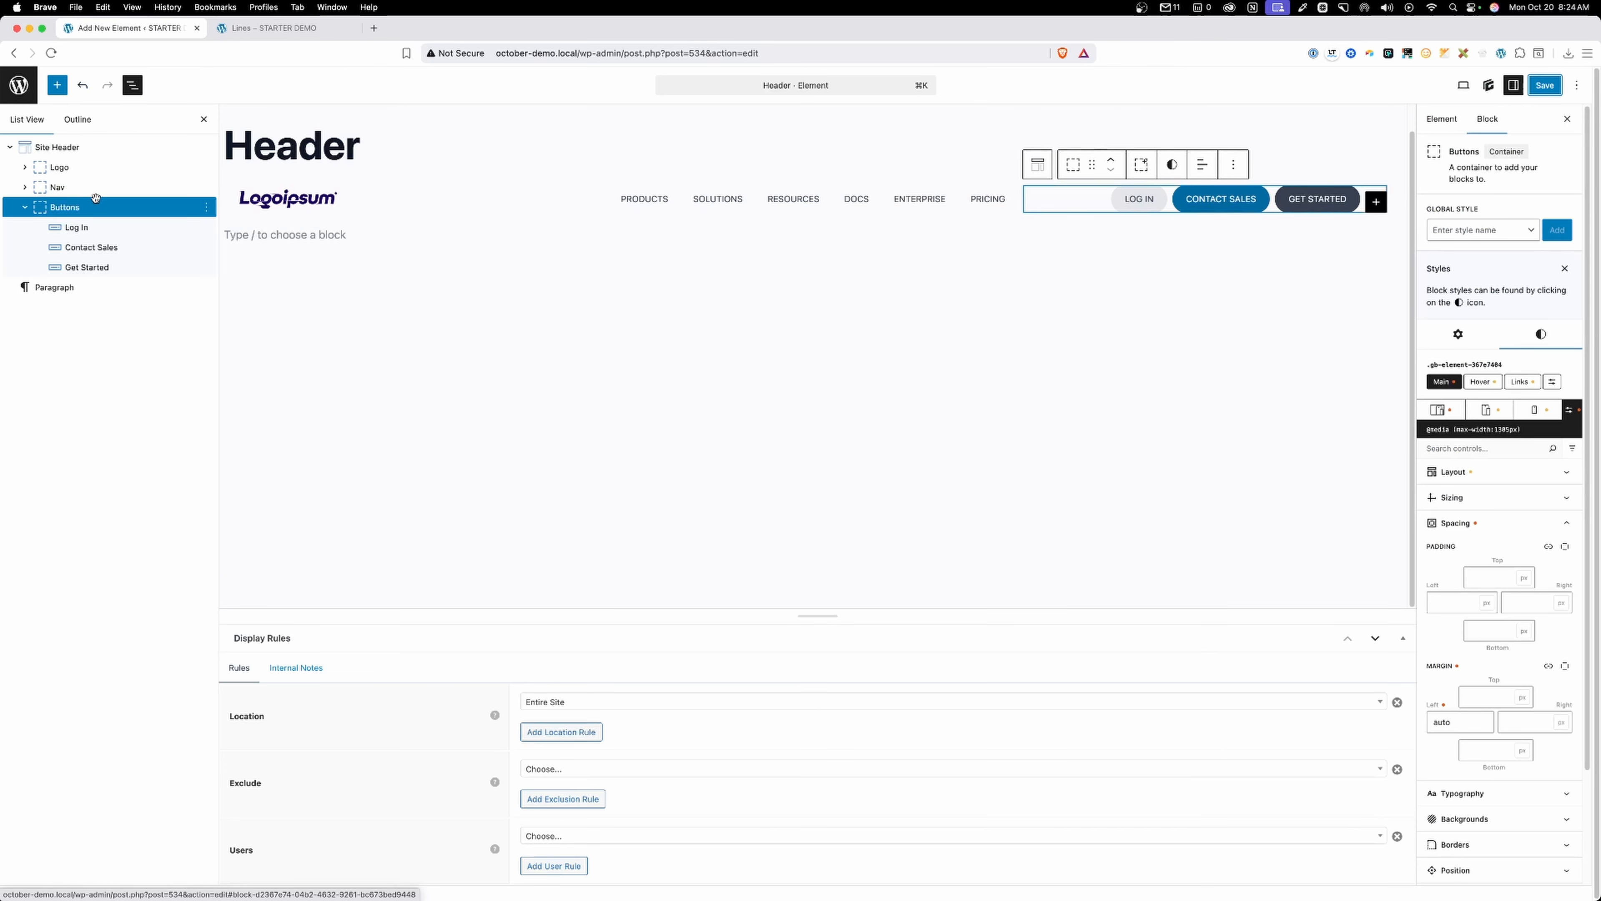
pyautogui.click(24, 190)
pyautogui.click(24, 187)
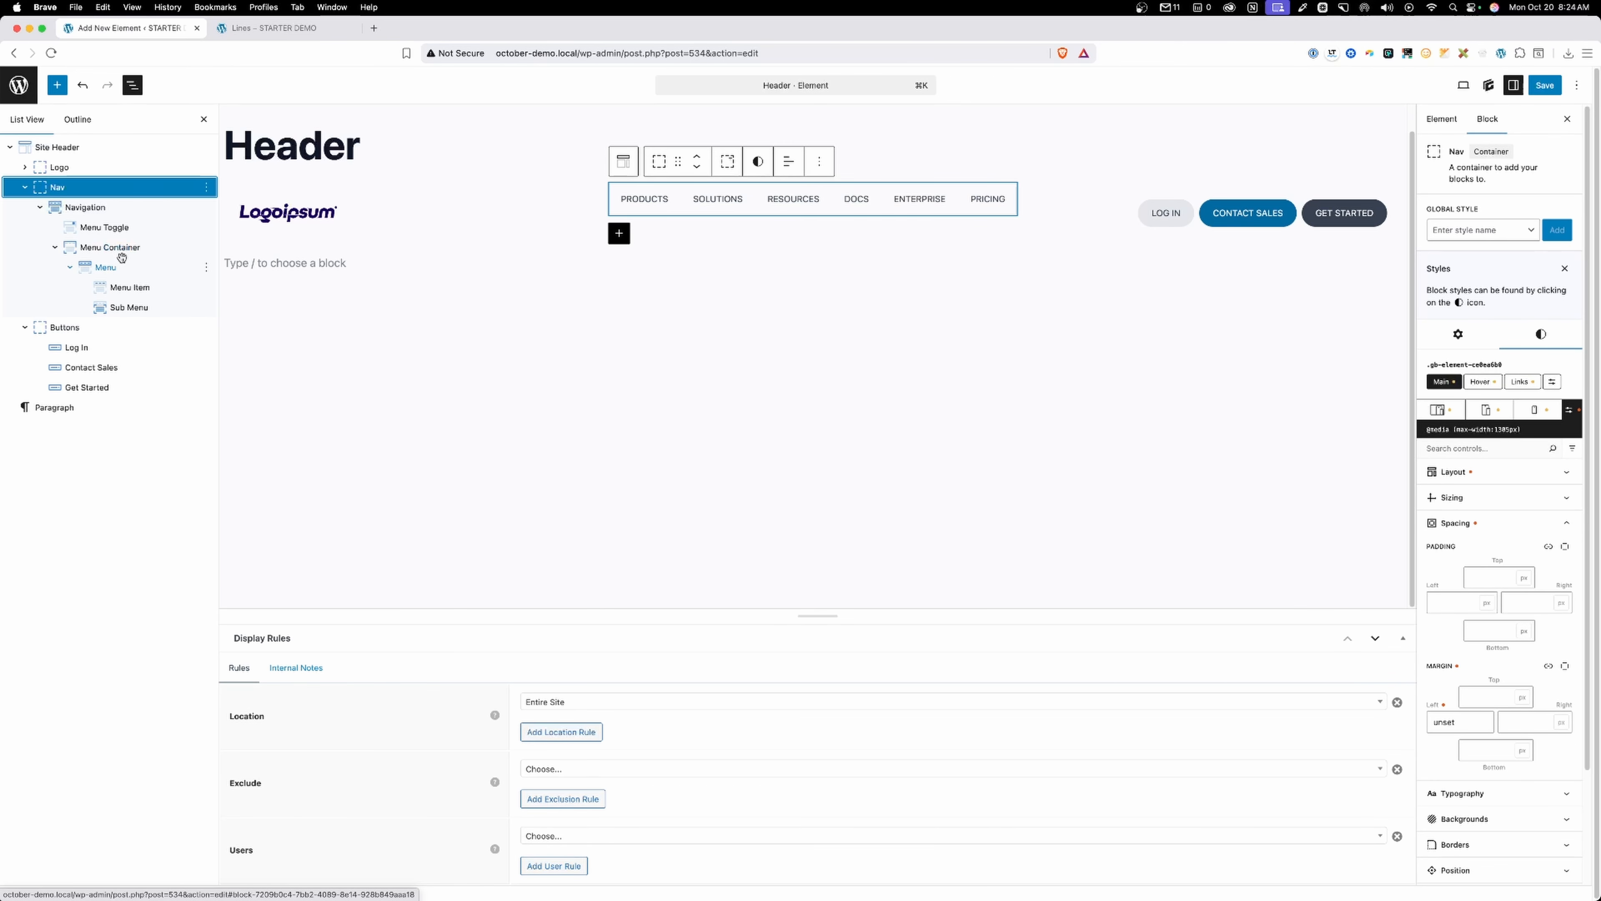
pyautogui.click(103, 229)
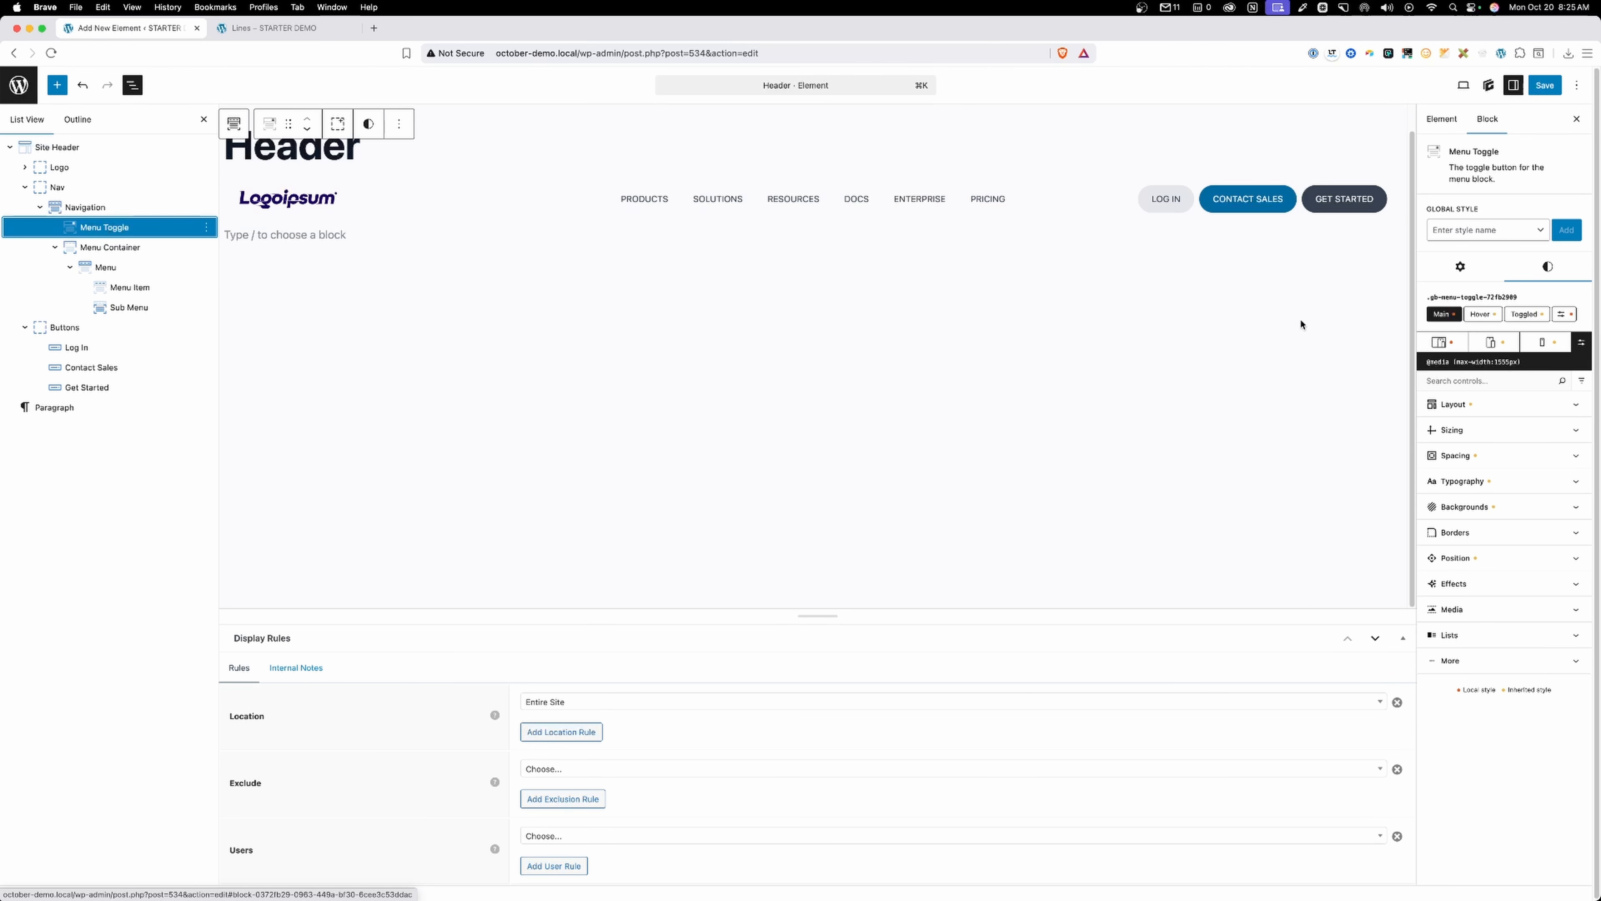
pyautogui.click(1476, 279)
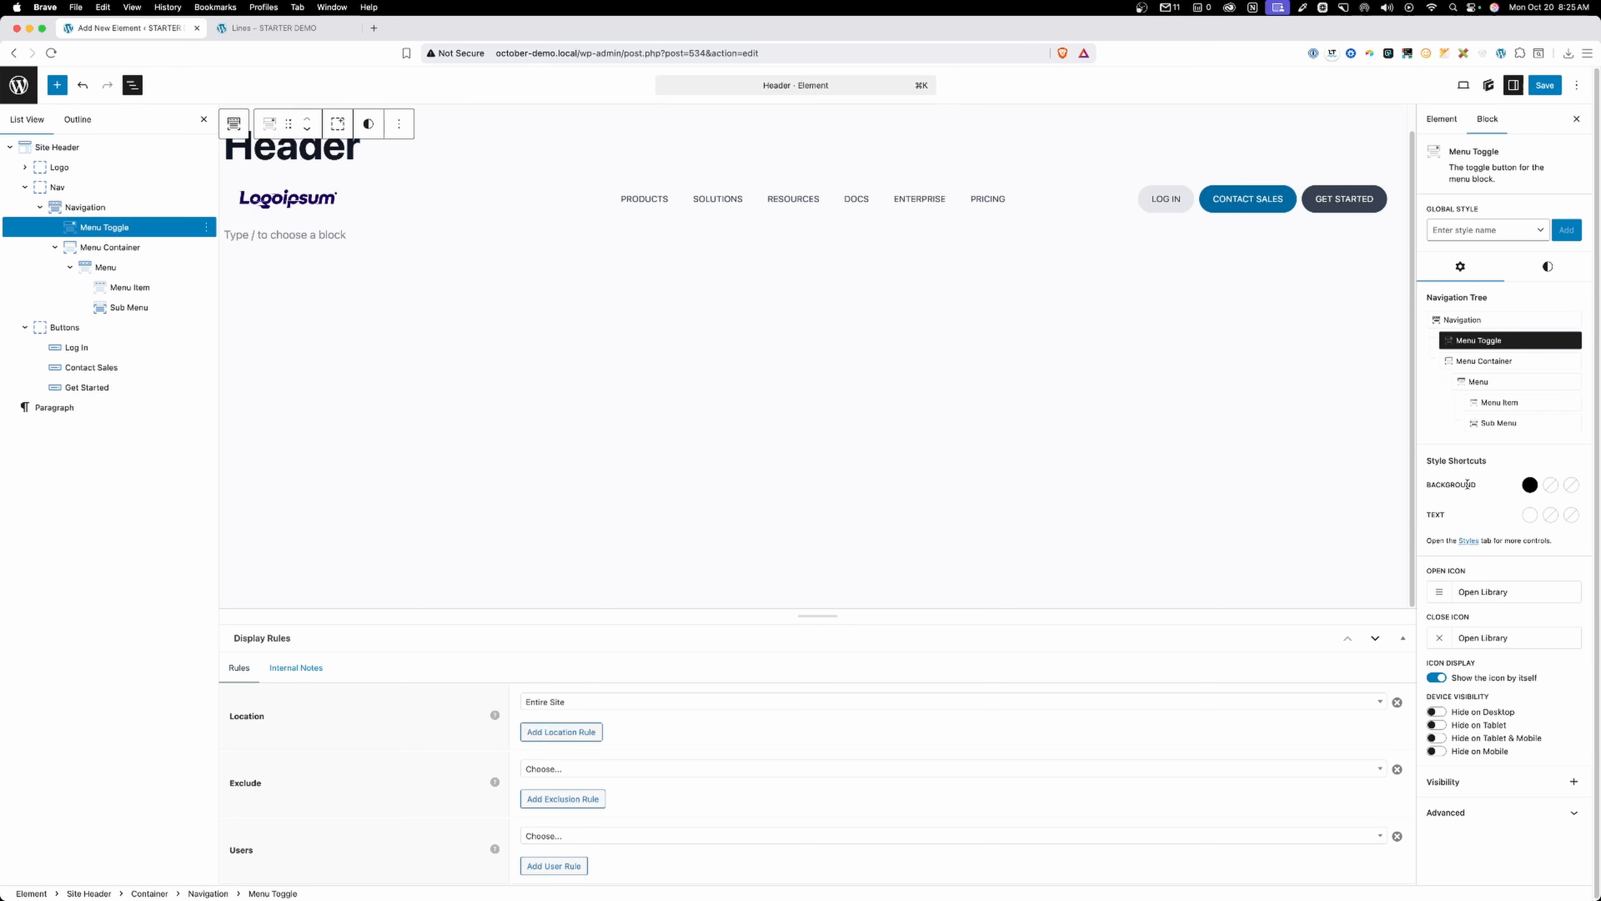
pyautogui.click(1530, 485)
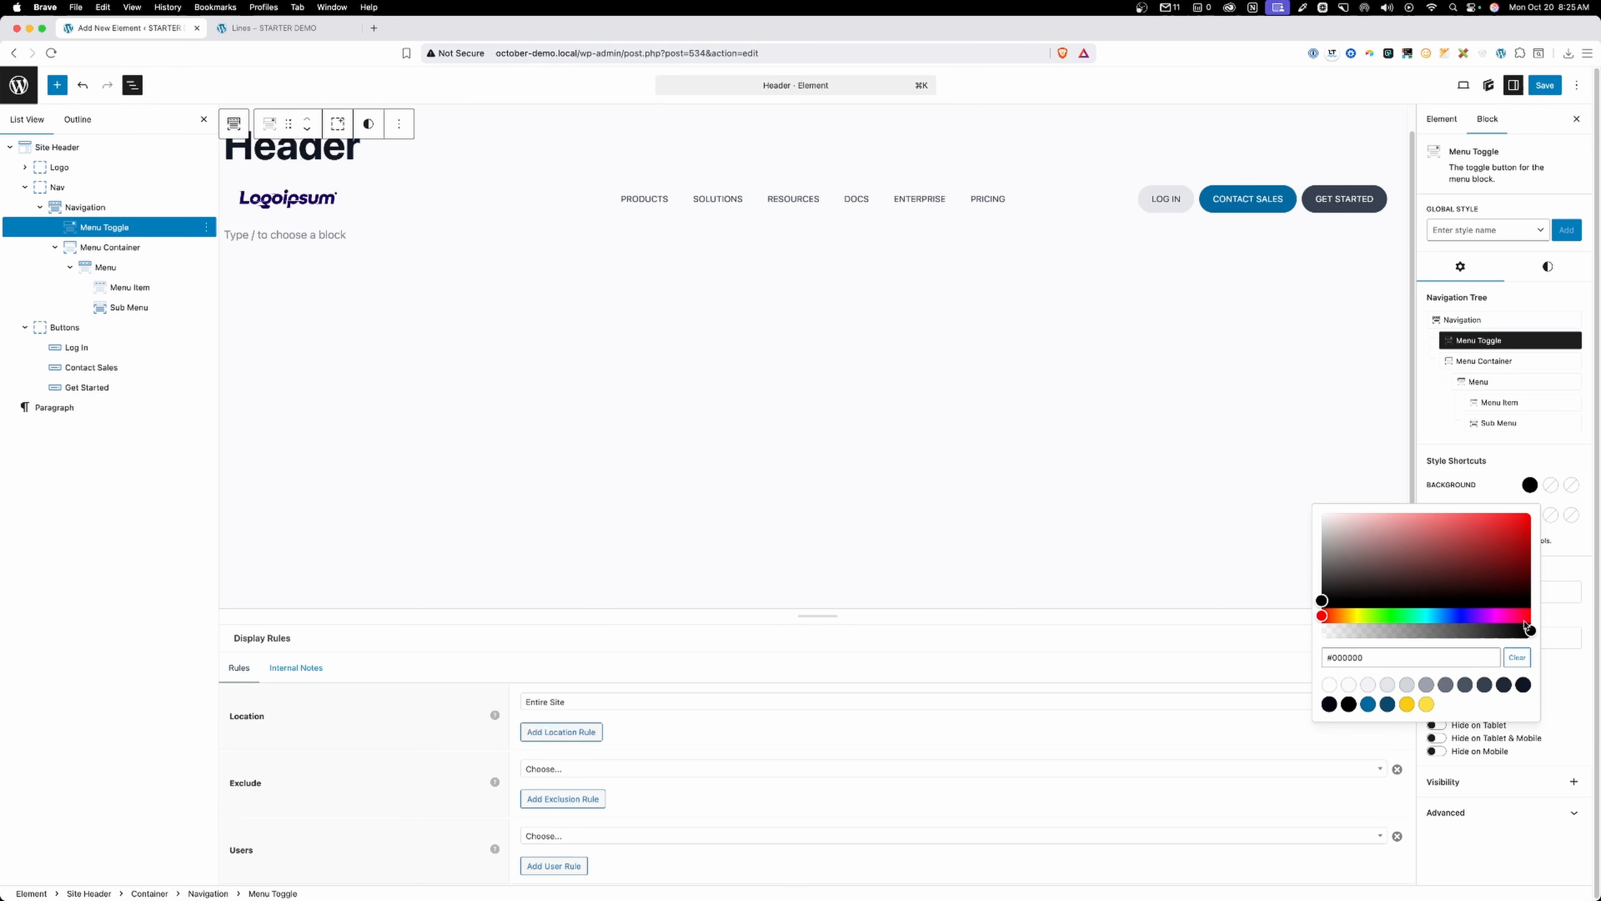
pyautogui.click(1550, 491)
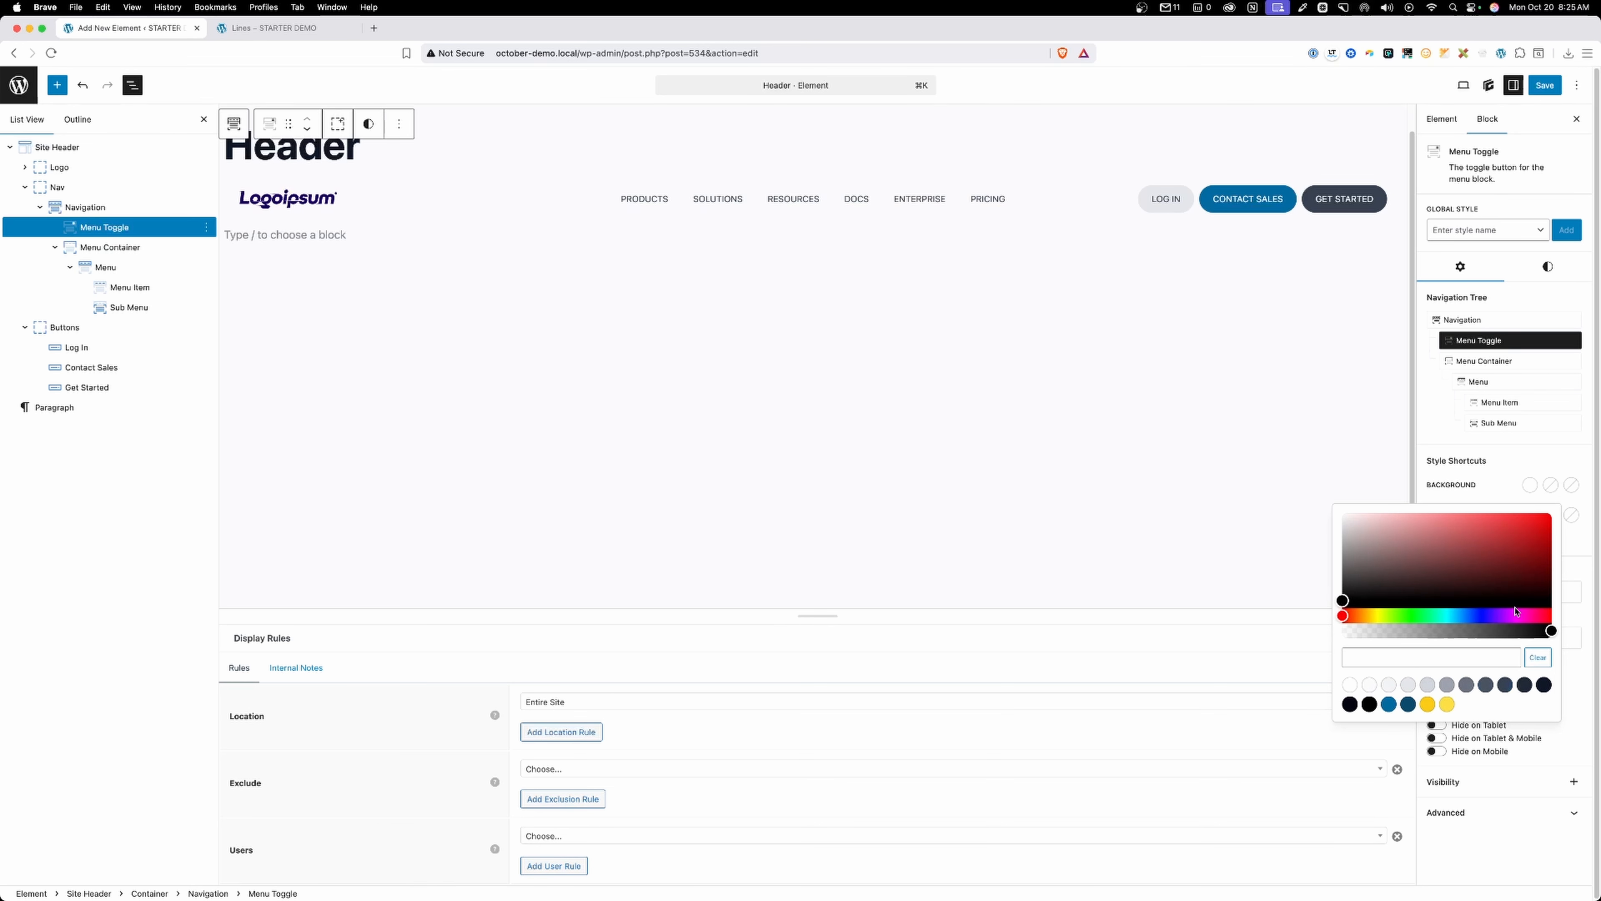
pyautogui.click(1568, 488)
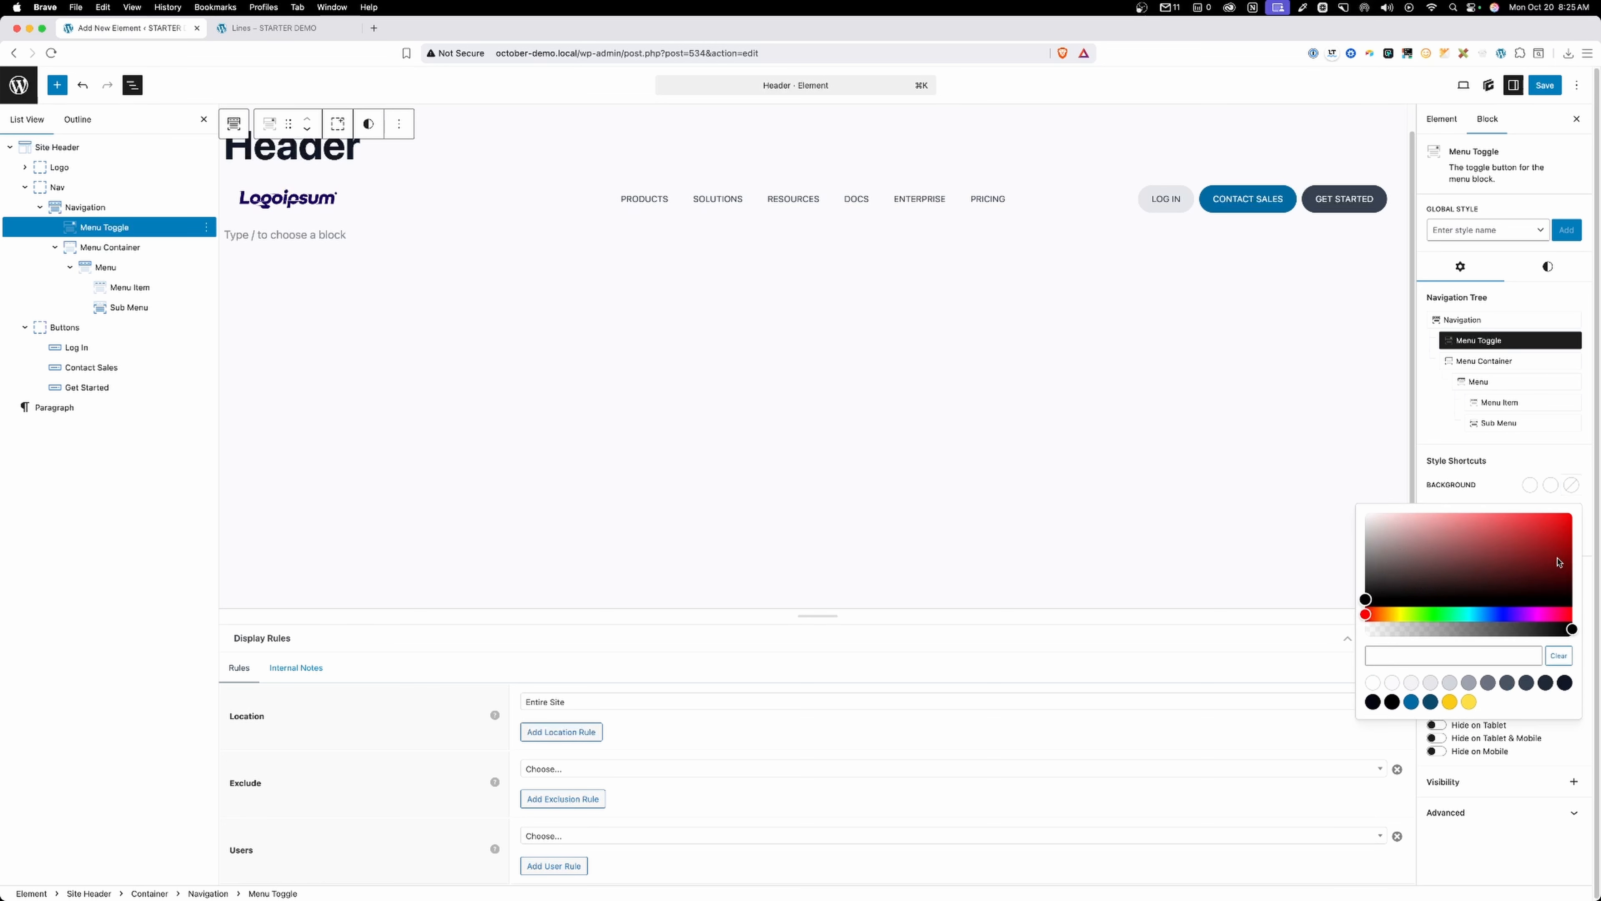
pyautogui.moveTo(1569, 634); pyautogui.dragTo(1364, 634)
pyautogui.click(1479, 491)
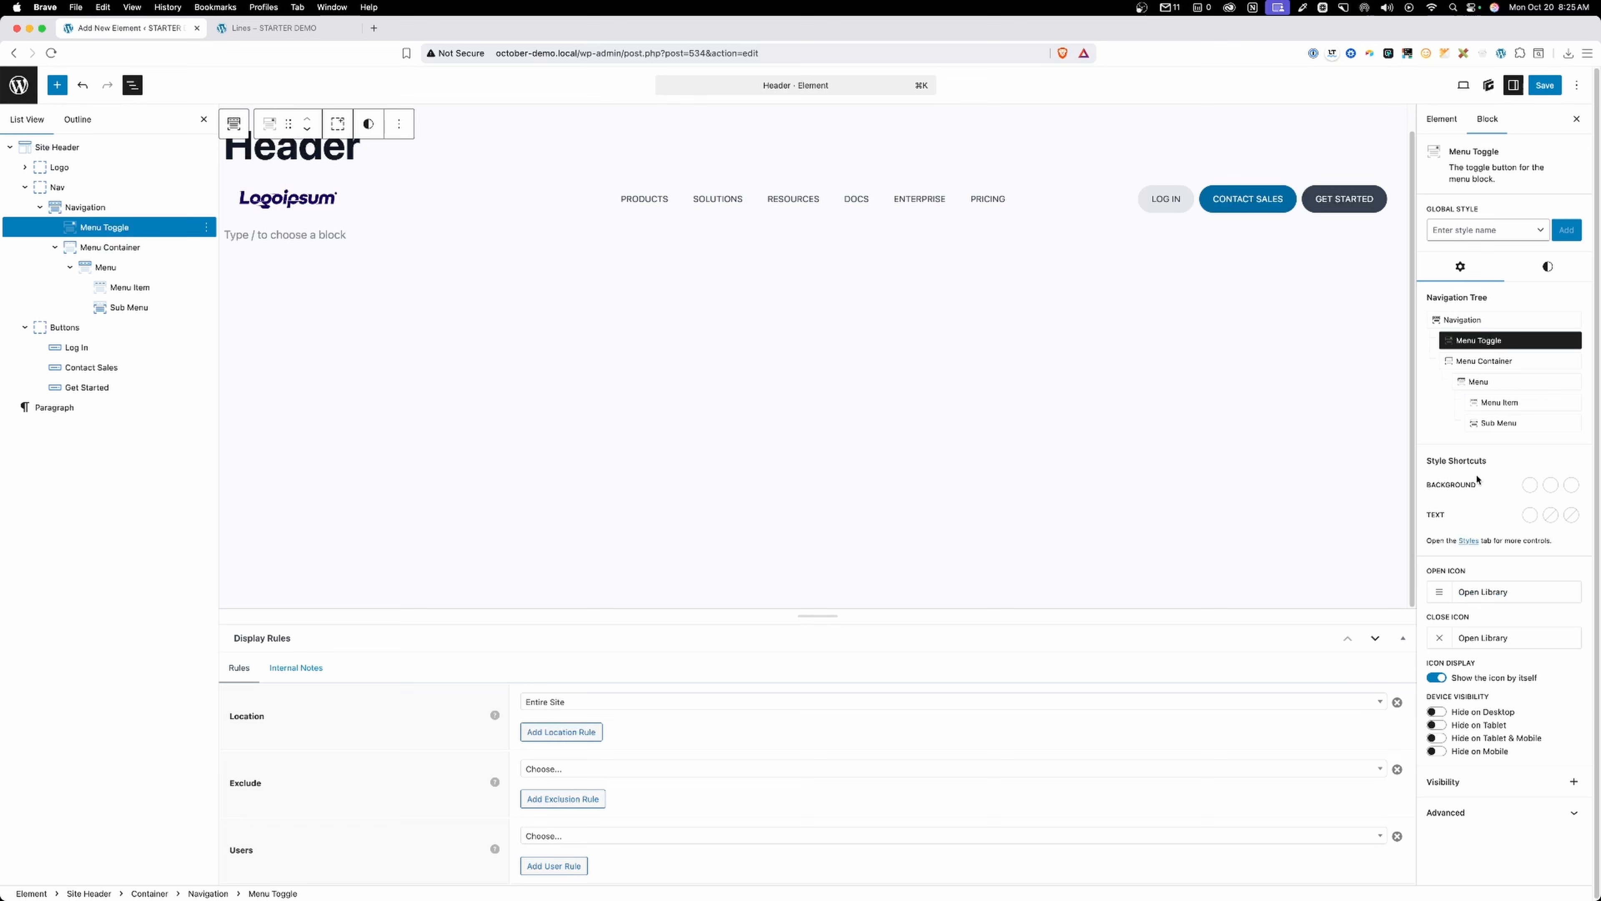
# Set the Menu Toggle's first text colour to neutral-700 and its other two text state colours to neutral-950.
pyautogui.click(1530, 514)
pyautogui.click(1485, 716)
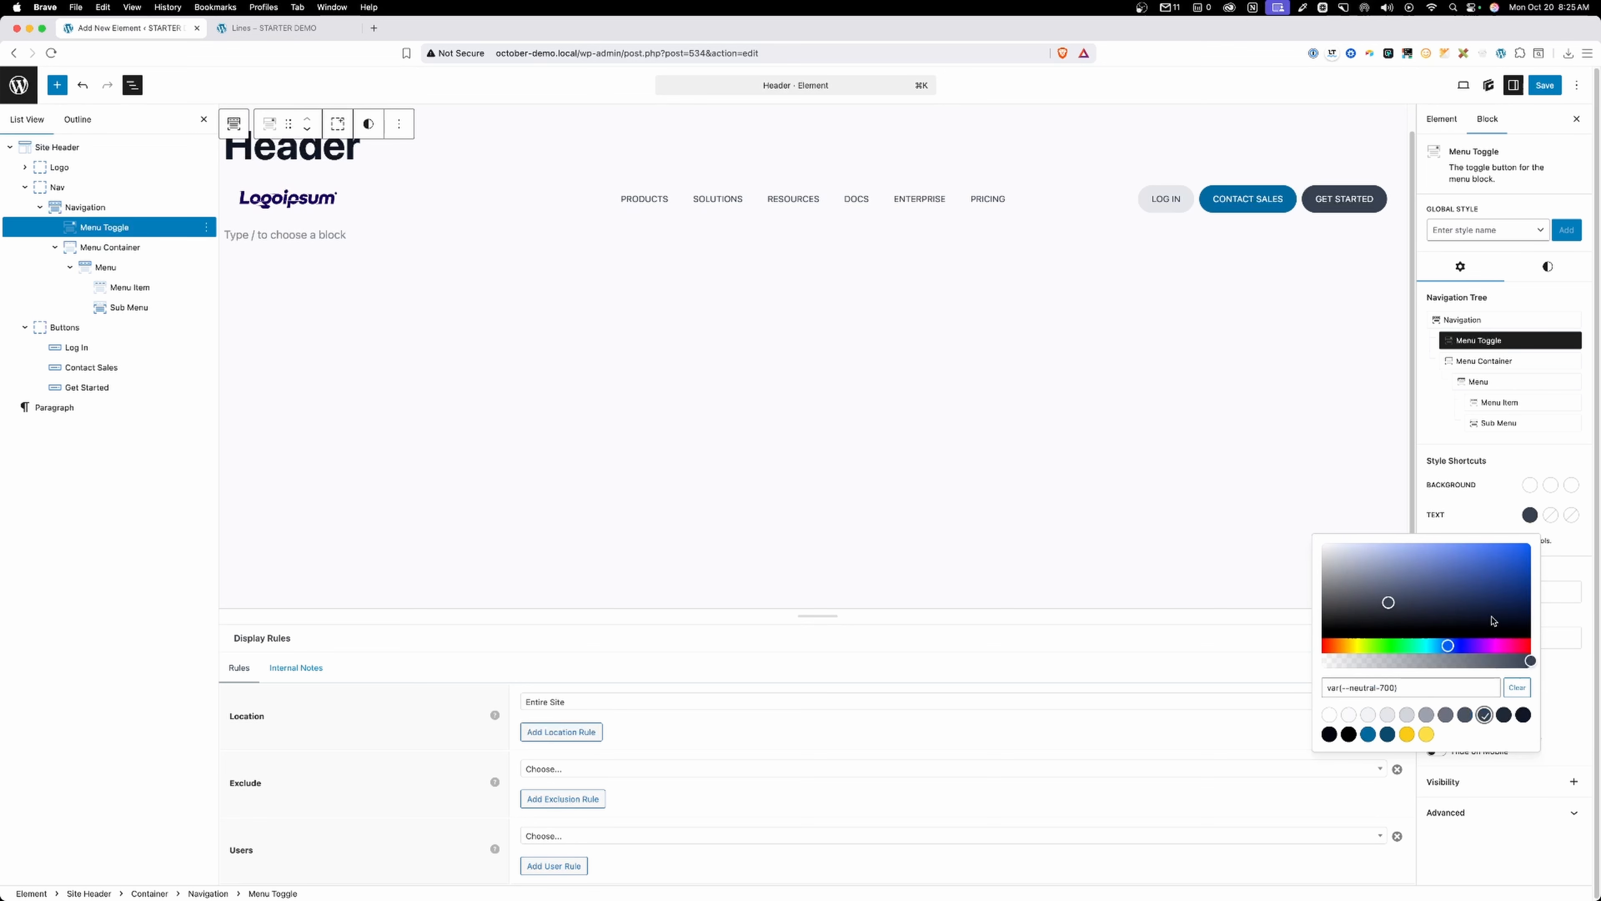
pyautogui.click(1556, 519)
pyautogui.click(1556, 519)
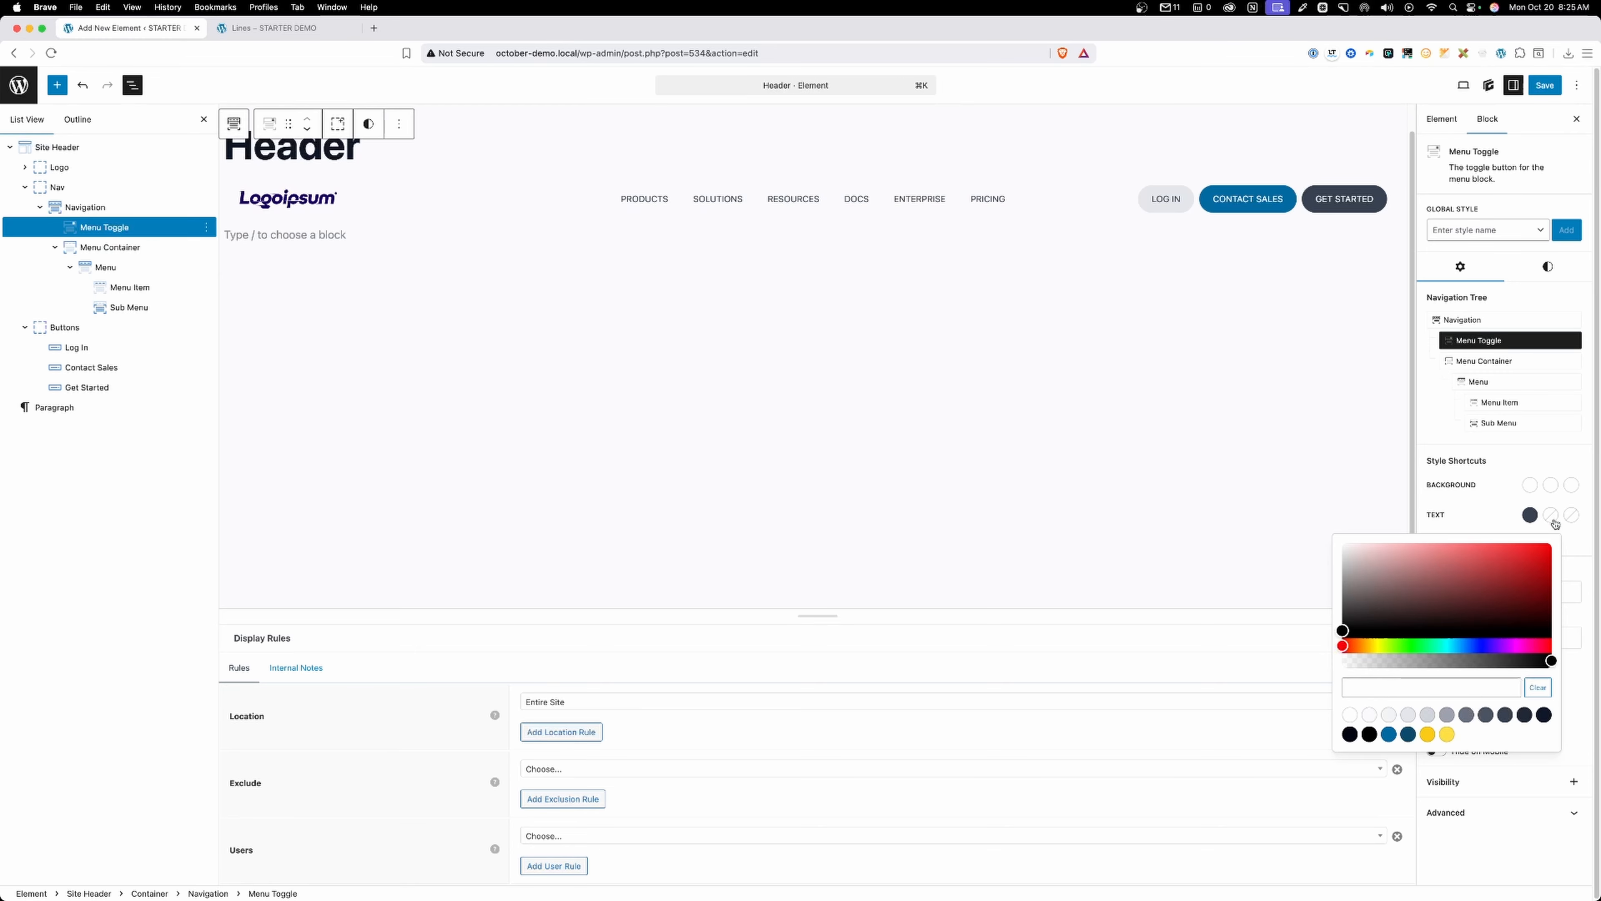
pyautogui.click(1350, 734)
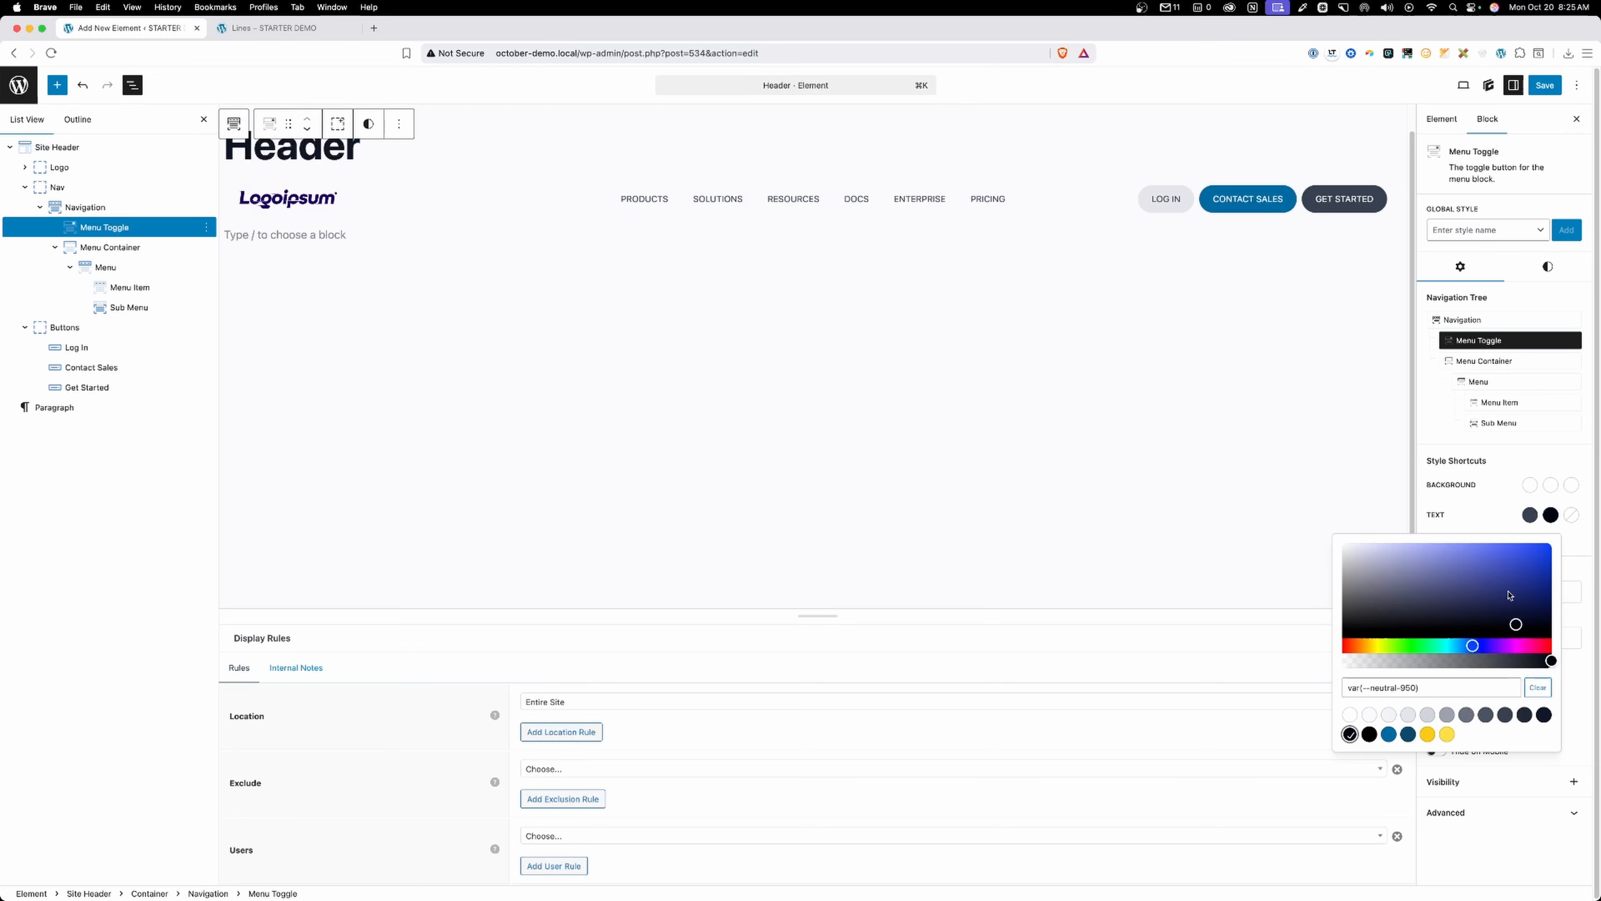
pyautogui.click(1572, 515)
pyautogui.click(1370, 735)
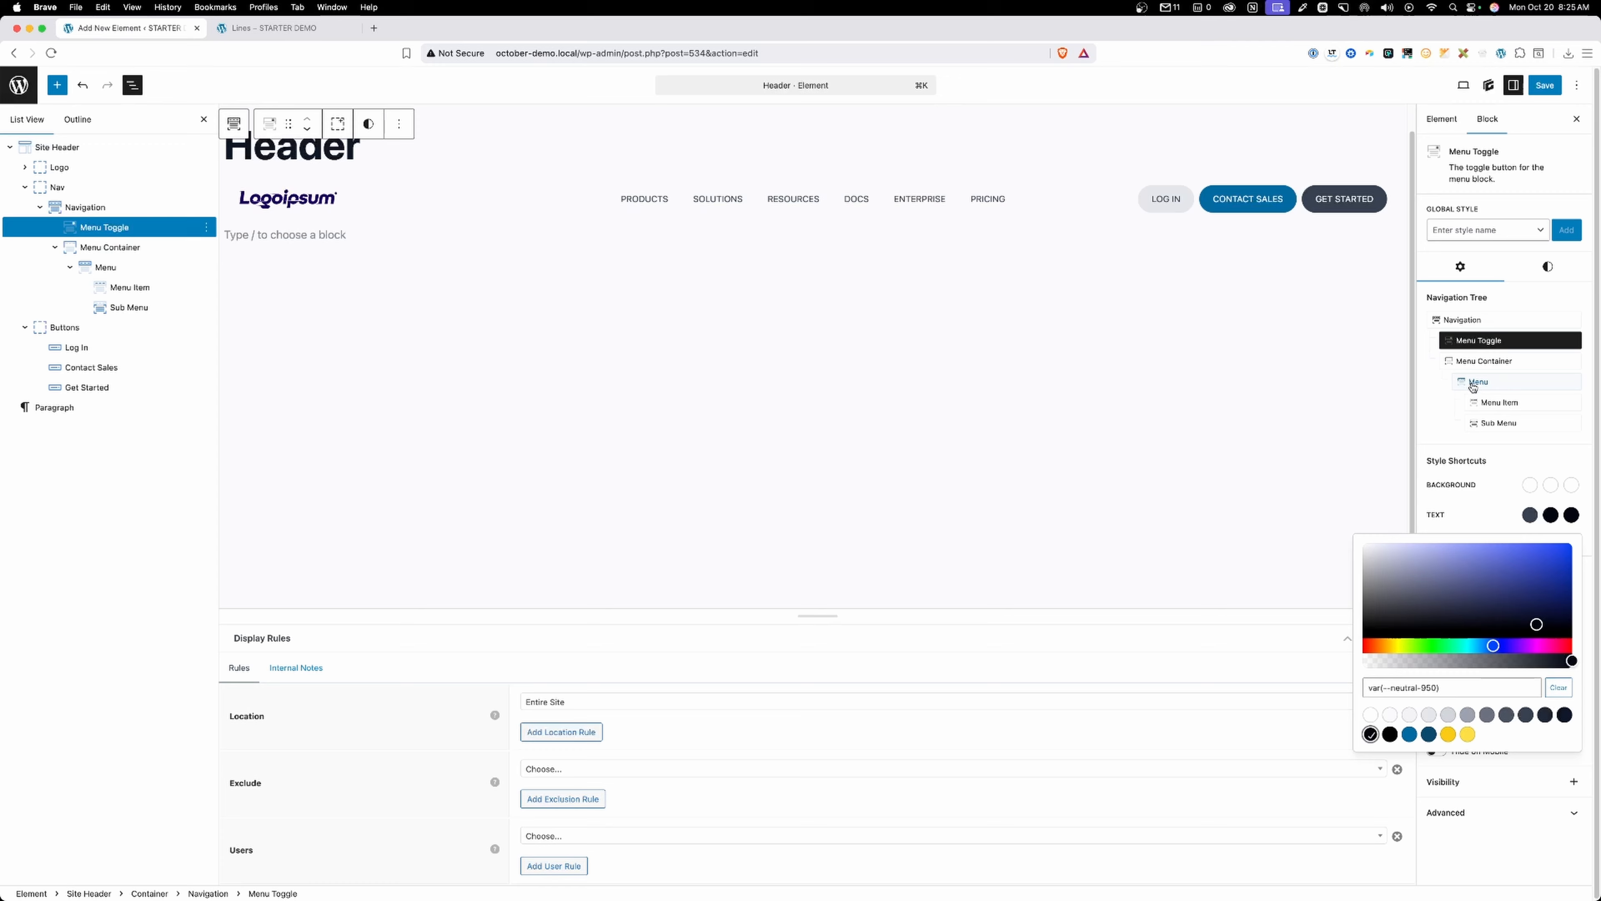
pyautogui.click(1482, 503)
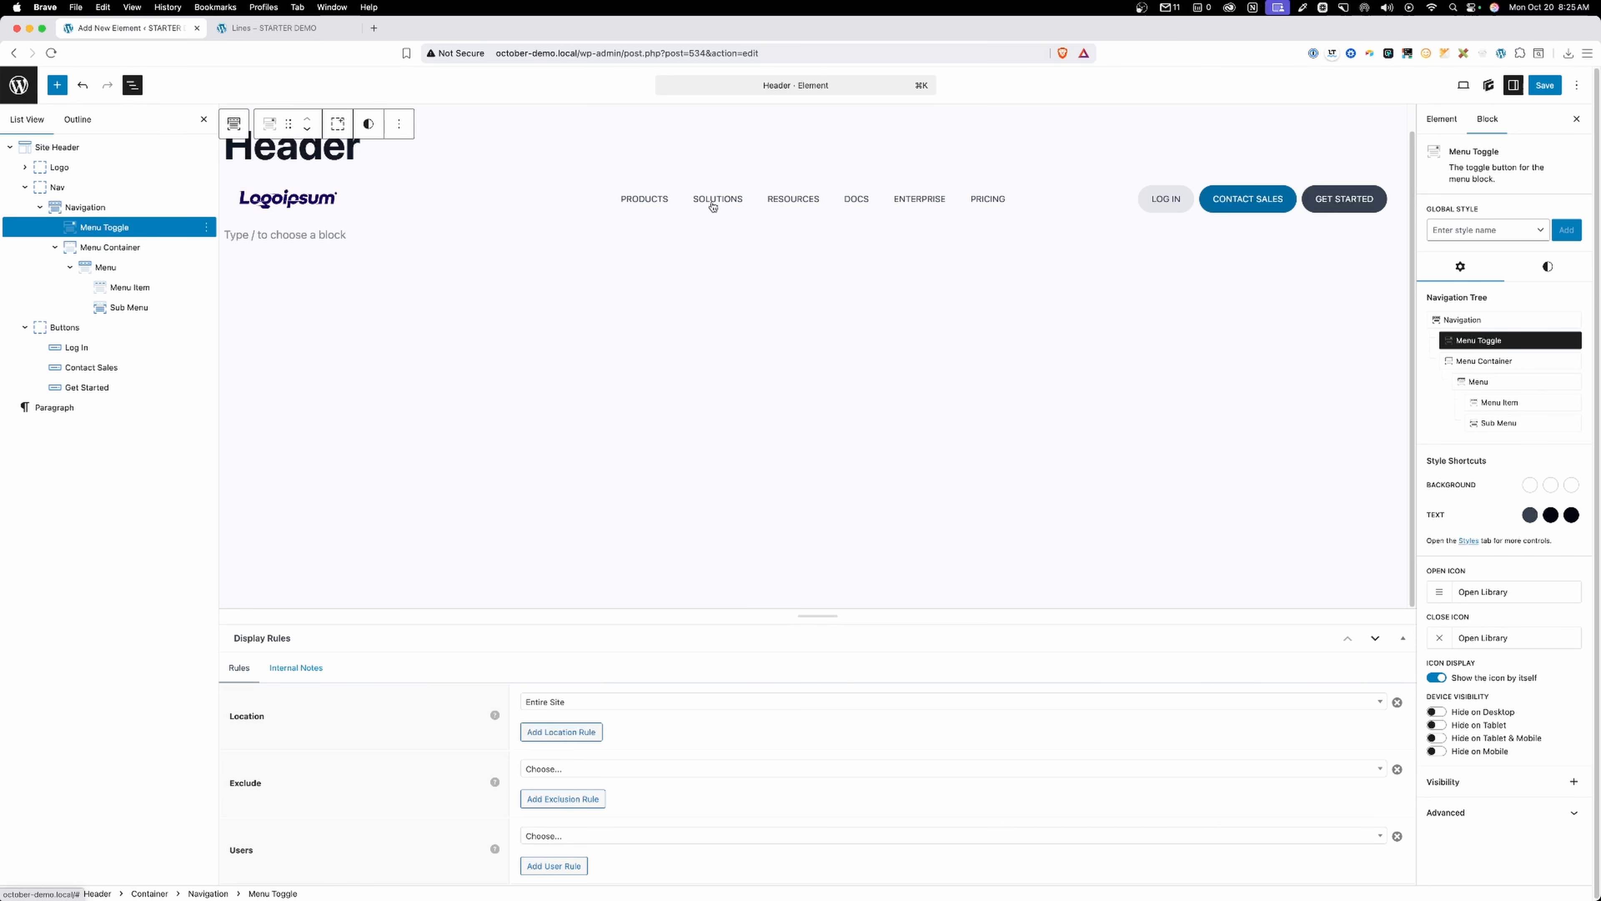
# Give the Menu Item a dark neutral first text colour and neutral-950 for its other two states, and save the element.
pyautogui.click(157, 287)
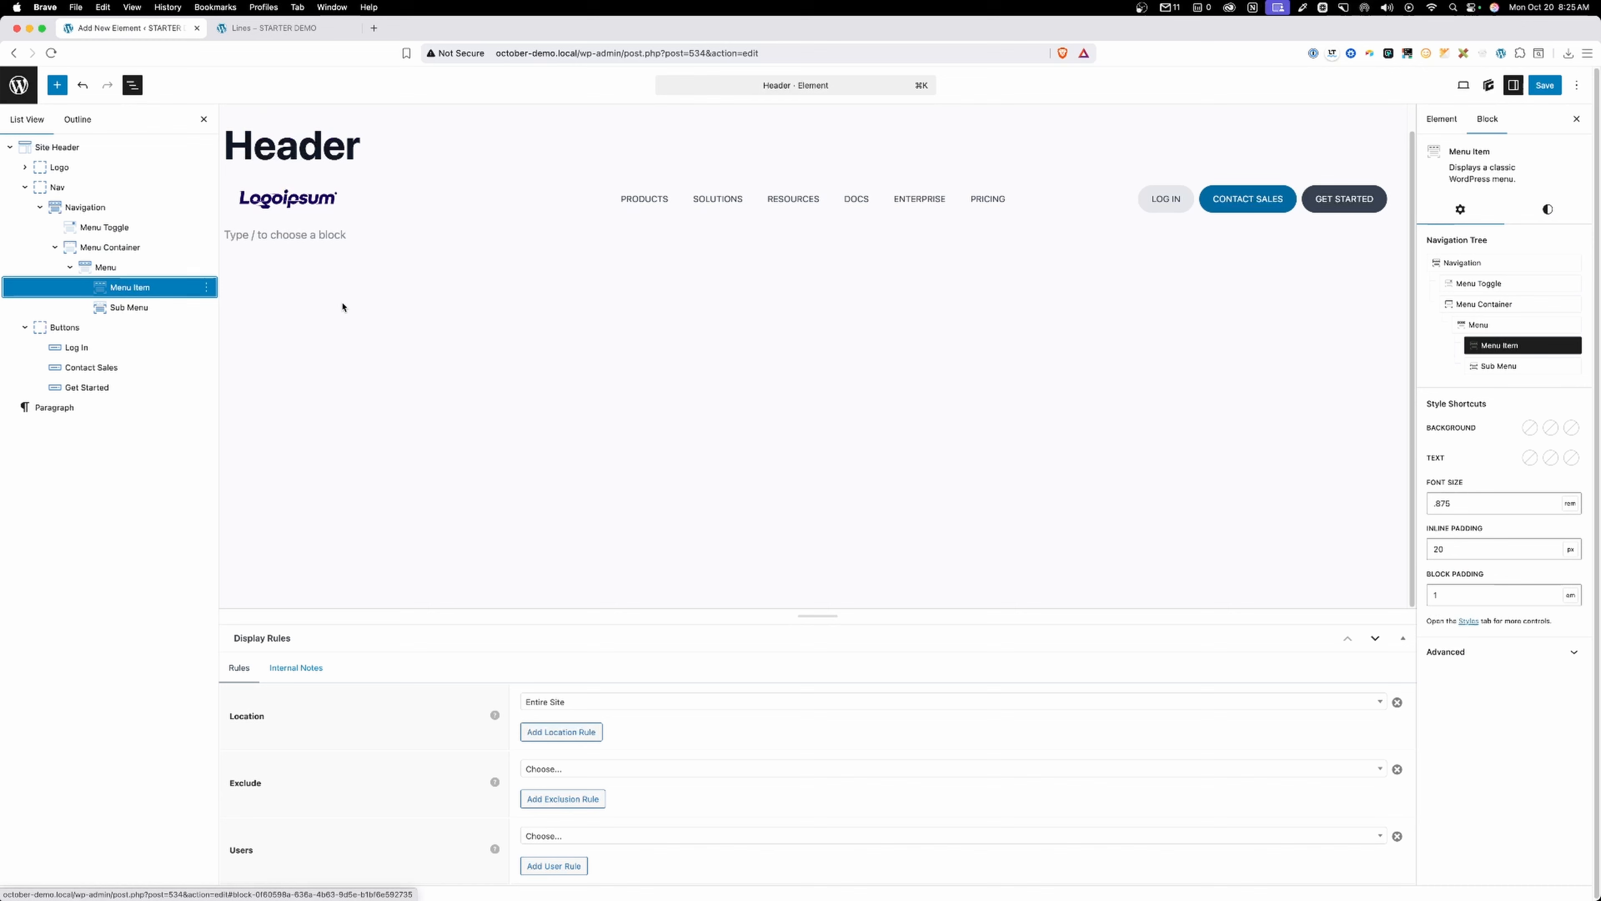
pyautogui.click(1530, 458)
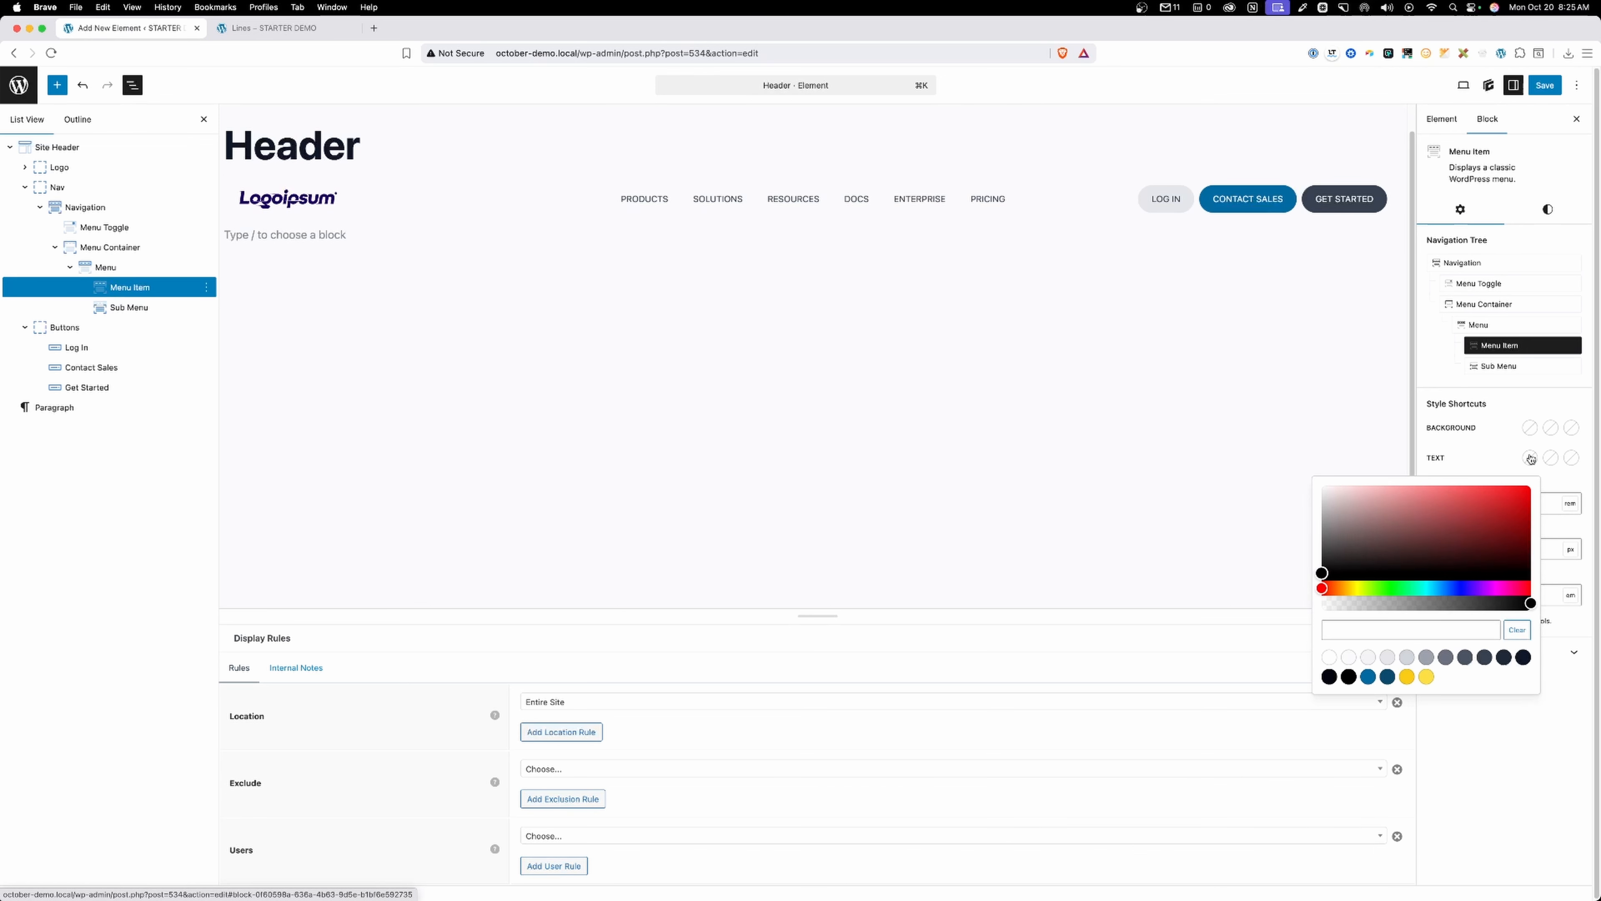
pyautogui.click(1476, 658)
pyautogui.click(1551, 458)
pyautogui.click(1350, 677)
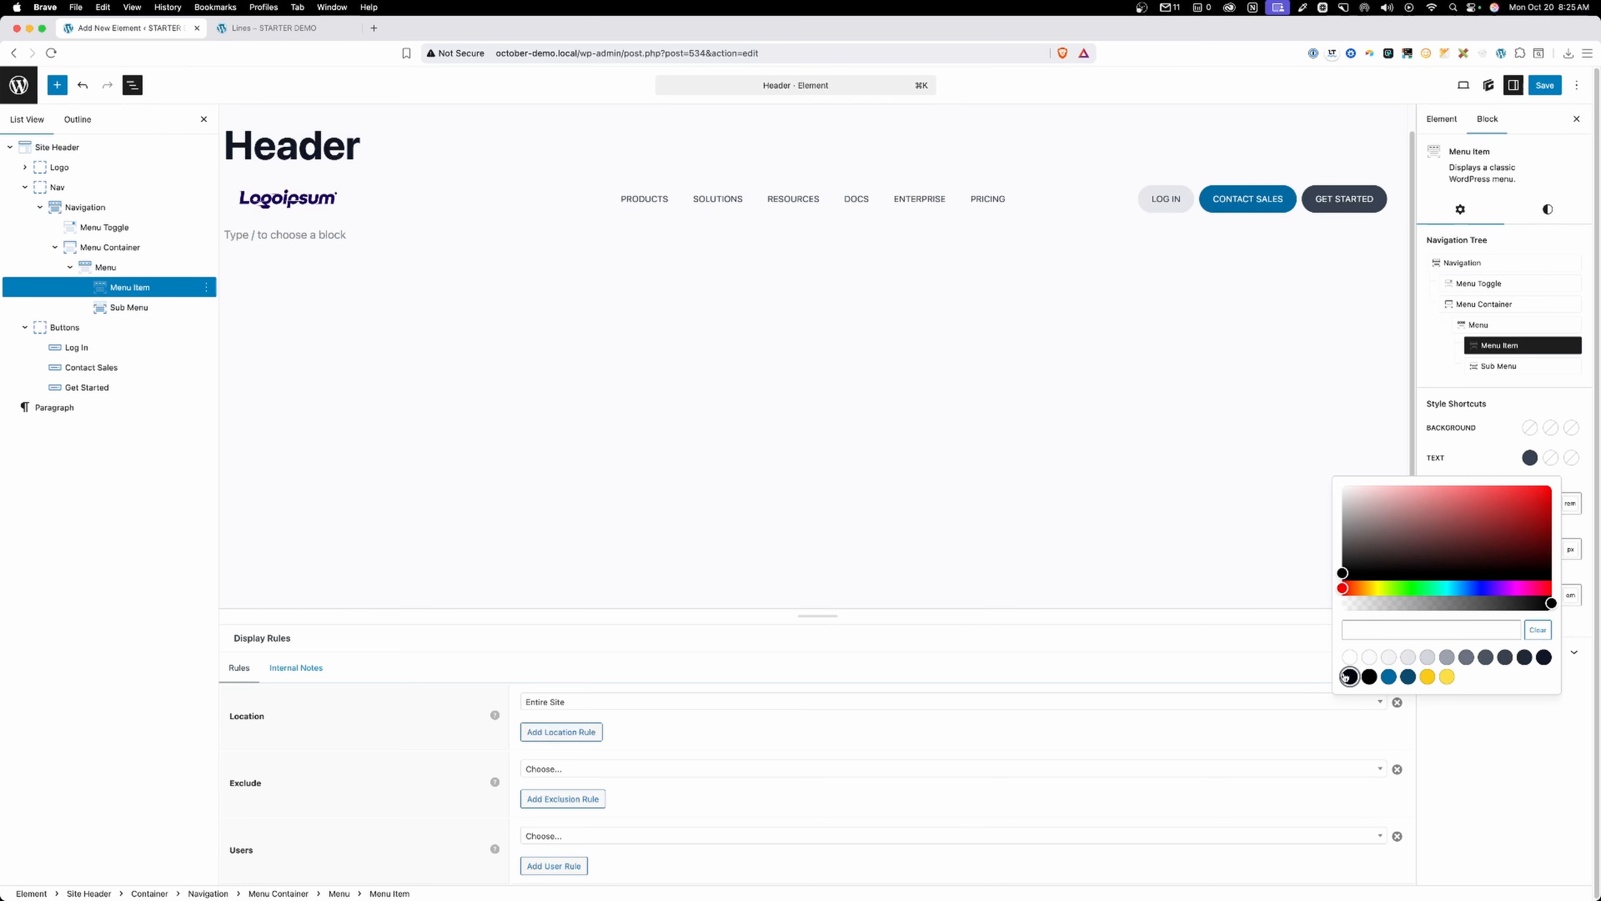
pyautogui.click(1572, 459)
pyautogui.click(1371, 677)
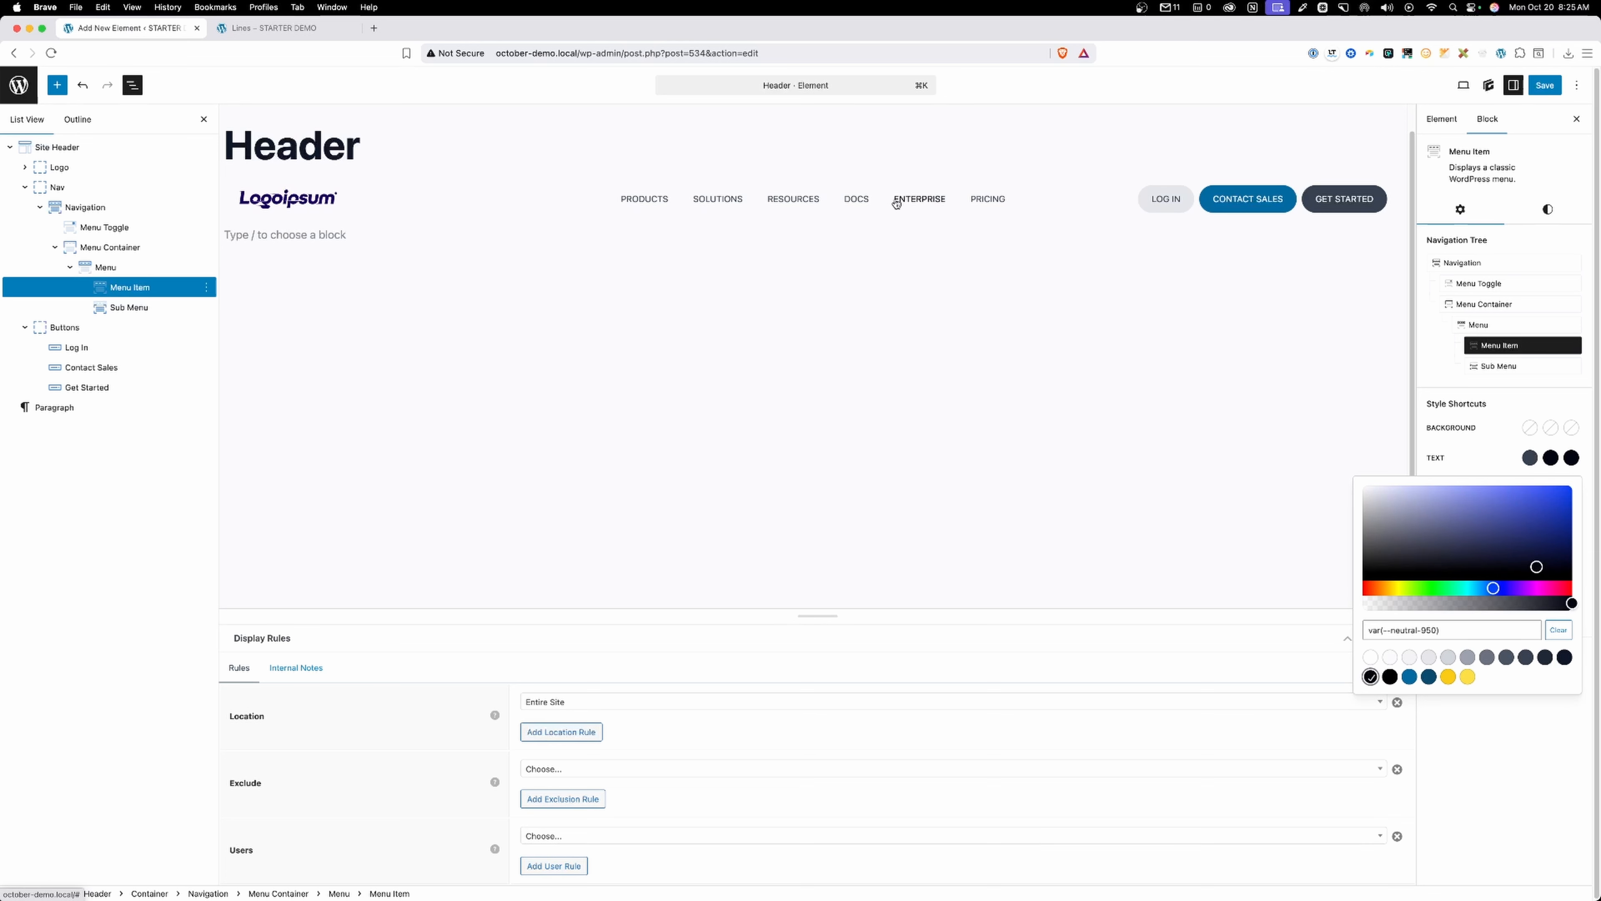
pyautogui.click(1545, 85)
# Reload the Lines page and check the restyled header at preview widths of about 887 px and 672 px.
pyautogui.click(271, 28)
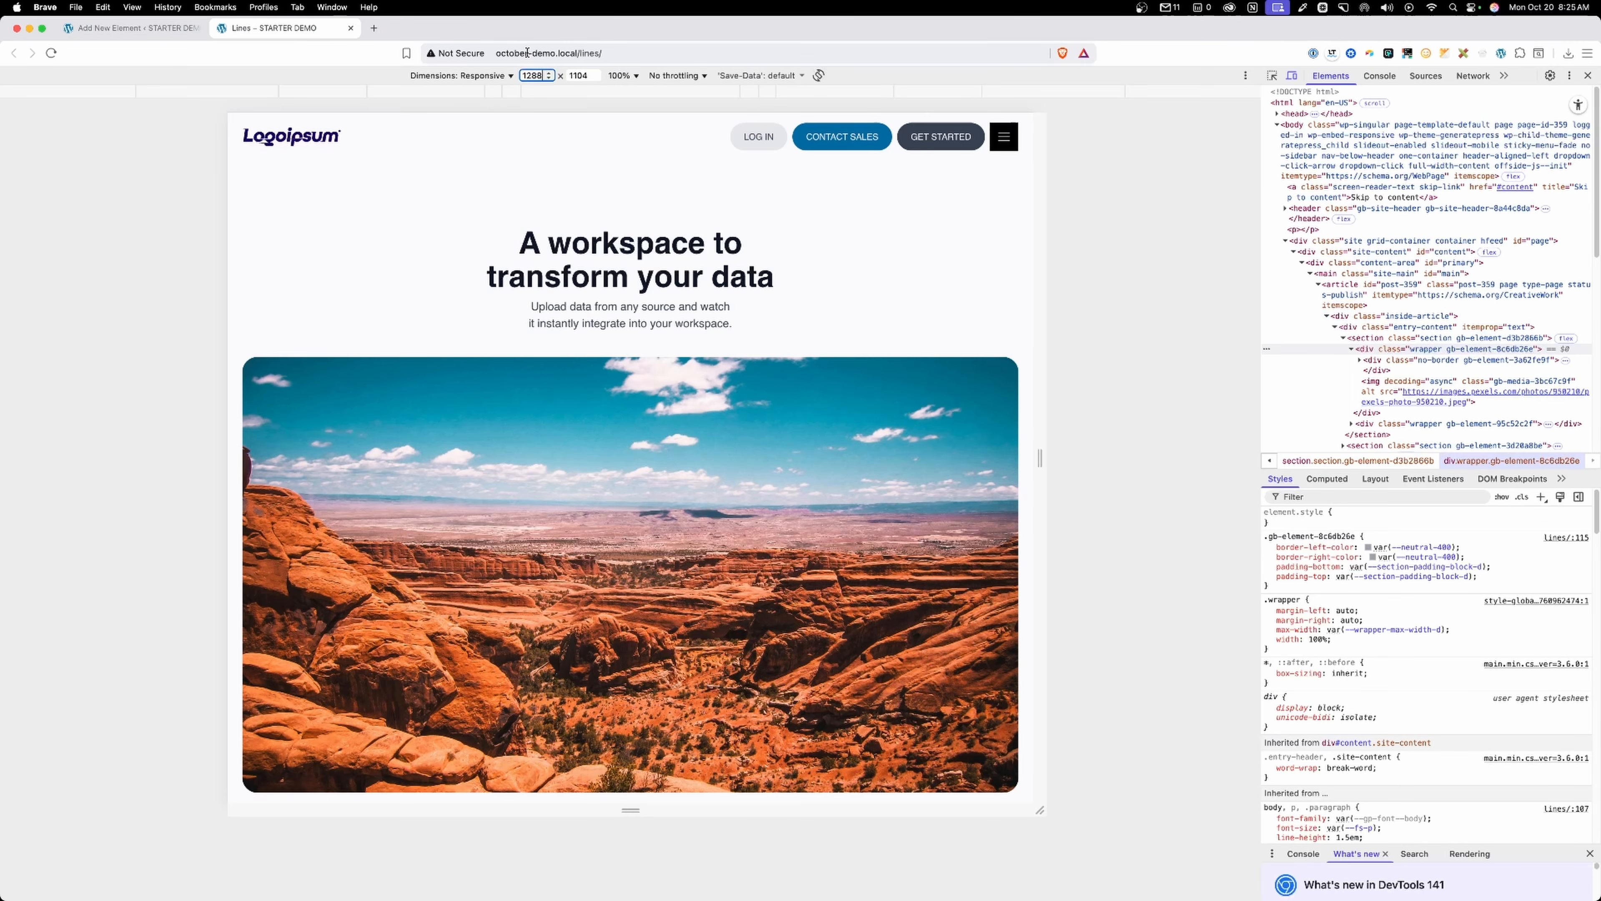
pyautogui.click(528, 53)
pyautogui.press('Return')
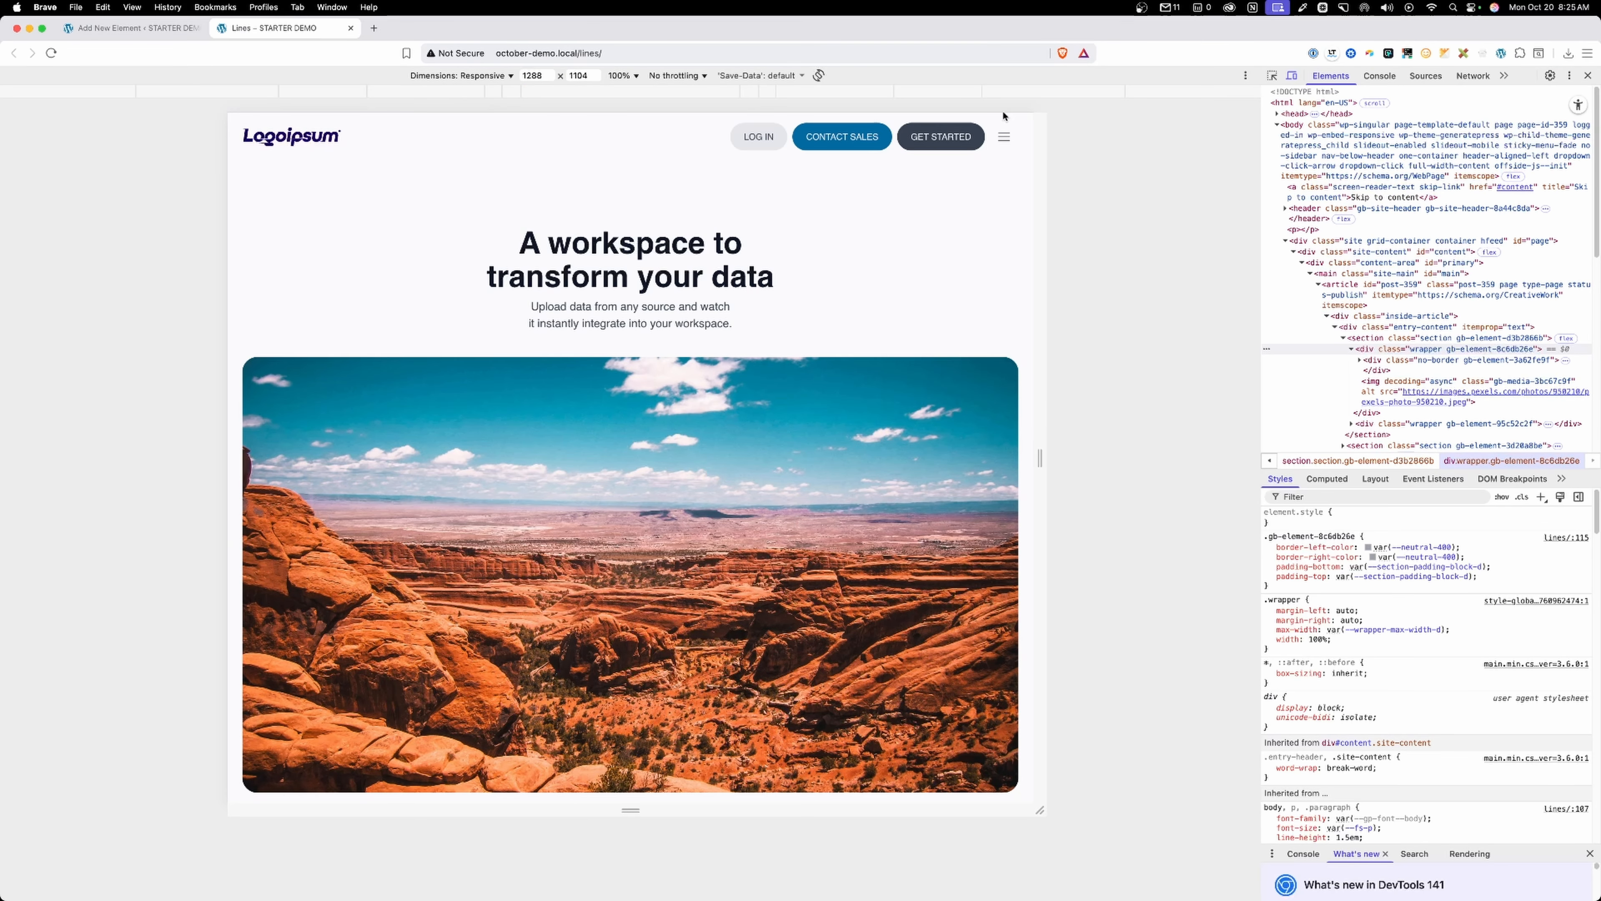
pyautogui.moveTo(1046, 218)
pyautogui.mouseDown()
pyautogui.moveTo(1073, 214)
pyautogui.moveTo(1025, 213)
pyautogui.mouseUp()
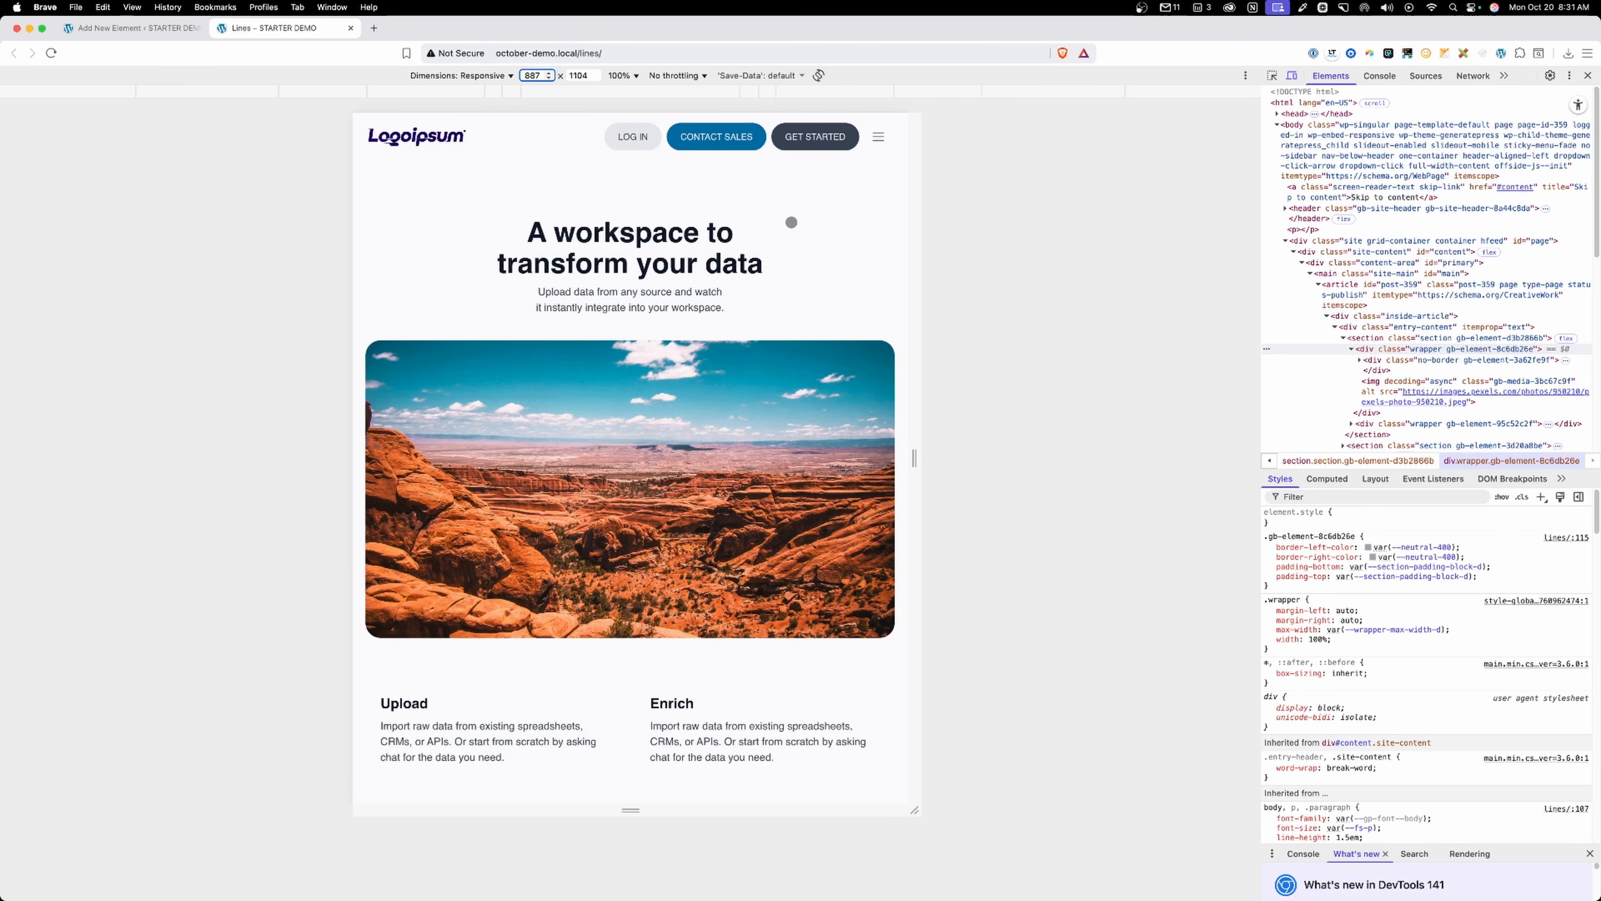
pyautogui.moveTo(918, 217); pyautogui.dragTo(854, 184)
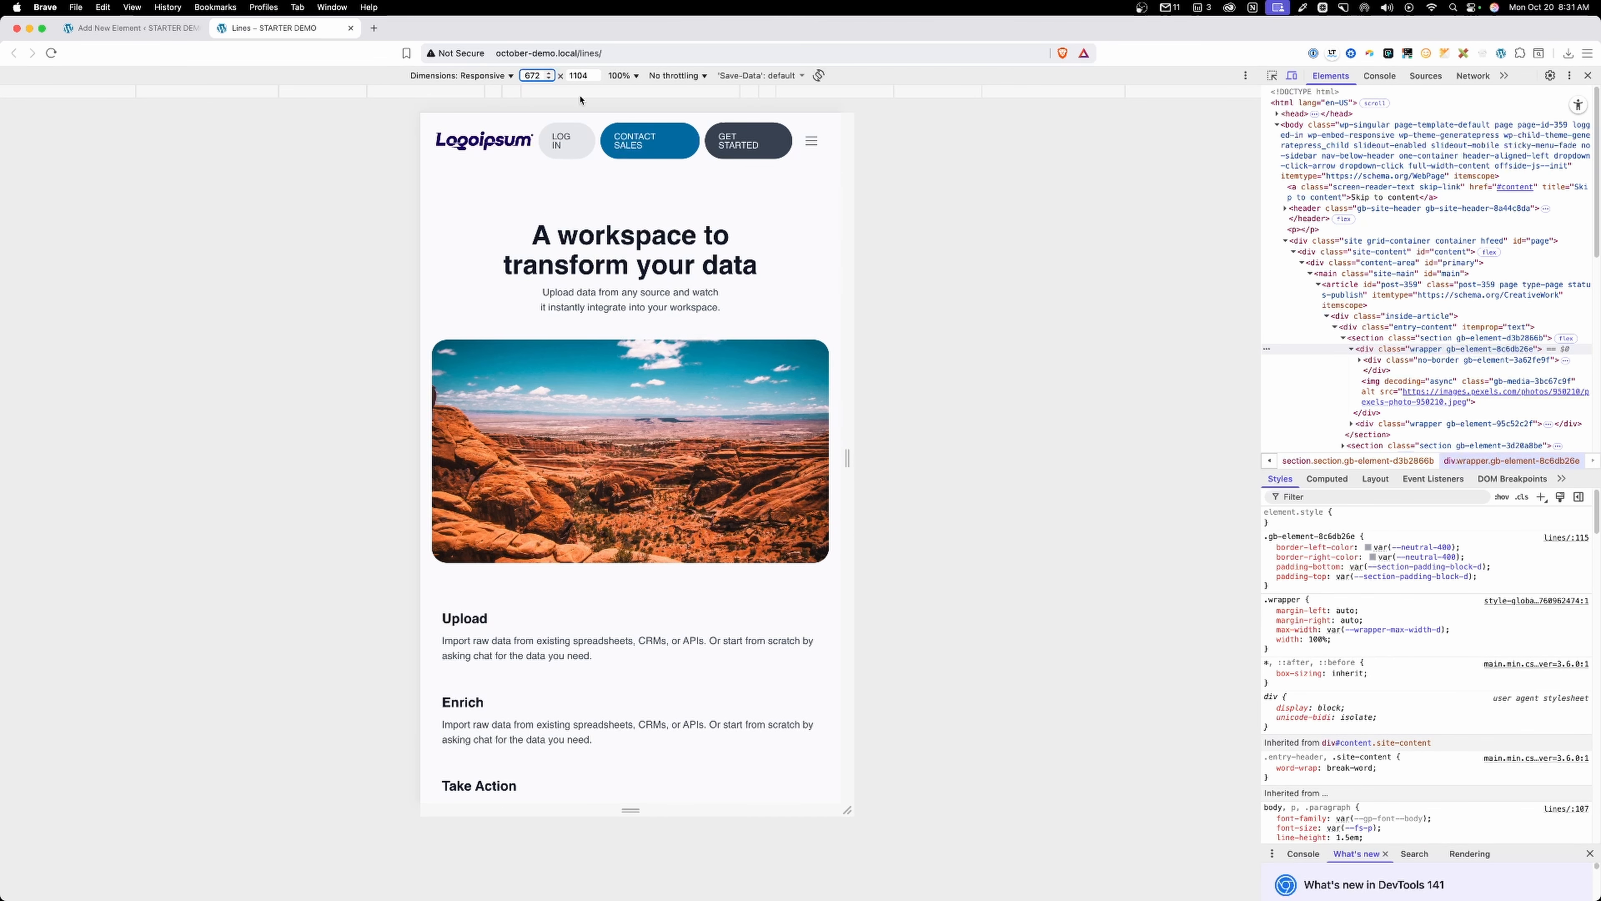
# Widen the preview slightly to find where the header buttons stop wrapping, and open and close the mobile menu at that width.
pyautogui.click(548, 73)
pyautogui.click(548, 73)
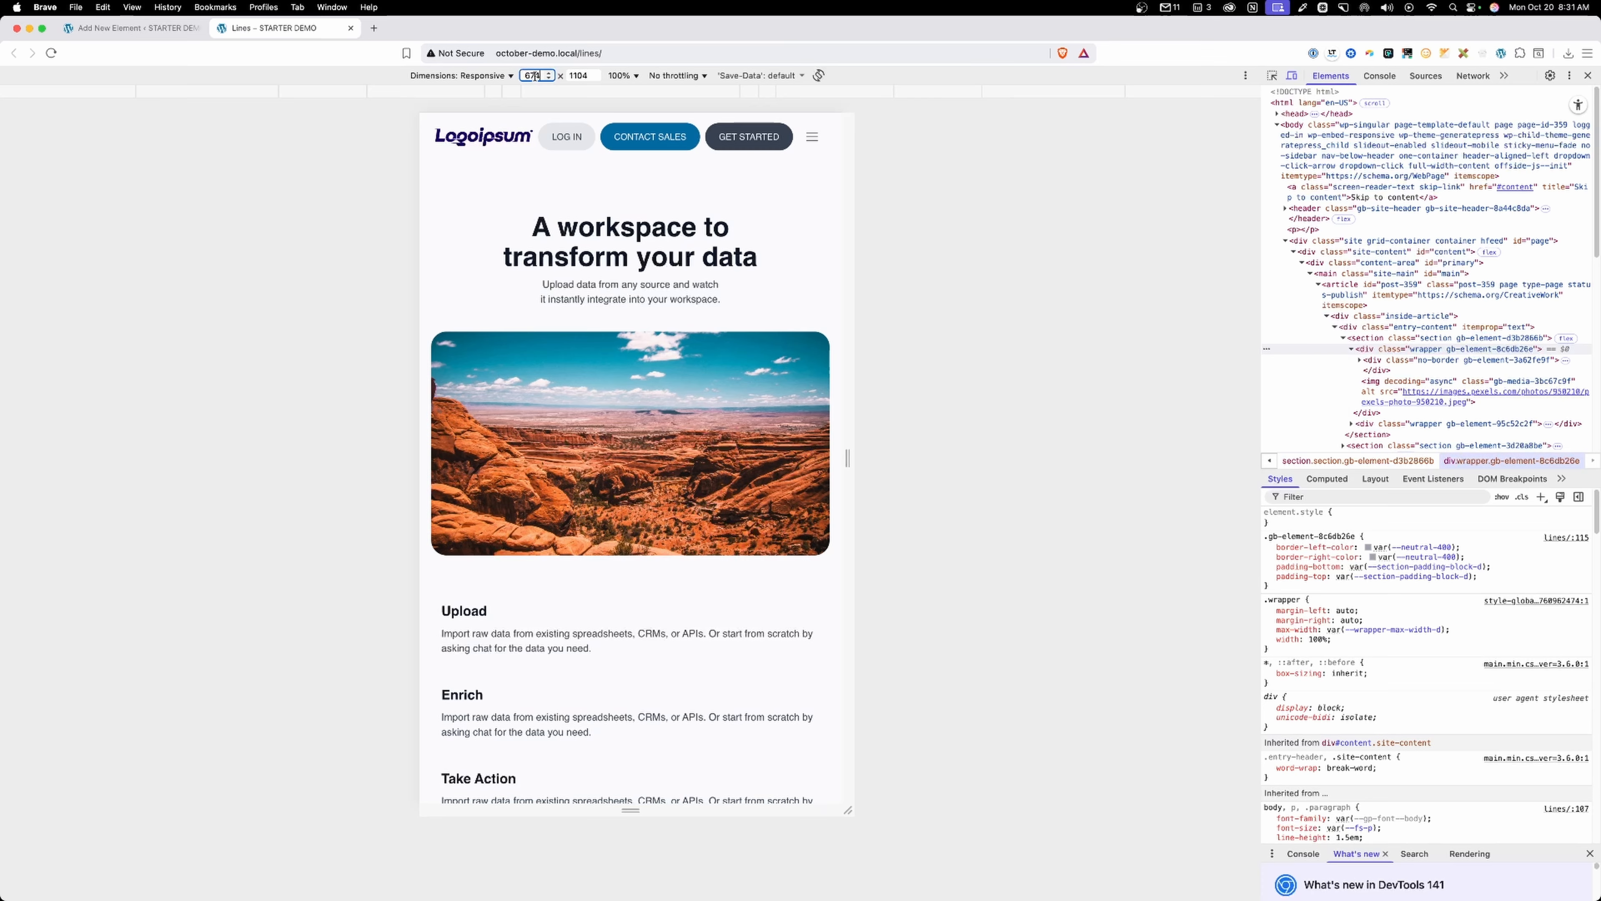
pyautogui.click(548, 73)
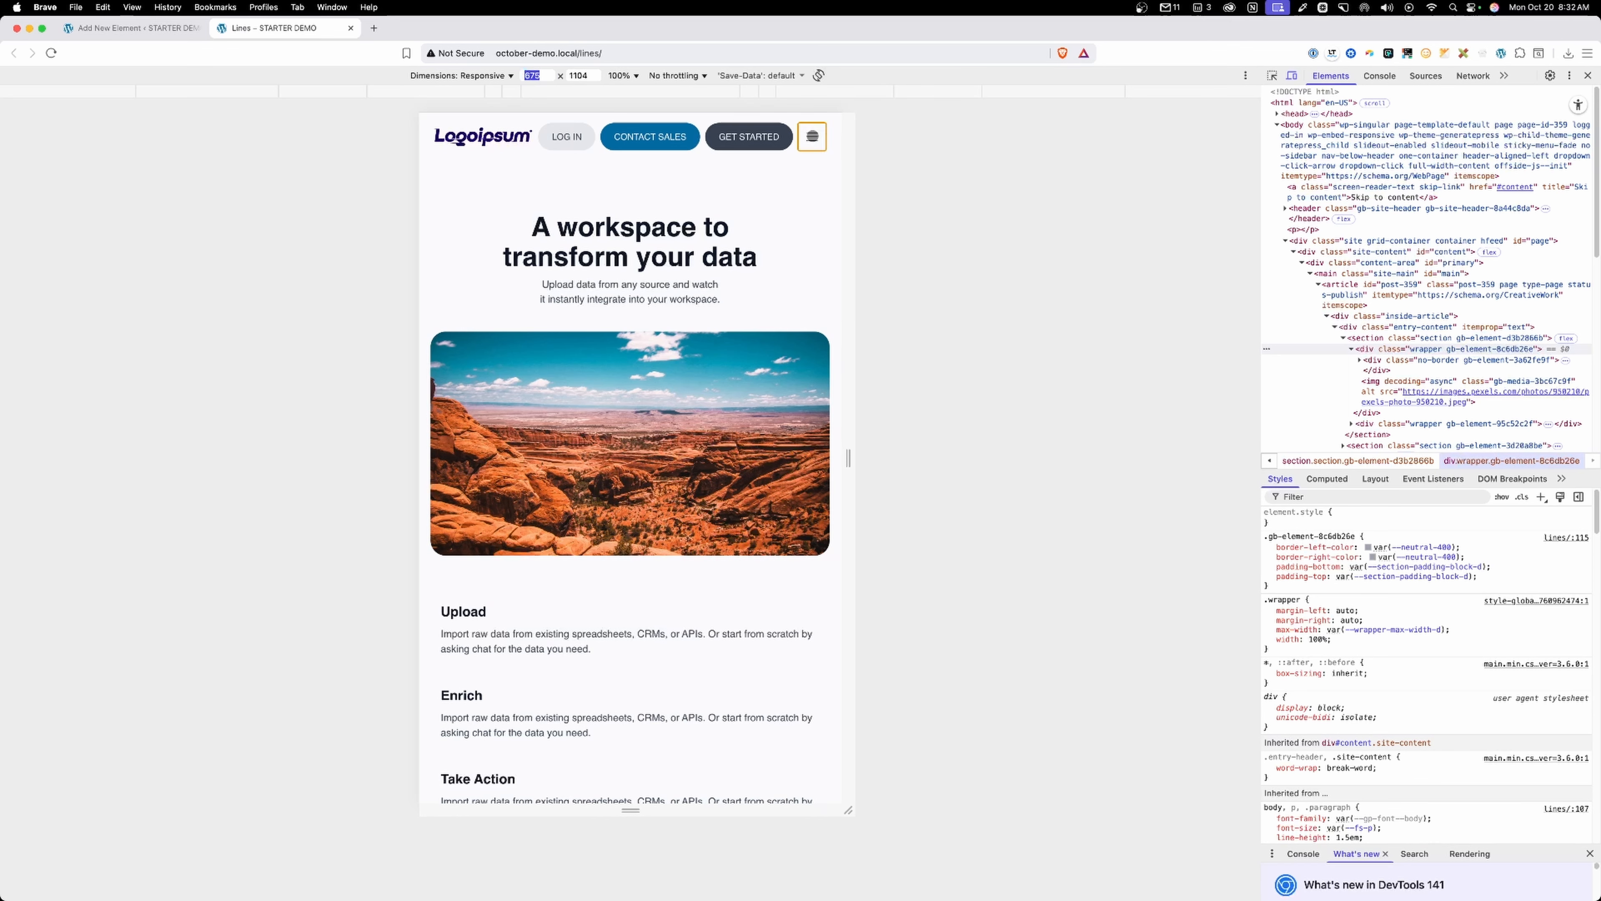
pyautogui.click(812, 137)
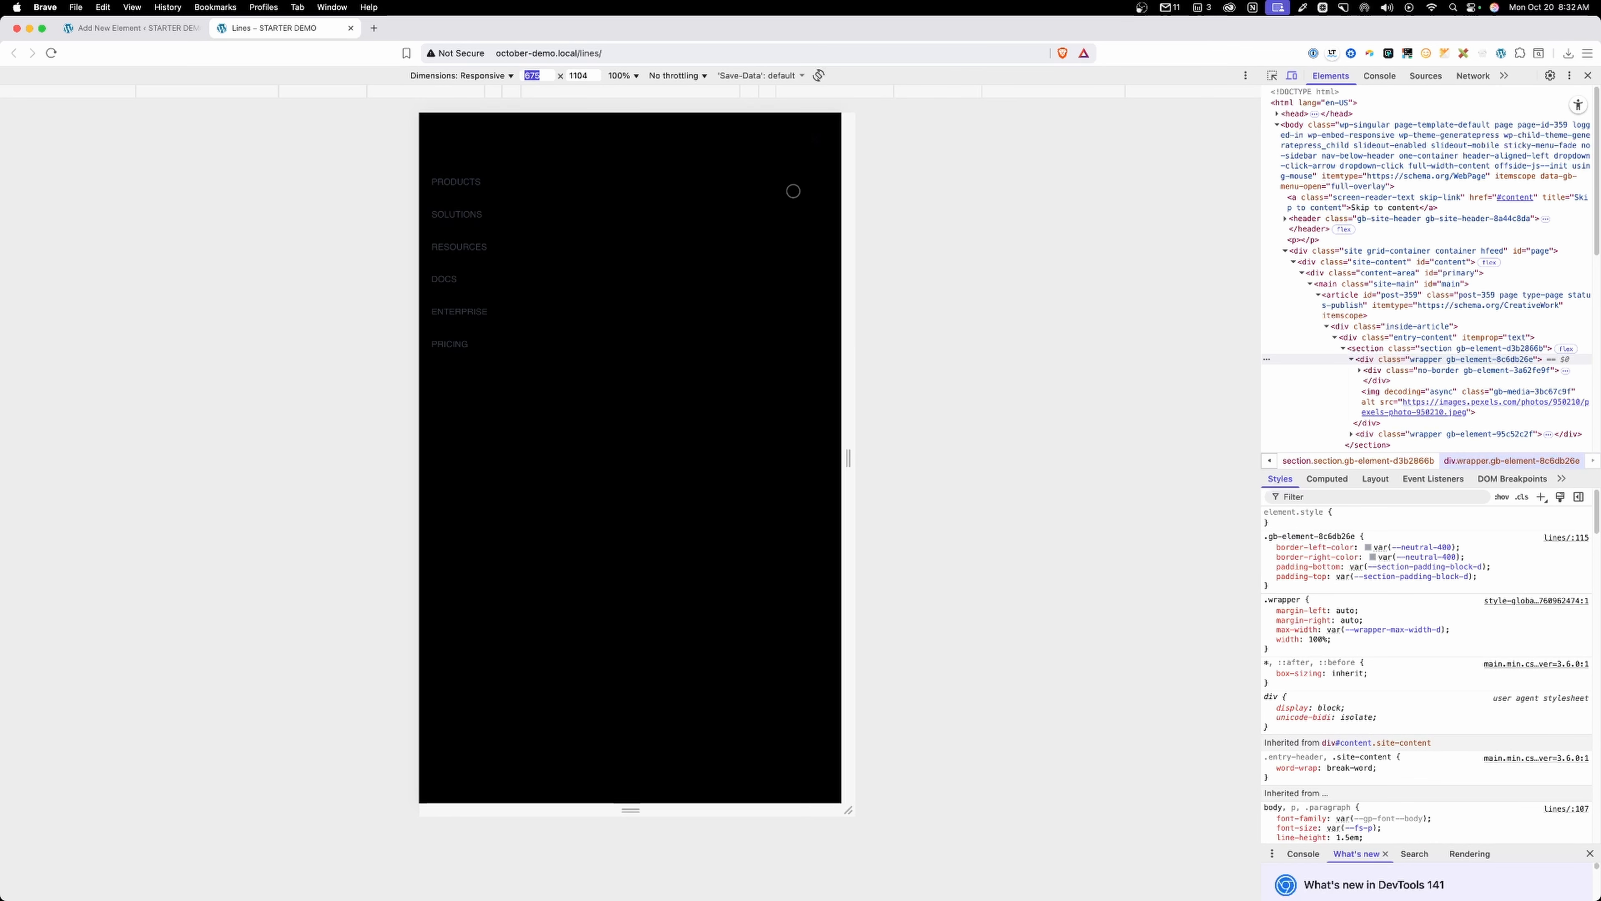
pyautogui.click(807, 134)
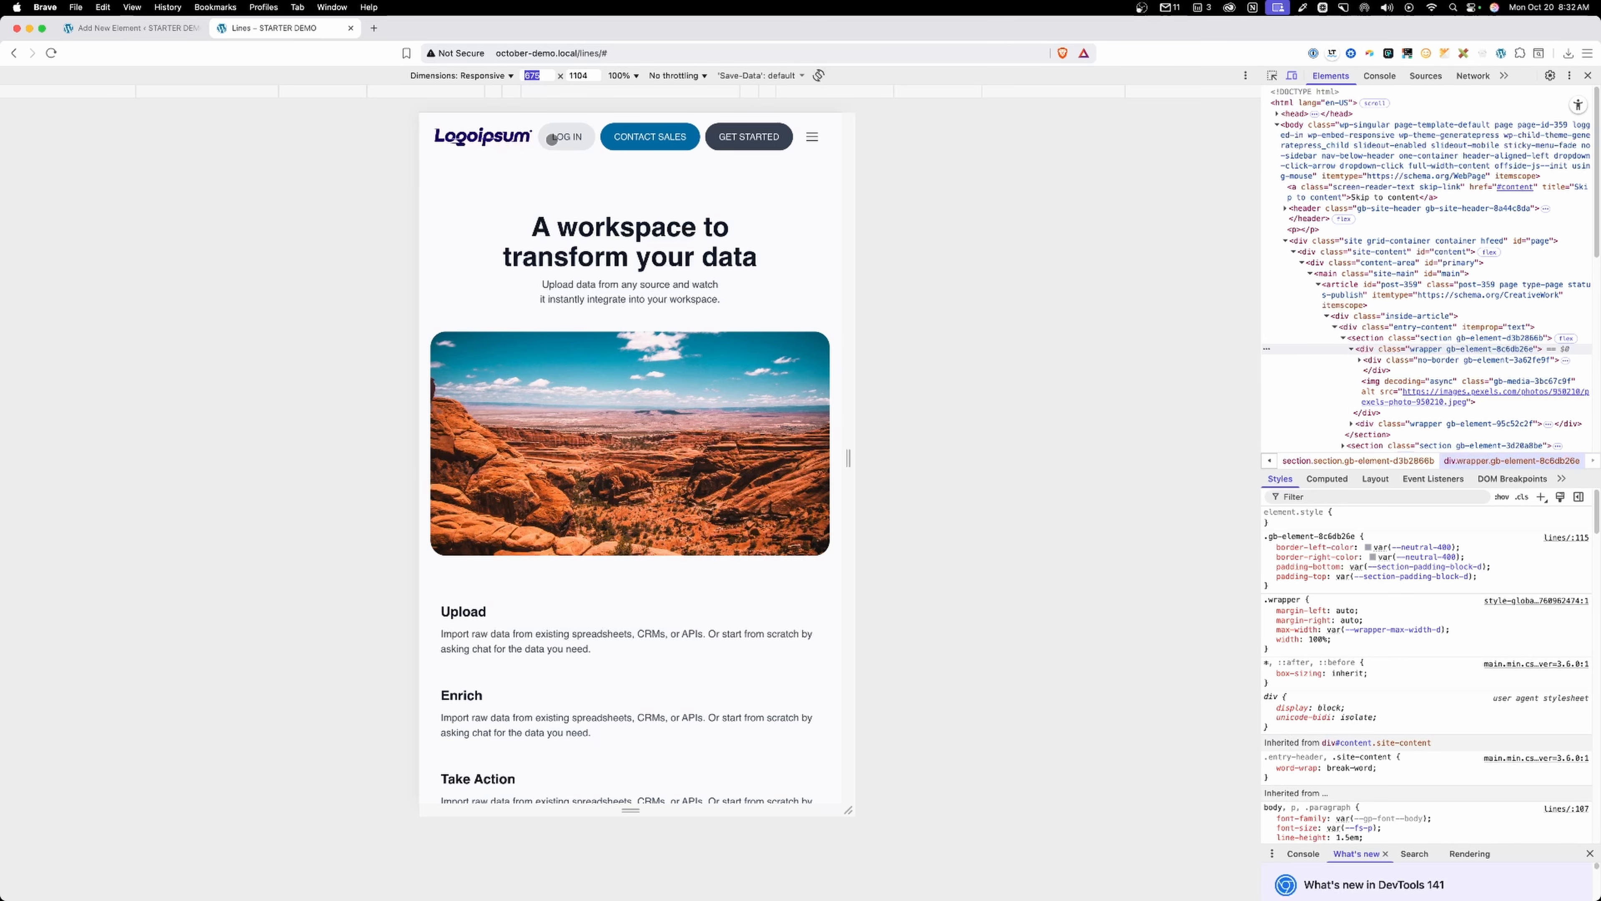
# Back in the Header element editor, review the link settings of the Log In, Contact Sales and Get Started buttons.
pyautogui.click(154, 29)
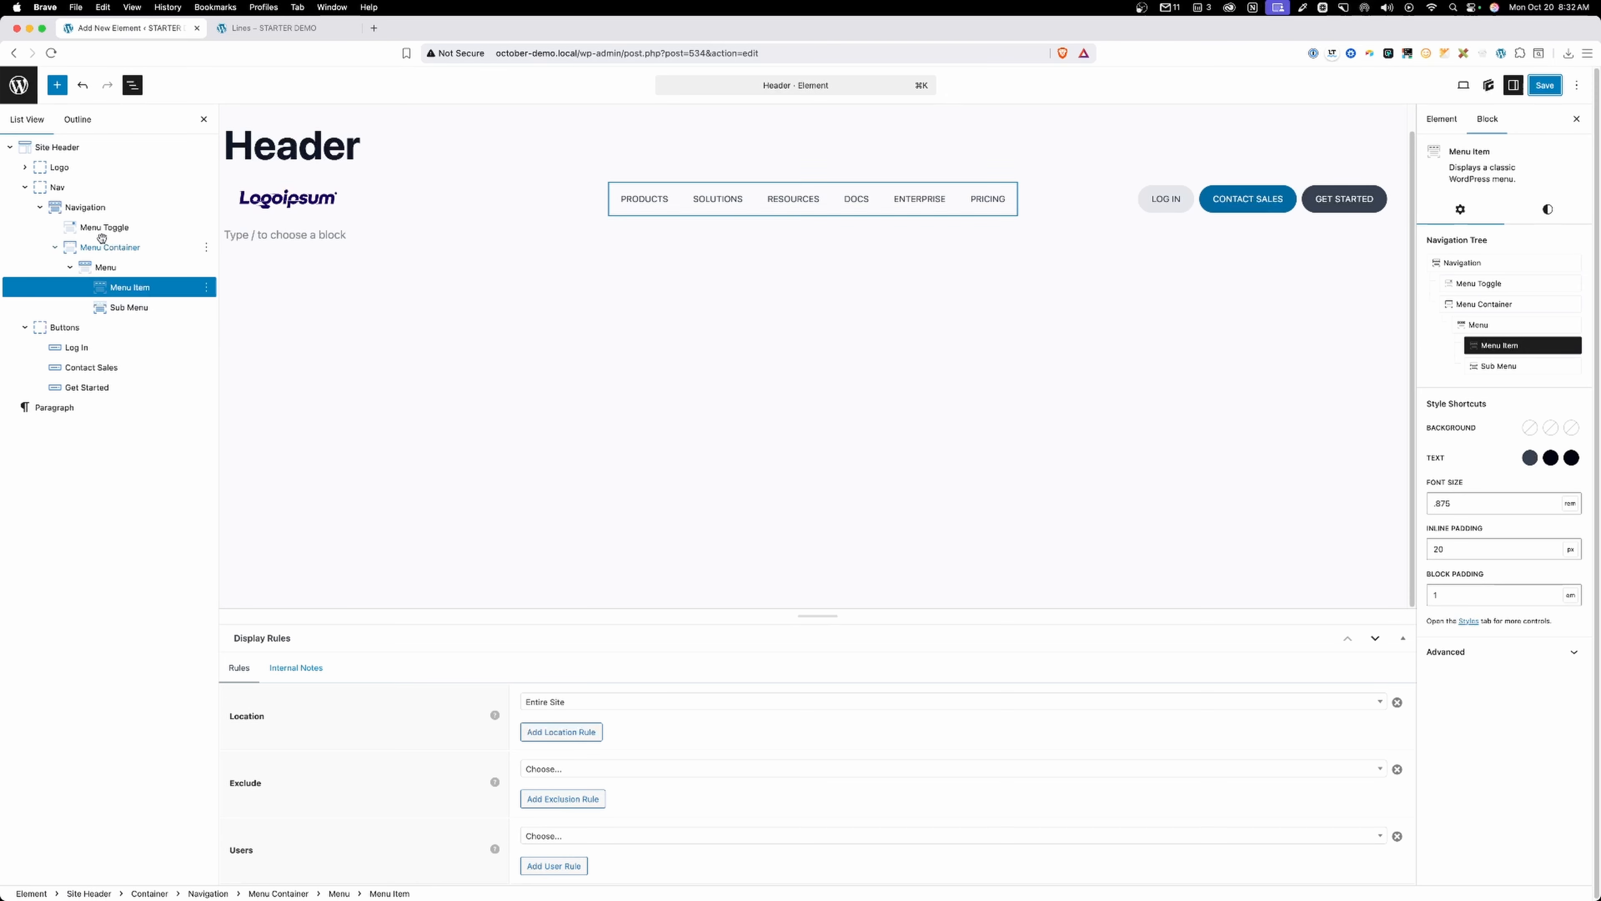
pyautogui.click(25, 187)
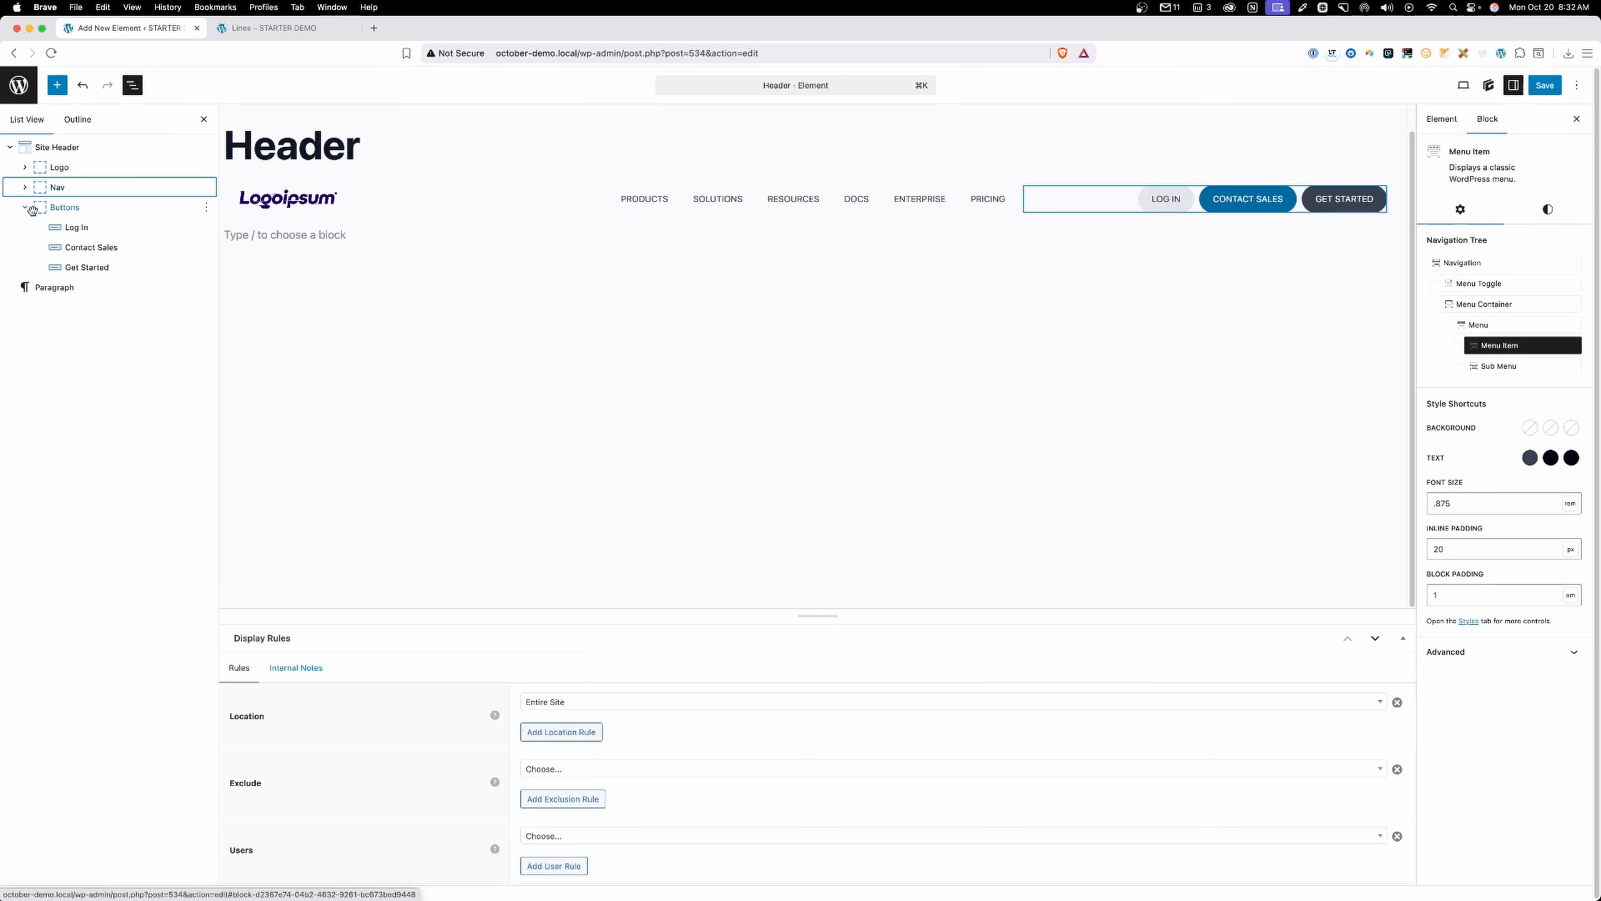
pyautogui.click(76, 227)
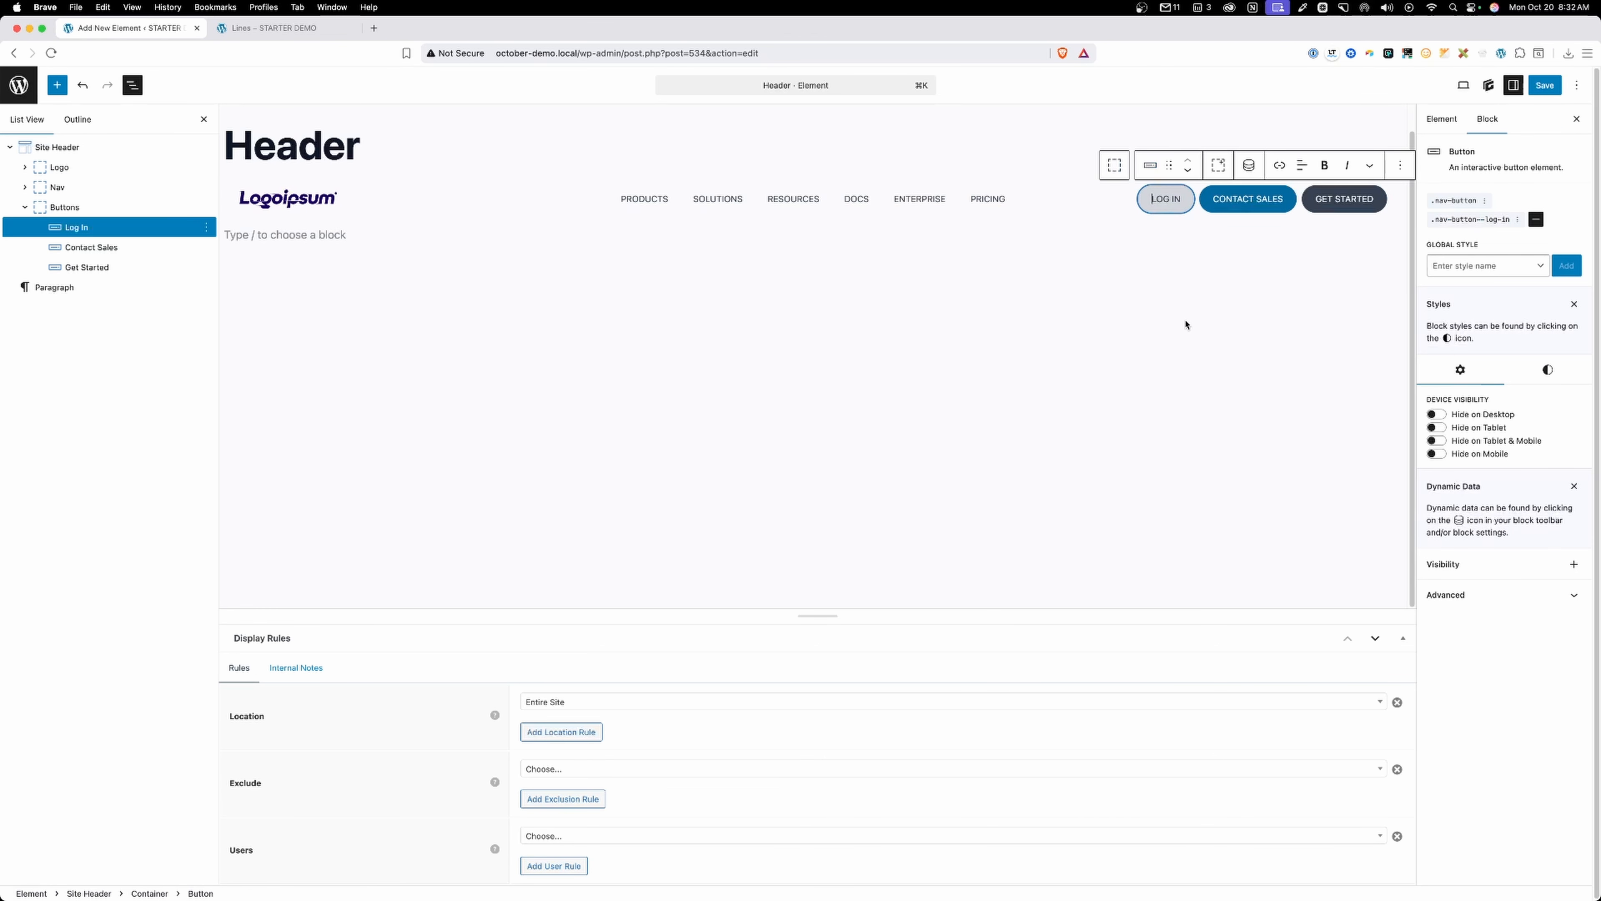
pyautogui.click(1280, 166)
pyautogui.click(1255, 201)
pyautogui.click(1279, 166)
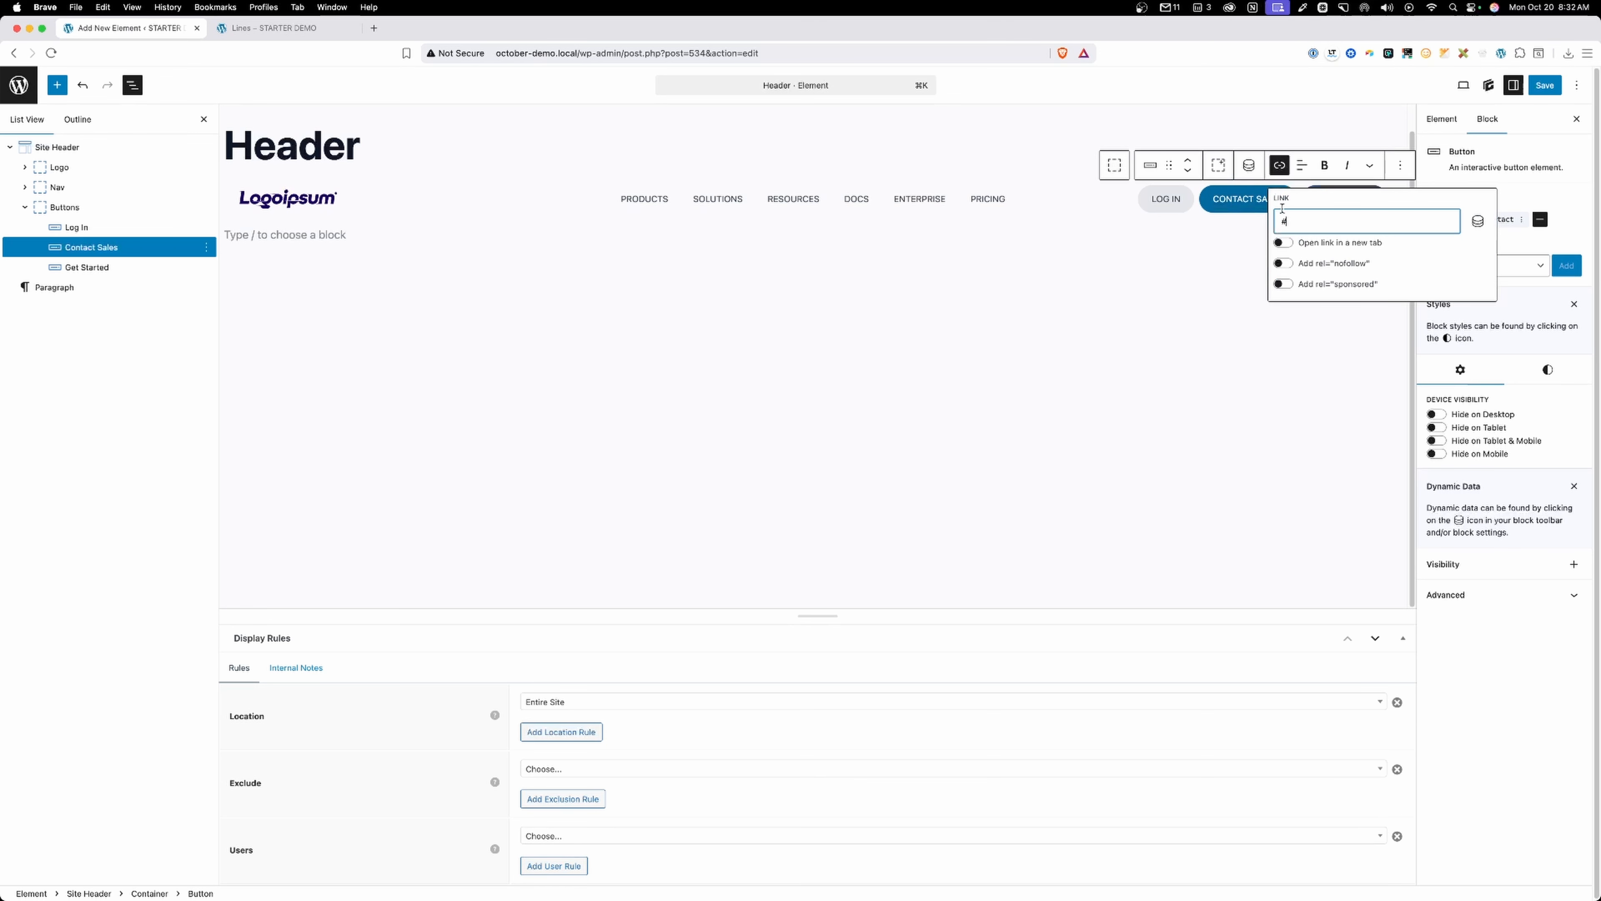
pyautogui.click(1343, 192)
pyautogui.click(1282, 166)
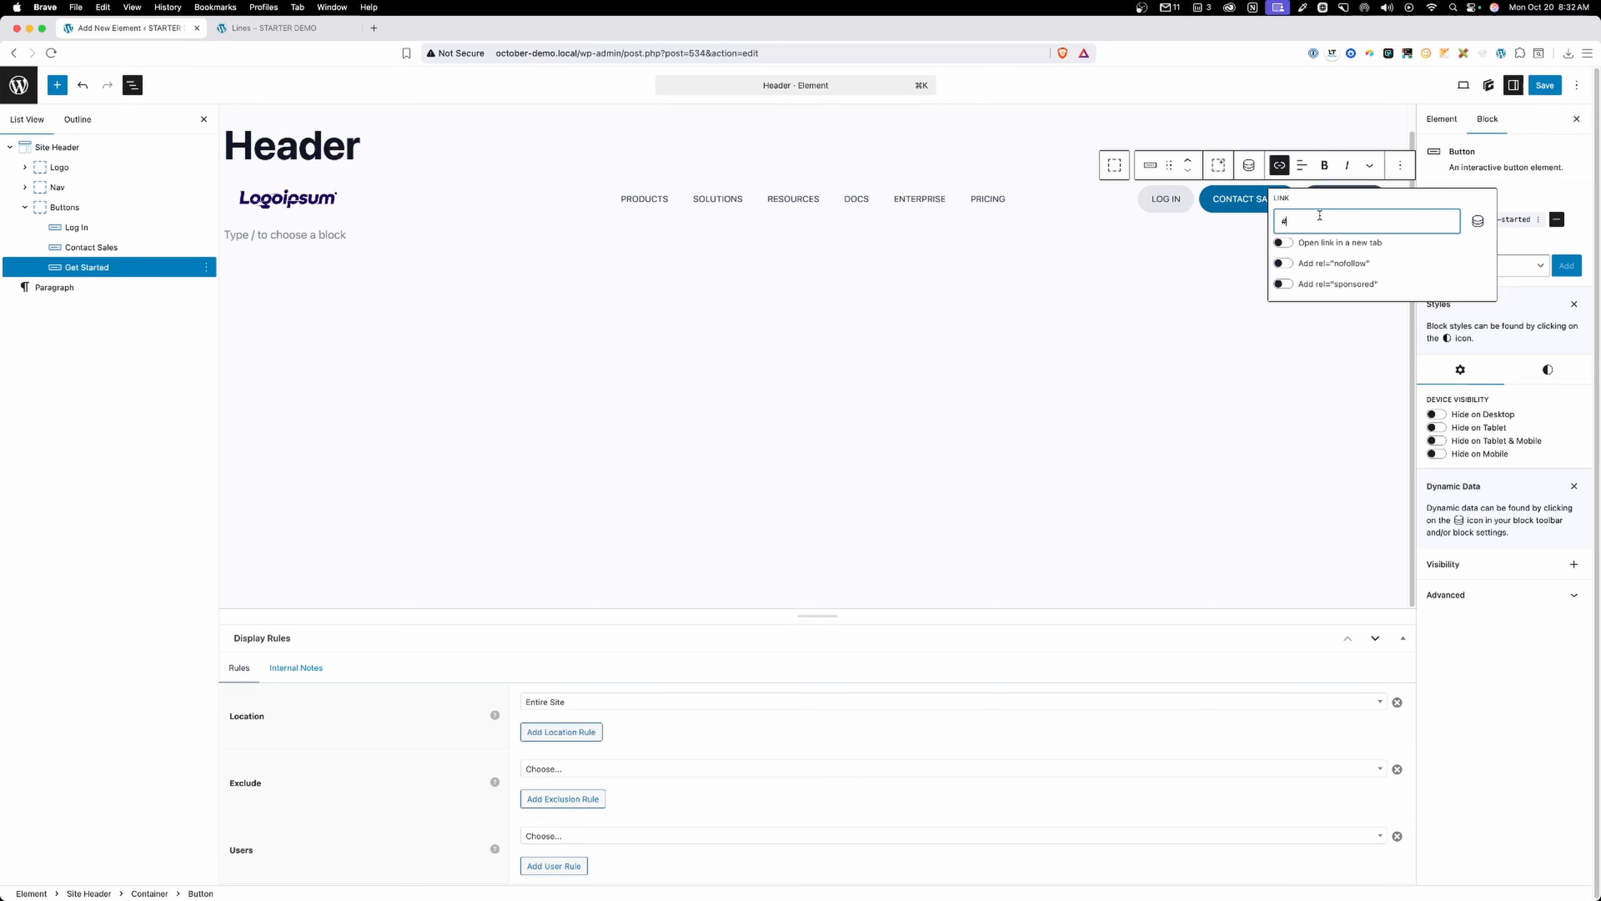
pyautogui.click(1169, 228)
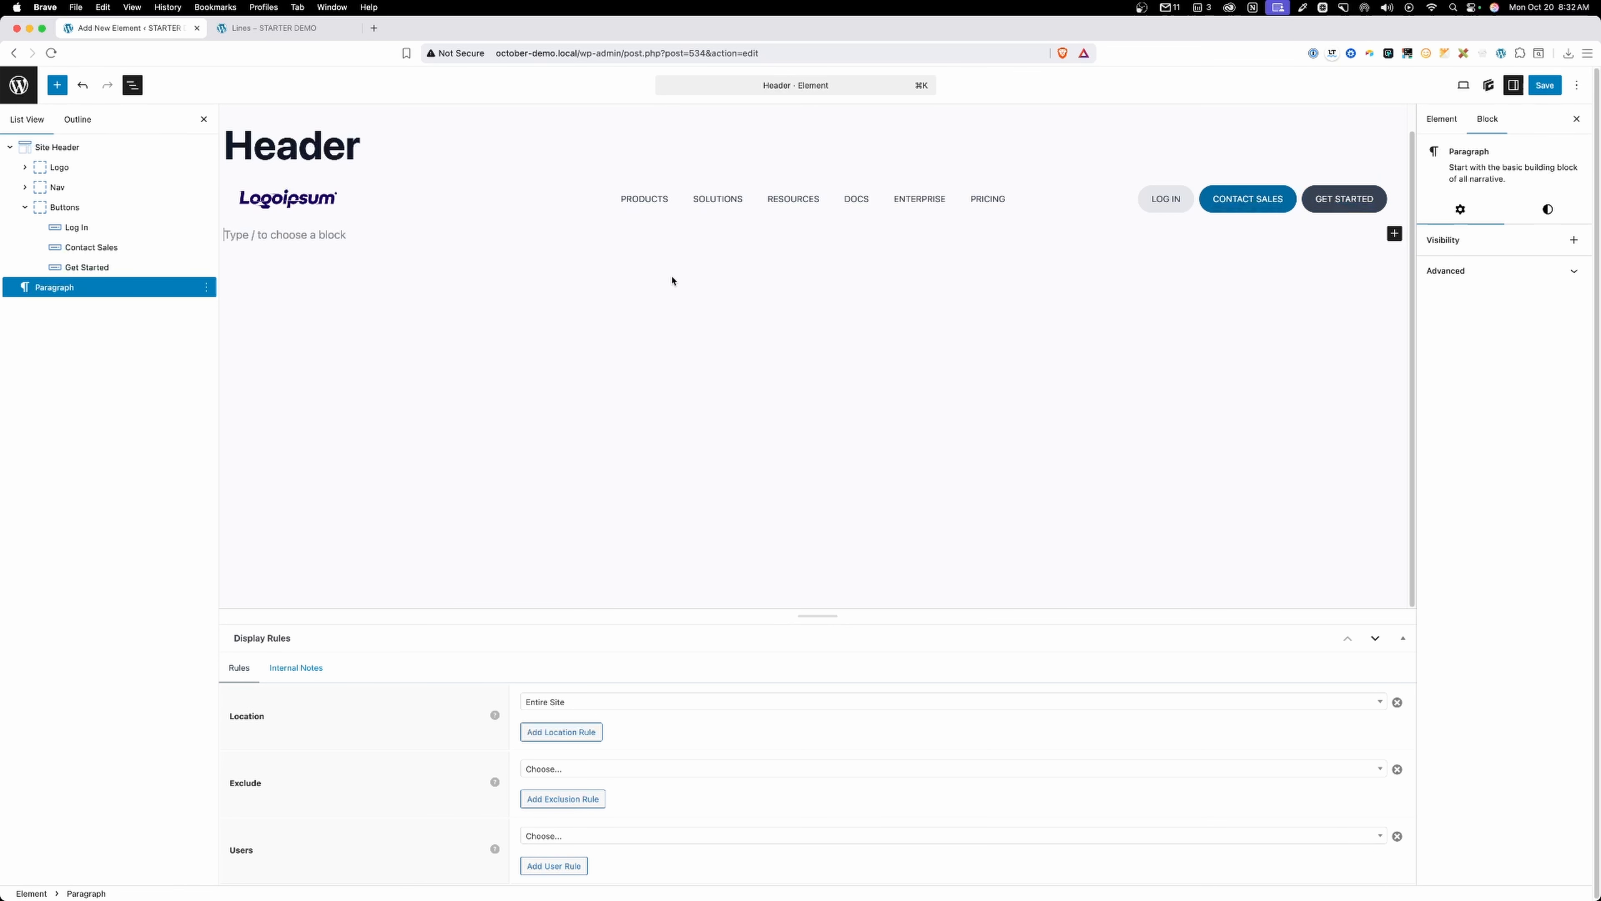
# Change the Buttons container's tag name to ul.
pyautogui.click(117, 208)
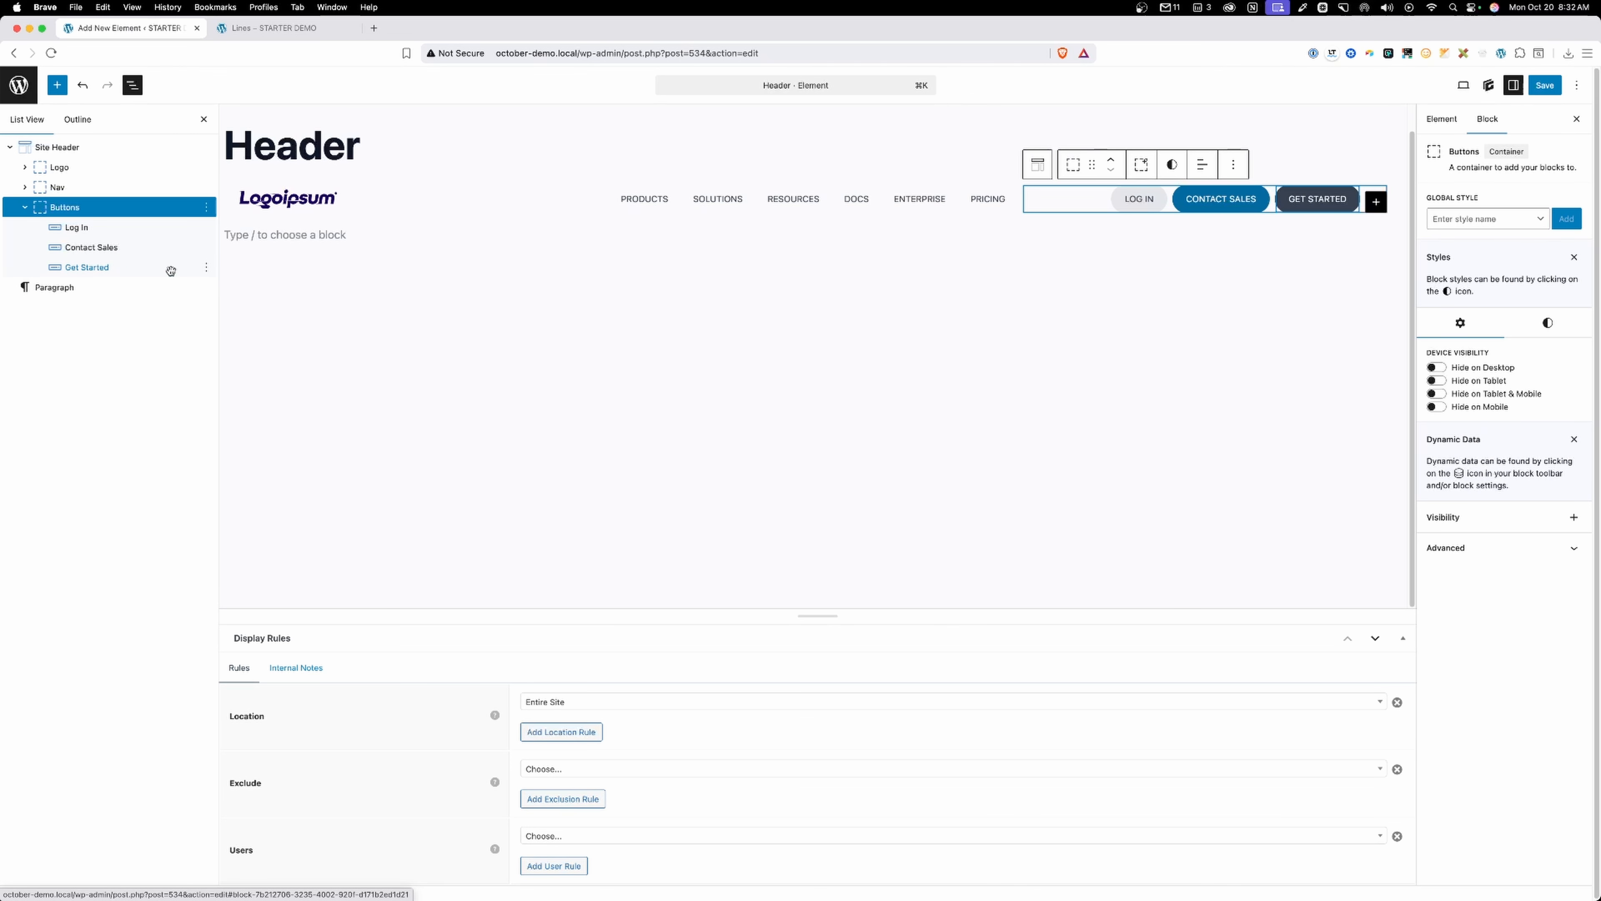
pyautogui.click(82, 206)
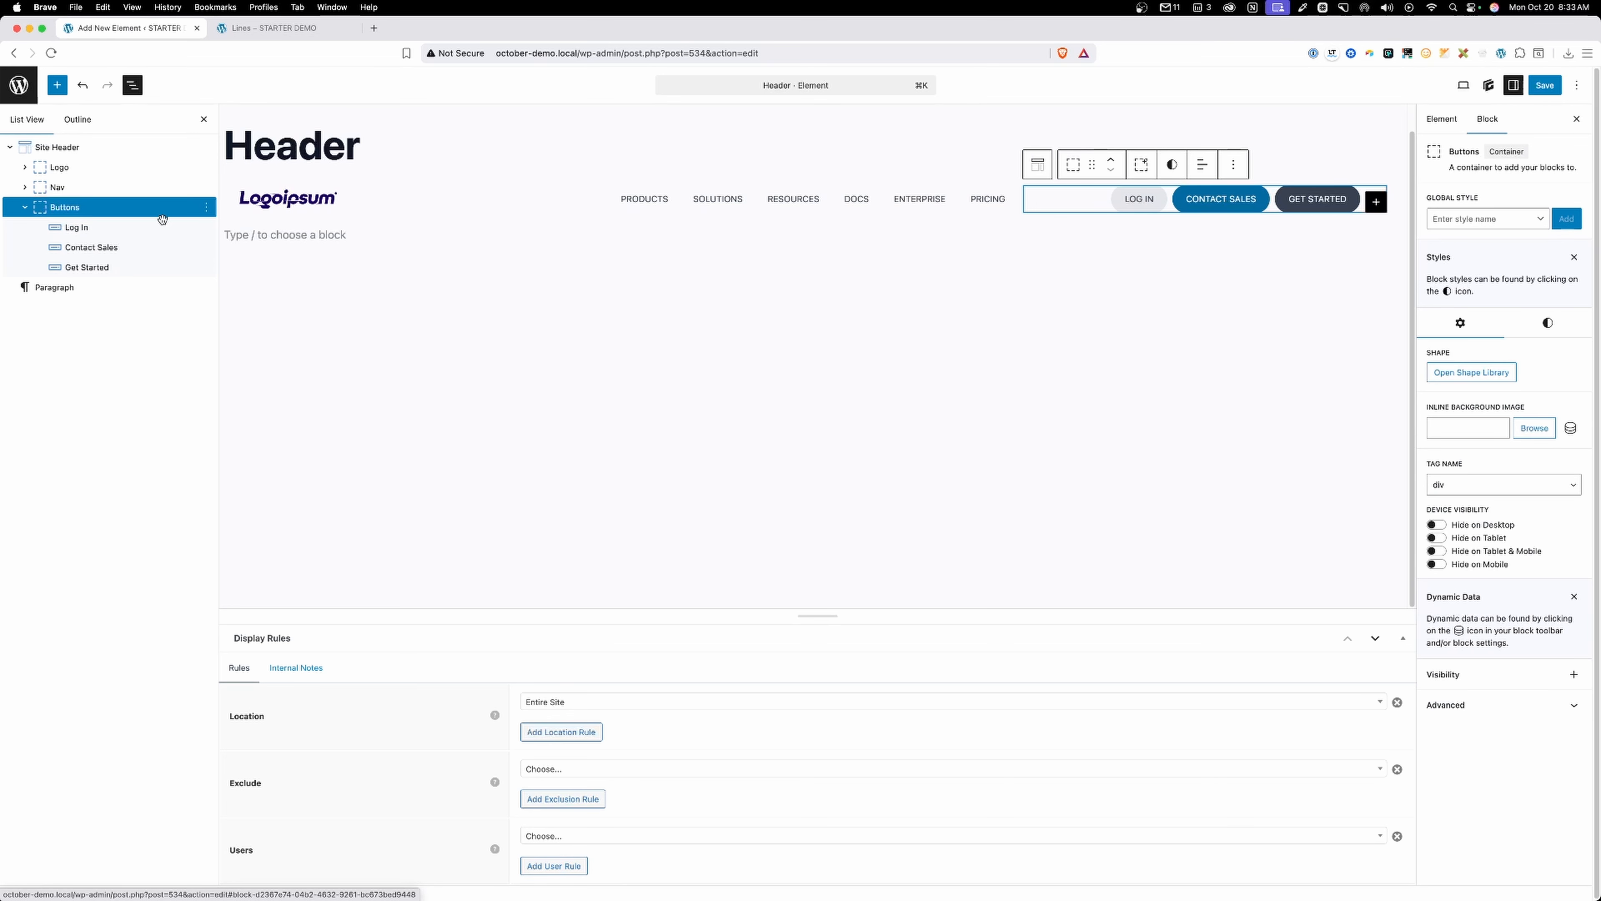
pyautogui.click(1480, 480)
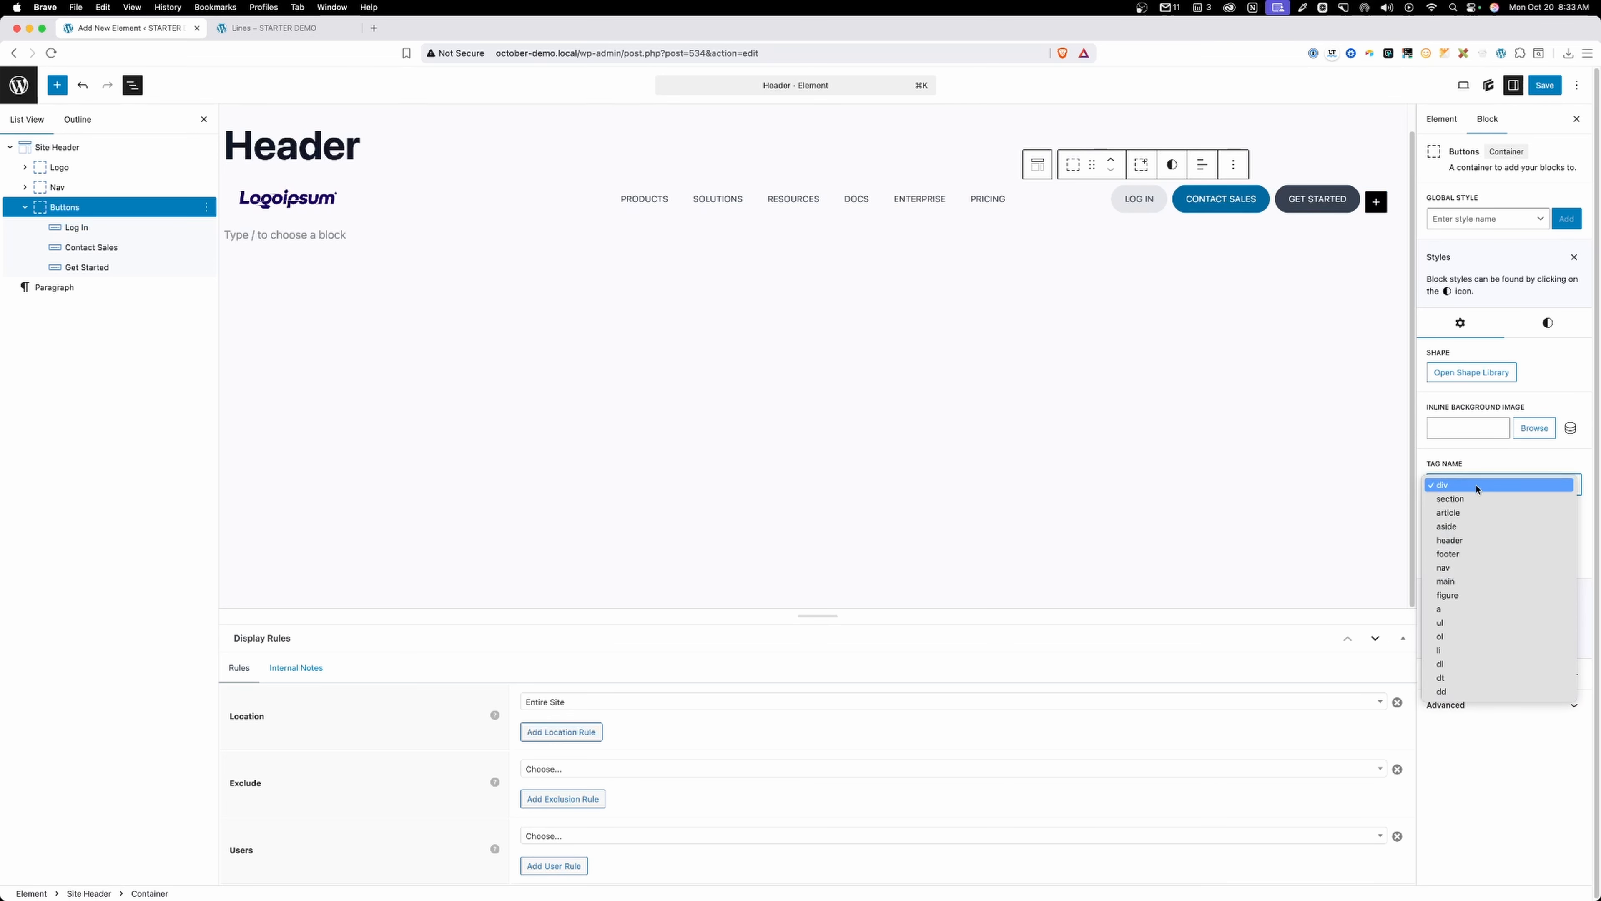
pyautogui.click(1441, 623)
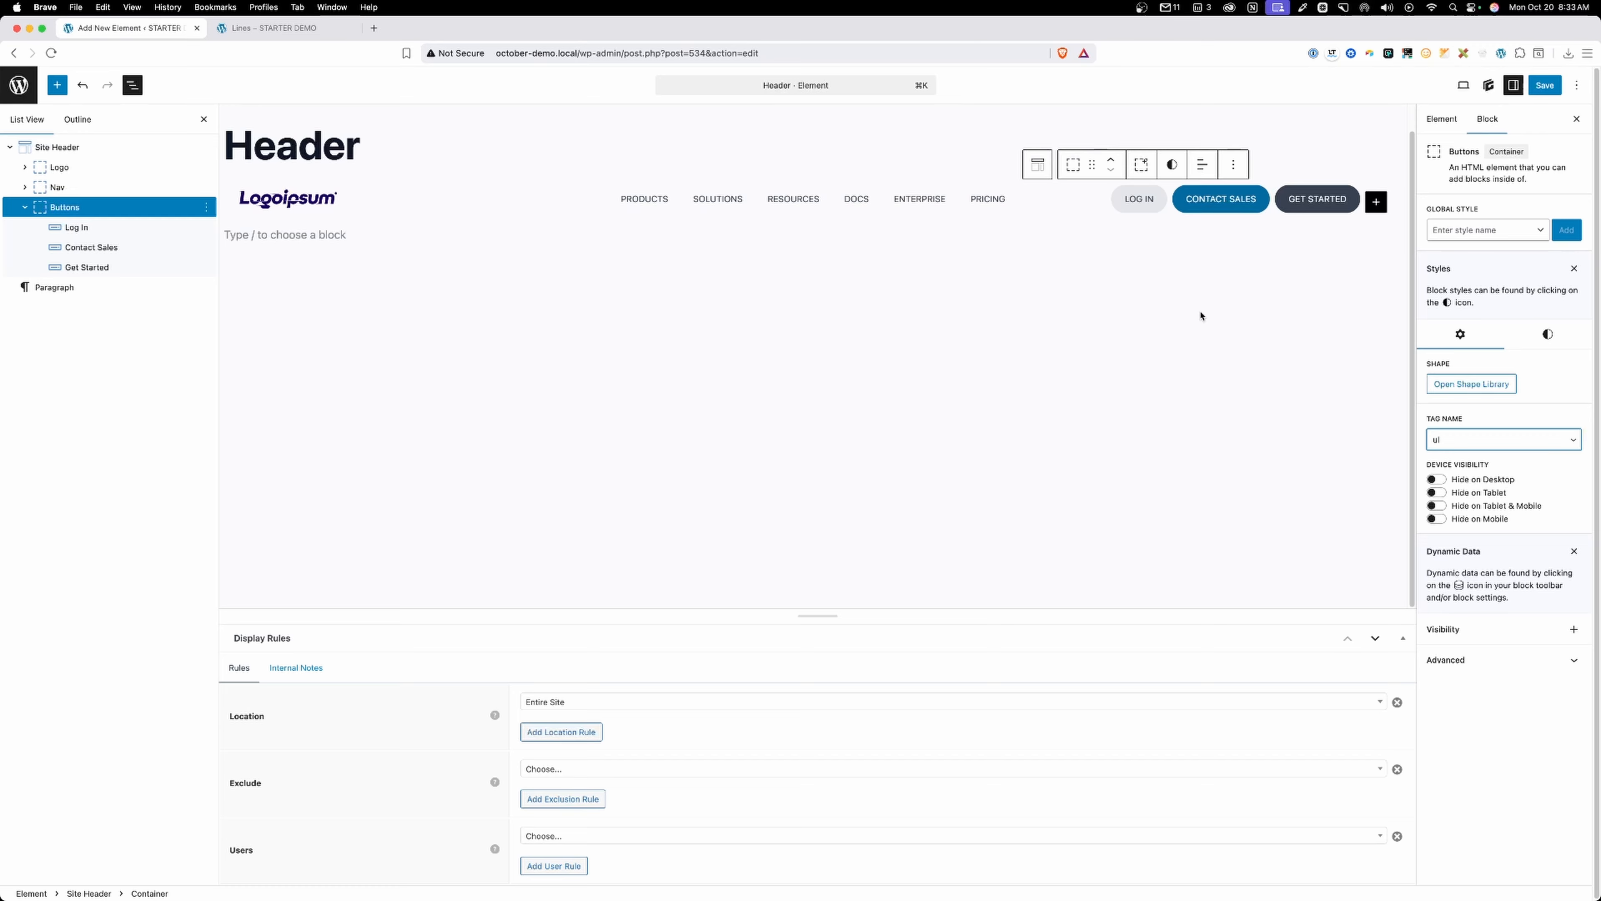
# Wrap each of the Log In, Contact Sales and Get Started buttons in its own container.
pyautogui.click(79, 227)
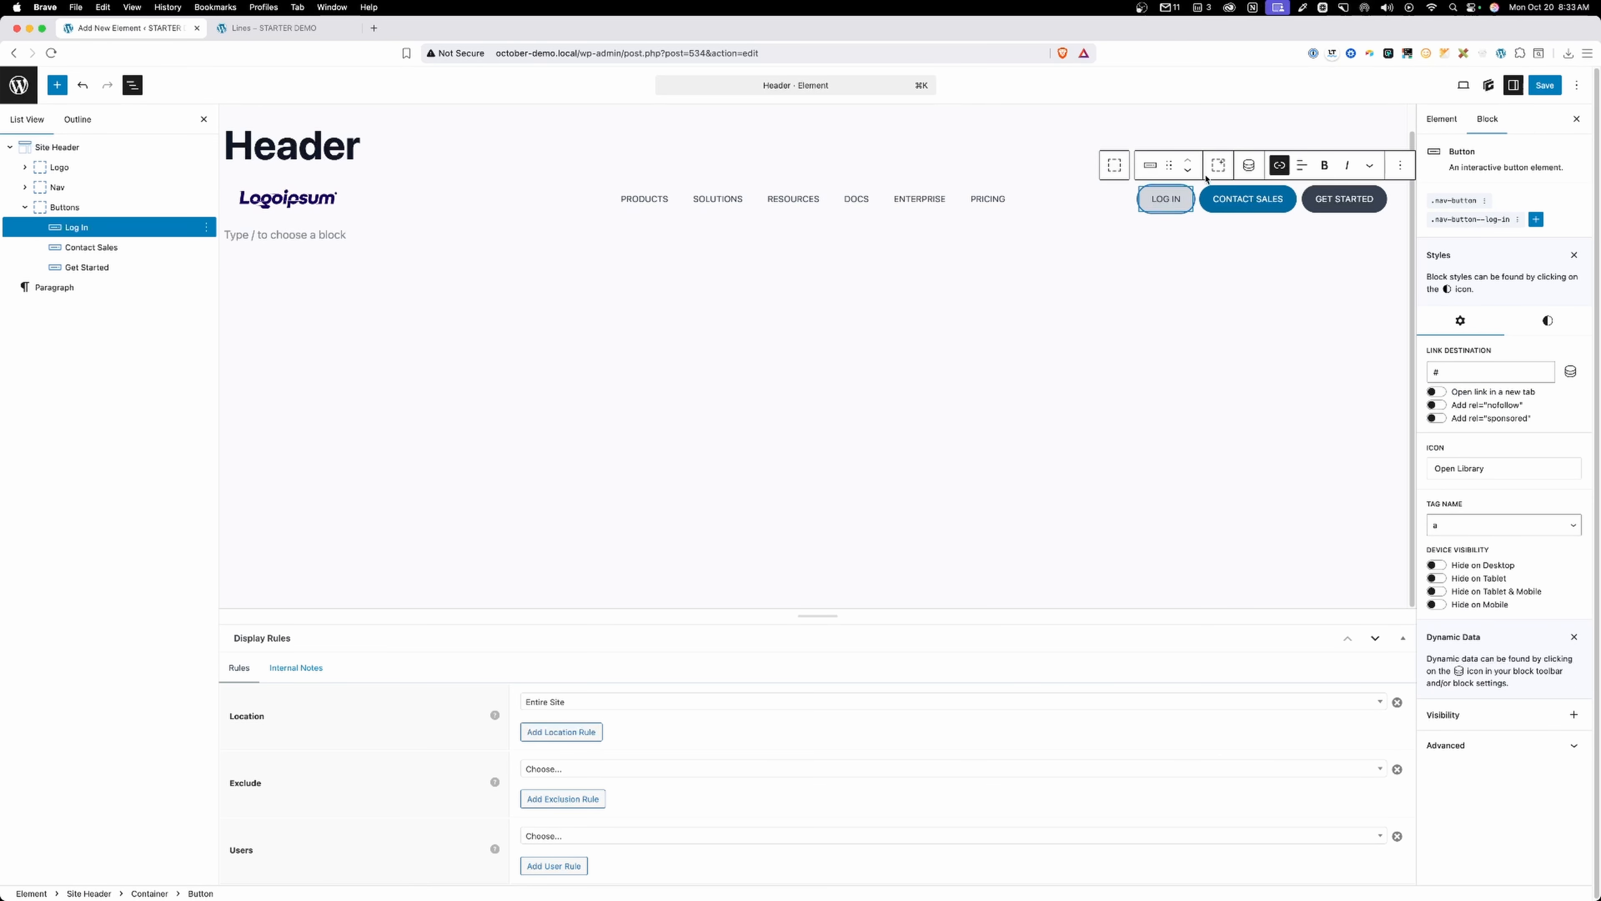
pyautogui.click(1218, 165)
pyautogui.click(183, 247)
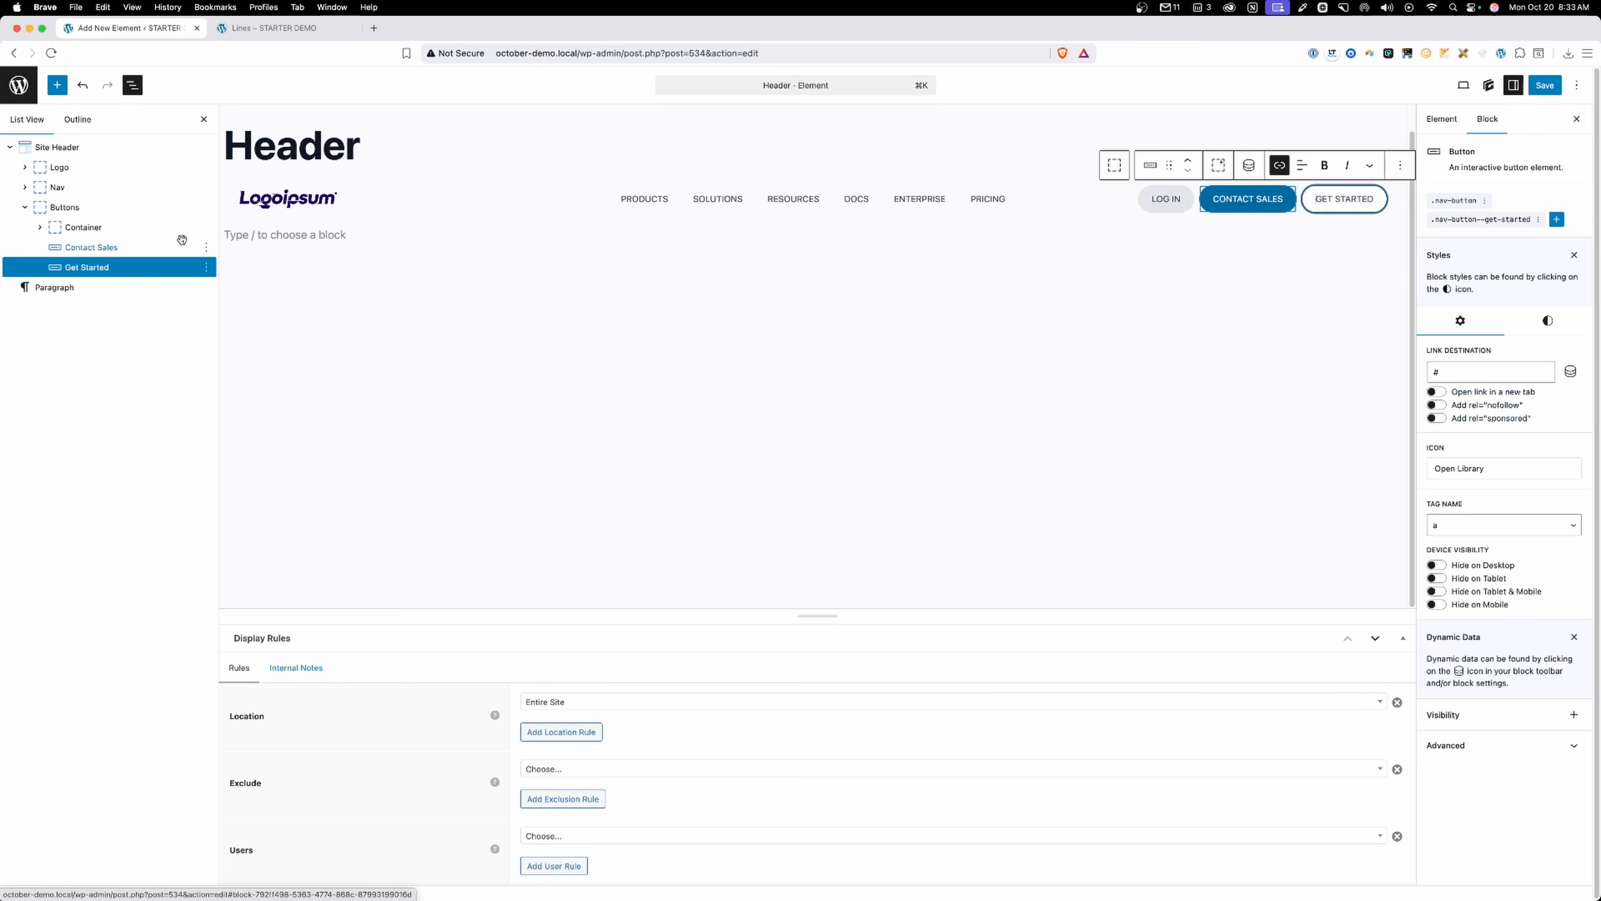
pyautogui.click(1218, 165)
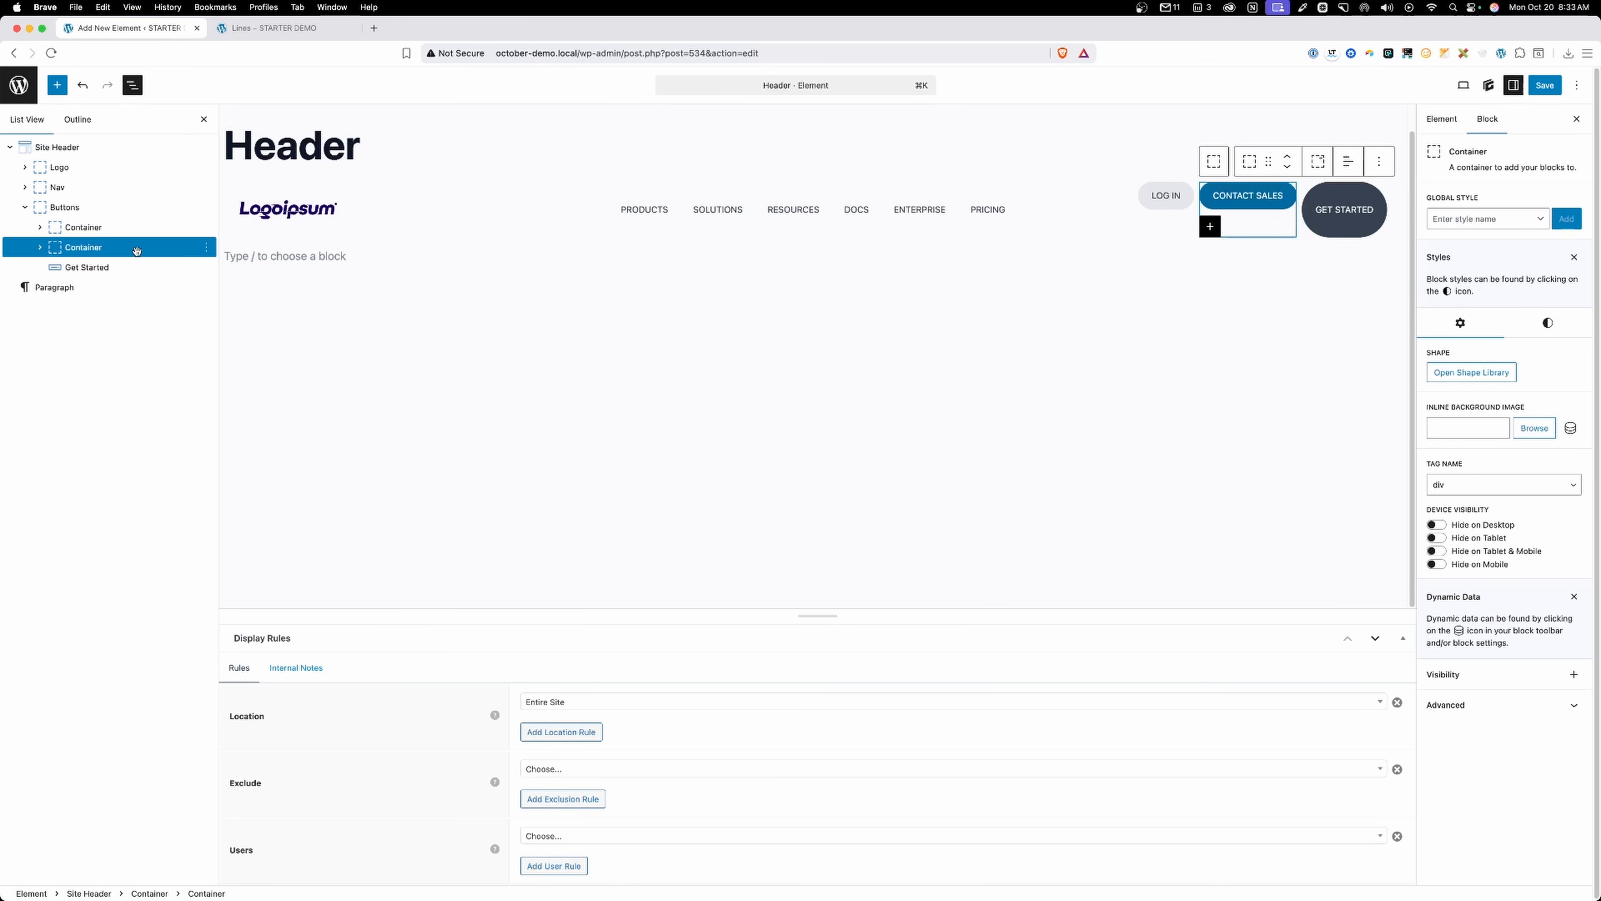
pyautogui.click(1318, 200)
pyautogui.click(1218, 165)
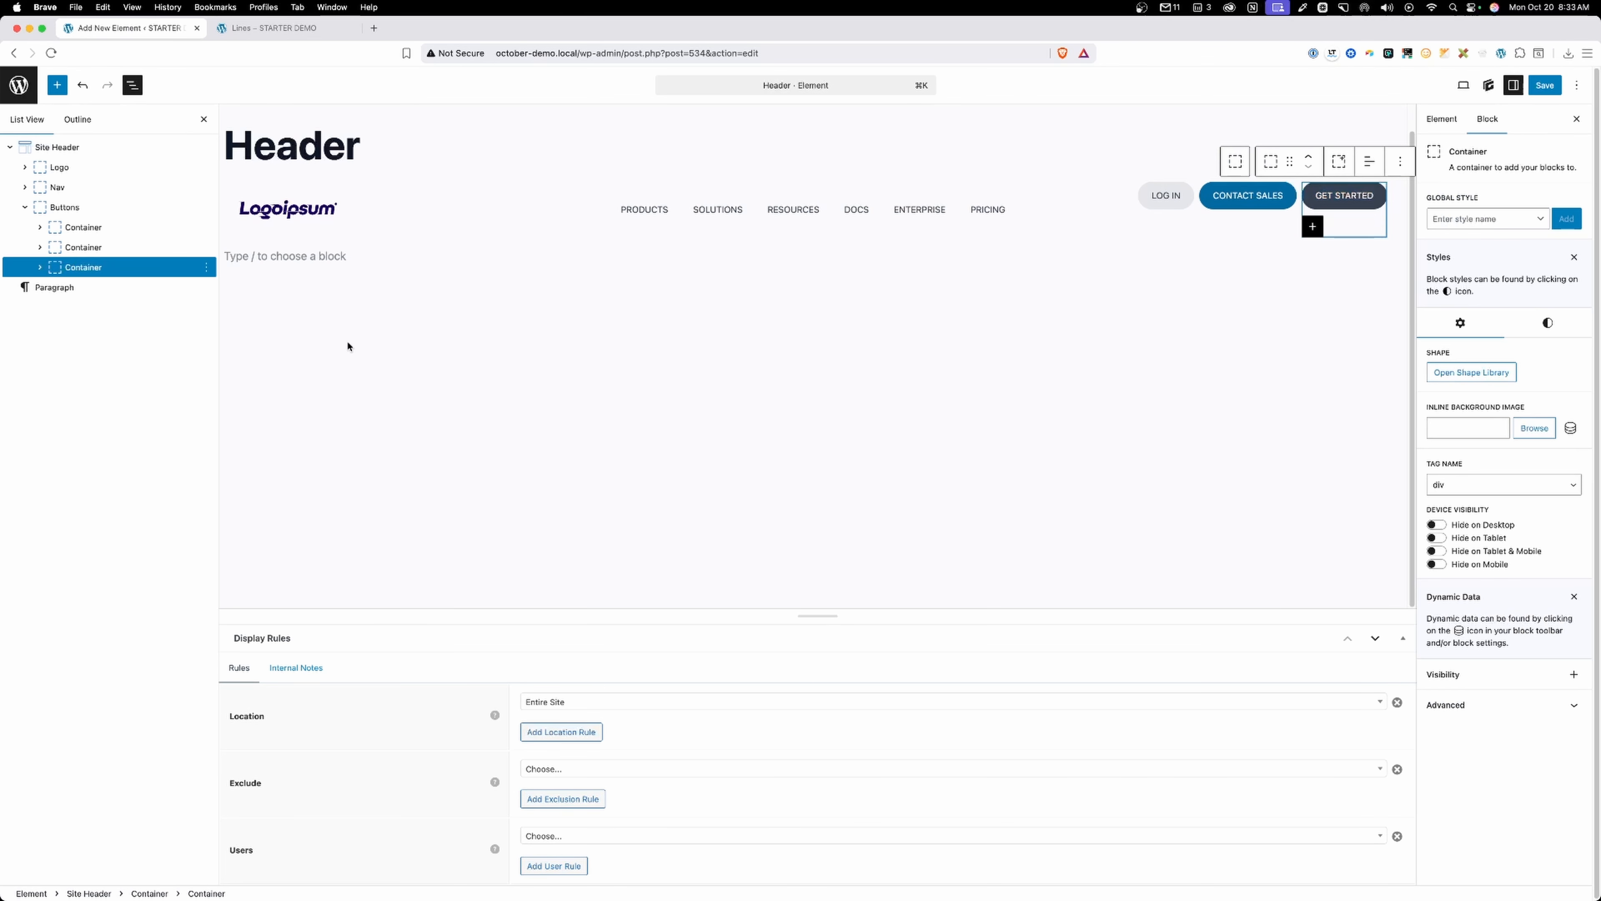
# Change the tag name of all three button wrapper containers to li.
pyautogui.keyDown('shift'); pyautogui.click(90, 229); pyautogui.keyUp('shift')
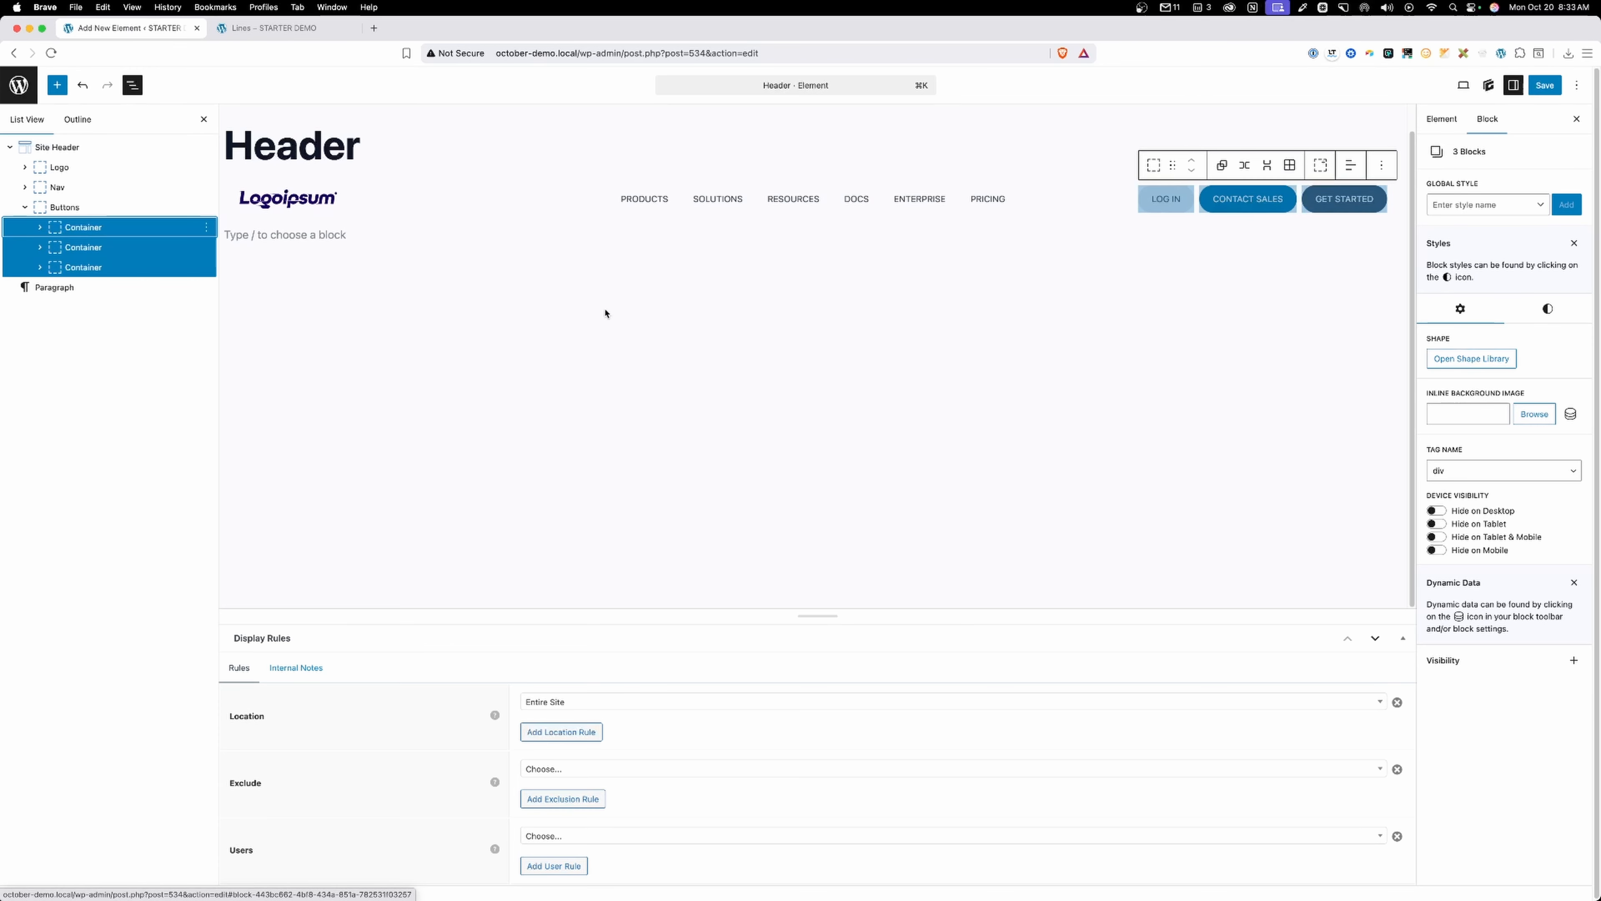
pyautogui.click(1500, 470)
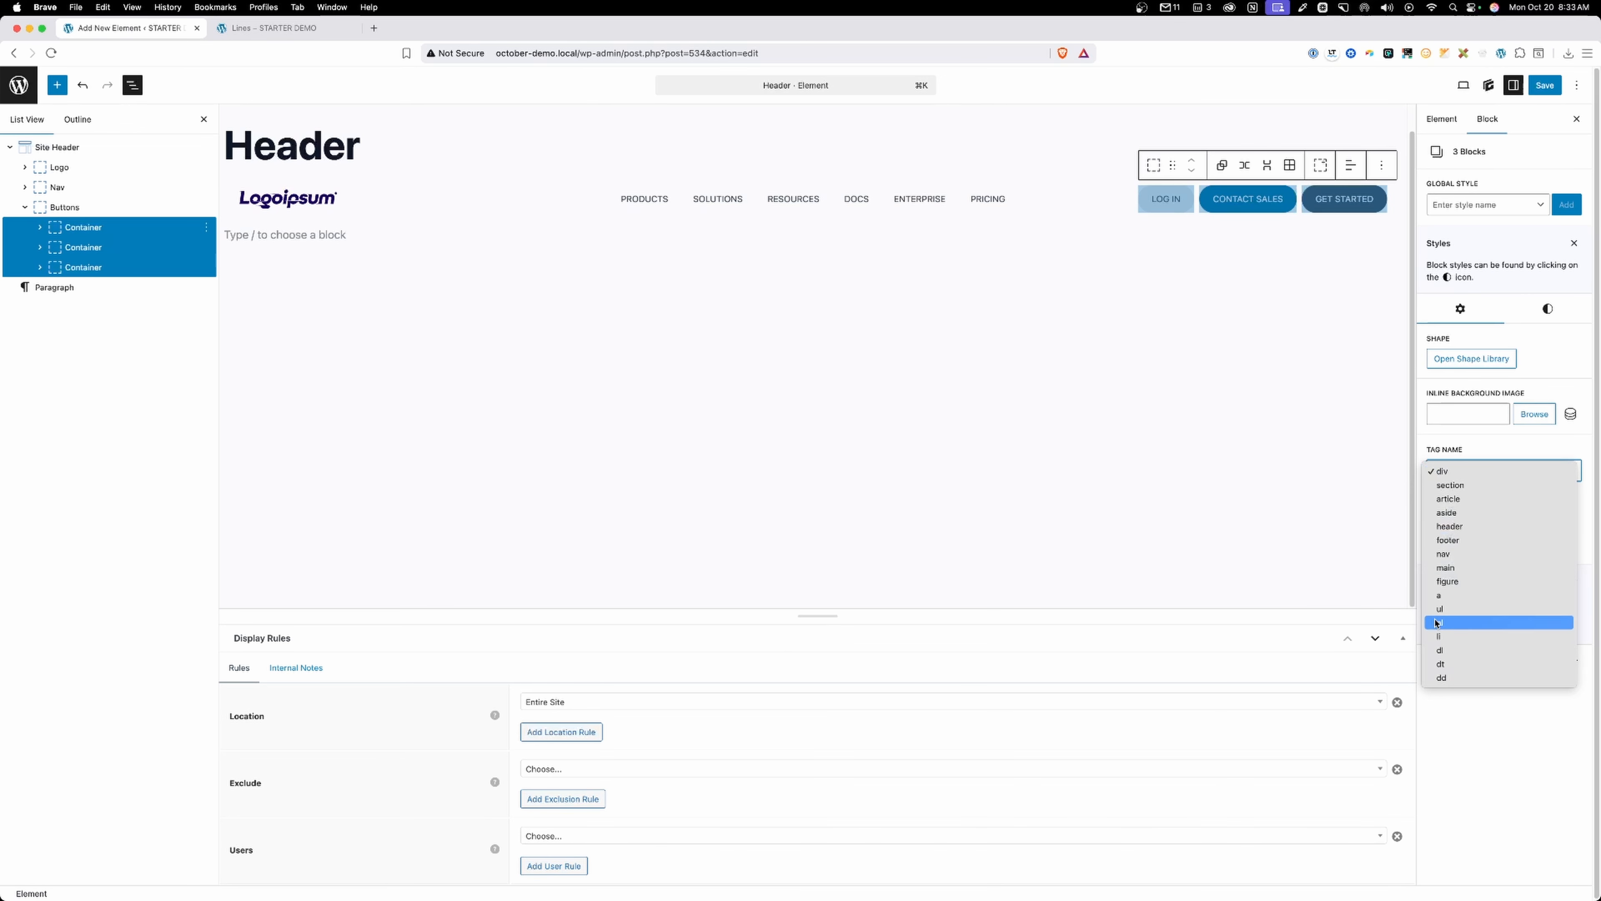
pyautogui.click(1462, 638)
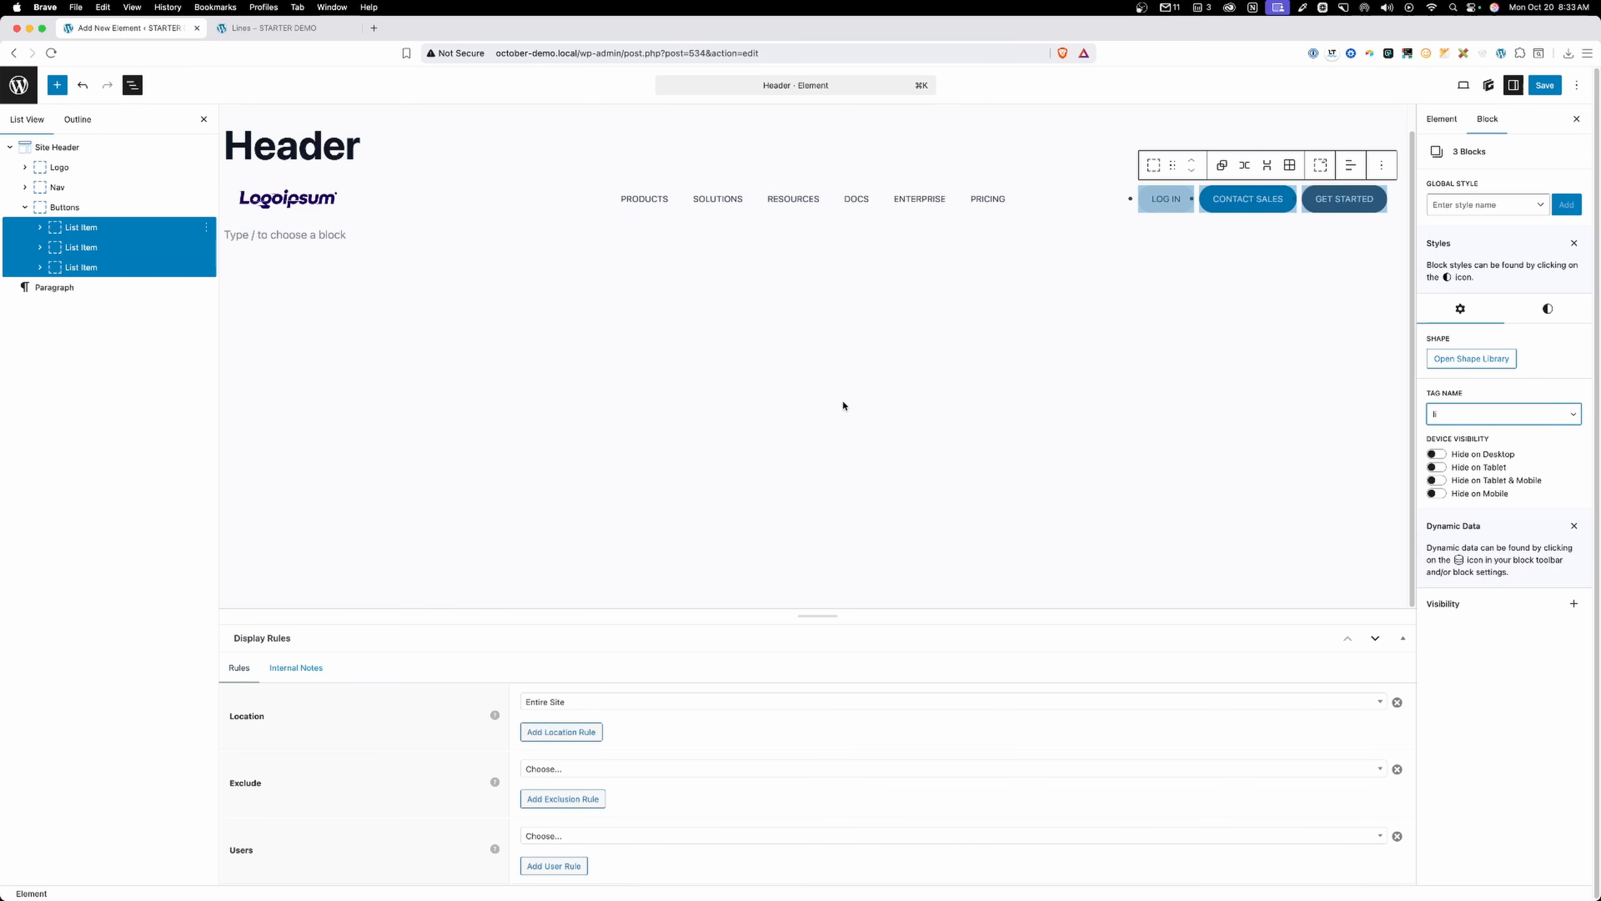
# Set the Buttons list's list style type to none and save the Header element.
pyautogui.click(158, 207)
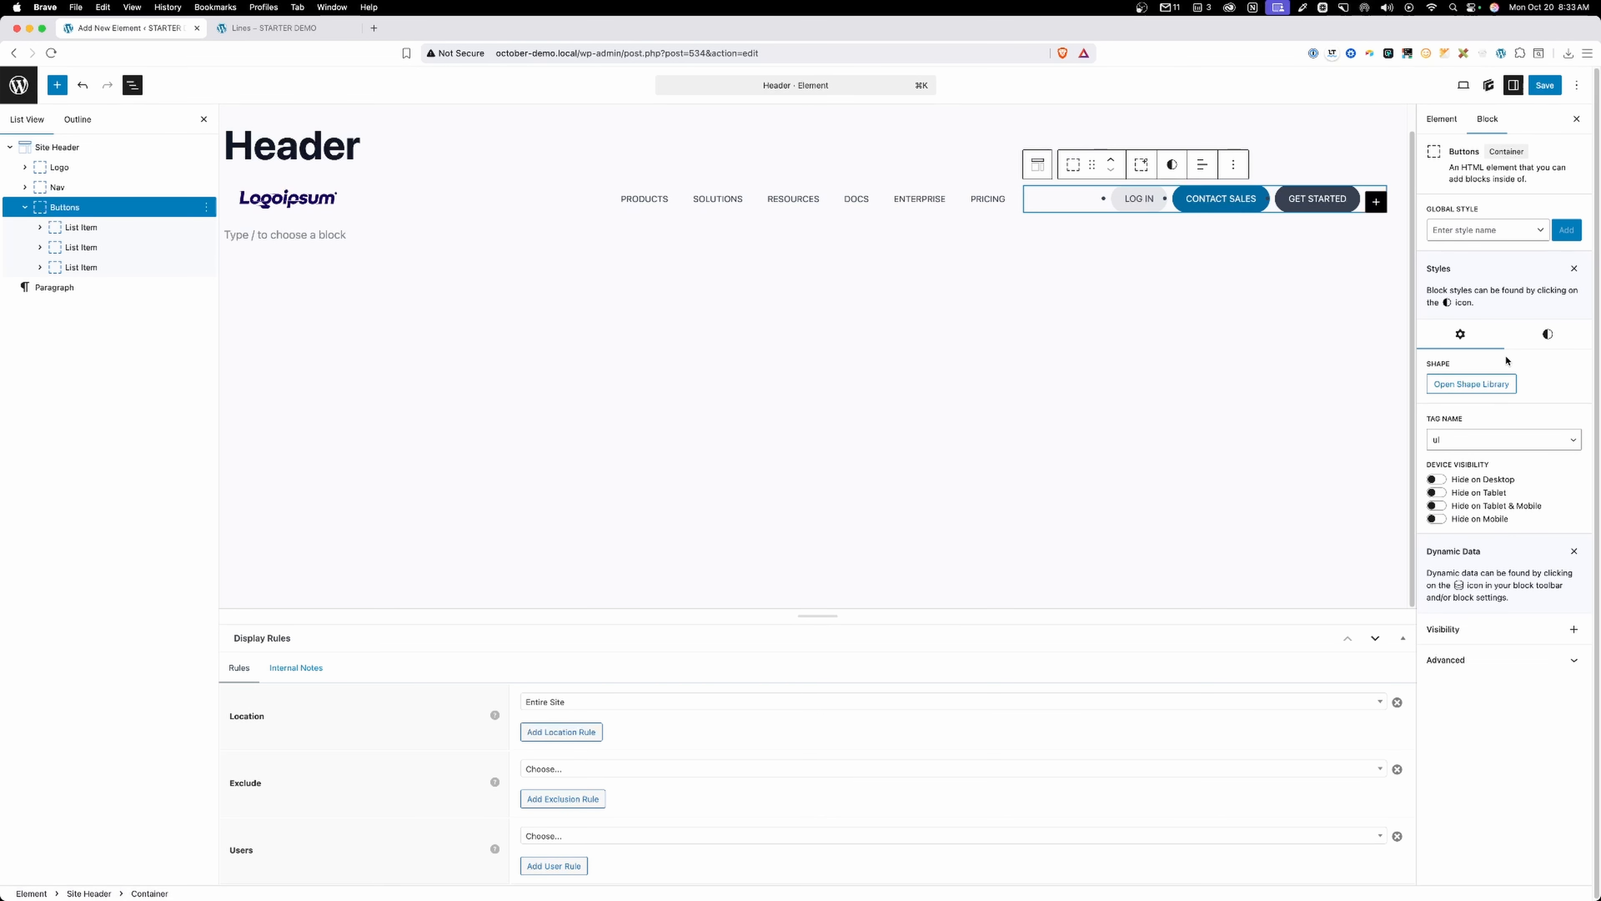
pyautogui.click(1547, 333)
pyautogui.scroll(-3, 1470, 757)
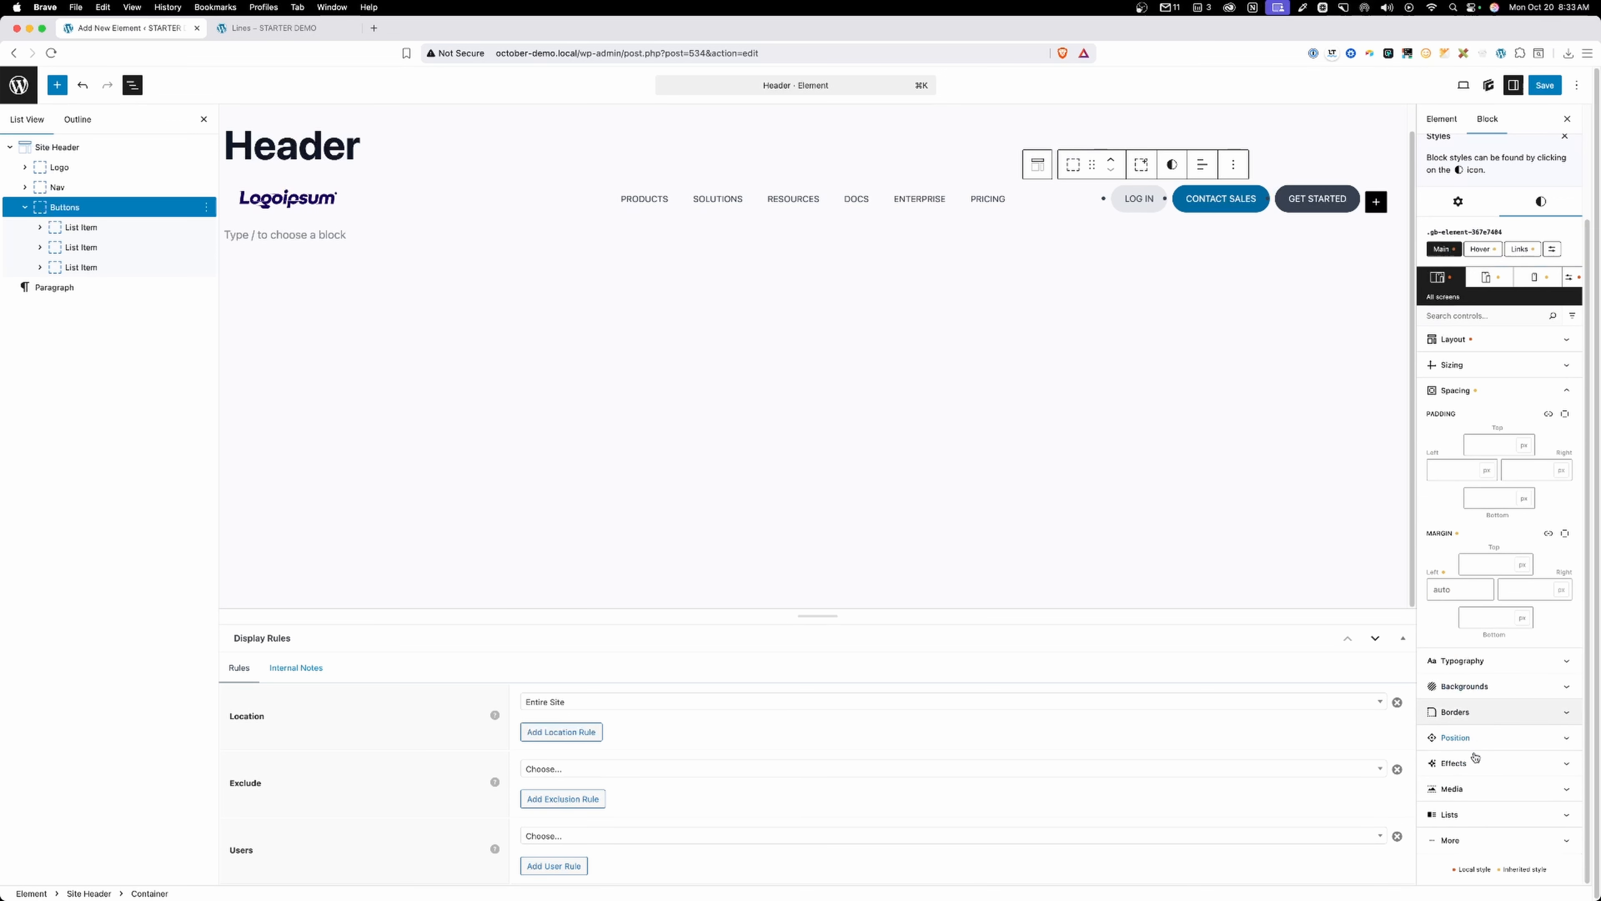
pyautogui.click(1462, 814)
pyautogui.click(1459, 613)
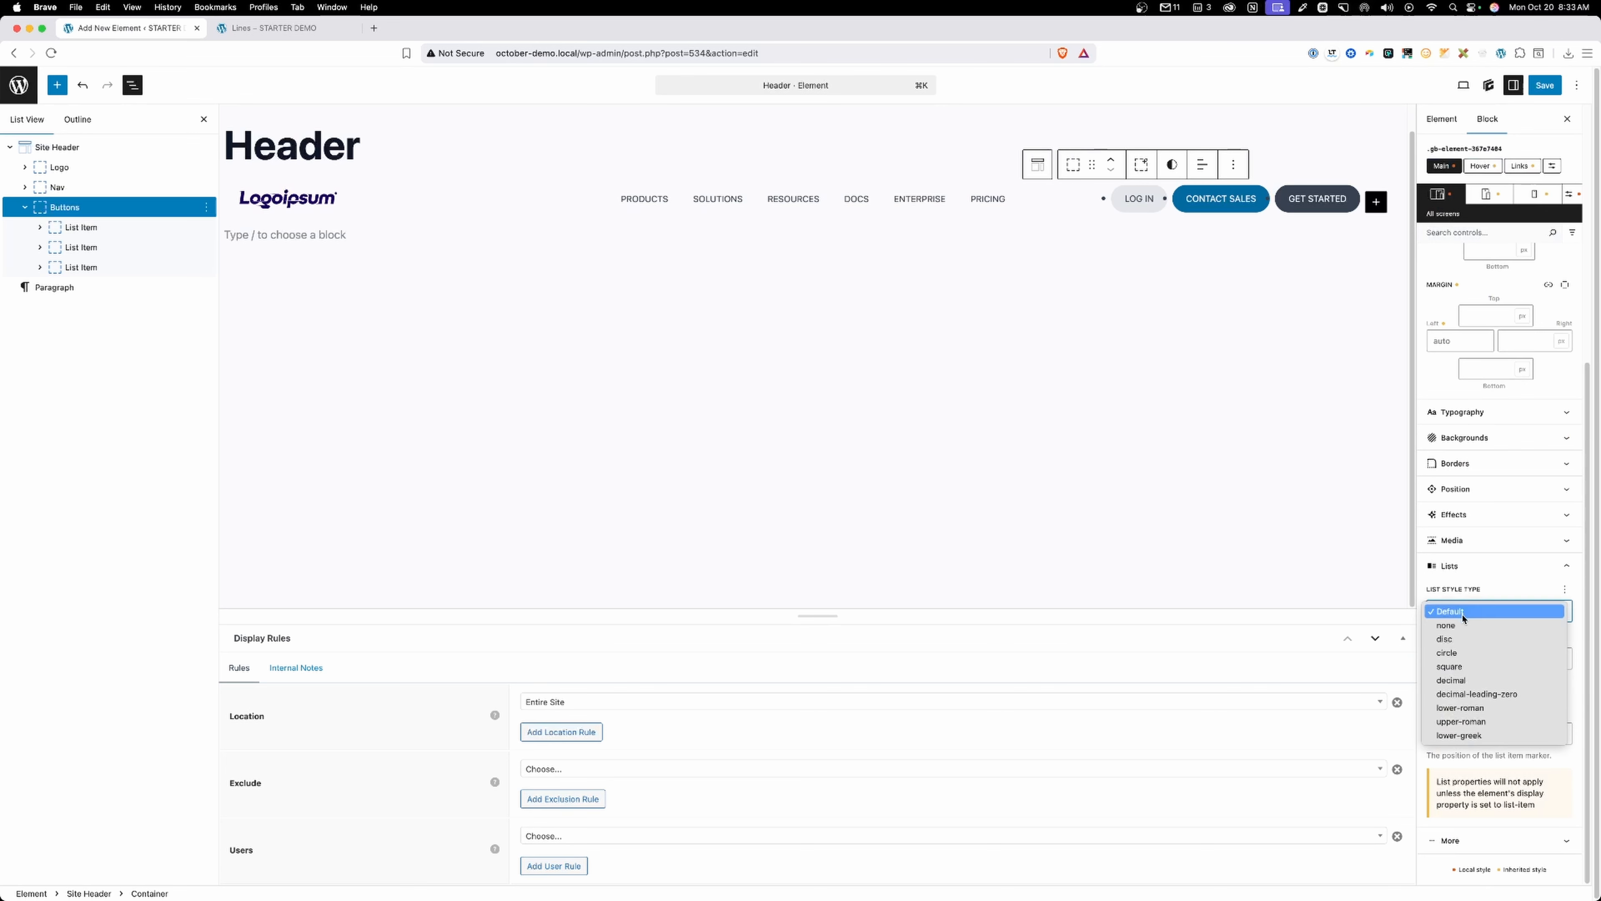
pyautogui.click(1450, 626)
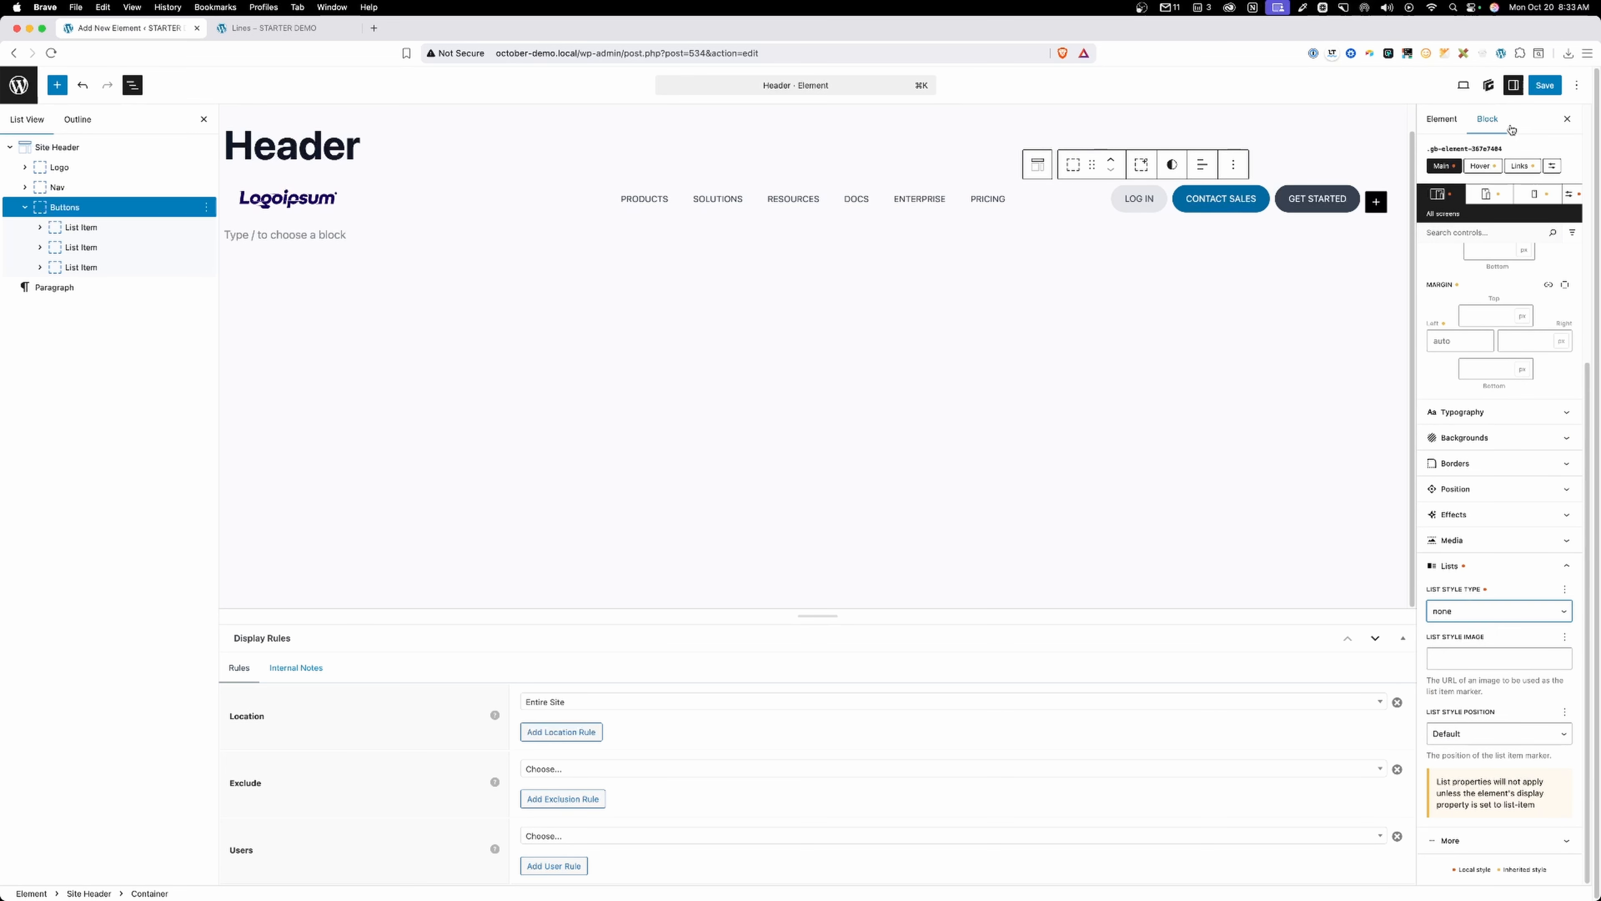
pyautogui.click(1545, 85)
# Reload the Lines page, widen the preview to about 1724 px and inspect the computed margins of the header's button list.
pyautogui.hotkey('ctrl', 'Tab')
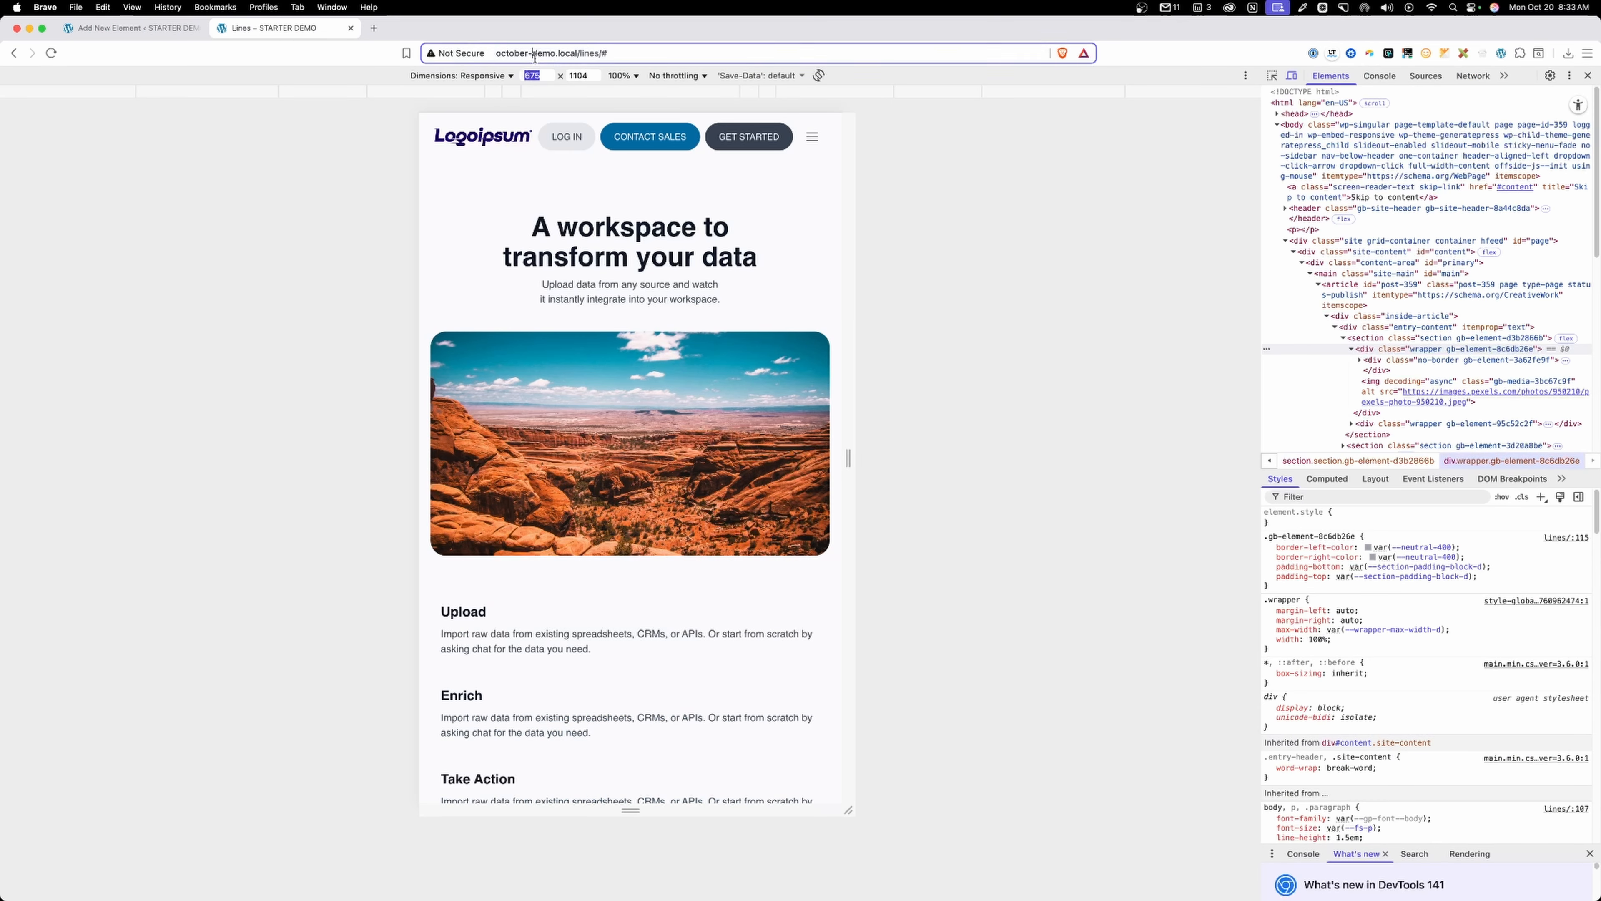
pyautogui.press('Return')
pyautogui.moveTo(845, 164); pyautogui.dragTo(1179, 158)
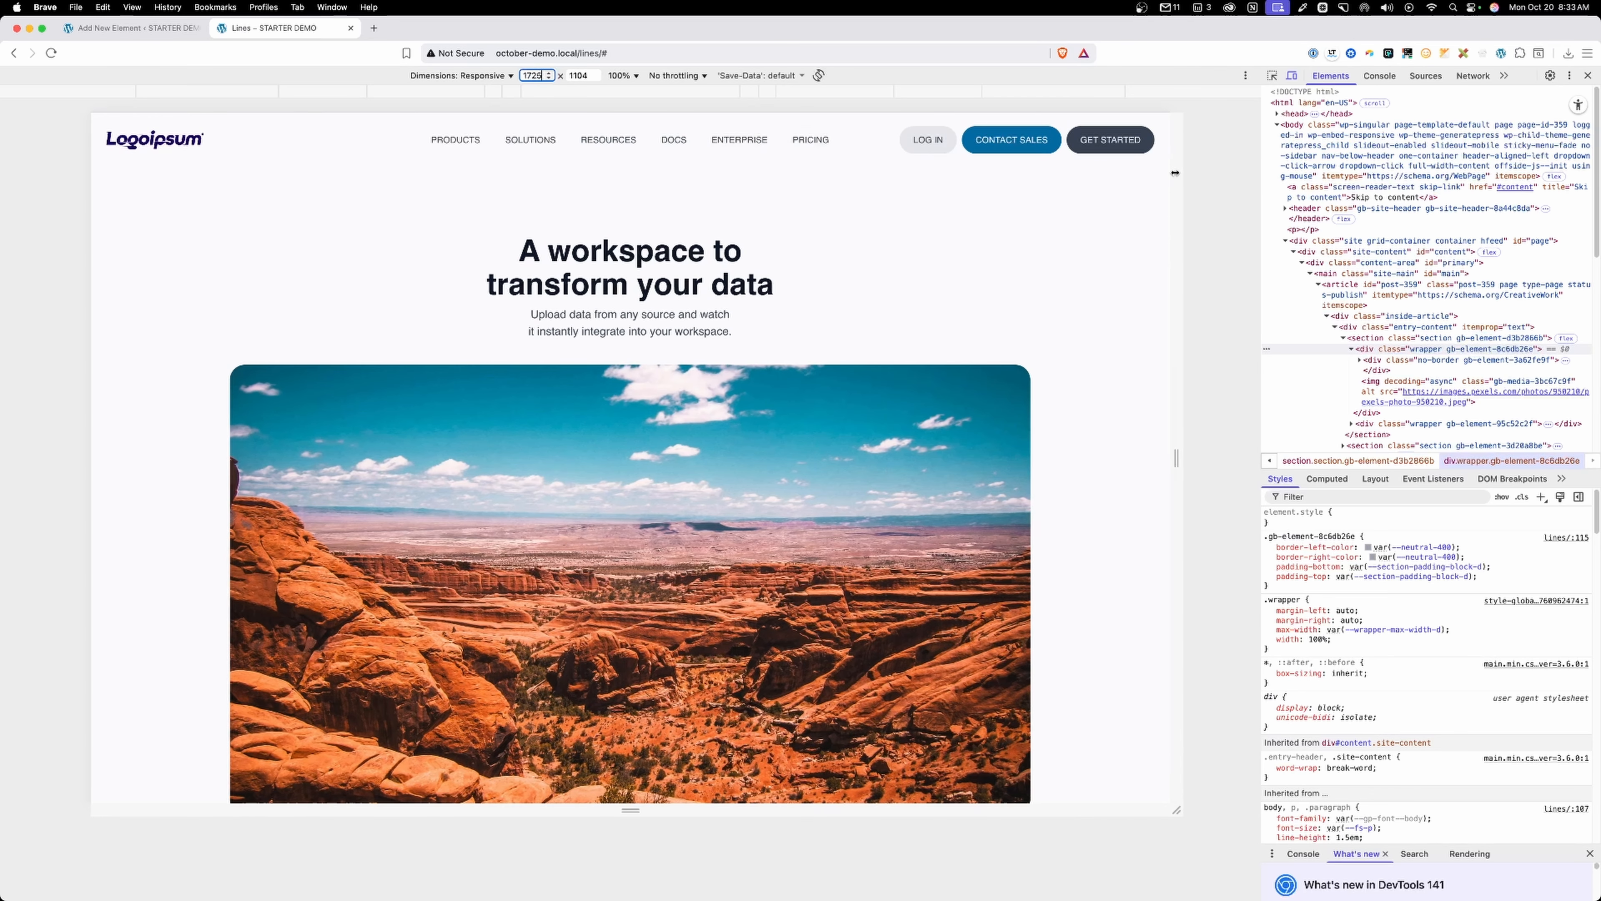
pyautogui.press('super+shift+c')
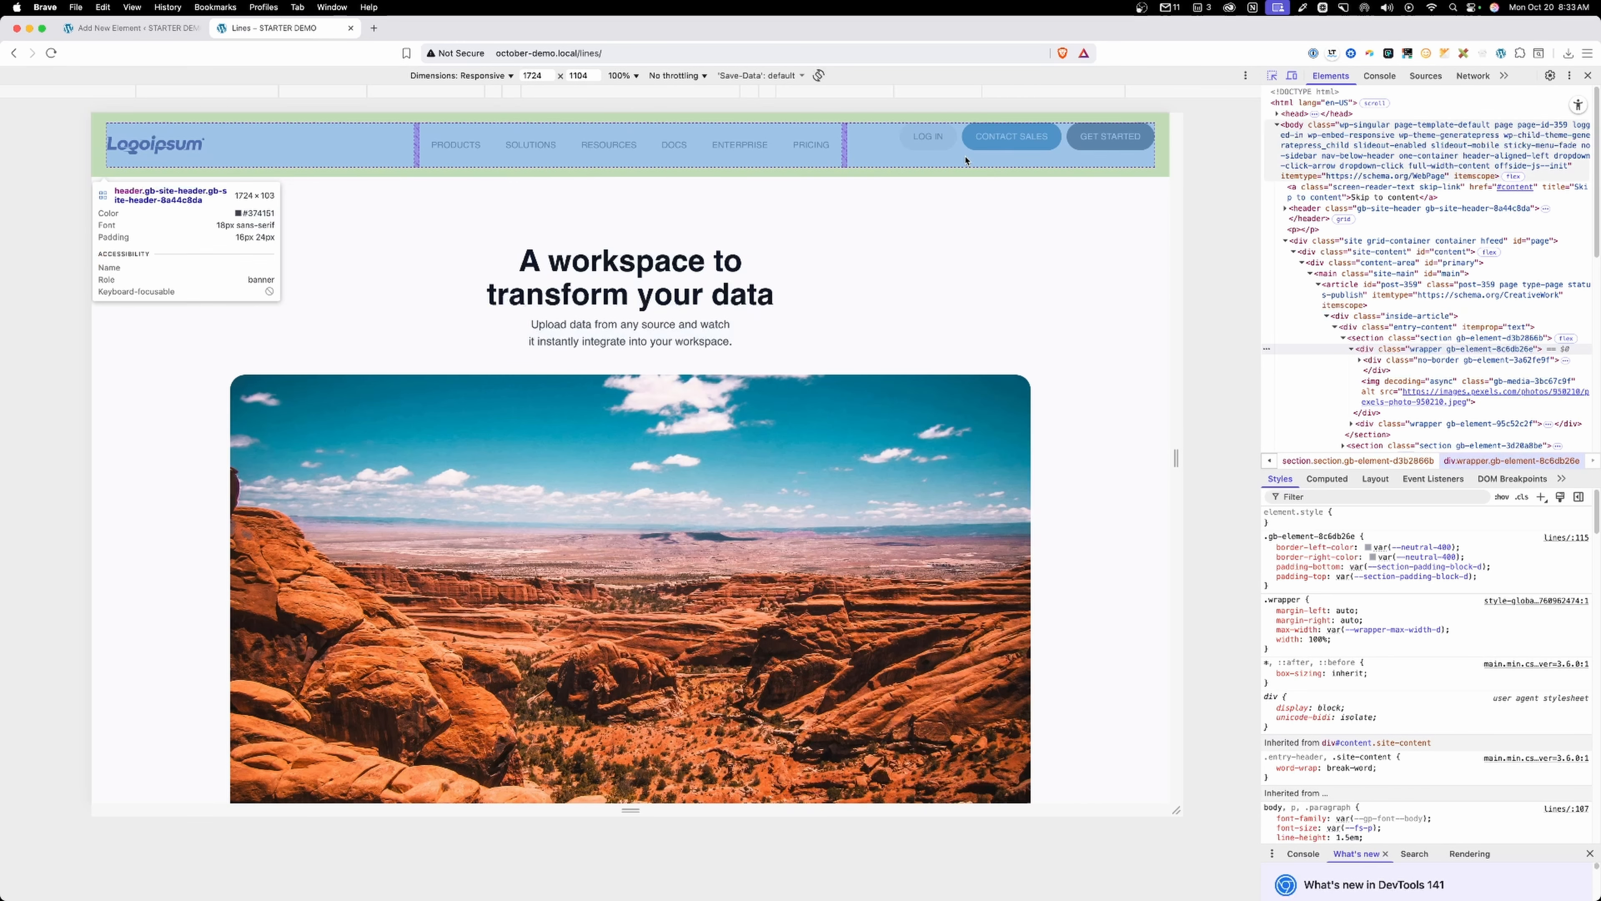
pyautogui.click(957, 151)
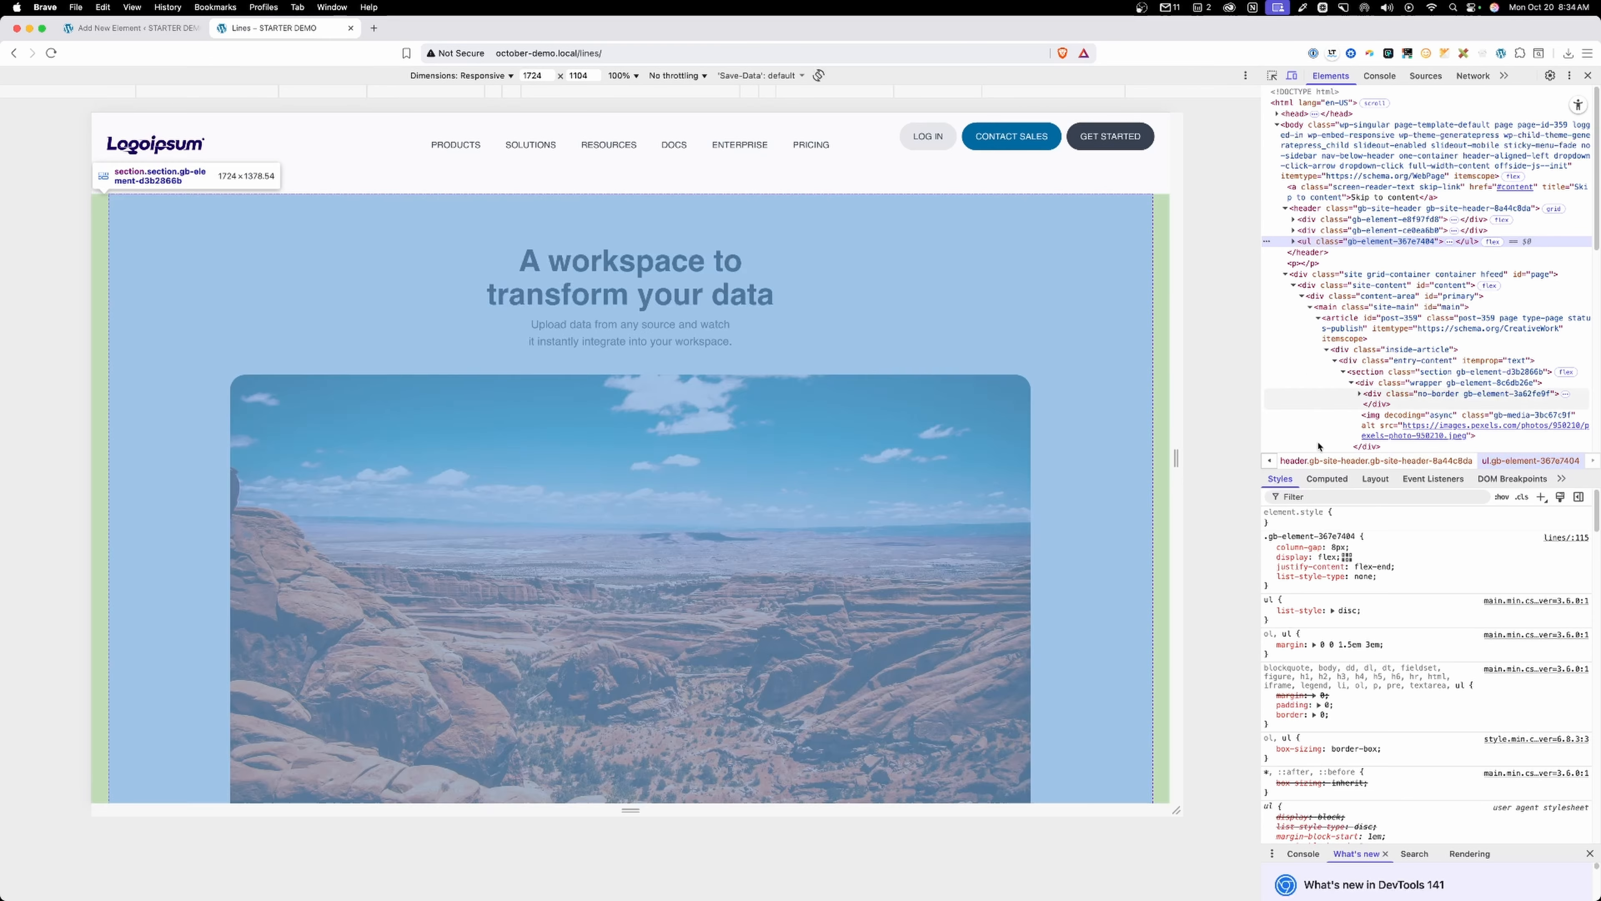
pyautogui.click(1328, 478)
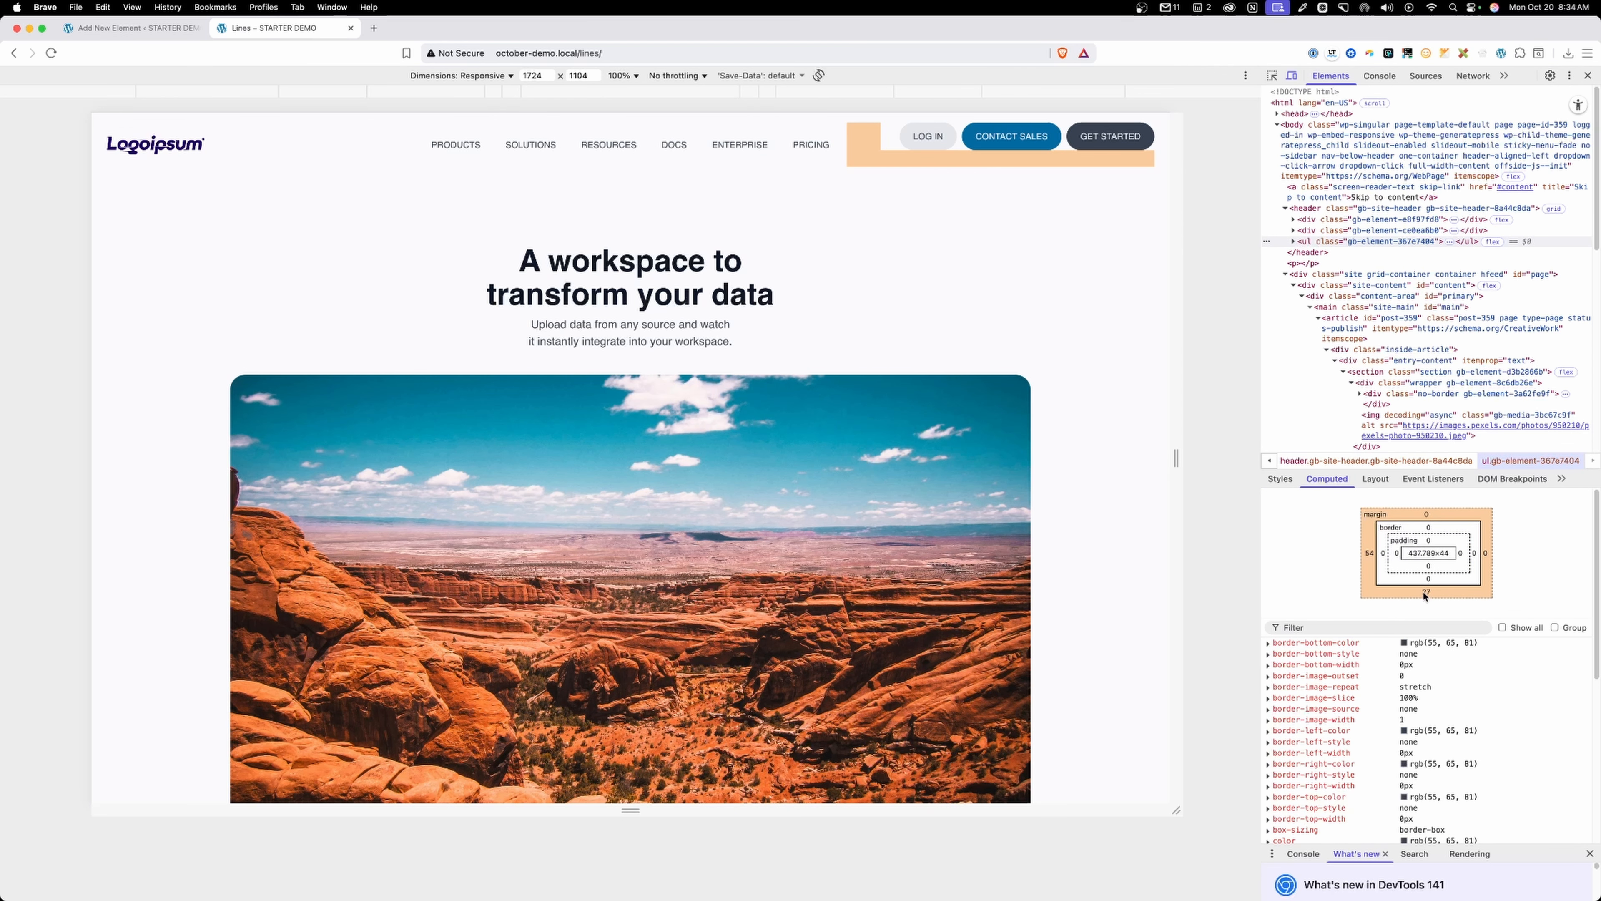
# Back in the Header element editor, set the Buttons list's left and bottom margins to 0 and save.
pyautogui.click(135, 28)
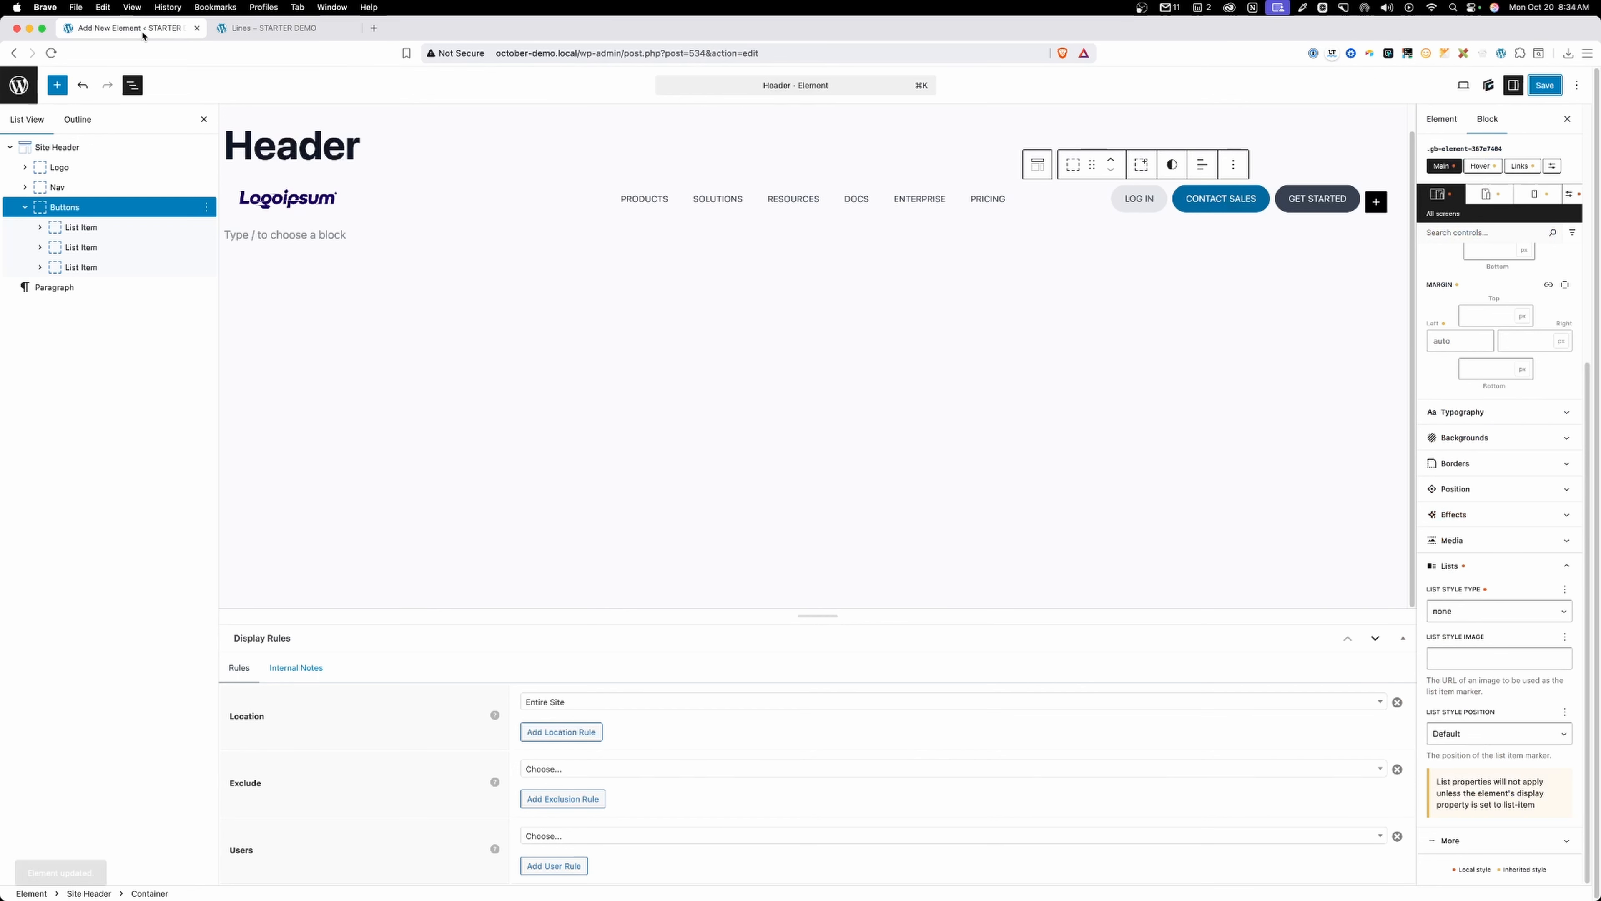
pyautogui.click(49, 208)
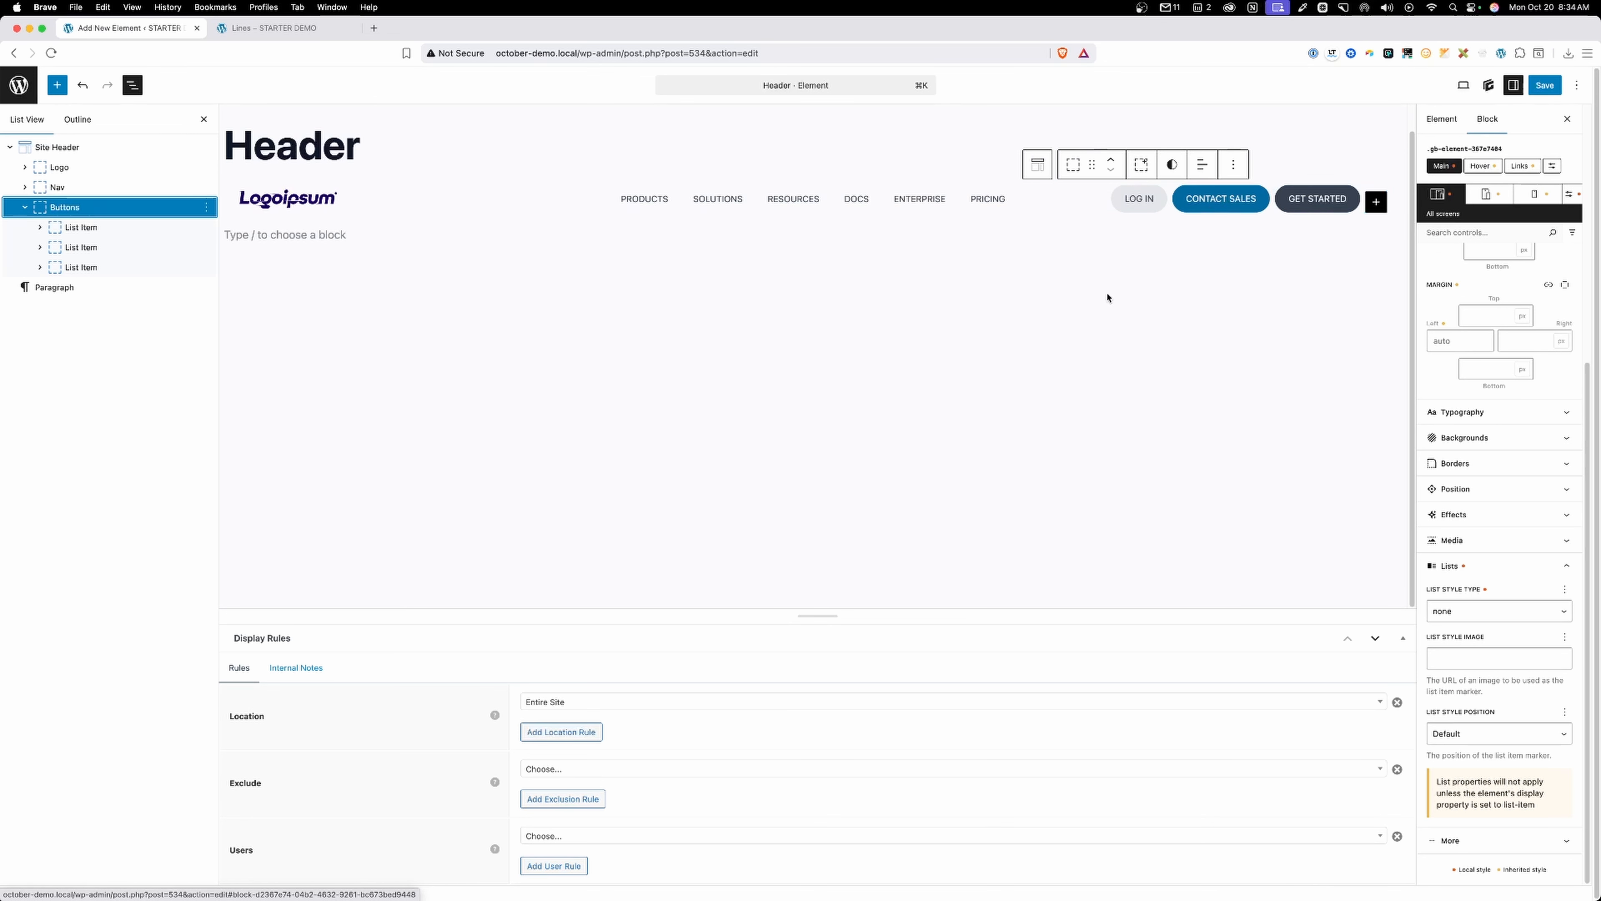
pyautogui.scroll(5, 1510, 324)
pyautogui.click(1457, 514)
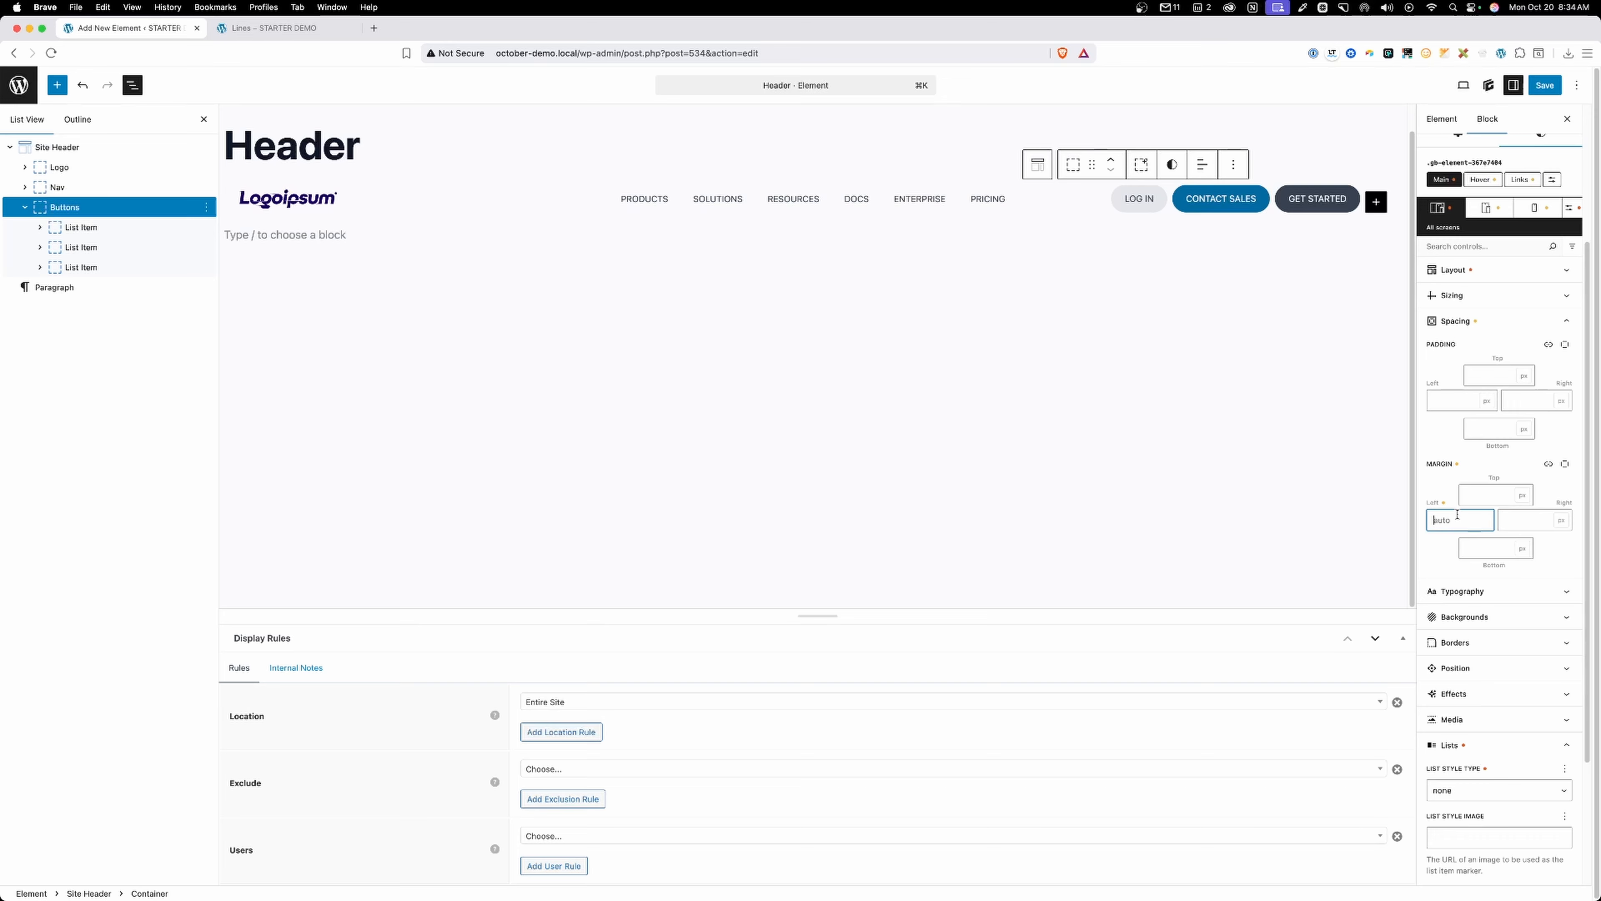
pyautogui.press('BackSpace')
pyautogui.press('BackSpace')
pyautogui.press('BackSpace')
pyautogui.press('BackSpace')
pyautogui.write('0')
pyautogui.click(1484, 552)
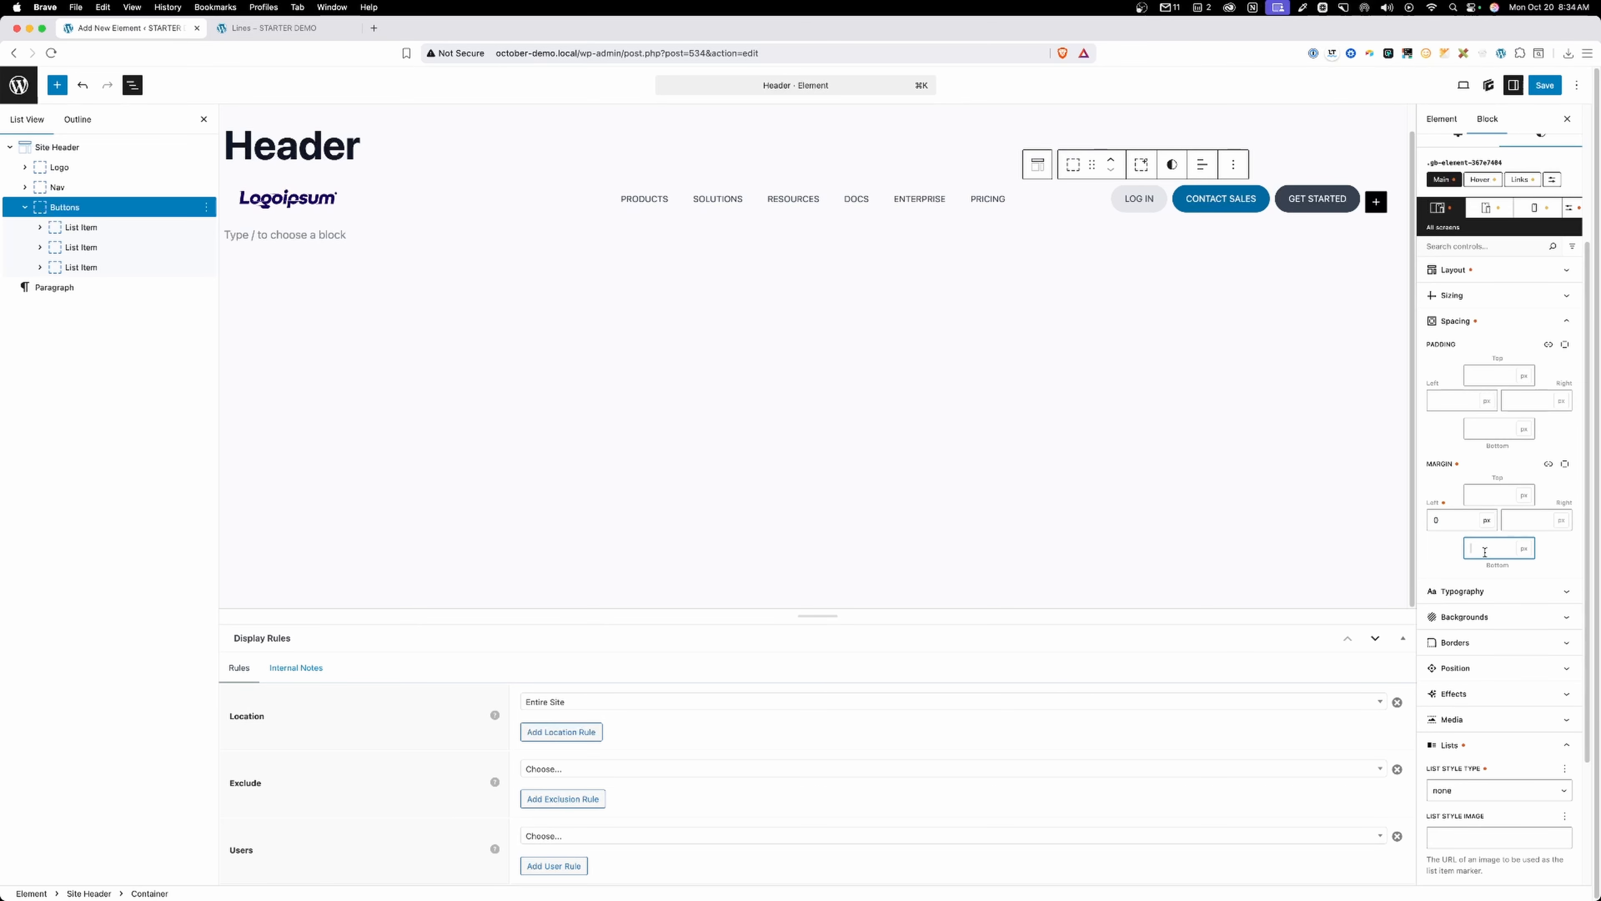
pyautogui.write('0')
pyautogui.click(1545, 85)
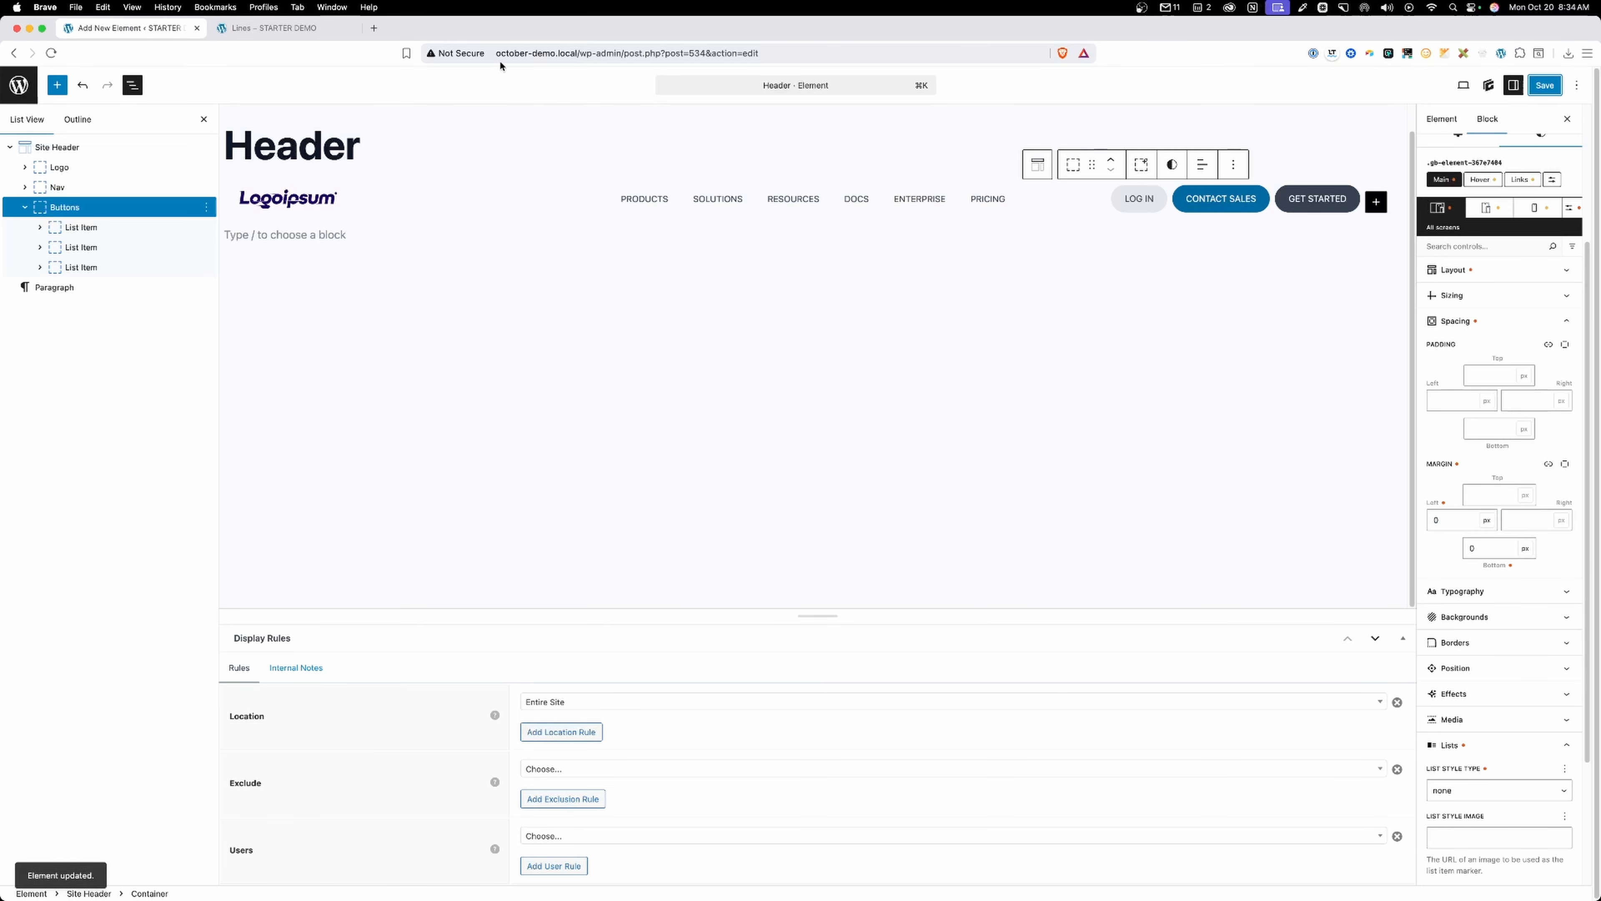
# Reload the Lines page, examine the button list's markup and narrow the preview to about 675 px to check the header.
pyautogui.click(275, 28)
pyautogui.press('Return')
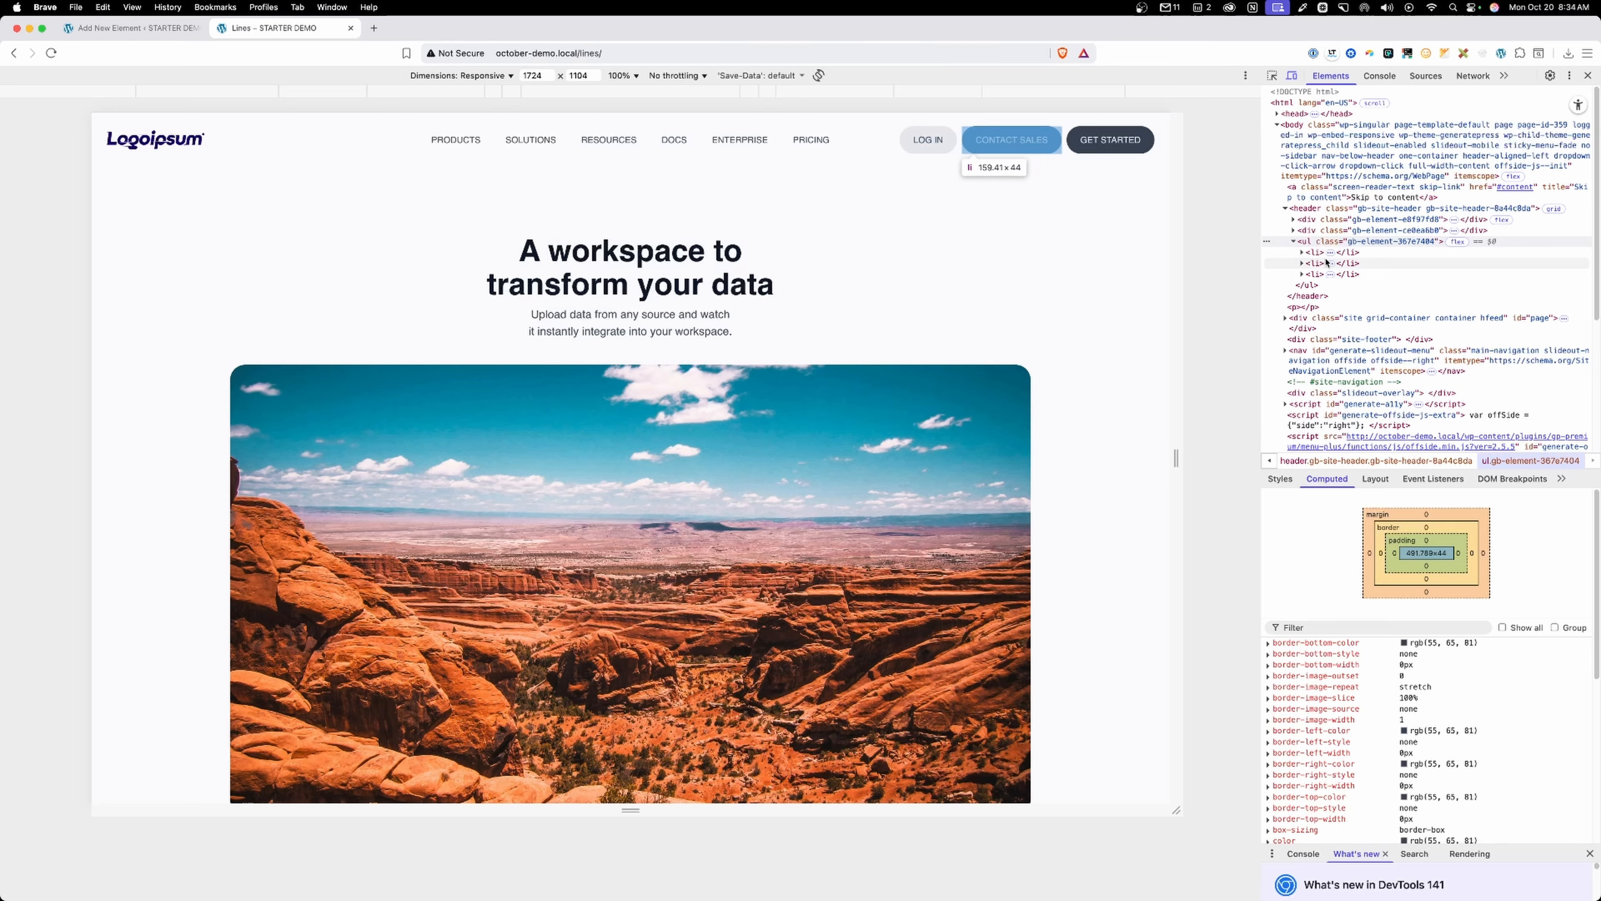
pyautogui.press('super+1')
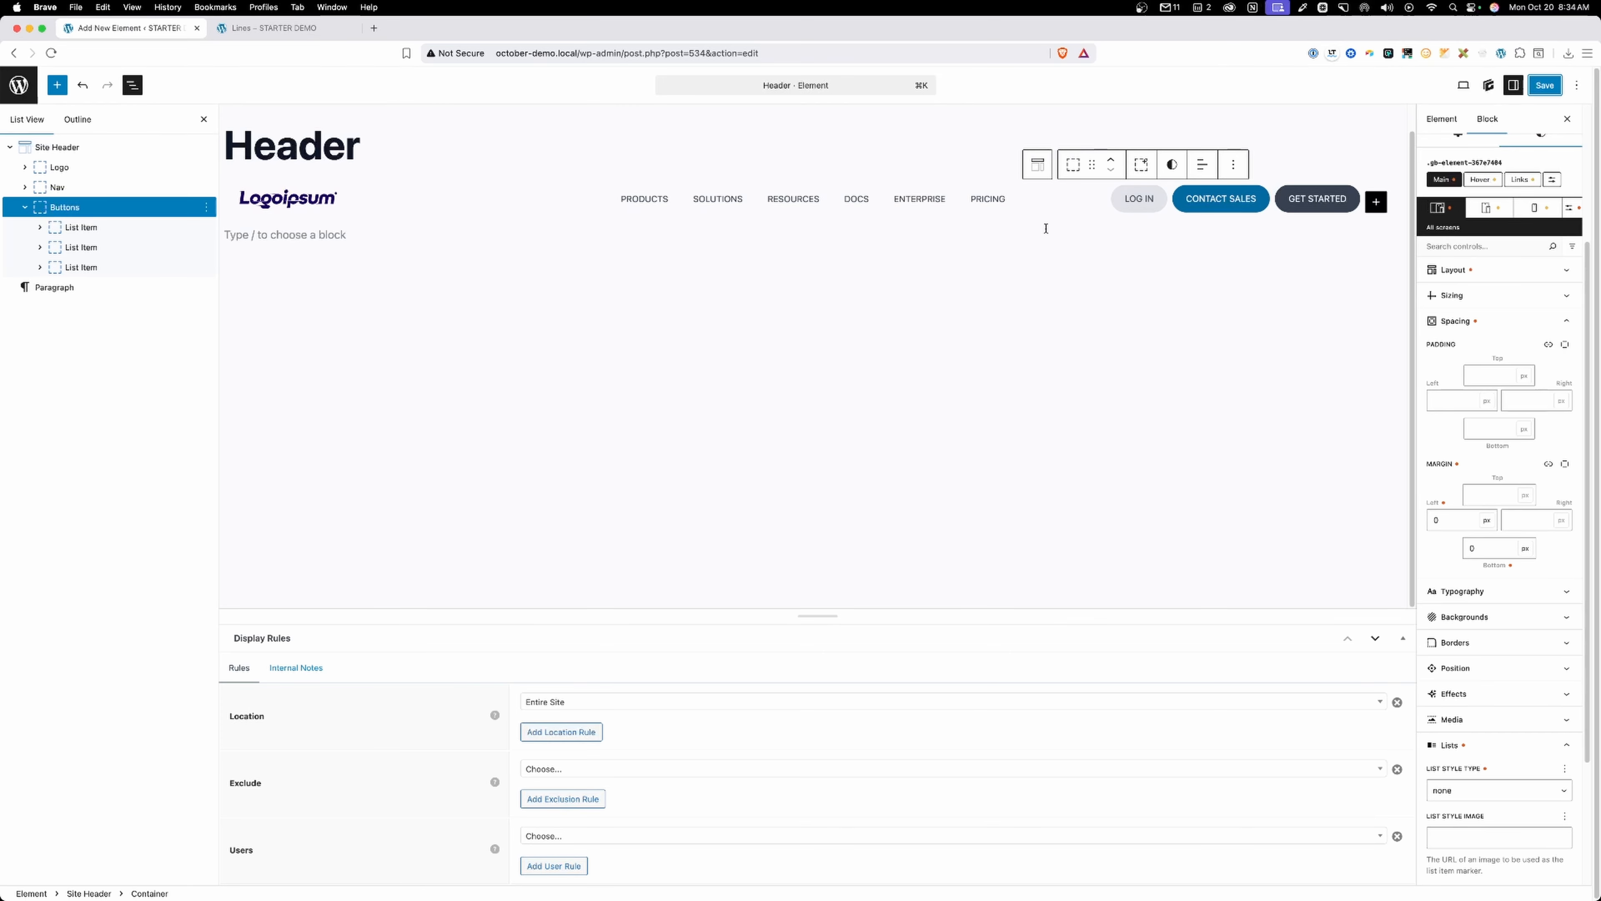
pyautogui.press('super+2')
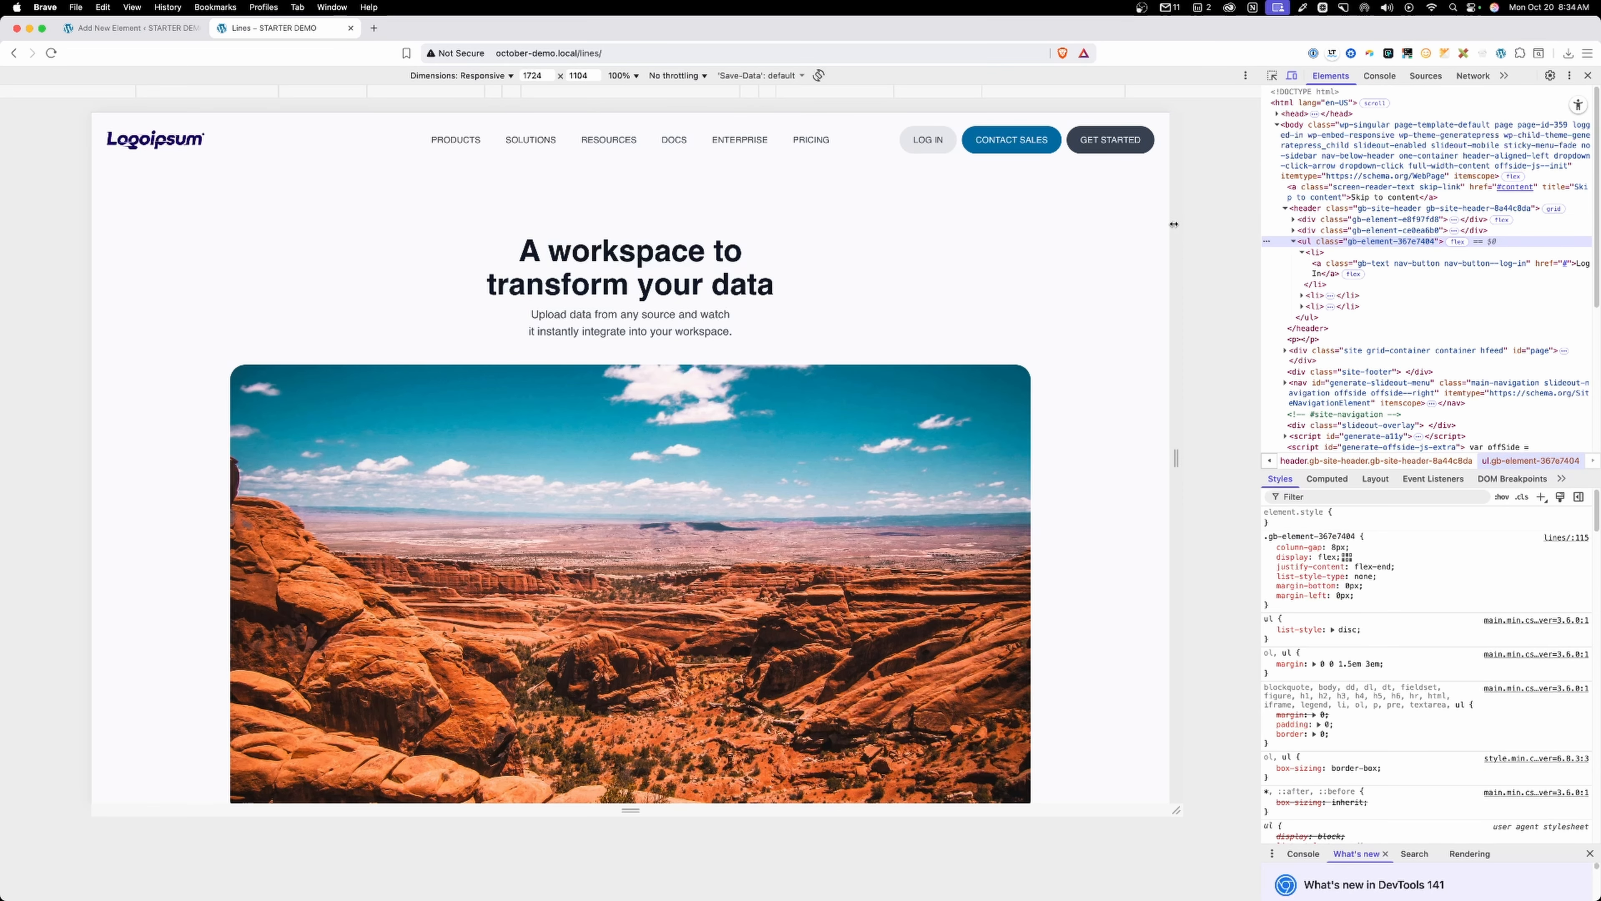
pyautogui.moveTo(1179, 221); pyautogui.dragTo(846, 207)
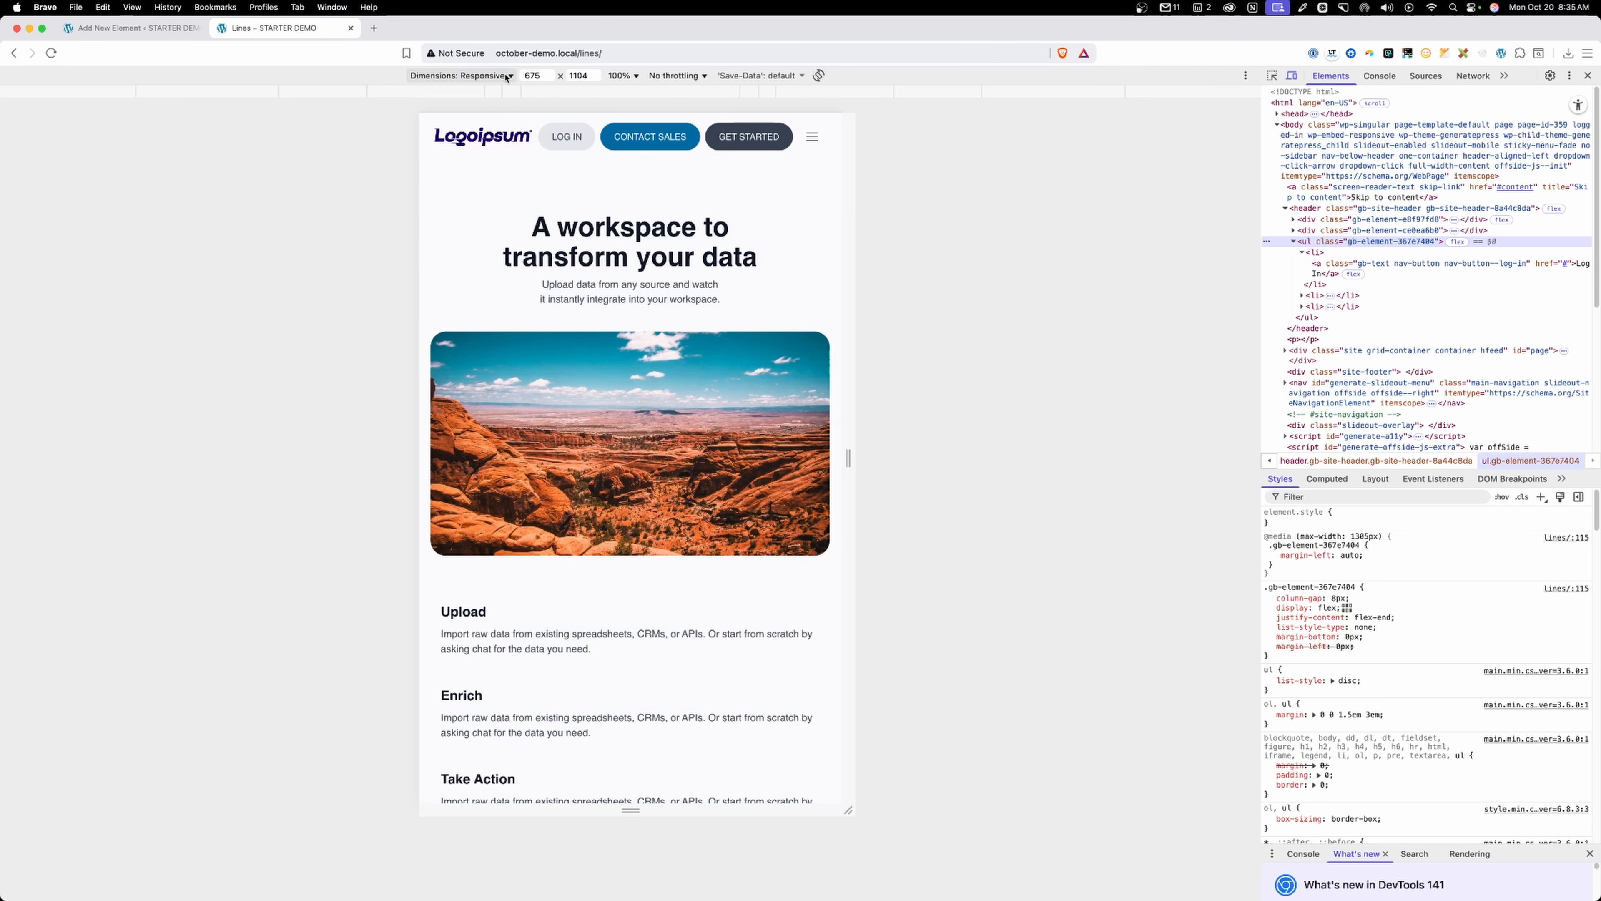
pyautogui.click(533, 76)
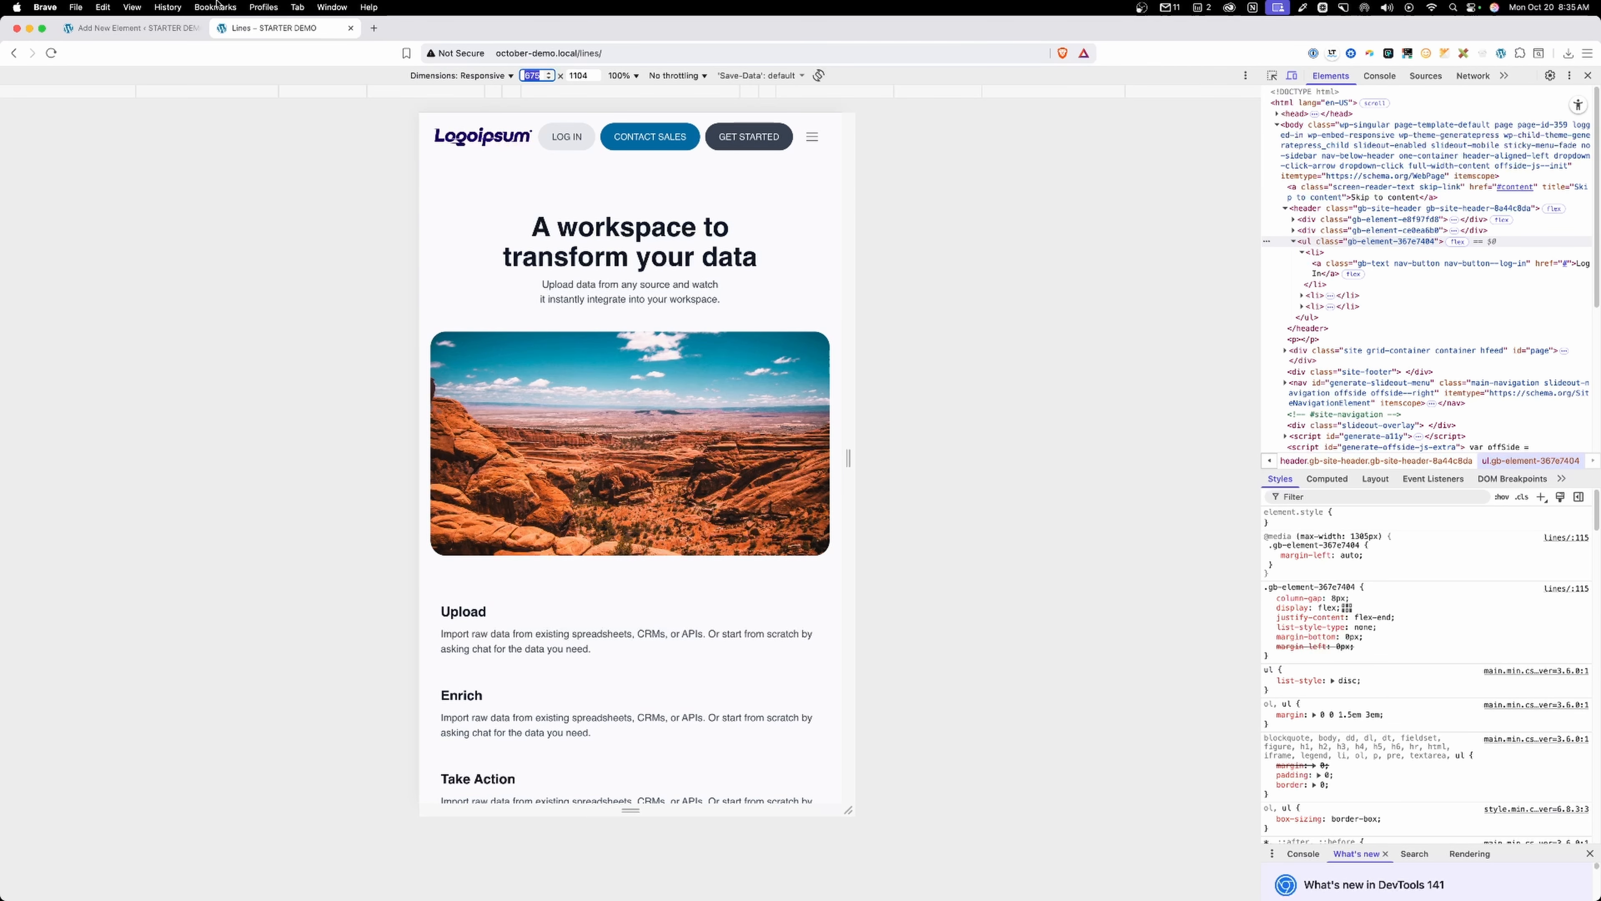
pyautogui.click(189, 33)
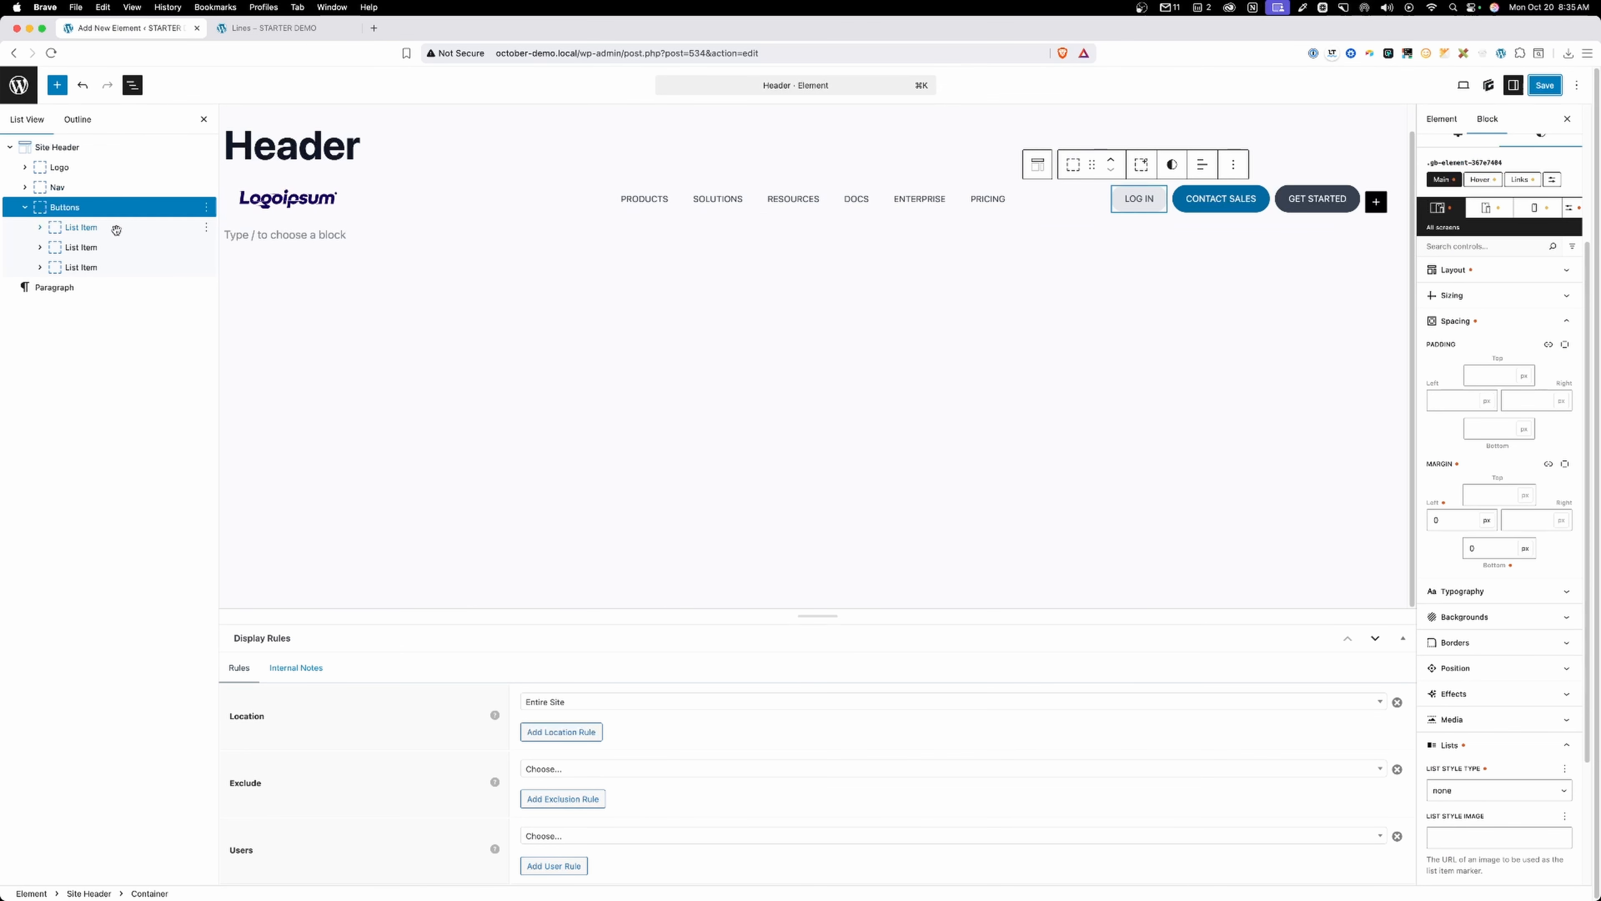
pyautogui.click(96, 228)
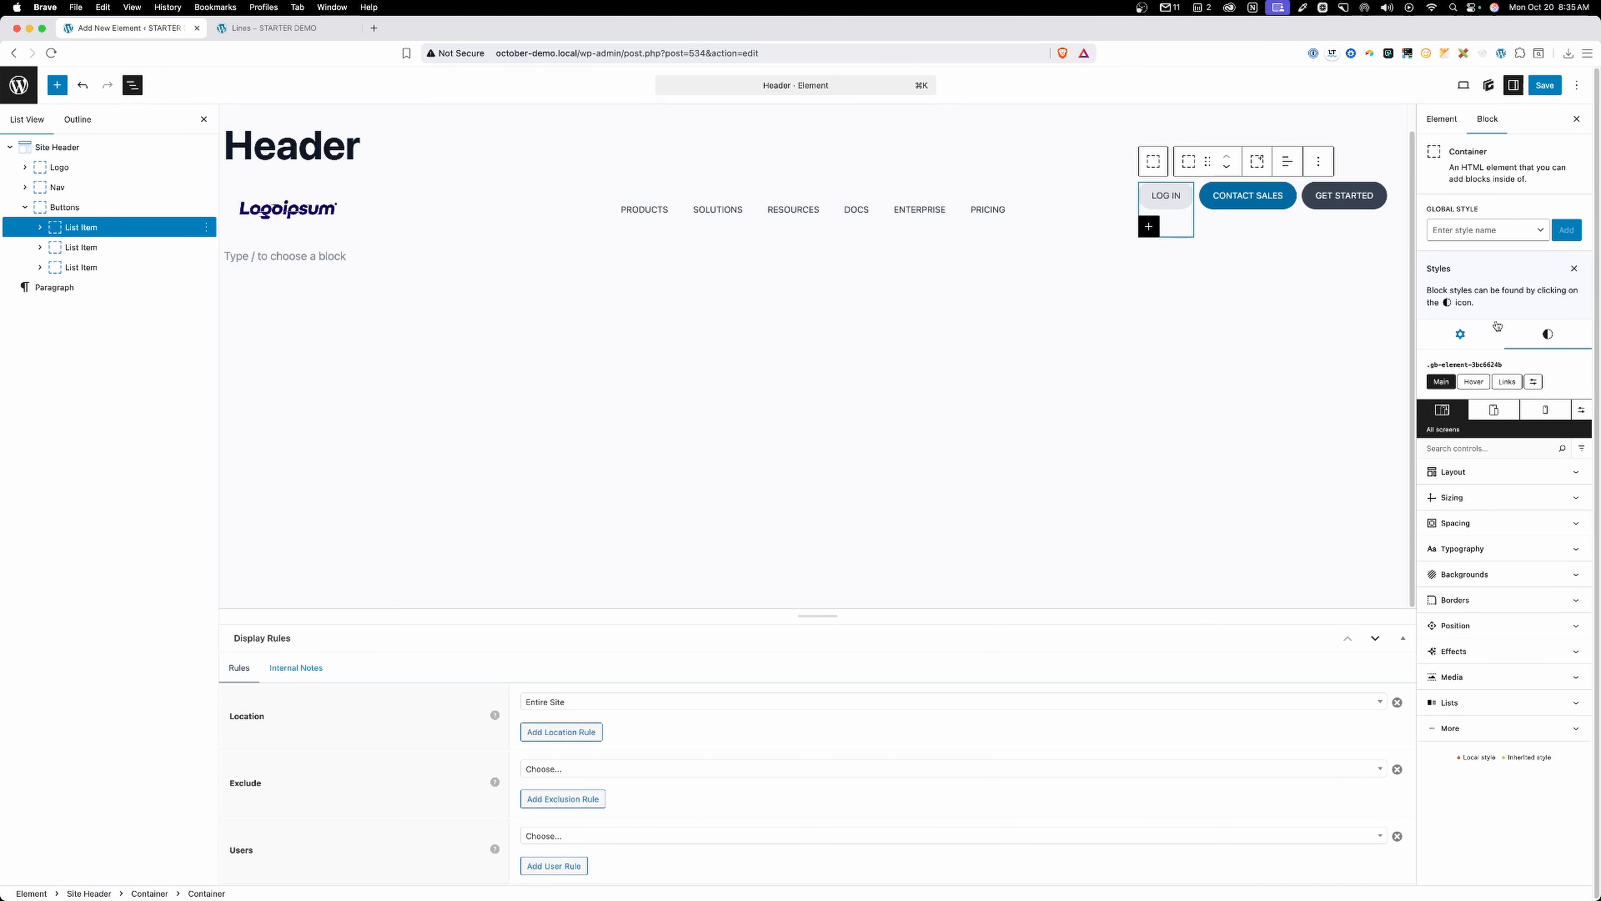
pyautogui.click(1585, 417)
pyautogui.click(1558, 597)
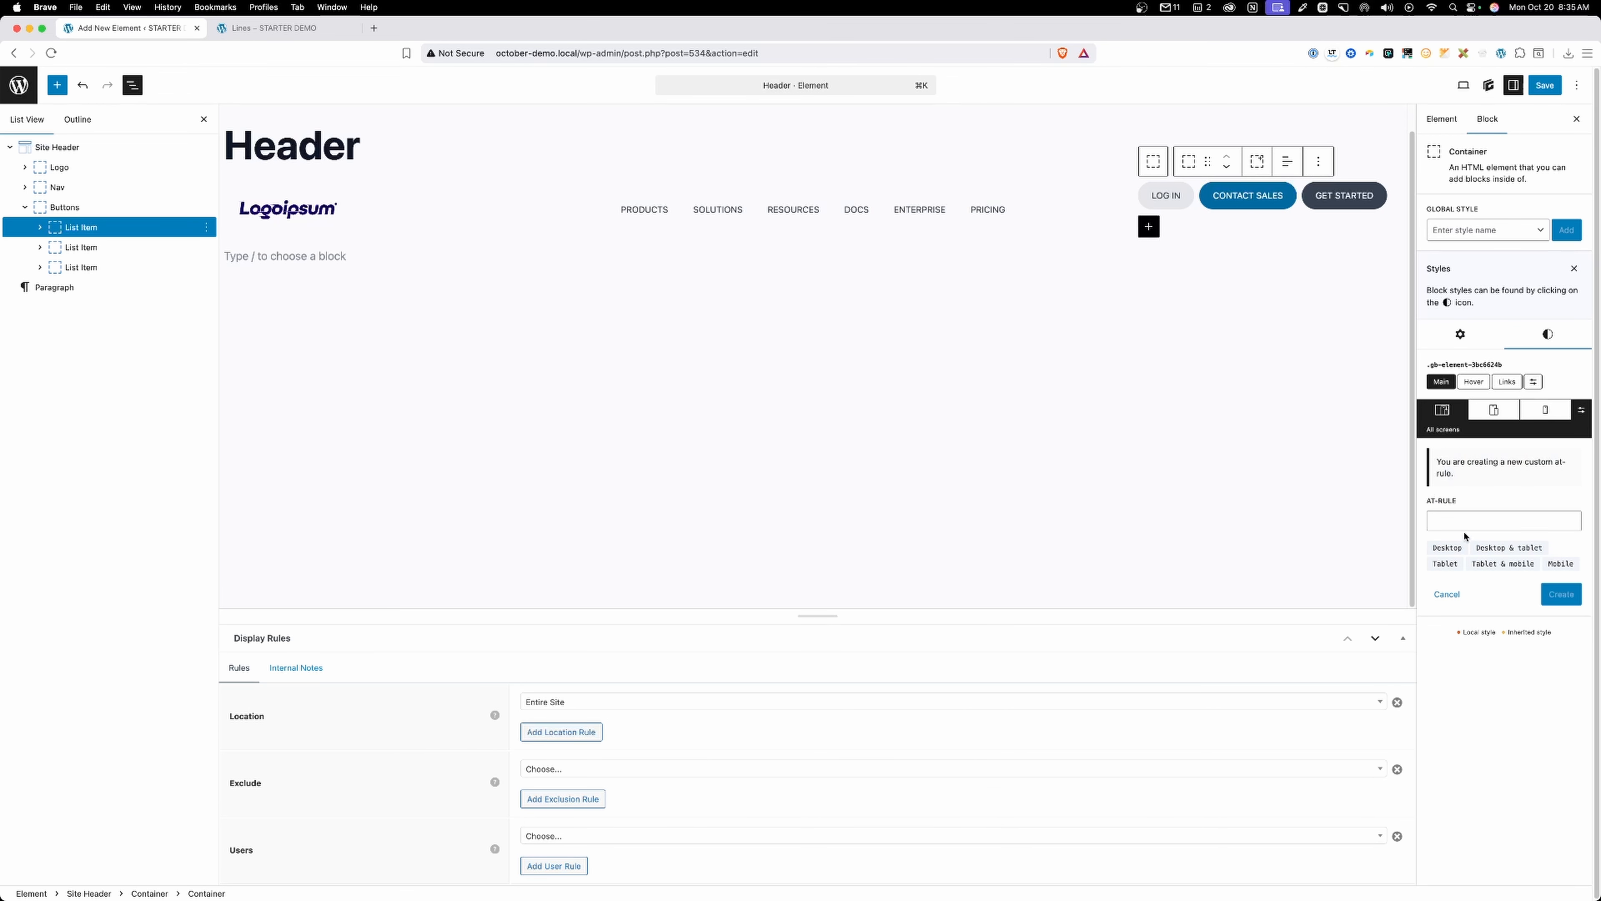
pyautogui.click(1467, 522)
pyautogui.write('@mi')
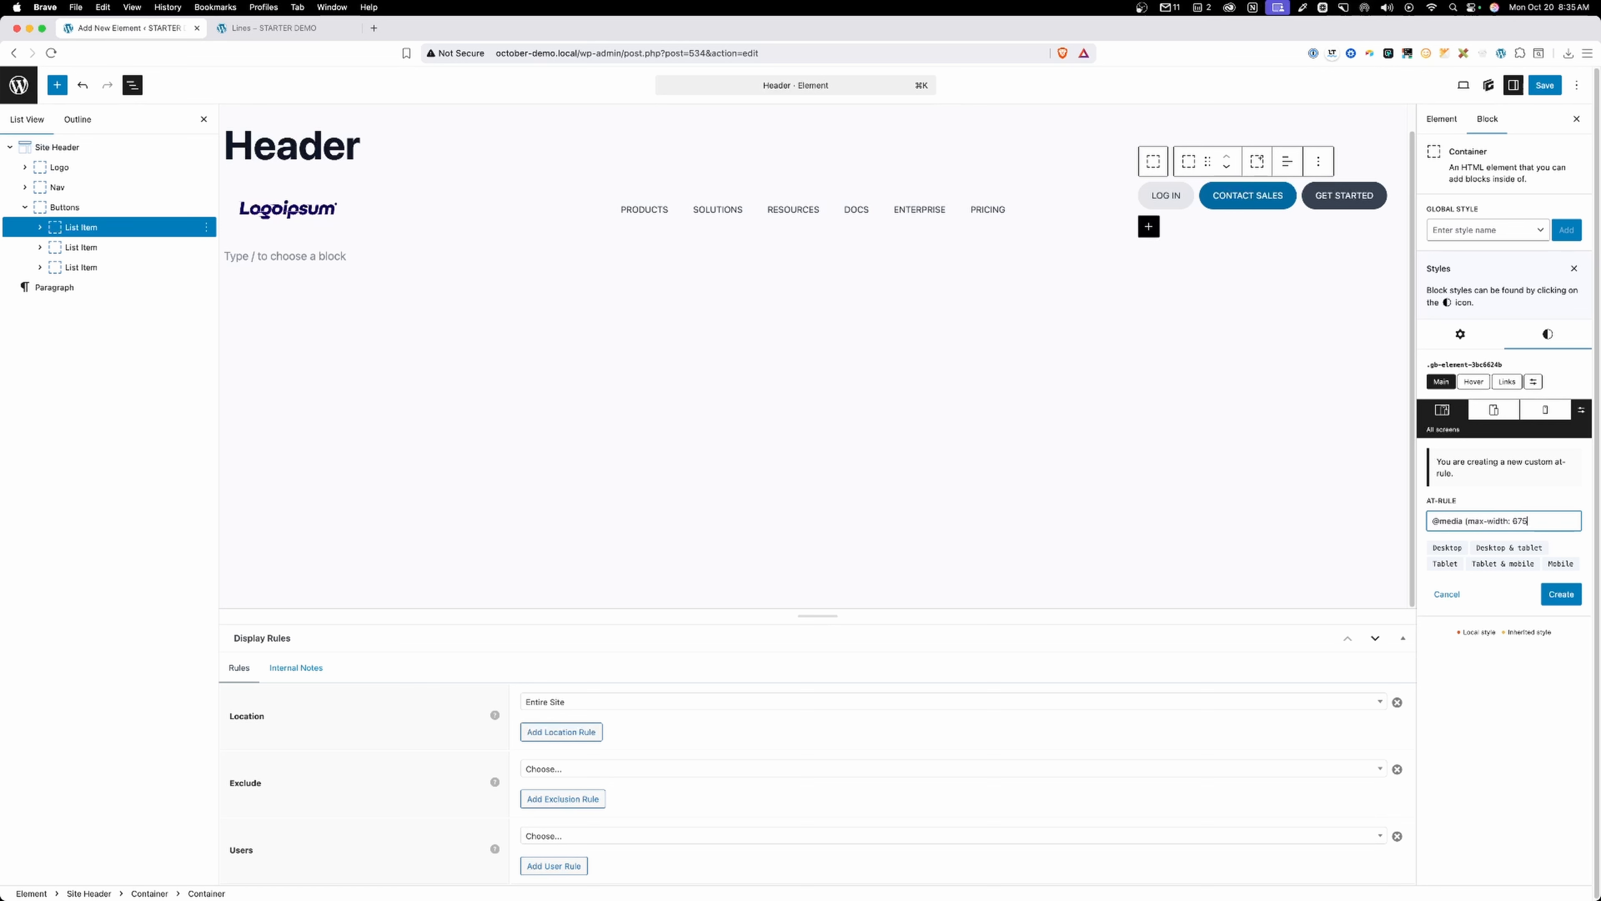
pyautogui.click(1562, 594)
# Set the Log In list item's display to None under the 675 px media rule and save the element.
pyautogui.click(1468, 479)
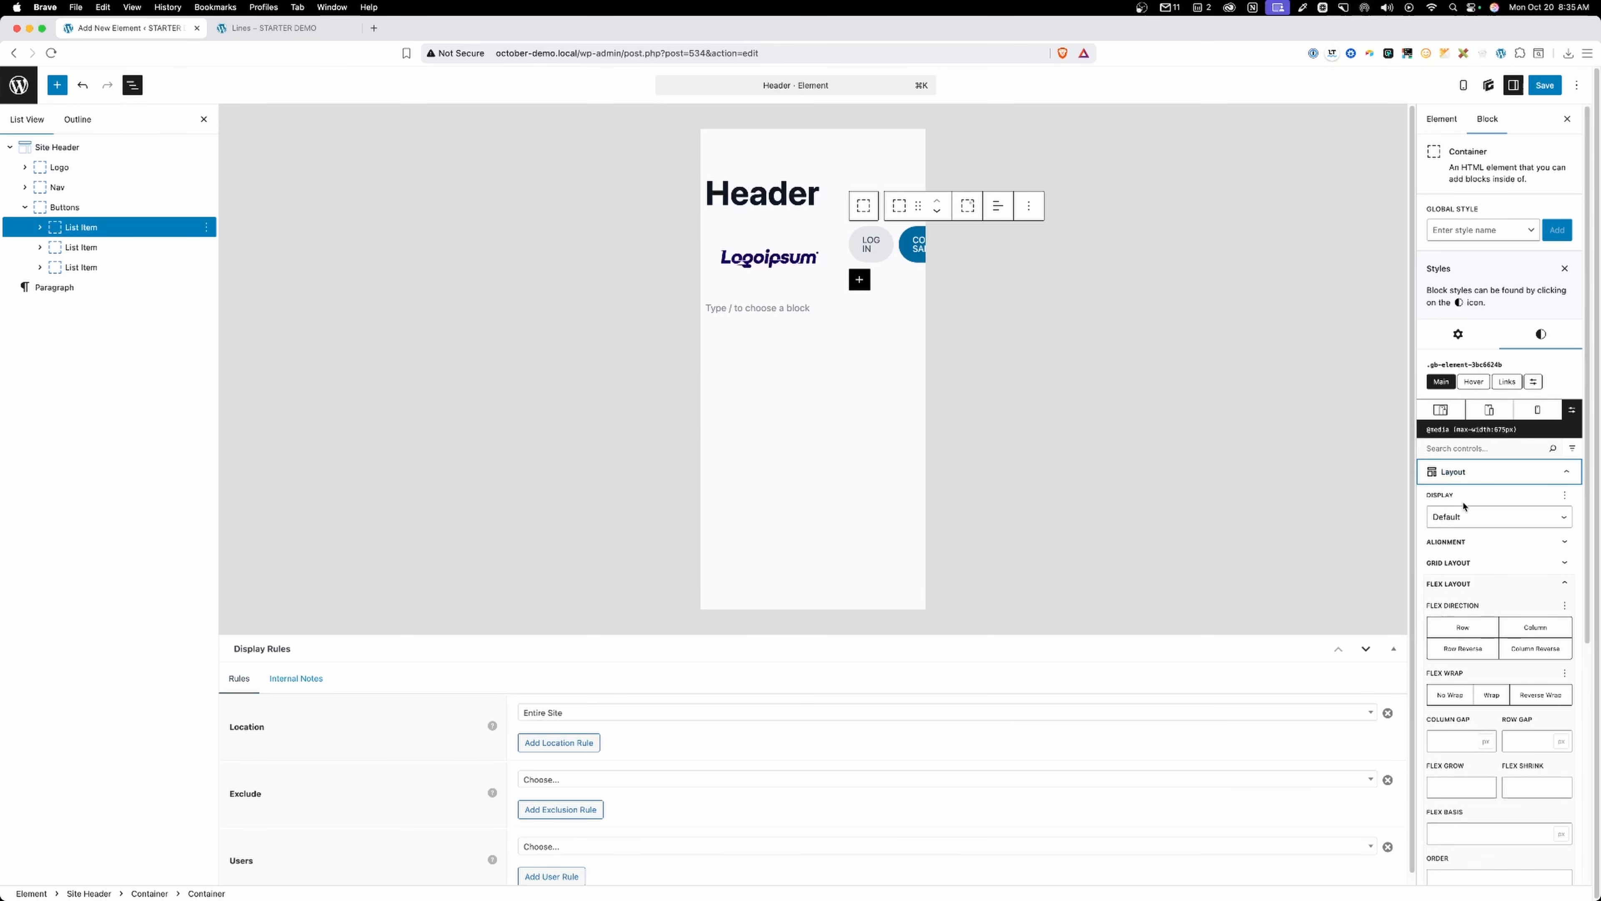
pyautogui.click(1464, 514)
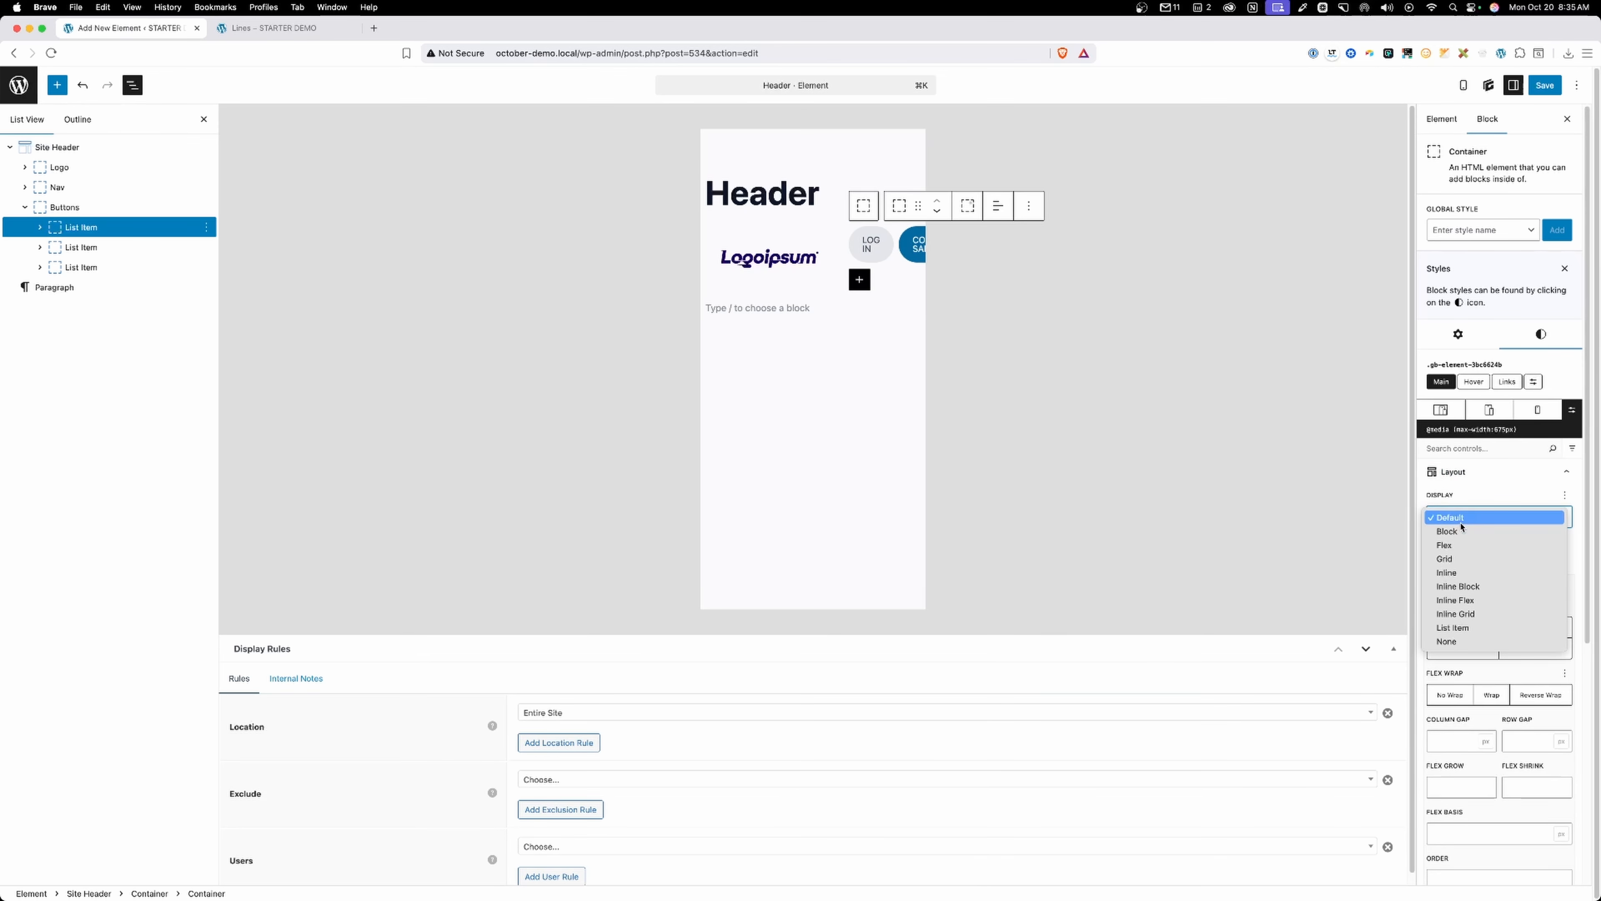
pyautogui.click(1460, 640)
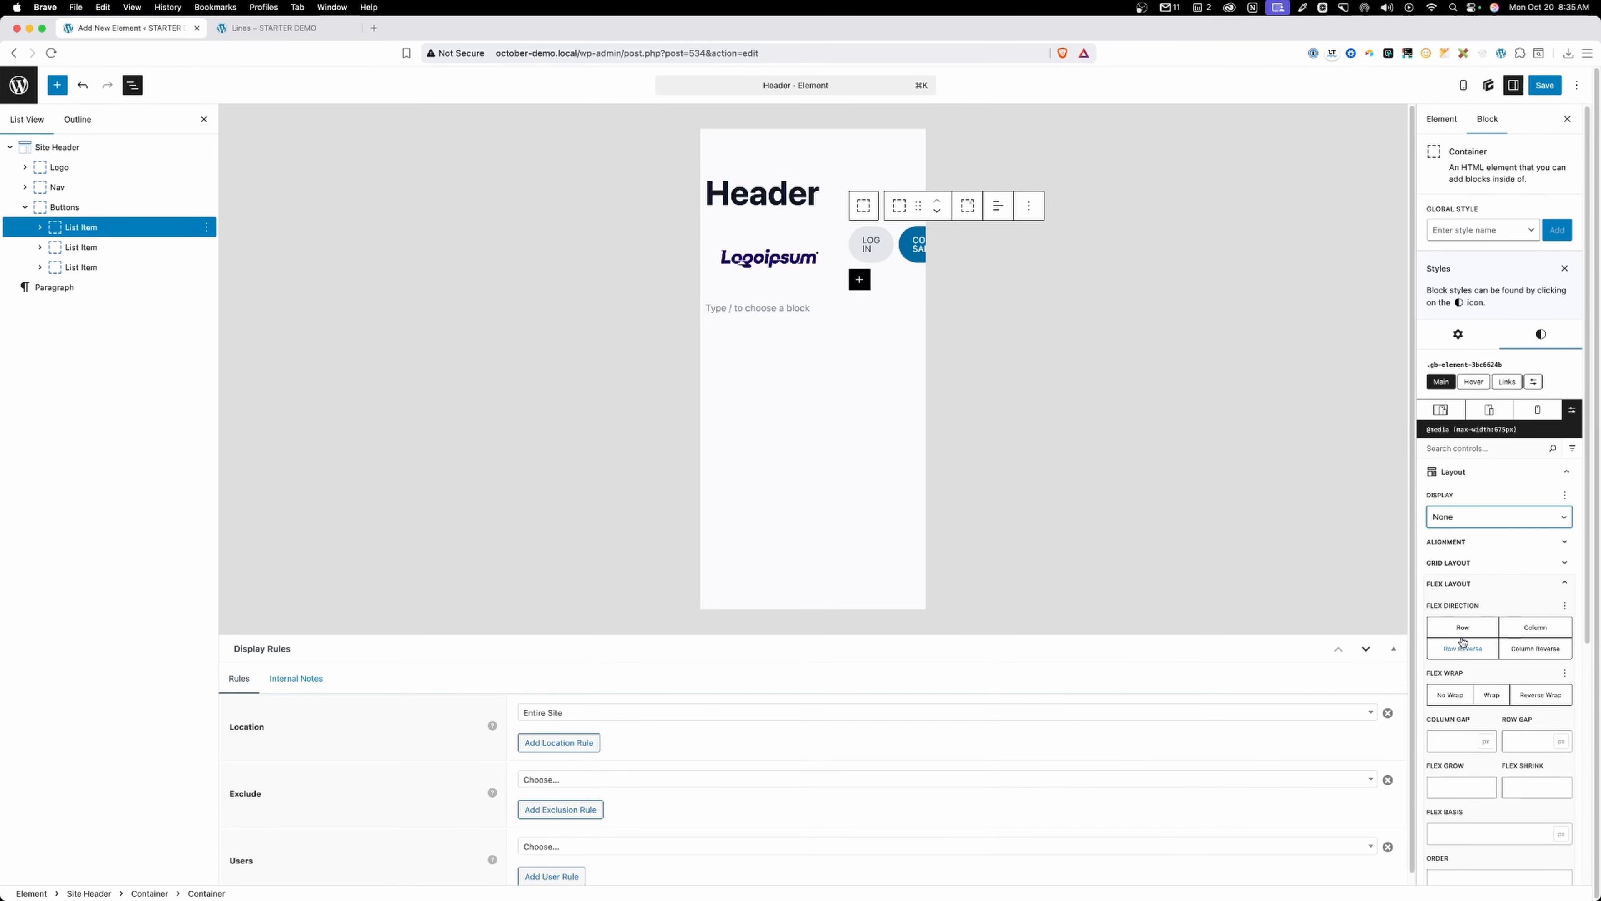
pyautogui.click(1532, 89)
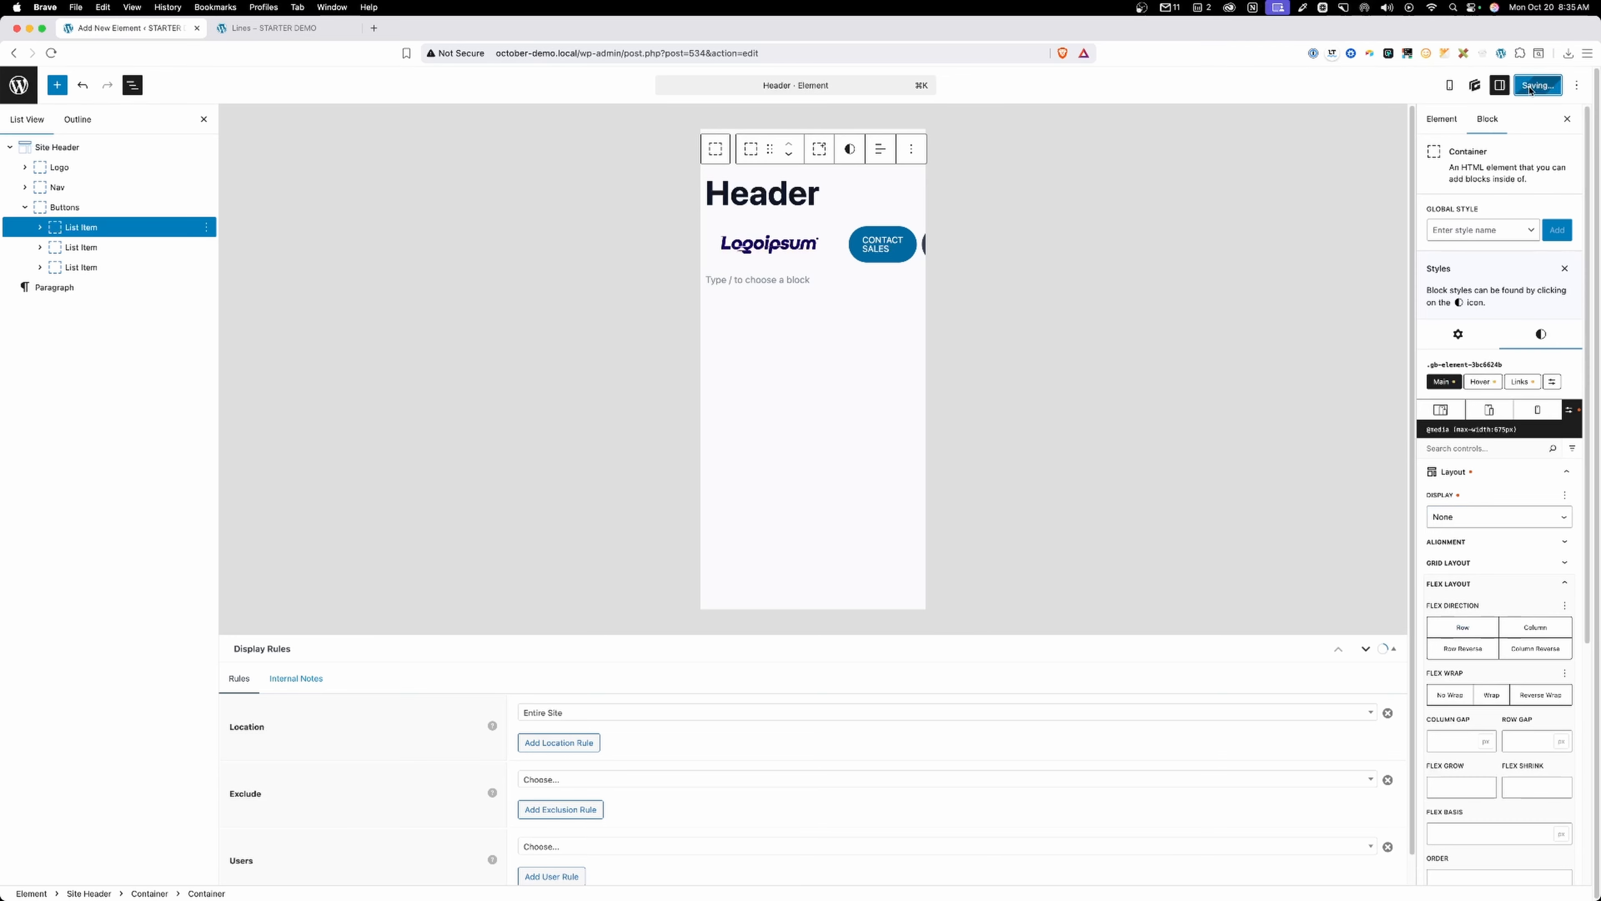
# Reload the Lines page and narrow the preview to about 410 px to check the header with only the Get Started button.
pyautogui.click(277, 28)
pyautogui.click(606, 56)
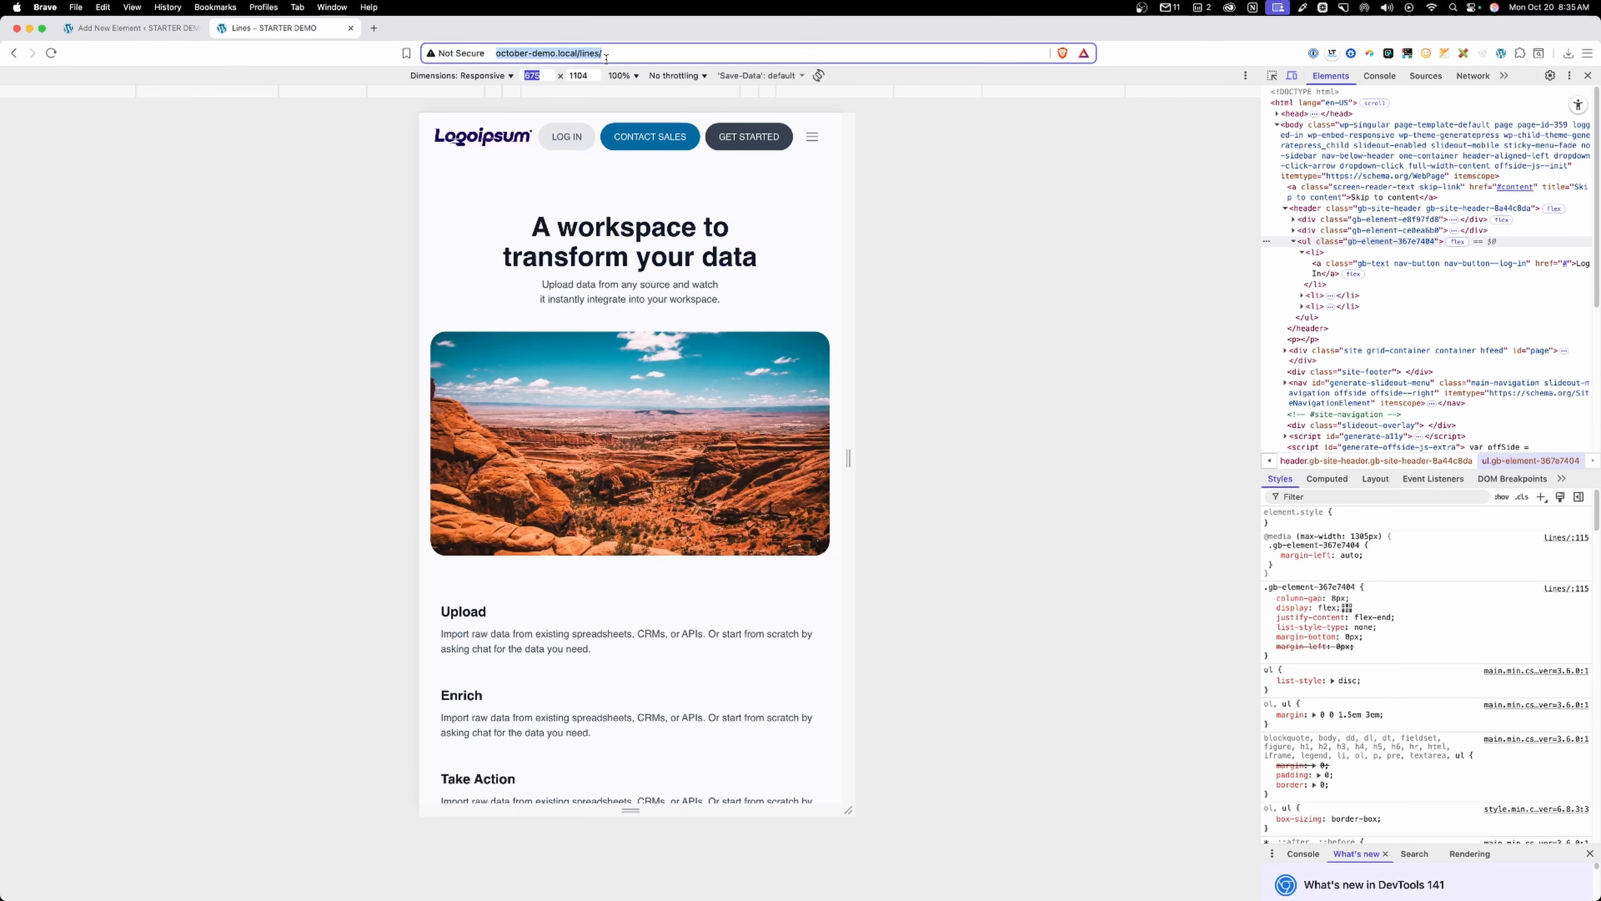
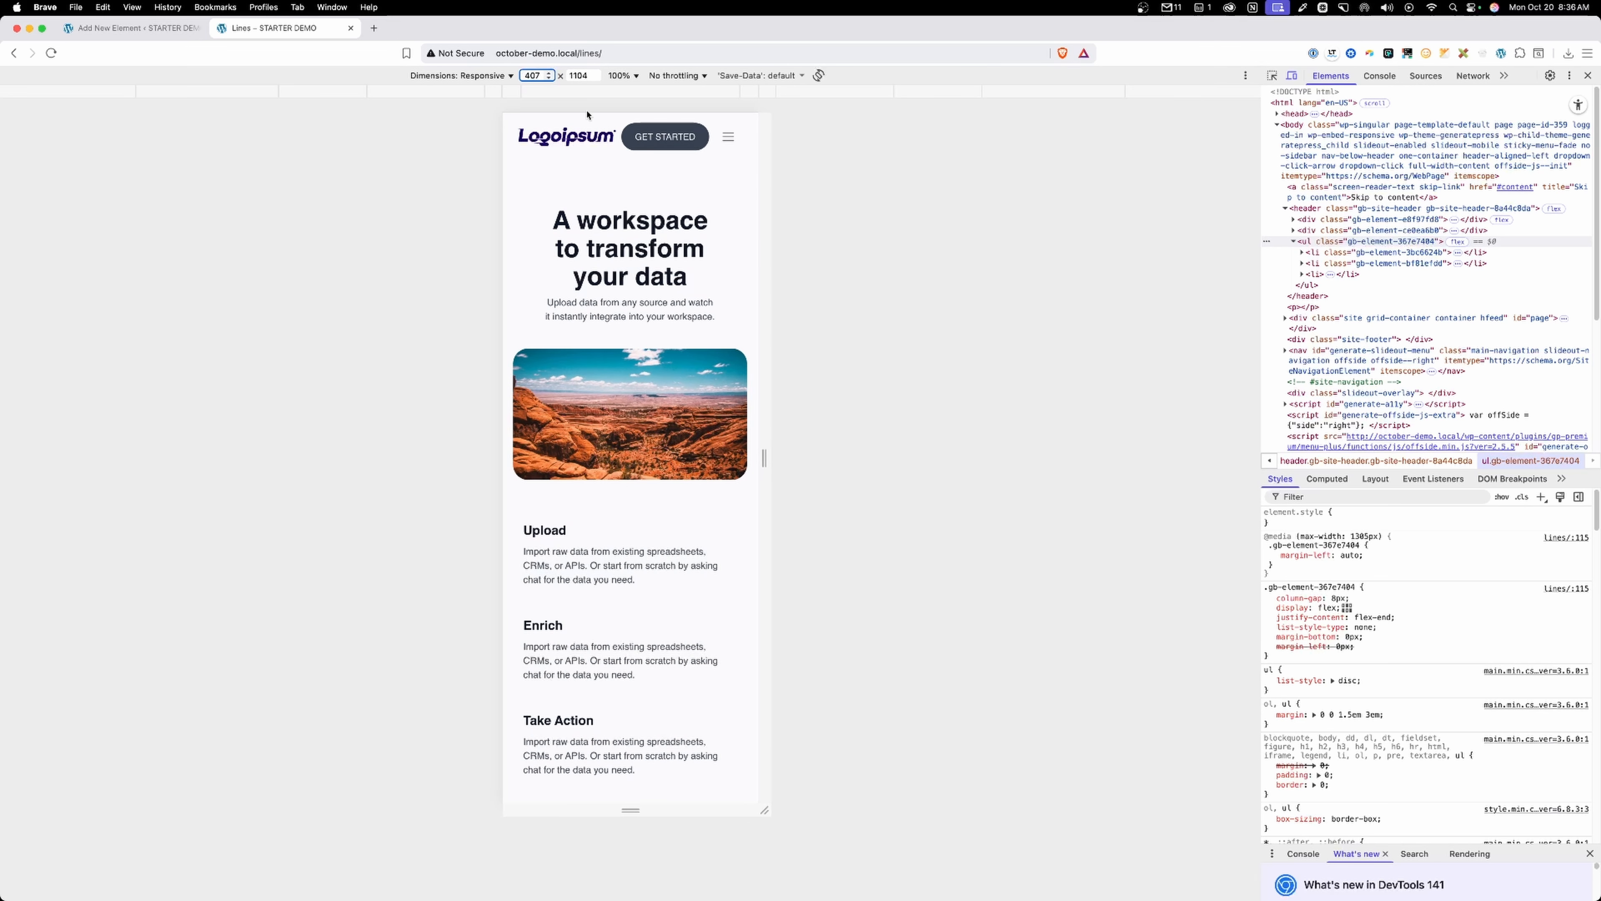
pyautogui.click(551, 78)
pyautogui.press('Up')
pyautogui.press('Up')
pyautogui.press('Up')
pyautogui.press('Up')
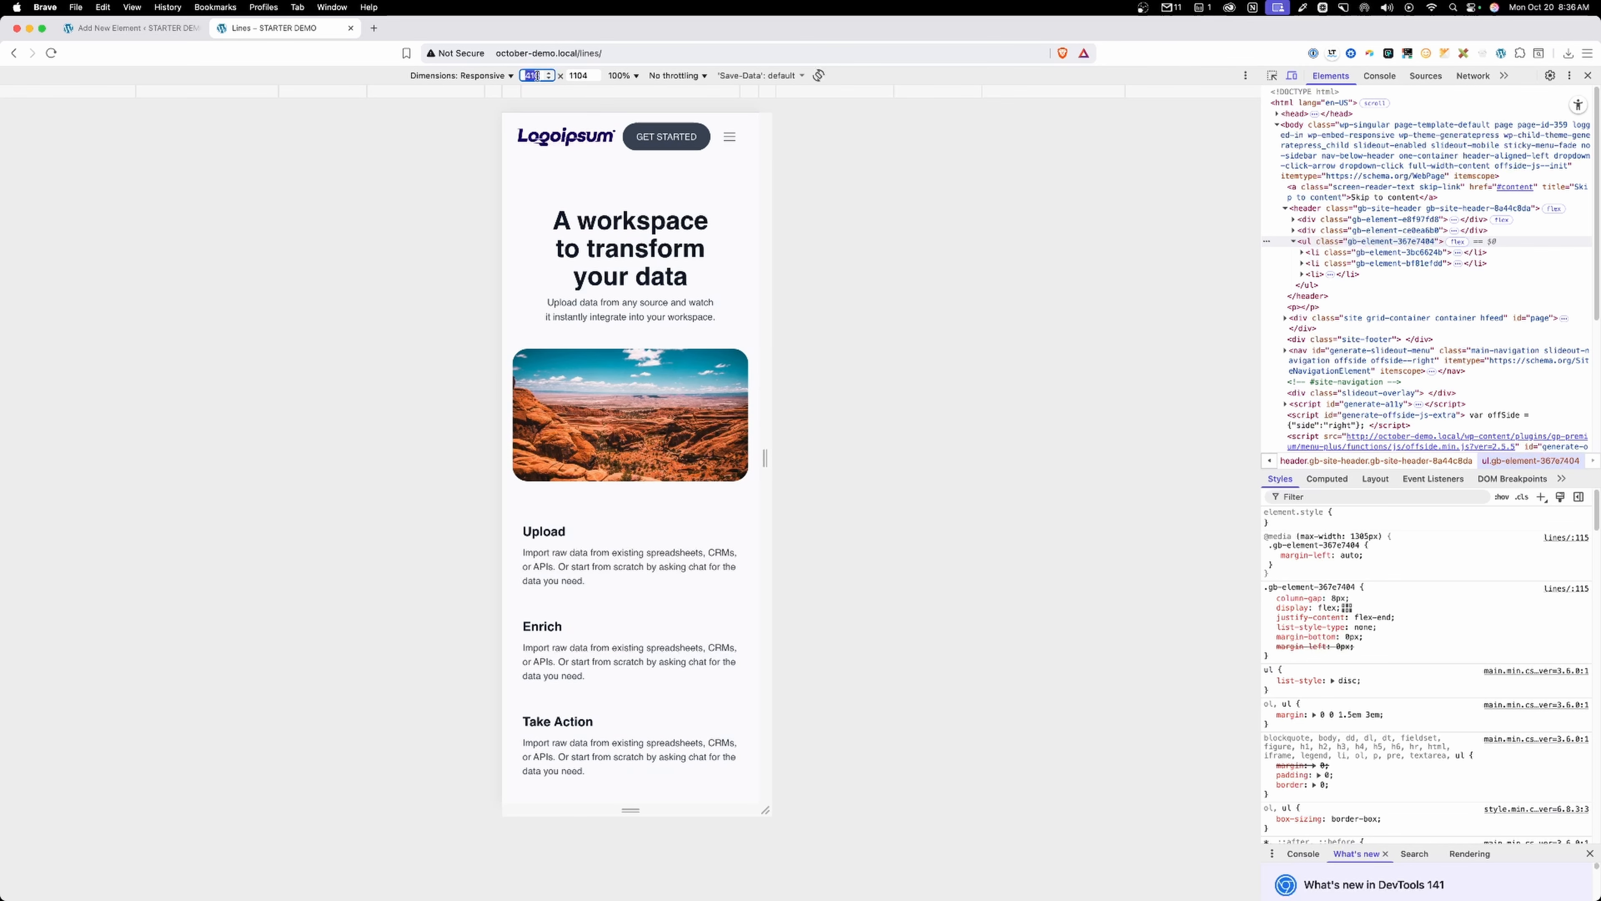
pyautogui.click(129, 28)
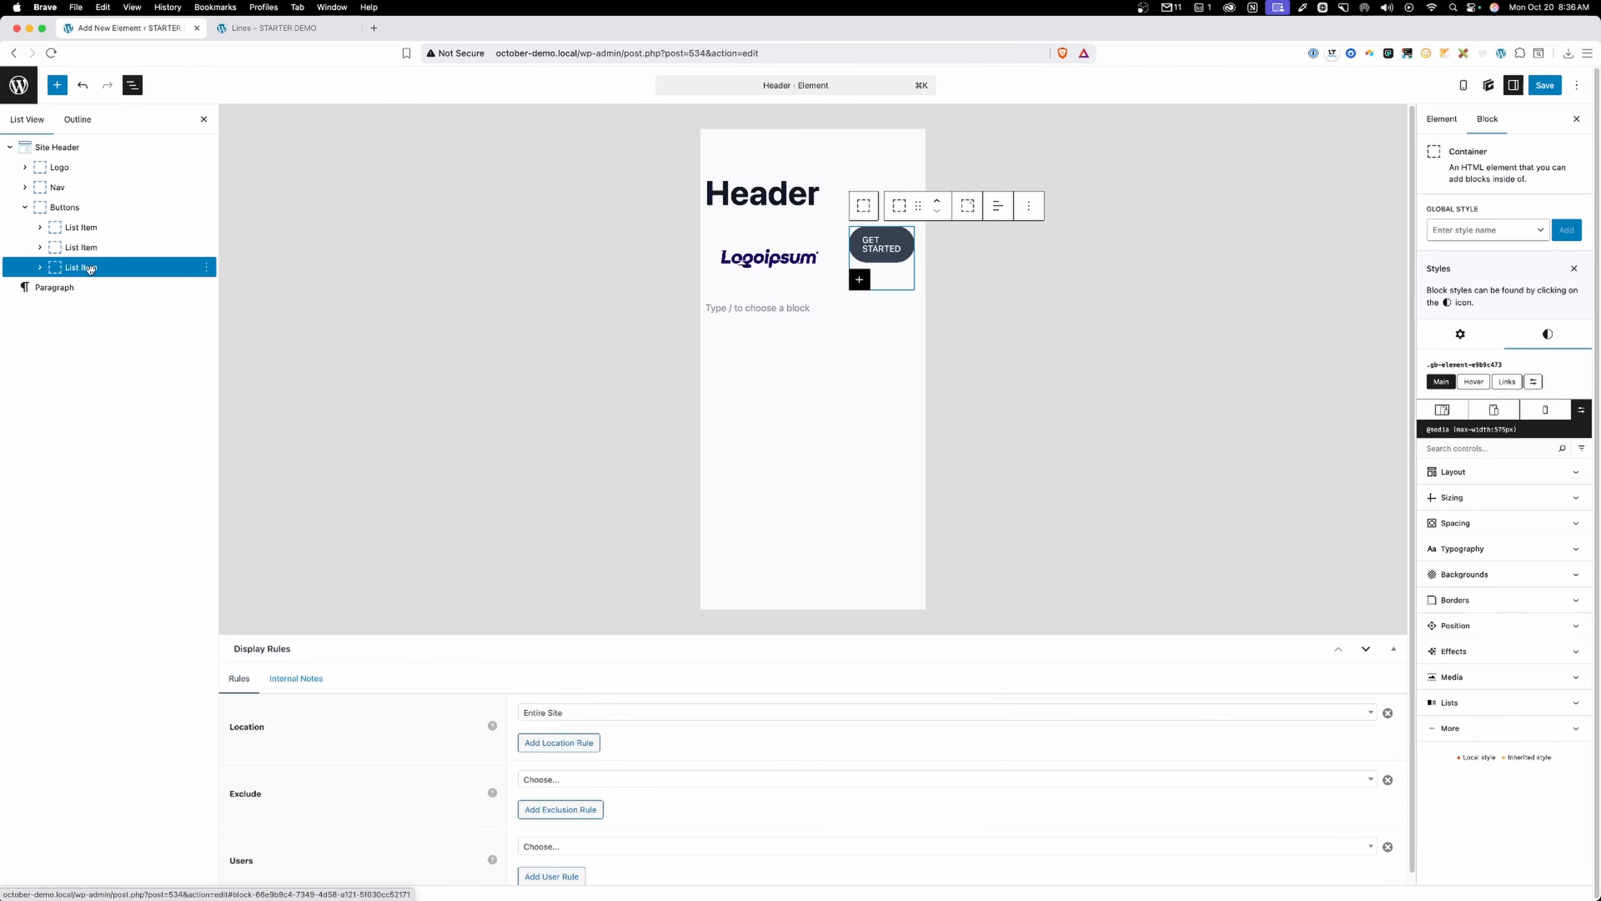
pyautogui.click(1582, 410)
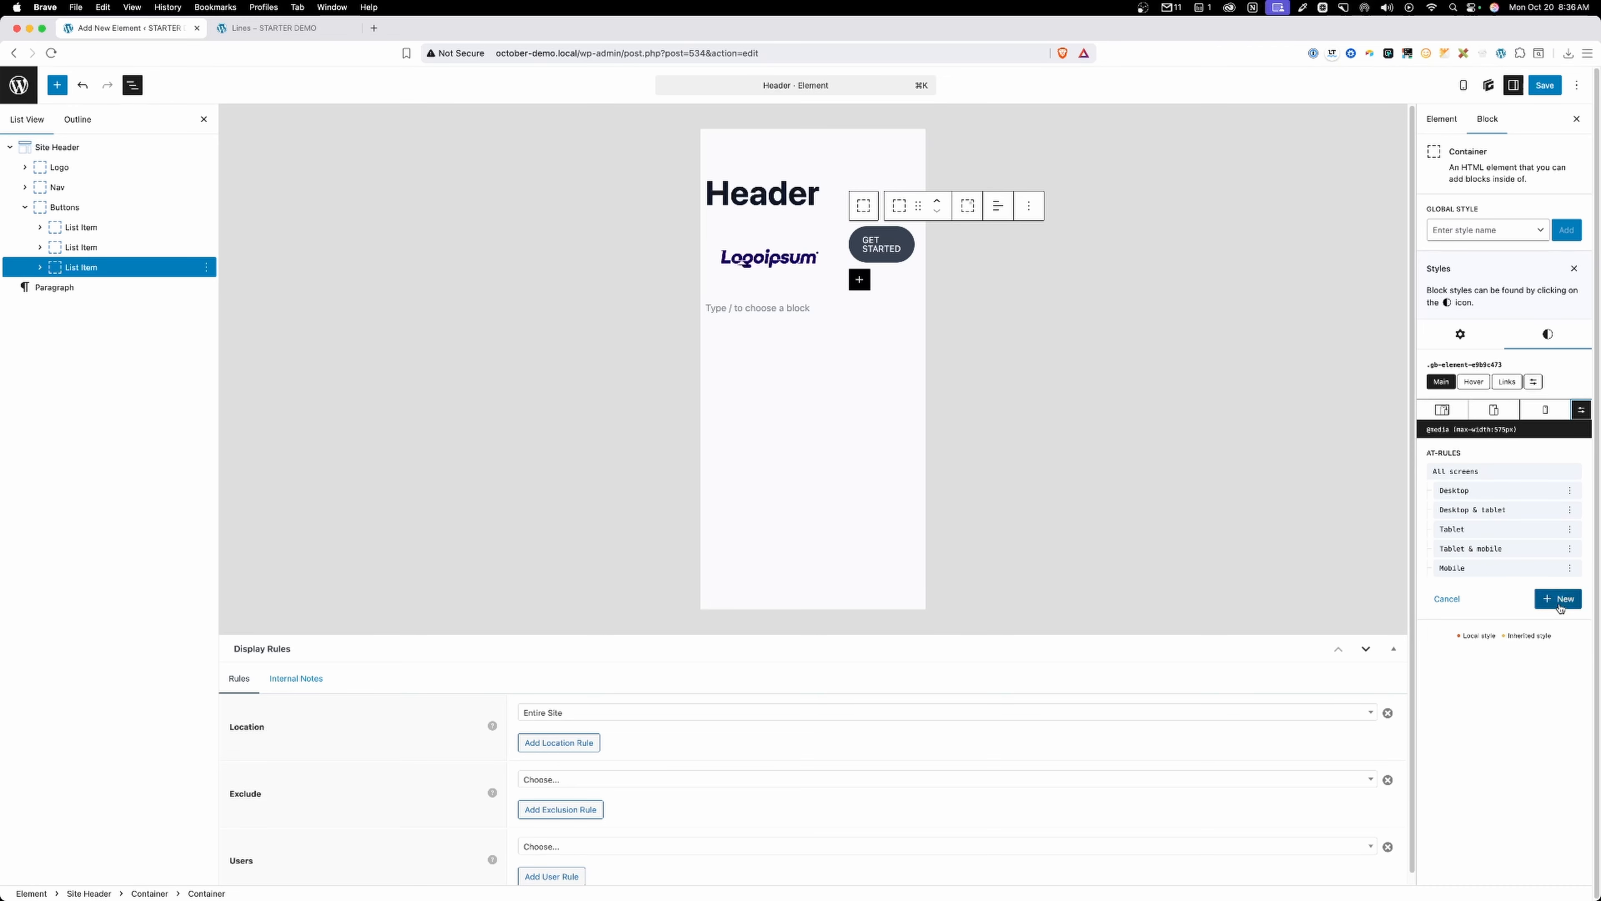
pyautogui.click(1561, 603)
pyautogui.click(1463, 524)
pyautogui.write('@media (ma')
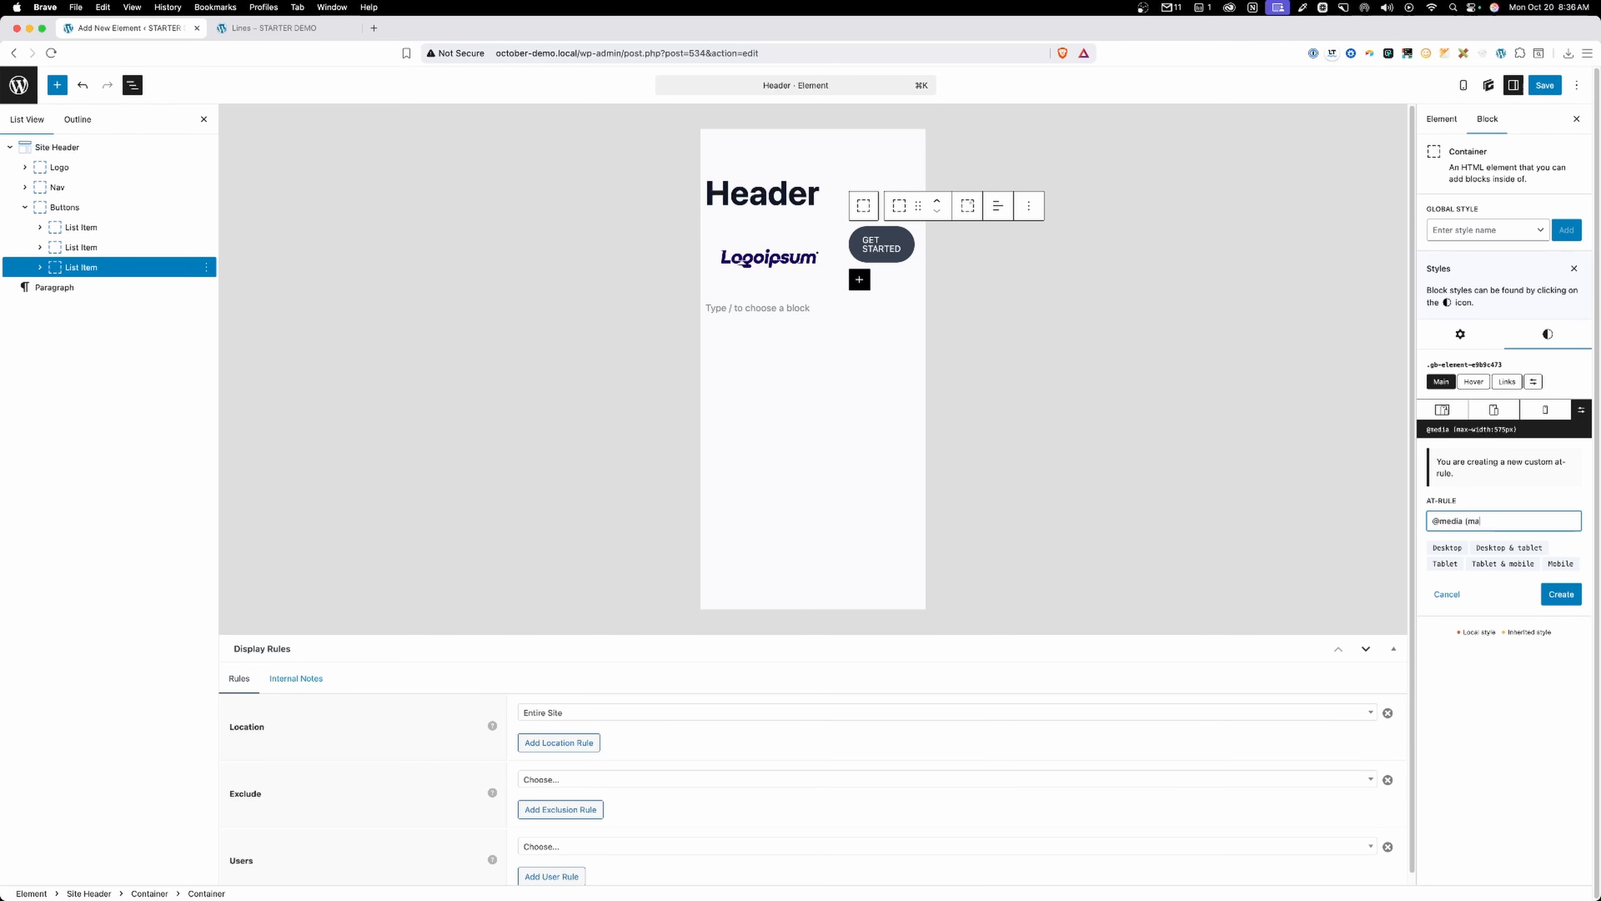
pyautogui.write('x-width: 410px')
pyautogui.click(1561, 593)
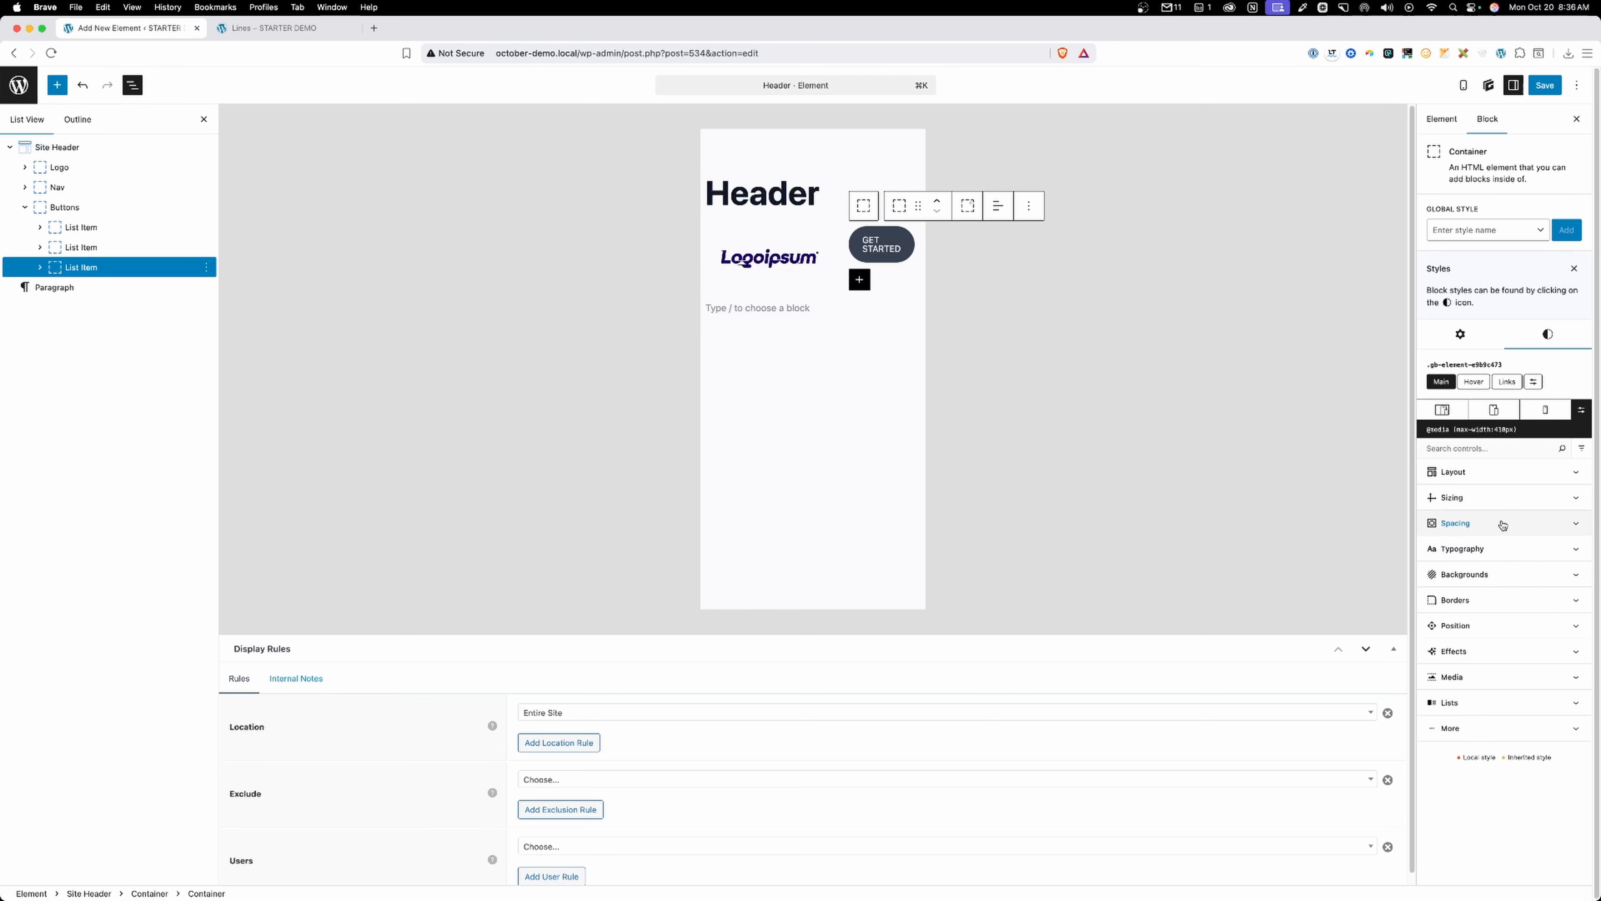
# Set the Get Started list item's display to None under the 410 px media rule and save the element.
pyautogui.click(1450, 471)
pyautogui.click(1460, 525)
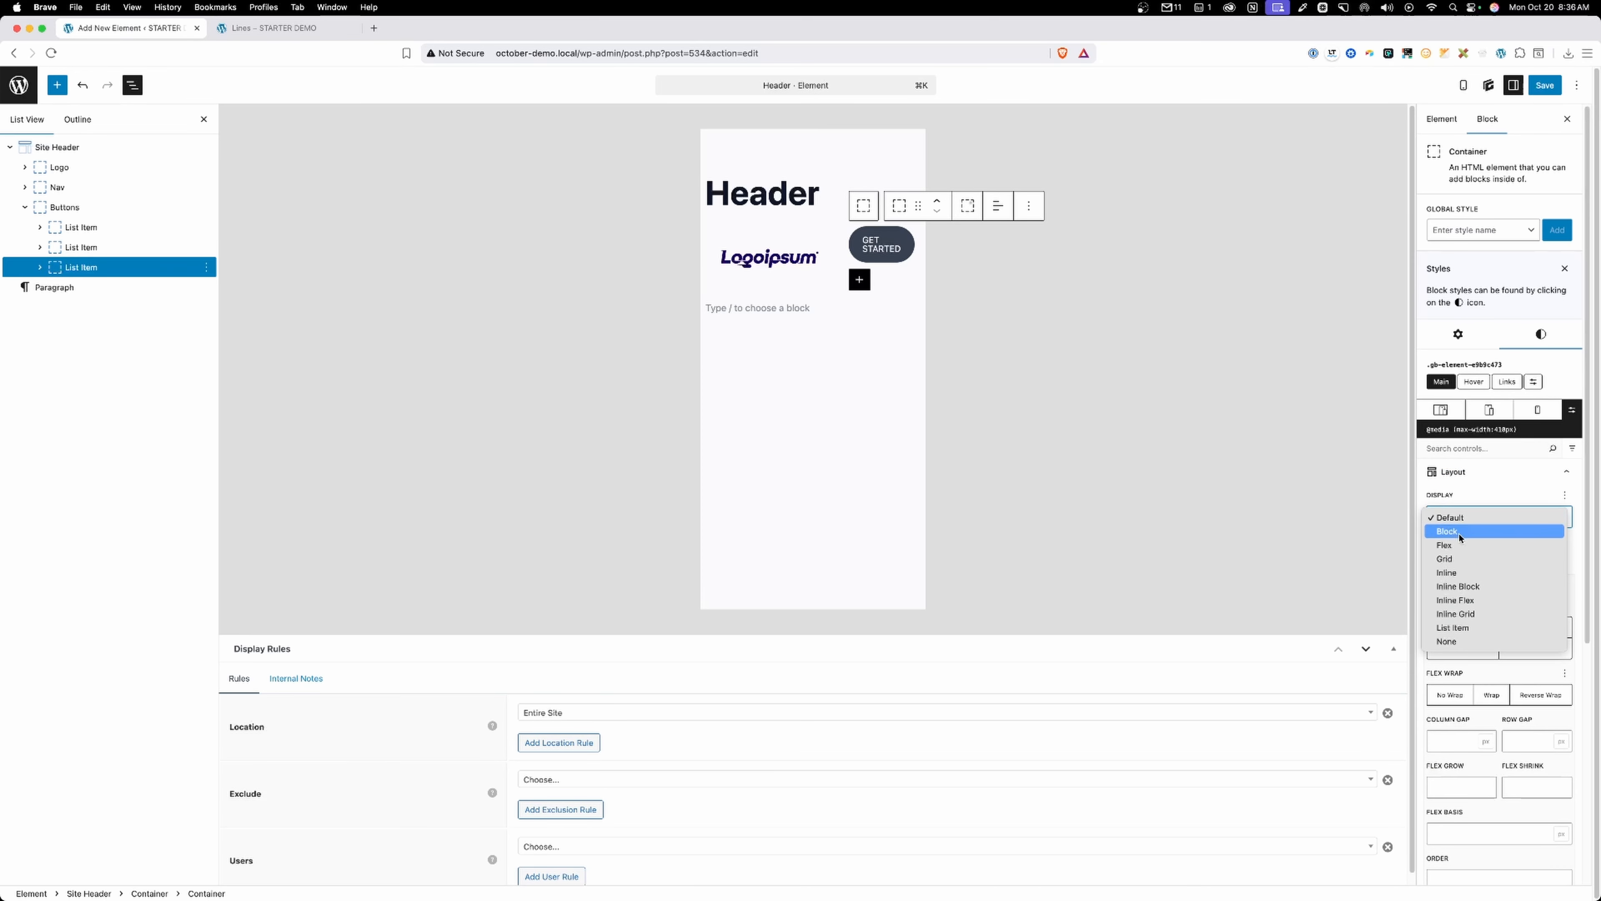
pyautogui.click(1477, 642)
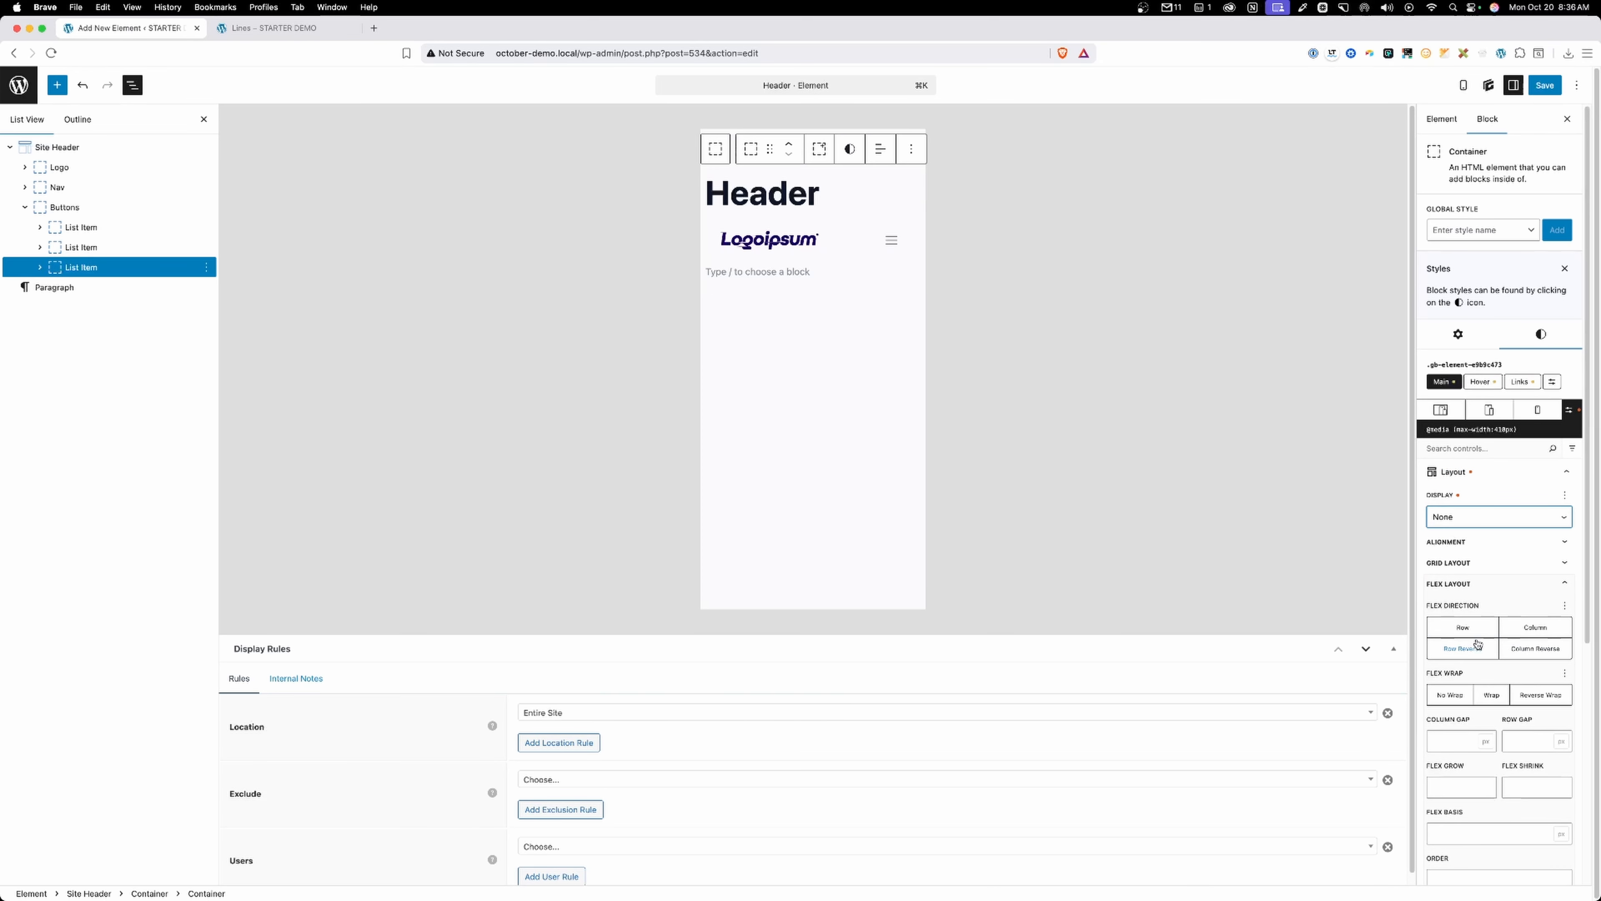
pyautogui.press('super+s')
# Reload the Lines page and check the header while narrowing the preview to about 285 px and widening it to about 675 px.
pyautogui.hotkey('ctrl', 'Tab')
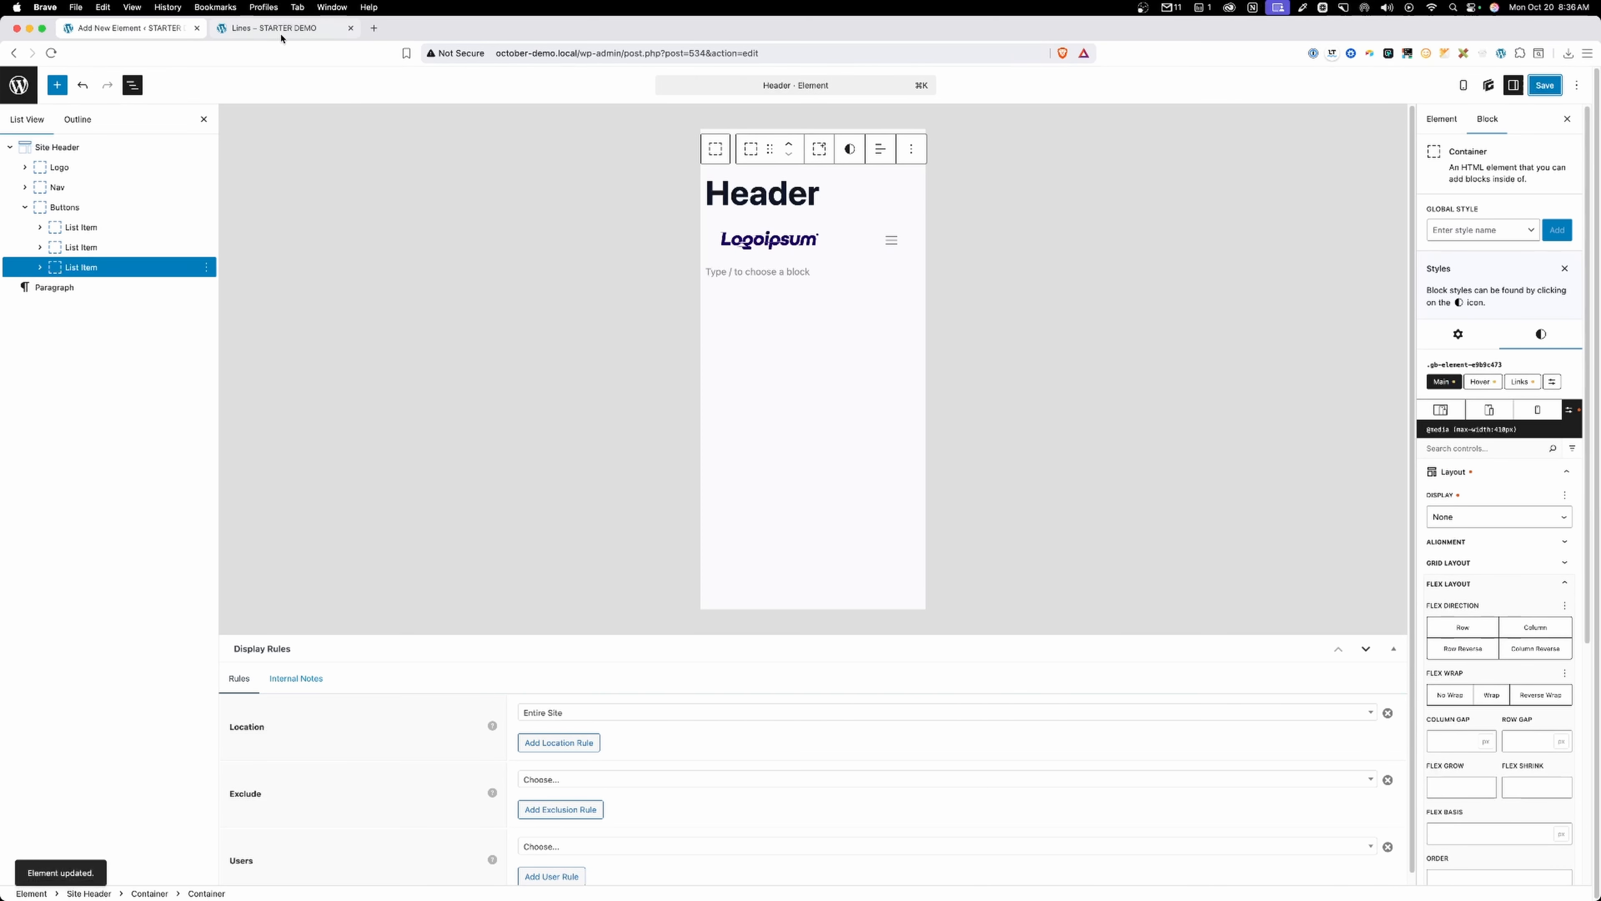
pyautogui.press('Return')
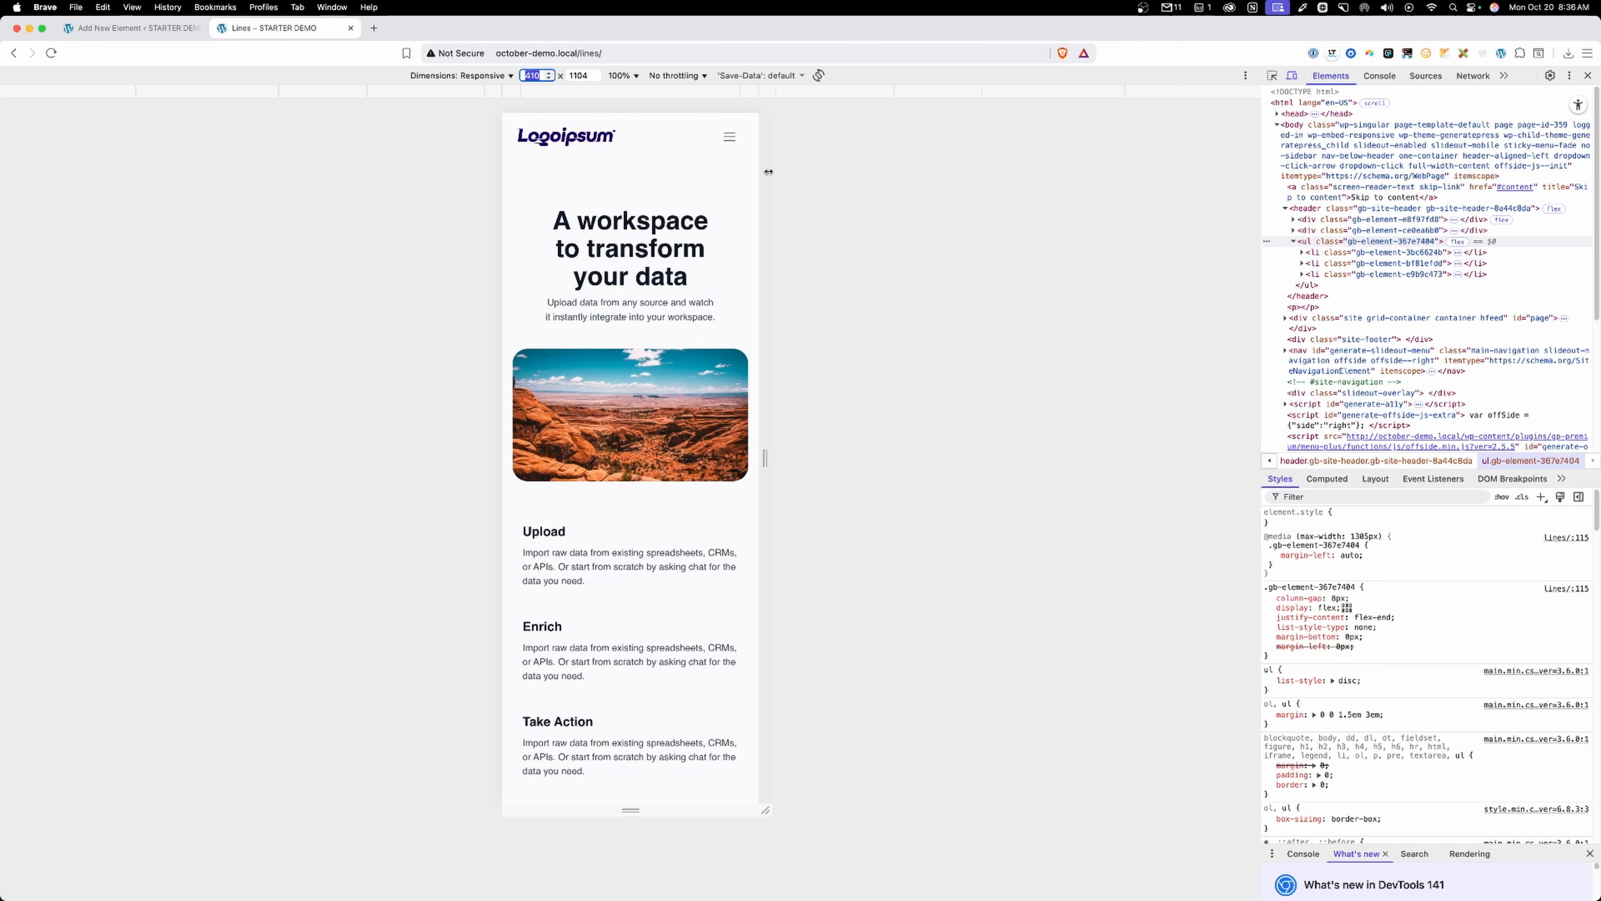
pyautogui.moveTo(769, 176); pyautogui.dragTo(729, 179)
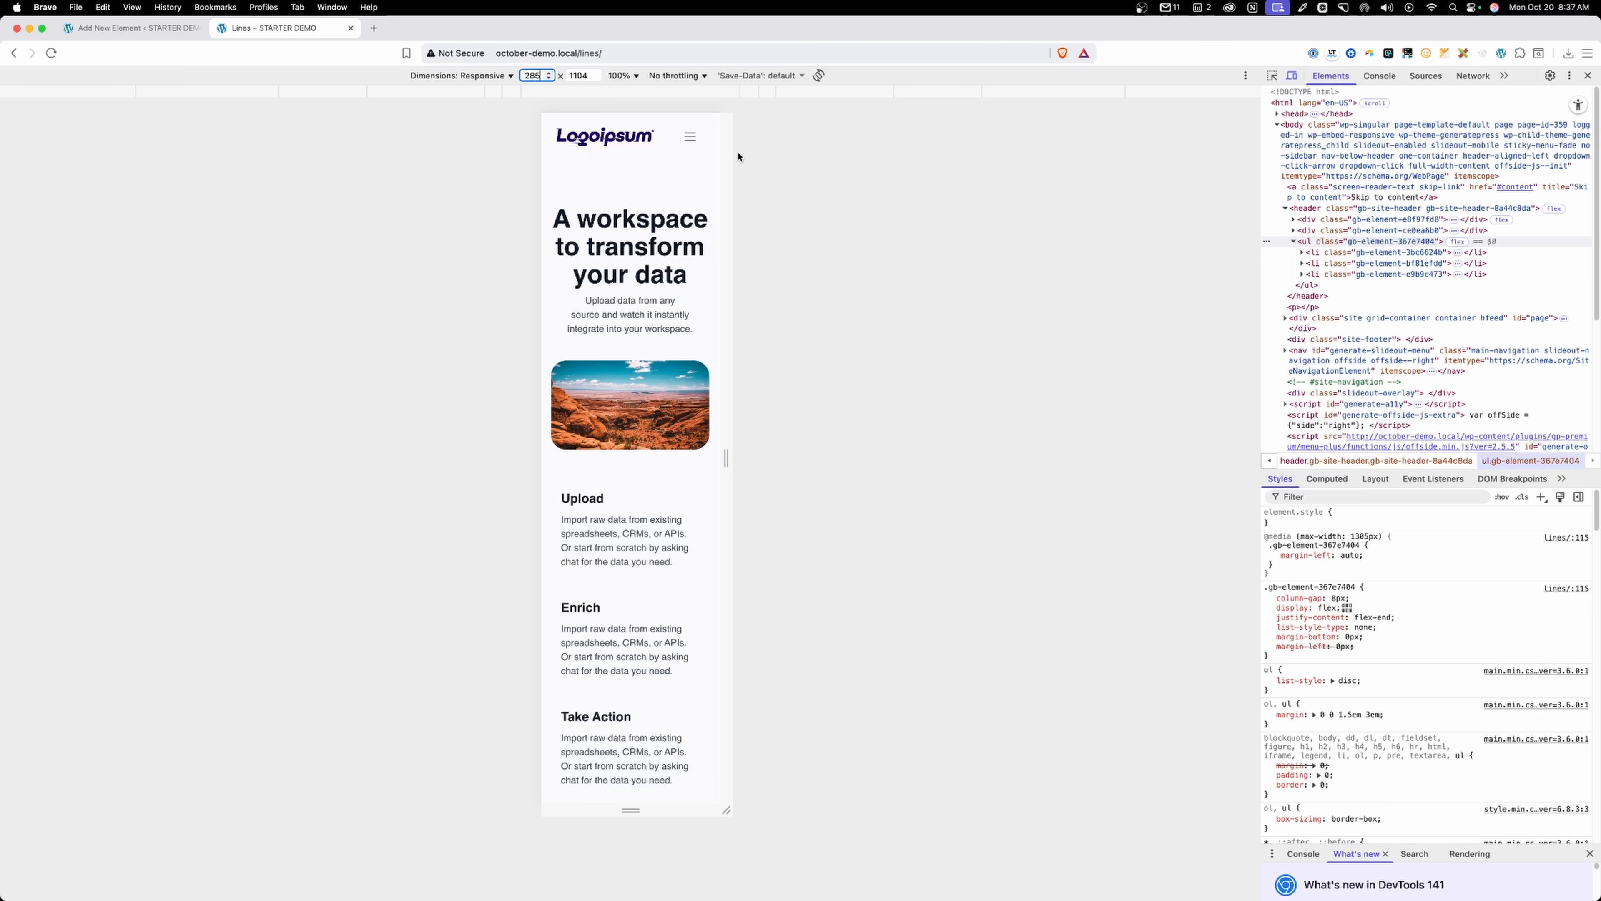
pyautogui.moveTo(732, 148); pyautogui.dragTo(845, 155)
# In the Header element editor, set the Site Header's mobile left and right padding to 16 px and save.
pyautogui.click(161, 29)
pyautogui.click(63, 147)
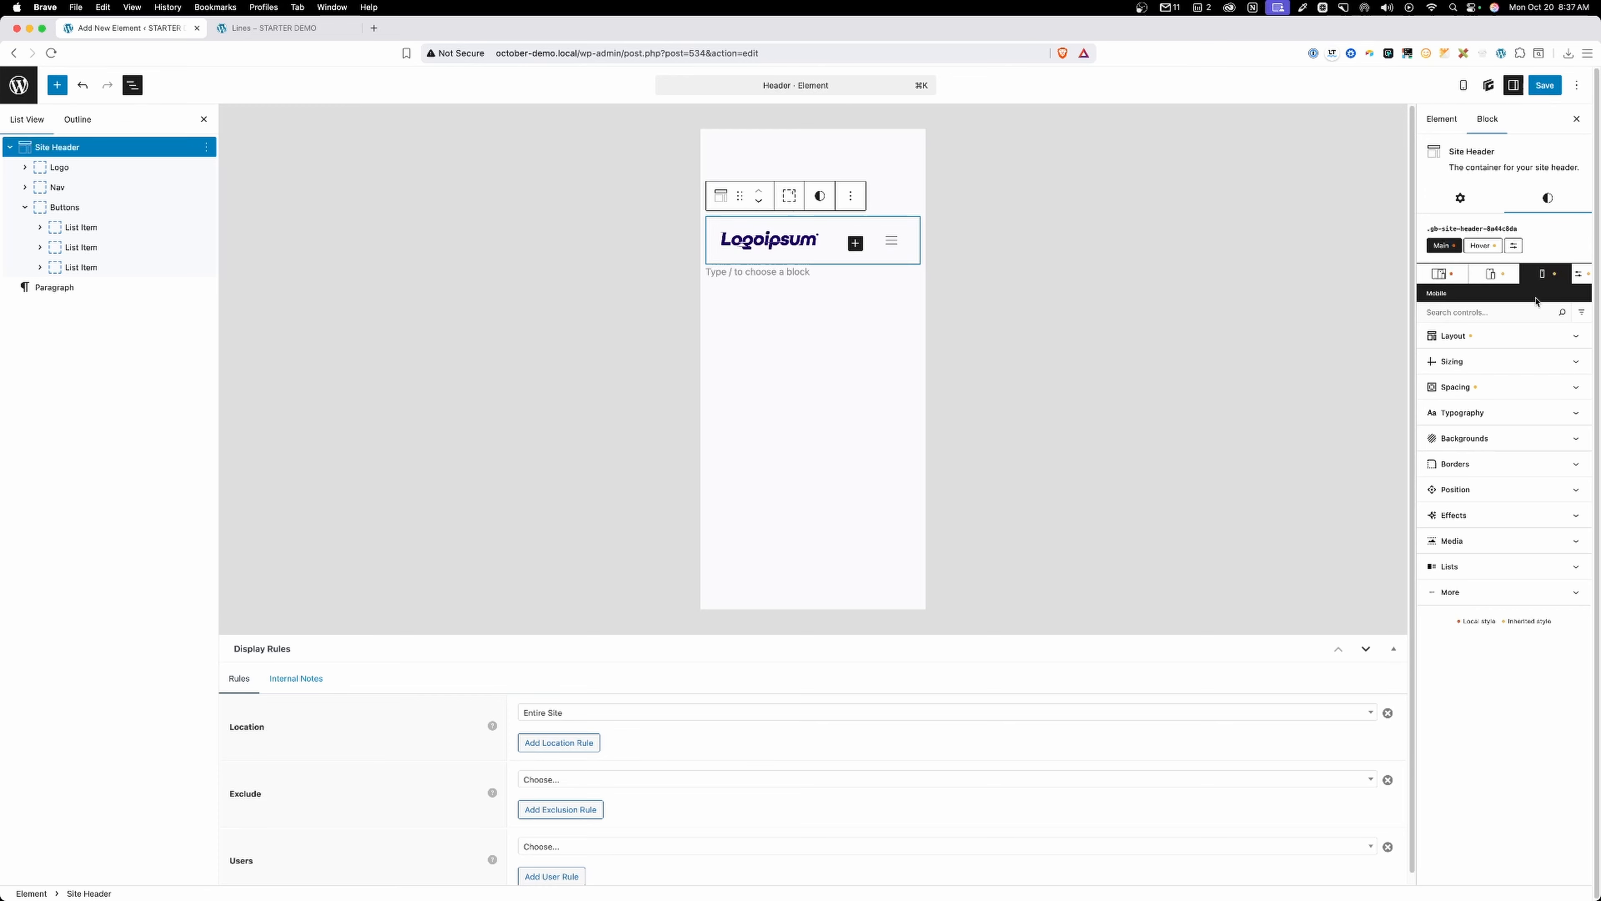
pyautogui.click(1489, 358)
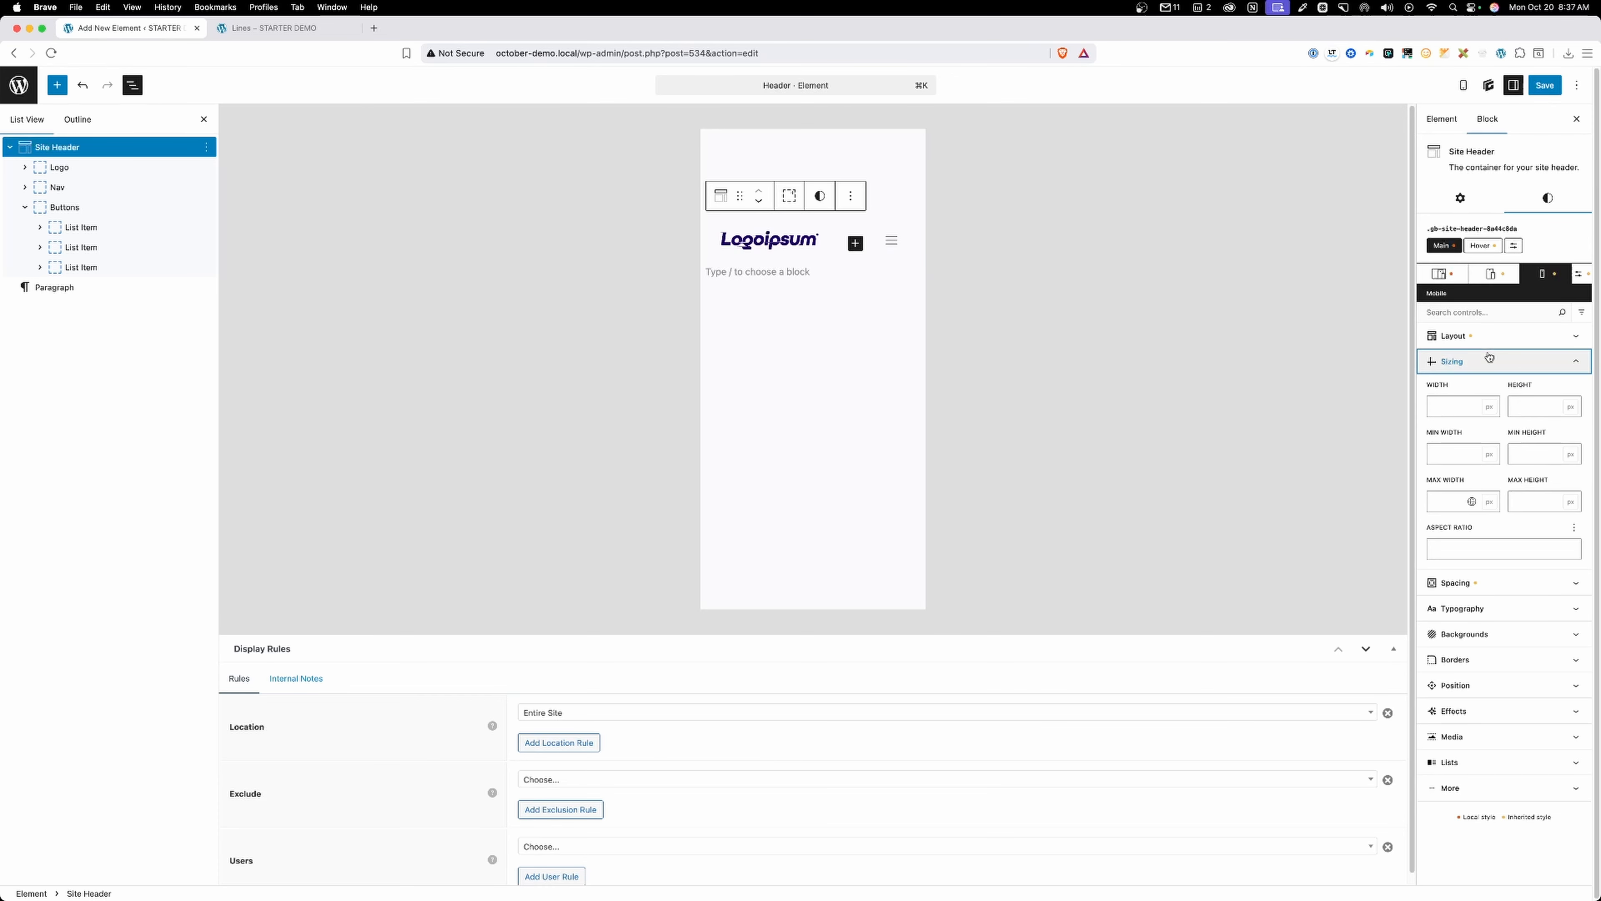
pyautogui.click(1490, 359)
pyautogui.click(1475, 387)
pyautogui.doubleClick(1459, 473)
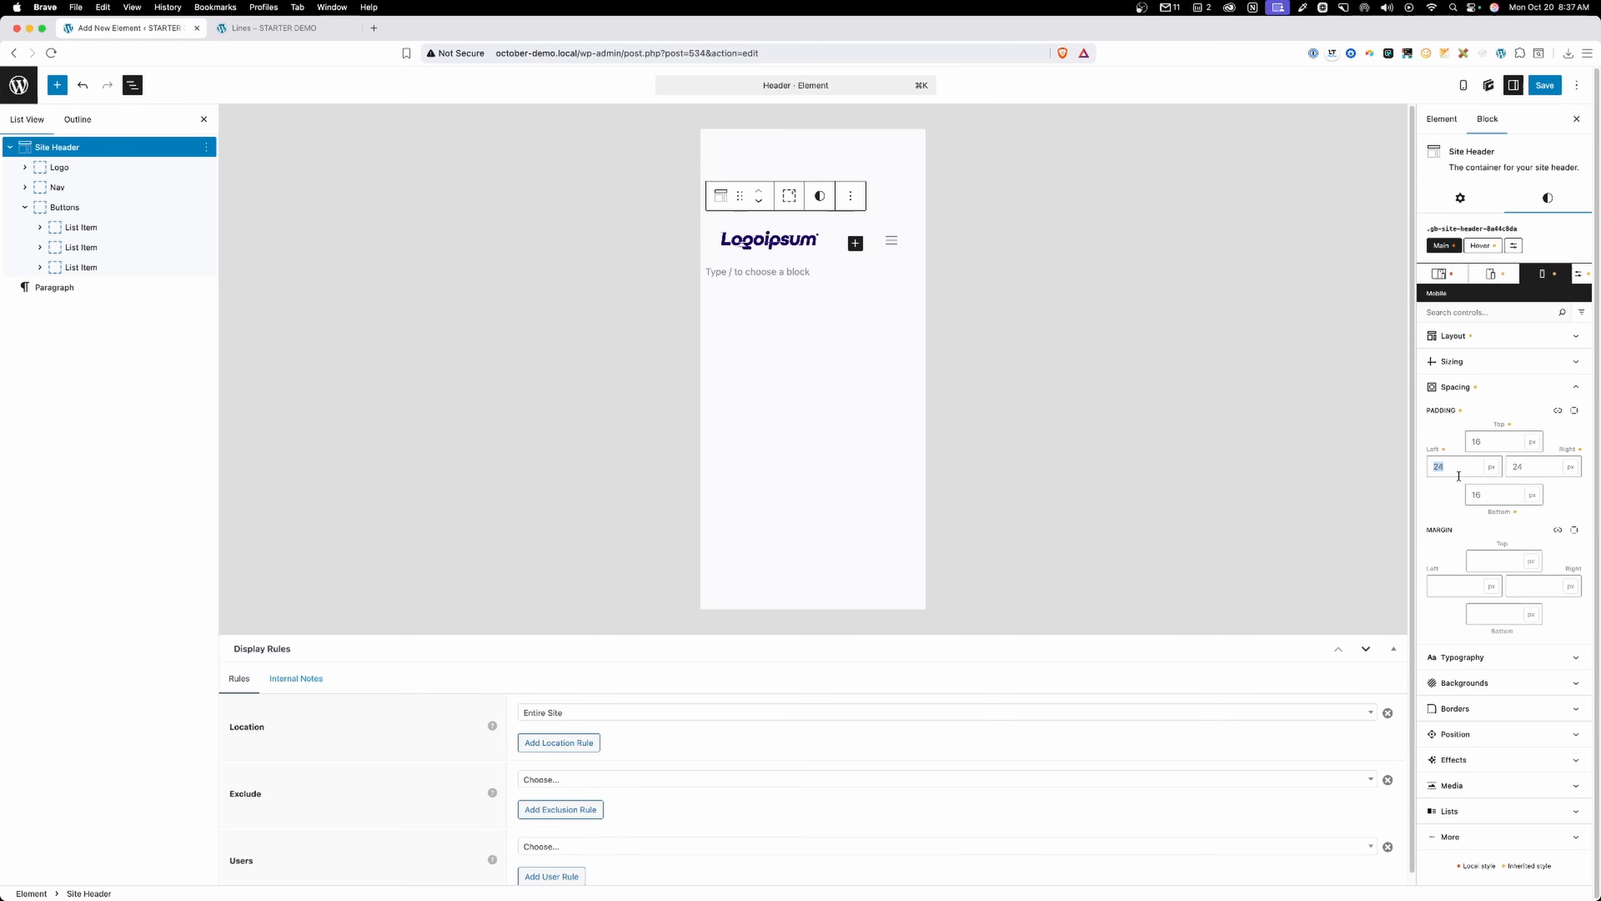
pyautogui.write('16')
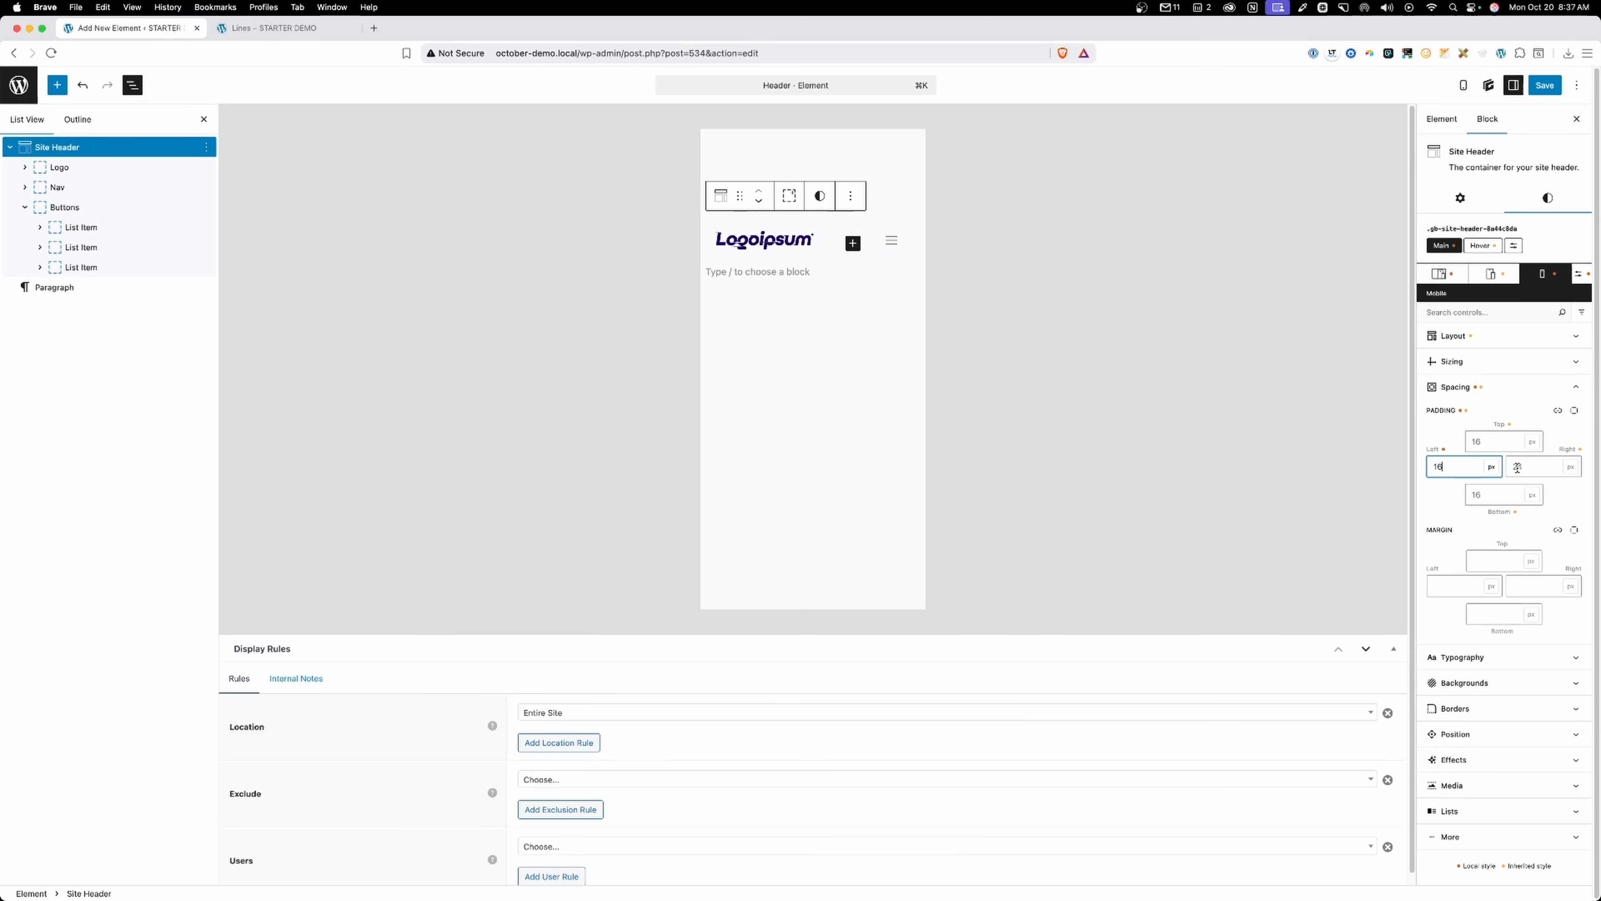
pyautogui.doubleClick(1519, 466)
pyautogui.write('16')
pyautogui.click(1546, 85)
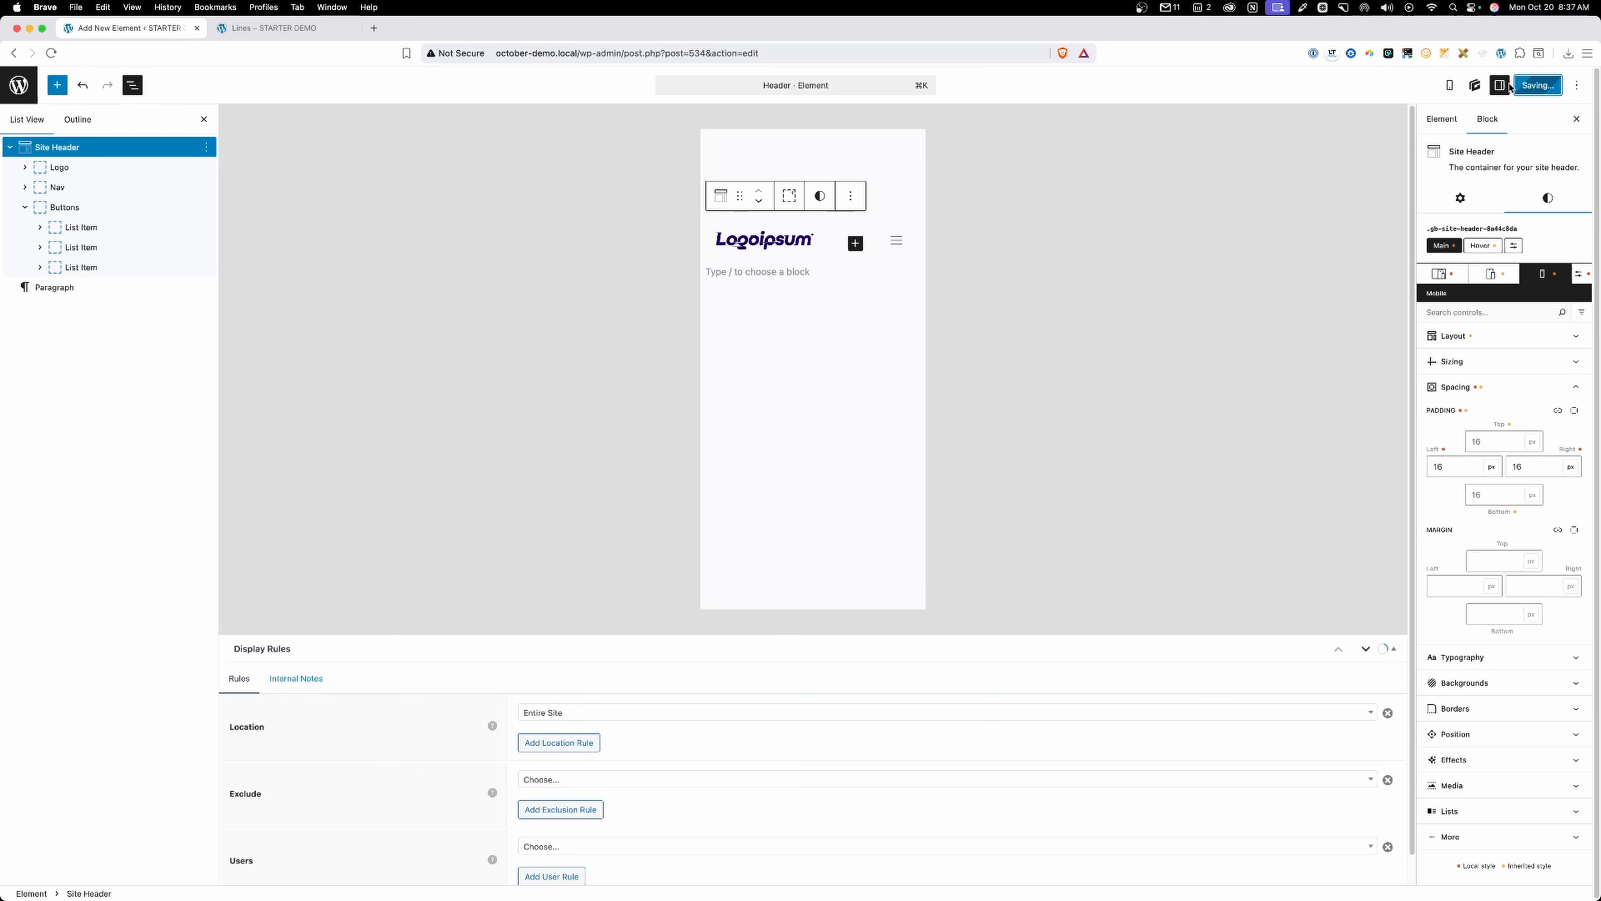
# Reload the Lines page and widen the preview to about 929 px to check the header.
pyautogui.click(271, 28)
pyautogui.click(548, 53)
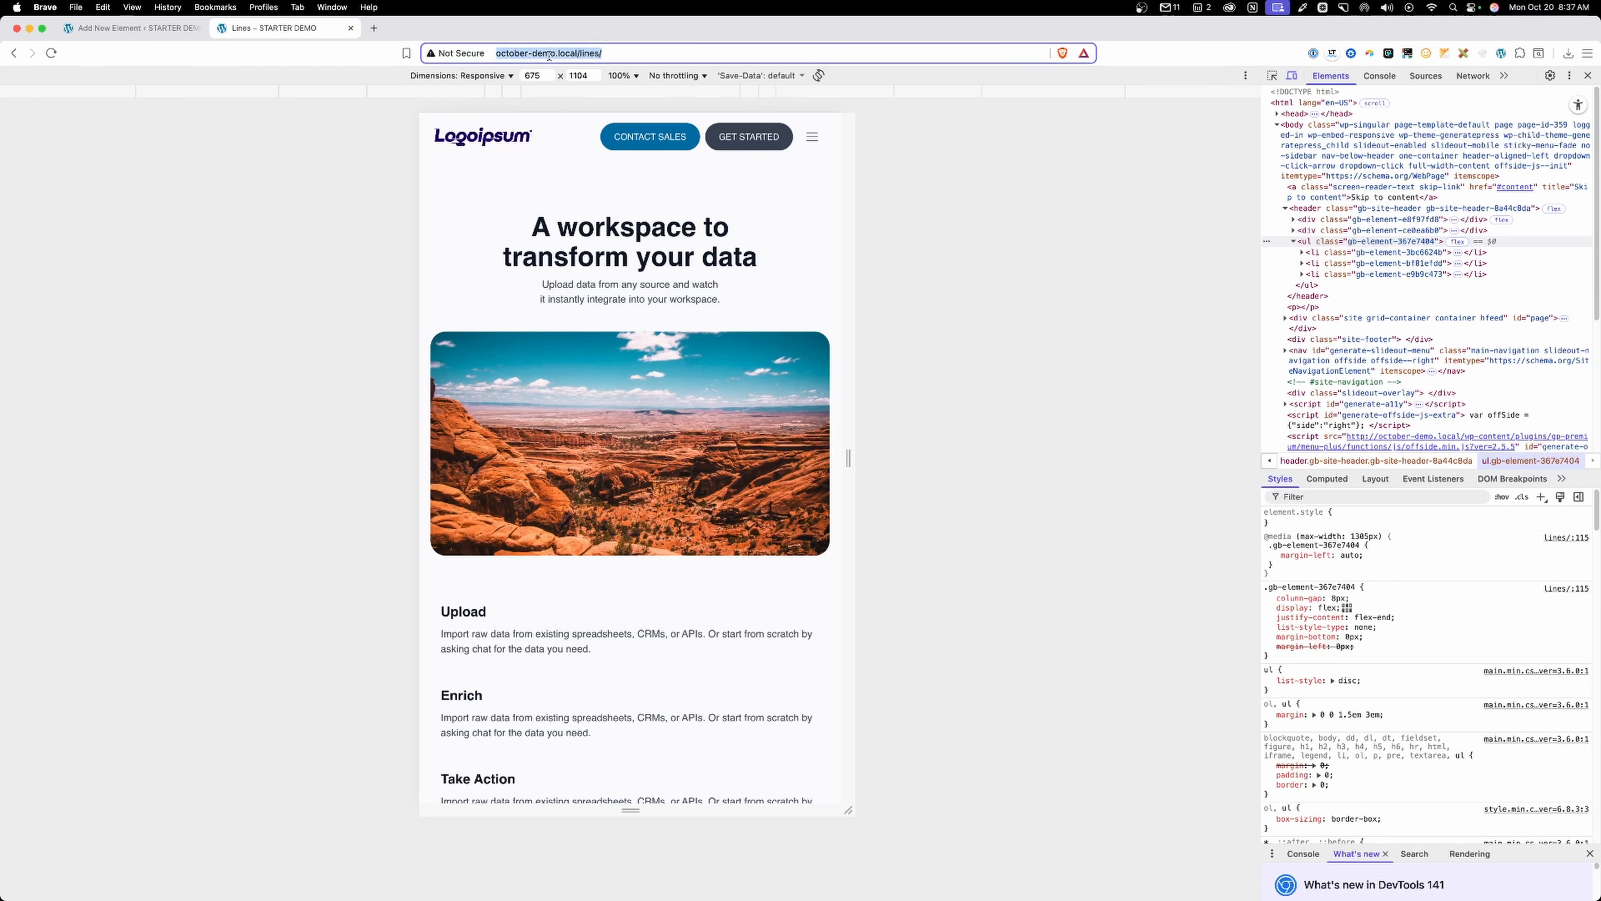
pyautogui.press('Return')
pyautogui.moveTo(853, 168); pyautogui.dragTo(933, 178)
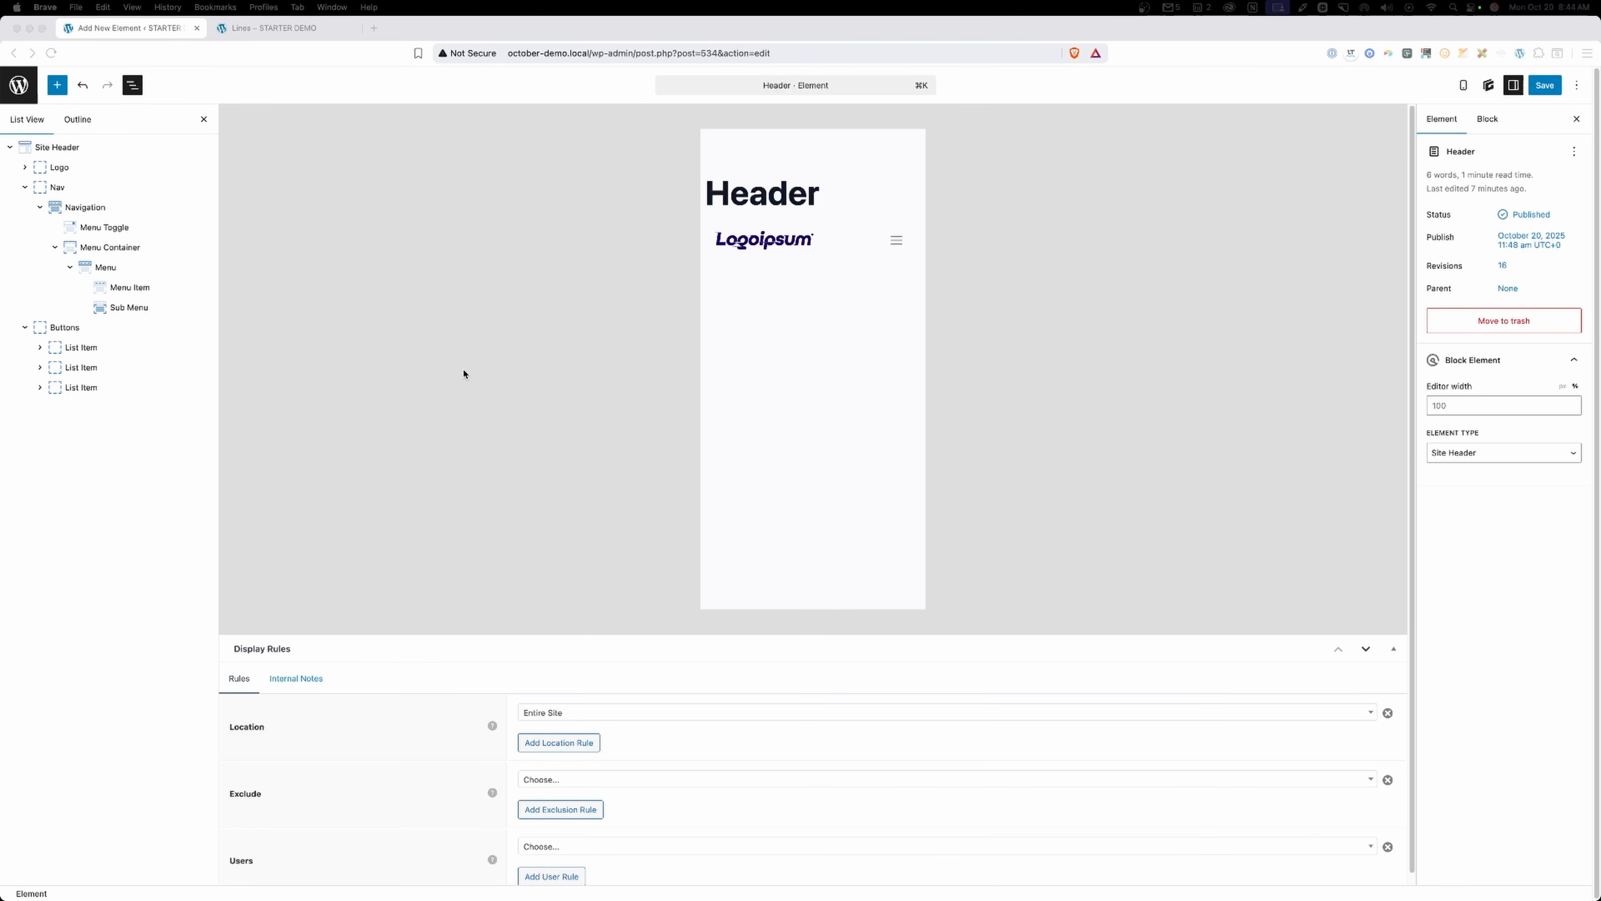
# In the Header element editor, set the Menu Container's mobile background to var(--neutral-50) and its mobile text to var(--neutral-700).
pyautogui.click(897, 241)
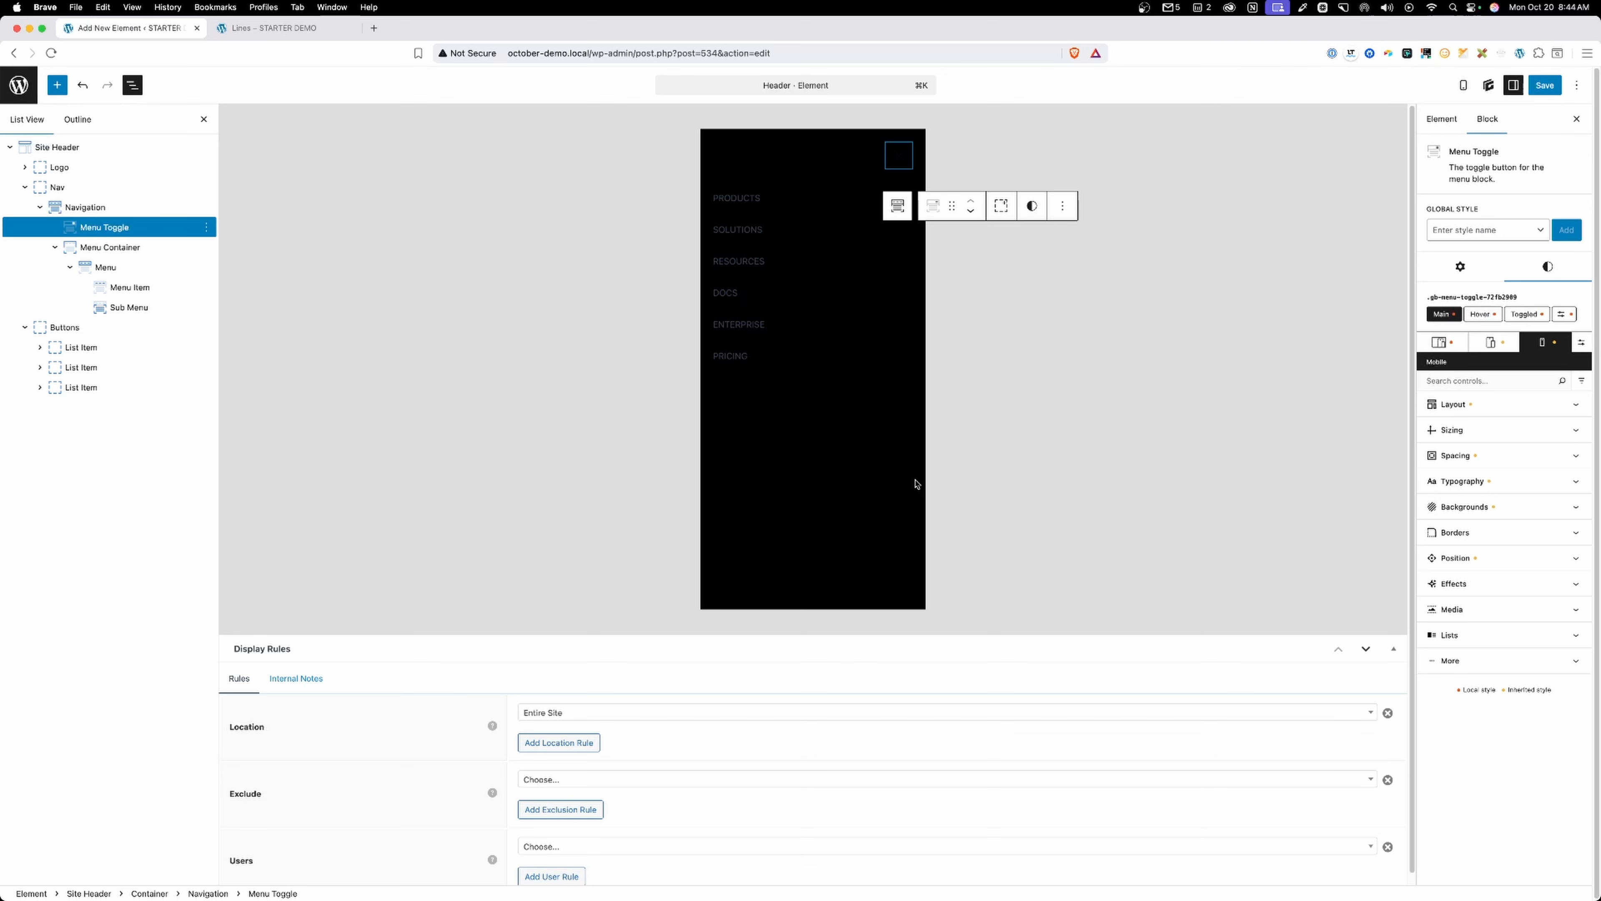
pyautogui.click(111, 247)
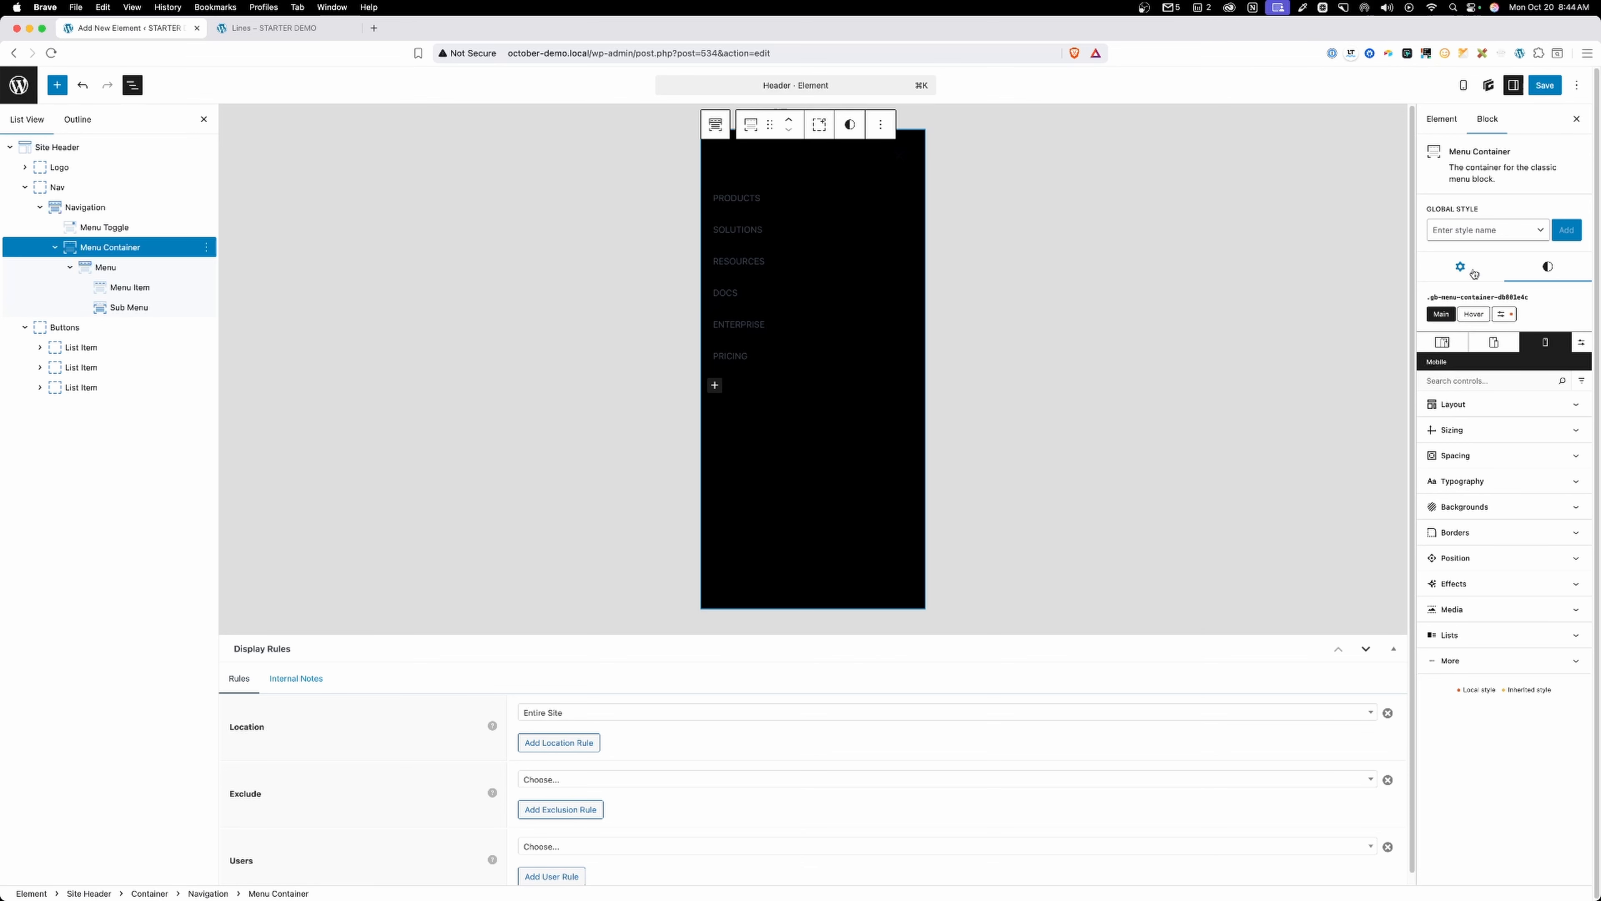
pyautogui.click(1445, 279)
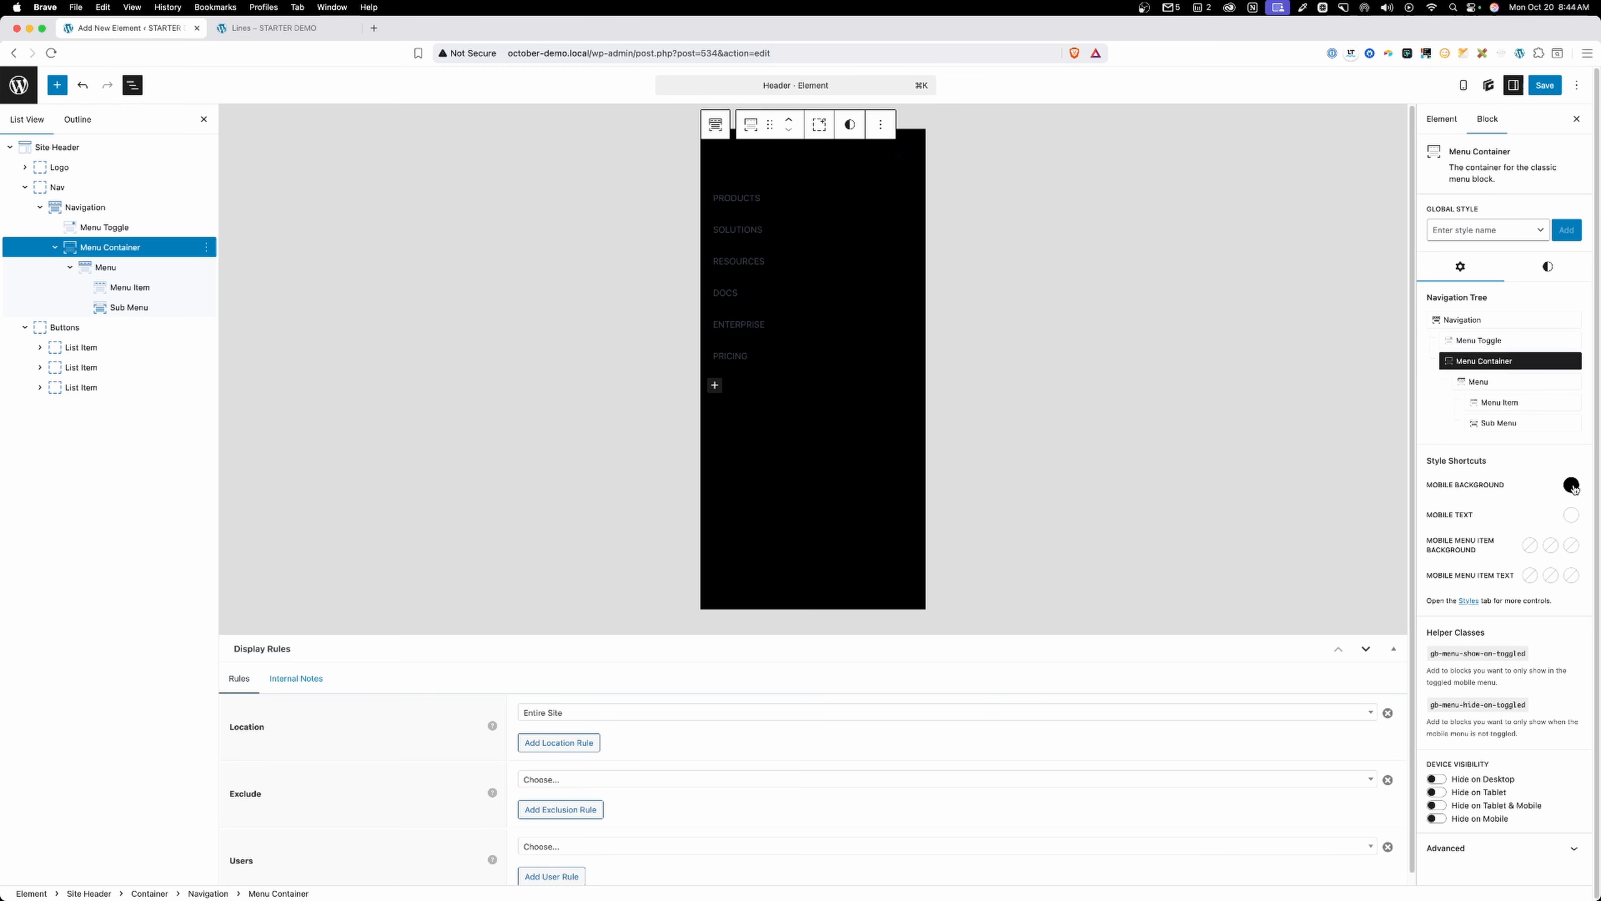
pyautogui.click(1573, 516)
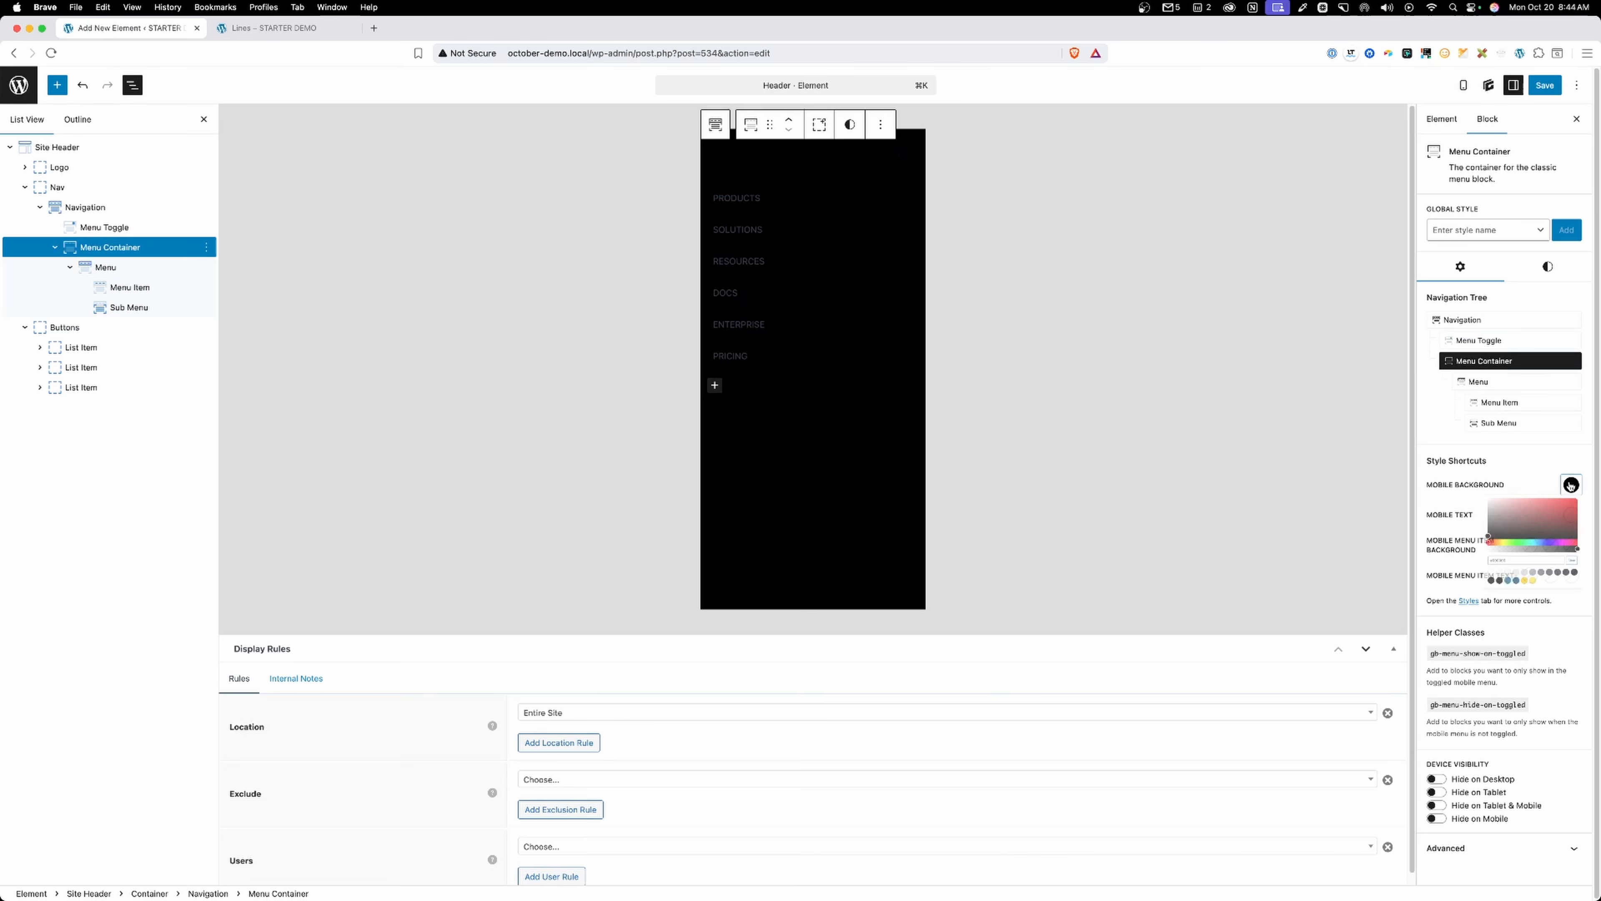
pyautogui.click(1395, 686)
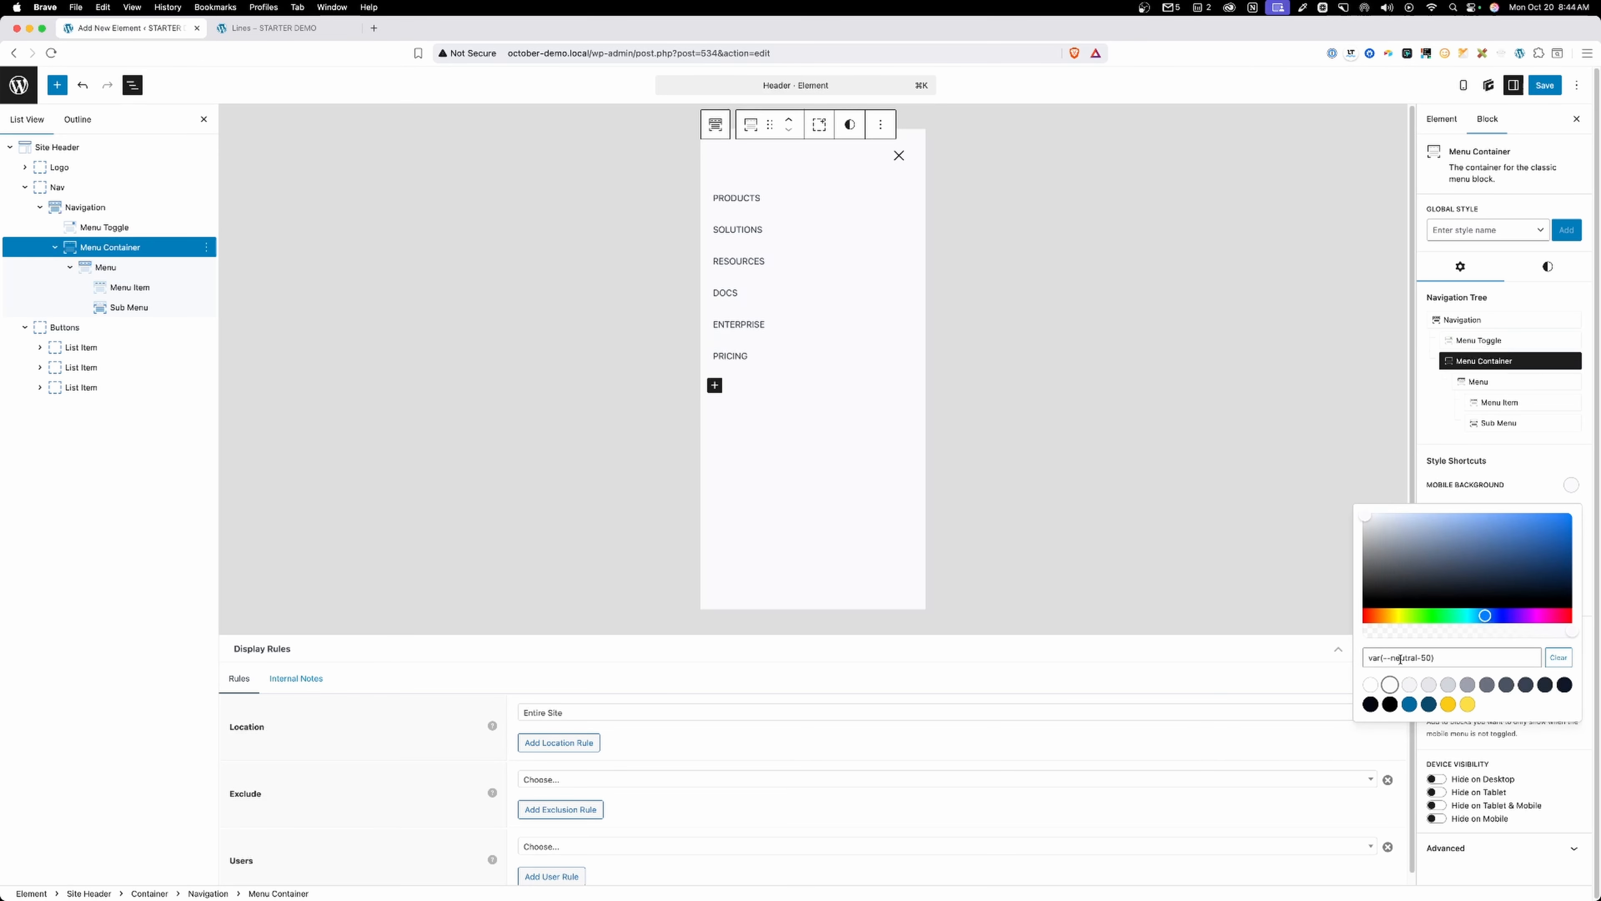
pyautogui.click(1541, 486)
pyautogui.click(1571, 514)
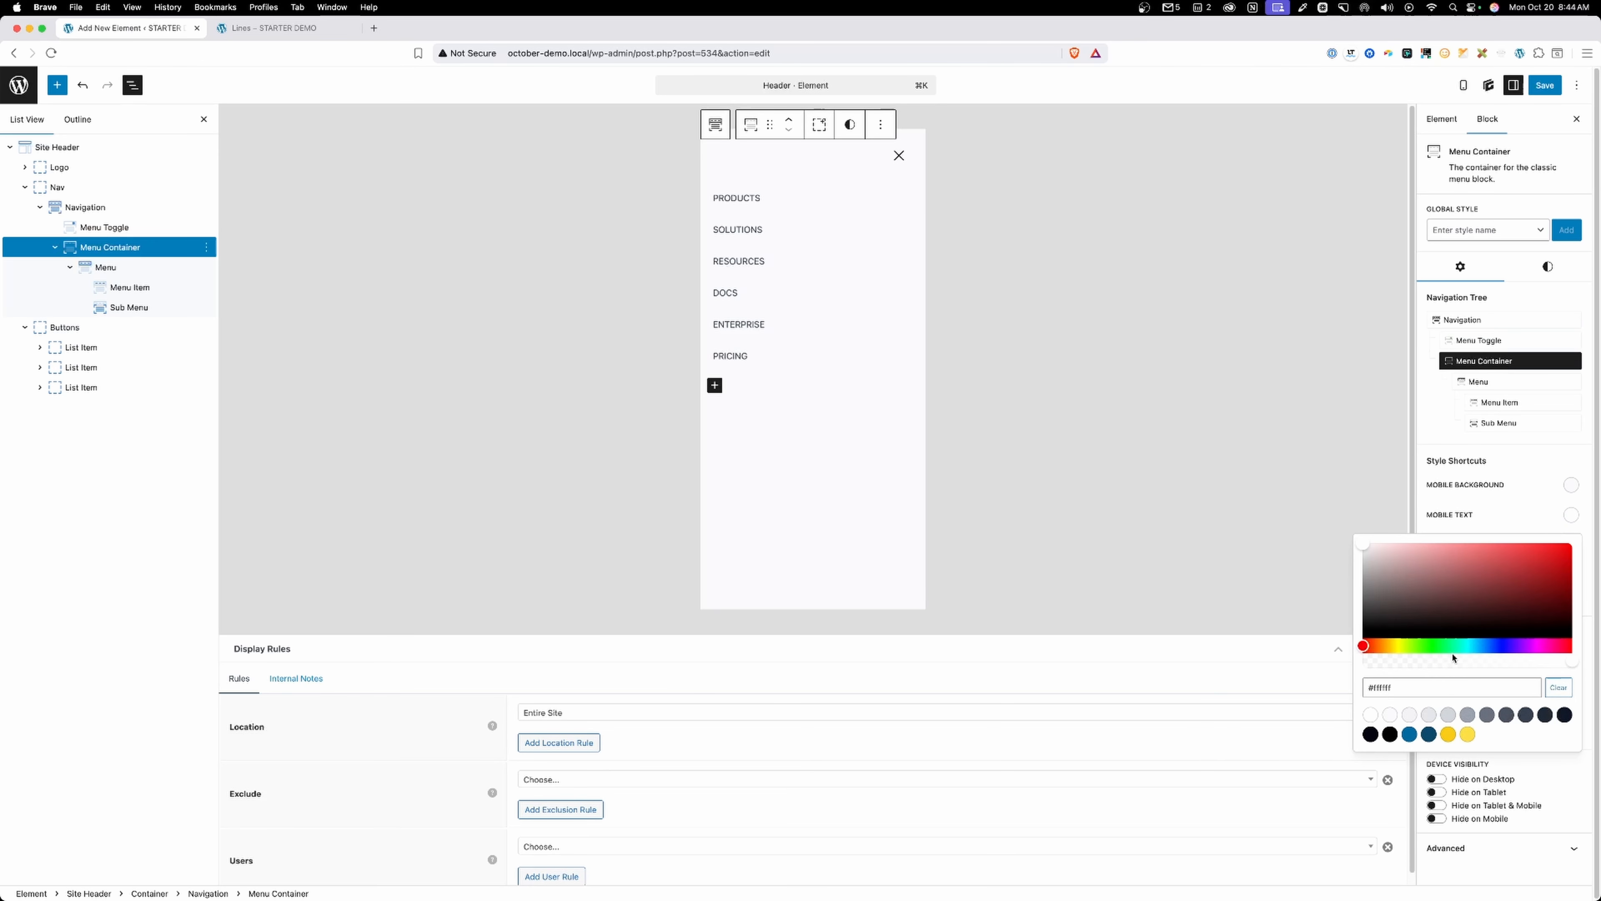
pyautogui.click(1526, 714)
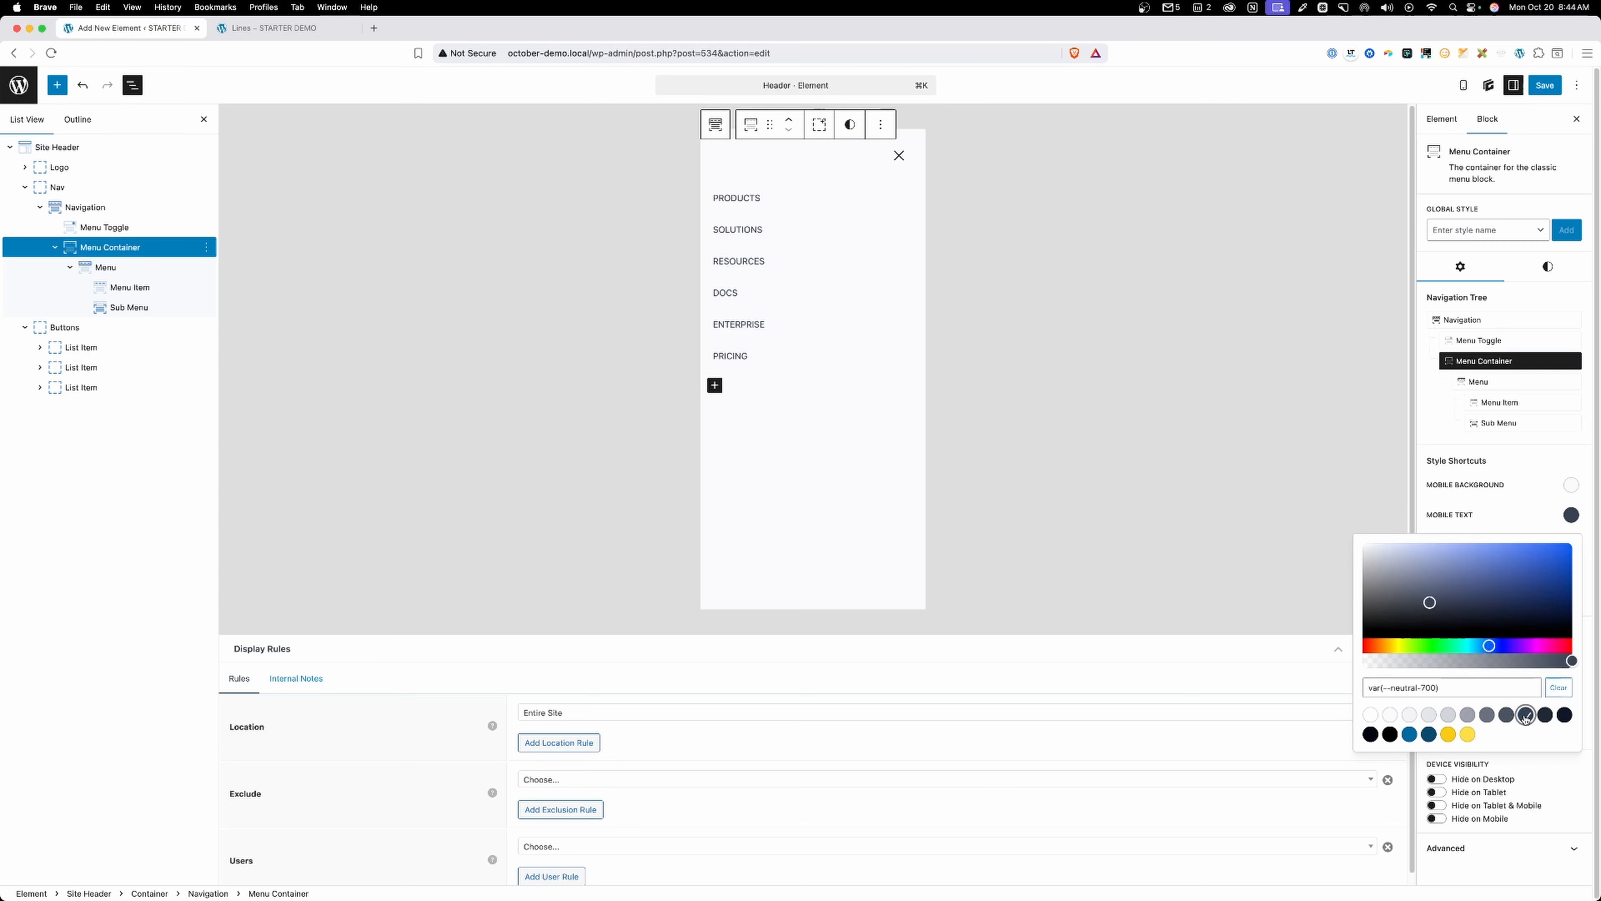
pyautogui.click(1509, 504)
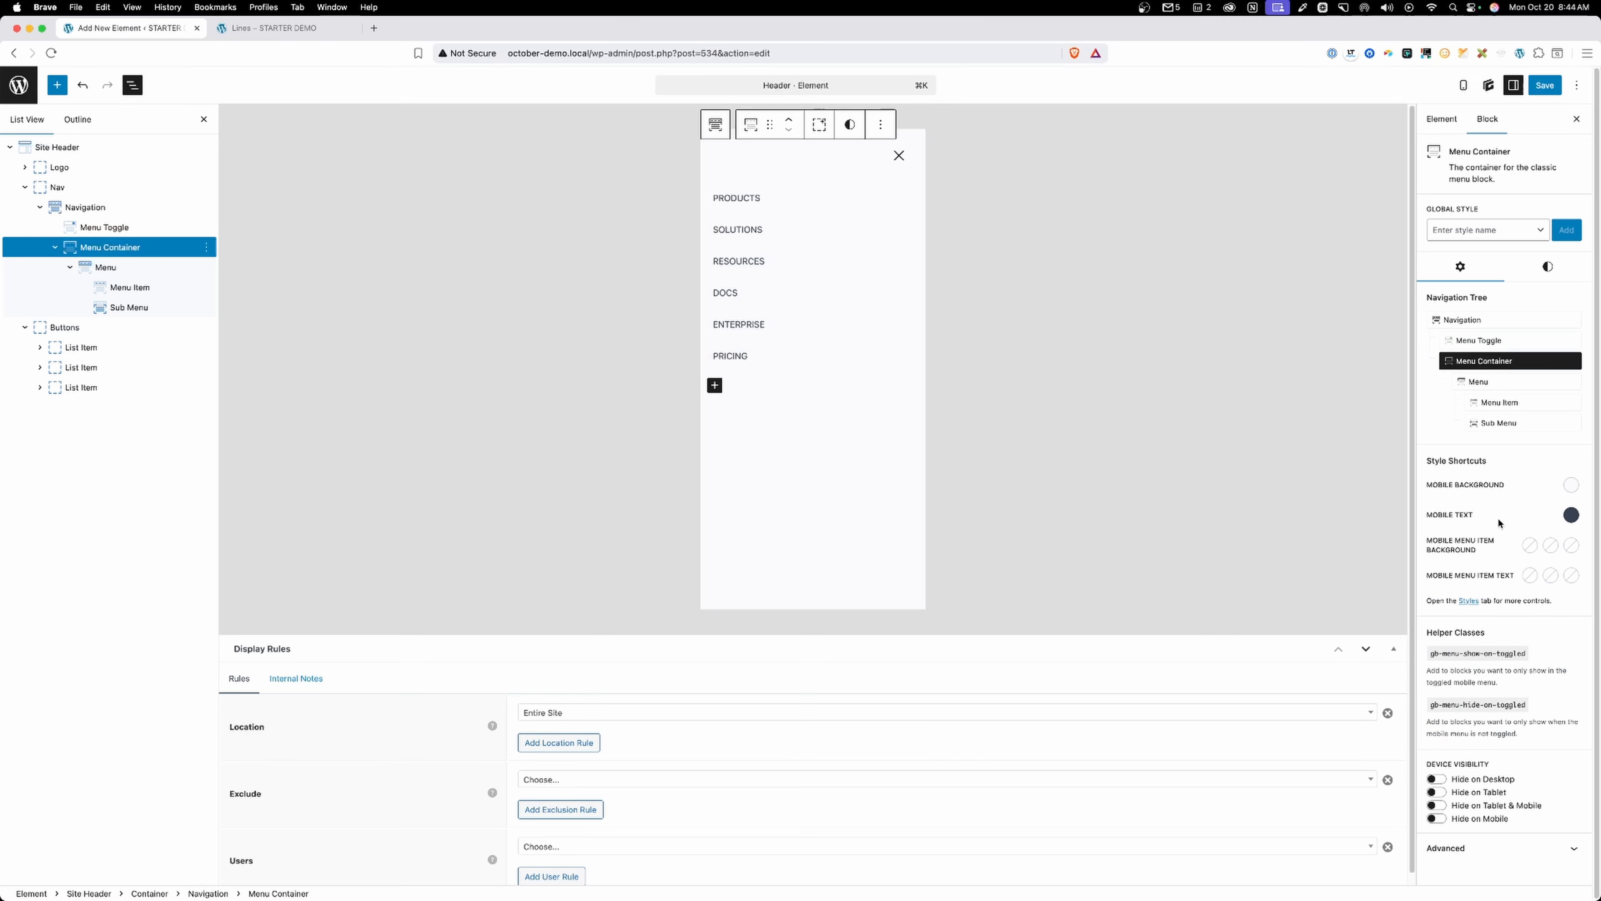
# Set the three mobile menu item text colors to dark slate, near-black and near-black, and save the element.
pyautogui.click(1529, 576)
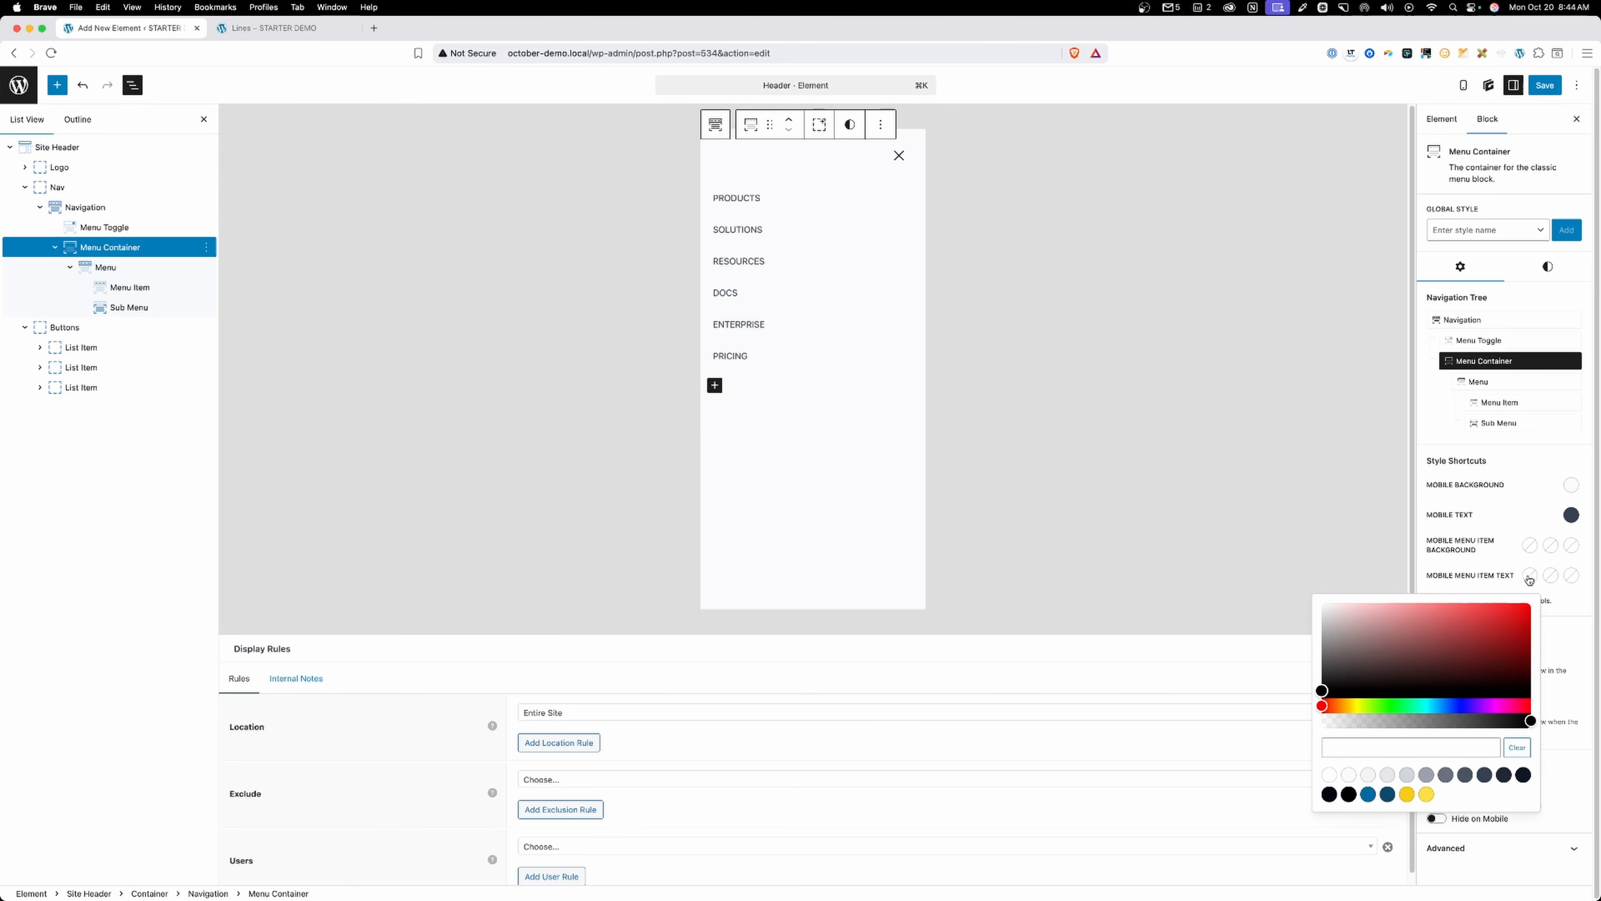
pyautogui.click(1485, 773)
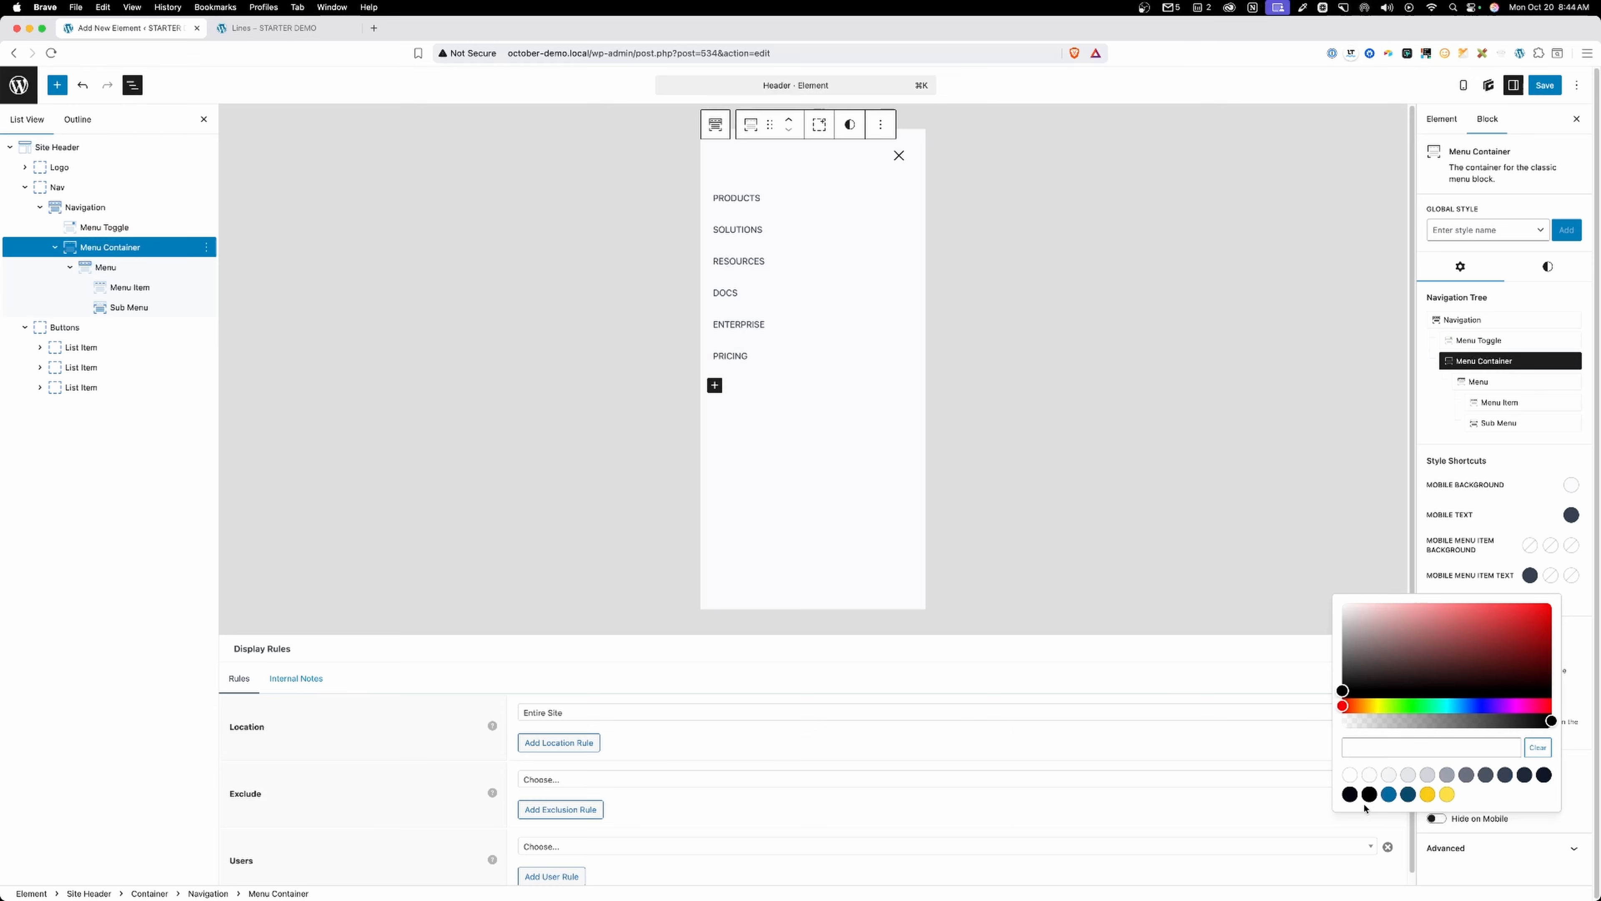
pyautogui.click(1352, 796)
pyautogui.click(1573, 577)
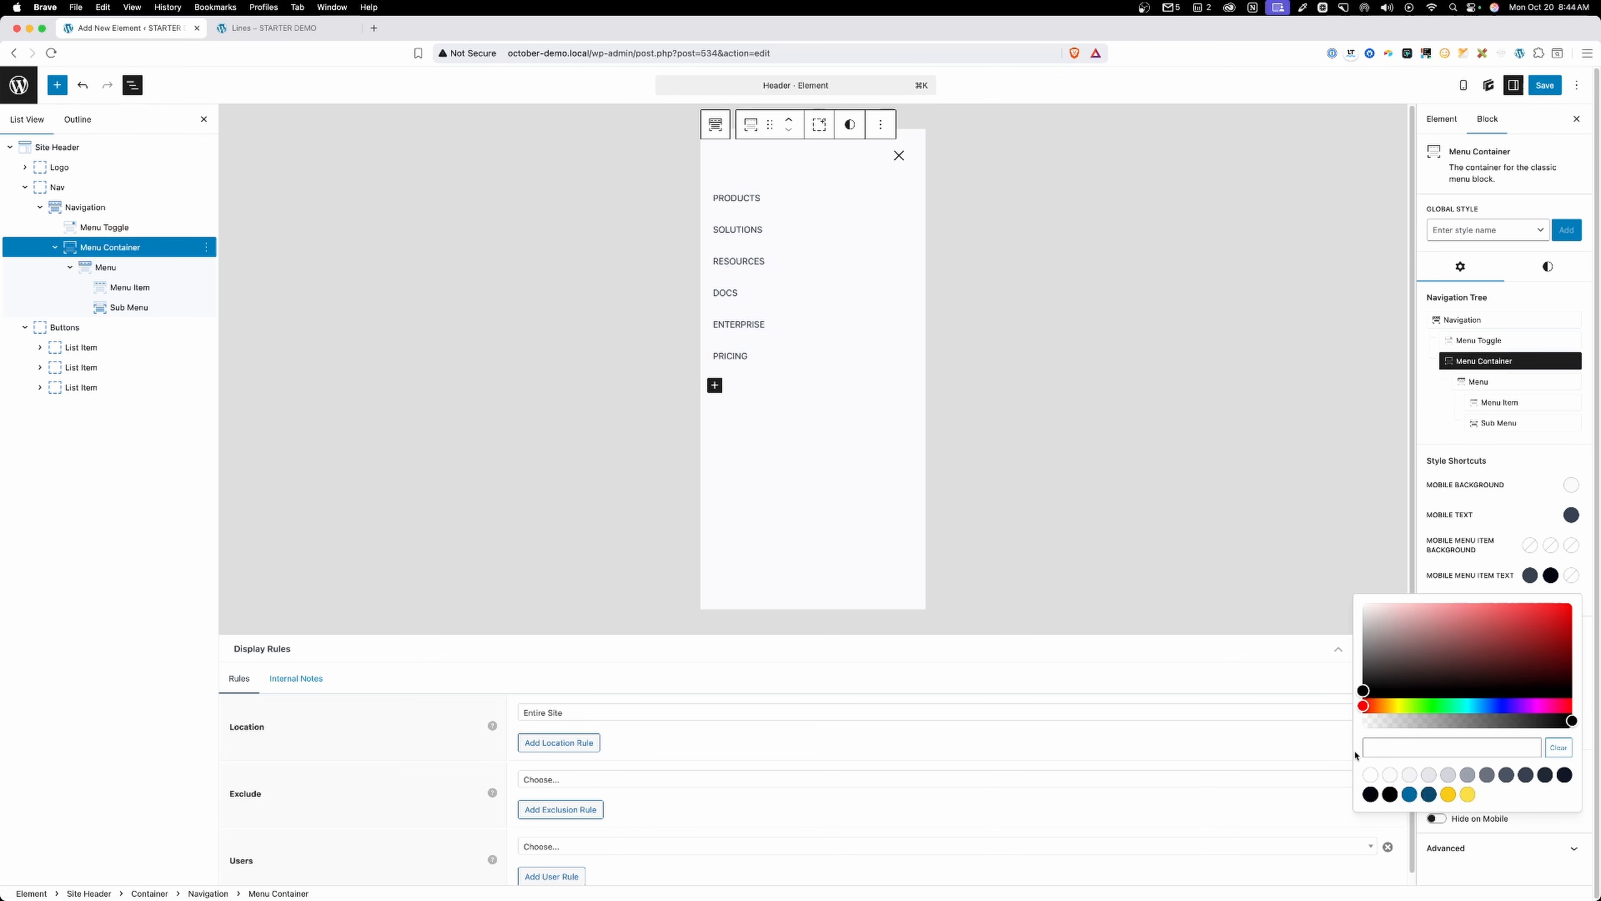
pyautogui.click(1369, 796)
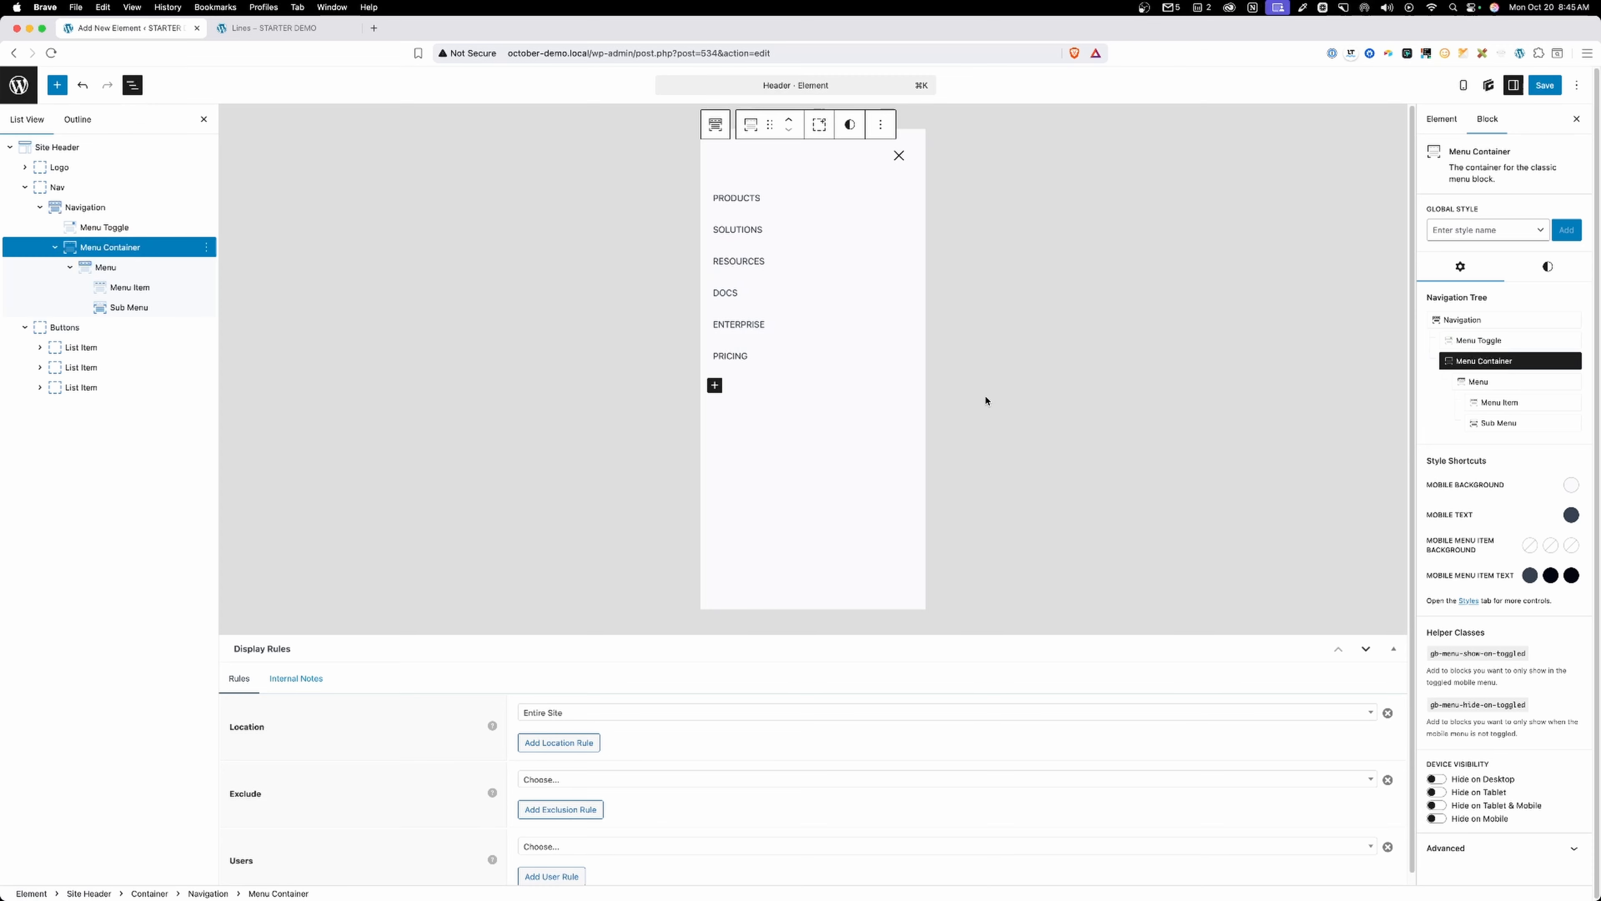
pyautogui.click(1544, 85)
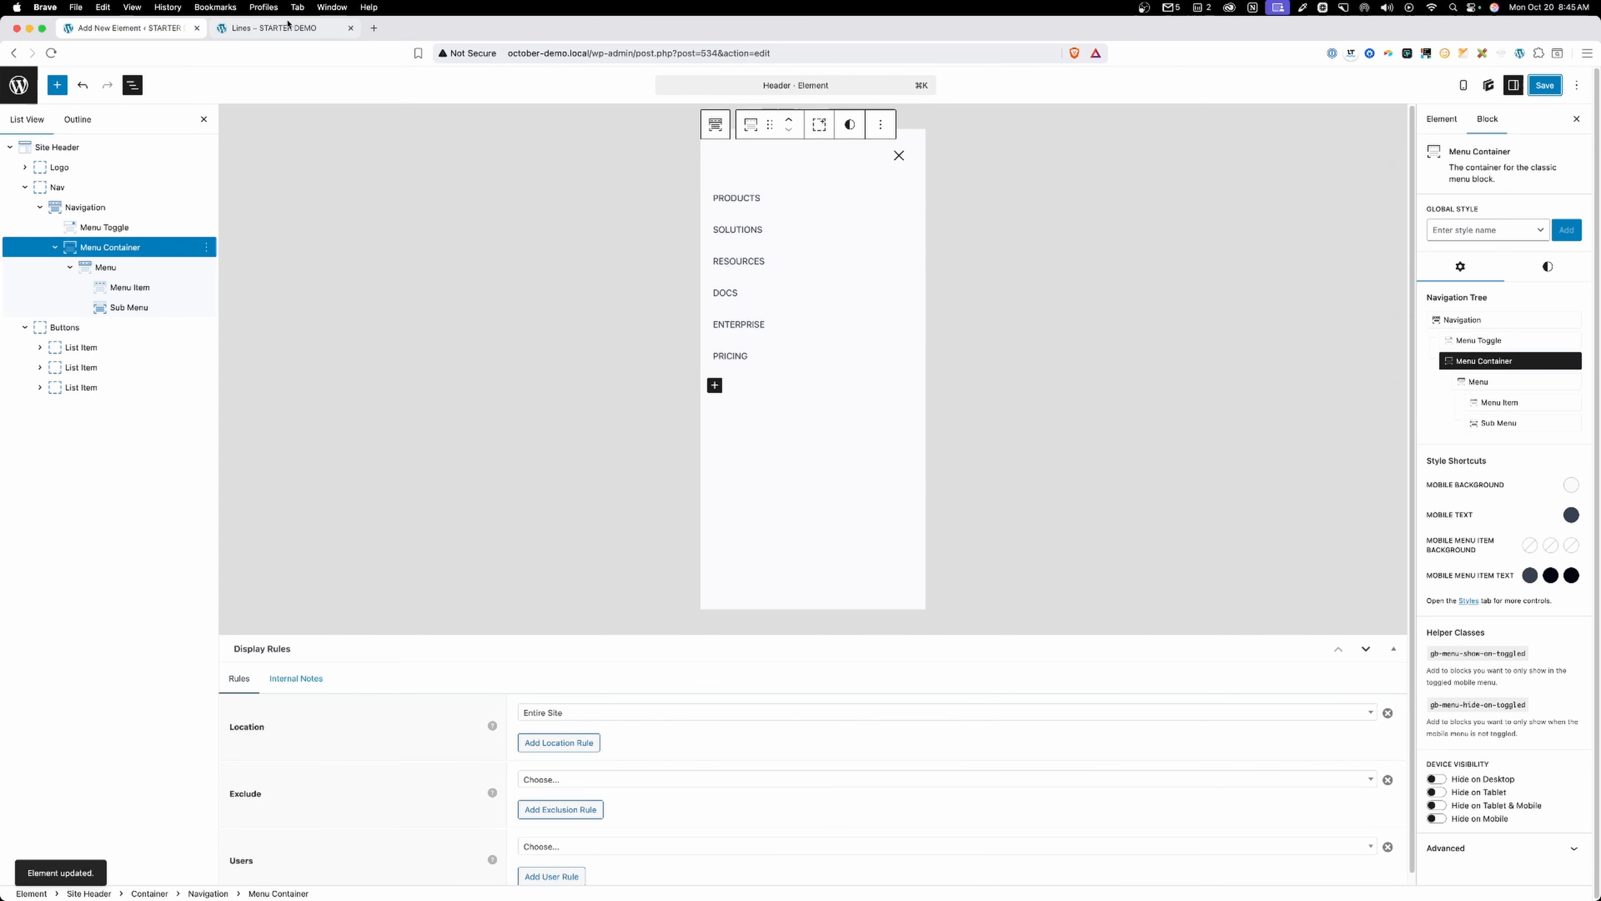
# Reload the Lines page, open the mobile menu to check its colors, and return to the Header element editor.
pyautogui.click(271, 28)
pyautogui.click(541, 53)
pyautogui.press('Return')
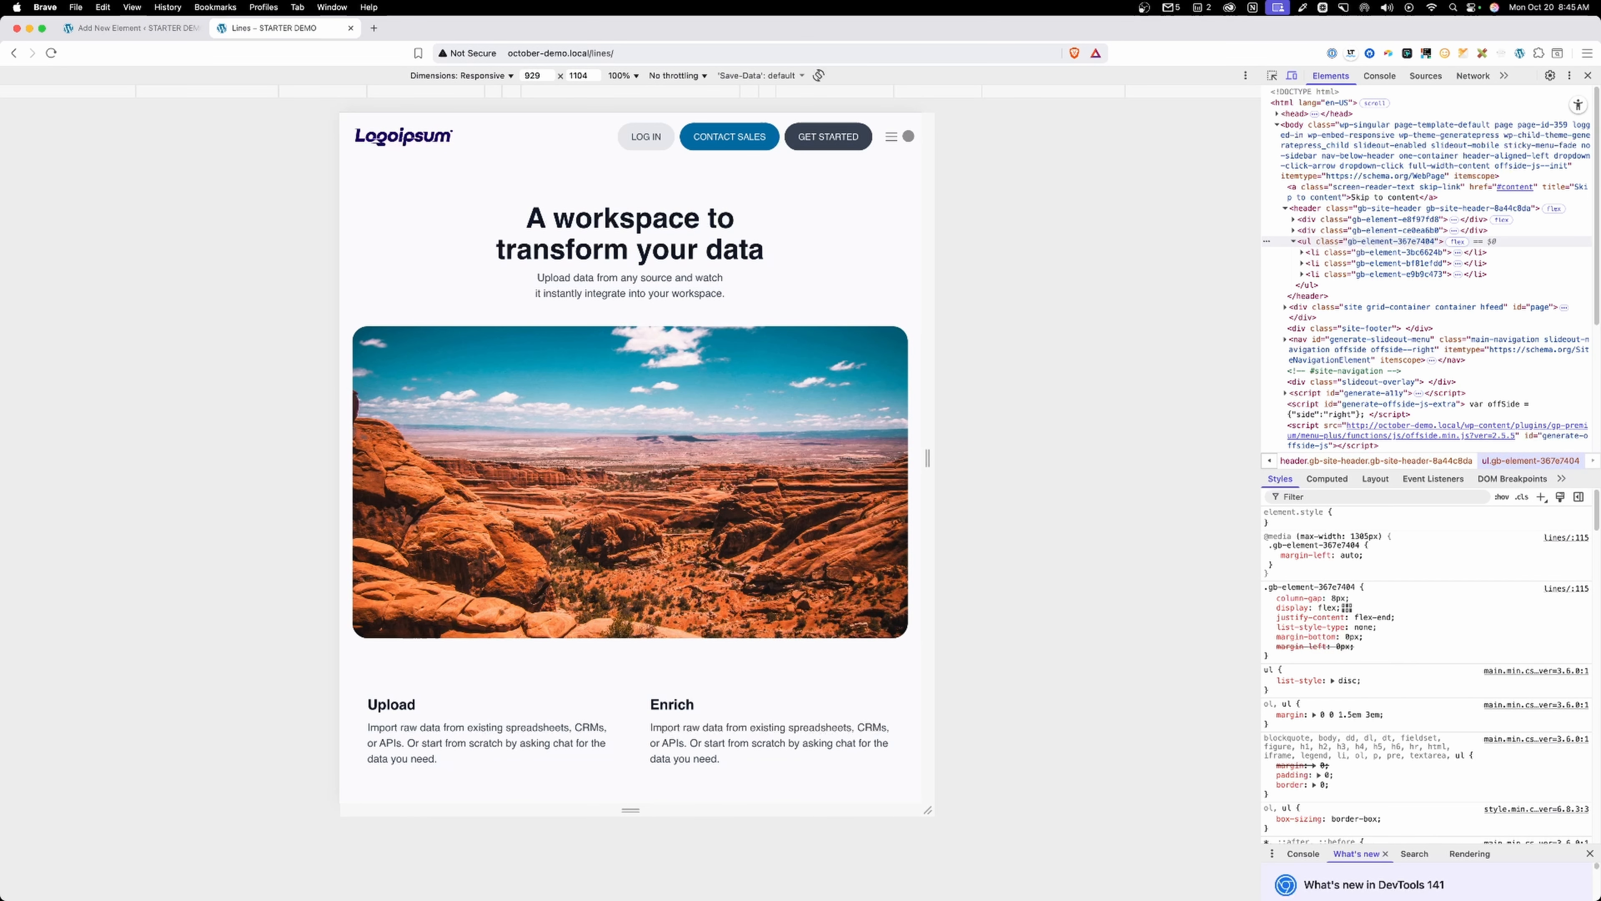
pyautogui.click(892, 136)
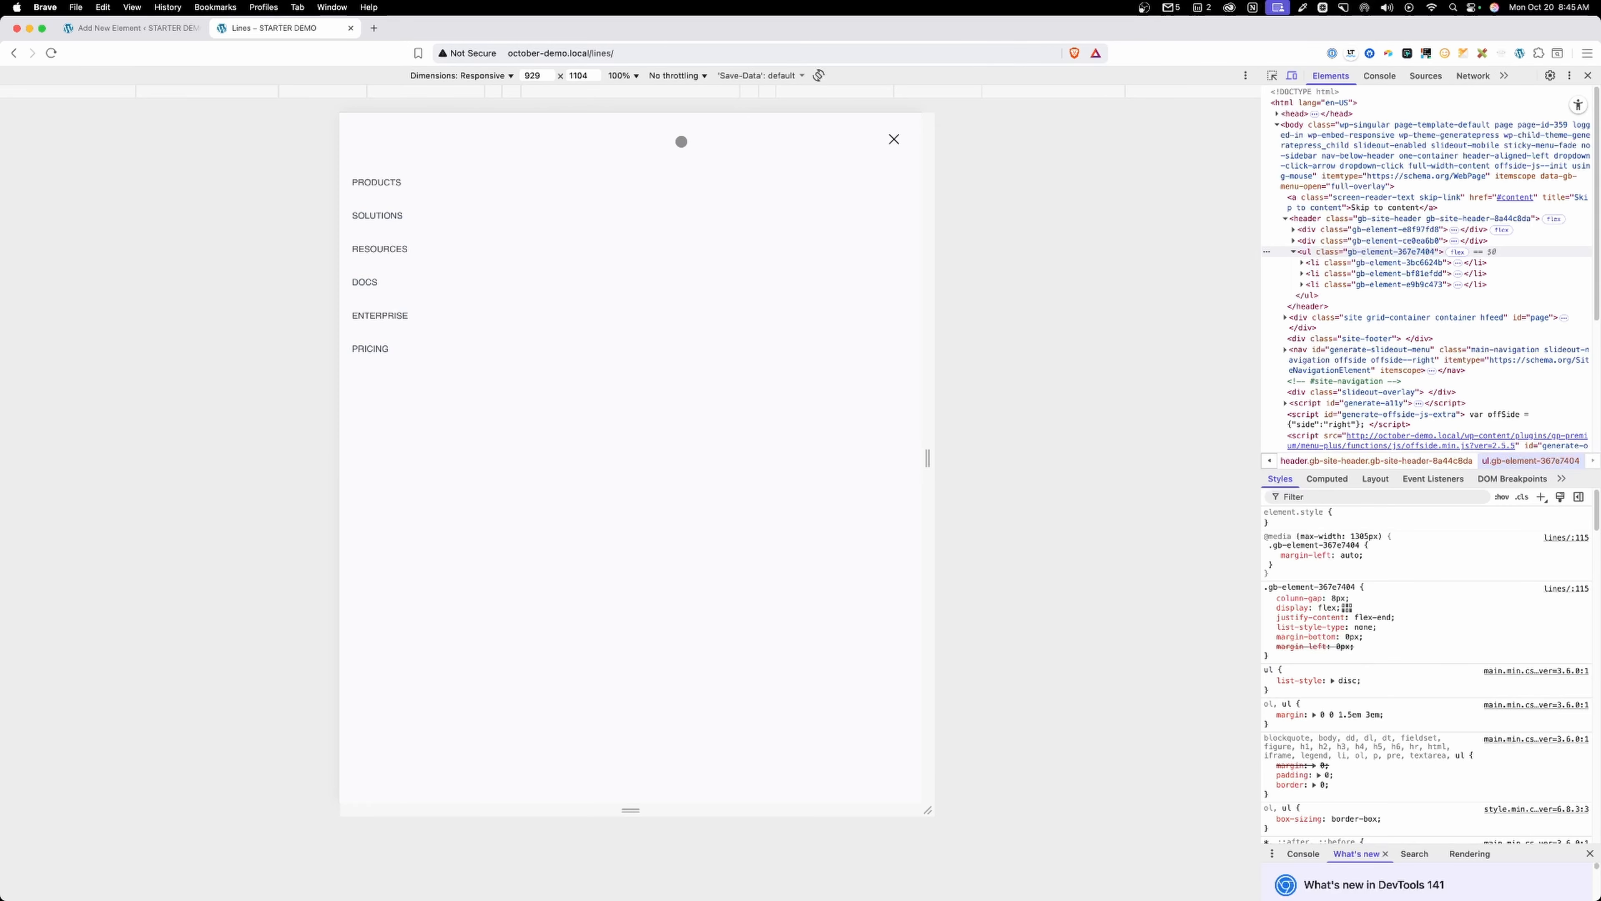
pyautogui.click(134, 32)
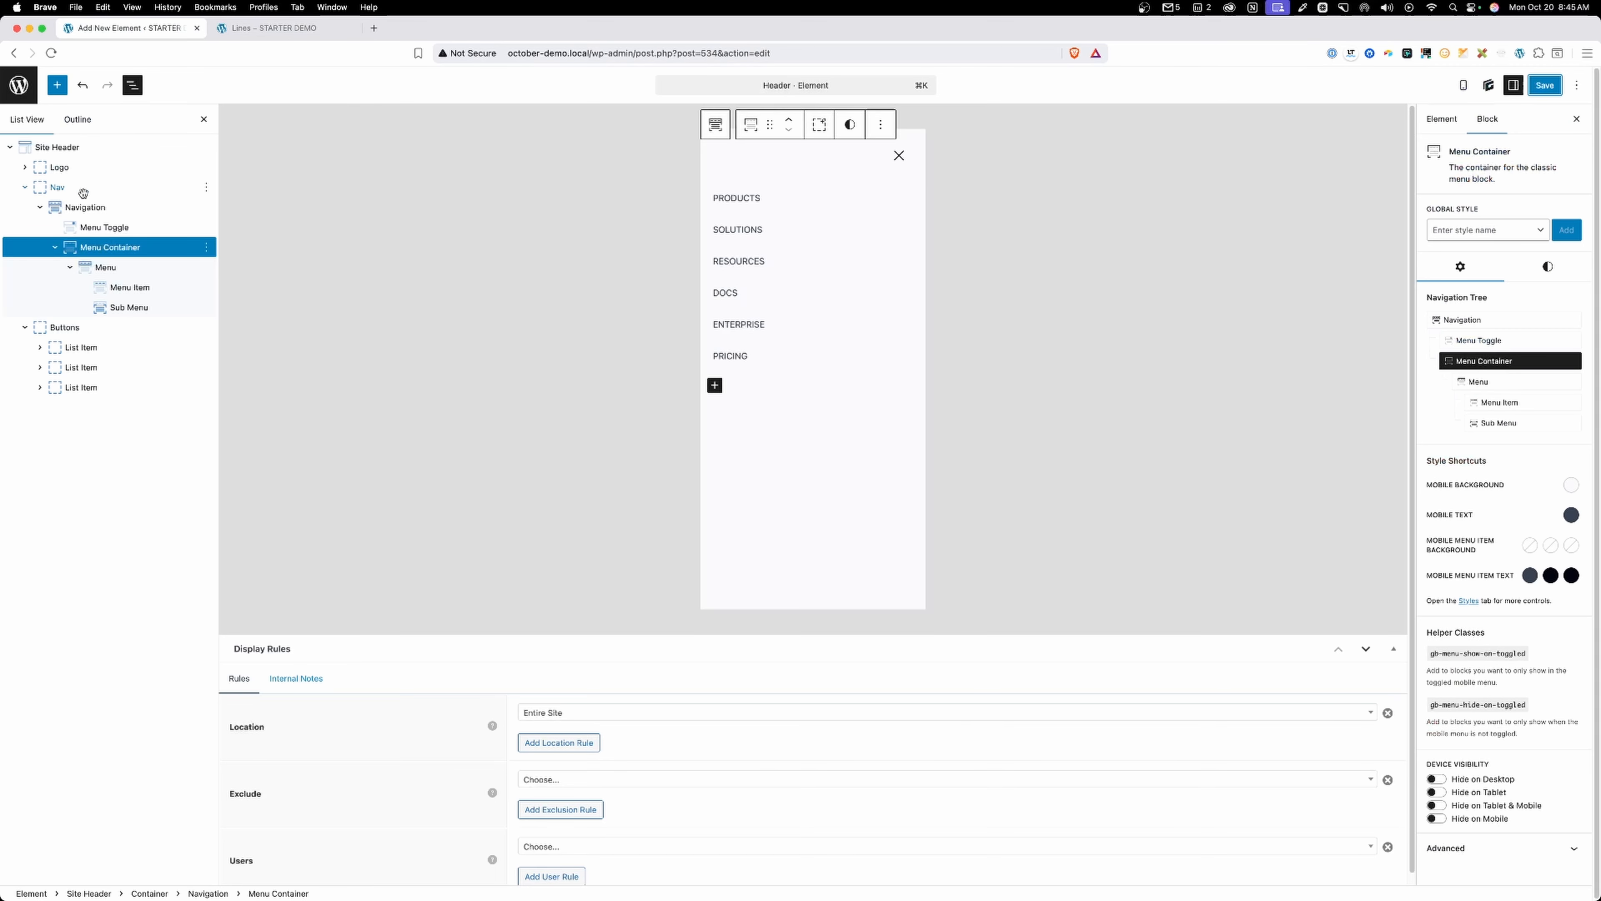
# Set the Navigation block's mobile menu type to Partial overlay and save the element.
pyautogui.click(84, 207)
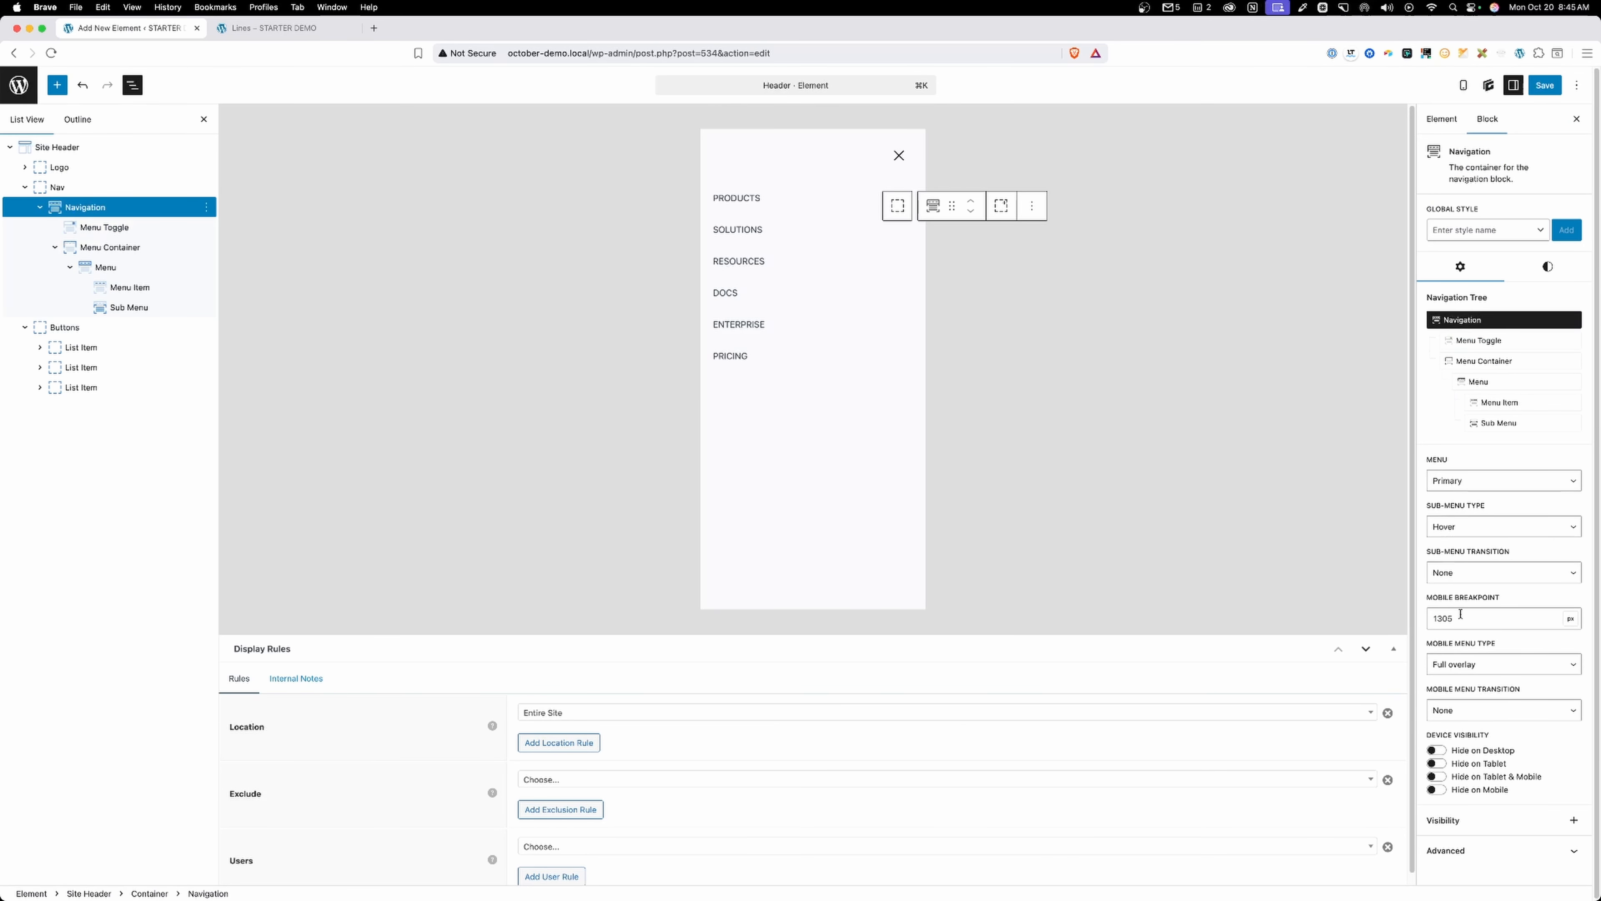
pyautogui.click(1465, 670)
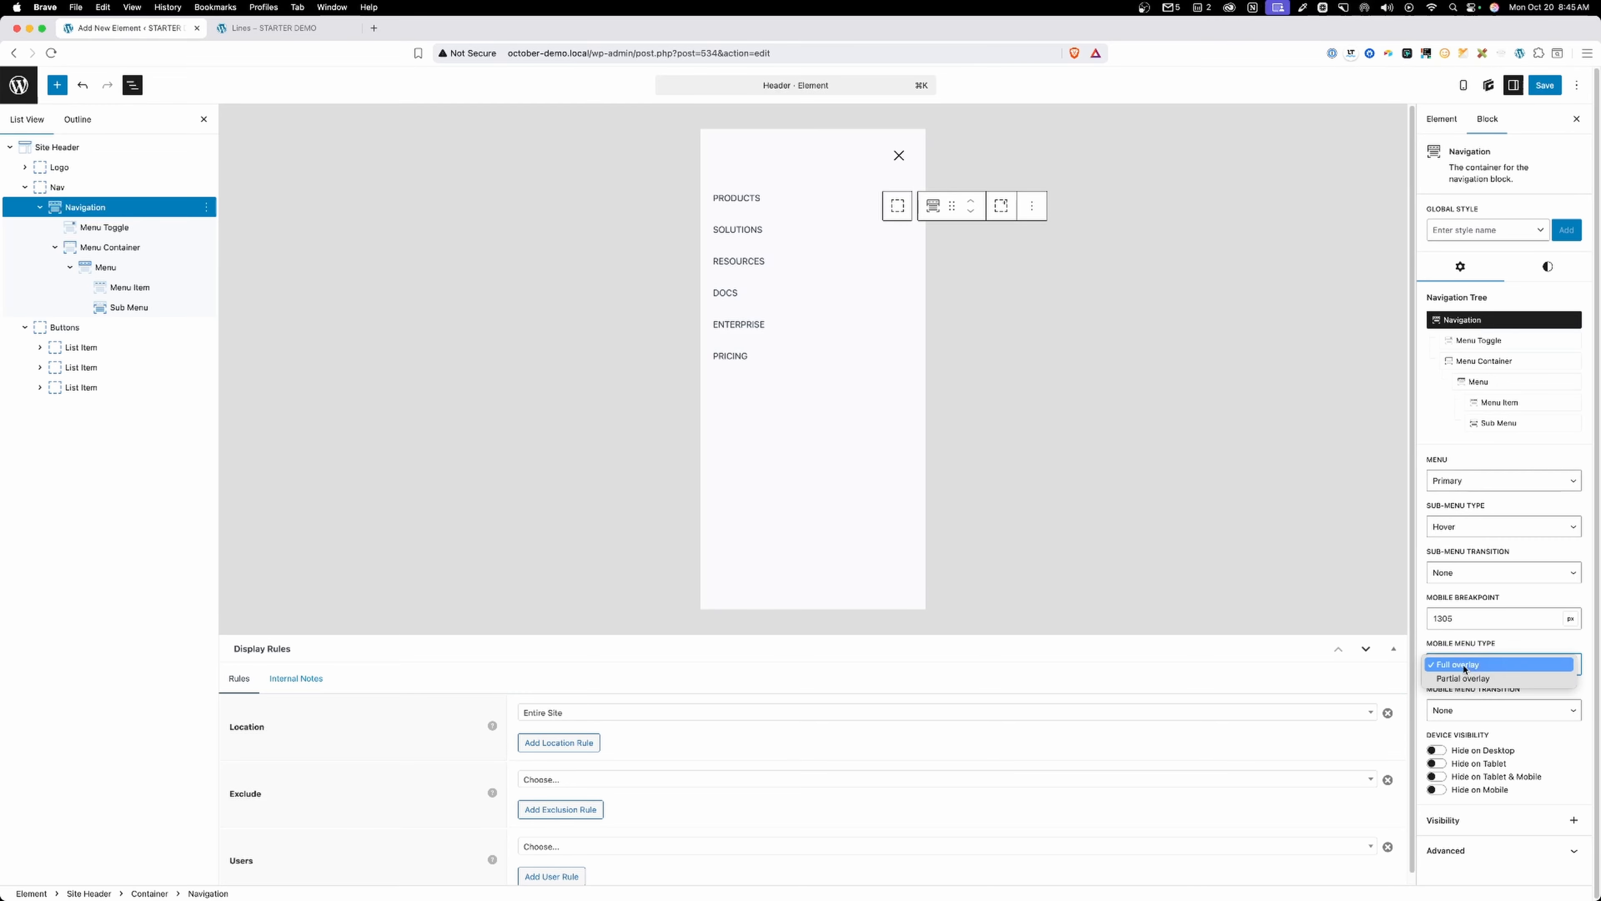
pyautogui.click(1468, 678)
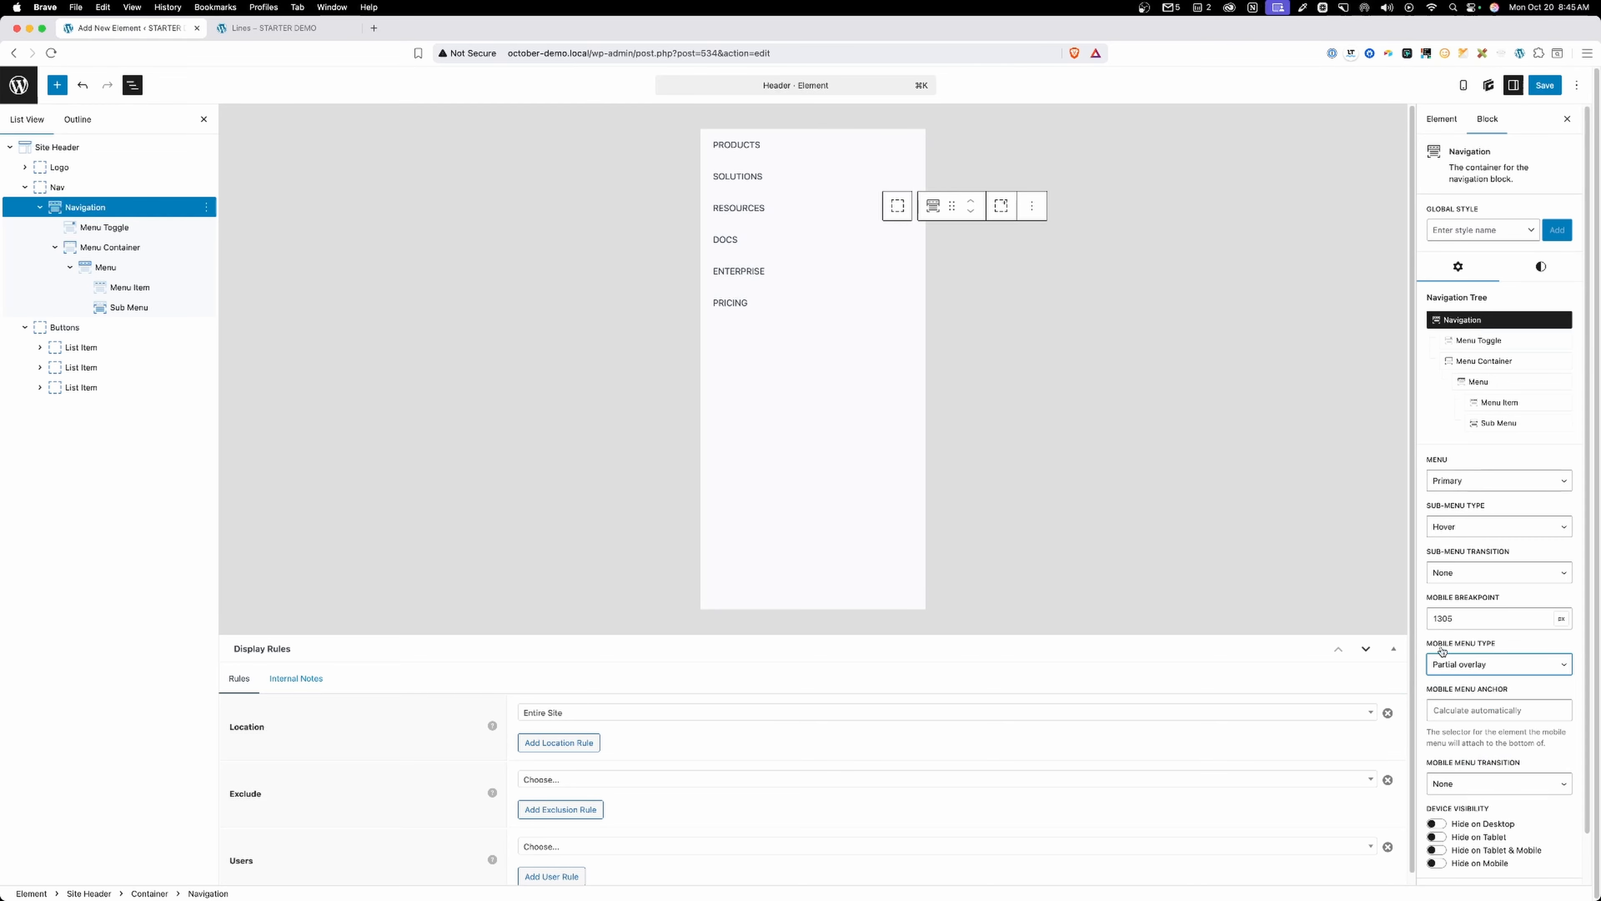
pyautogui.click(1545, 85)
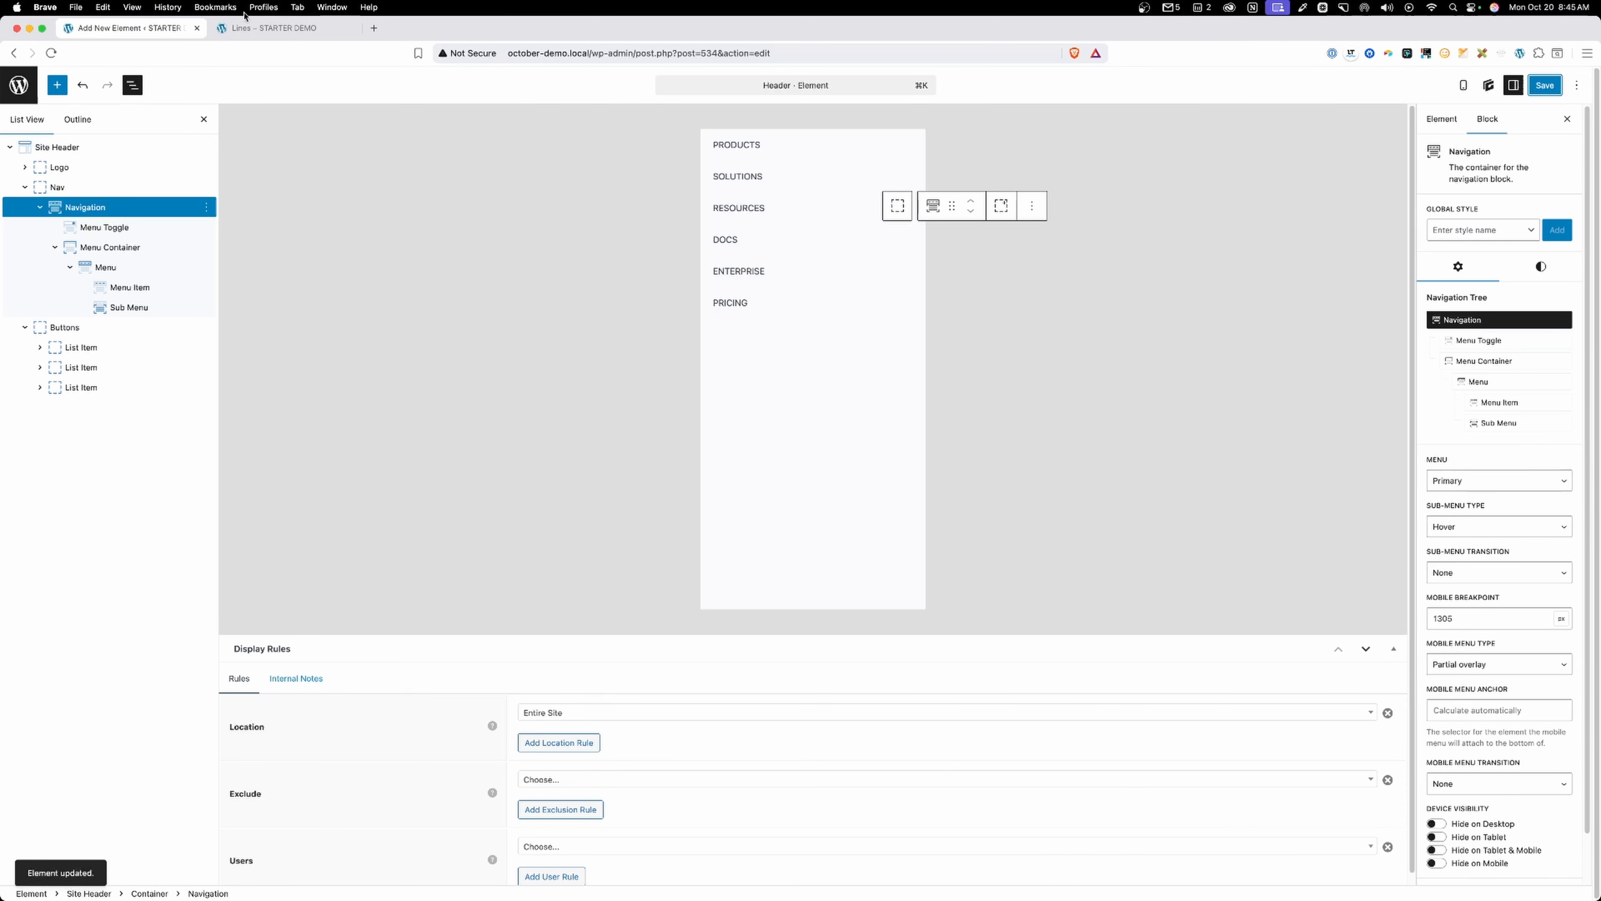
# Reload the Lines page and check the partial overlay mobile menu while resizing the responsive preview to several widths.
pyautogui.click(246, 28)
pyautogui.press('super+l')
pyautogui.press('Return')
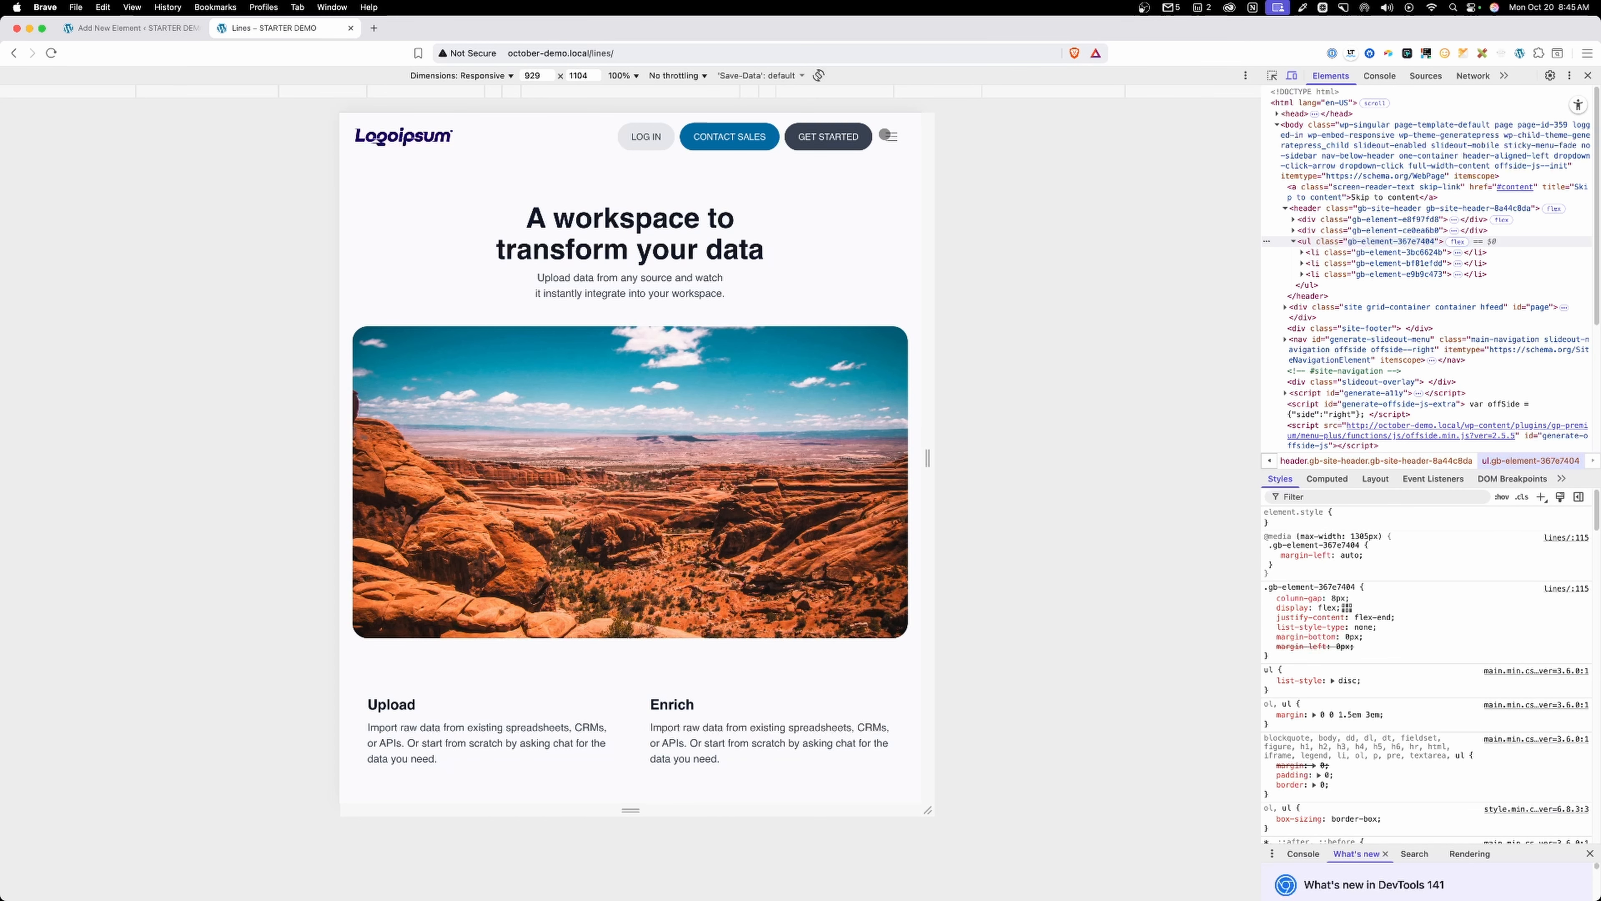
pyautogui.click(886, 135)
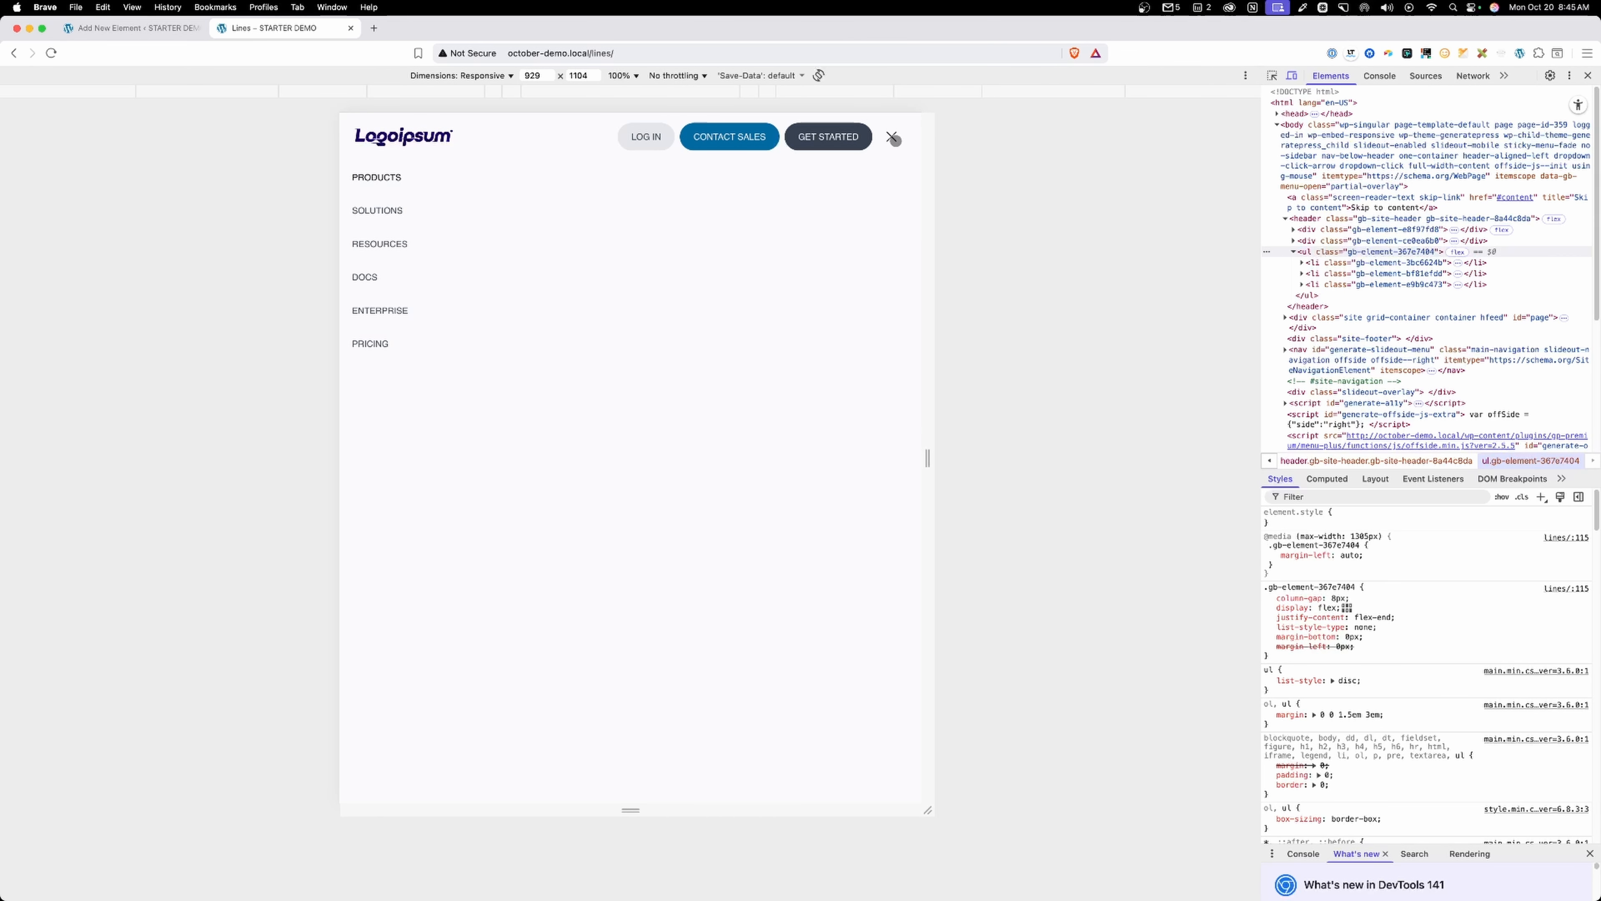
pyautogui.click(892, 138)
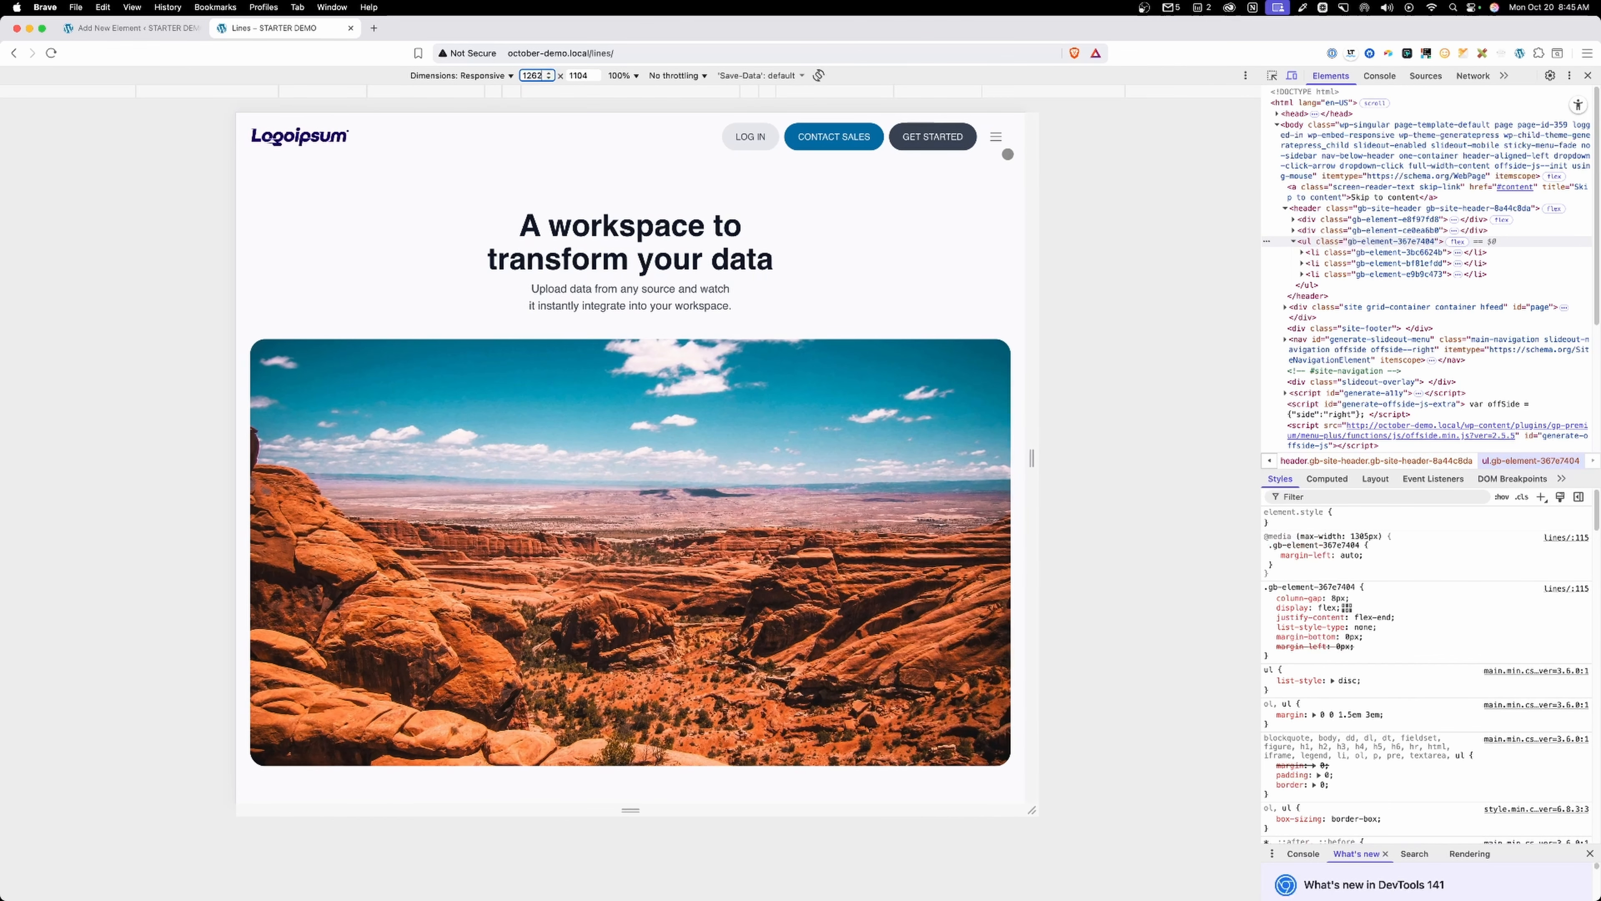
pyautogui.click(996, 135)
pyautogui.moveTo(1019, 286); pyautogui.dragTo(843, 264)
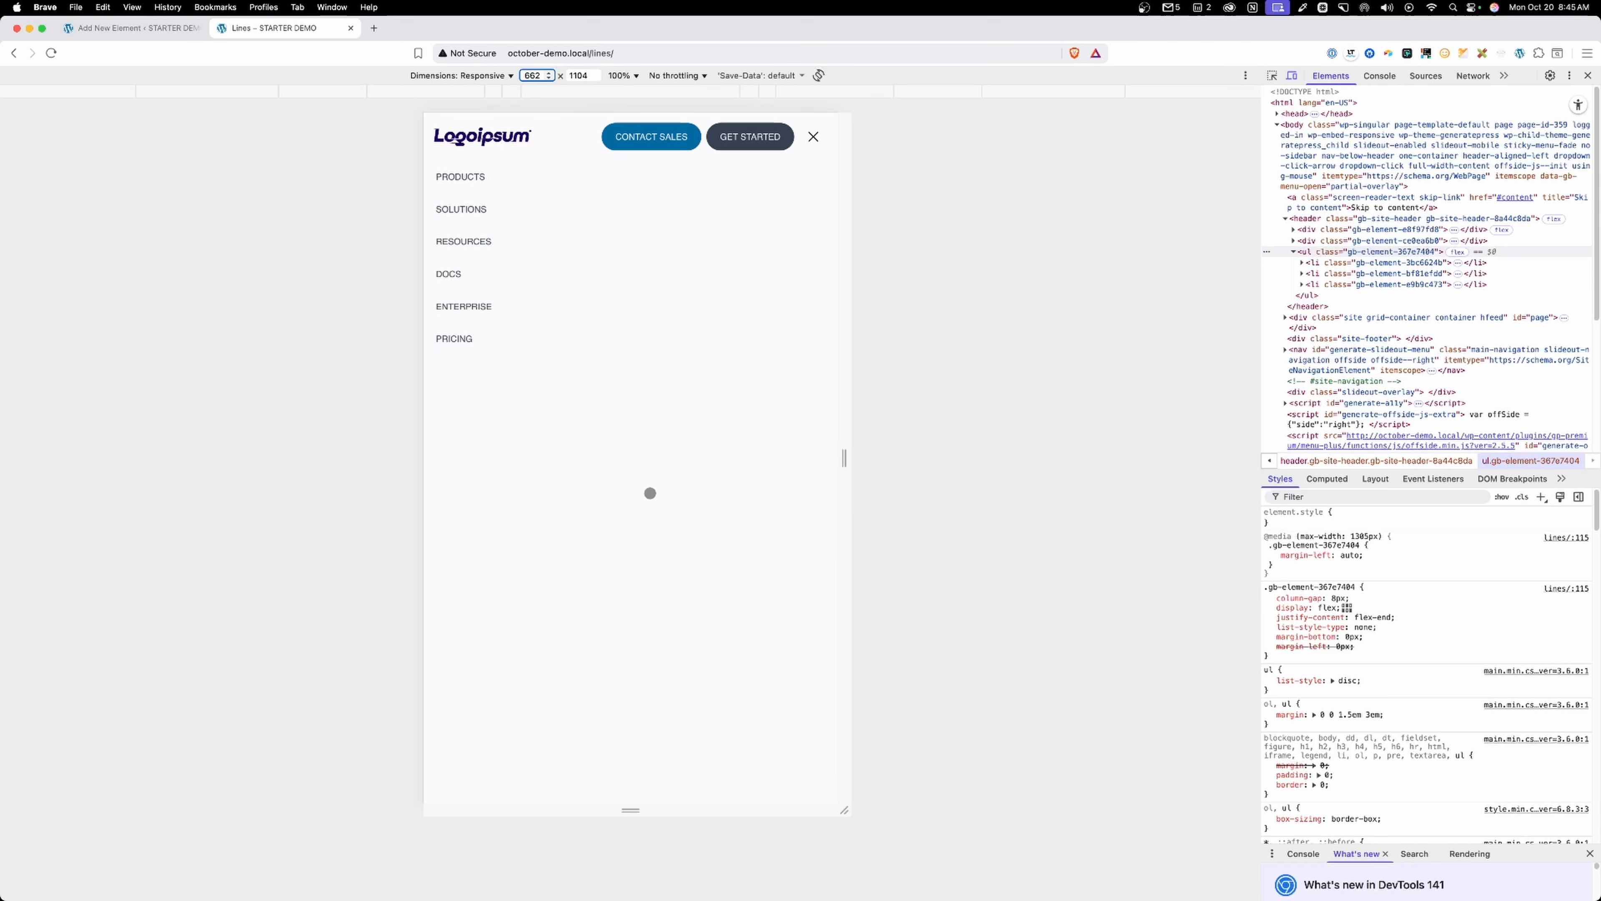
pyautogui.moveTo(846, 376); pyautogui.dragTo(760, 369)
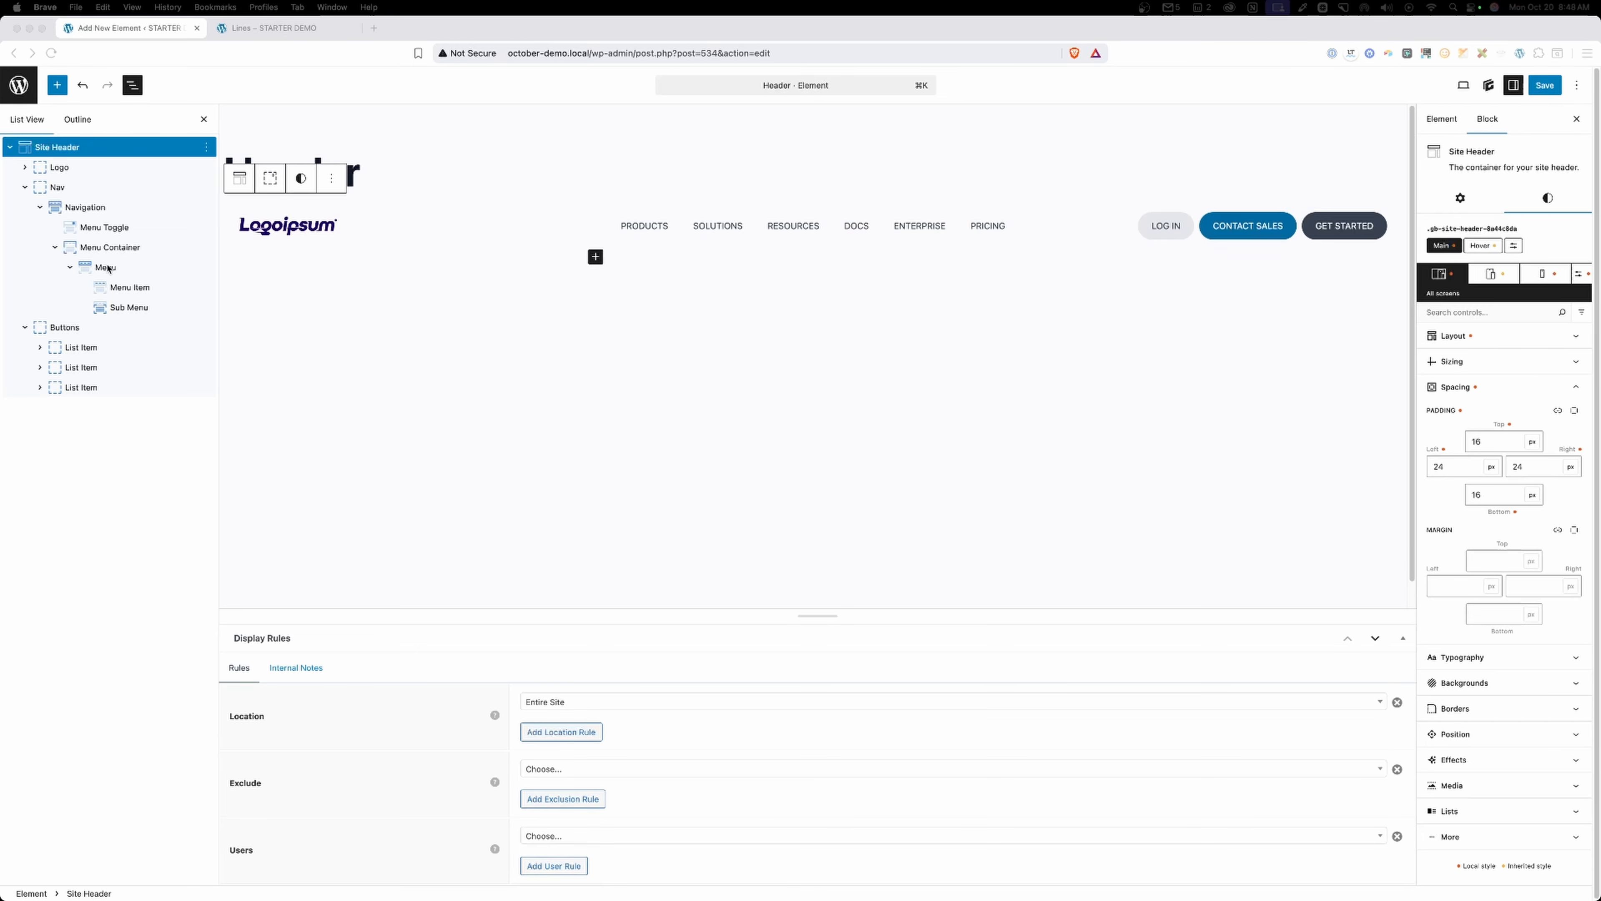
# Add a Container block inside the Menu Container, below the Menu block, in the Header element editor.
pyautogui.click(110, 248)
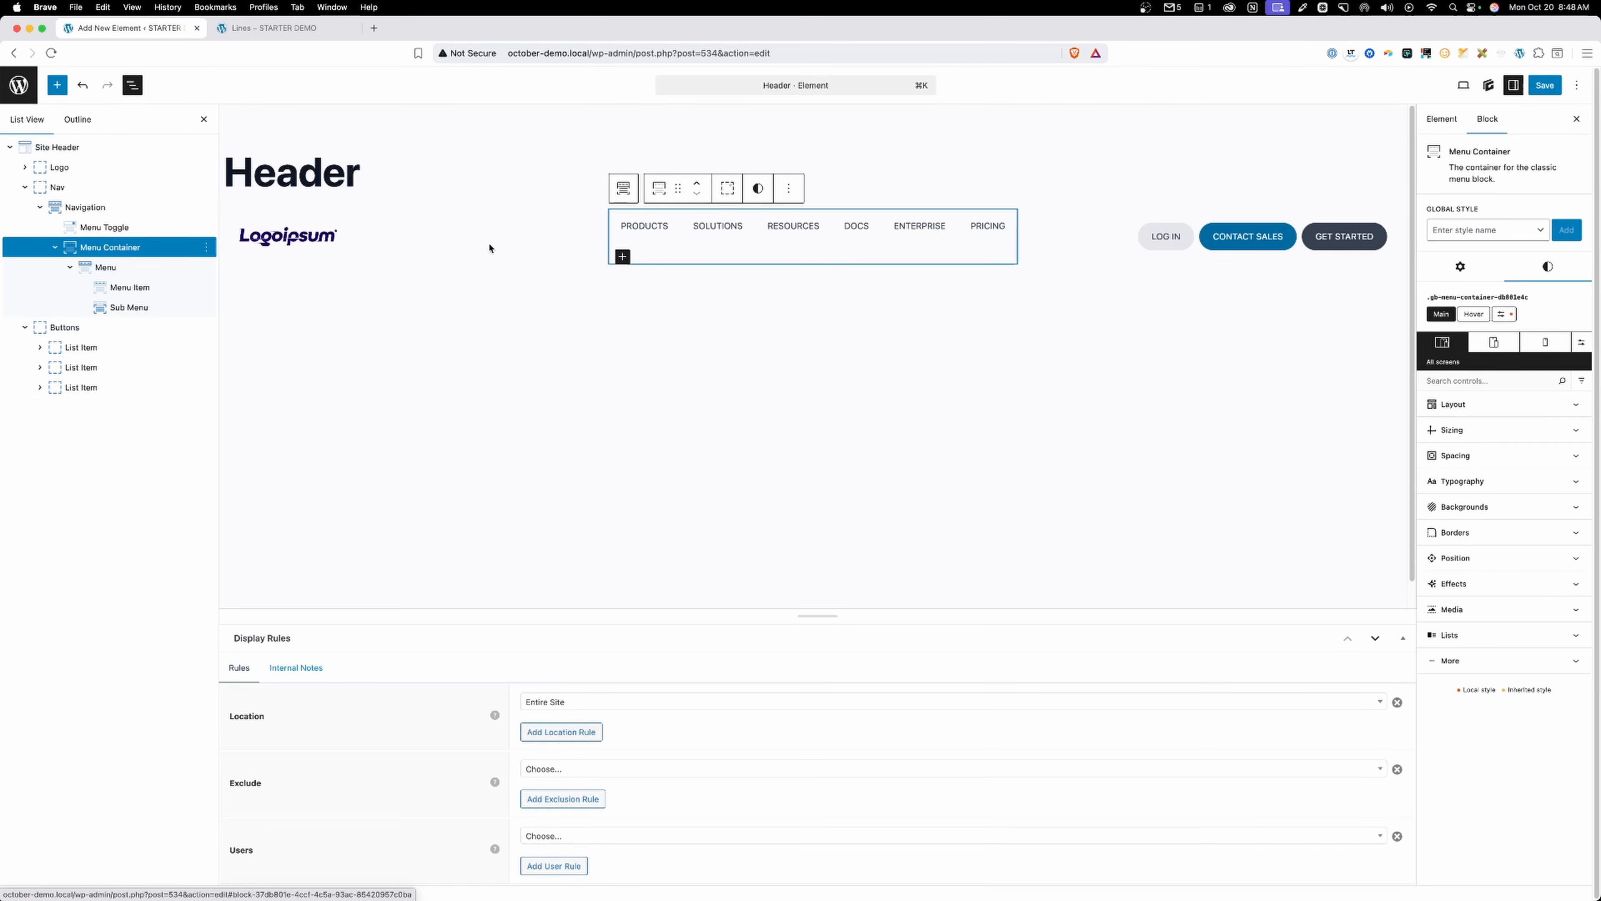
pyautogui.click(623, 256)
pyautogui.click(657, 362)
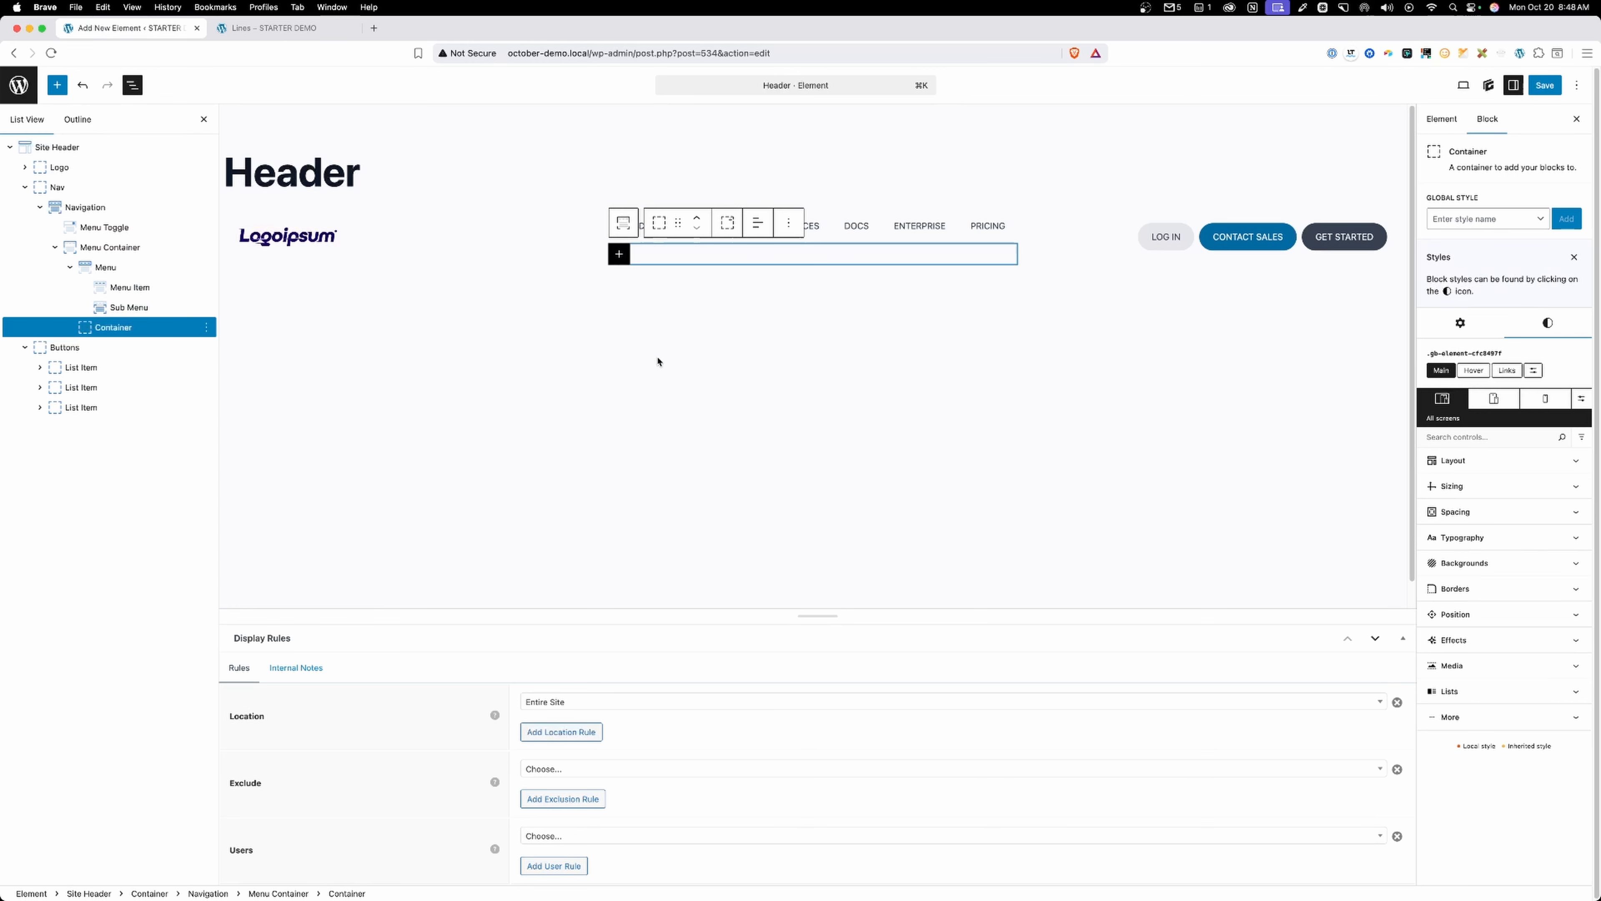
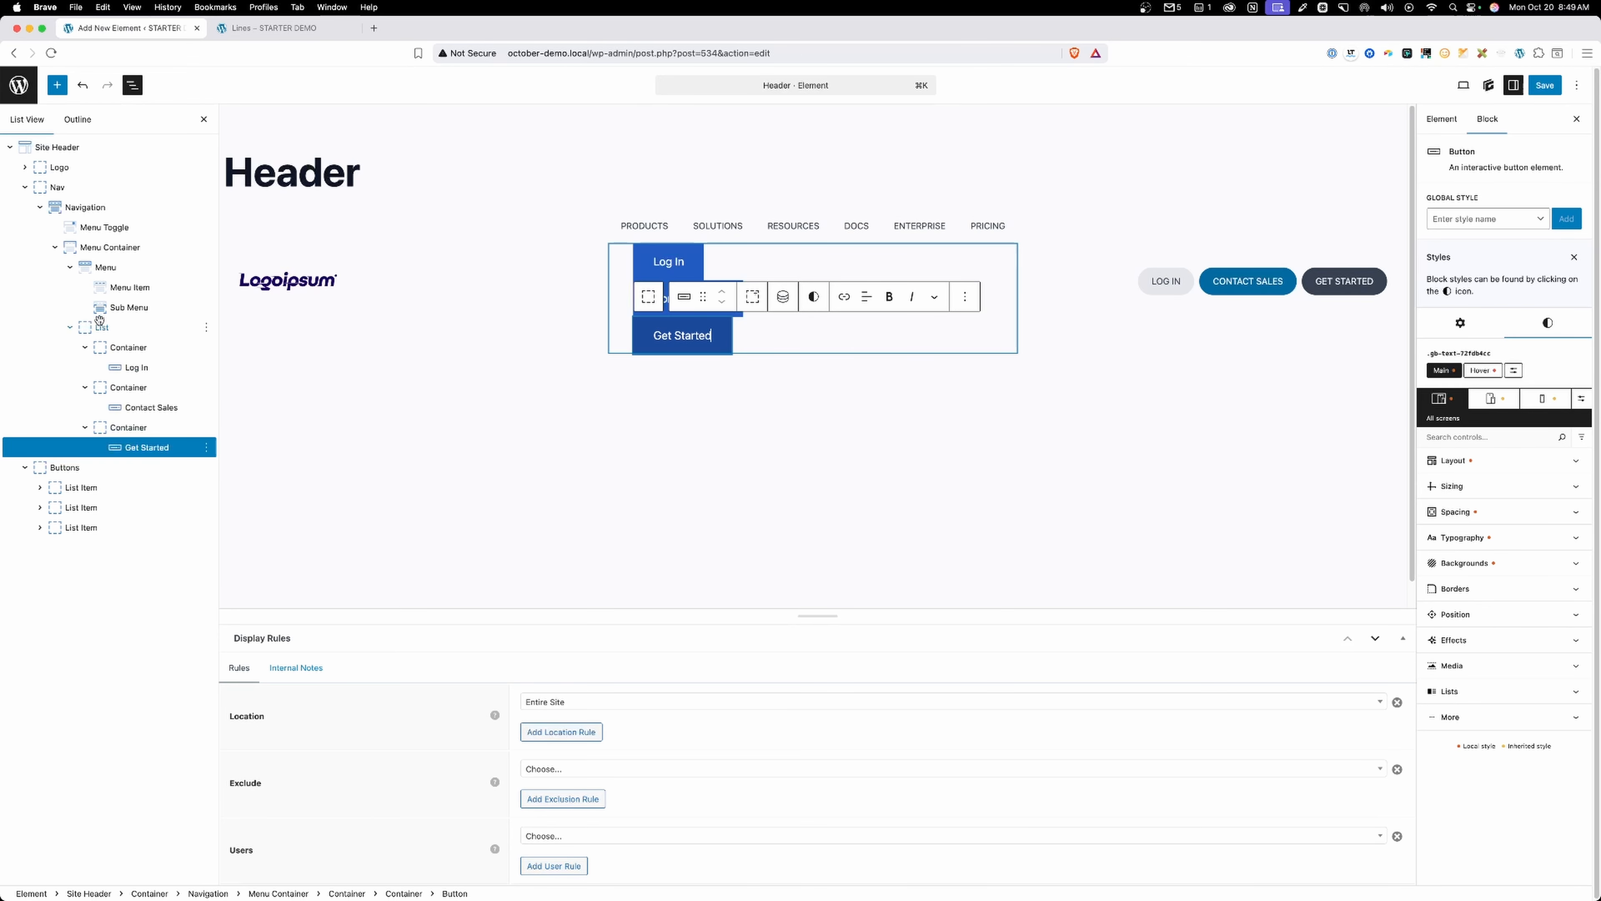
# Set the new button List container inside the Menu Container to Flex display with an 8 px column gap.
pyautogui.click(101, 327)
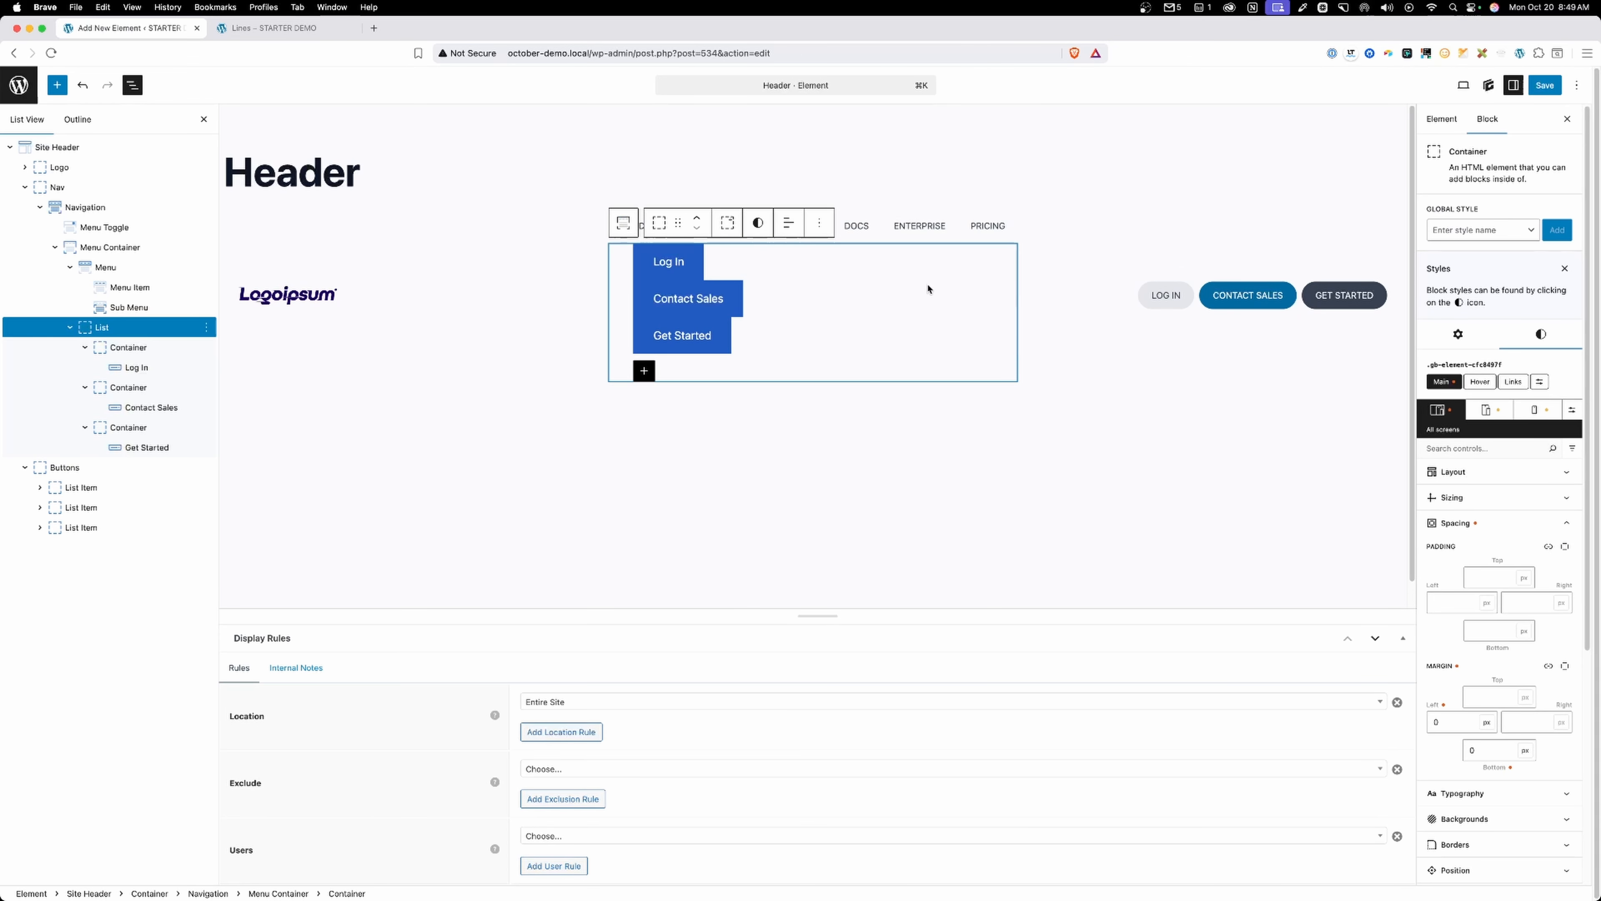
pyautogui.click(1453, 472)
pyautogui.click(1466, 517)
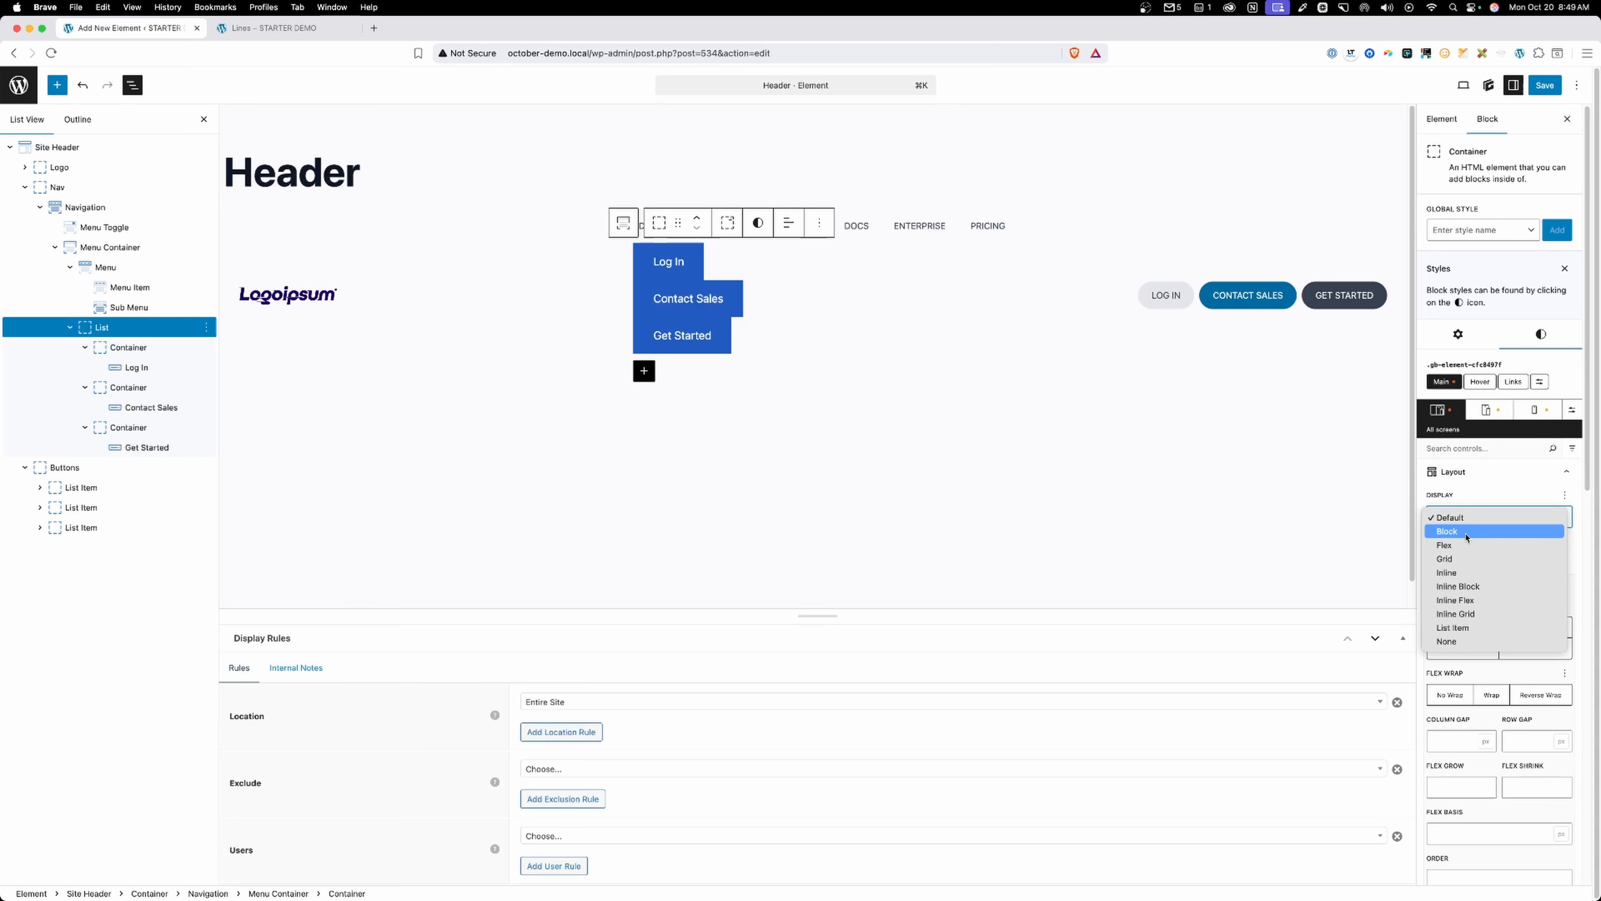
pyautogui.click(1446, 548)
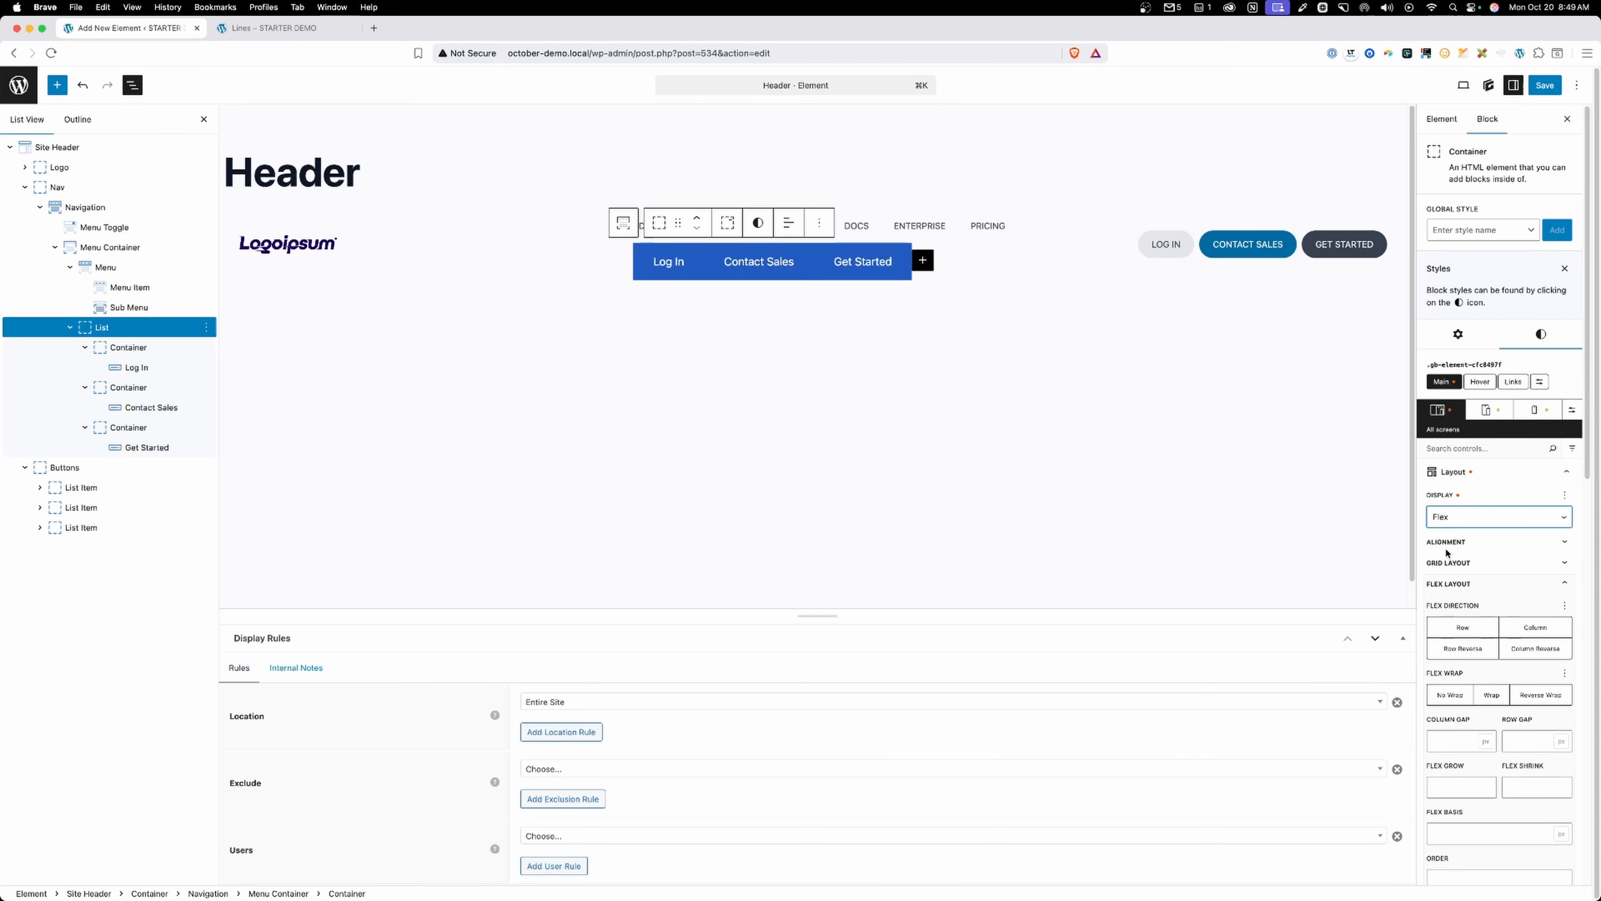
pyautogui.click(1456, 737)
pyautogui.write('8')
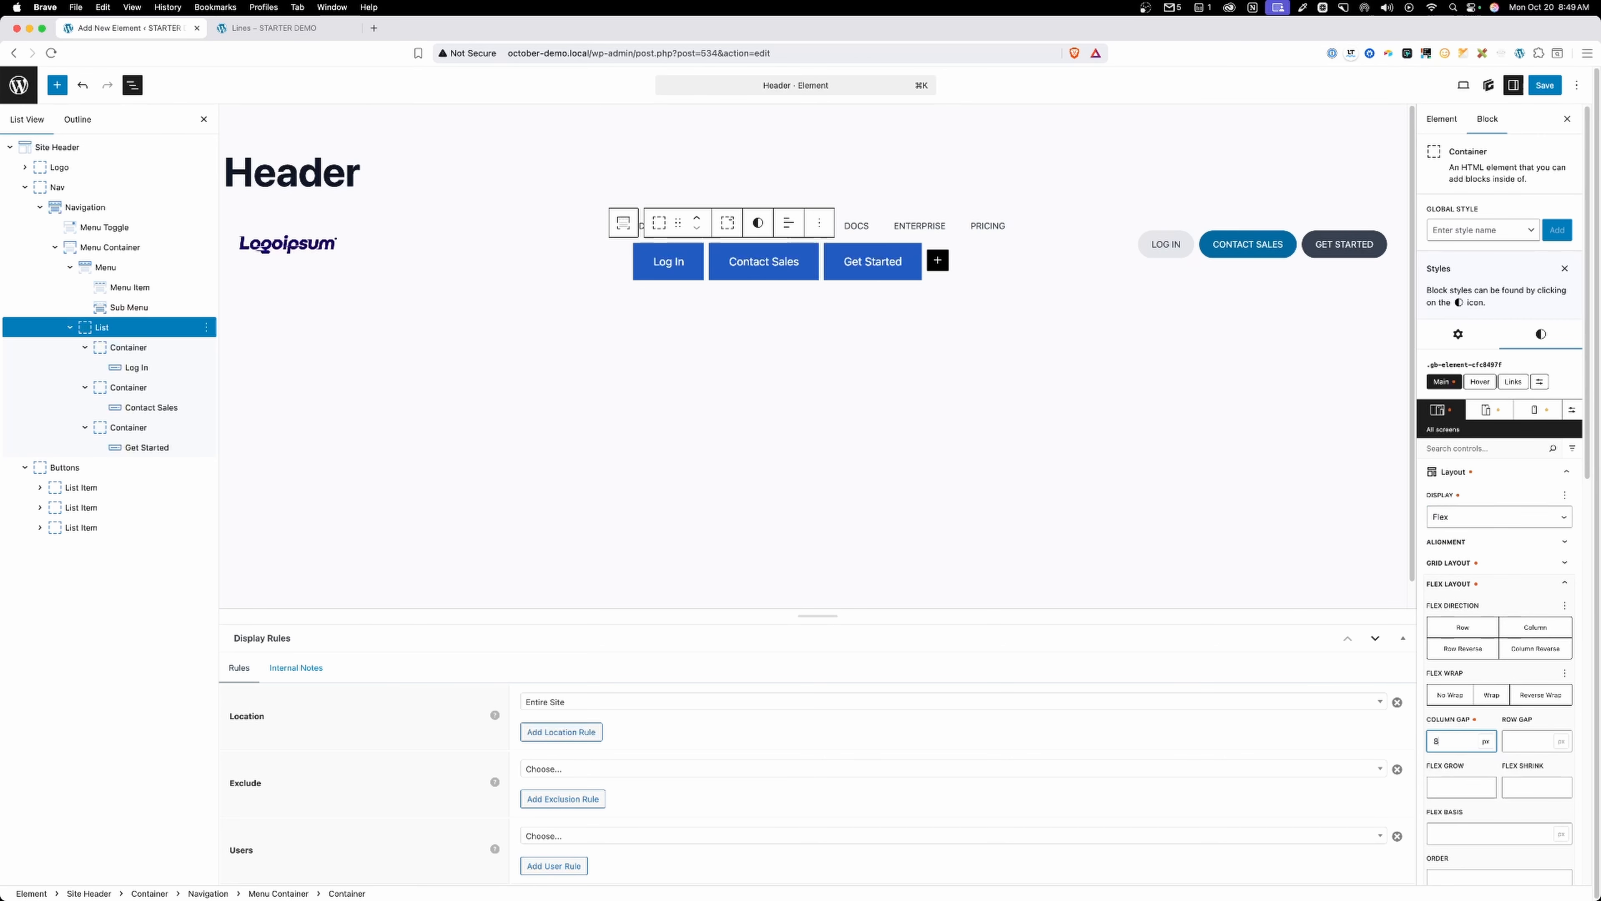
# Apply the .nav-button global style to the Log In, Contact Sales and Get Started buttons inside the Menu Container.
pyautogui.click(668, 261)
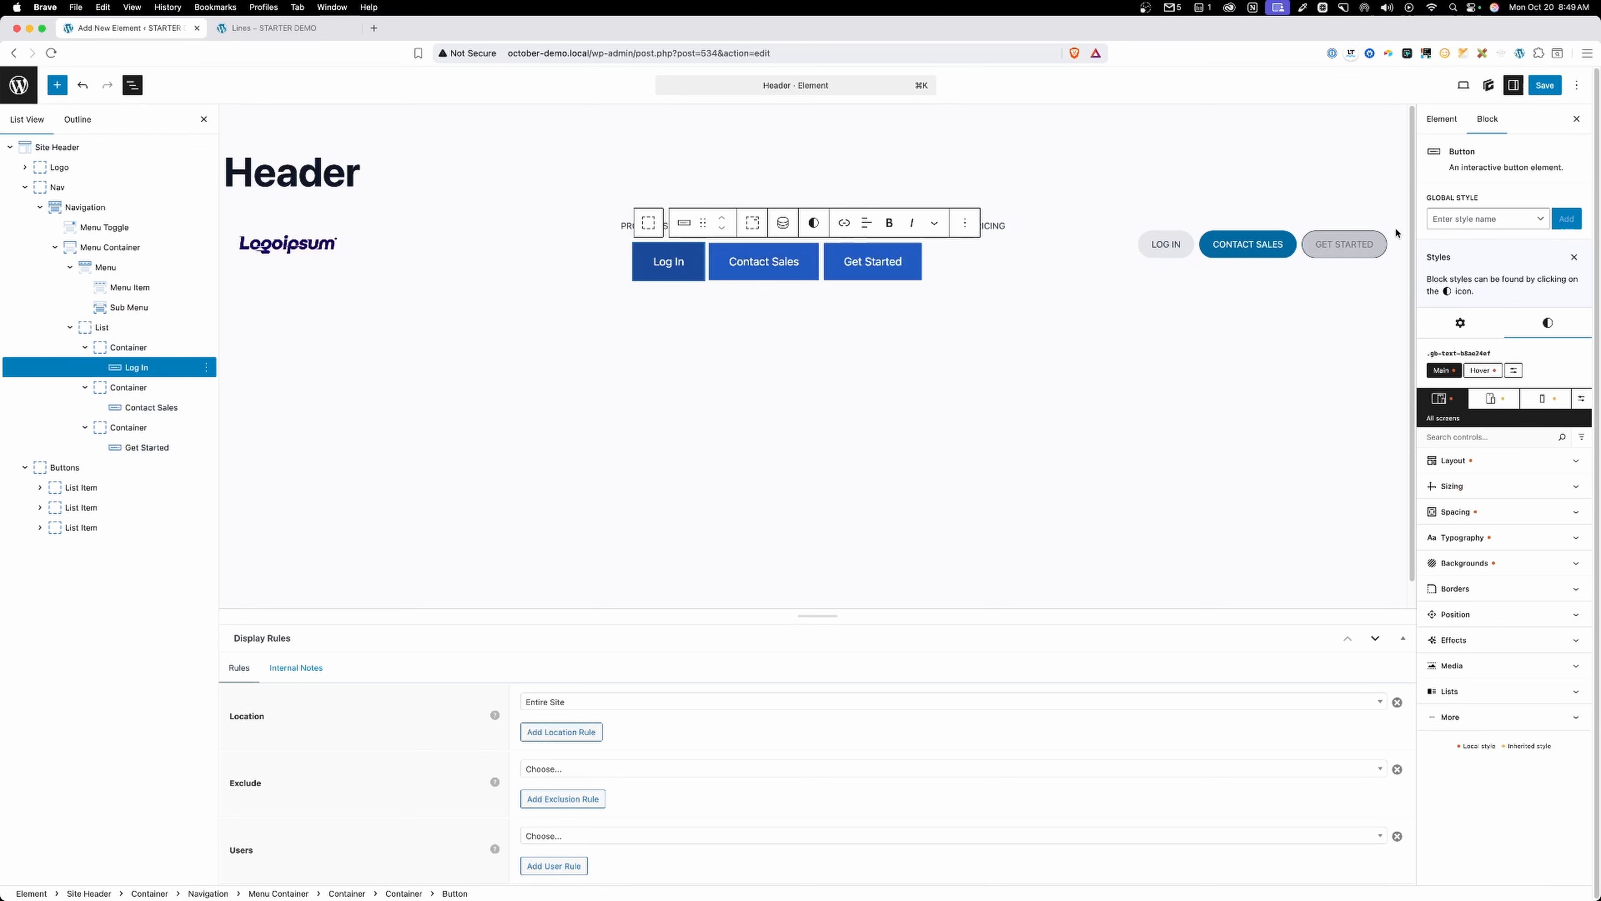
pyautogui.click(1510, 220)
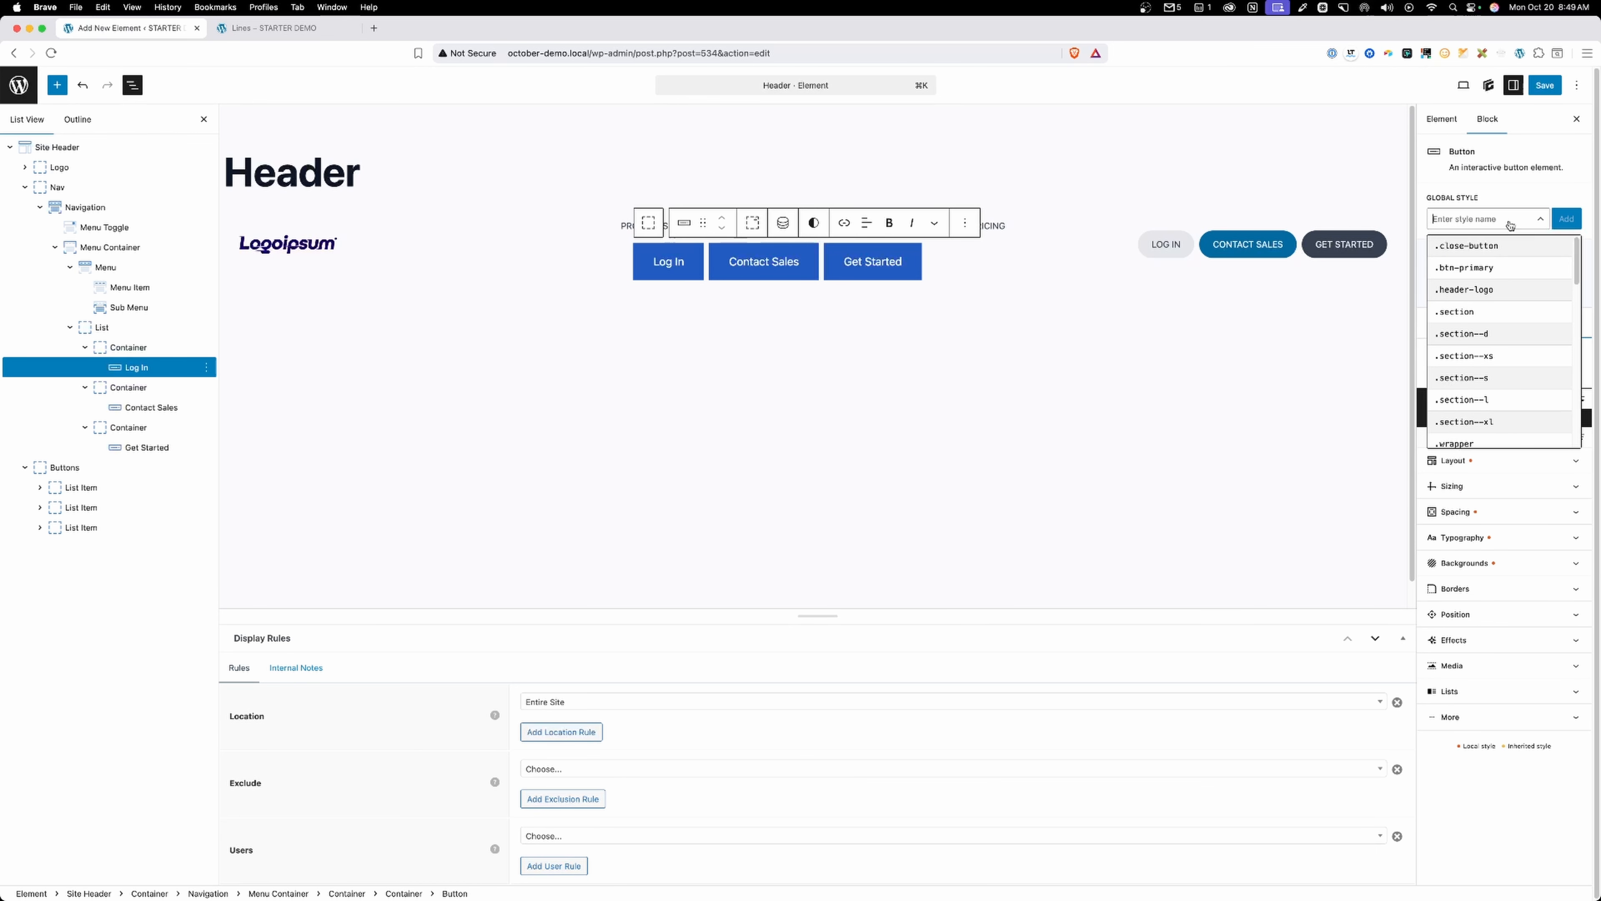
pyautogui.write('nav')
pyautogui.click(1469, 245)
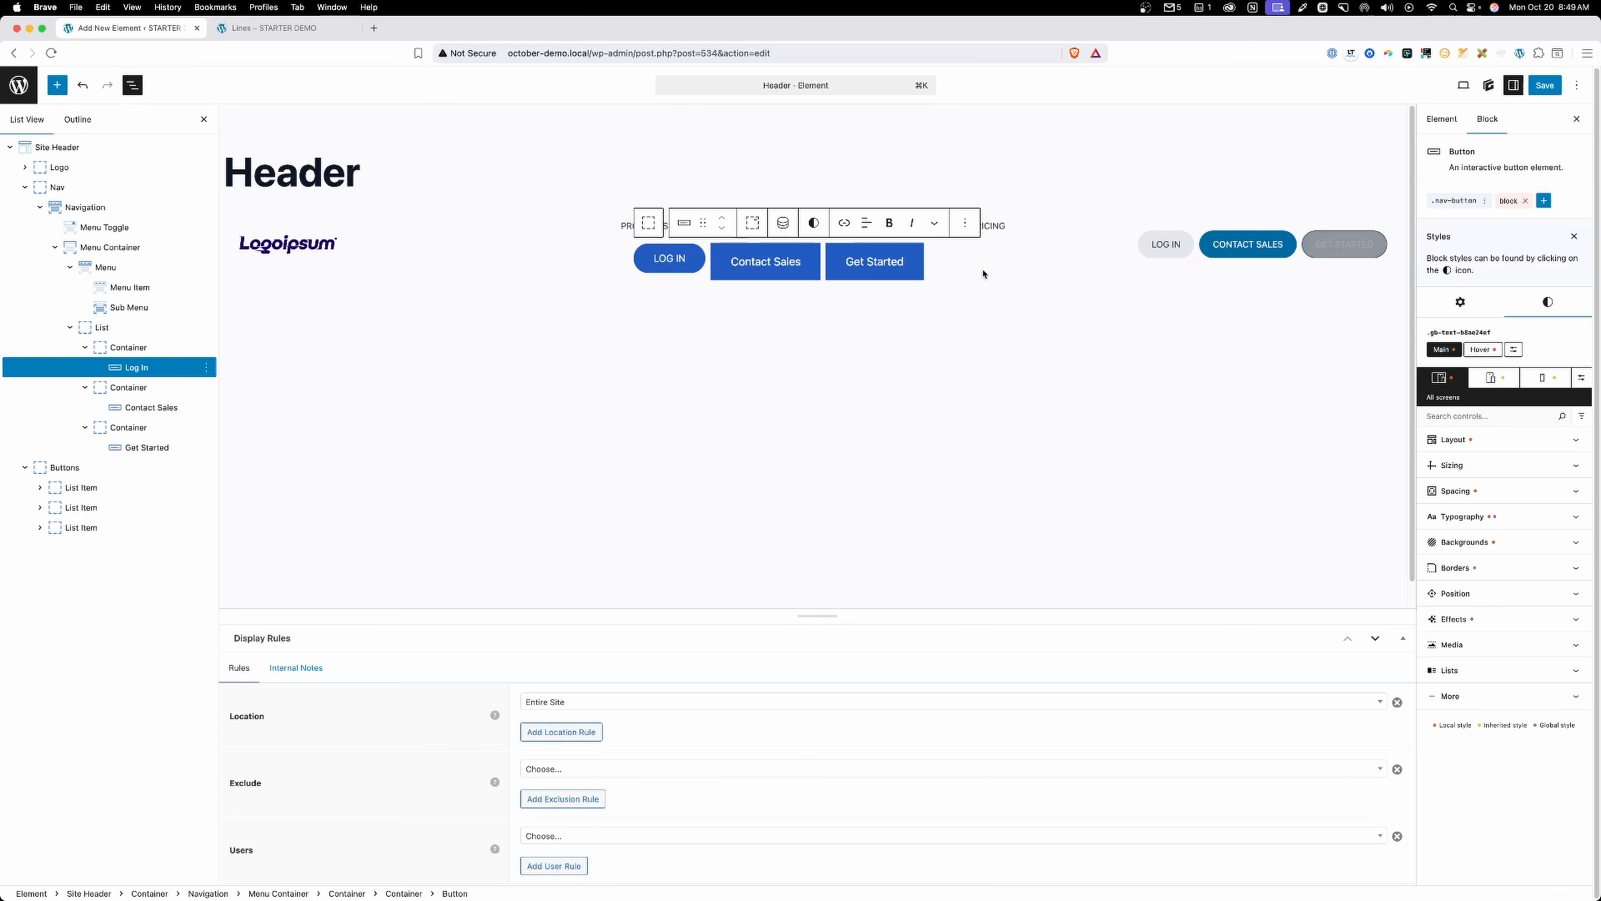
pyautogui.click(764, 261)
pyautogui.click(1454, 224)
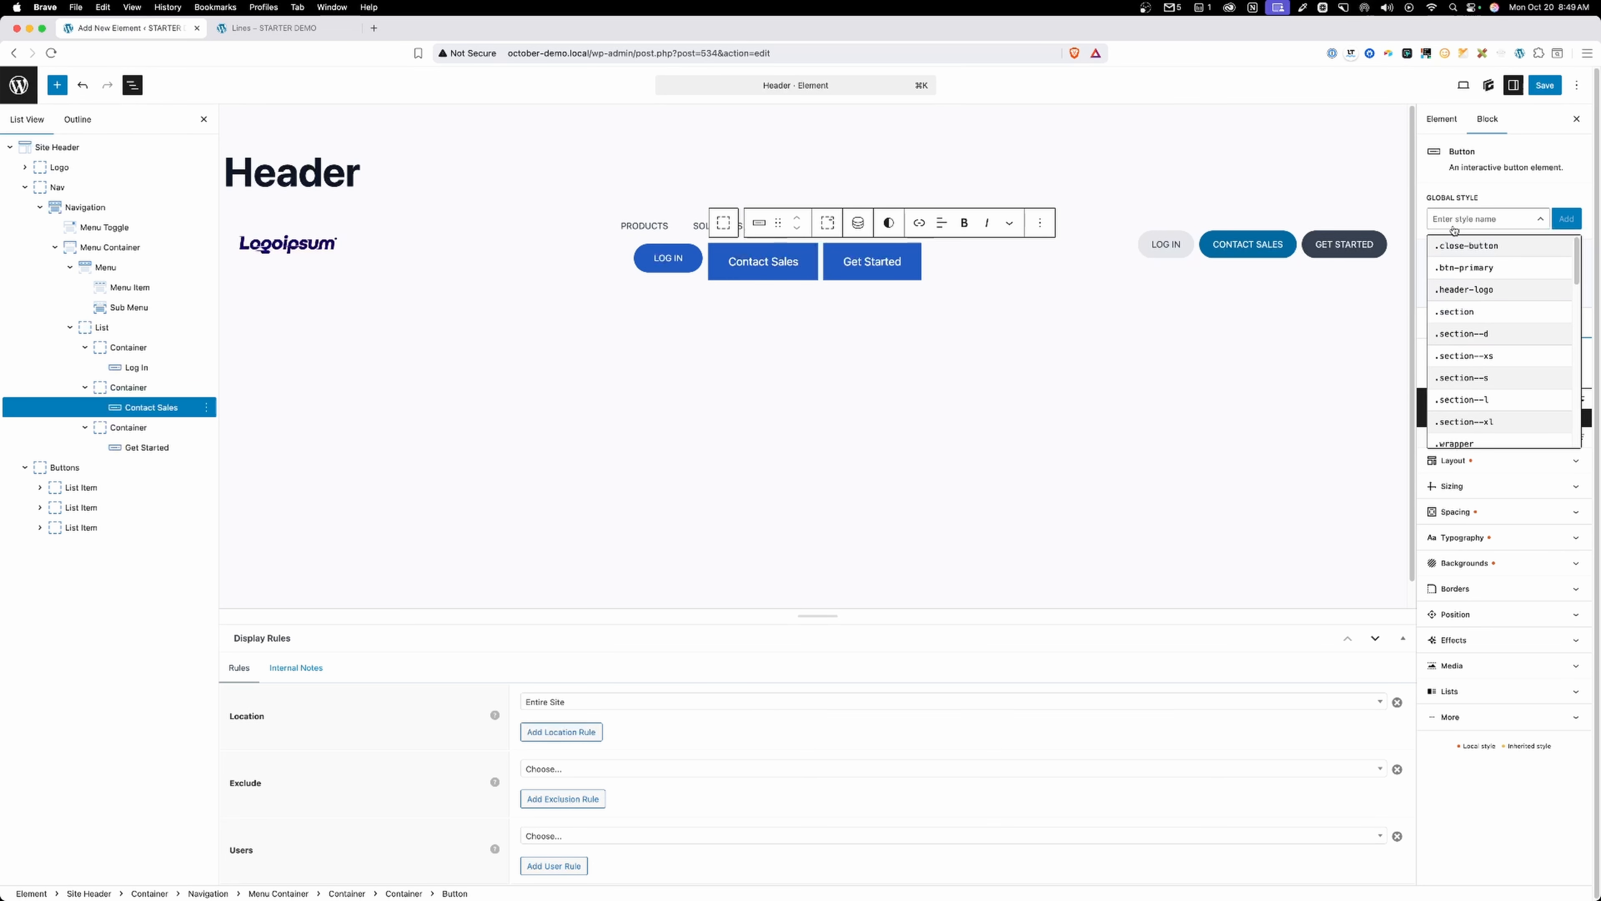
pyautogui.write('nav')
pyautogui.click(1470, 245)
pyautogui.click(873, 261)
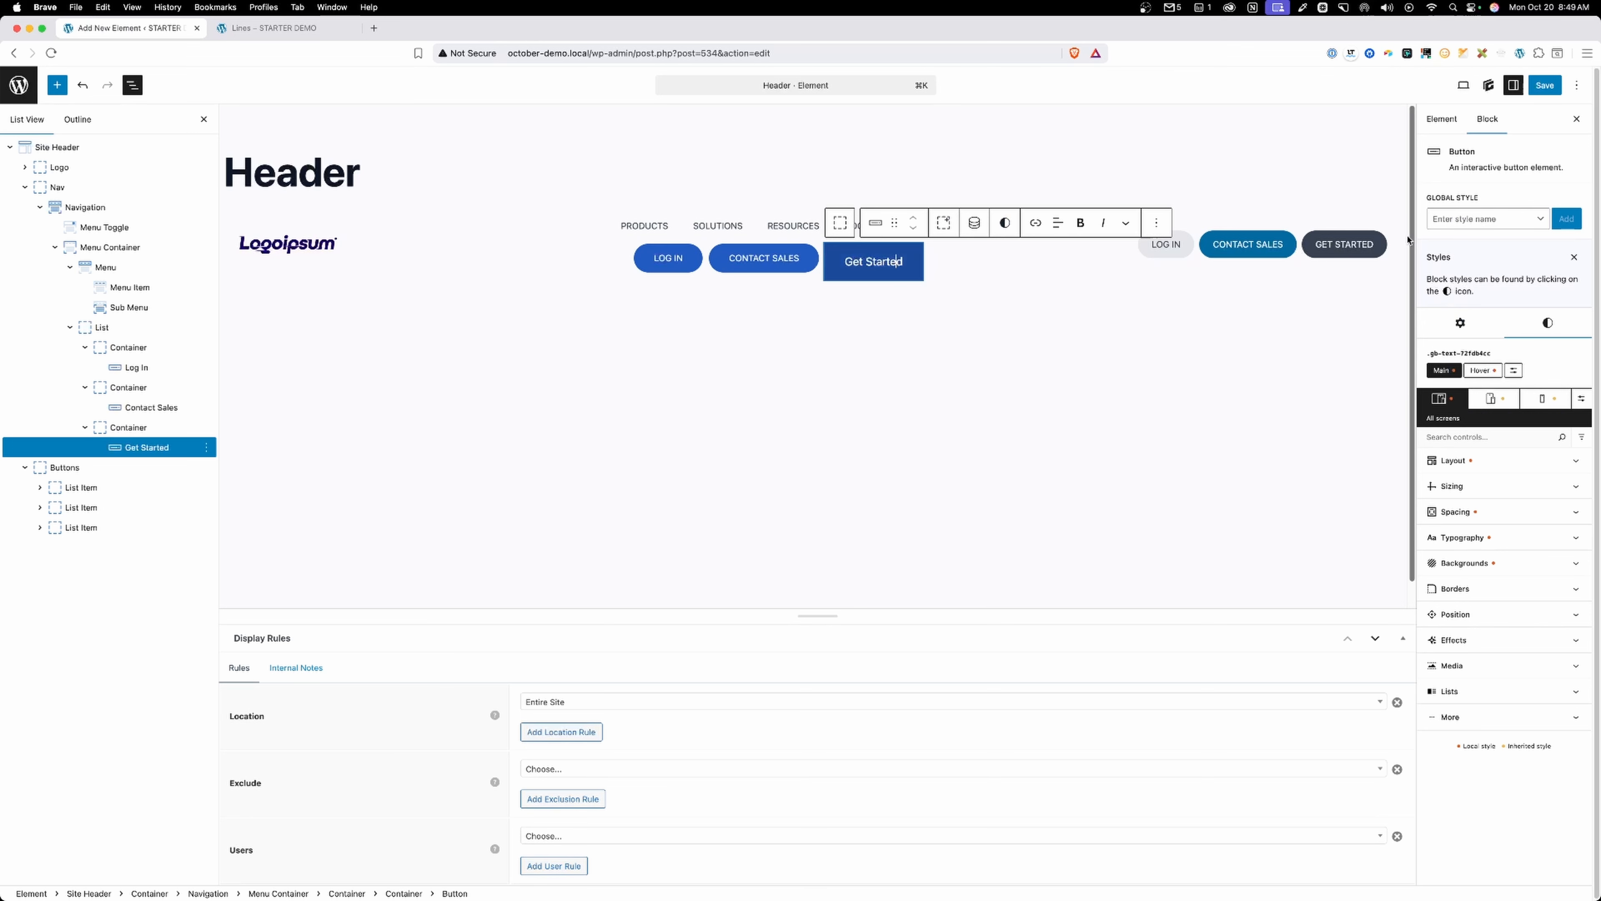
pyautogui.click(1456, 219)
pyautogui.write('nav')
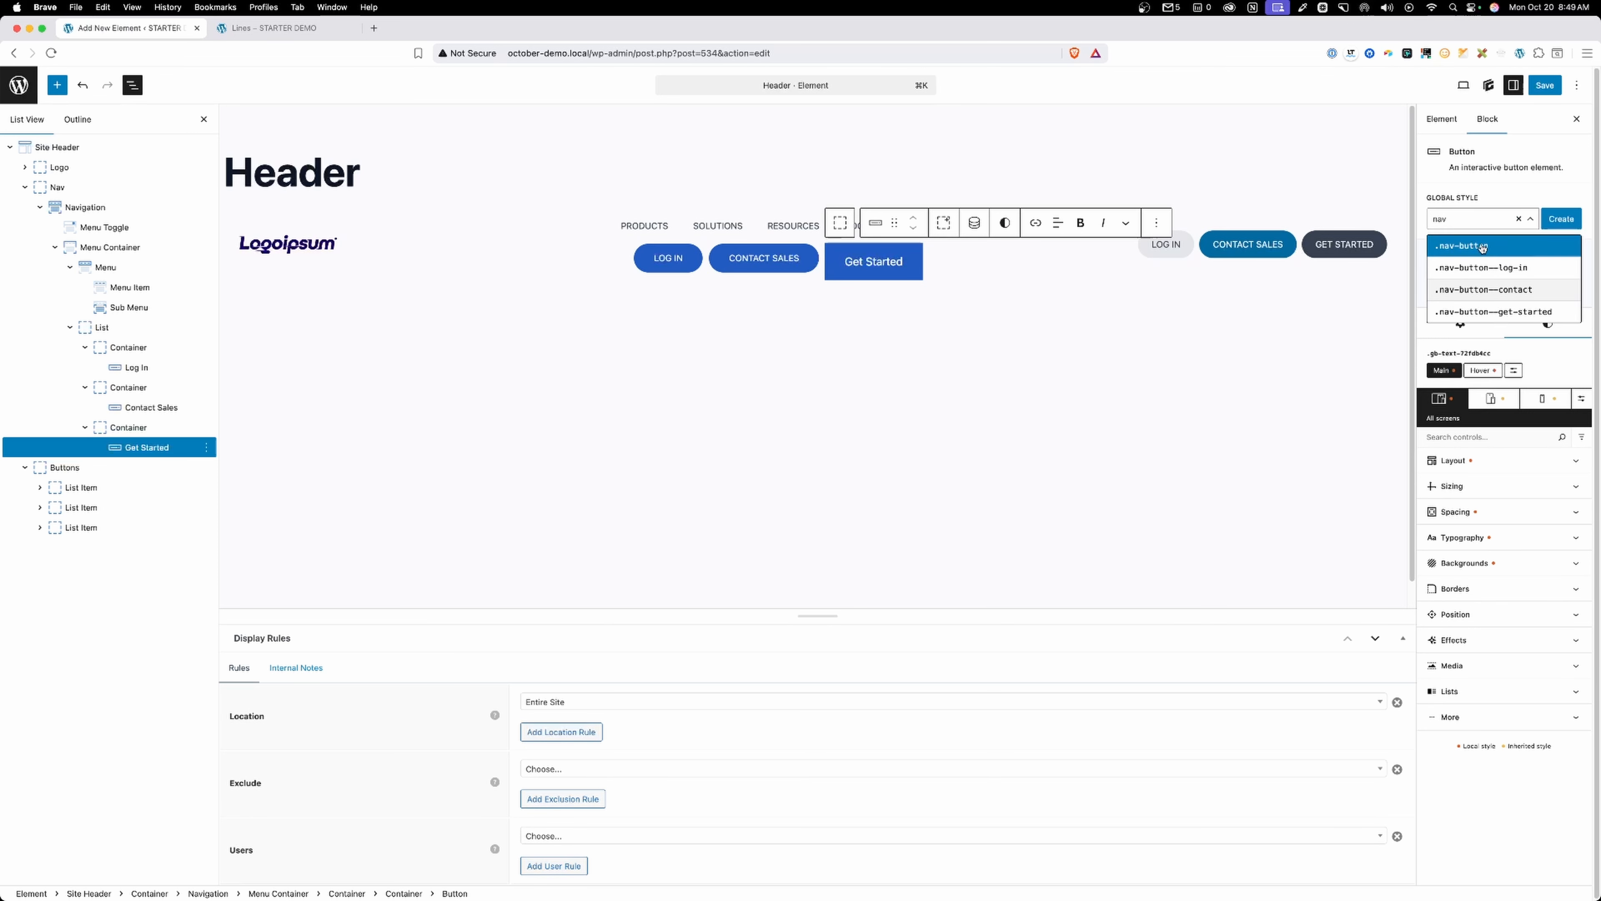
pyautogui.click(1482, 246)
# Remove the local block styles from the Get Started, Contact Sales and Log In buttons inside the Menu Container.
pyautogui.click(1534, 201)
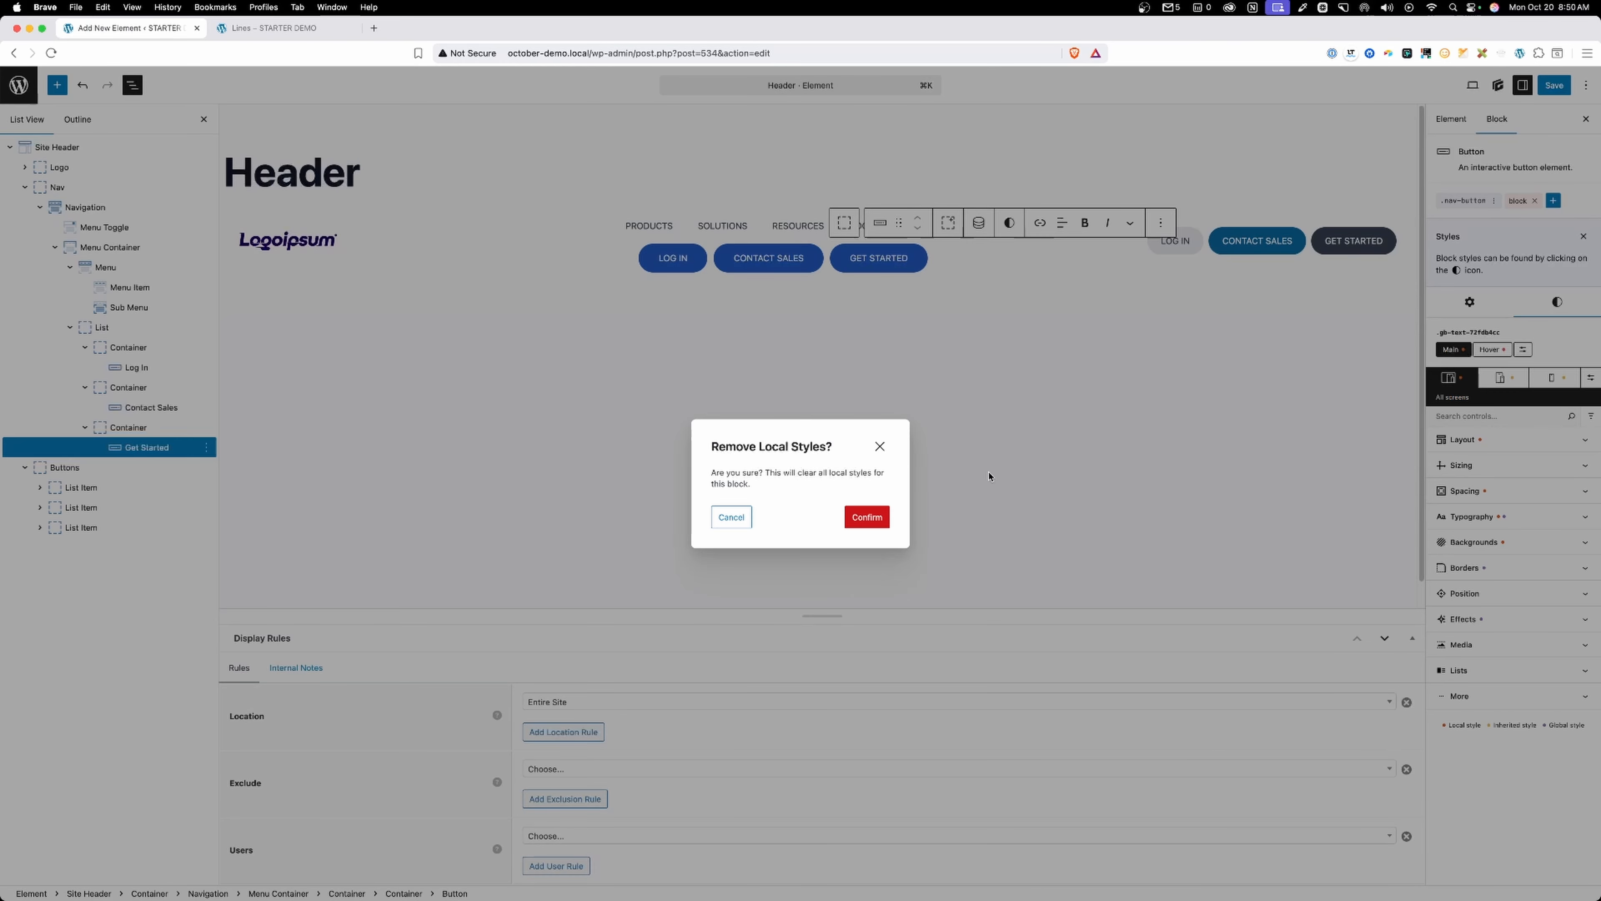
pyautogui.click(864, 528)
pyautogui.click(782, 257)
pyautogui.click(1526, 200)
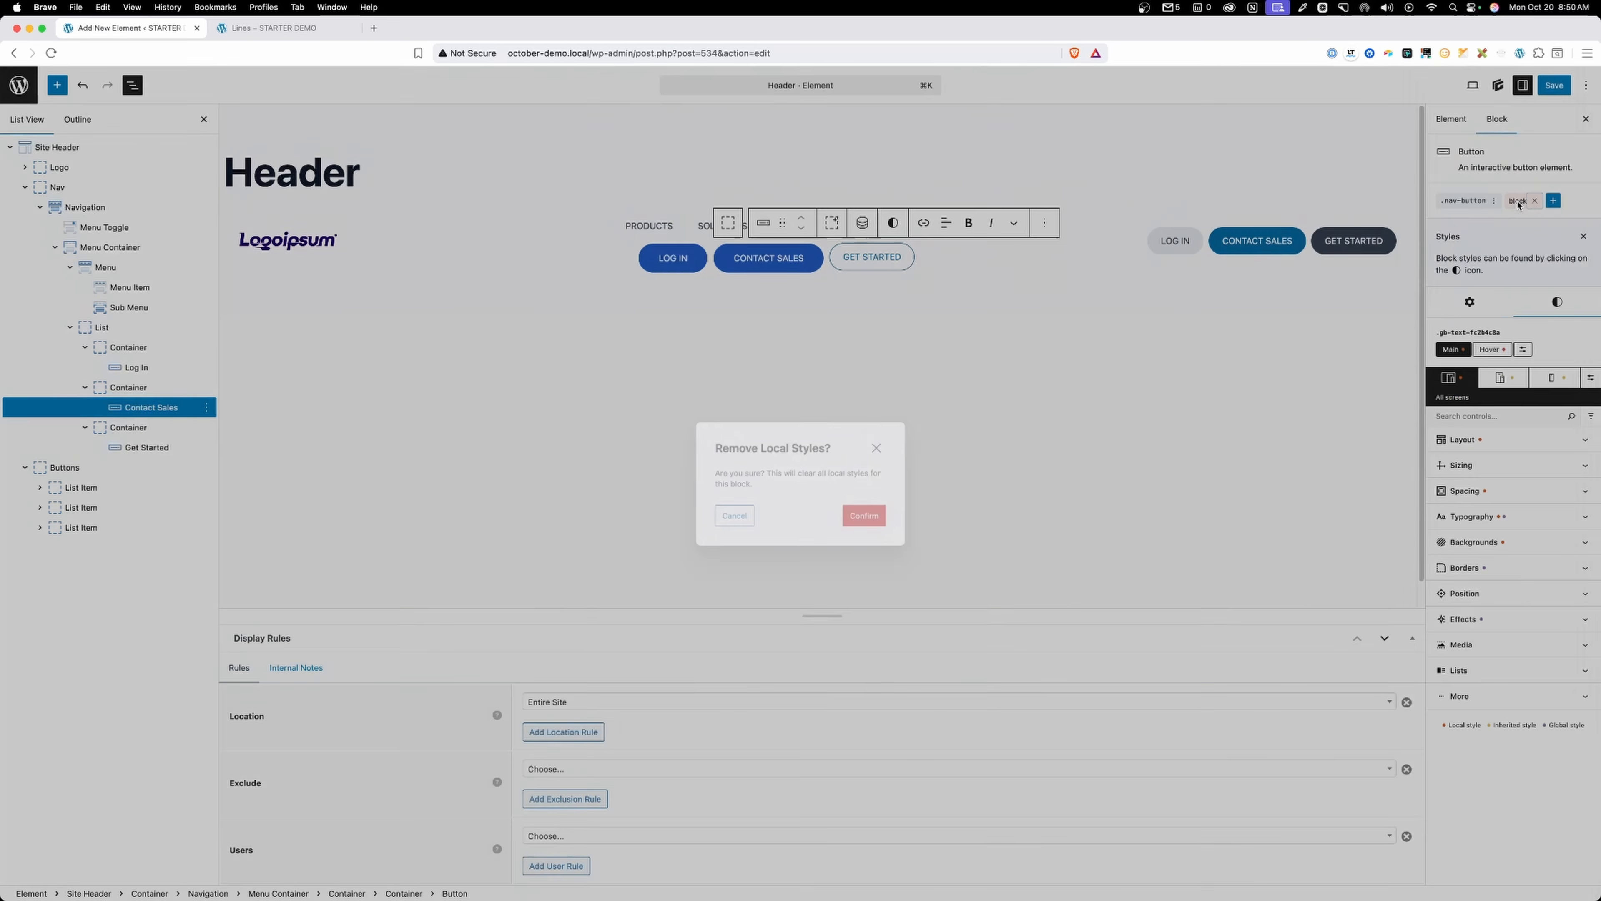
pyautogui.click(866, 516)
pyautogui.click(674, 252)
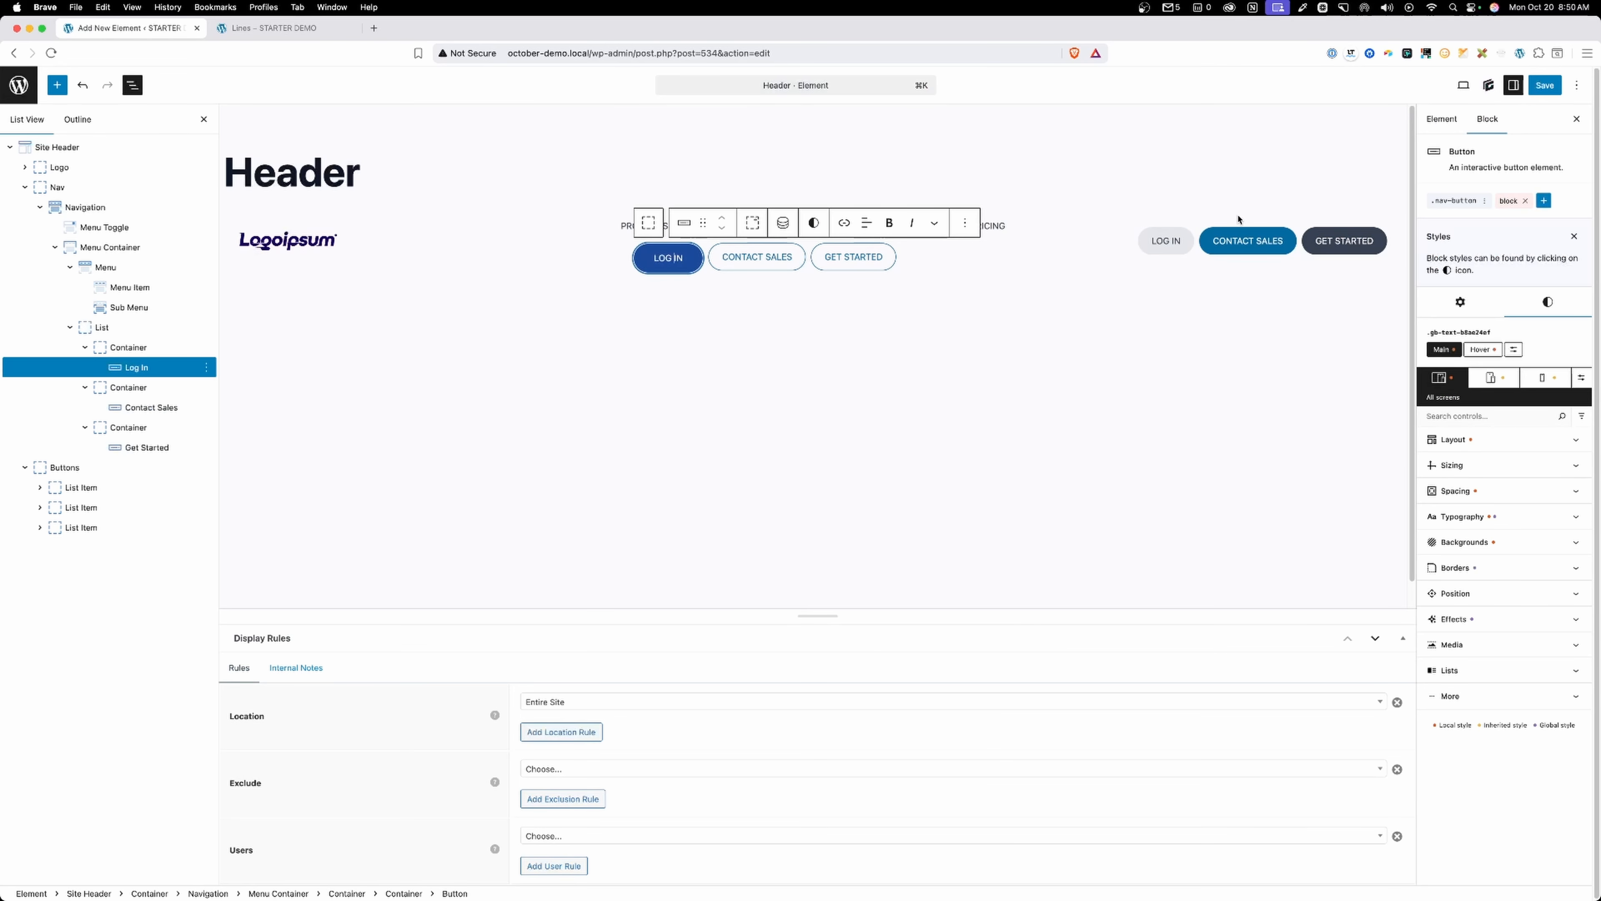
pyautogui.click(1526, 201)
pyautogui.click(867, 516)
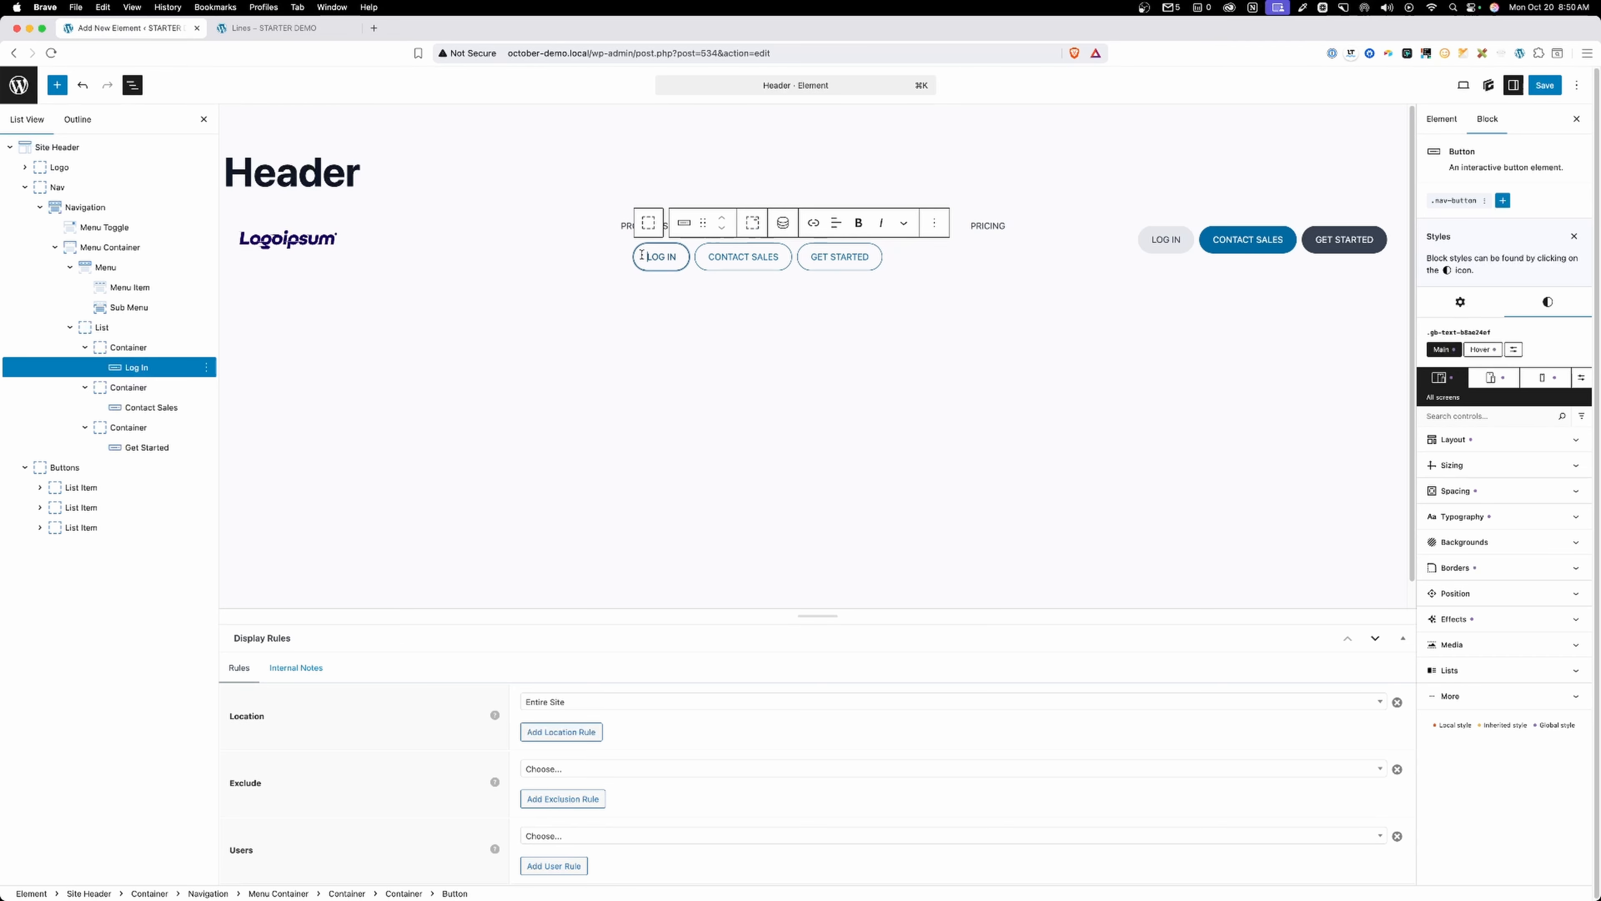
# Add the global style .nav-button--log-in to the menu's Log In button and .nav-button--contact to its Contact Sales button.
pyautogui.click(1504, 201)
pyautogui.click(1473, 249)
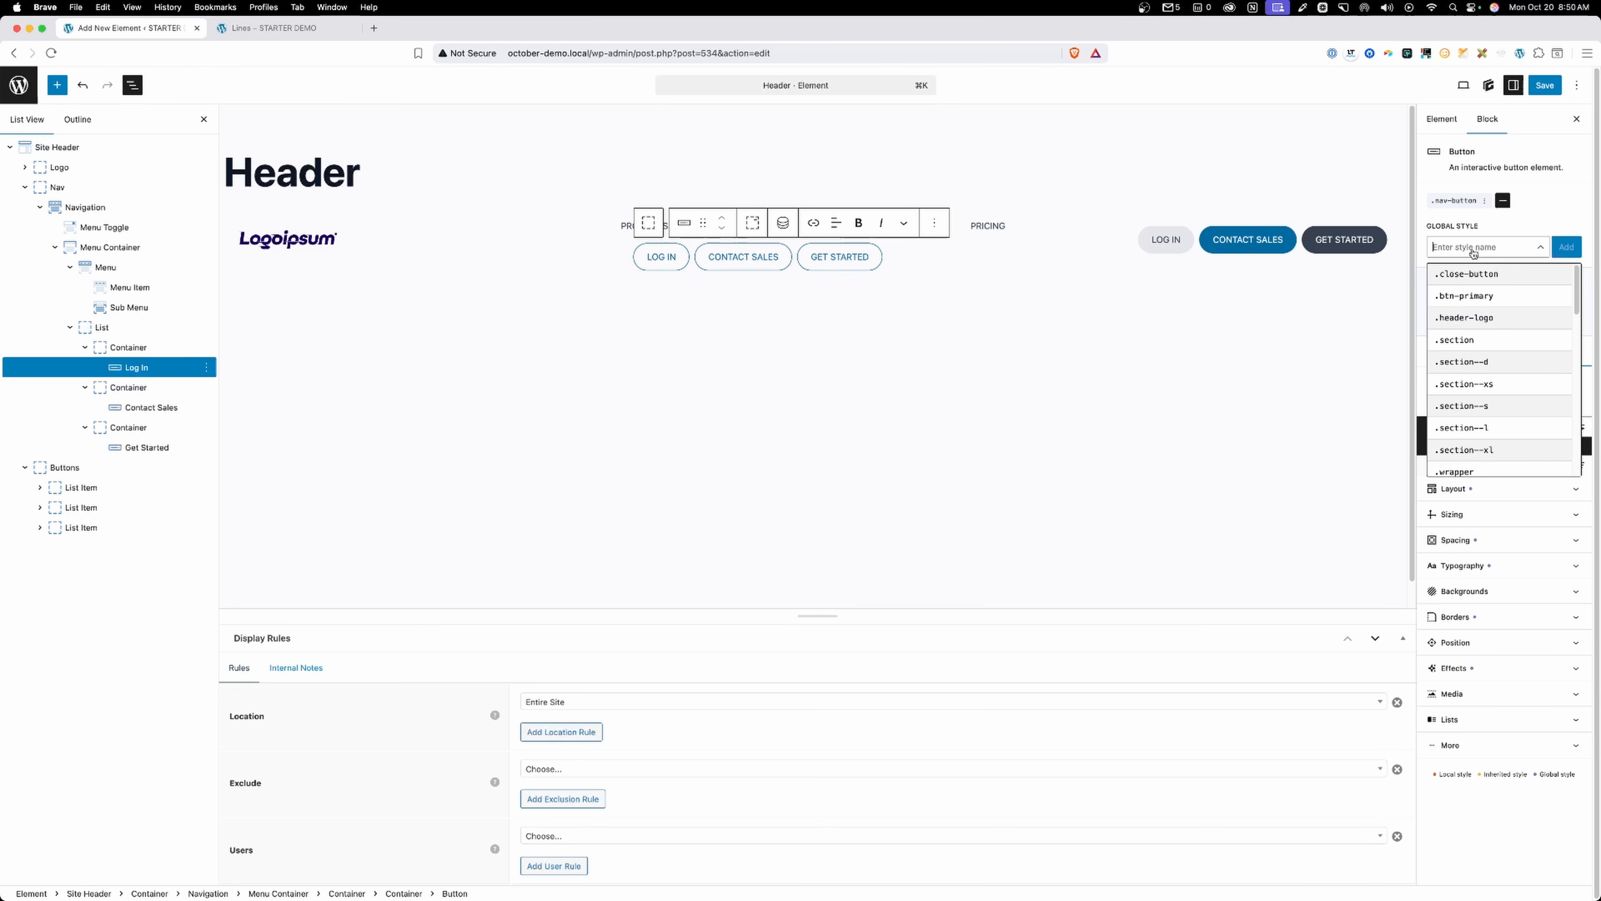
pyautogui.write('log')
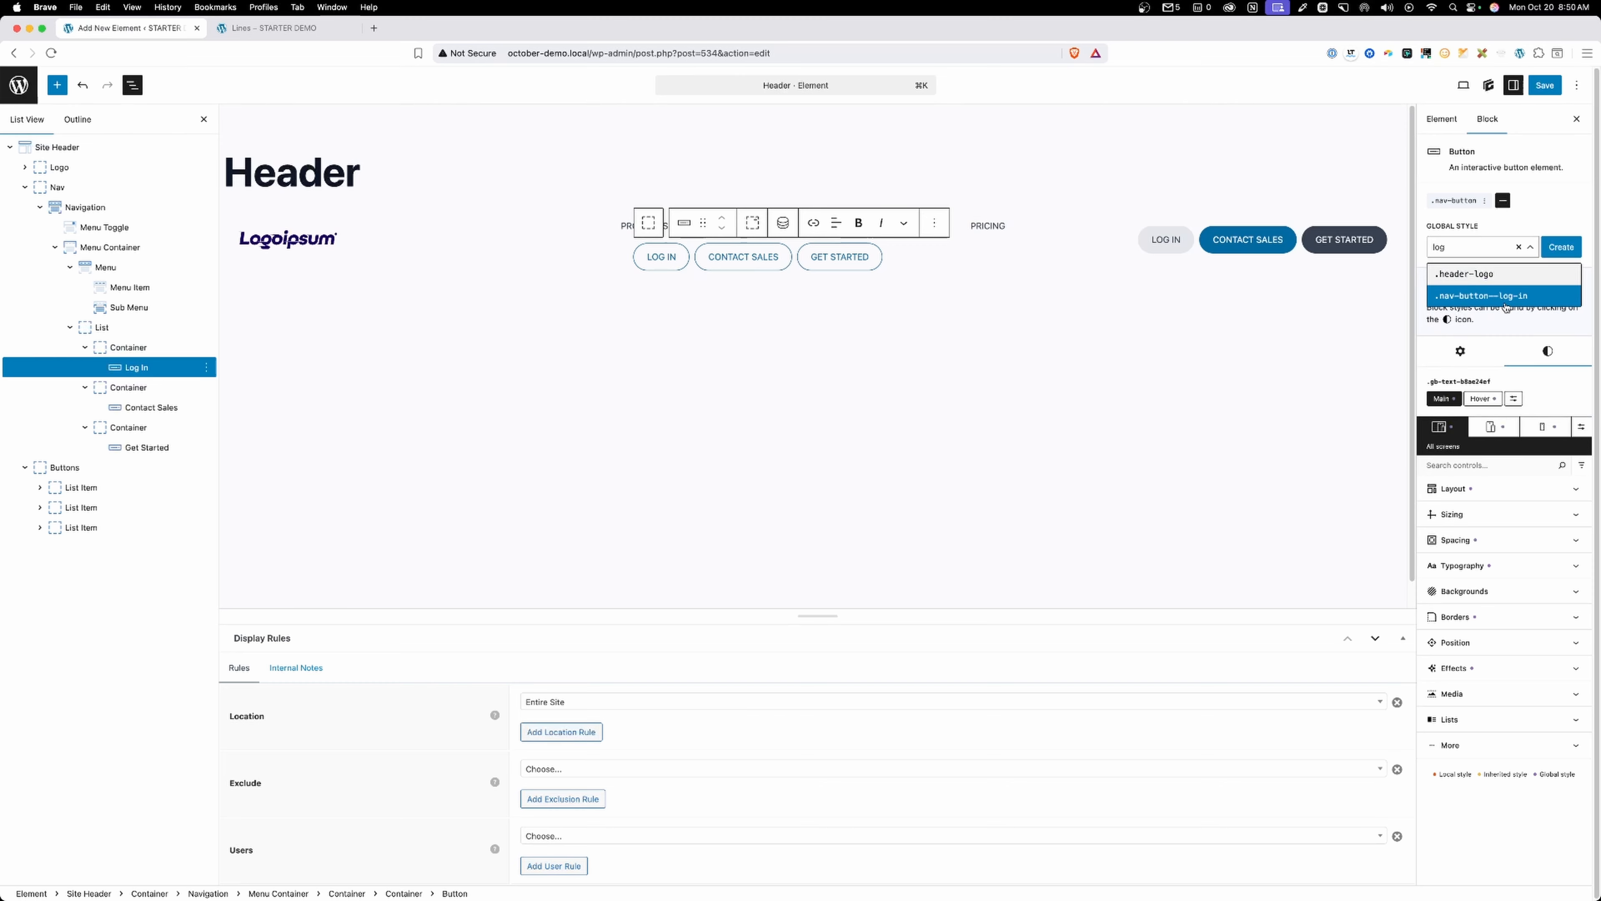
pyautogui.click(1509, 296)
pyautogui.click(760, 265)
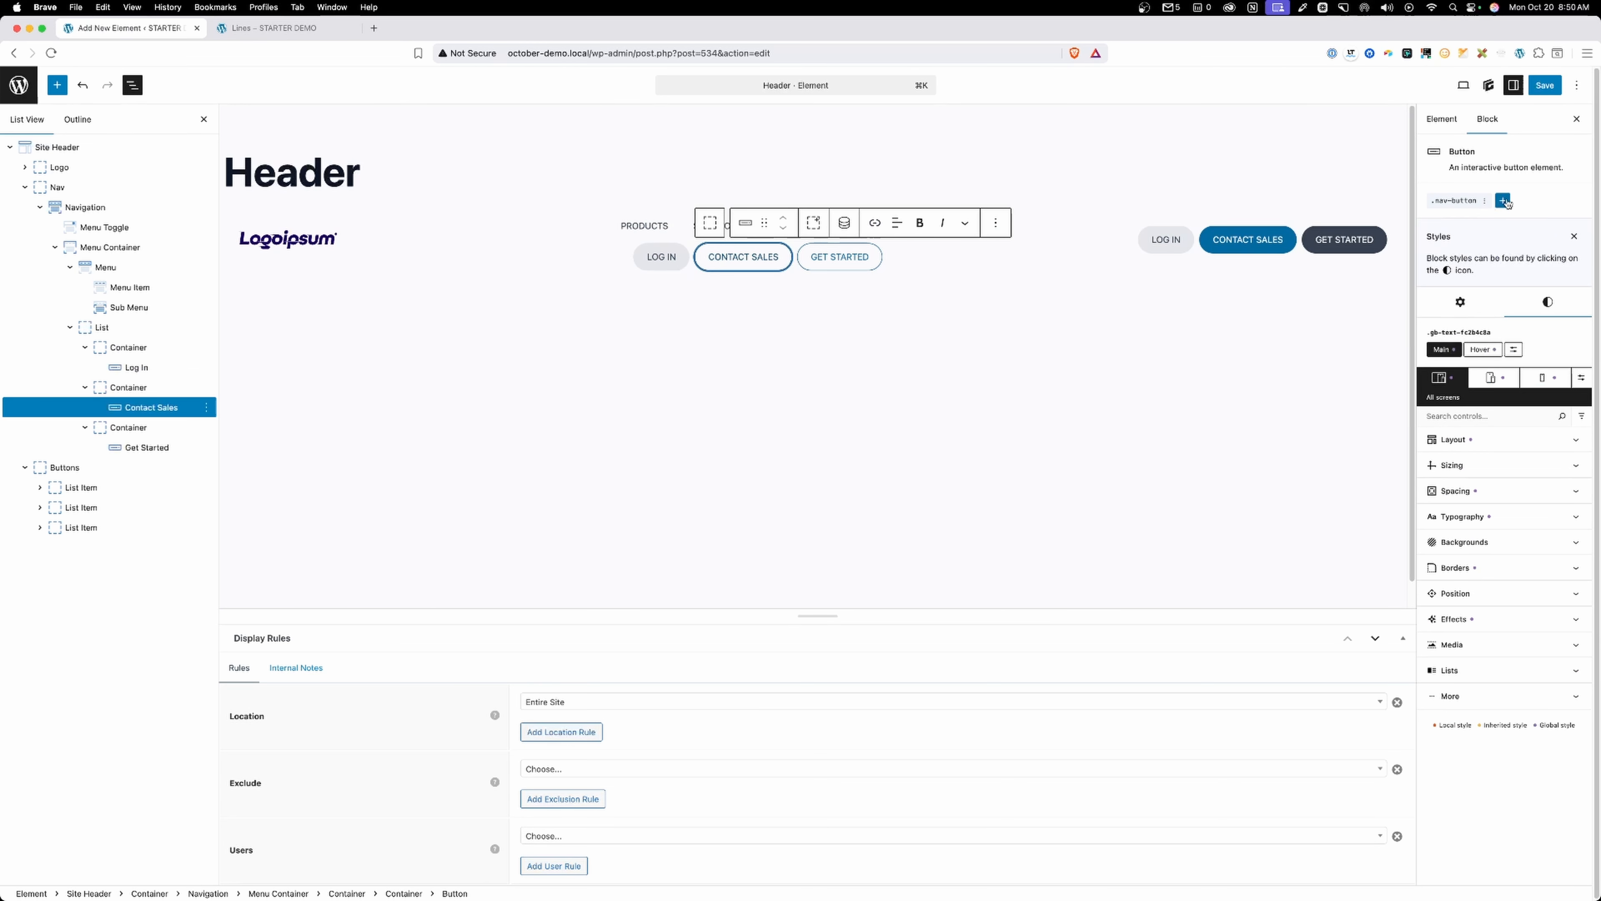
pyautogui.click(1491, 248)
pyautogui.write('con')
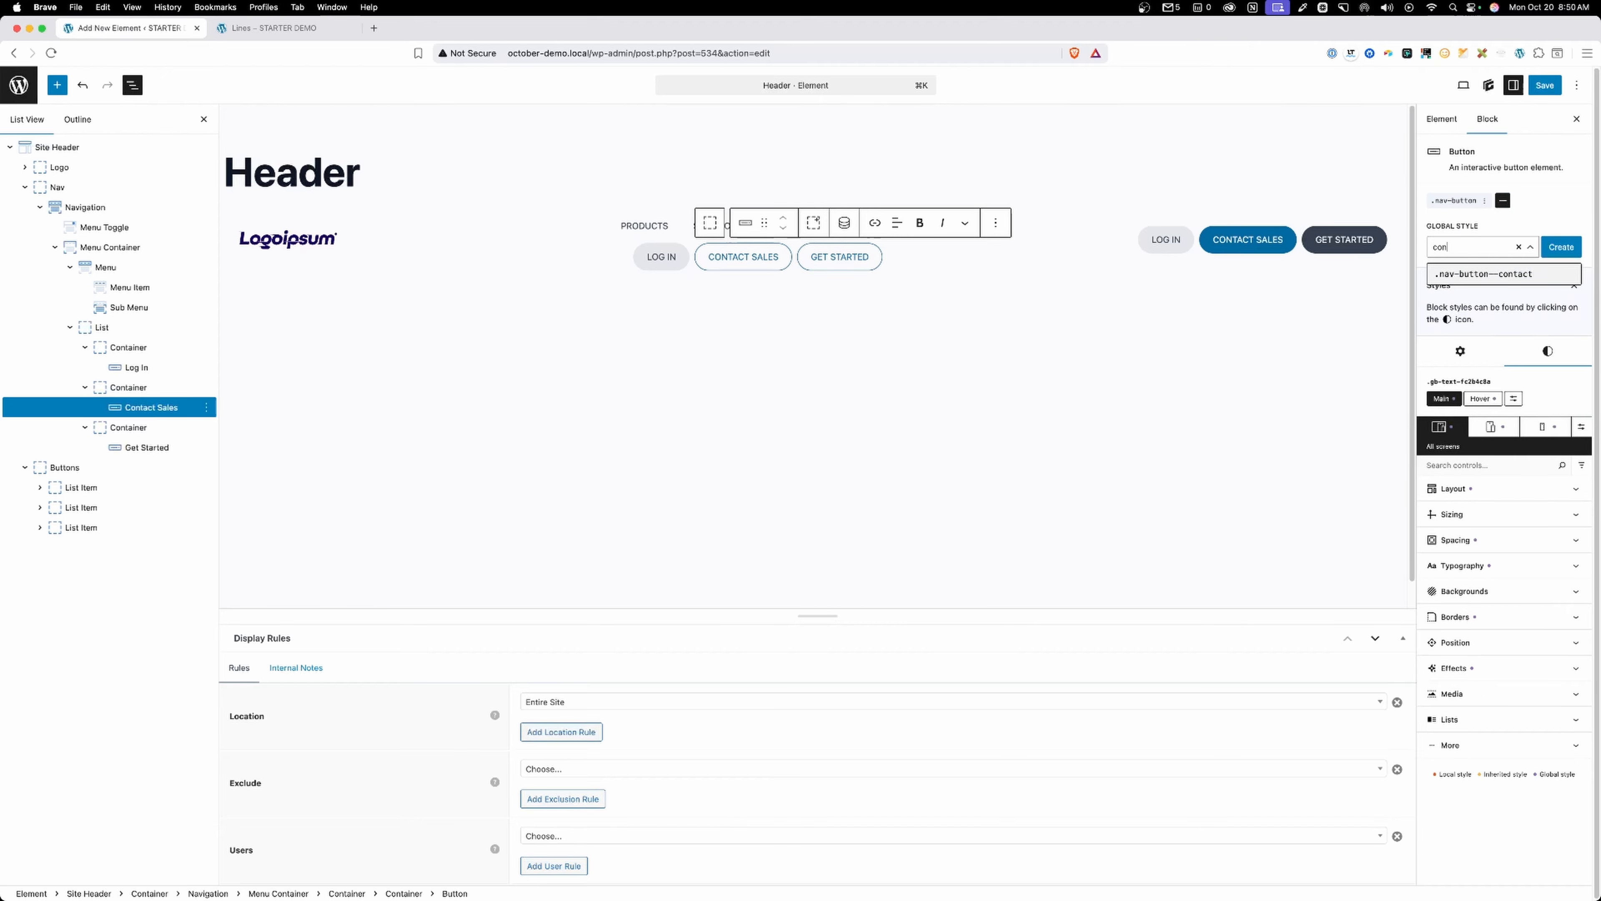
pyautogui.click(1504, 273)
# Add the global style .nav-button--get-started to the menu's Get Started button, reselect the button List container, and save the element.
pyautogui.click(840, 256)
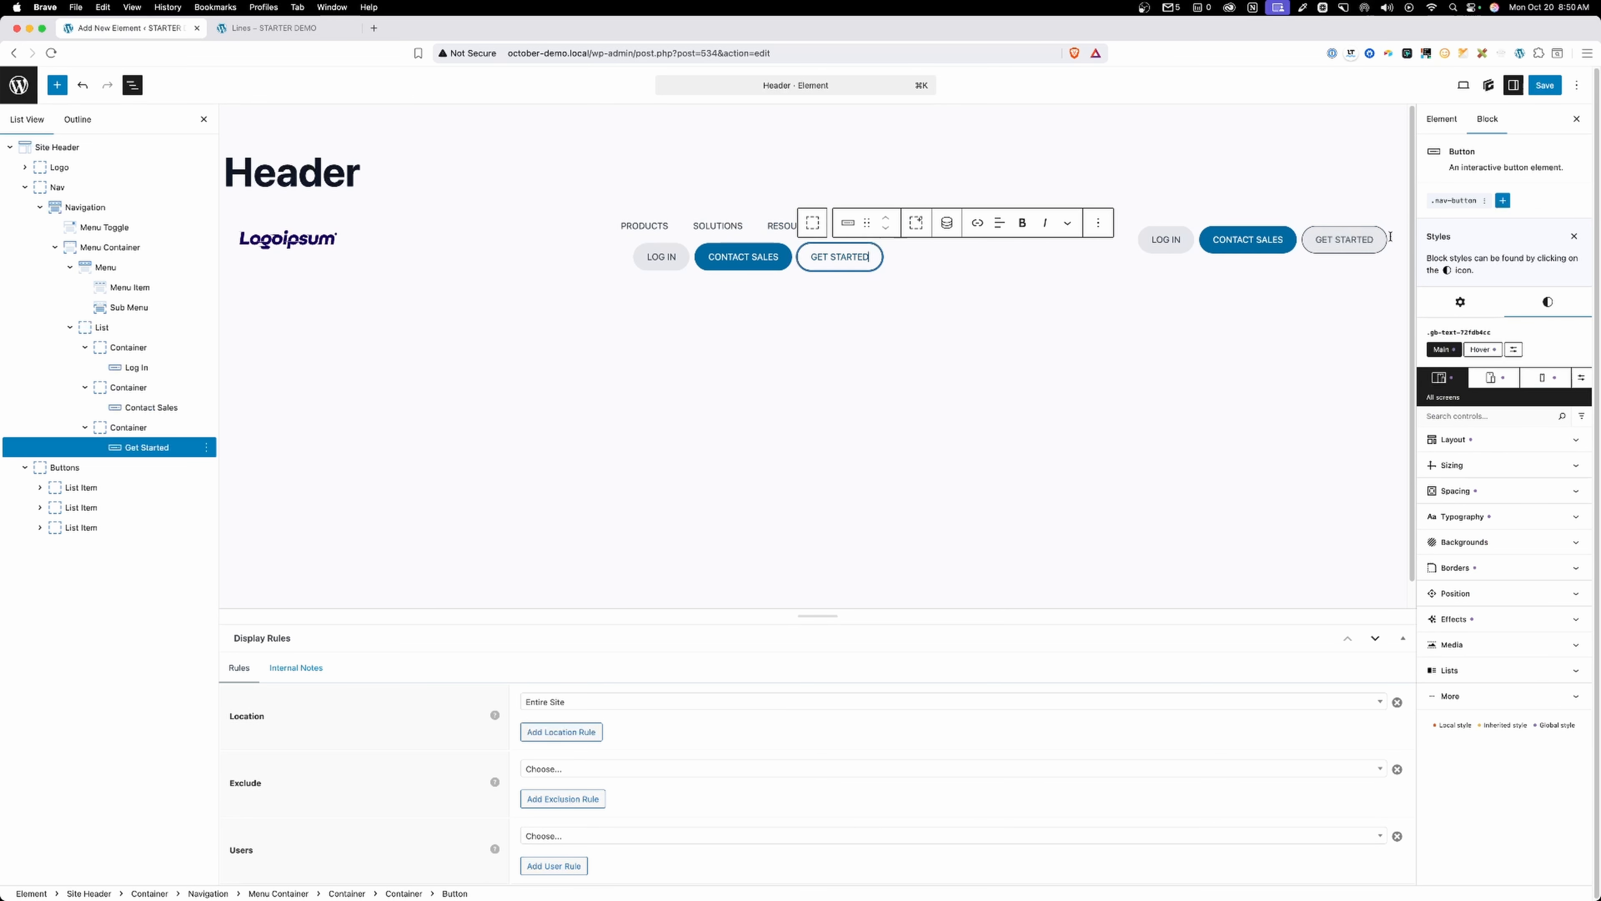
pyautogui.click(1503, 200)
pyautogui.click(1482, 251)
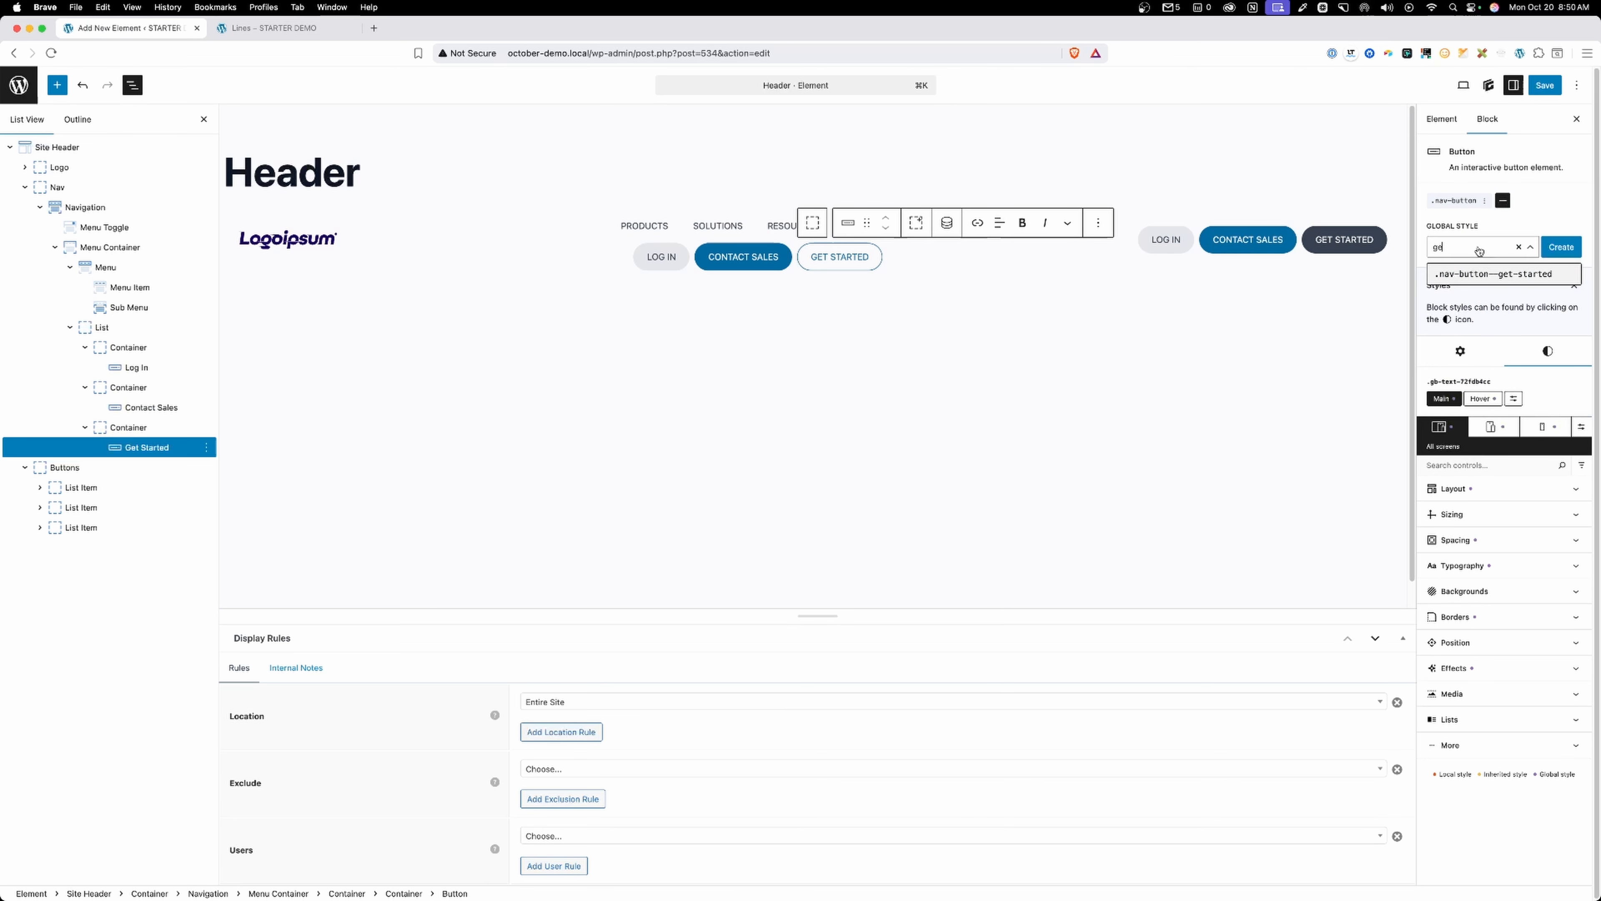
pyautogui.click(1482, 270)
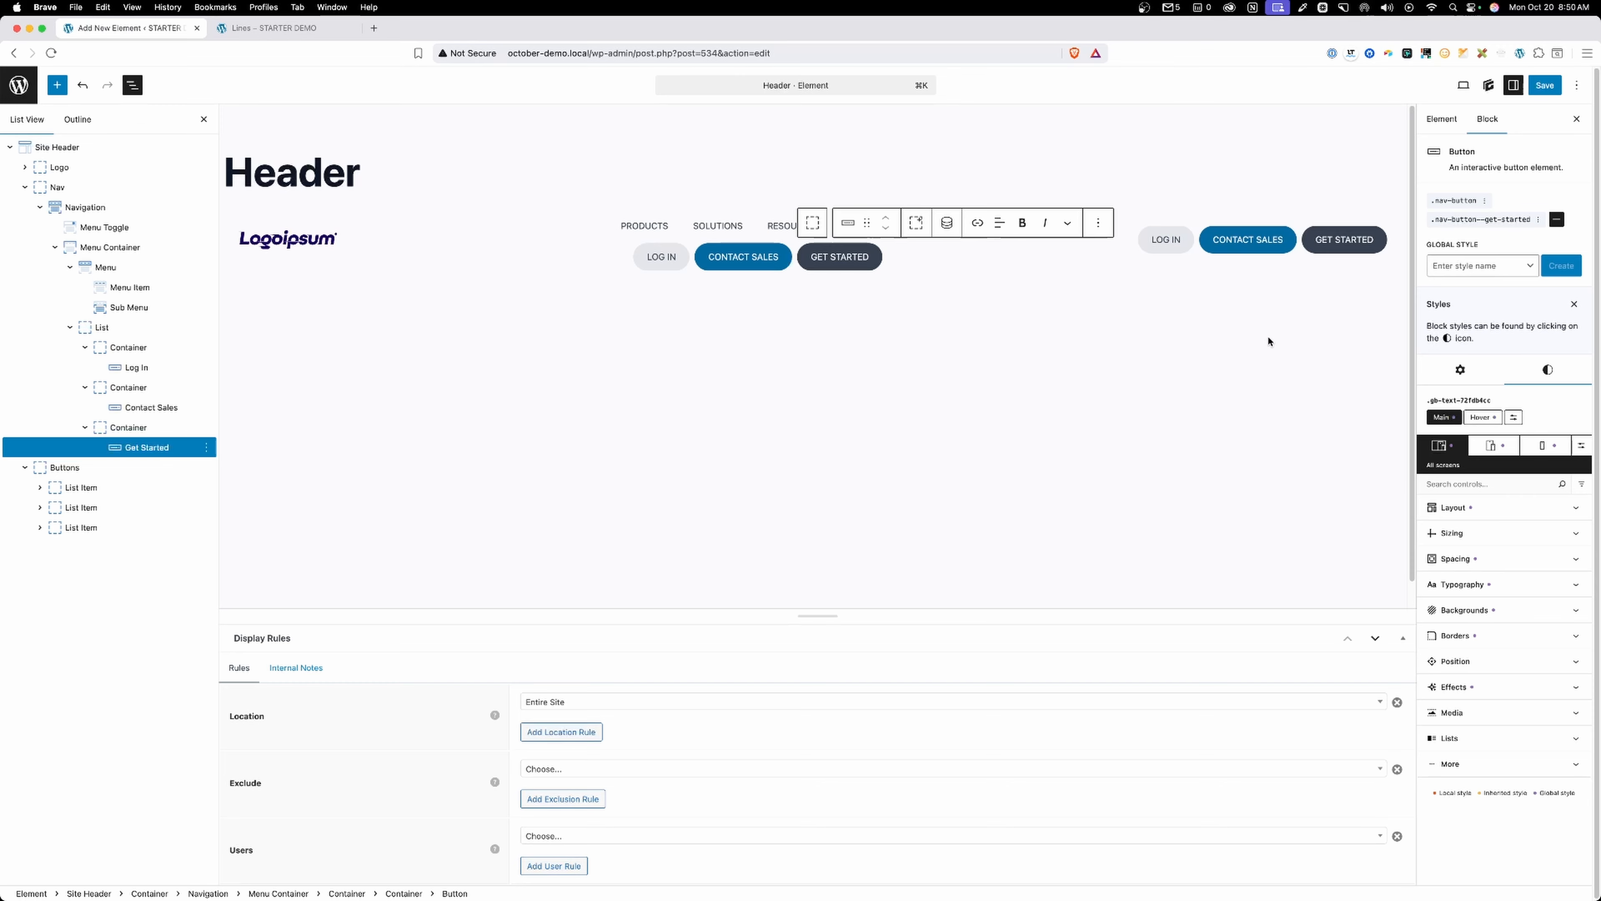
pyautogui.click(627, 252)
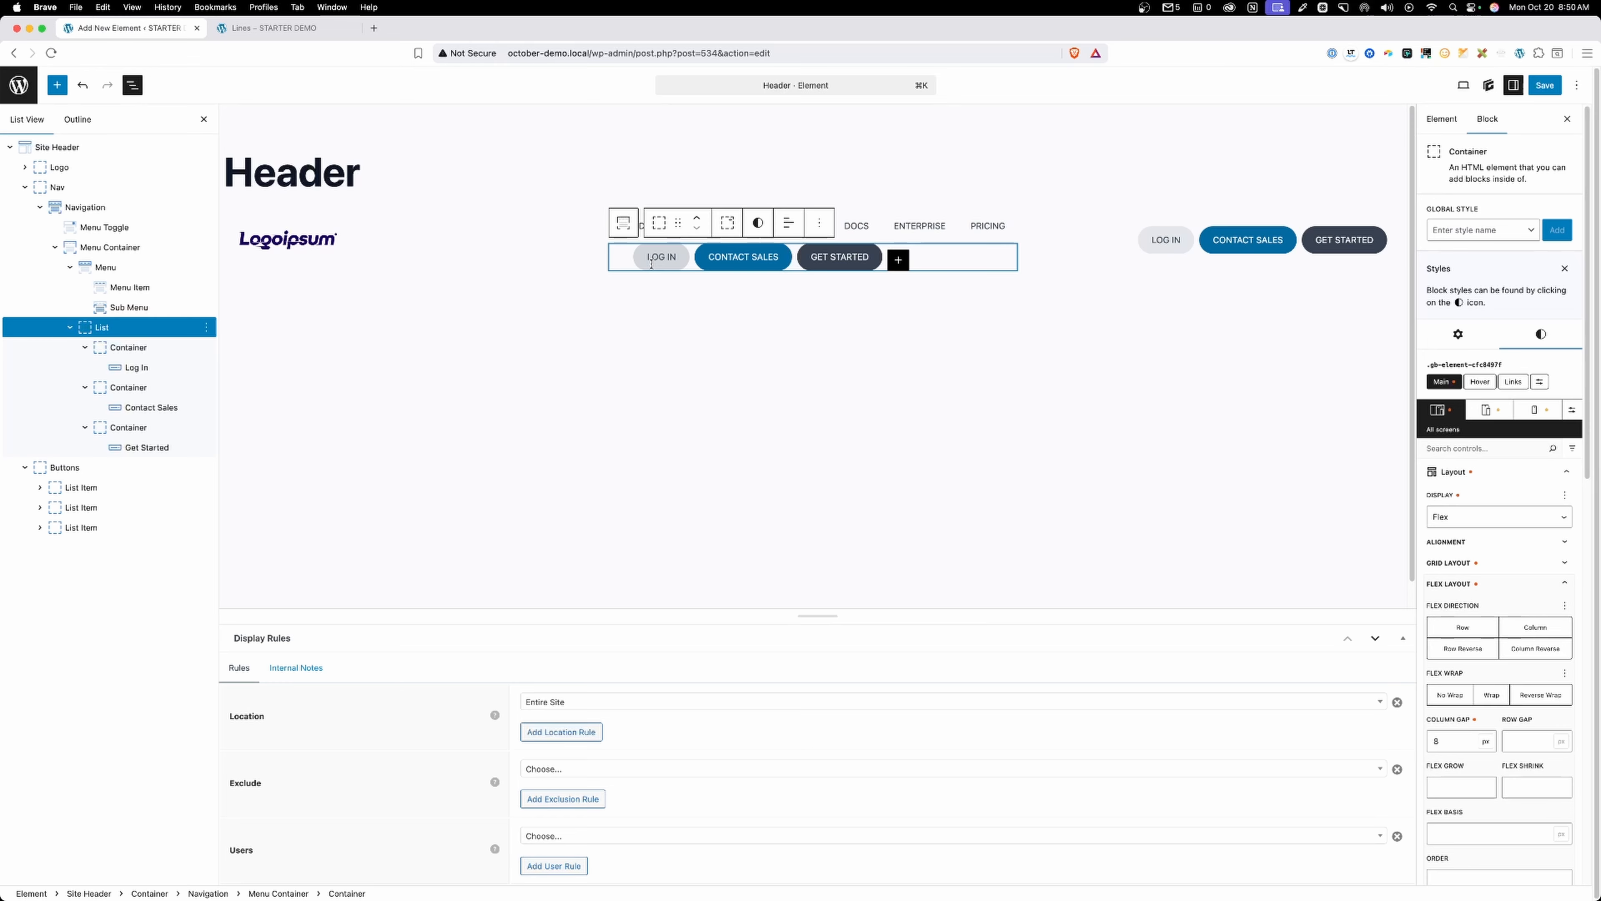
pyautogui.click(1544, 85)
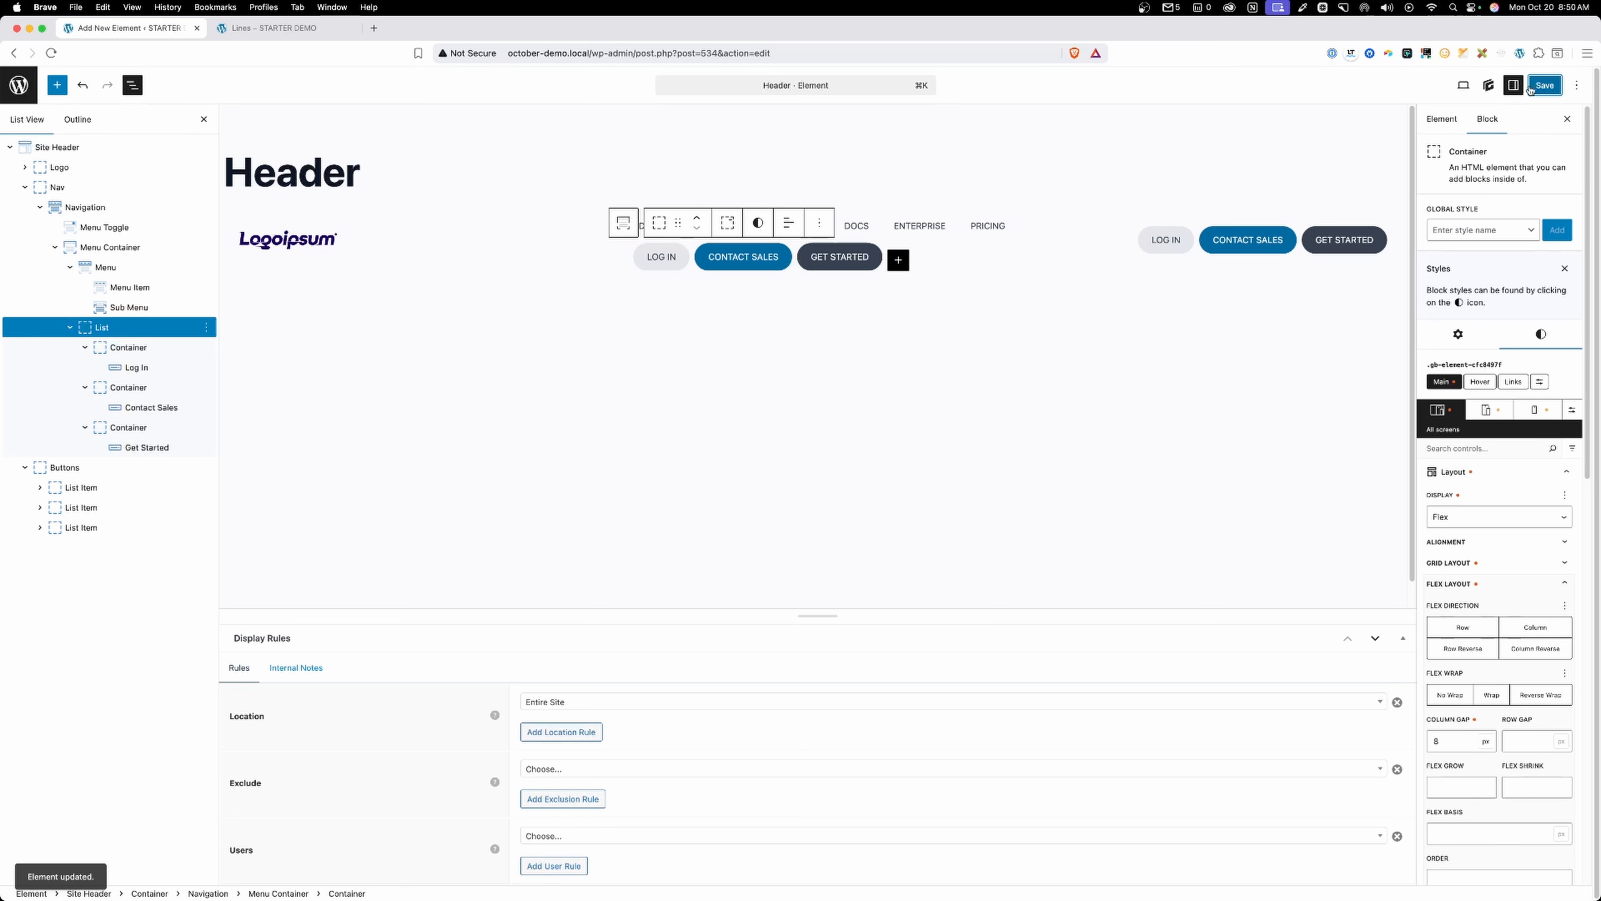
# Reload the Lines page, widen its responsive preview to about 1316 px and inspect the markup of the button list inside the menu.
pyautogui.click(266, 28)
pyautogui.press('super+r')
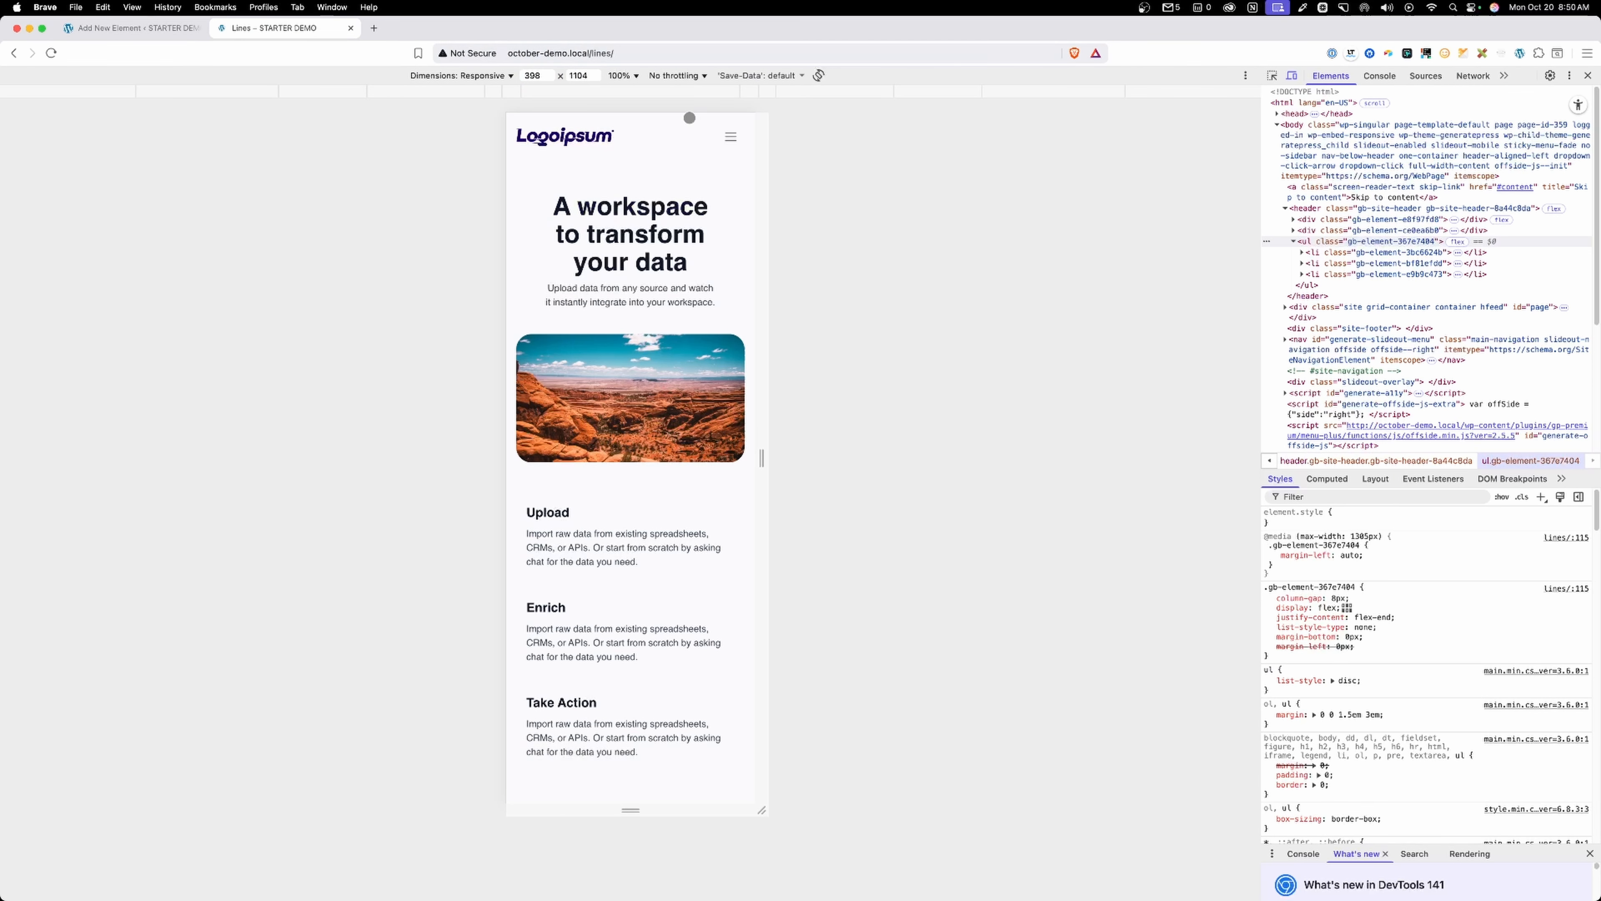
pyautogui.moveTo(780, 147); pyautogui.dragTo(1004, 140)
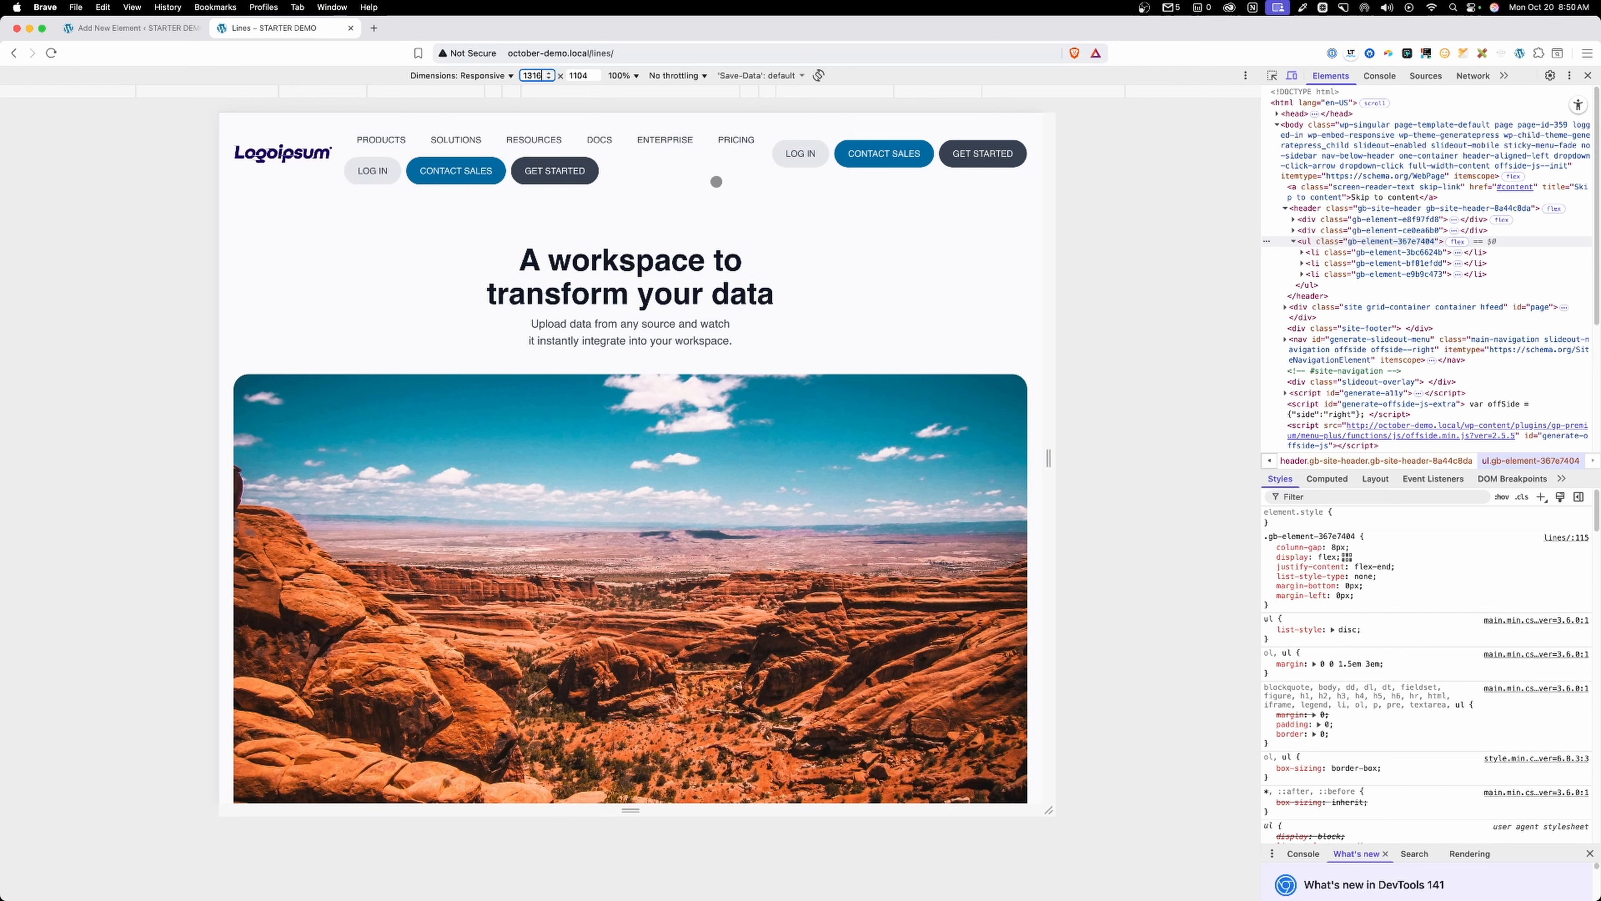
pyautogui.click(1271, 76)
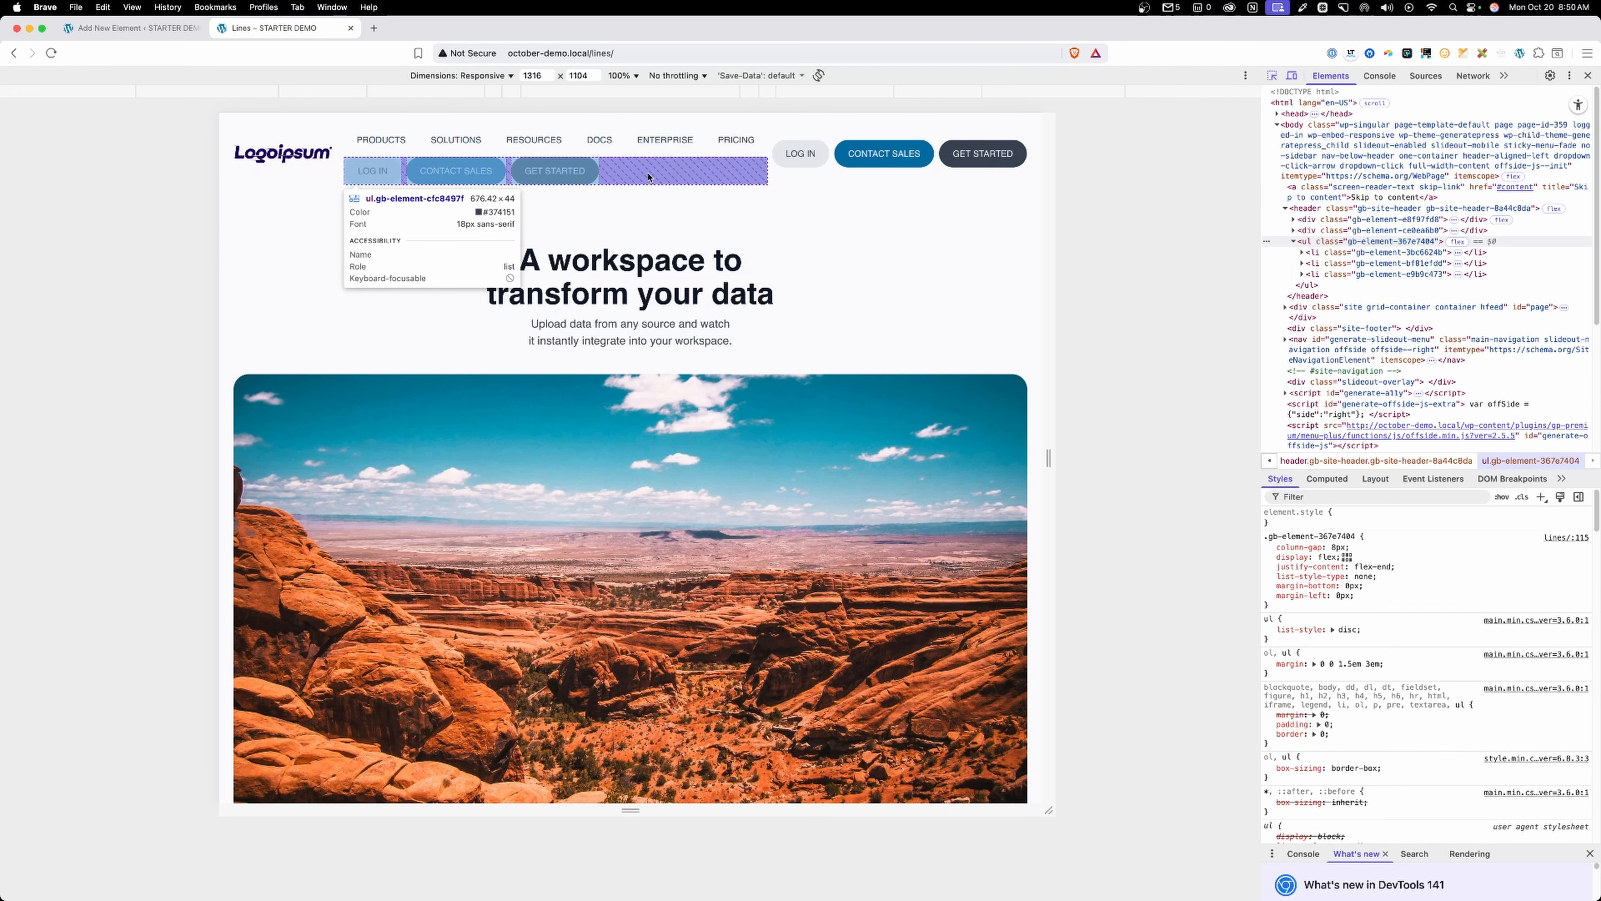
pyautogui.click(649, 177)
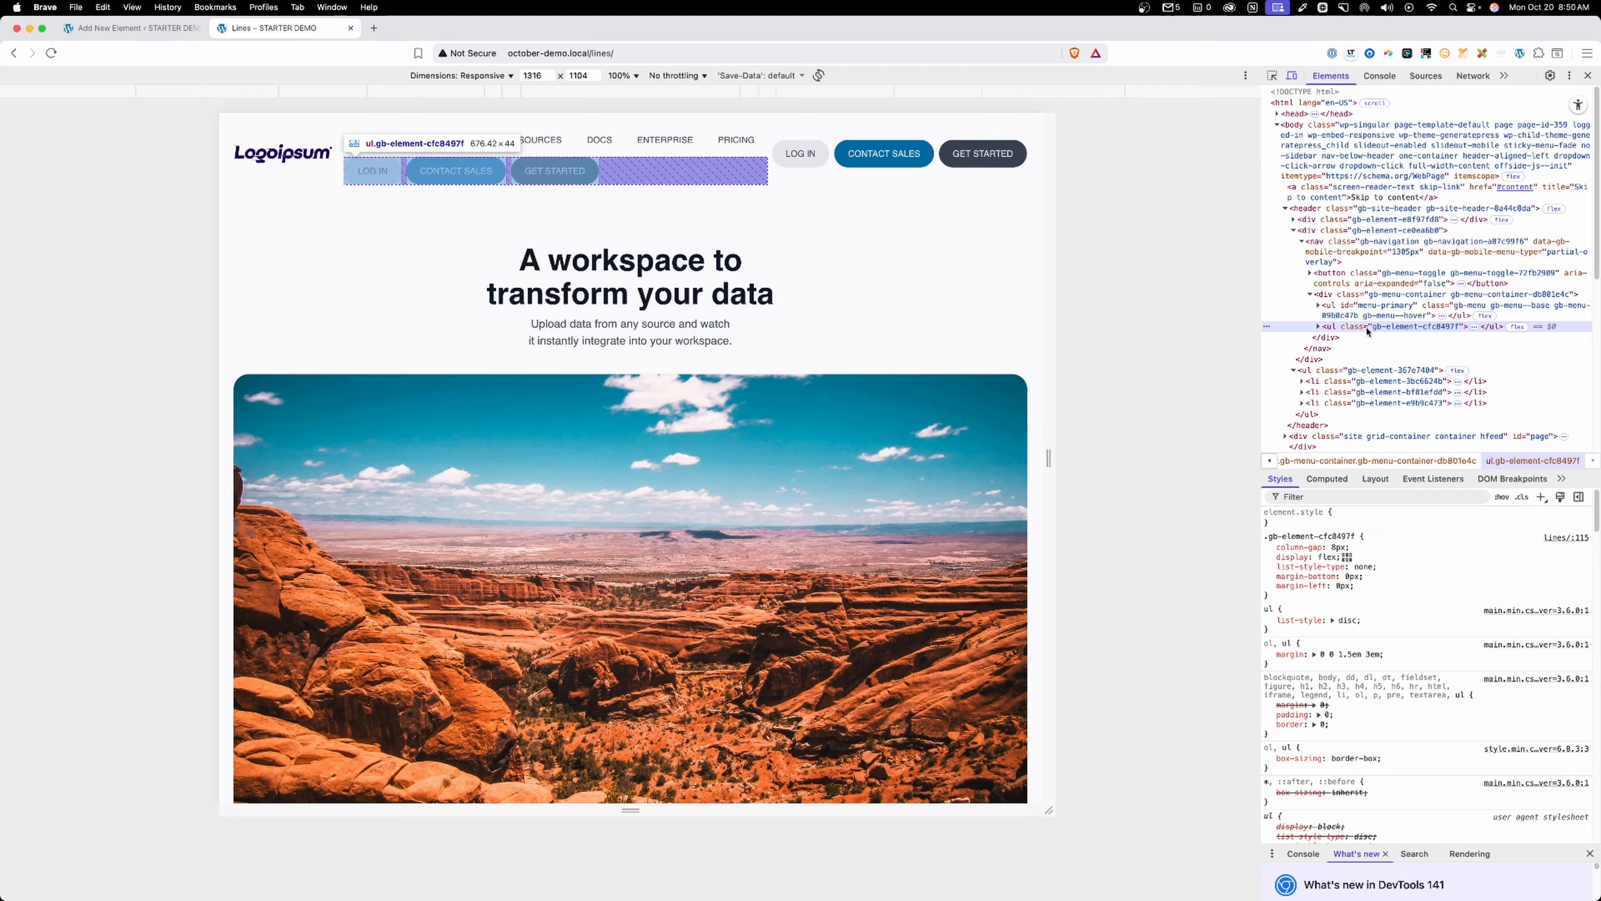
pyautogui.click(1318, 327)
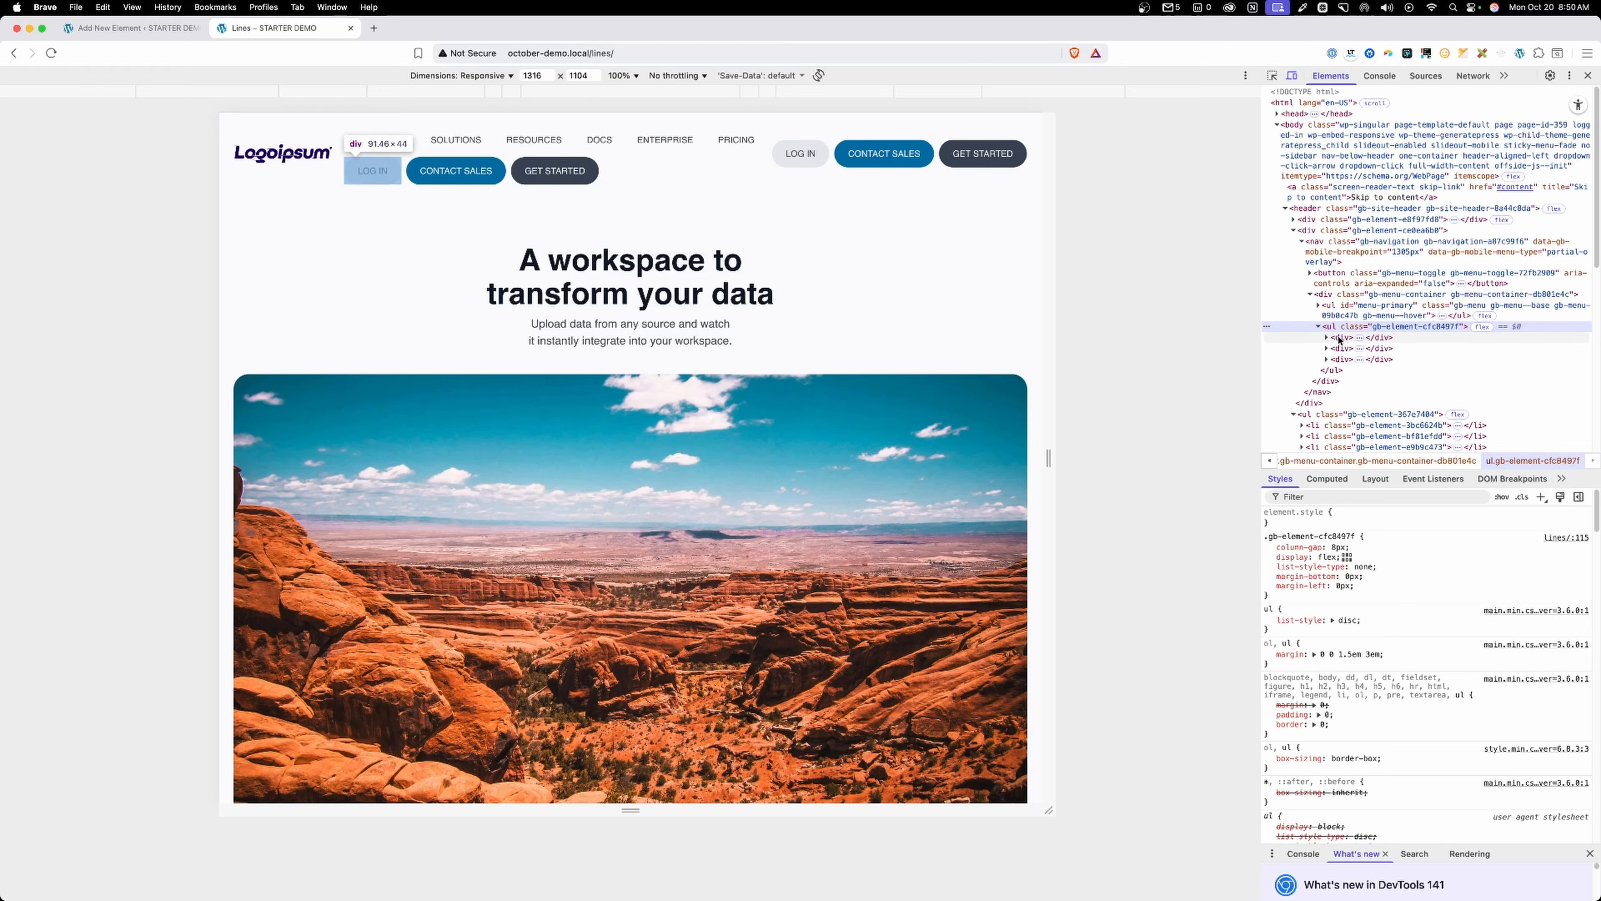
pyautogui.click(1343, 338)
pyautogui.click(1349, 348)
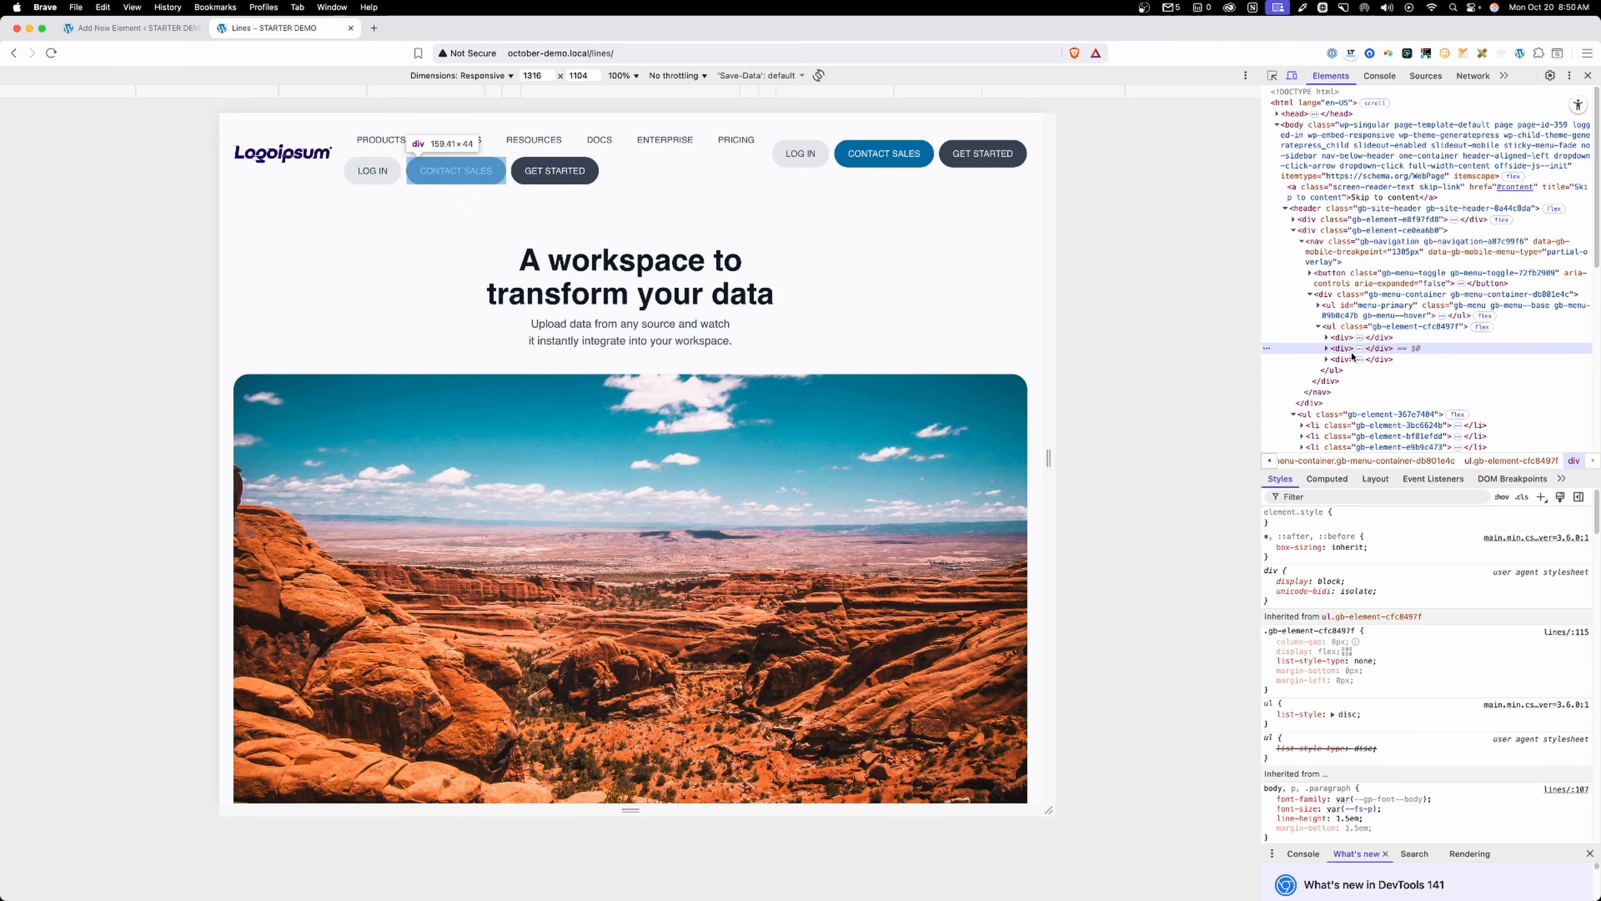
pyautogui.click(1328, 337)
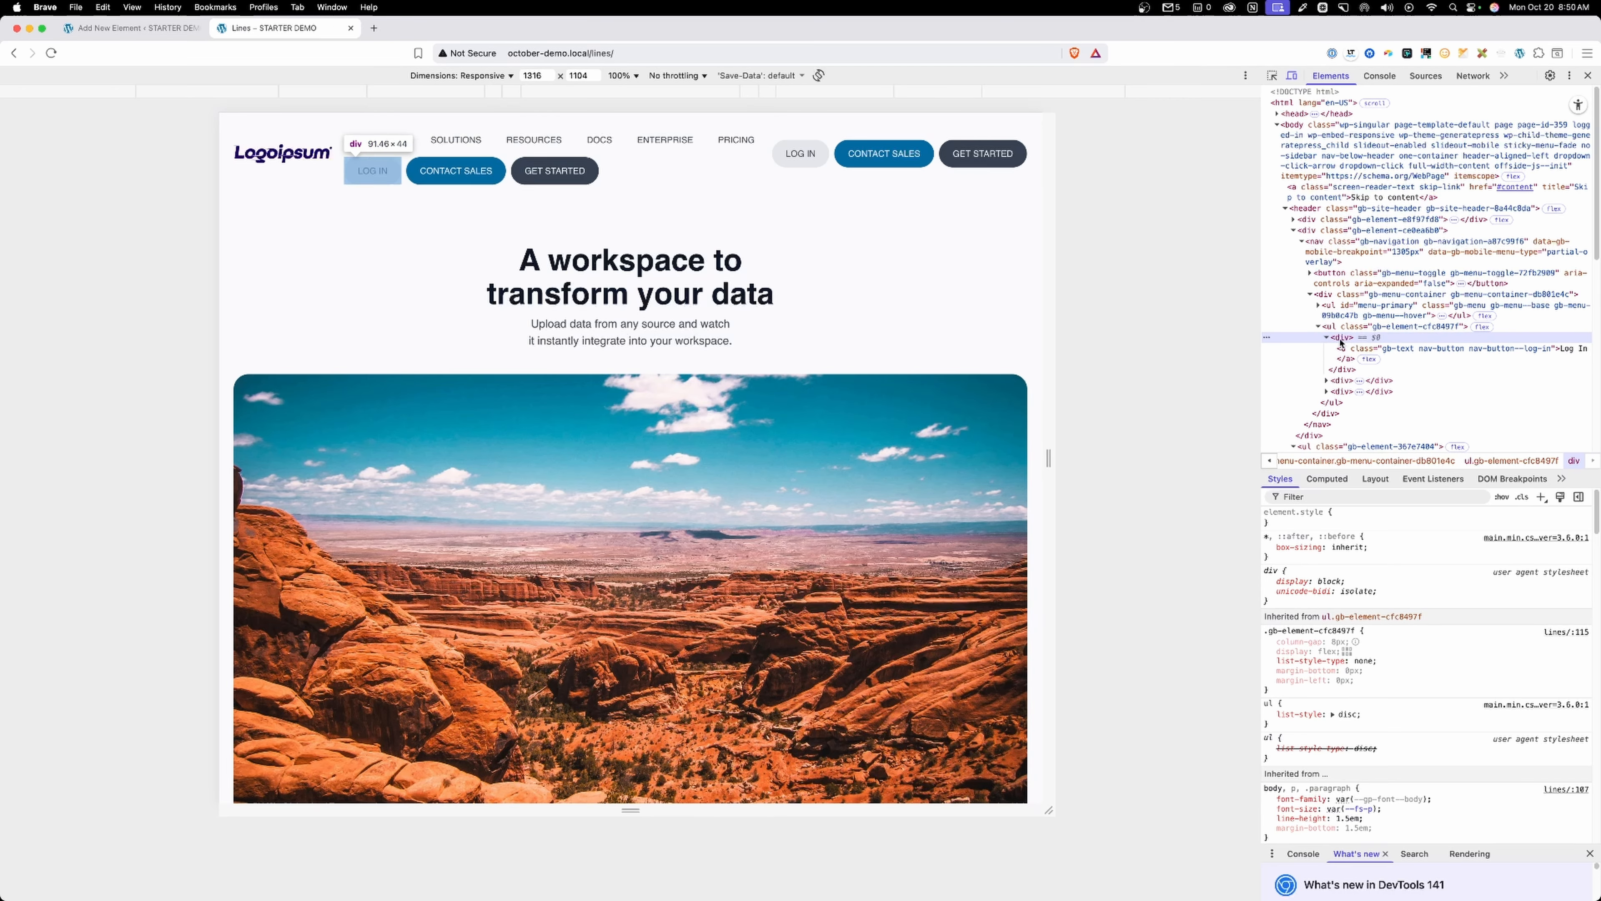
# Change the tag name of the three button containers in the menu's List to li and save the element.
pyautogui.click(124, 29)
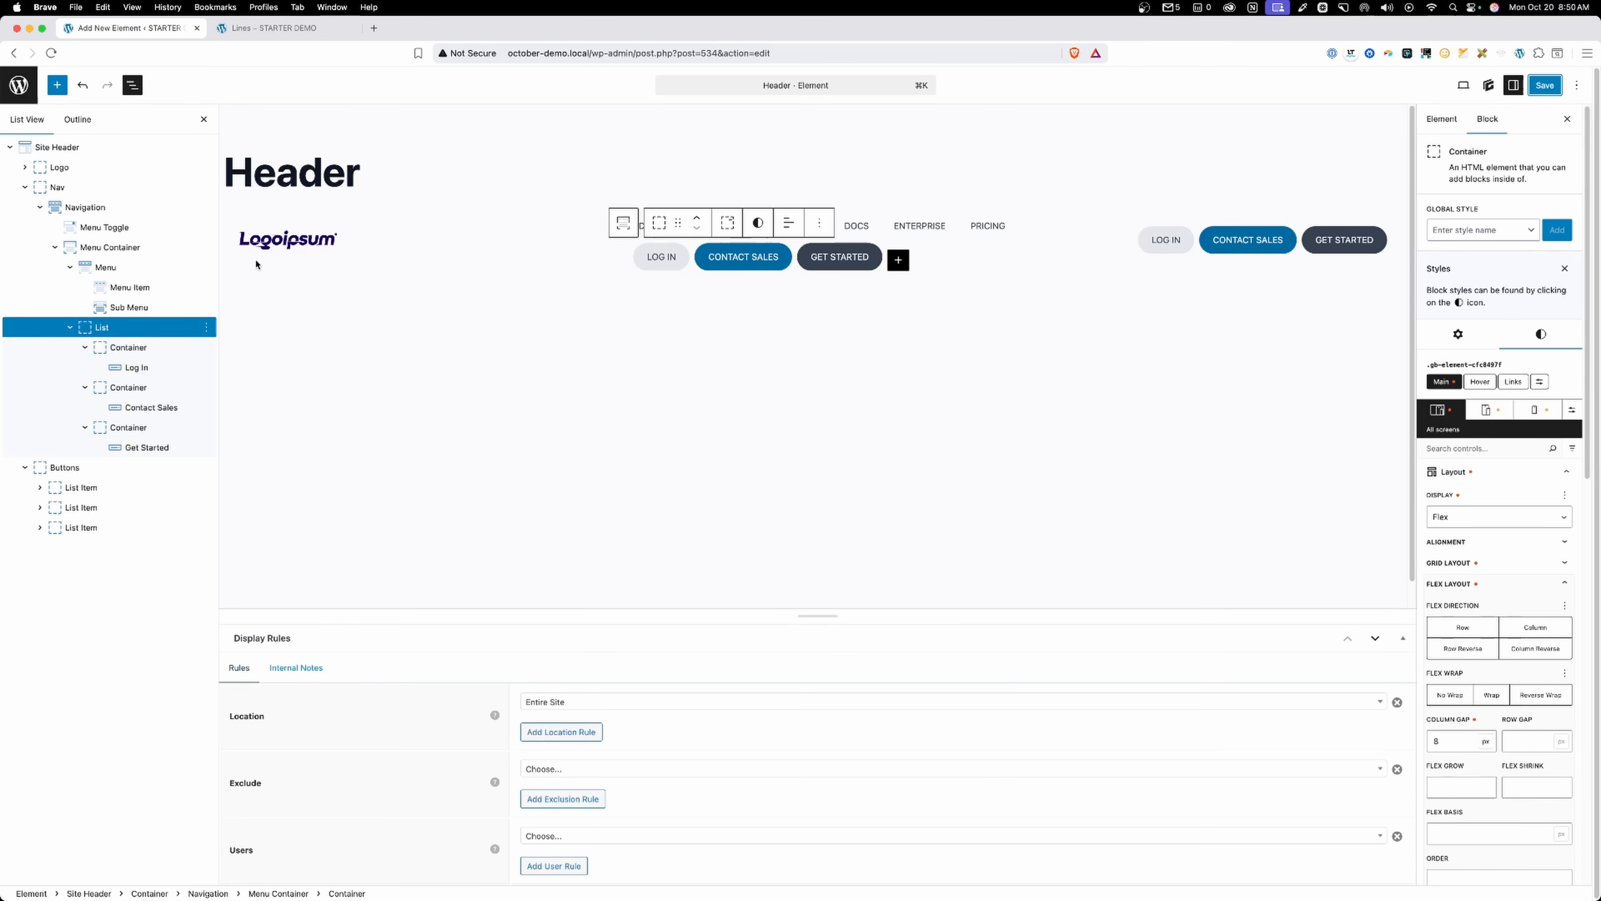
pyautogui.click(82, 352)
pyautogui.click(84, 348)
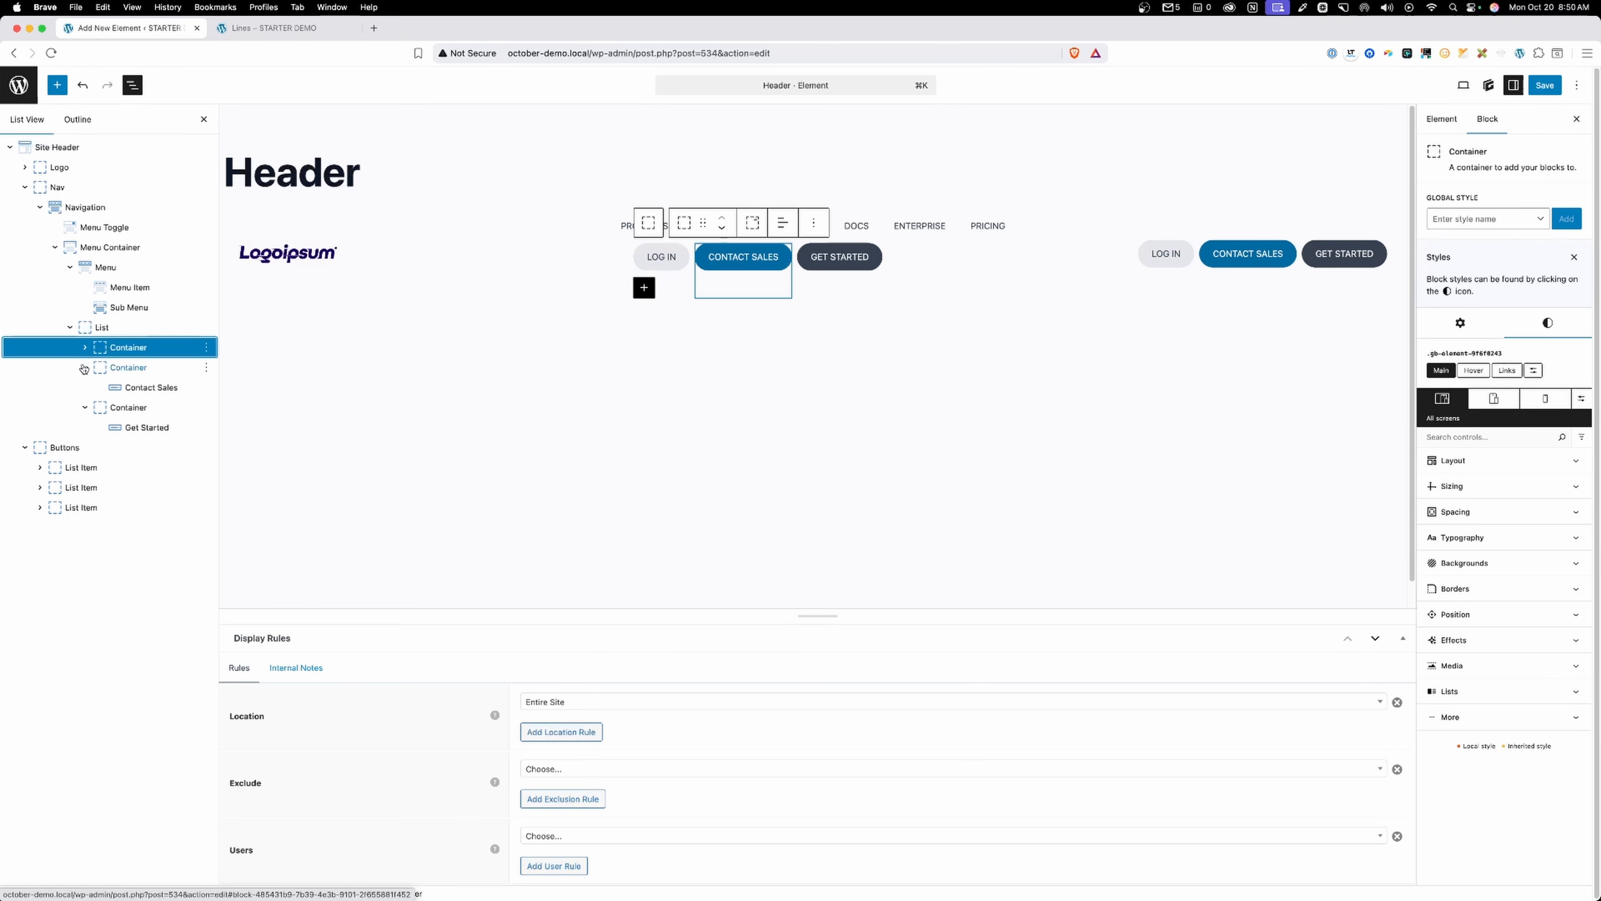
pyautogui.click(85, 367)
pyautogui.click(85, 388)
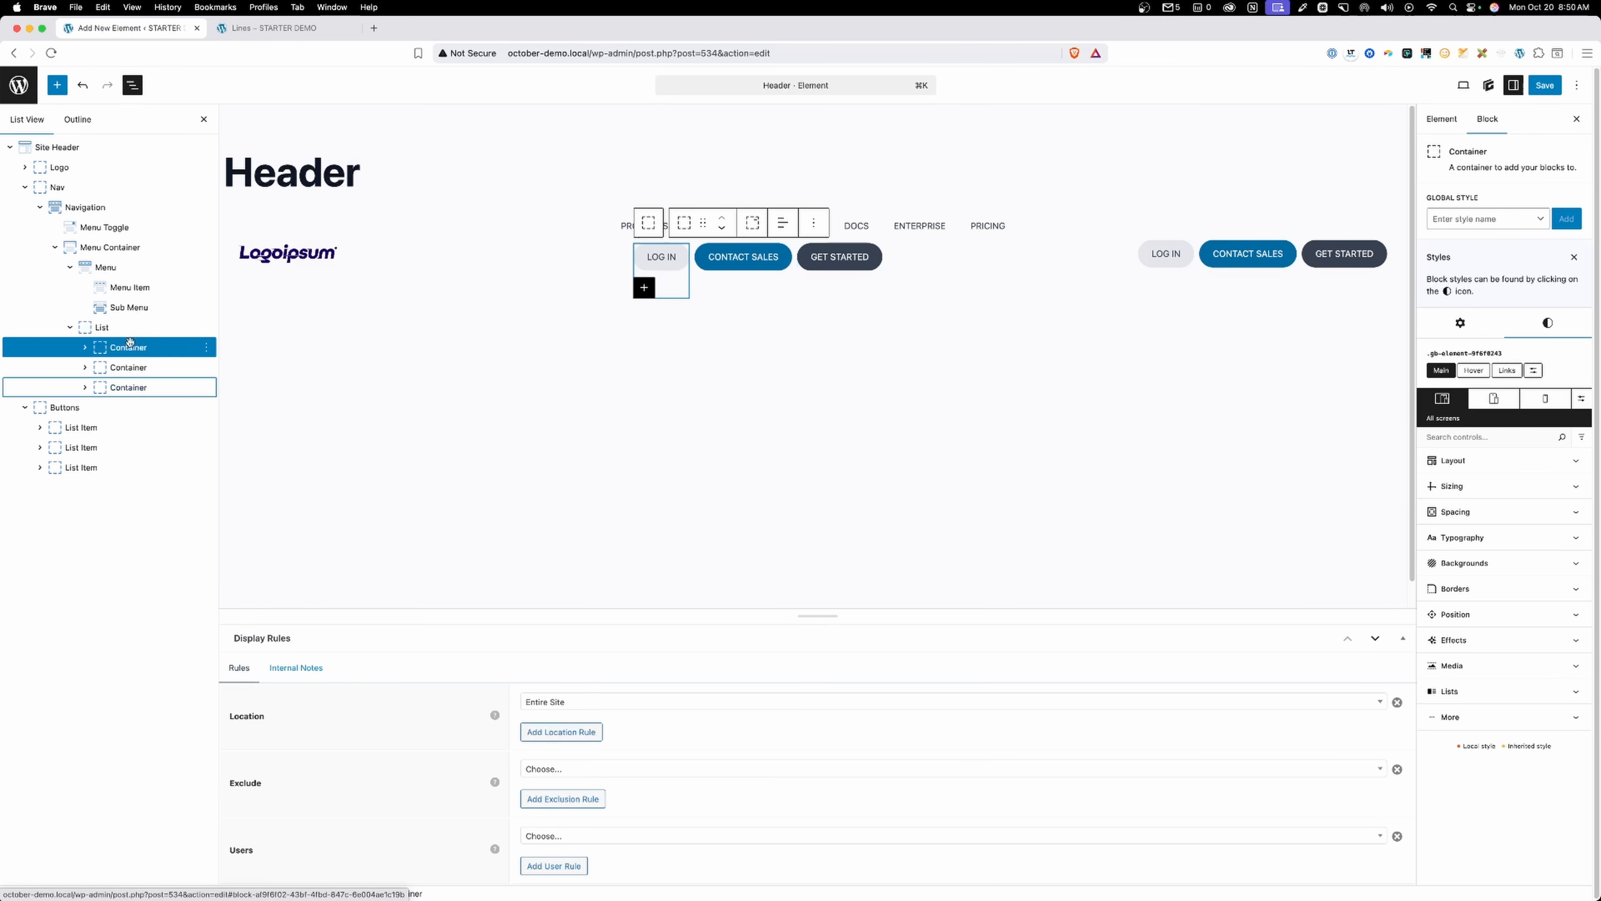
pyautogui.keyDown('shift'); pyautogui.click(126, 387); pyautogui.keyUp('shift')
pyautogui.click(1459, 309)
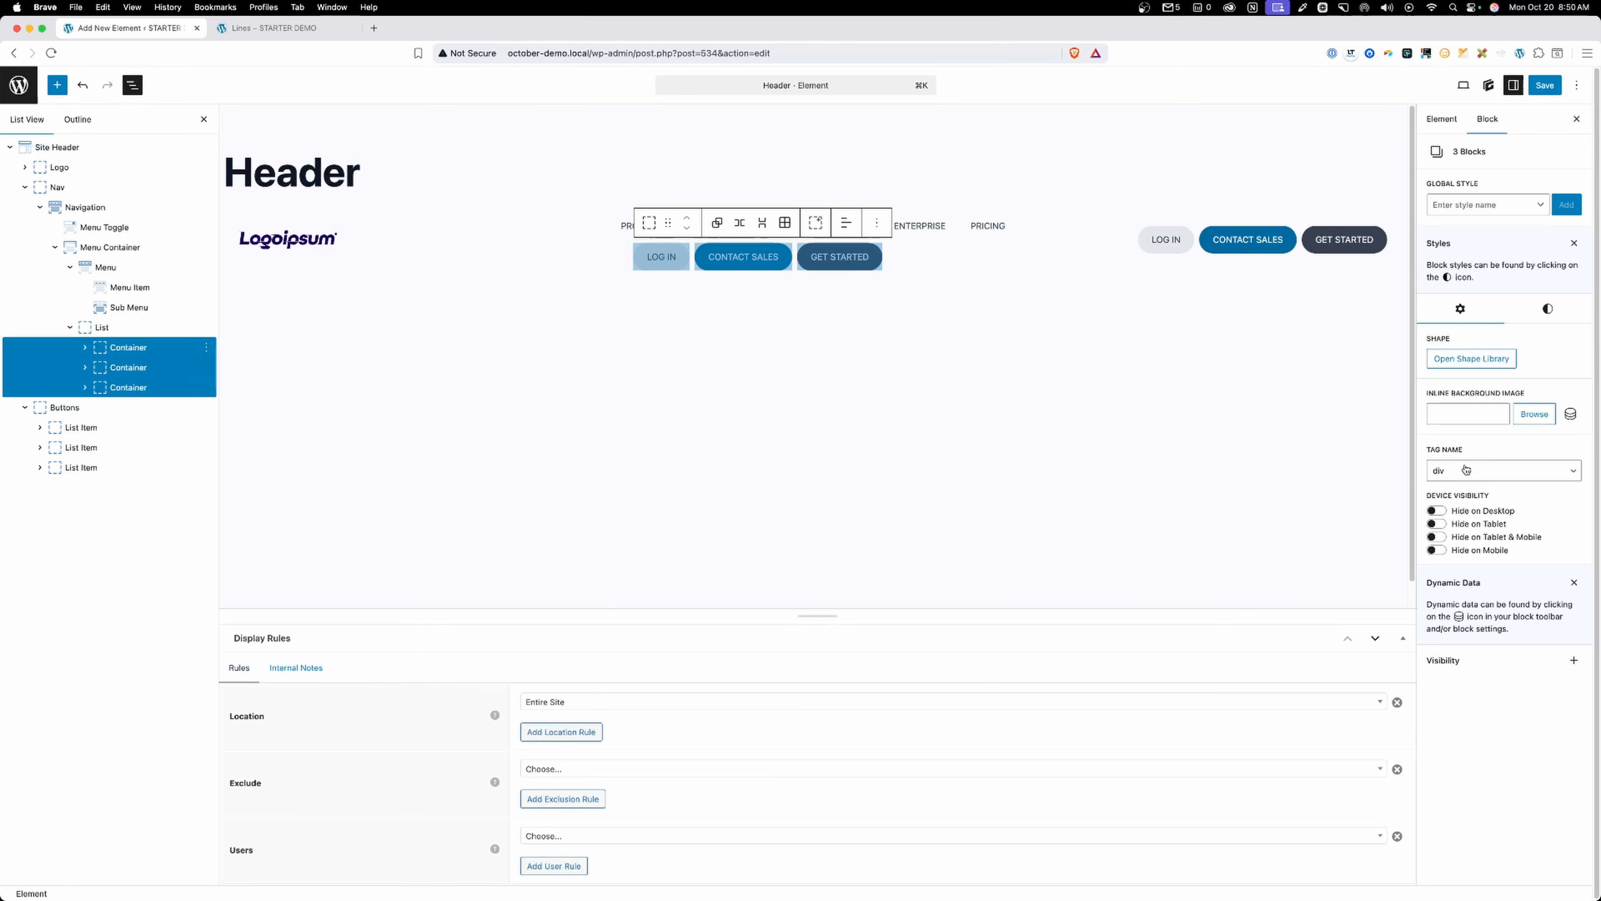
pyautogui.click(1504, 470)
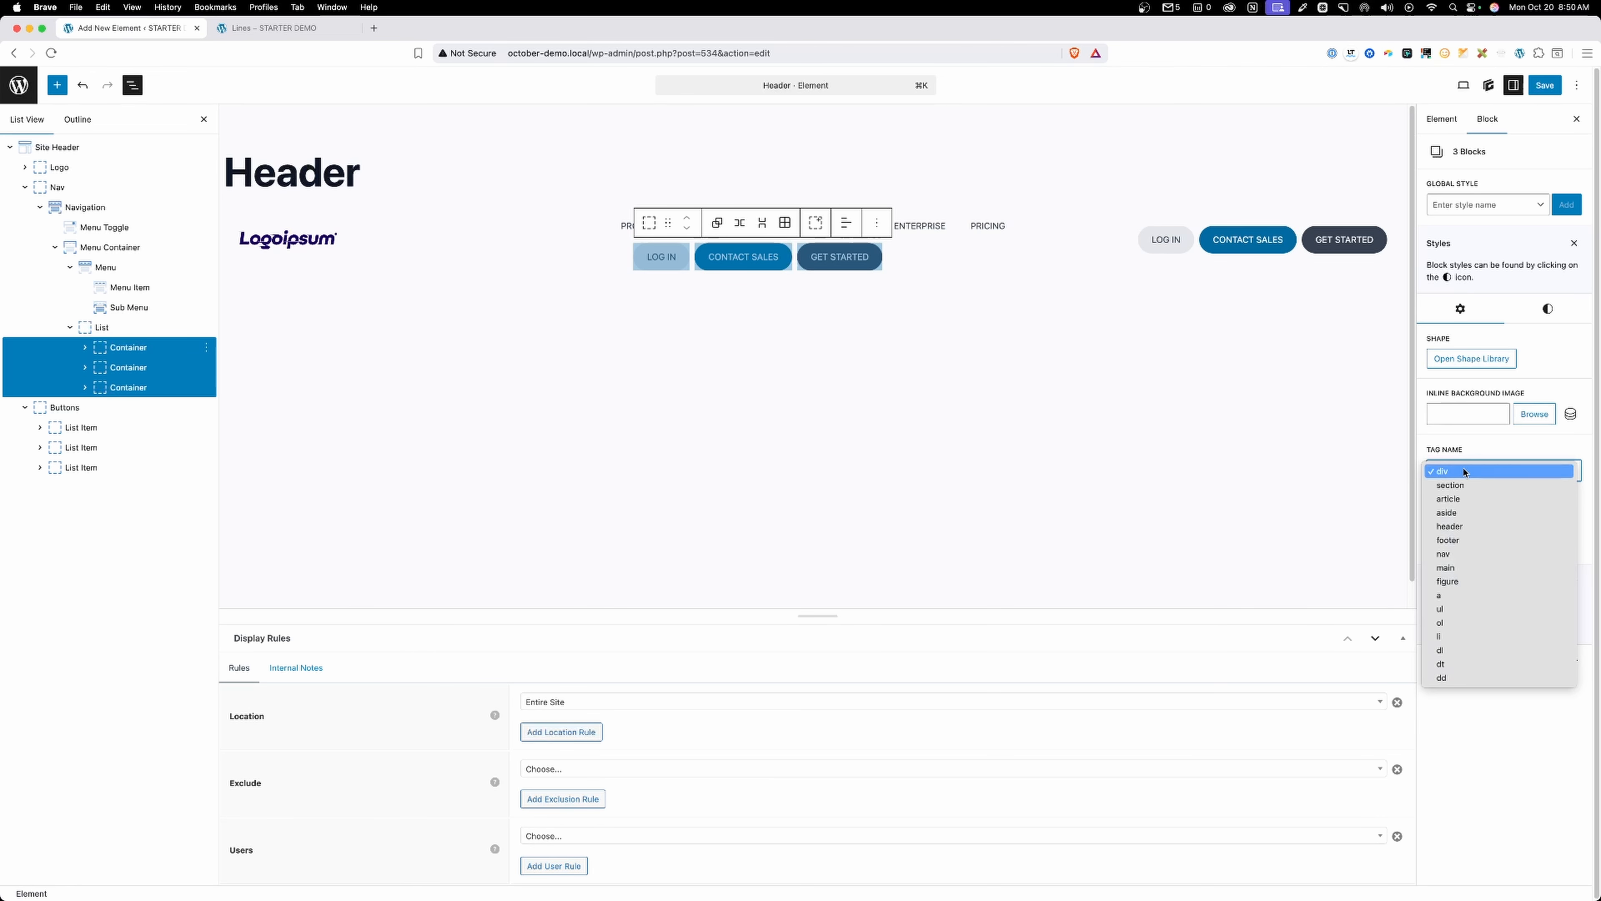
pyautogui.click(1444, 636)
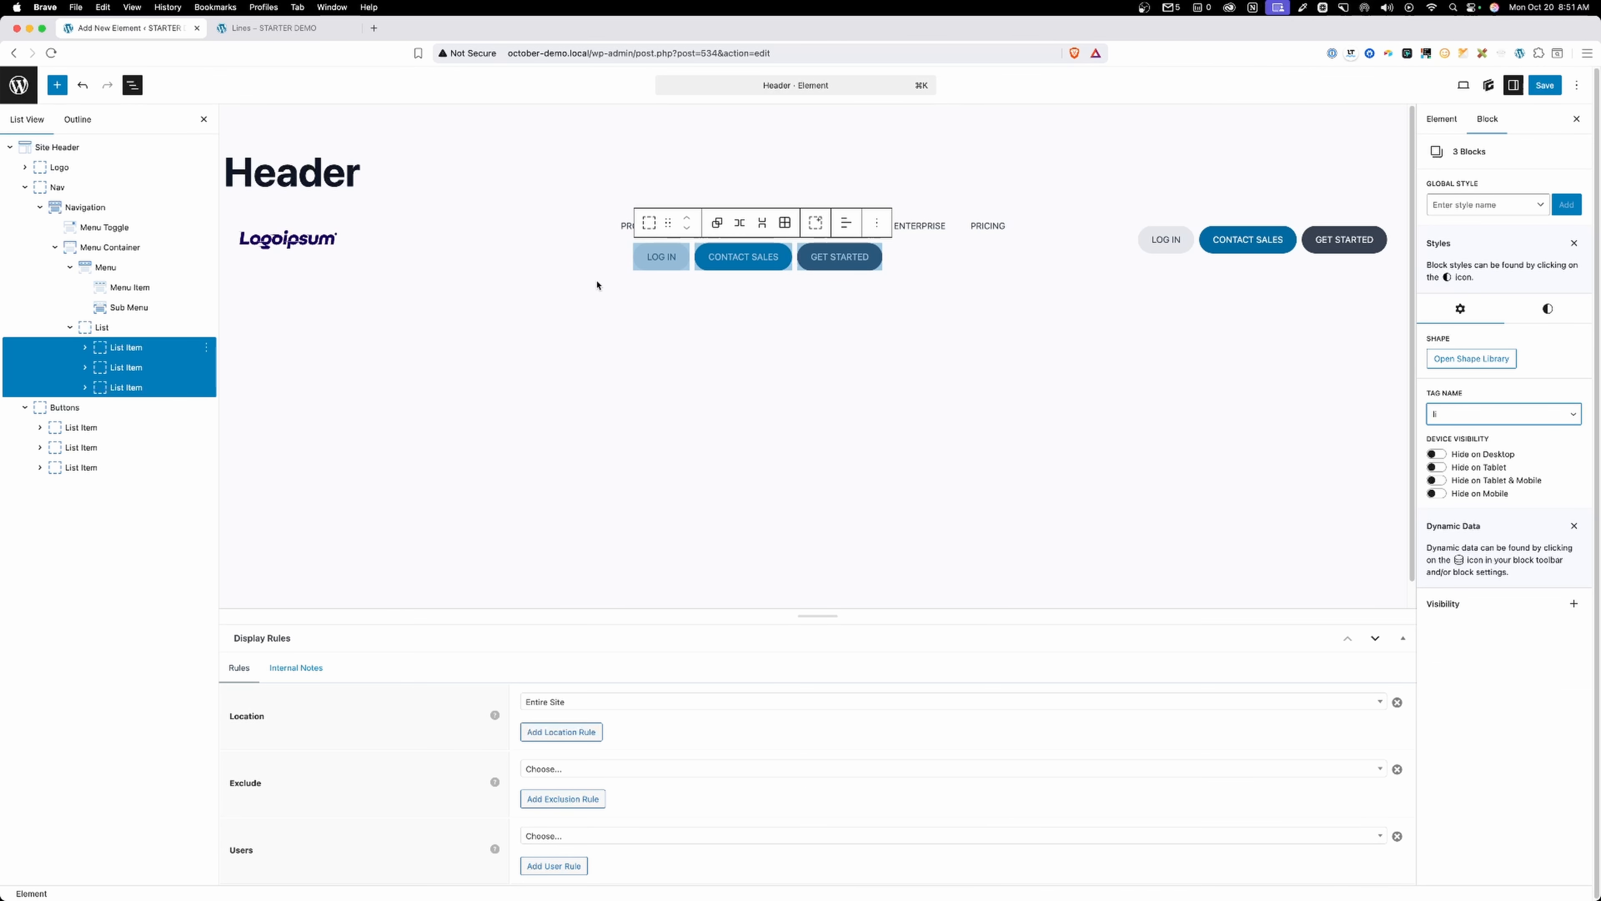
pyautogui.click(987, 261)
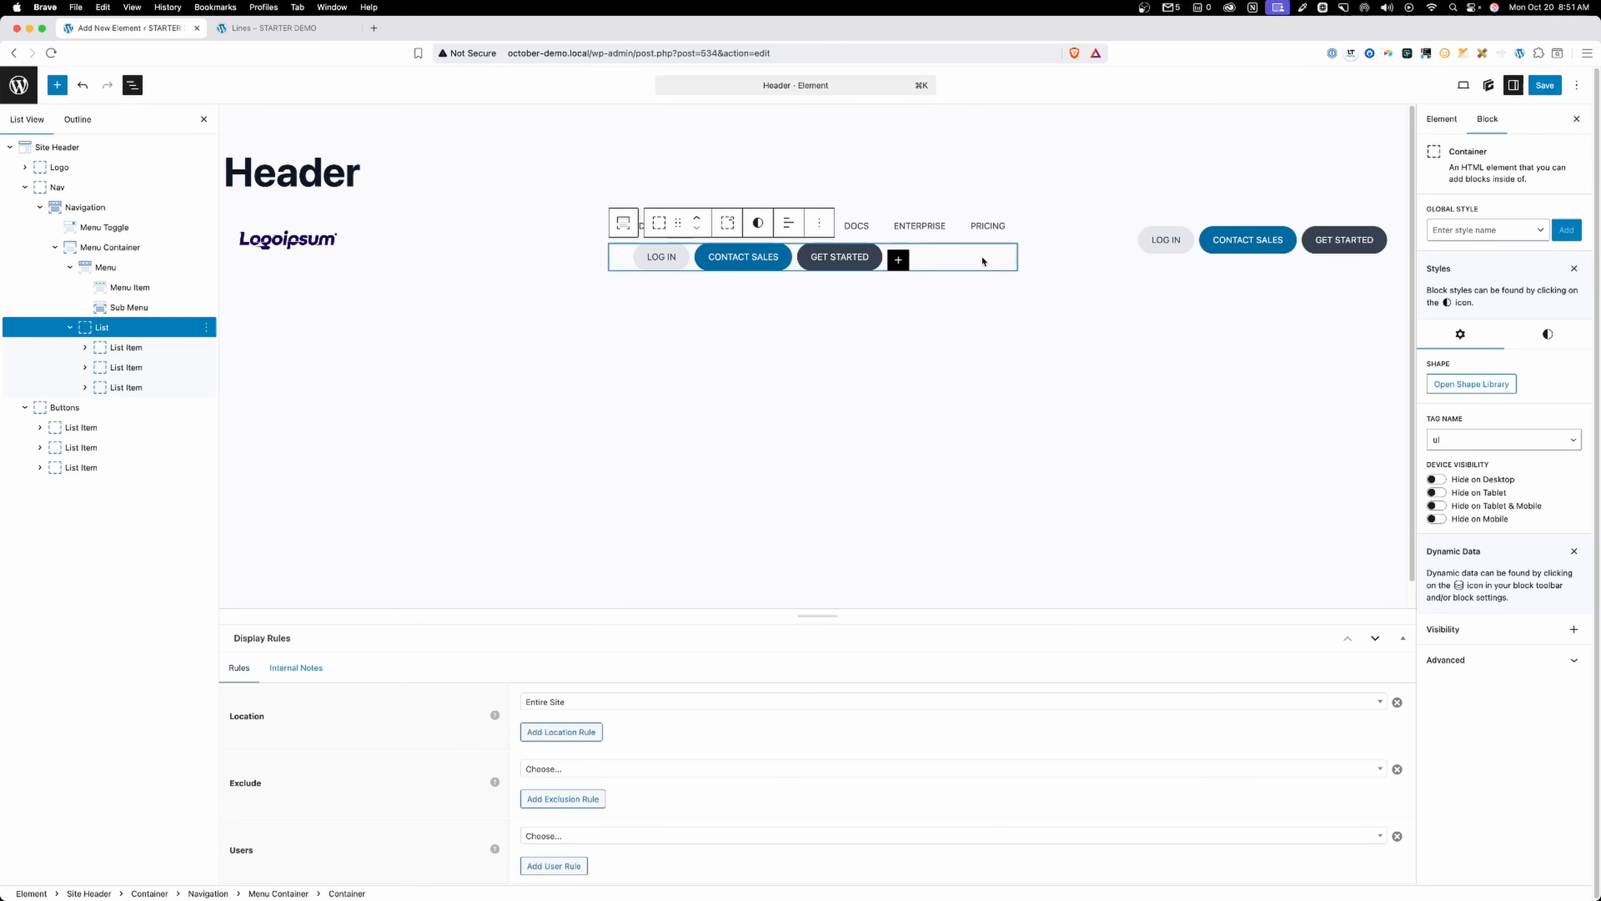
pyautogui.press('super+s')
# Reload the Lines page and examine the tags of the items in the menu's button list.
pyautogui.click(275, 28)
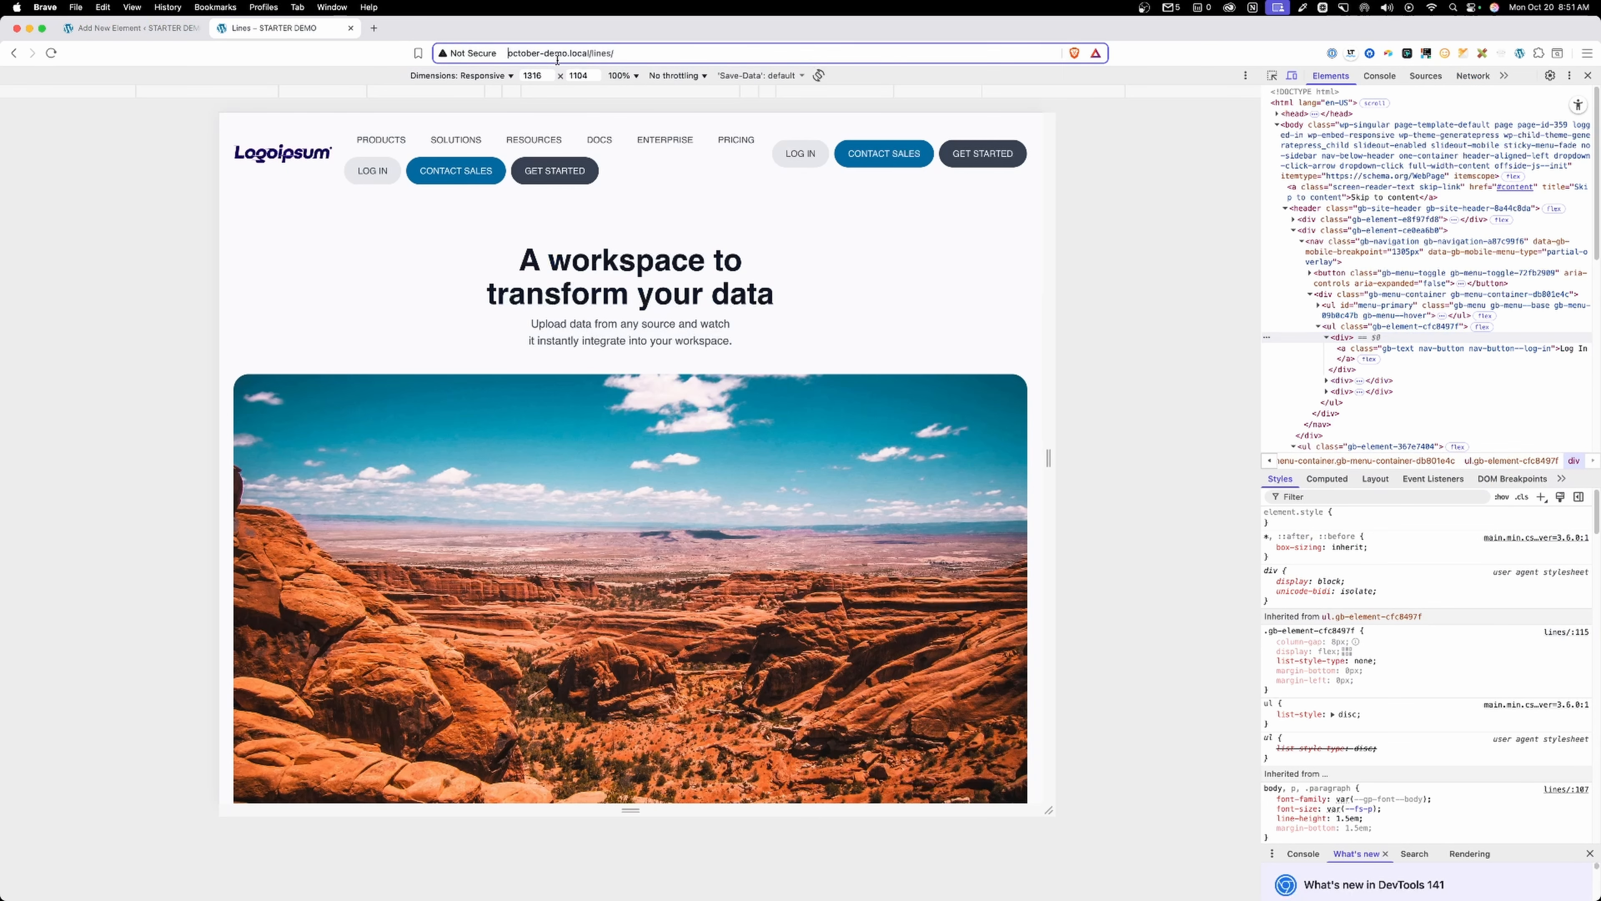
pyautogui.click(557, 53)
pyautogui.press('Return')
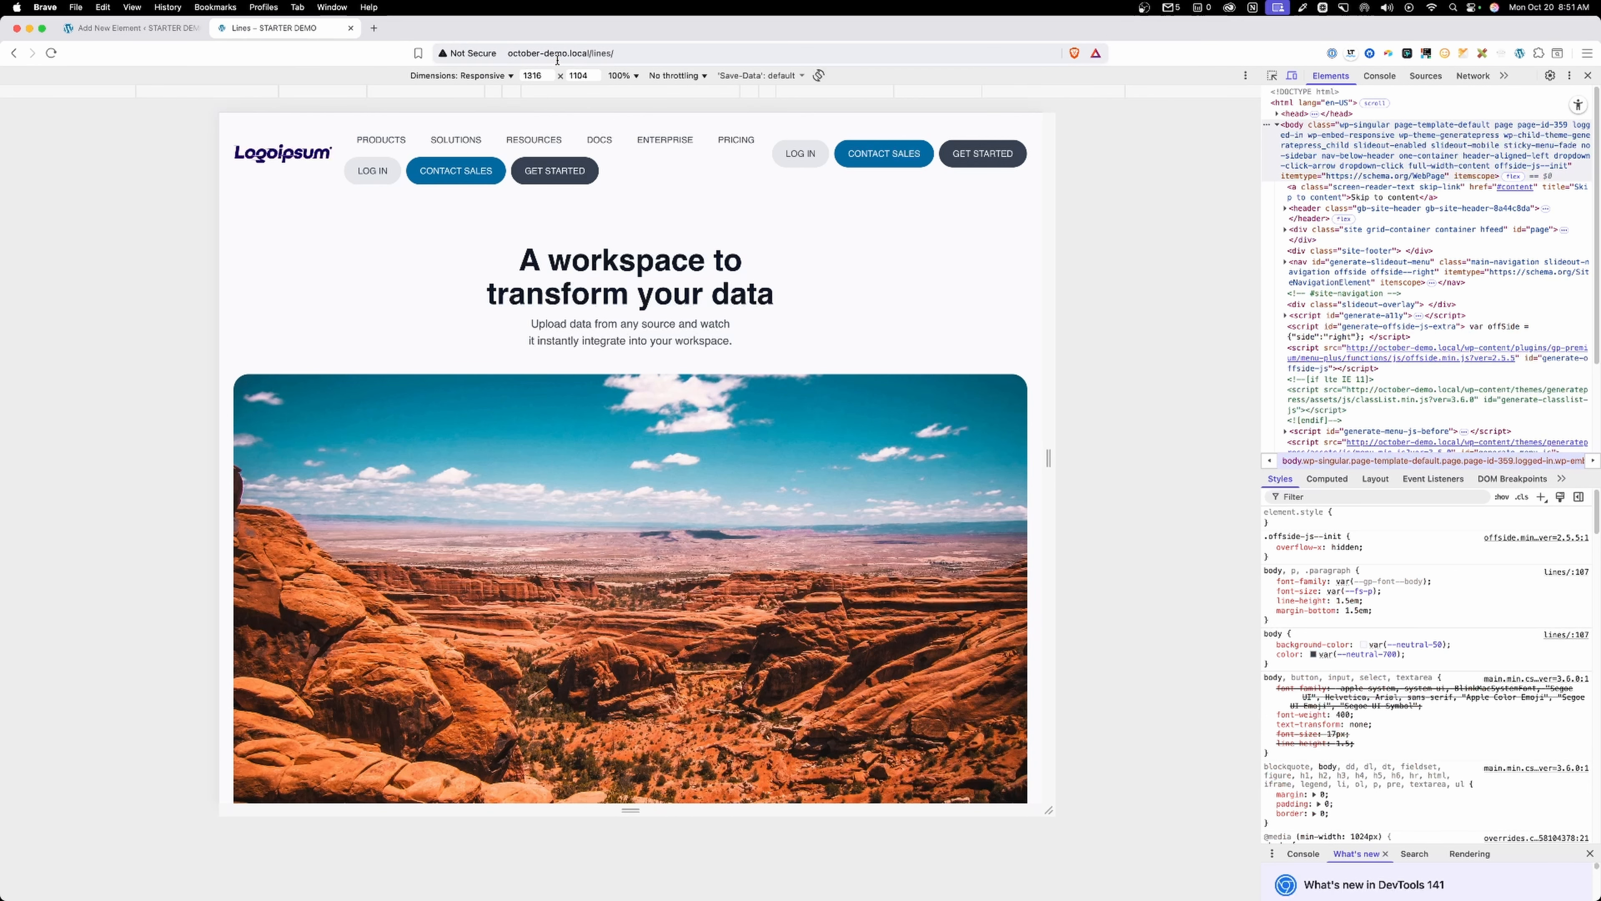
pyautogui.click(1273, 75)
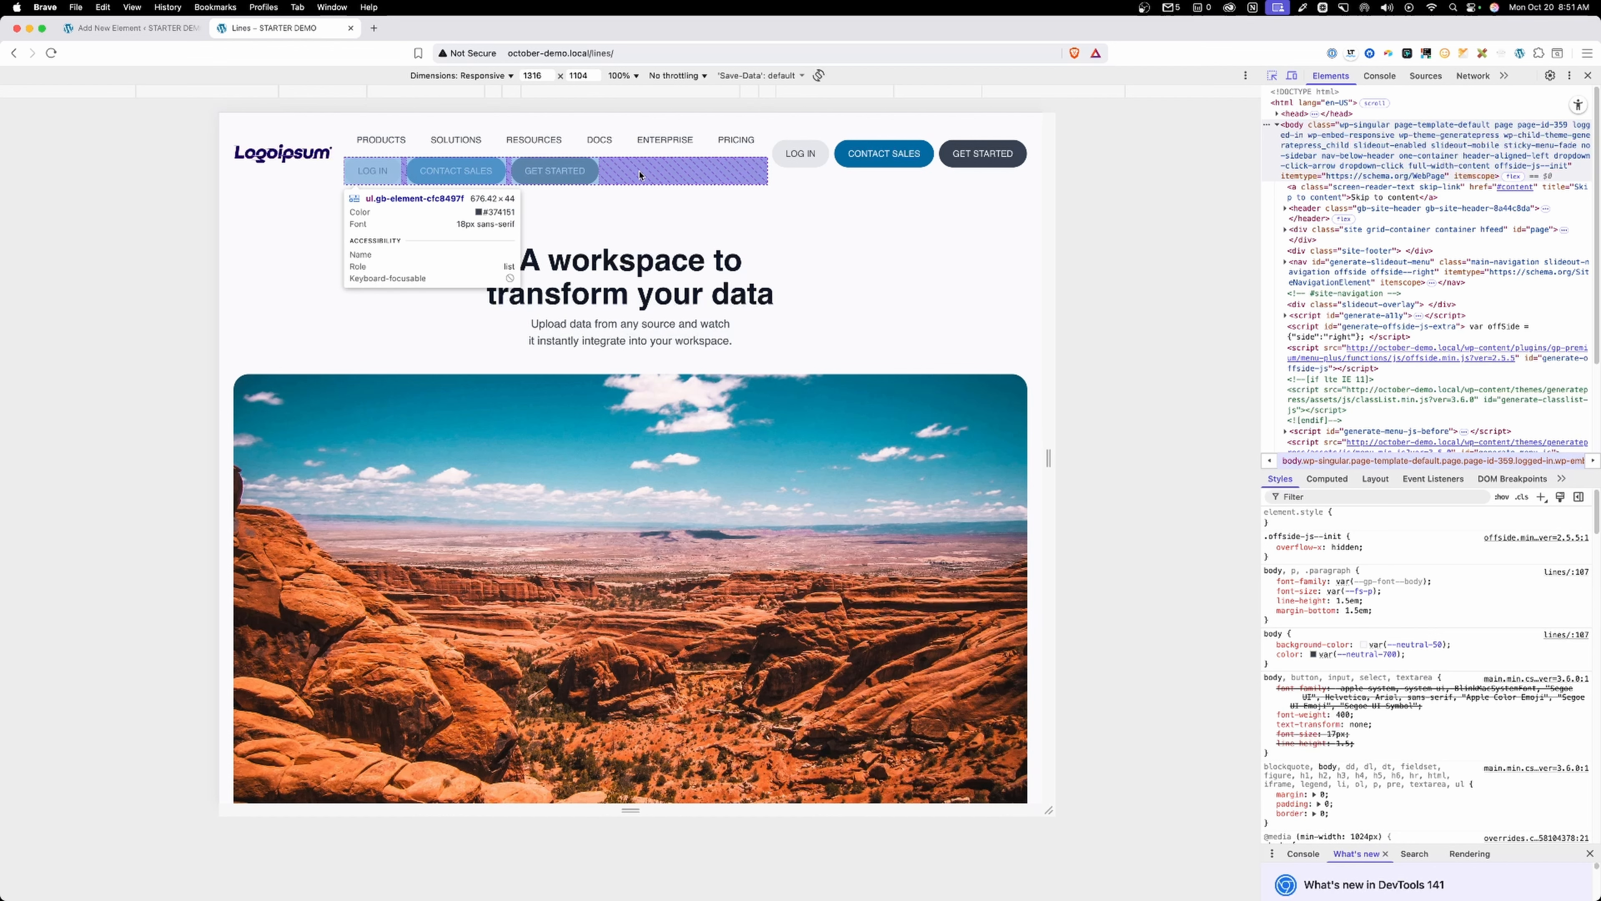
pyautogui.click(640, 176)
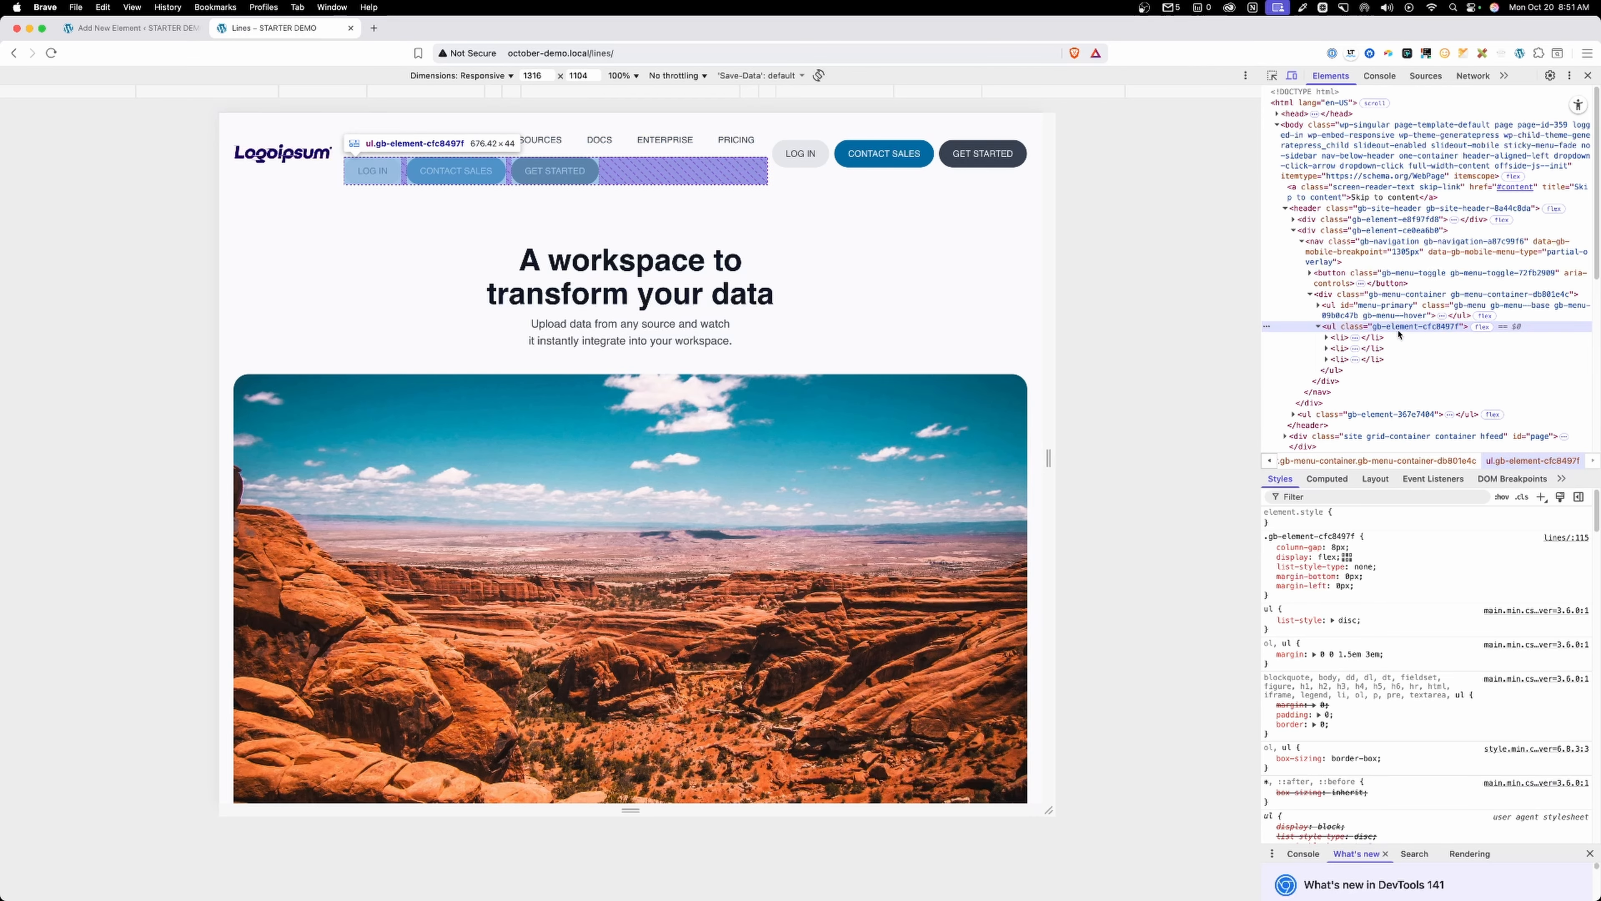
pyautogui.click(1328, 338)
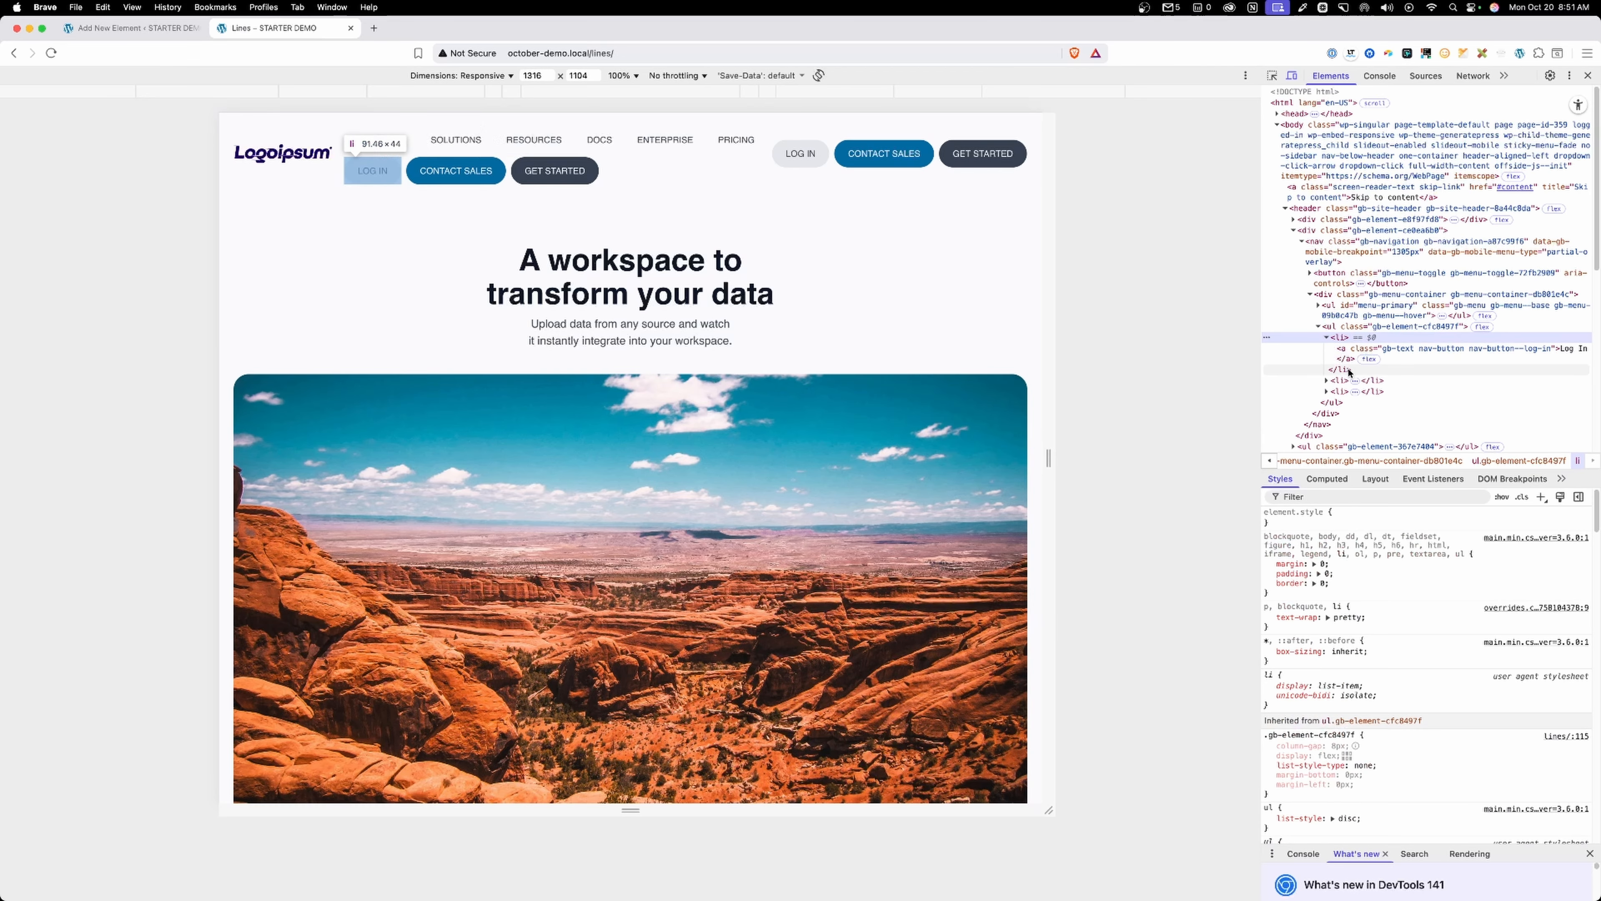
pyautogui.click(1328, 338)
pyautogui.click(1356, 326)
pyautogui.click(1318, 326)
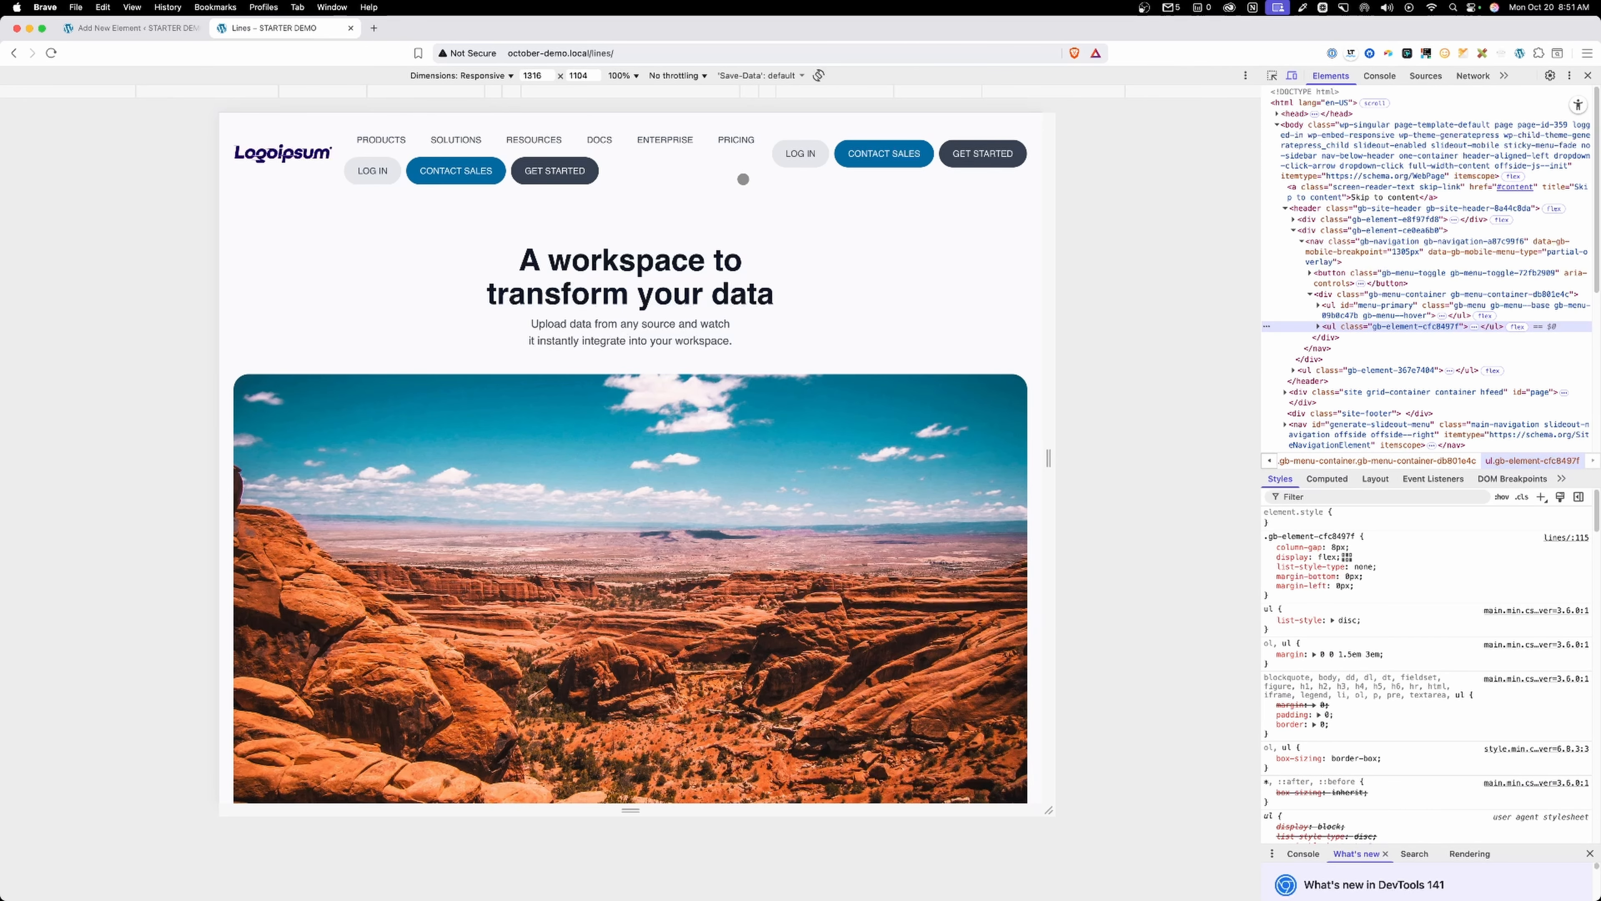
pyautogui.moveTo(1057, 194)
pyautogui.mouseDown()
pyautogui.moveTo(1145, 193)
pyautogui.moveTo(1081, 191)
pyautogui.mouseUp()
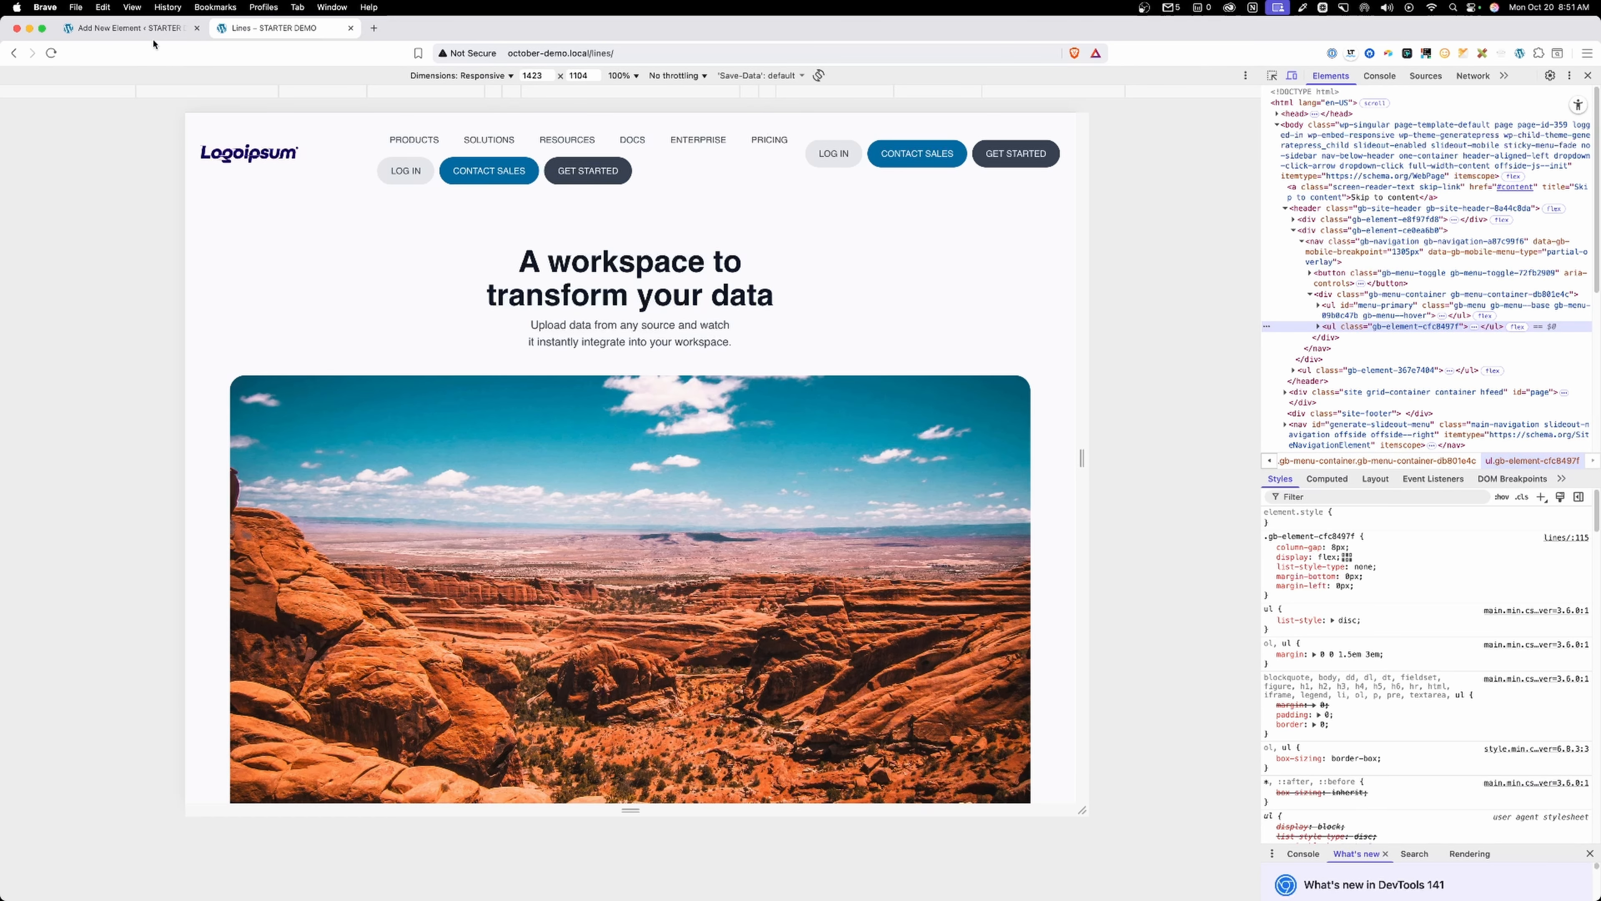
pyautogui.moveTo(1075, 205); pyautogui.dragTo(850, 203)
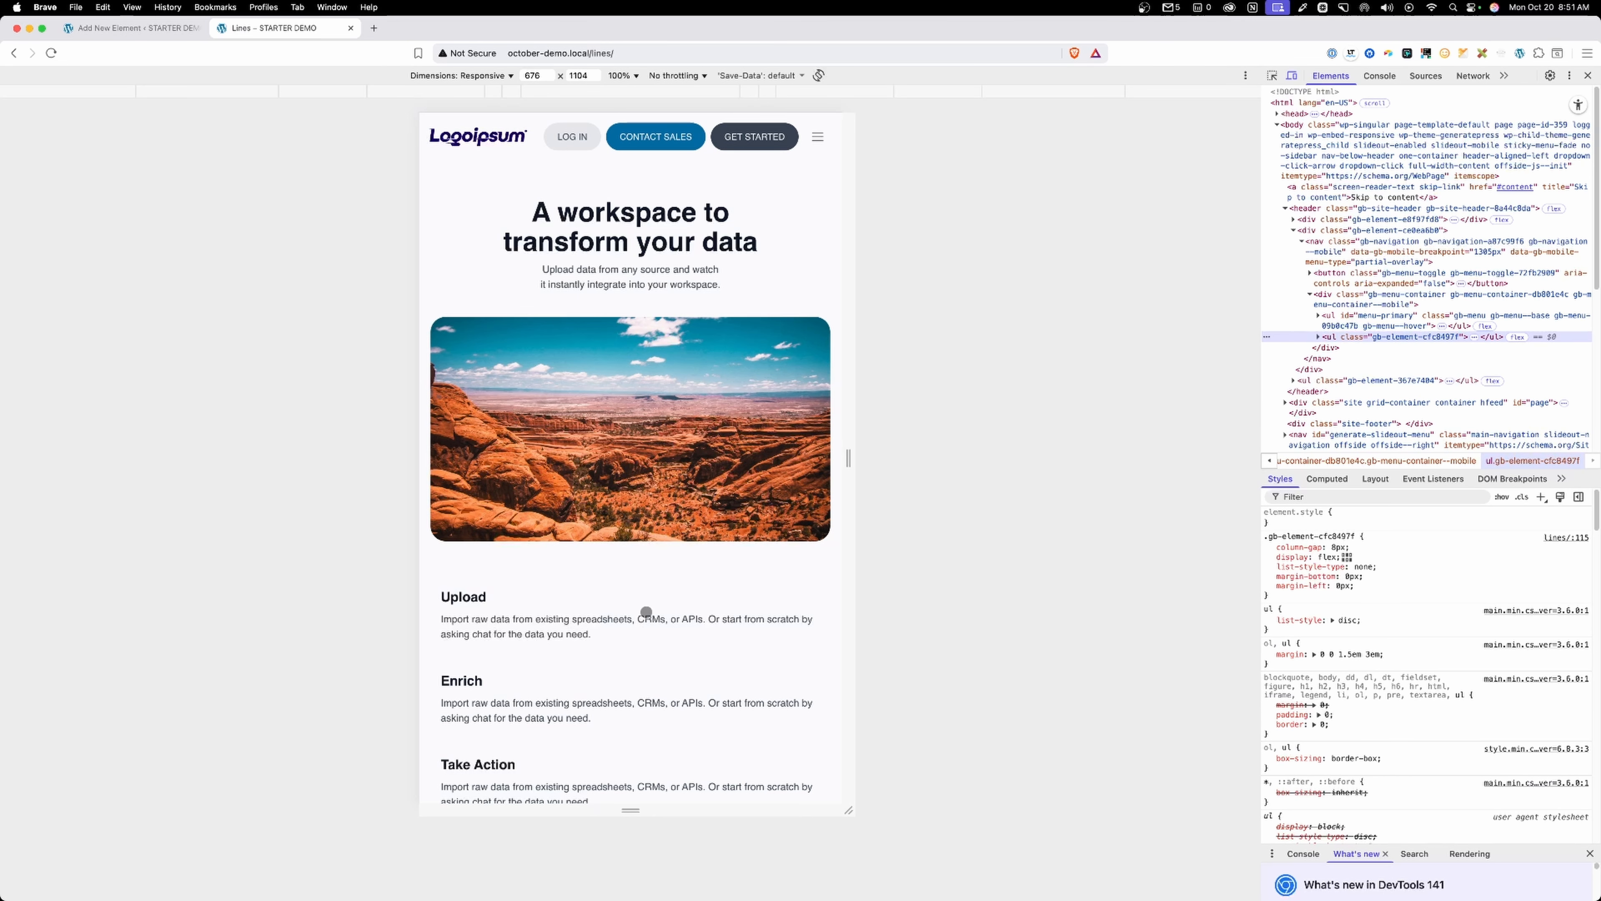
pyautogui.click(164, 33)
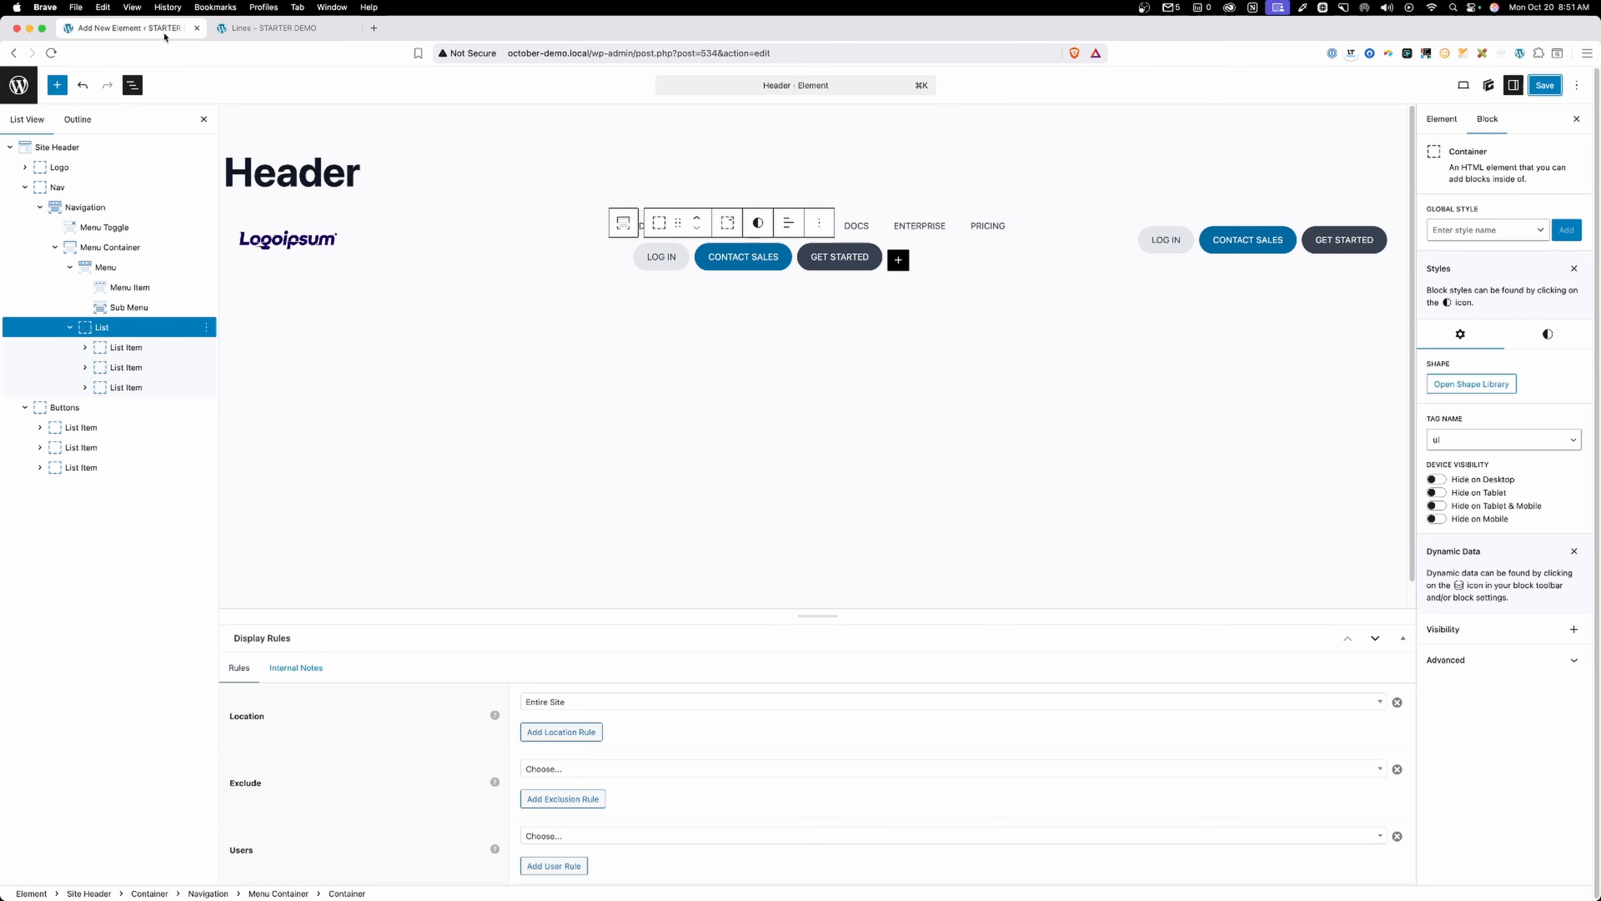
pyautogui.click(149, 348)
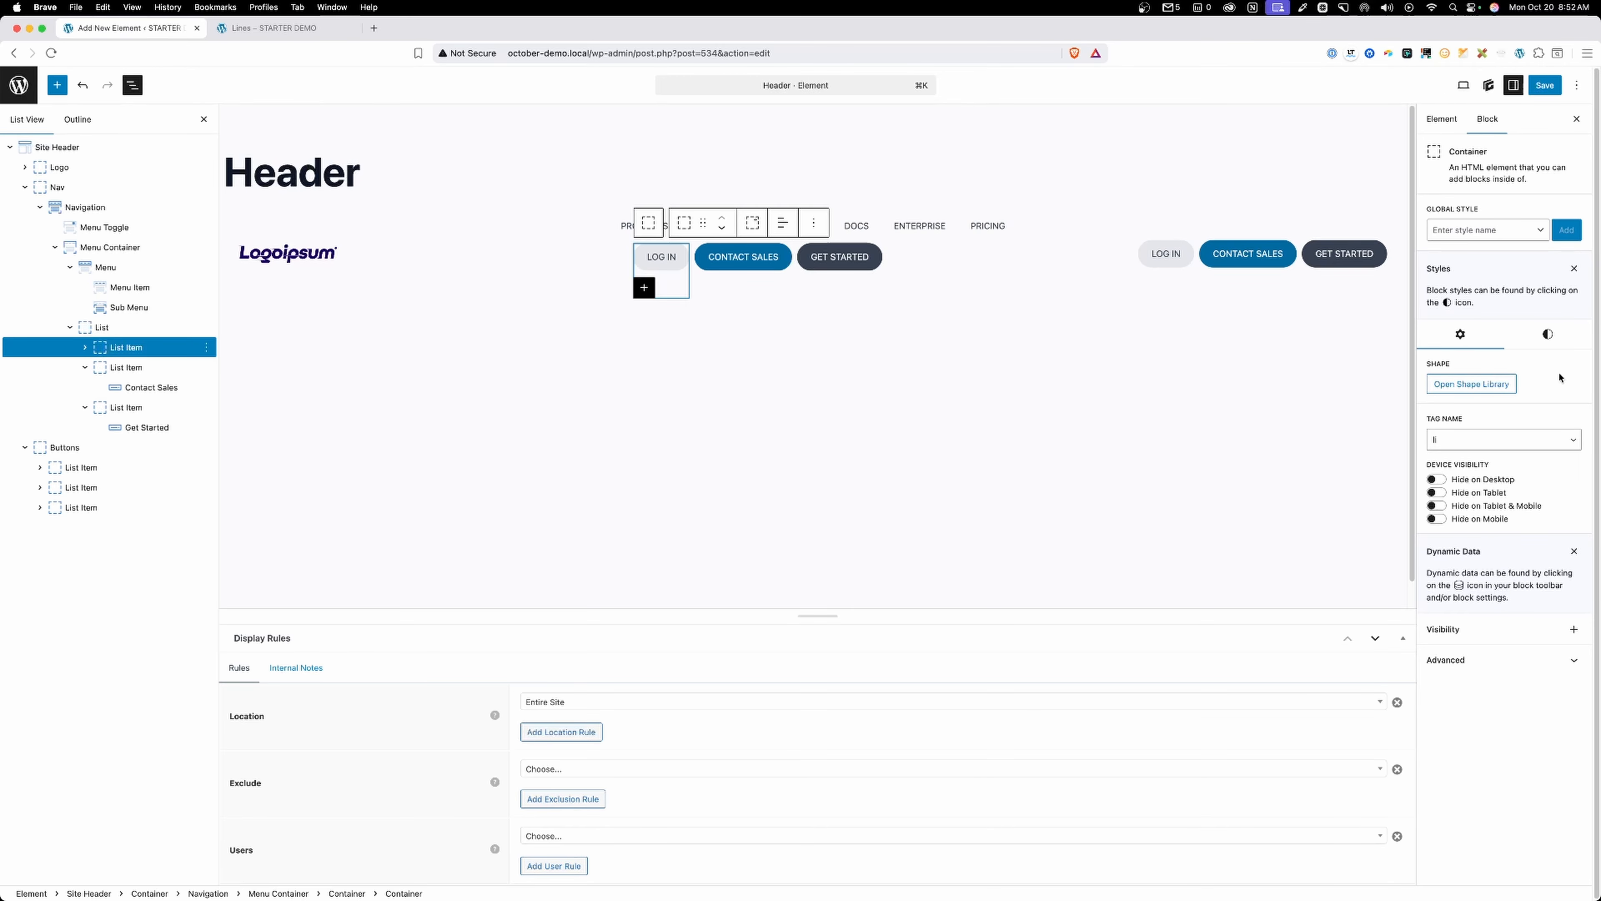
pyautogui.click(1548, 334)
pyautogui.click(1581, 410)
pyautogui.click(1557, 594)
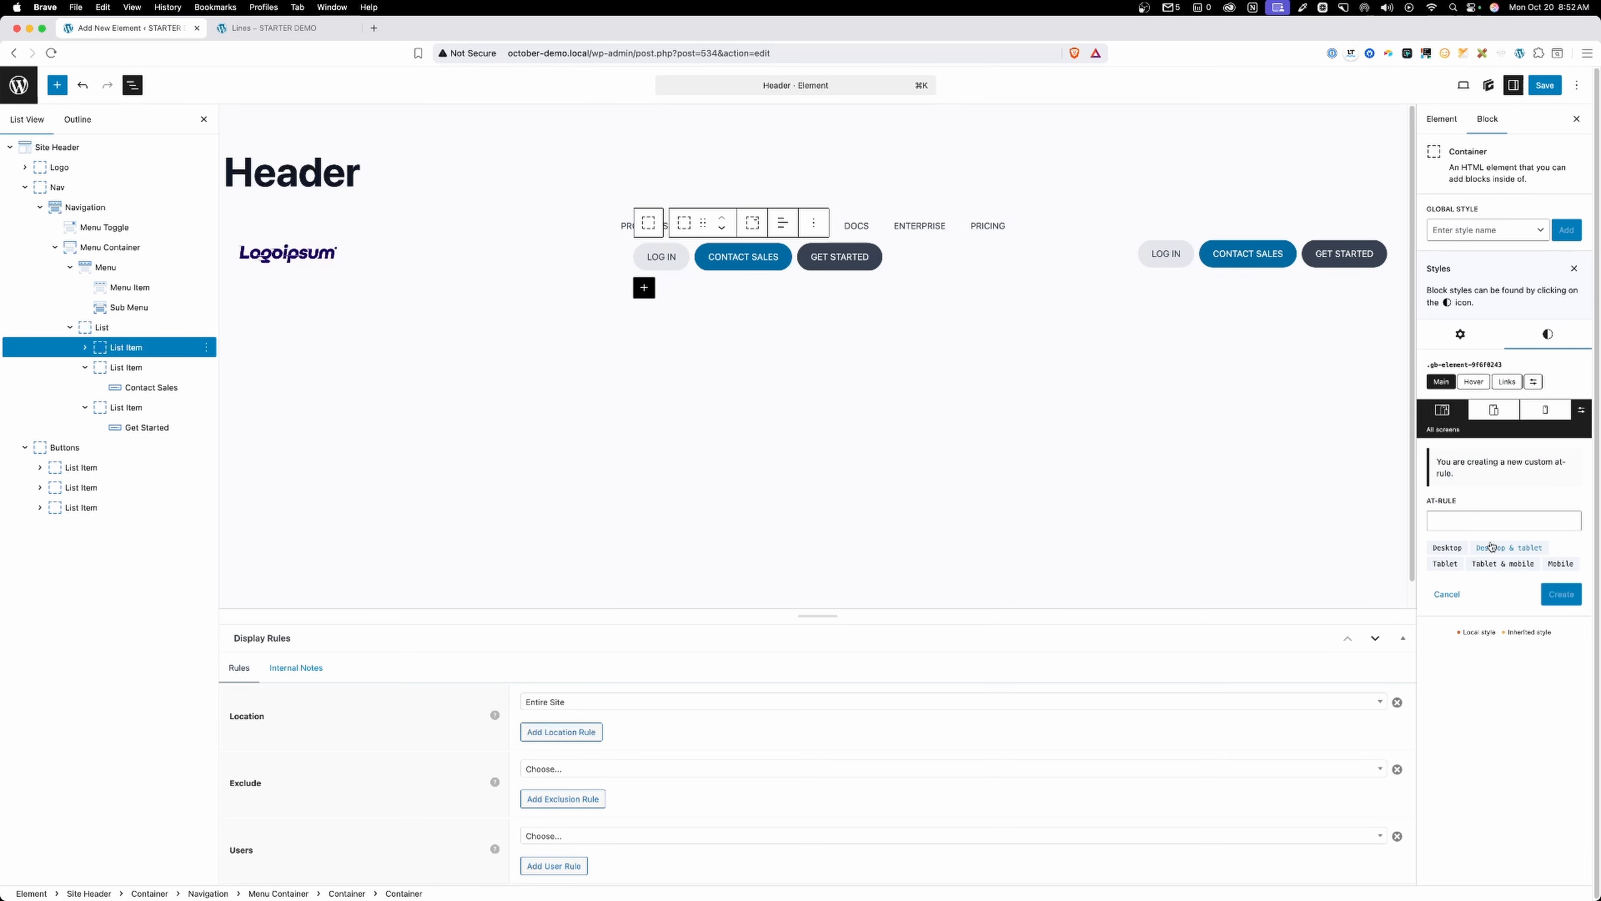
pyautogui.click(1439, 525)
pyautogui.write('@media (min-width:')
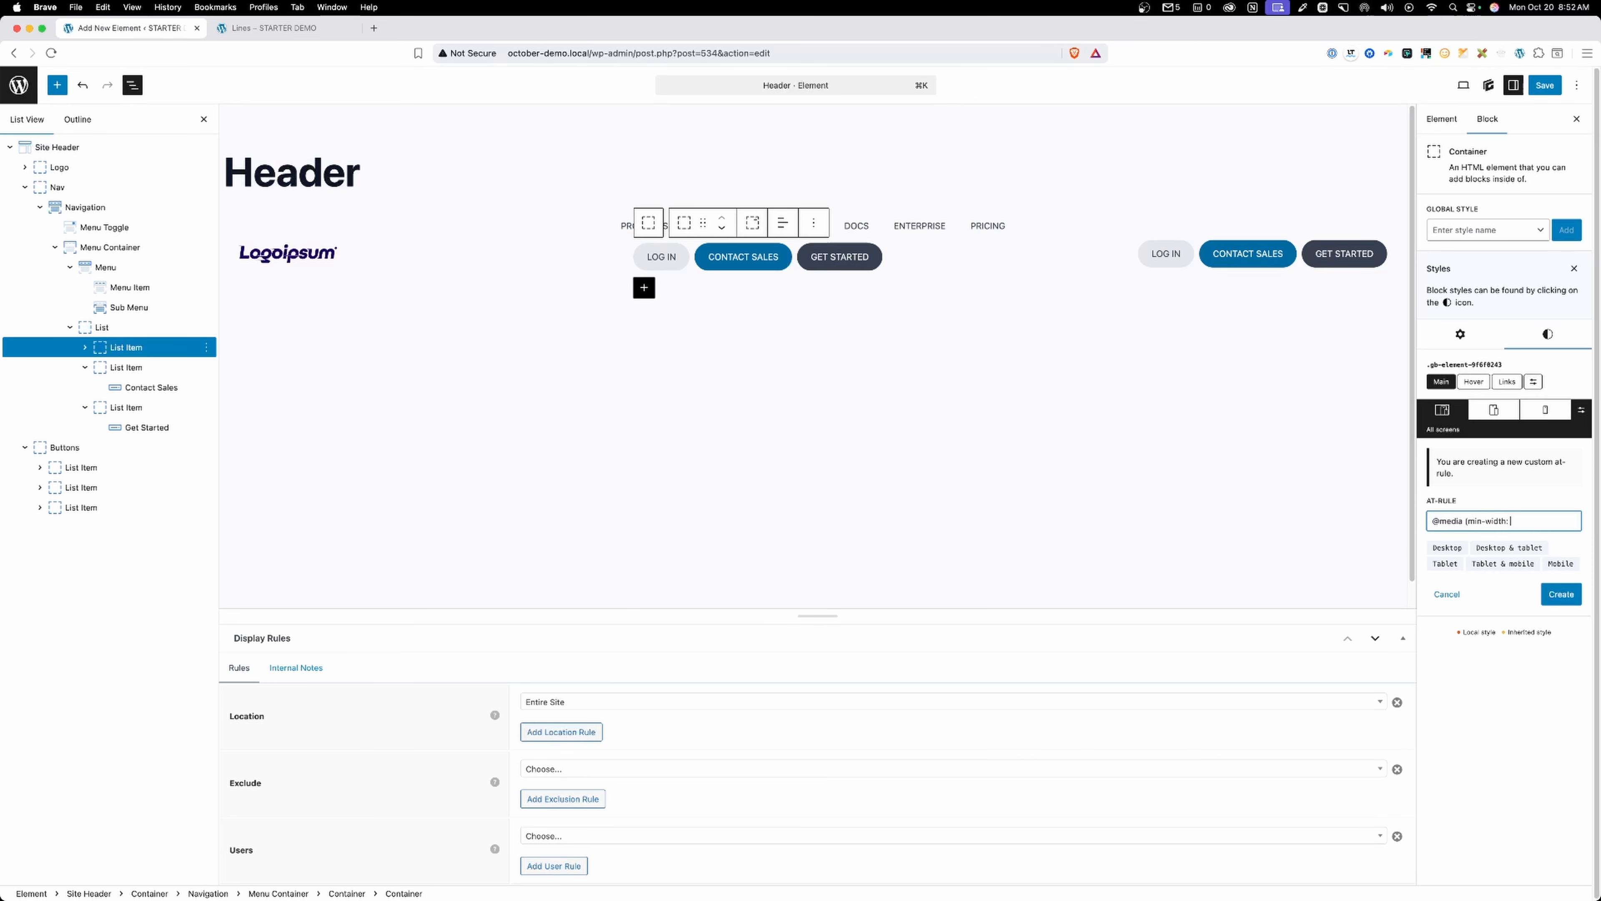
pyautogui.click(274, 28)
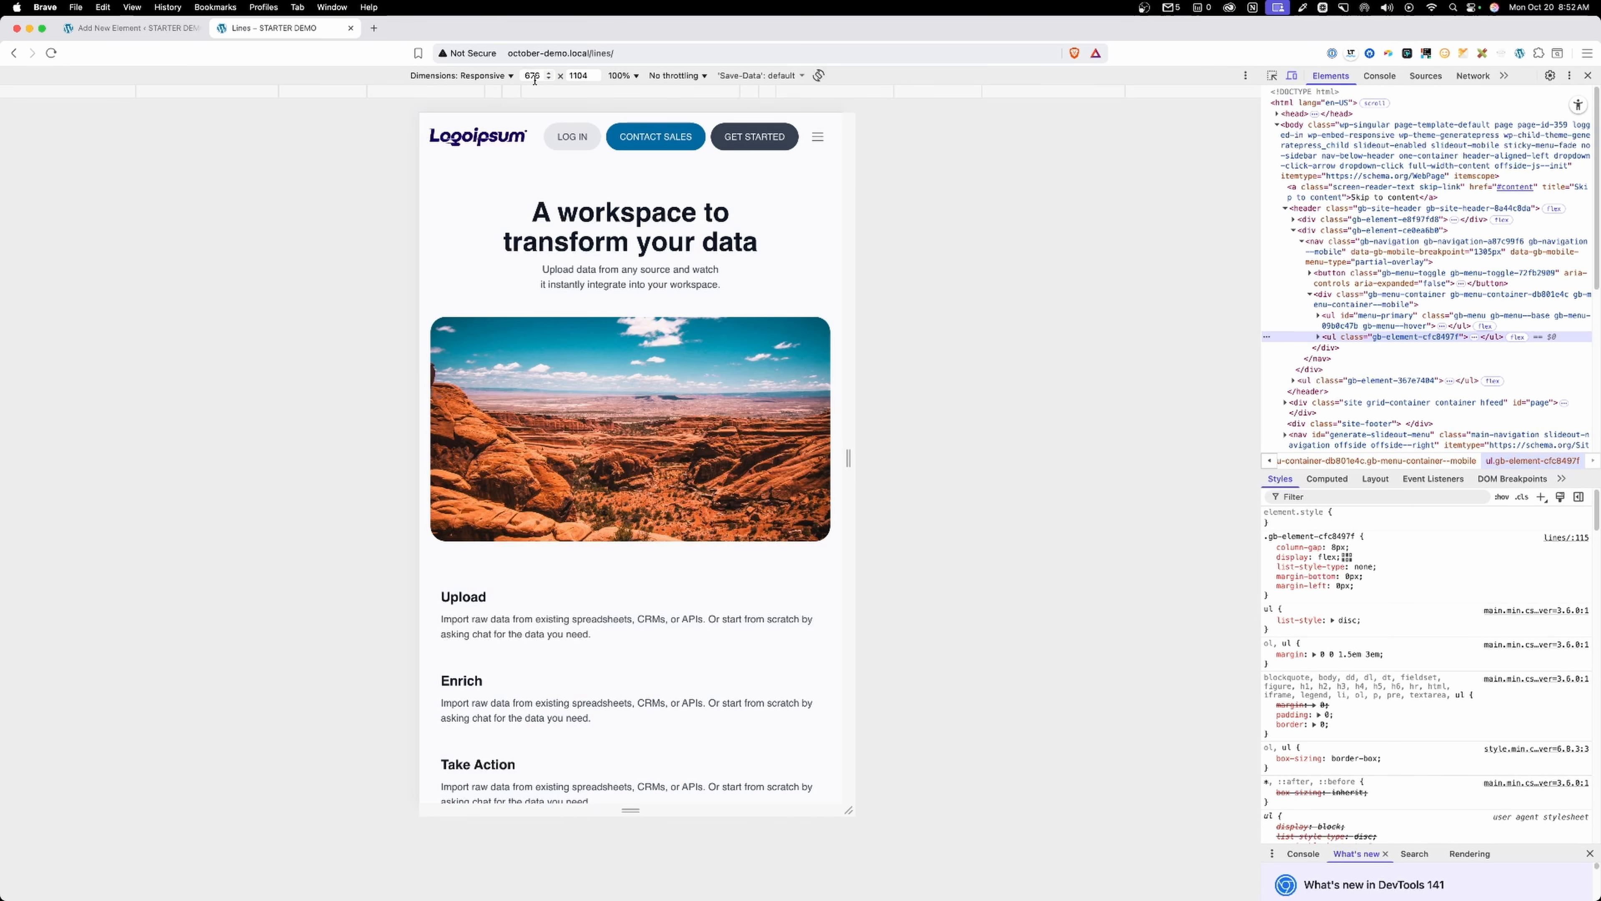
pyautogui.click(135, 31)
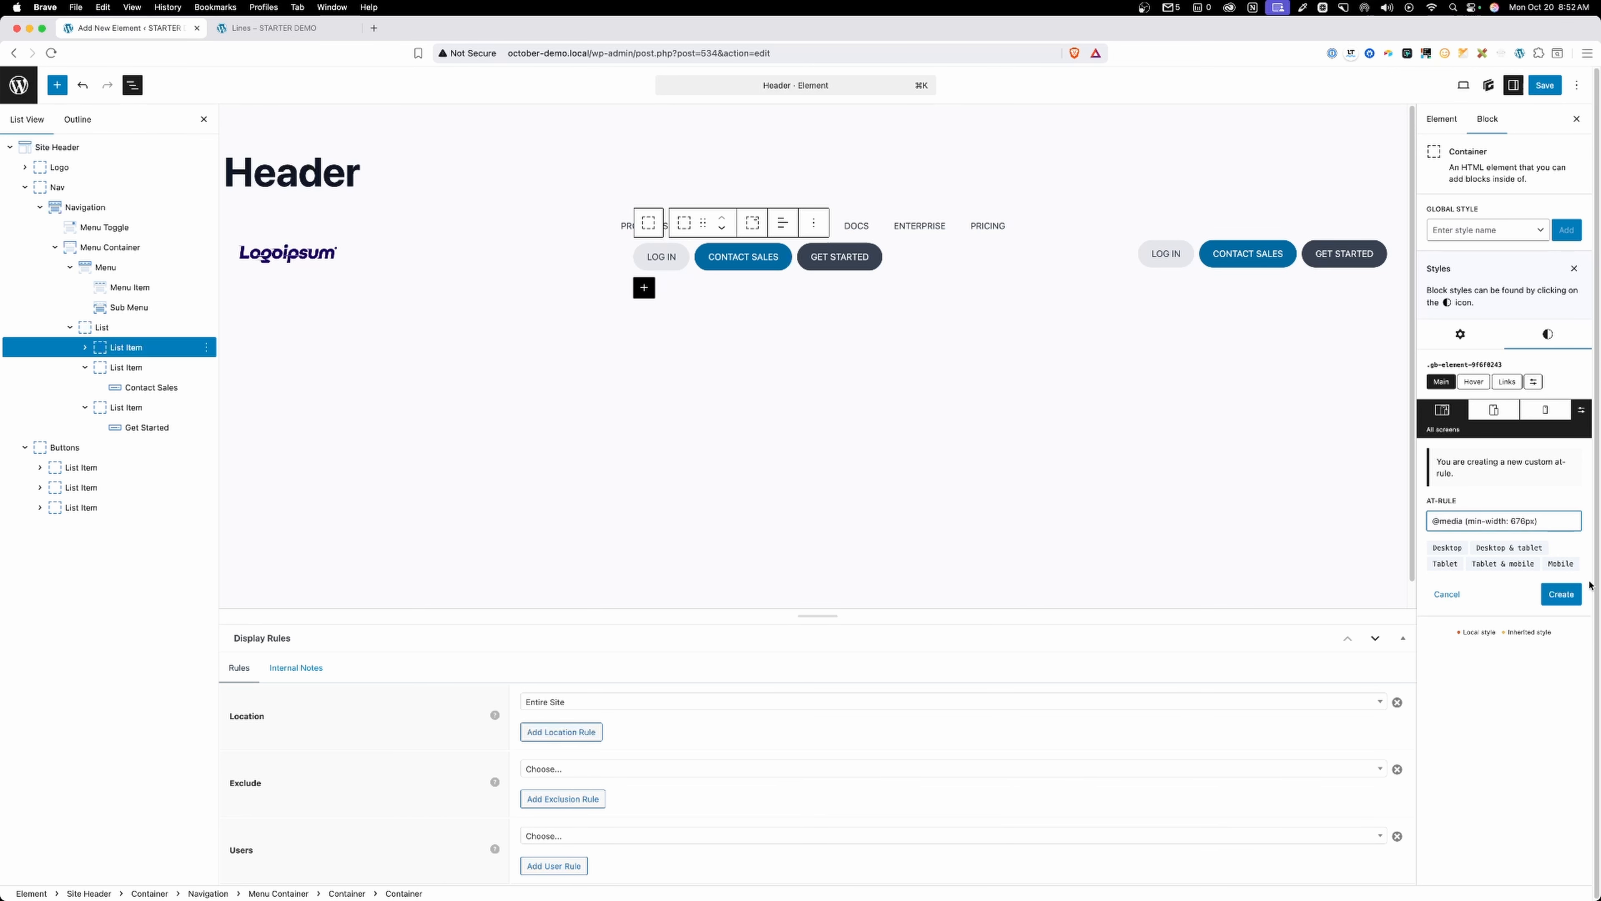
pyautogui.click(1562, 594)
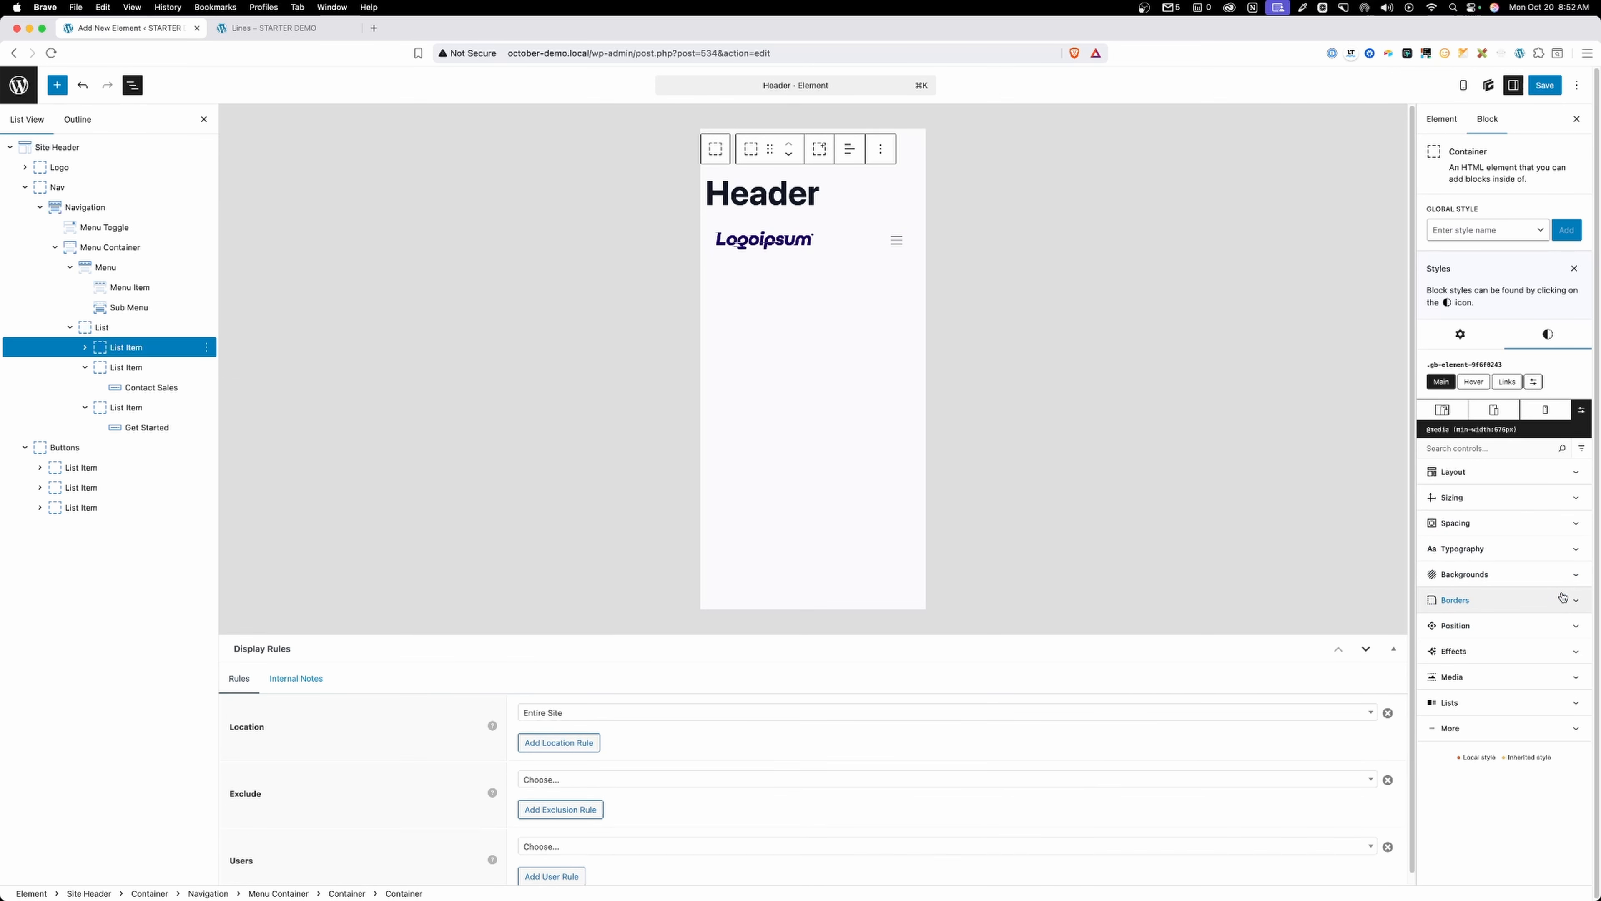
# Set the Log In list item's display to None under the new at-rule and save the element.
pyautogui.click(1477, 480)
pyautogui.click(1464, 516)
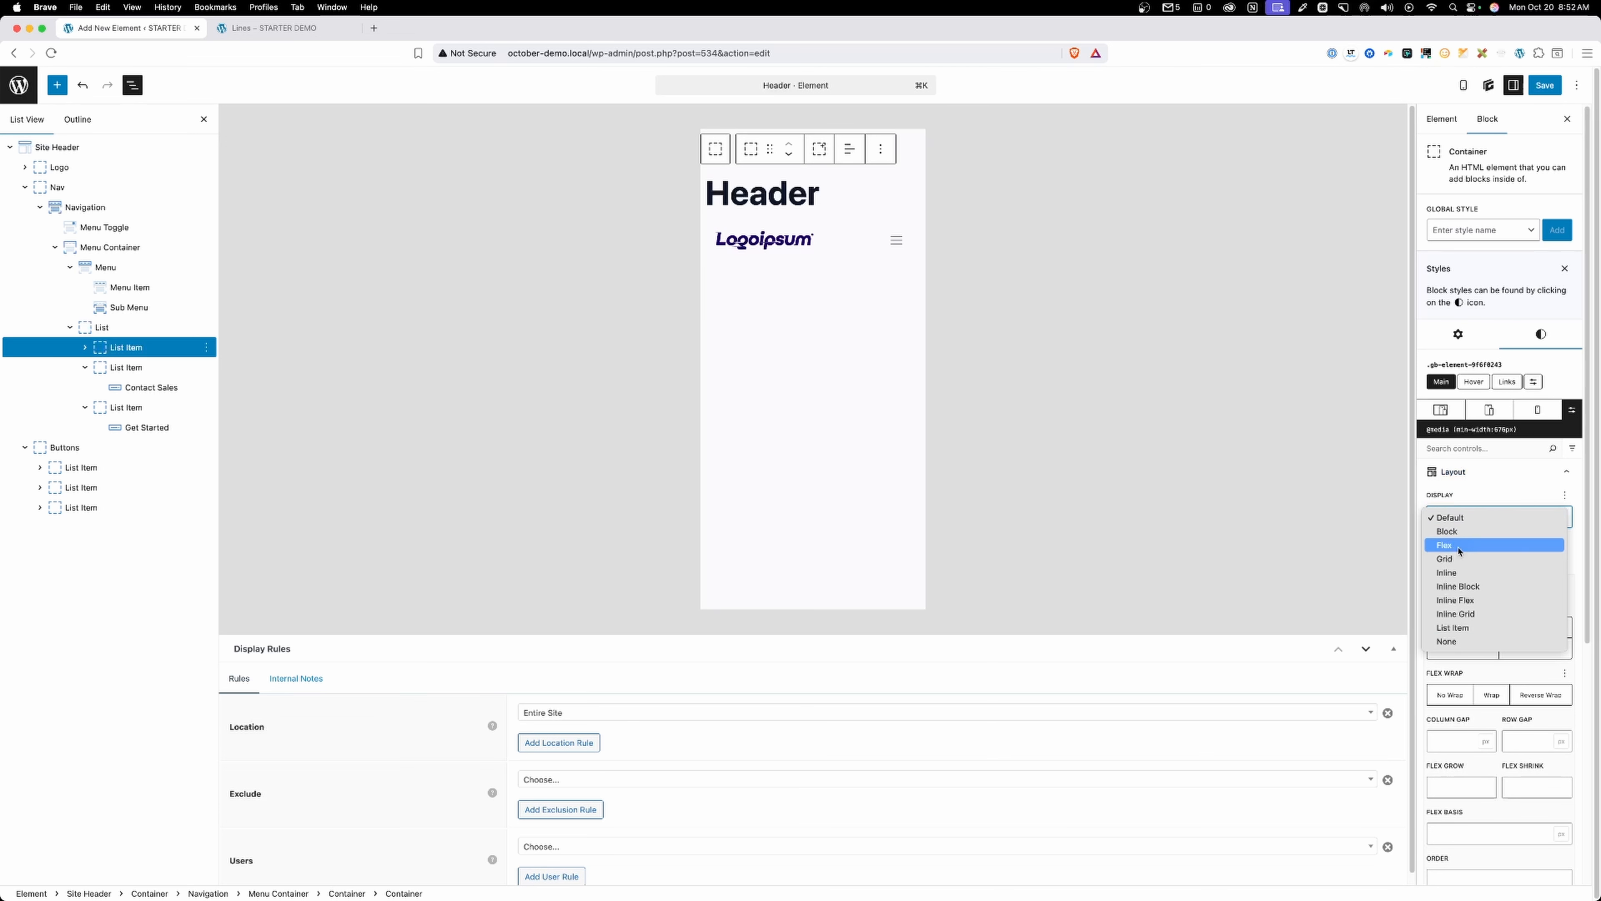
pyautogui.click(1448, 642)
pyautogui.click(1545, 86)
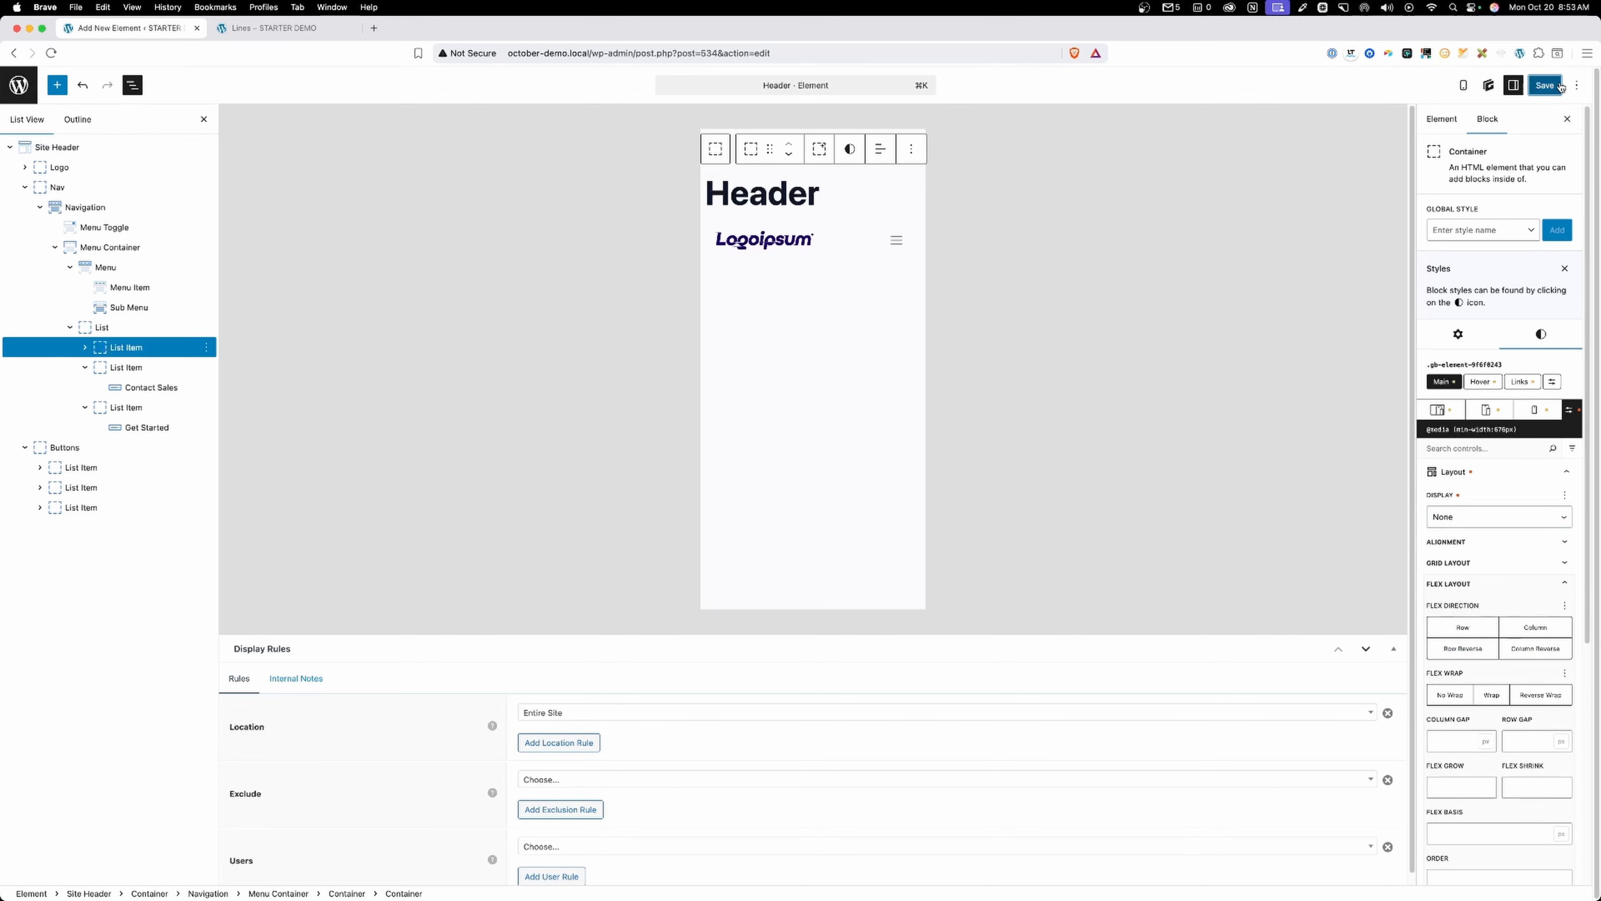
# Reload the Lines page and check the header's buttons at preview widths of about 1613 px and 656 px.
pyautogui.click(287, 28)
pyautogui.click(555, 53)
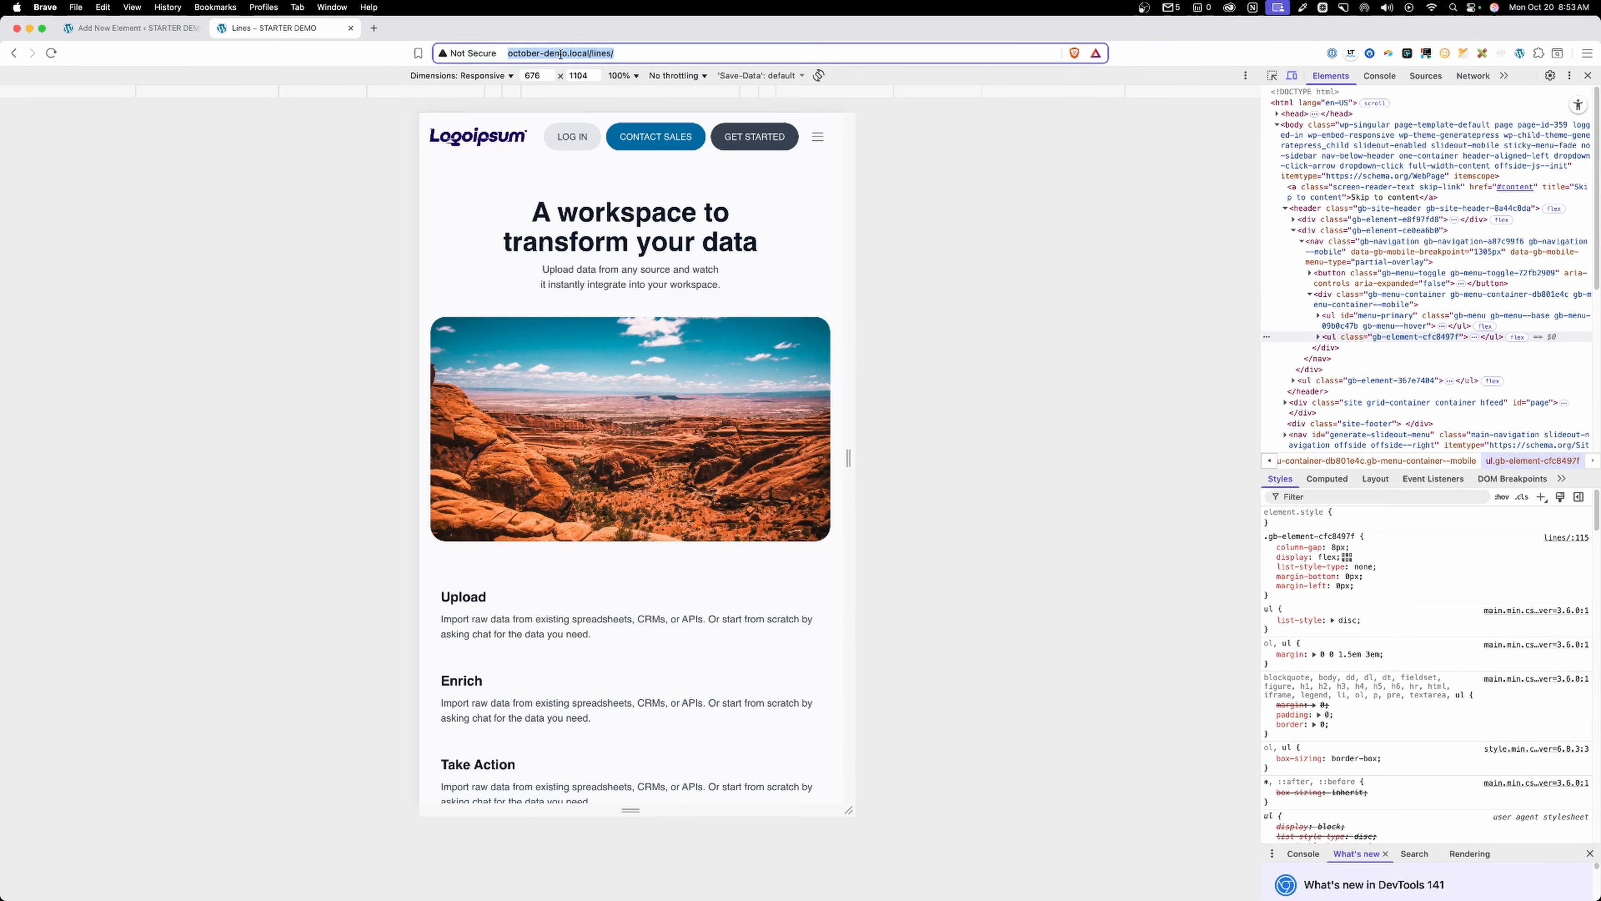
pyautogui.moveTo(853, 158); pyautogui.dragTo(1148, 159)
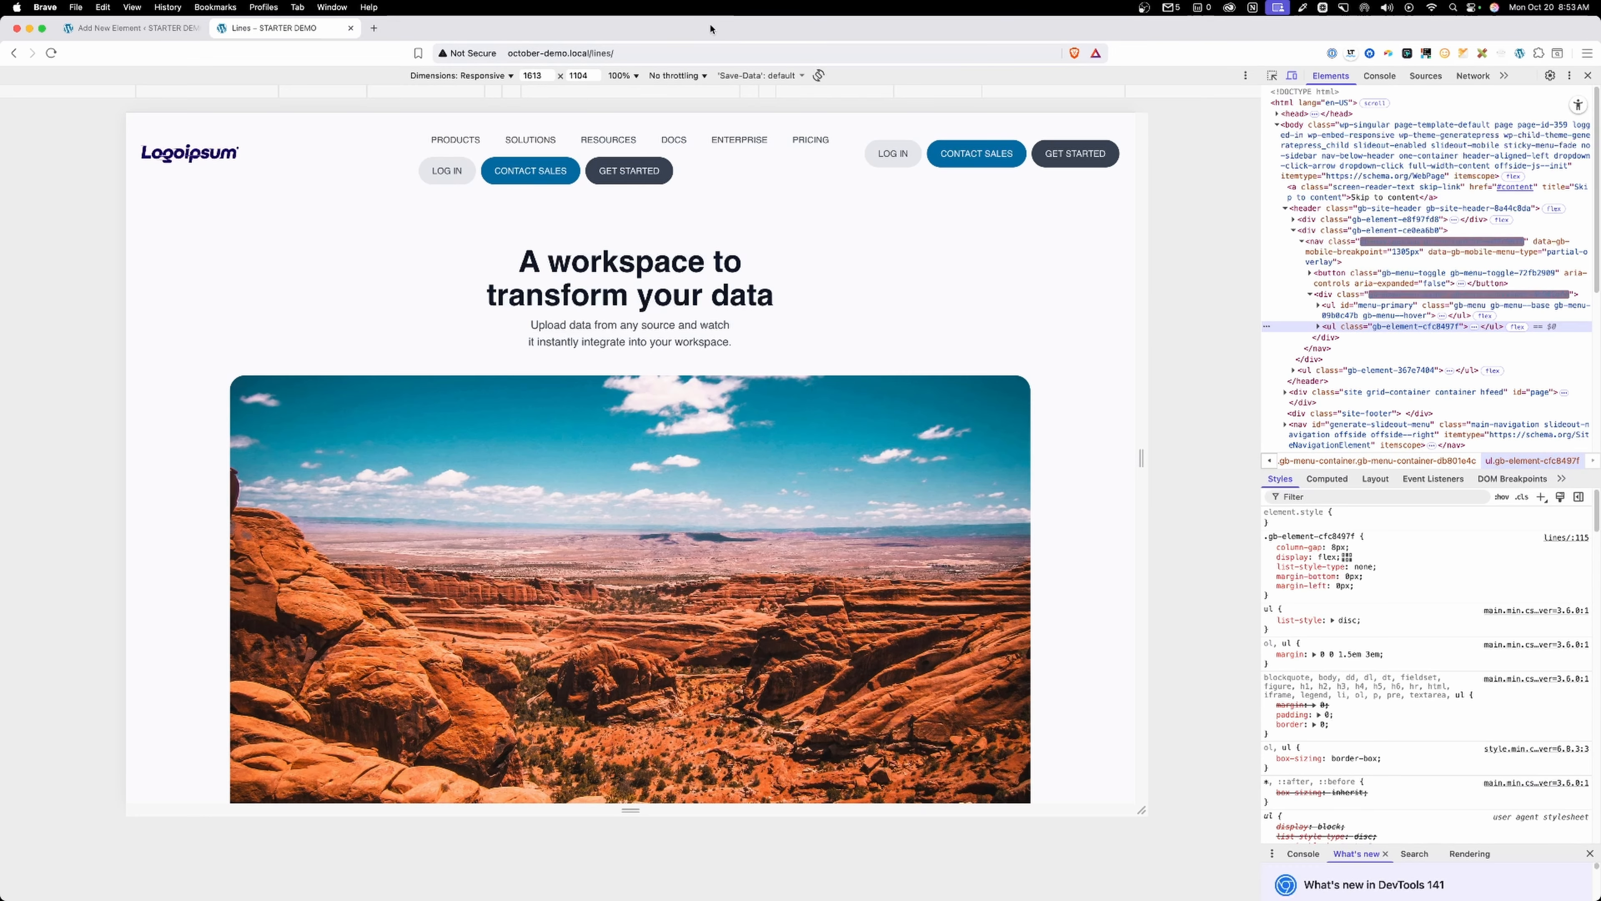
pyautogui.press('Return')
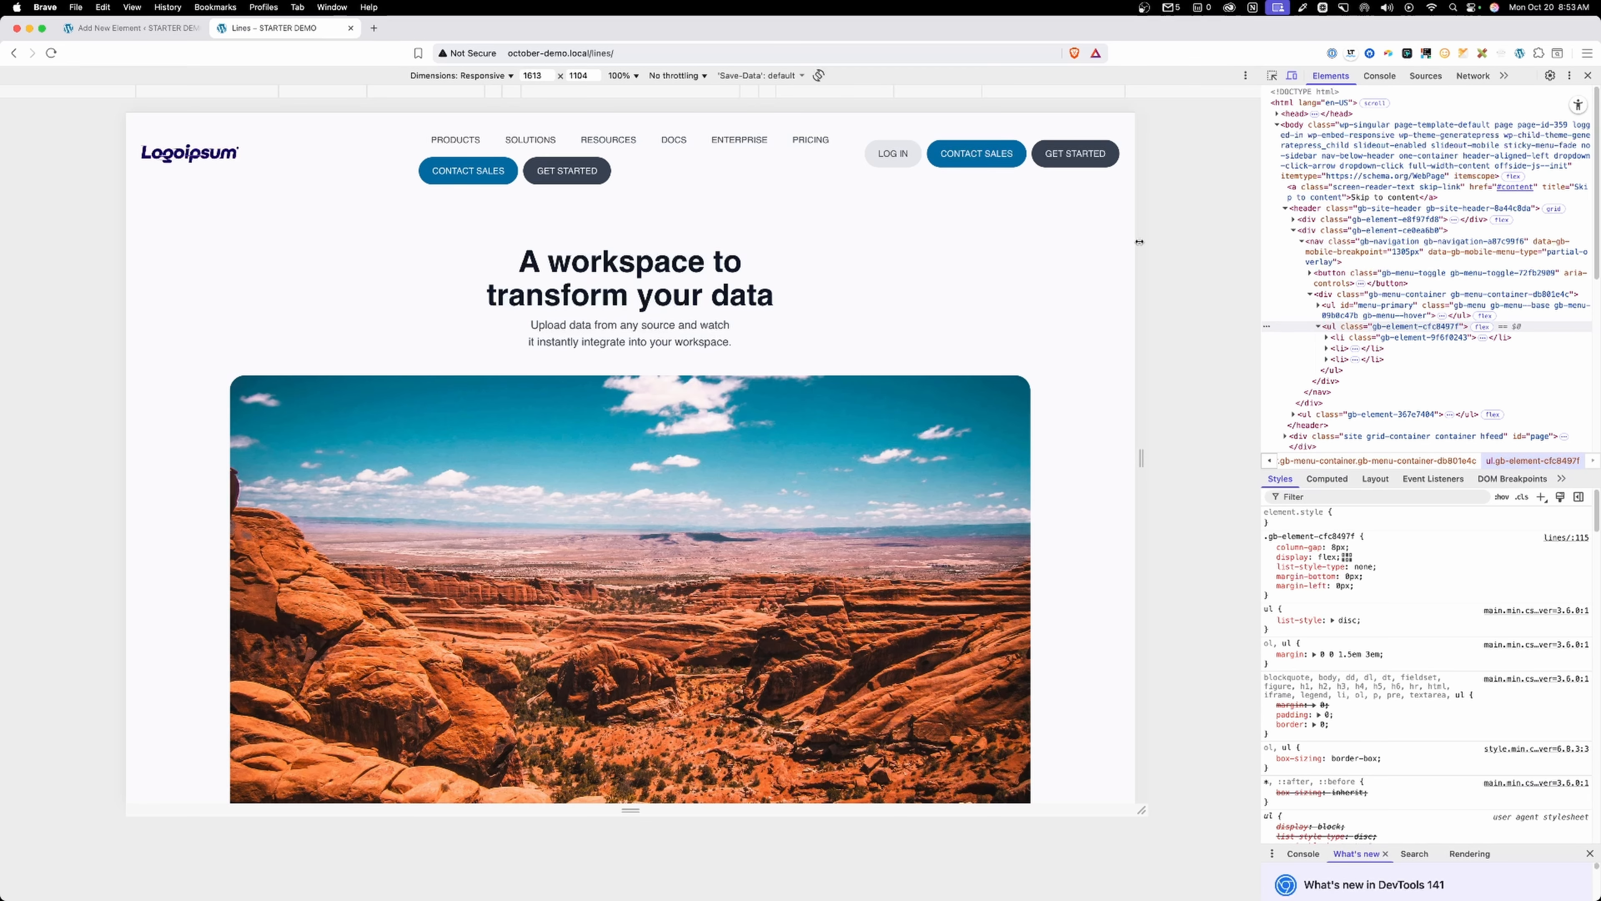
pyautogui.moveTo(1142, 253); pyautogui.dragTo(840, 229)
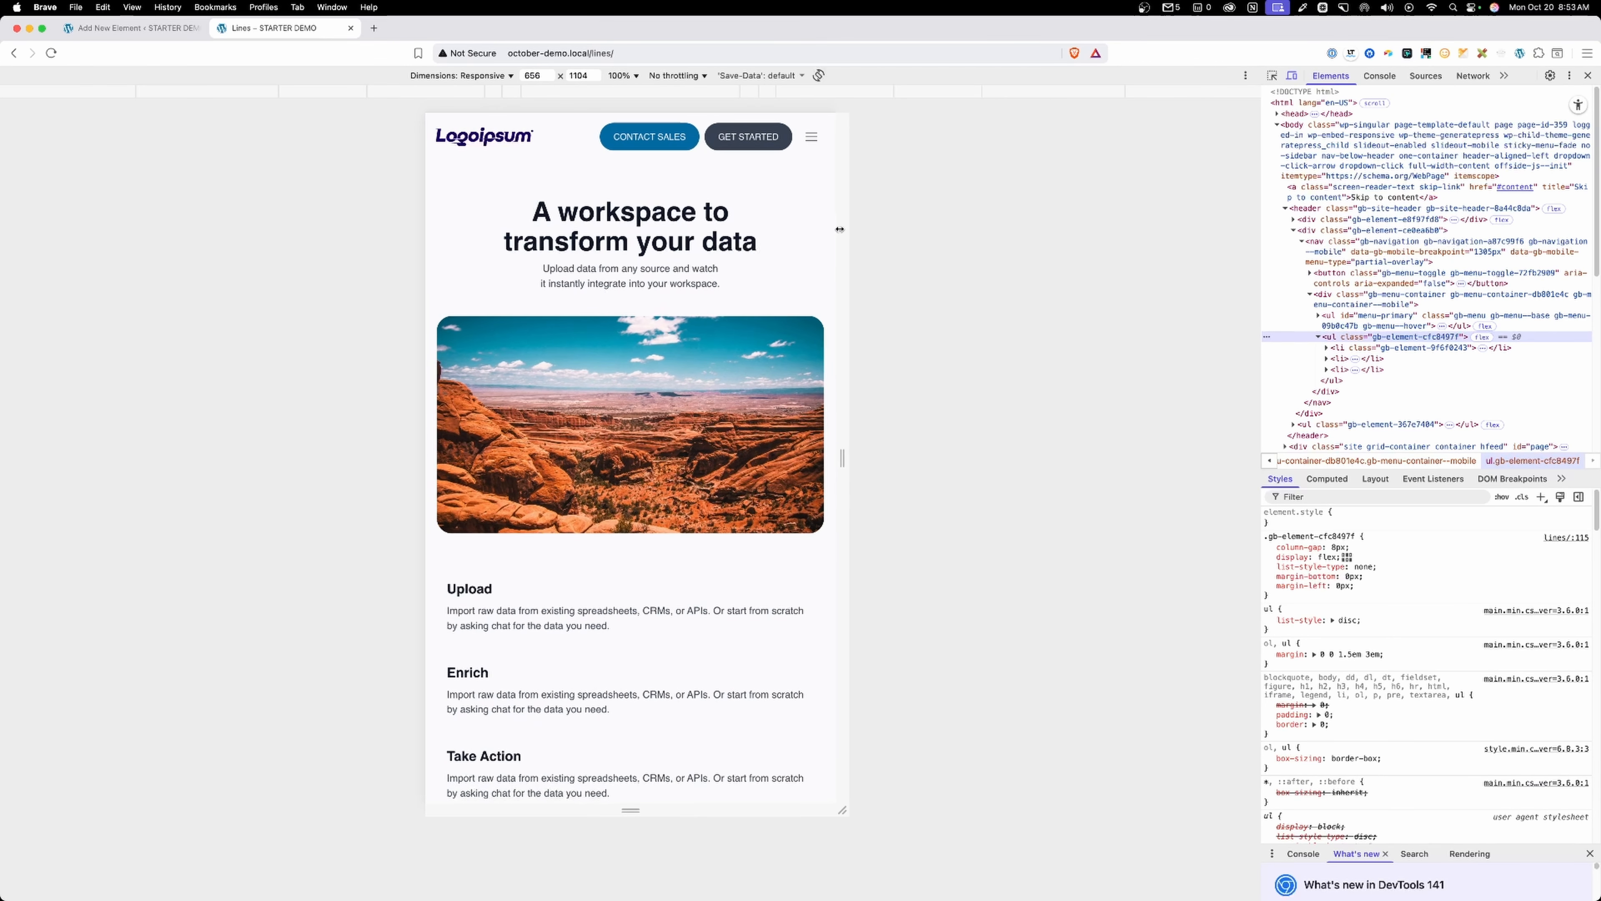
# Open the mobile menu on the Lines page and check its buttons at preview widths of about 756 px and 575 px.
pyautogui.click(810, 136)
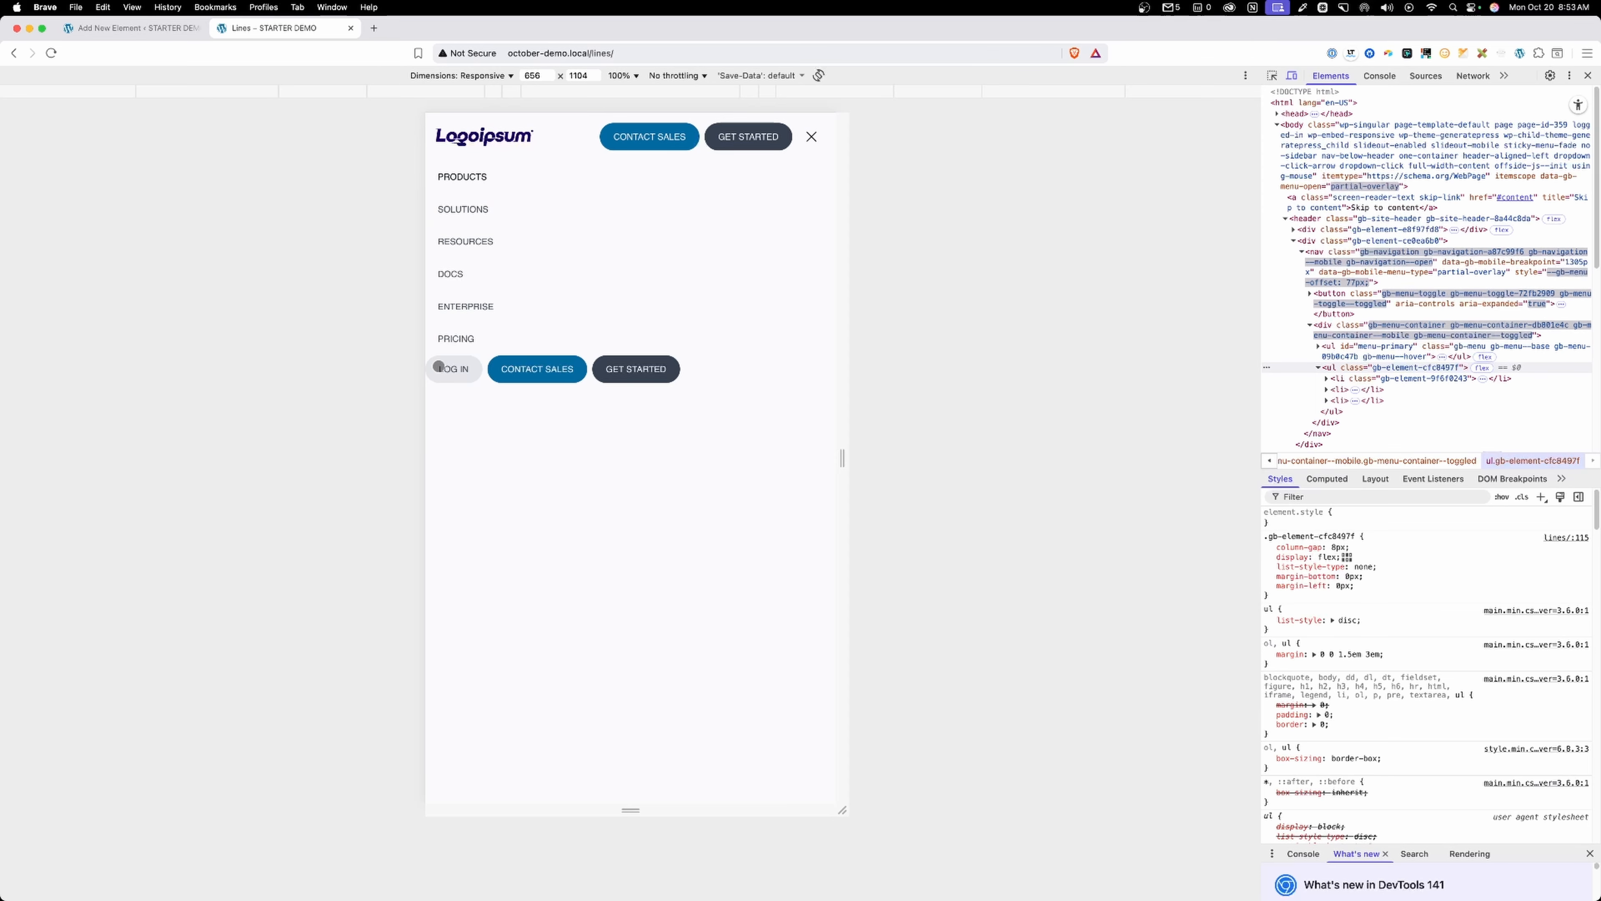
pyautogui.moveTo(844, 296)
pyautogui.mouseDown()
pyautogui.moveTo(886, 297)
pyautogui.moveTo(836, 296)
pyautogui.moveTo(869, 297)
pyautogui.mouseUp()
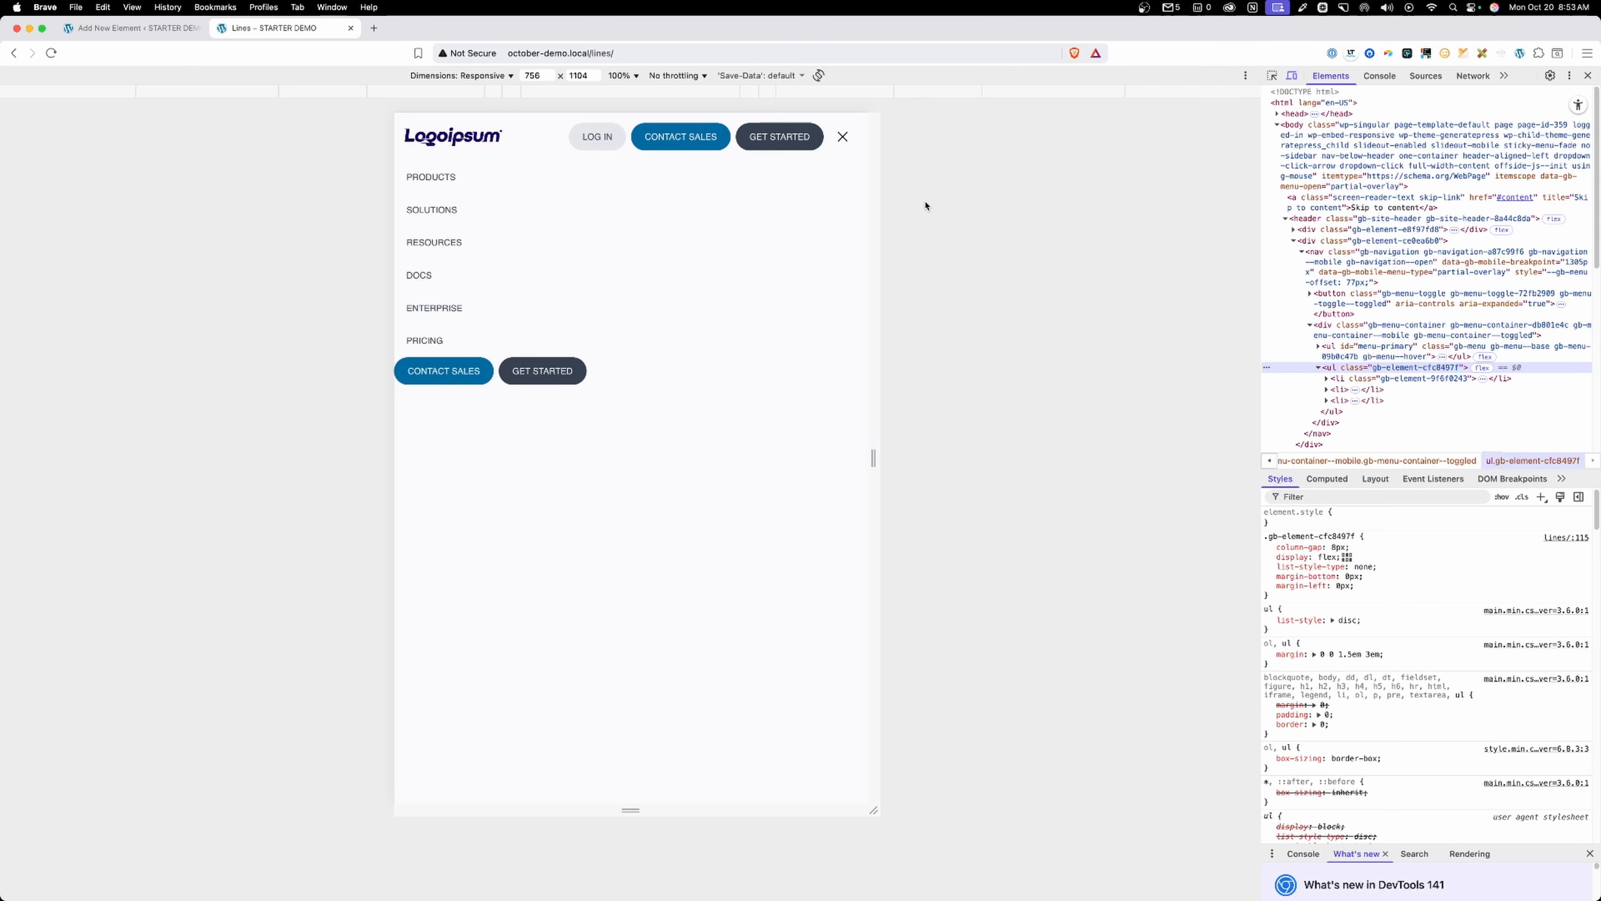
pyautogui.moveTo(875, 185); pyautogui.dragTo(818, 182)
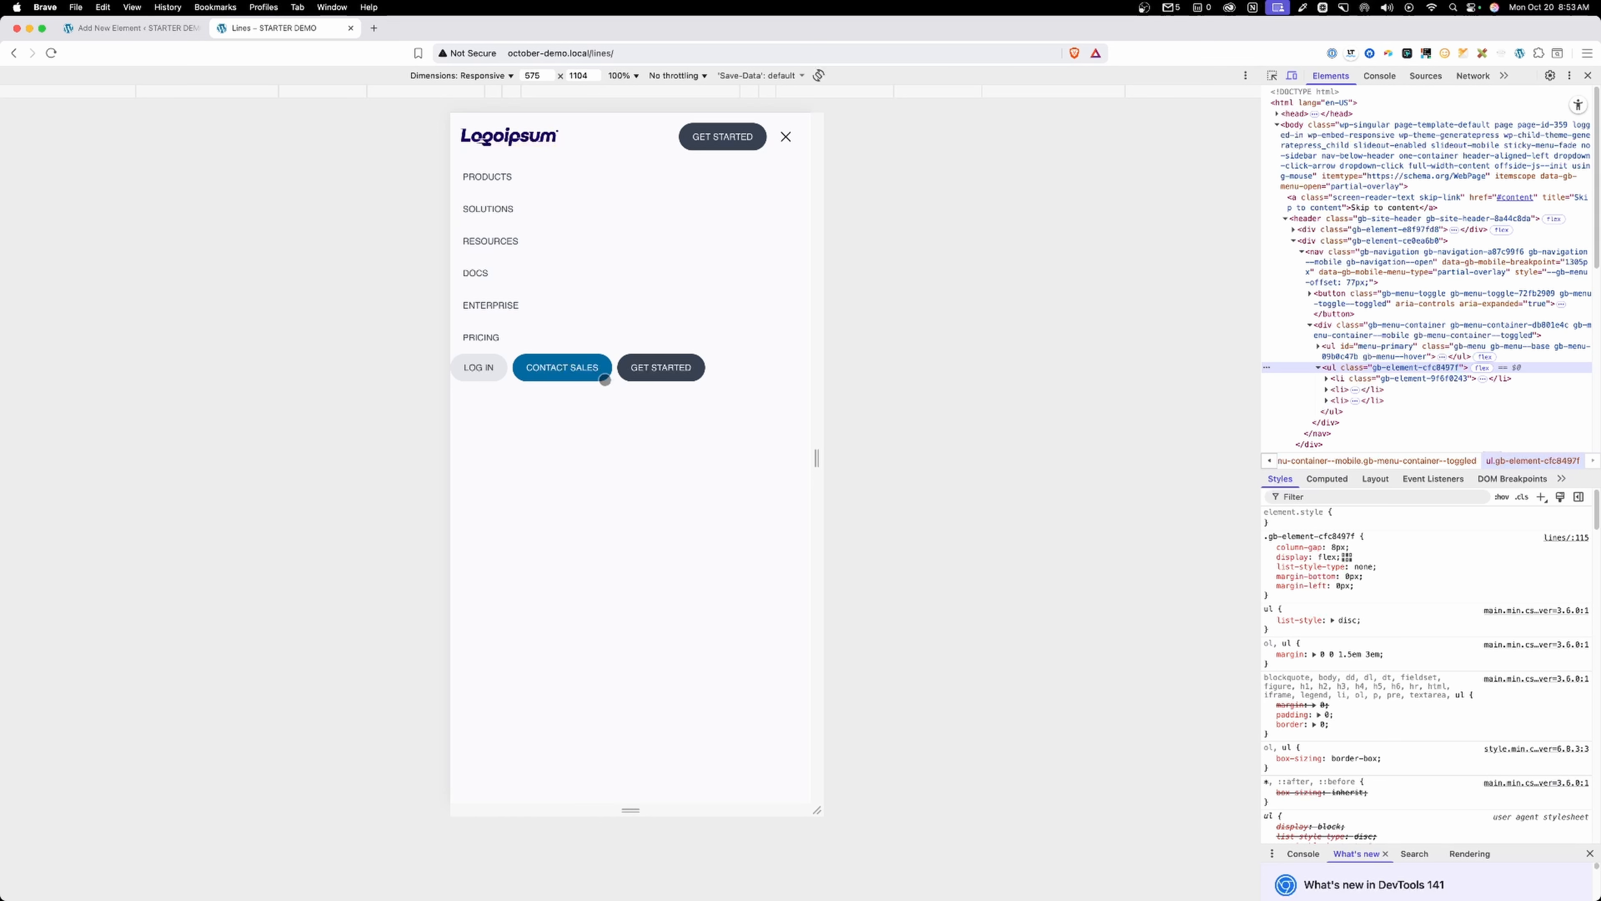
pyautogui.click(101, 28)
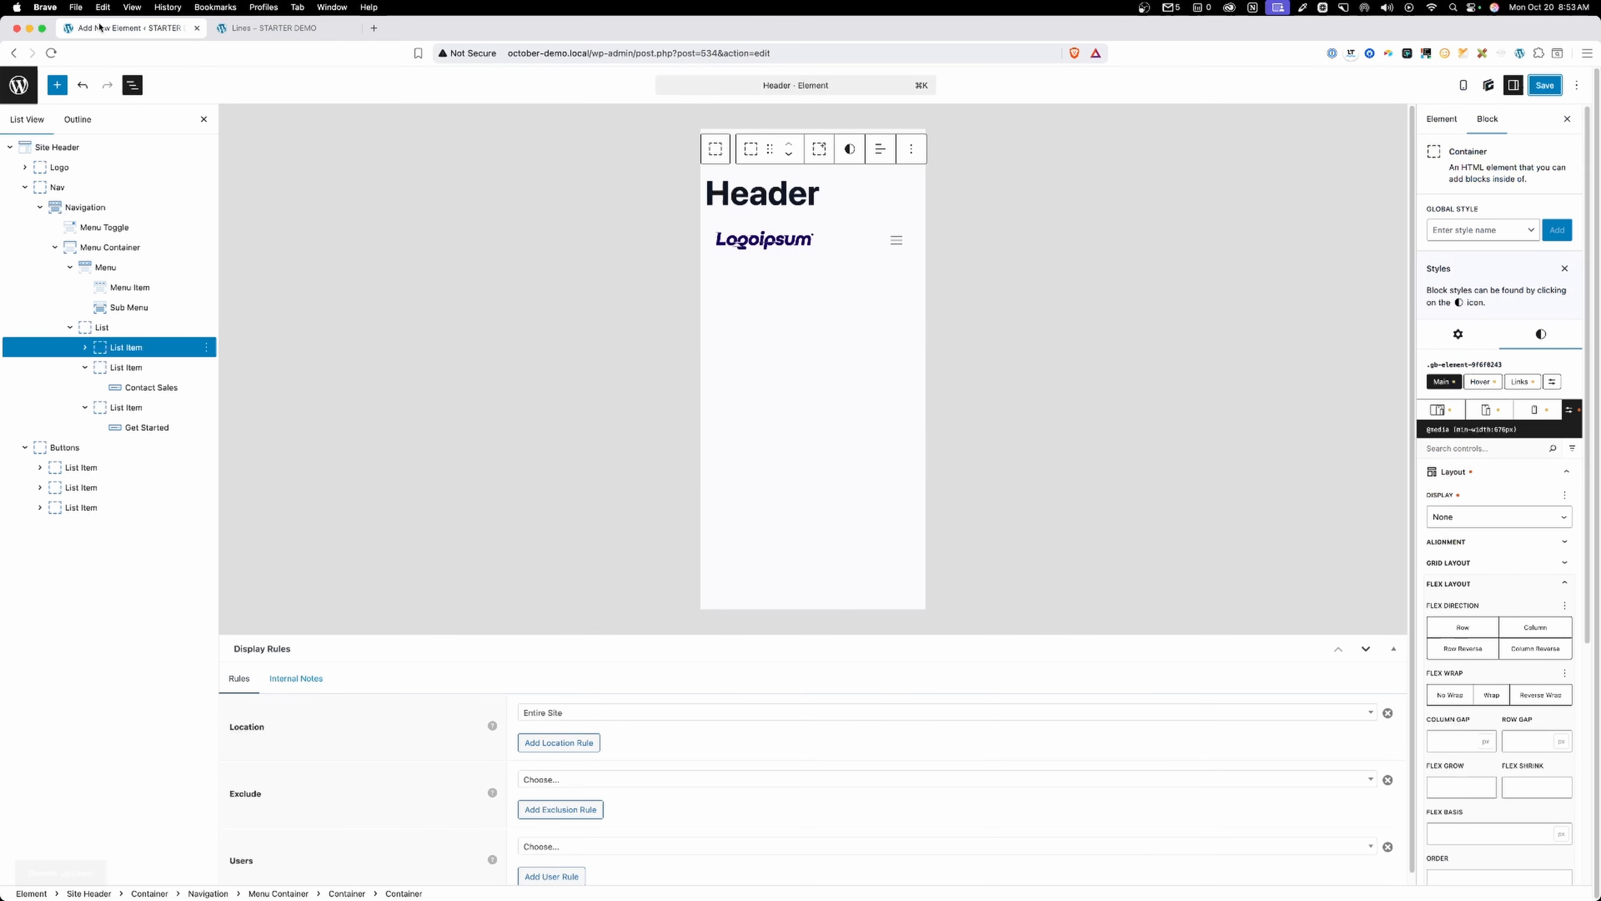
pyautogui.click(1451, 339)
pyautogui.click(1455, 415)
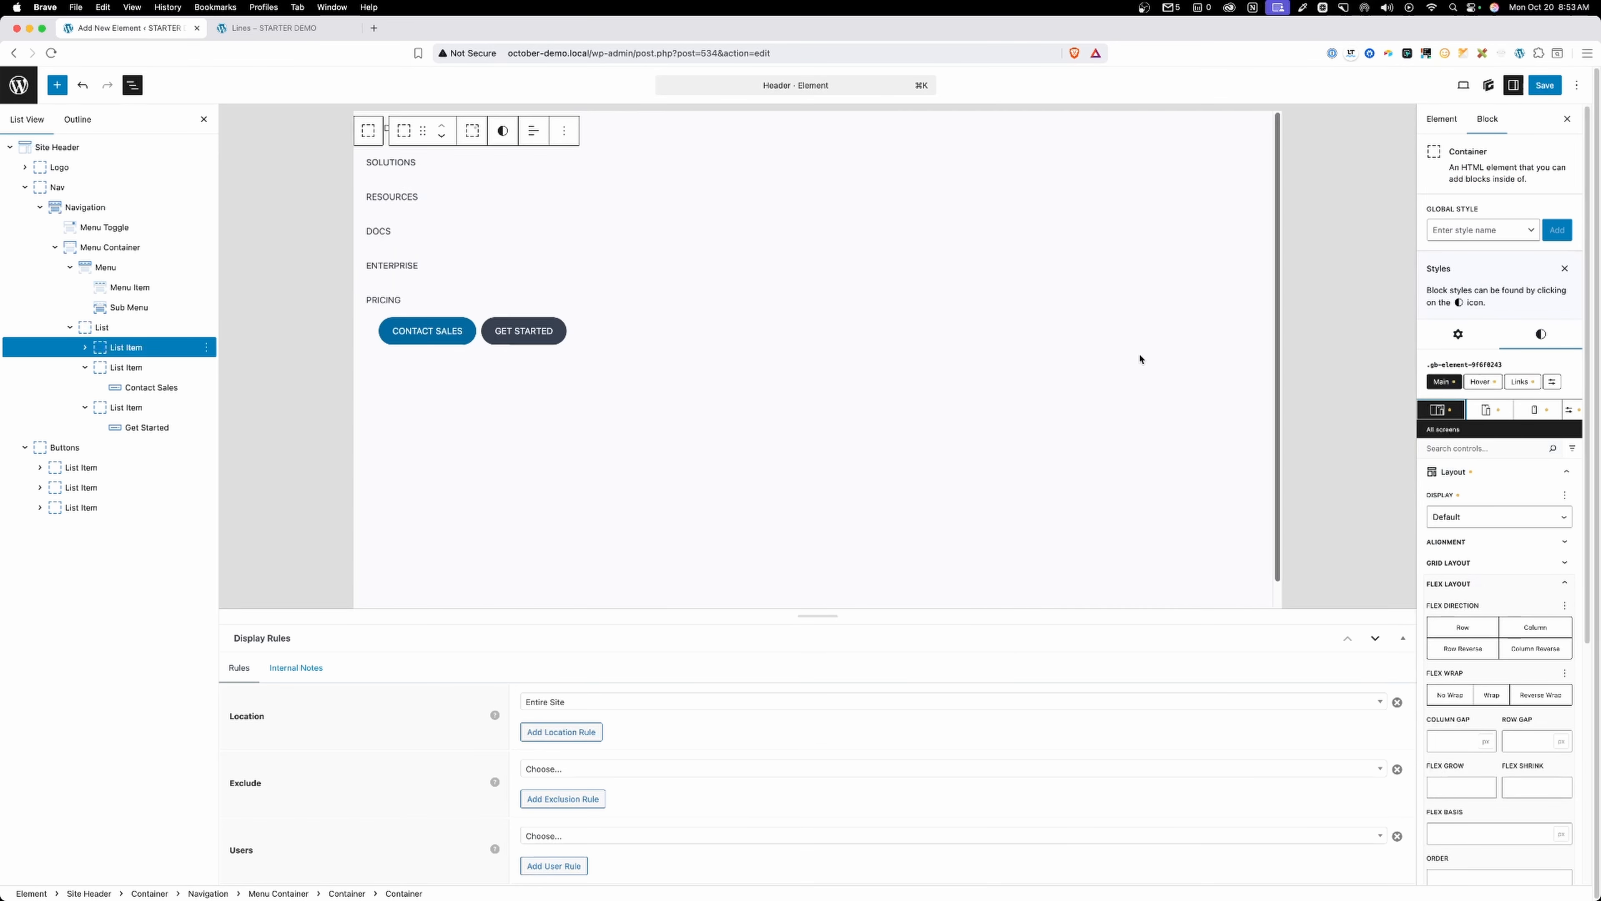
pyautogui.click(713, 257)
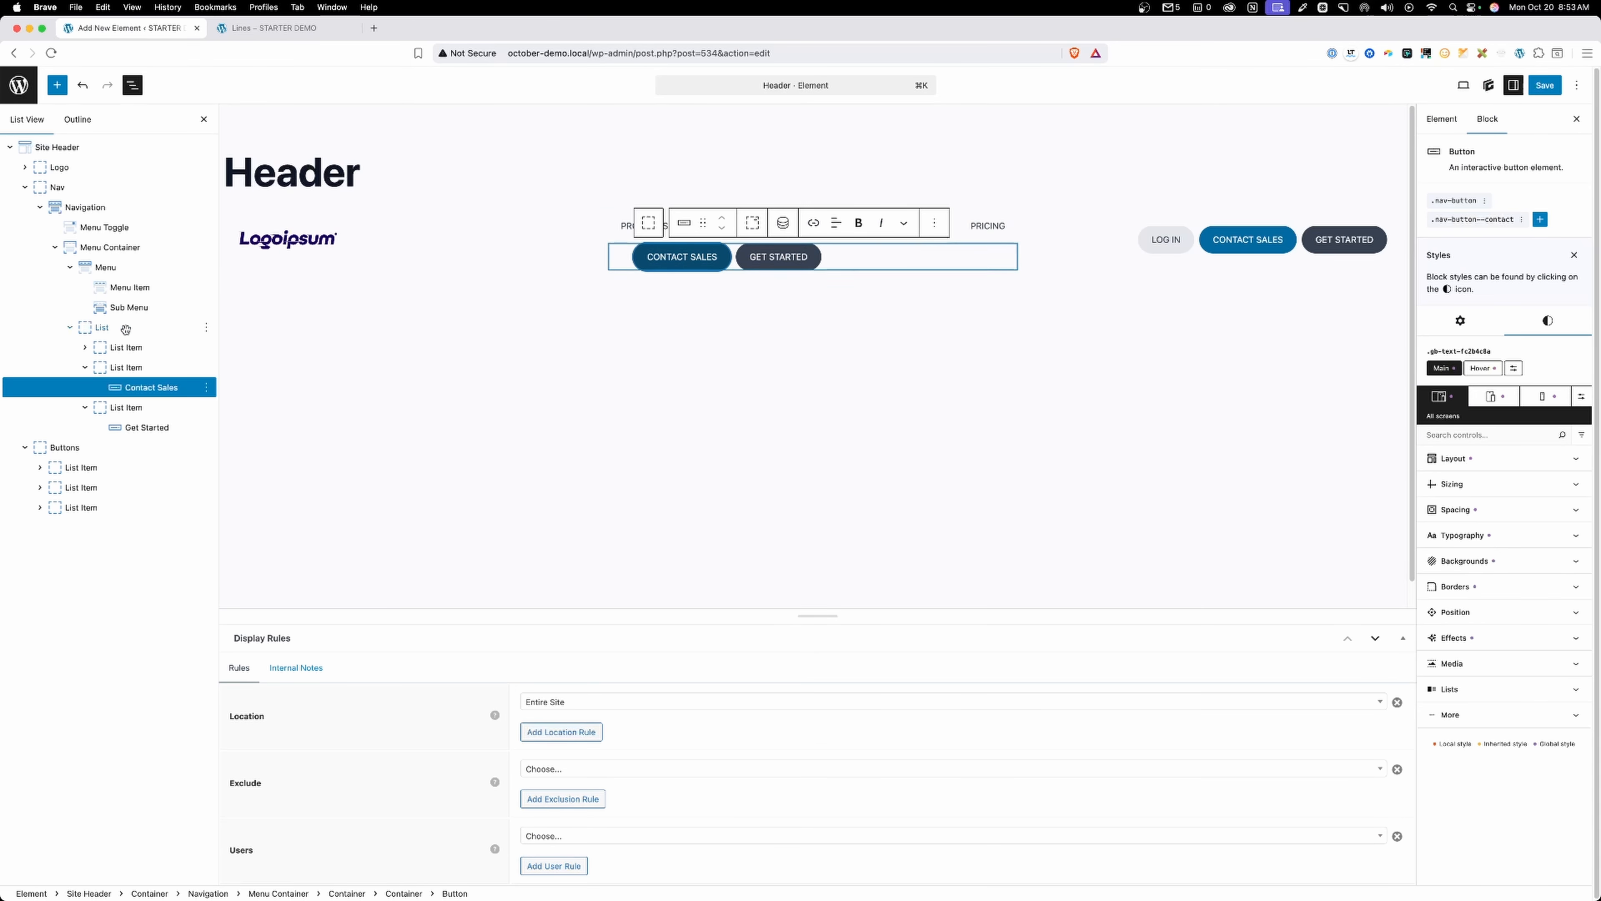
pyautogui.click(146, 367)
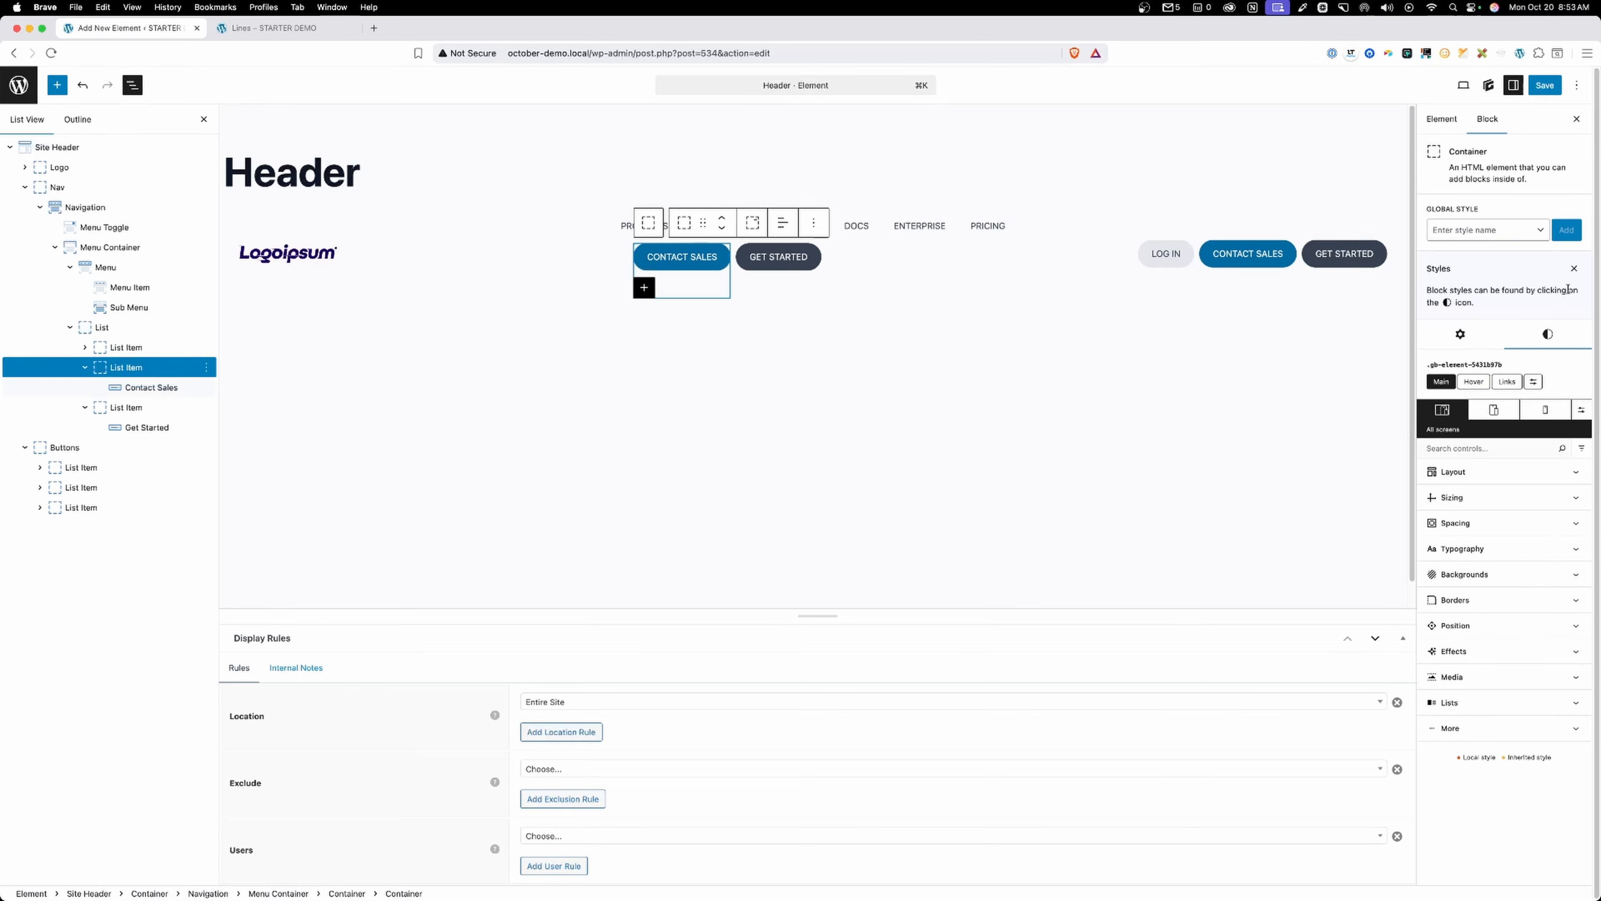
pyautogui.click(1581, 410)
pyautogui.click(1558, 598)
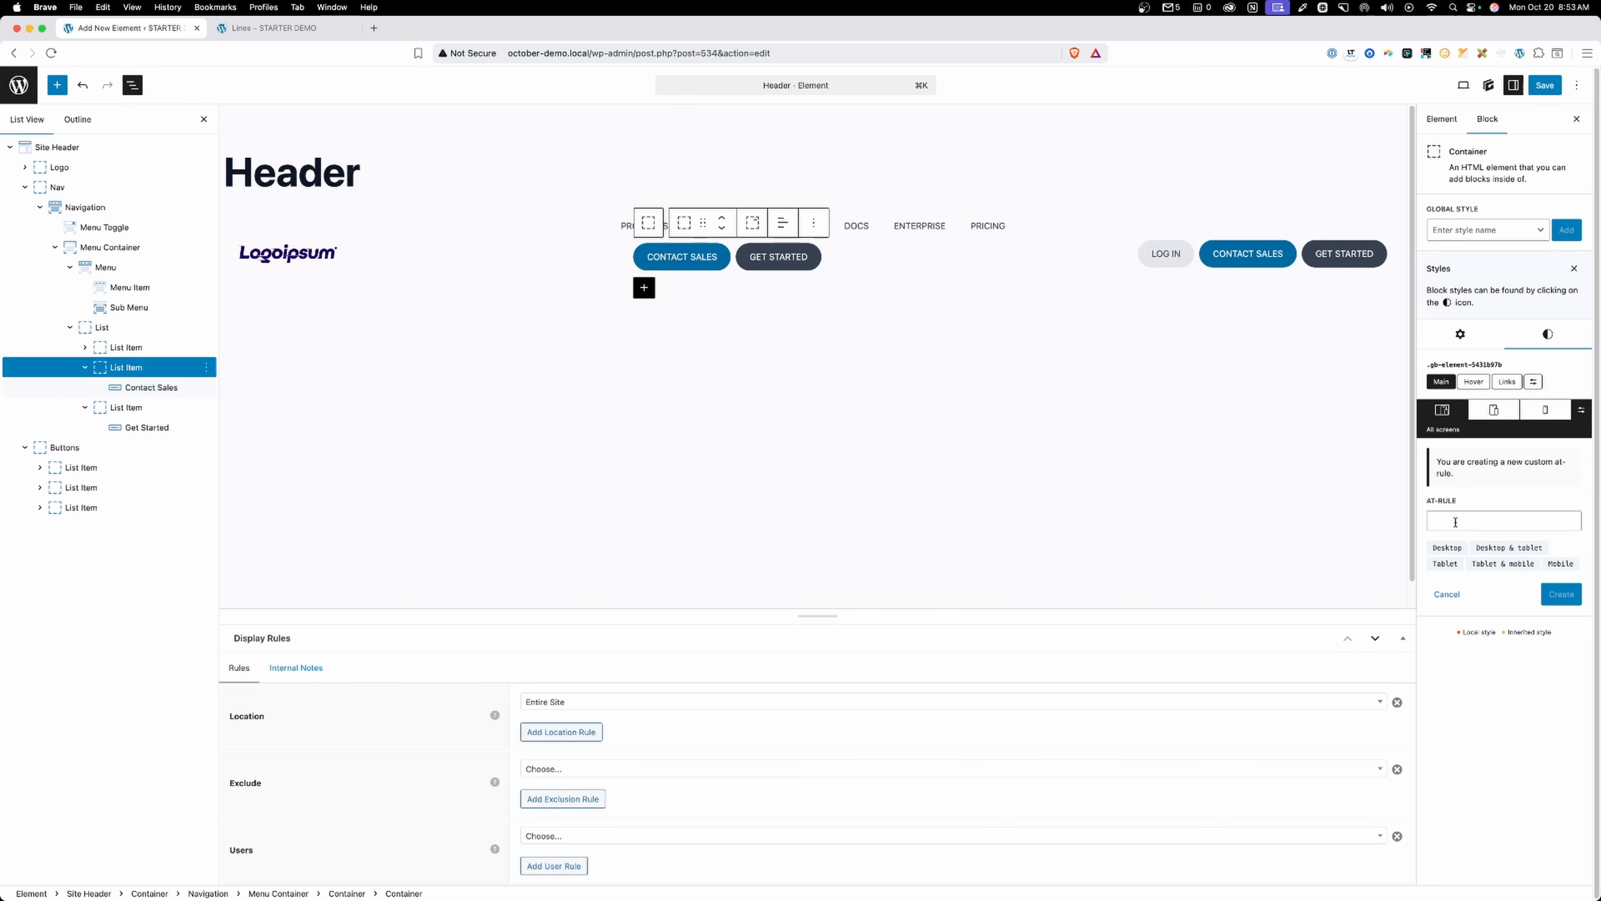
pyautogui.click(1455, 518)
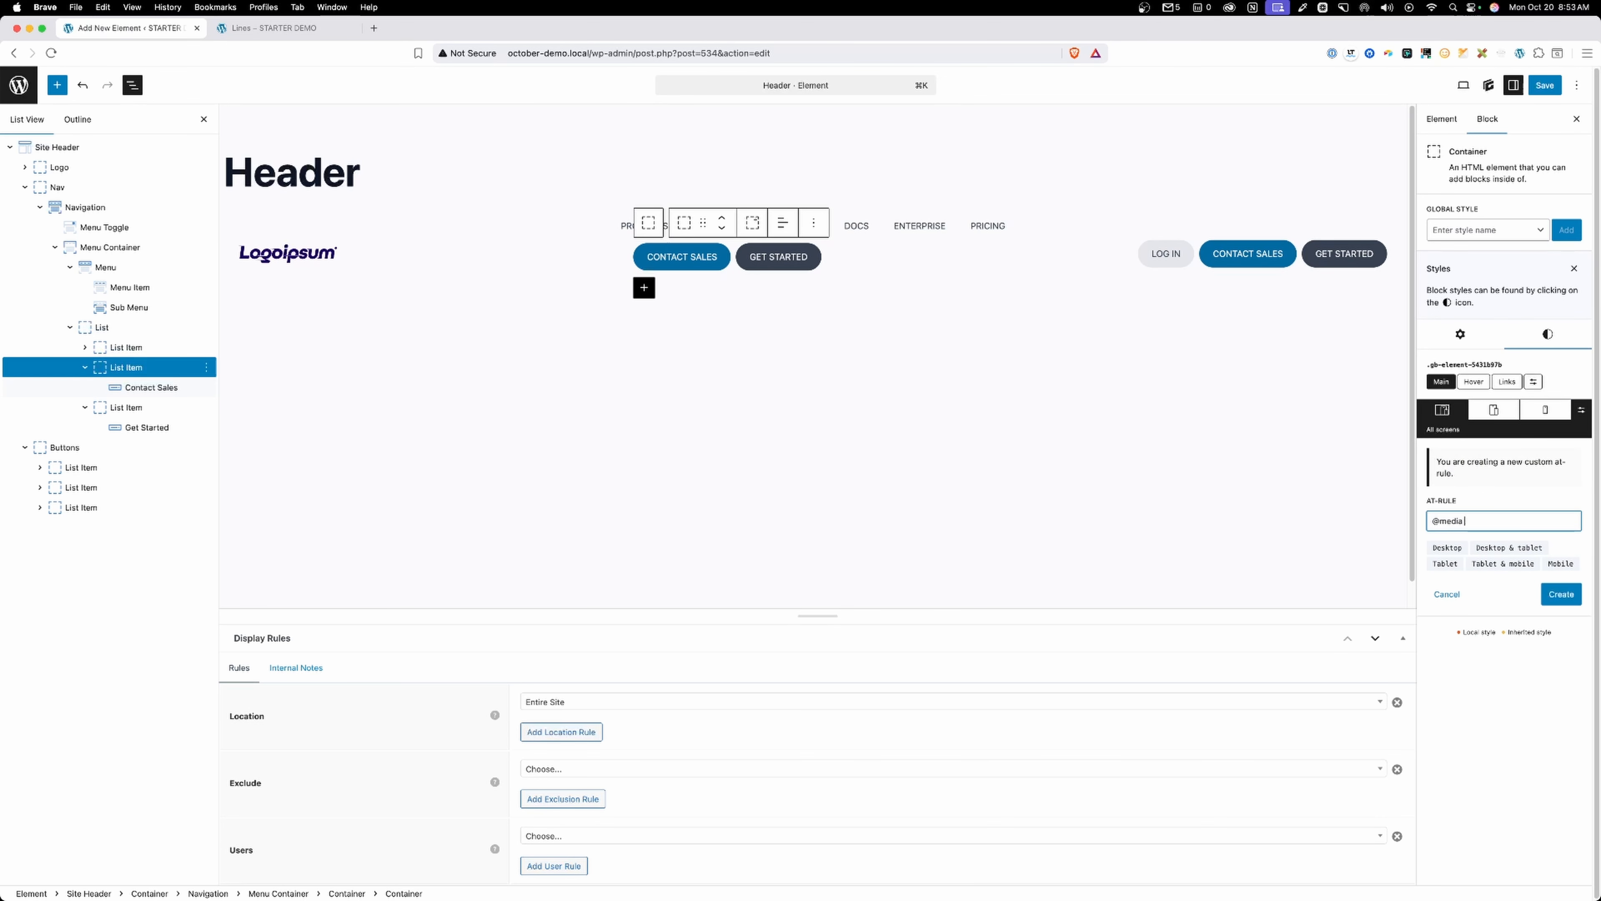
pyautogui.write('(')
pyautogui.write('min-width: 576px)')
pyautogui.click(1561, 593)
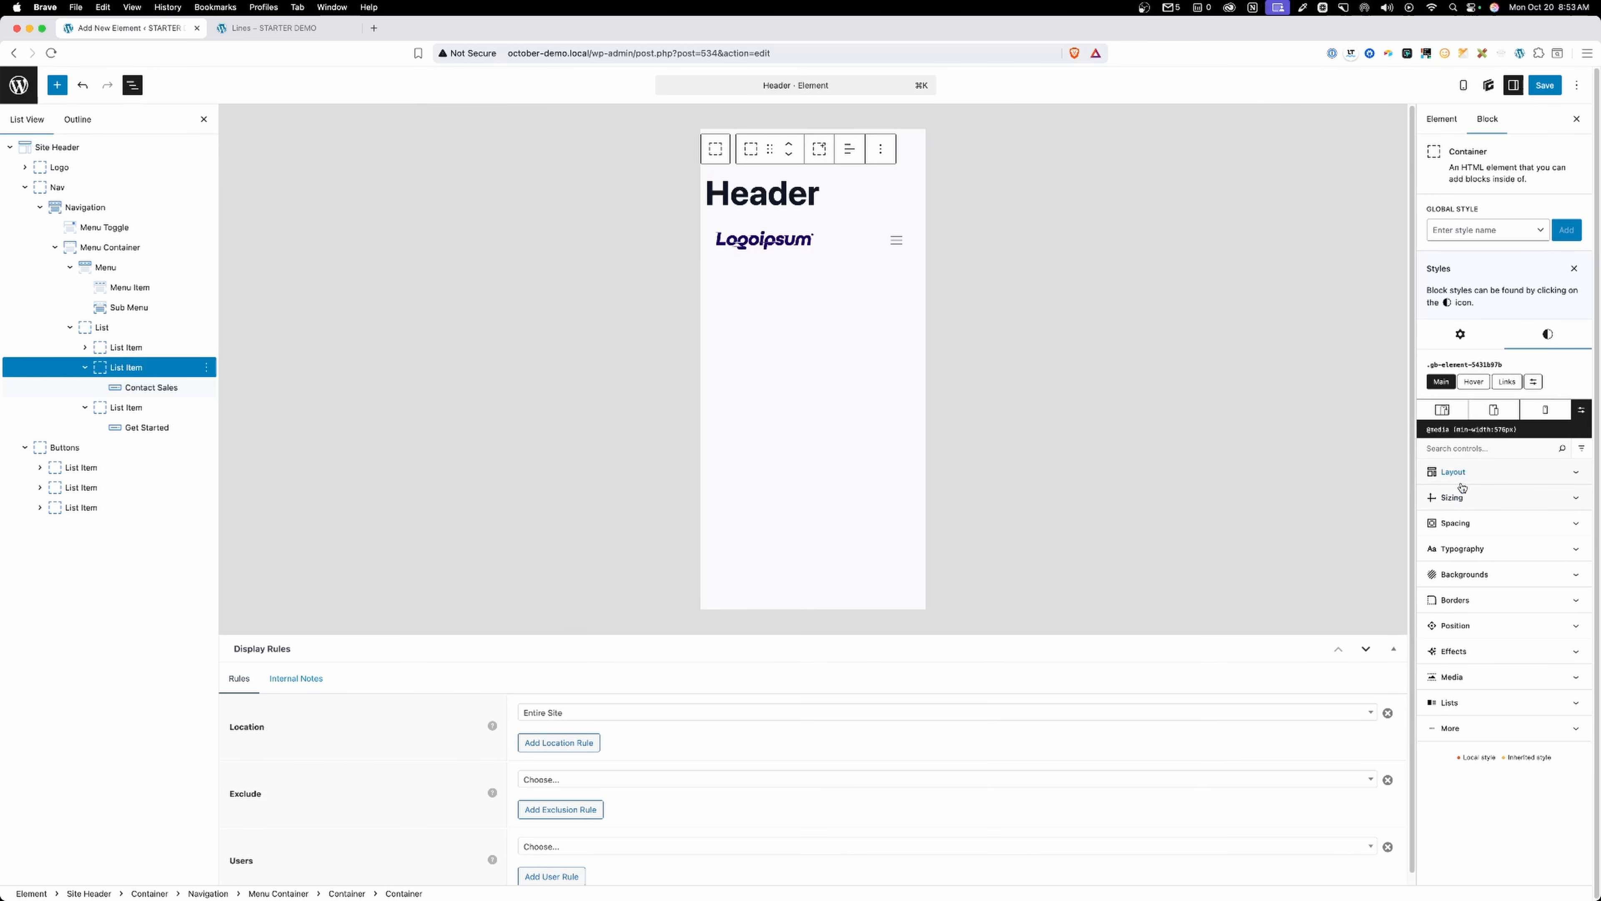
# Set the Contact Sales list item's display to None under the 576px at-rule and save the element.
pyautogui.click(1455, 481)
pyautogui.click(1453, 517)
pyautogui.click(1463, 647)
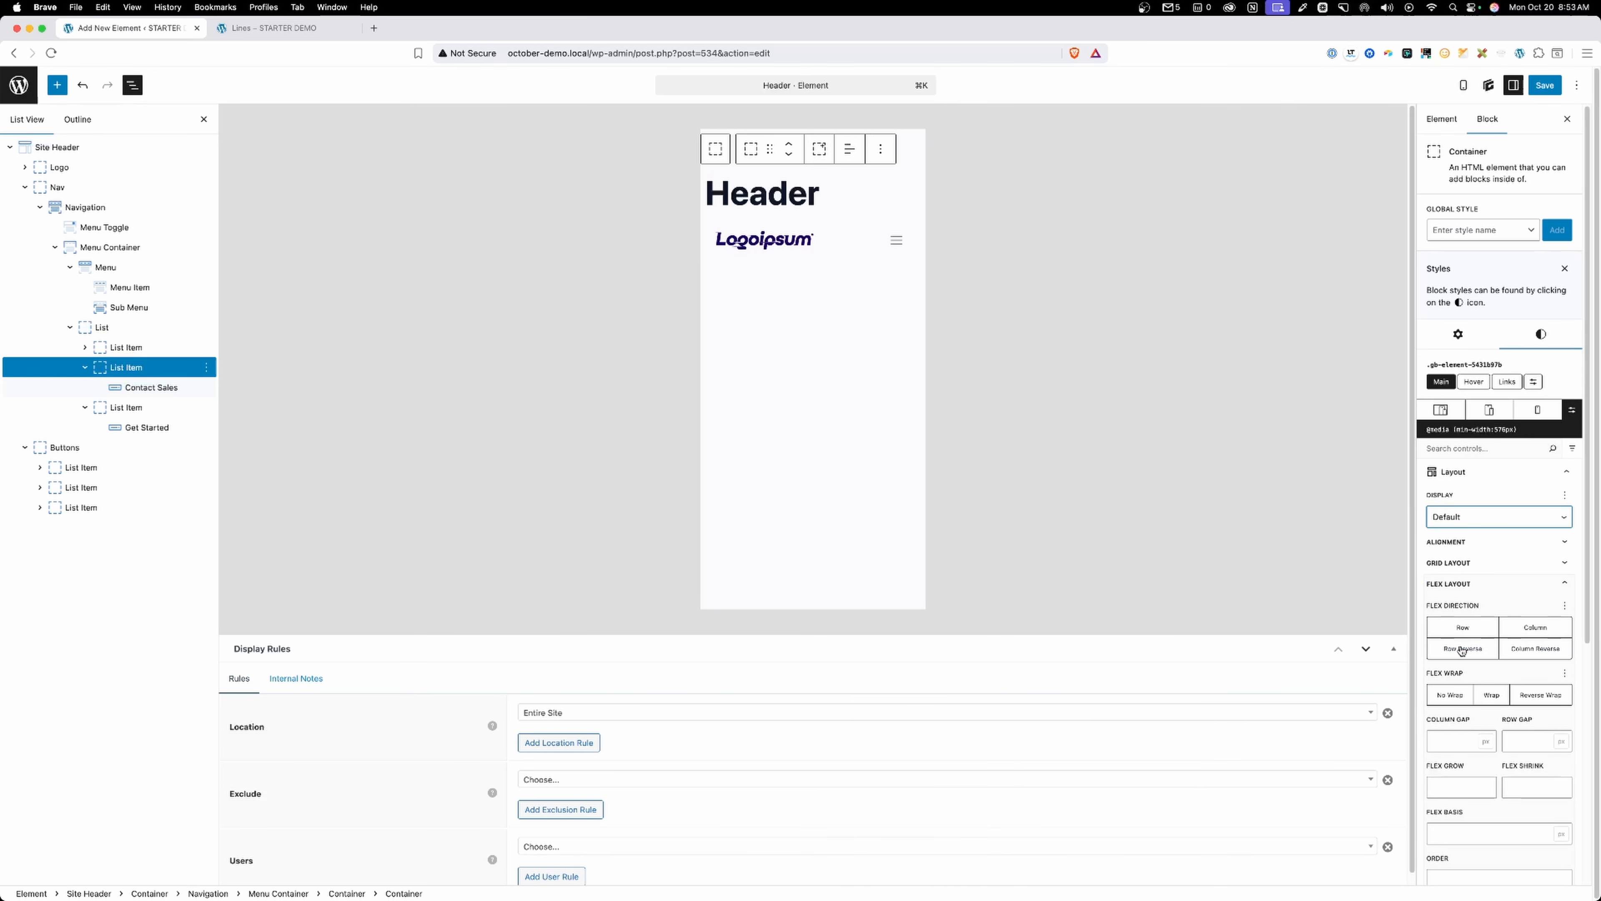
pyautogui.click(1545, 85)
# Reload the Lines page and check the open mobile menu's buttons at preview widths of about 1036 px and 564 px.
pyautogui.click(295, 28)
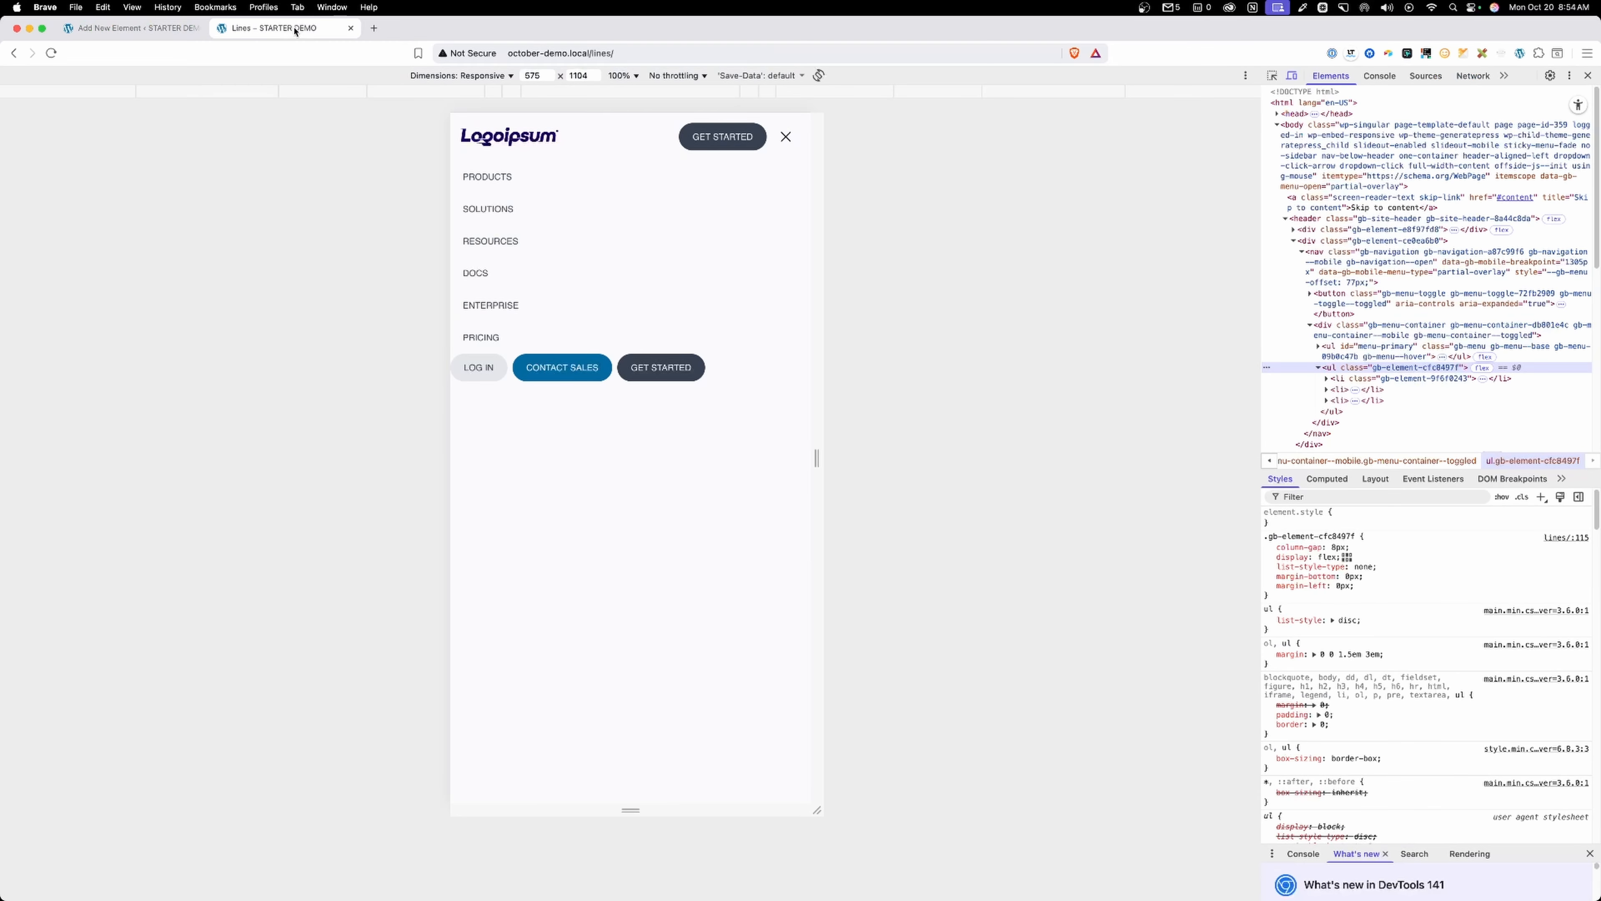
pyautogui.click(544, 55)
pyautogui.press('Return')
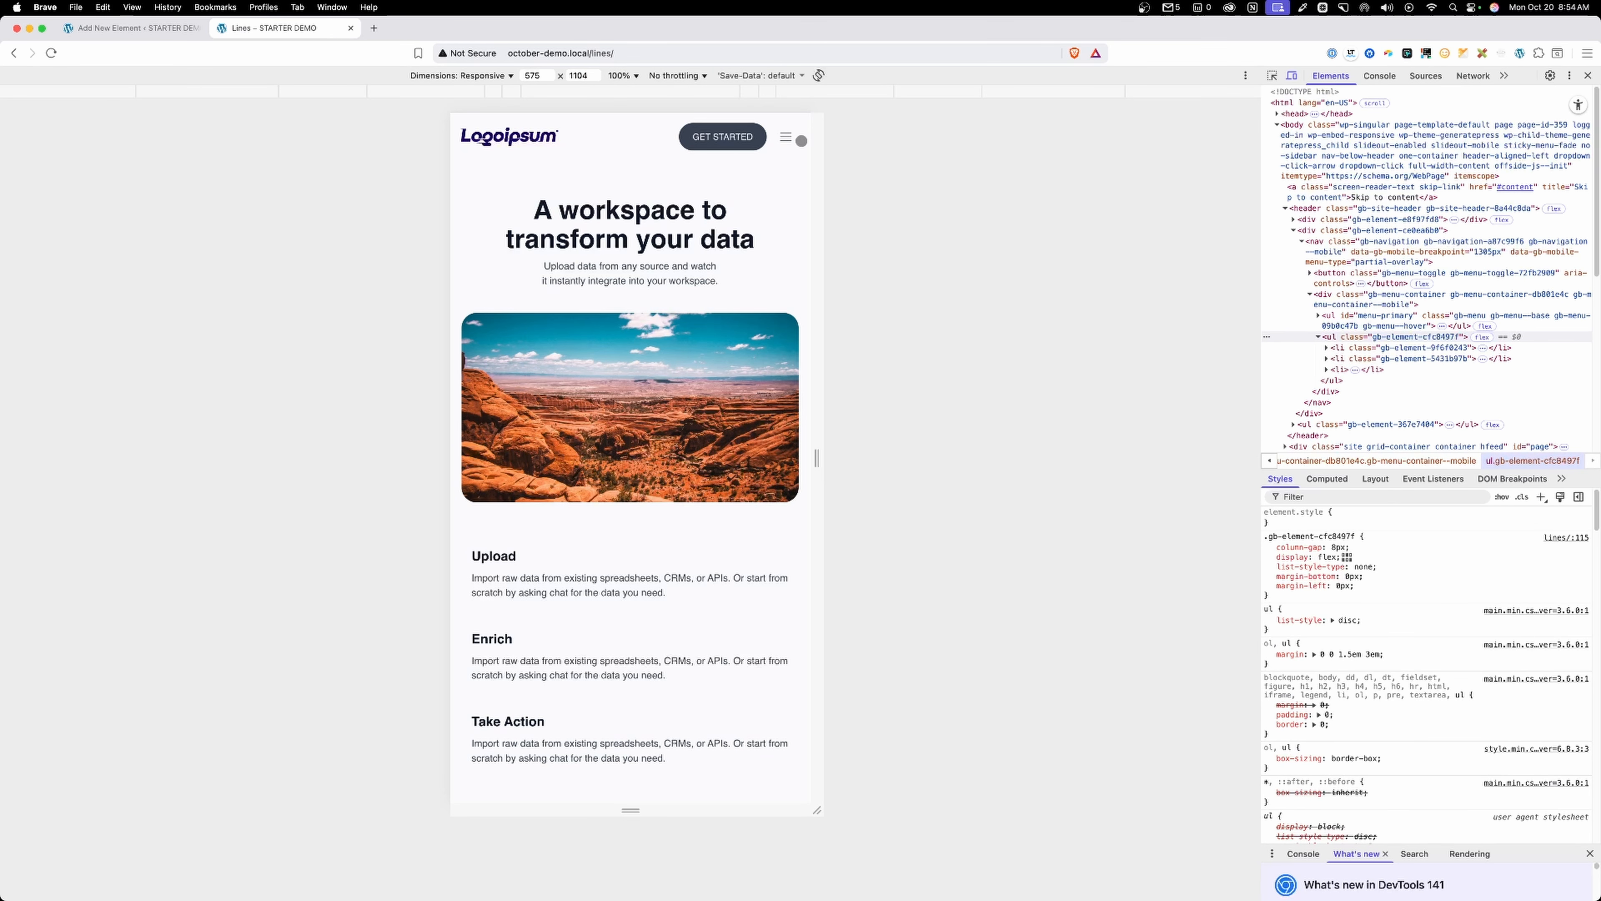
pyautogui.moveTo(817, 142); pyautogui.dragTo(962, 142)
pyautogui.click(924, 136)
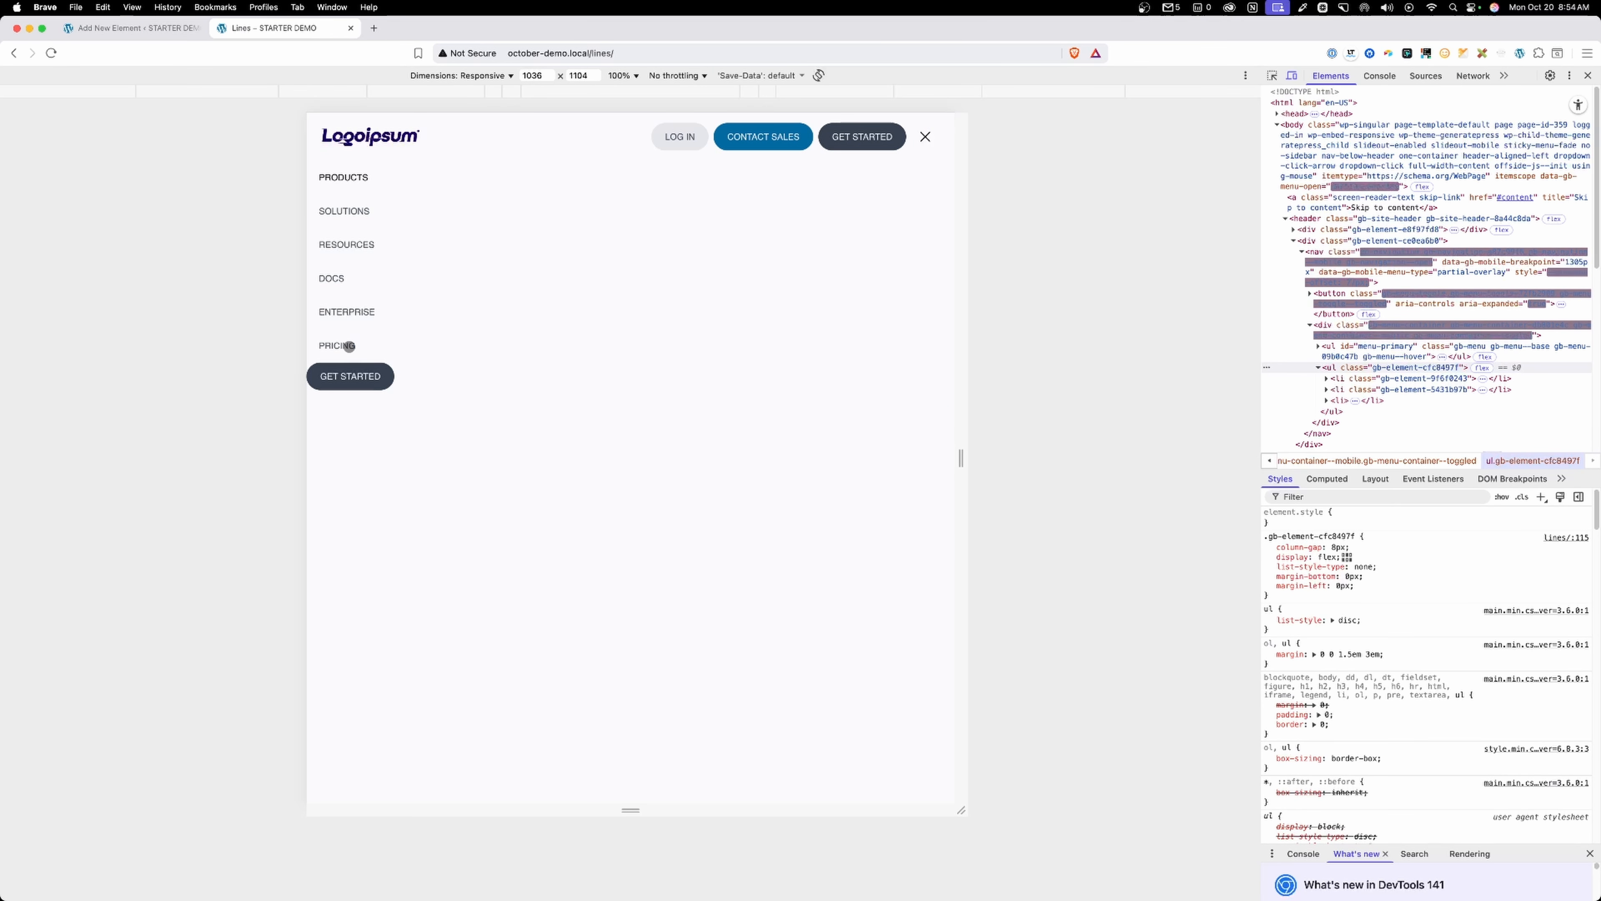
pyautogui.moveTo(962, 352); pyautogui.dragTo(808, 301)
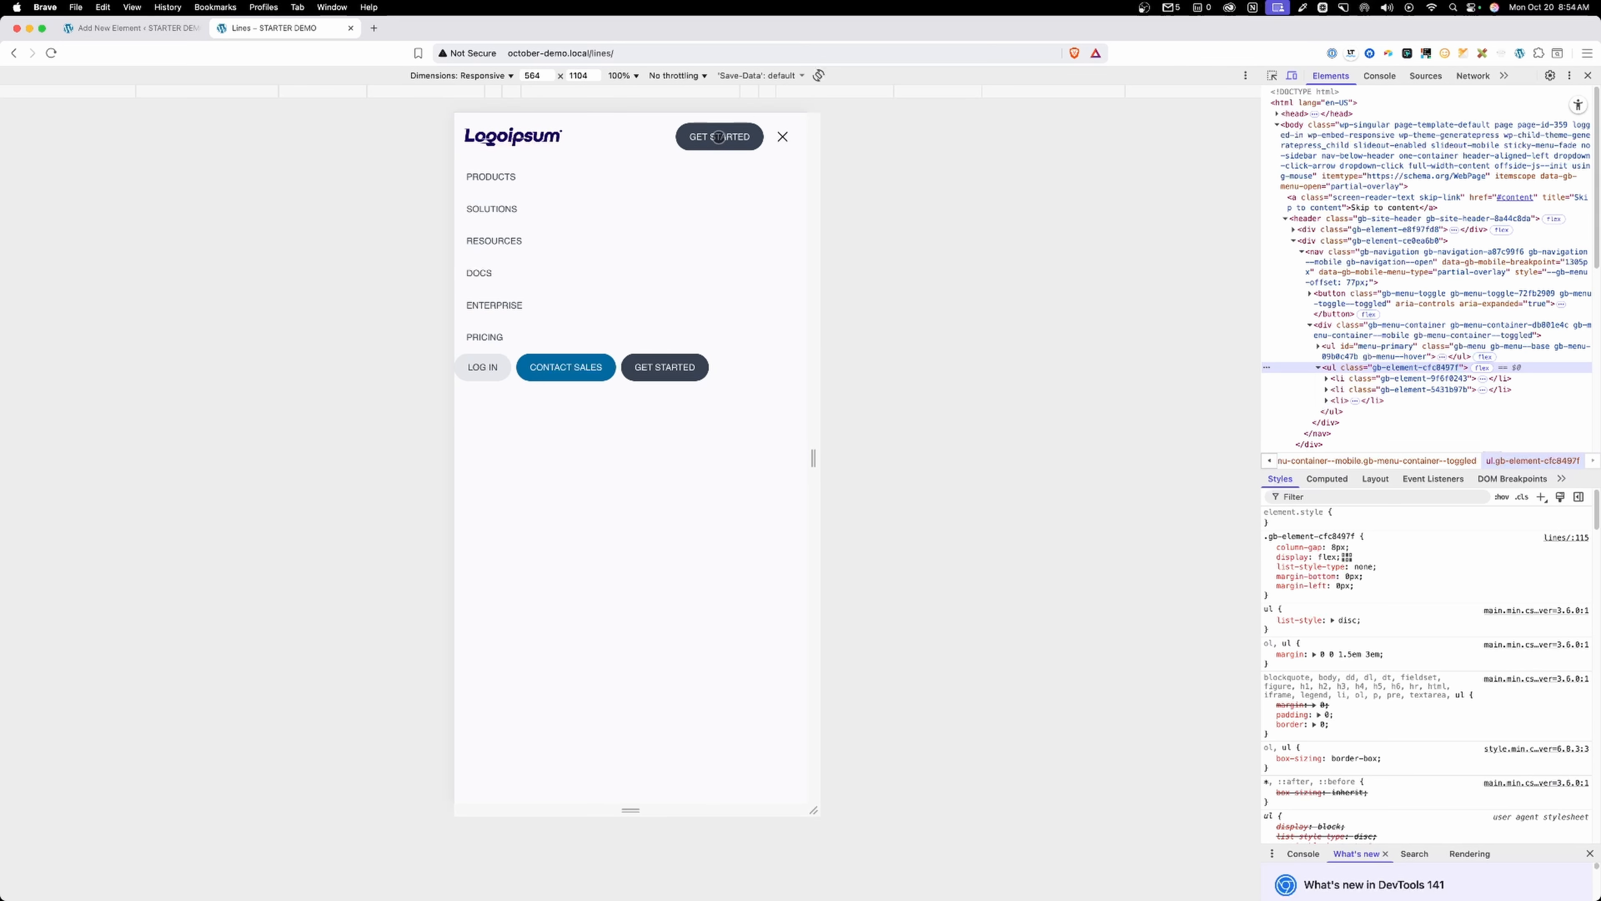
pyautogui.moveTo(814, 150); pyautogui.dragTo(772, 151)
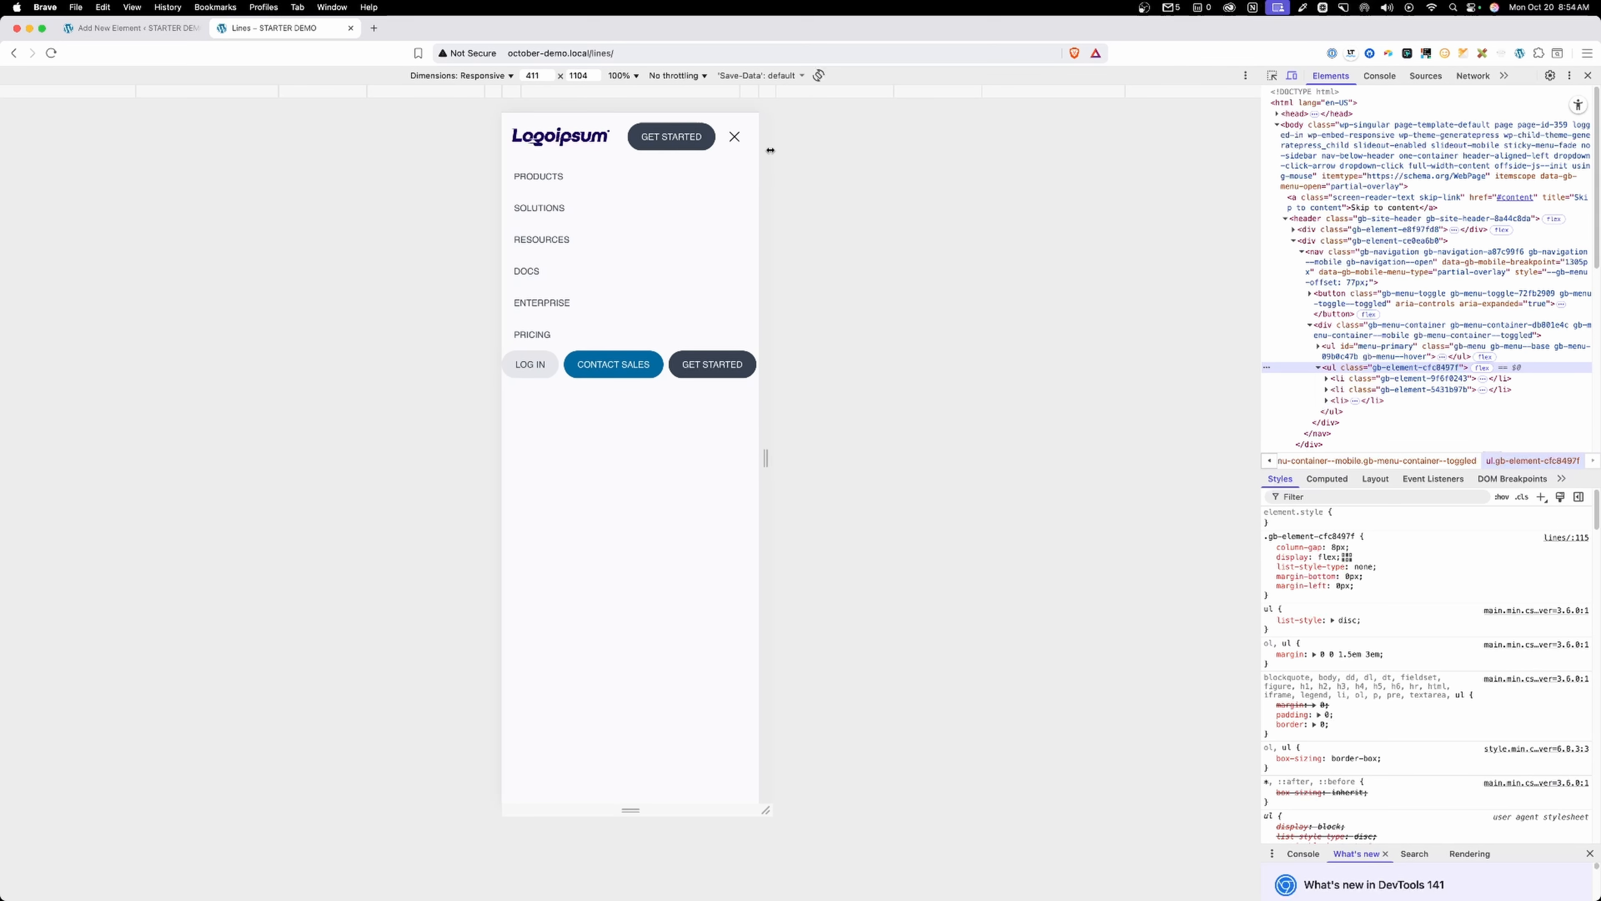
pyautogui.click(539, 78)
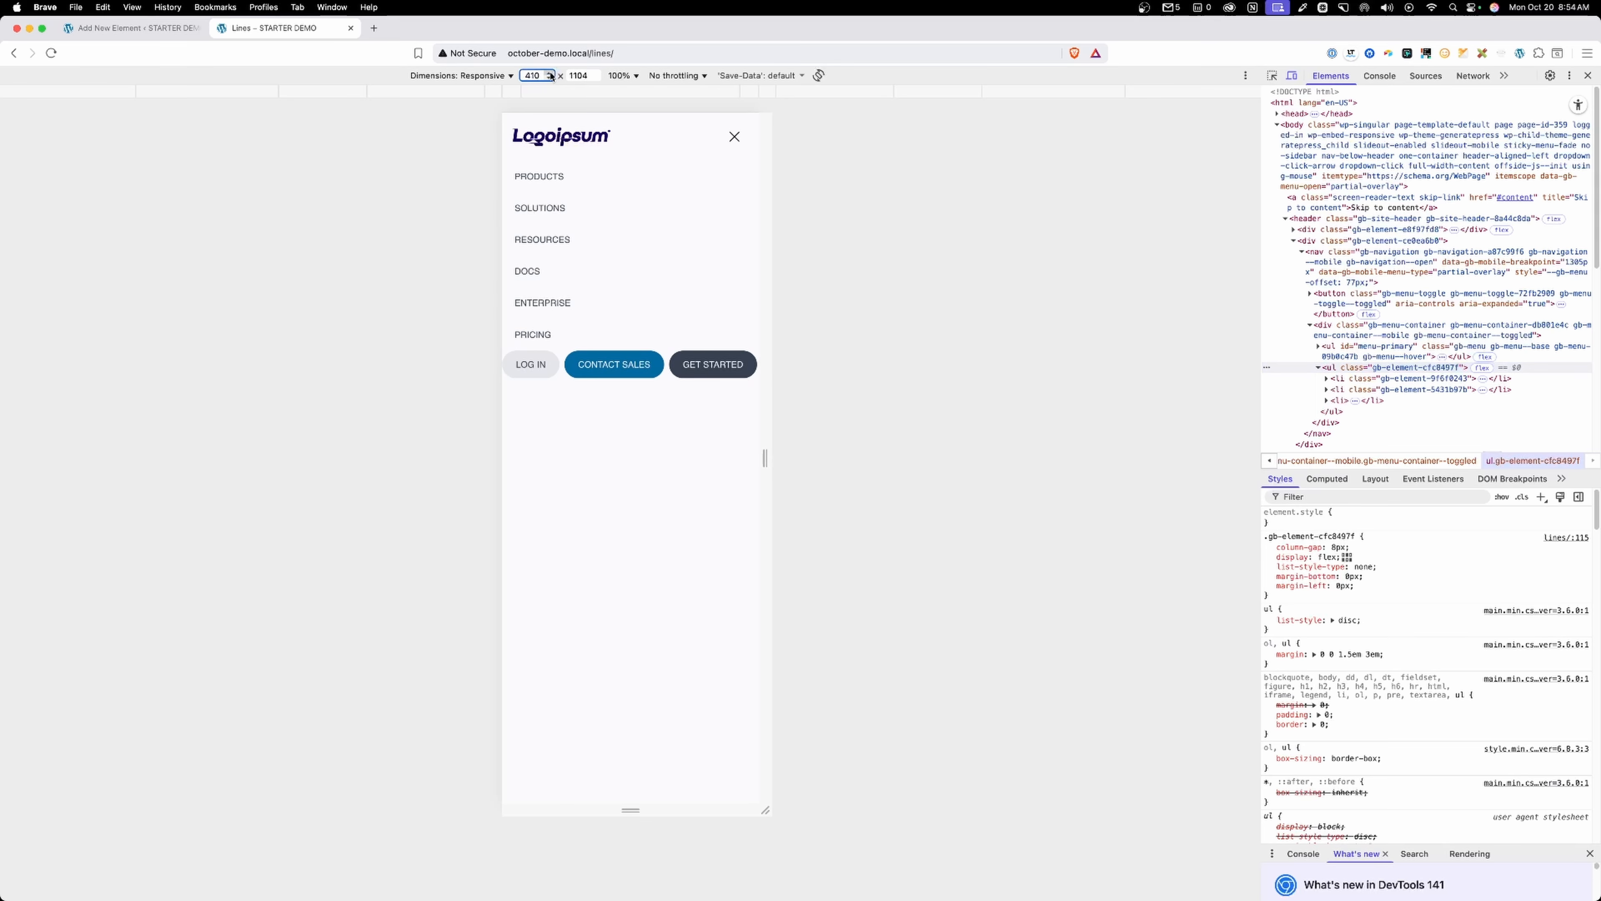
pyautogui.click(167, 28)
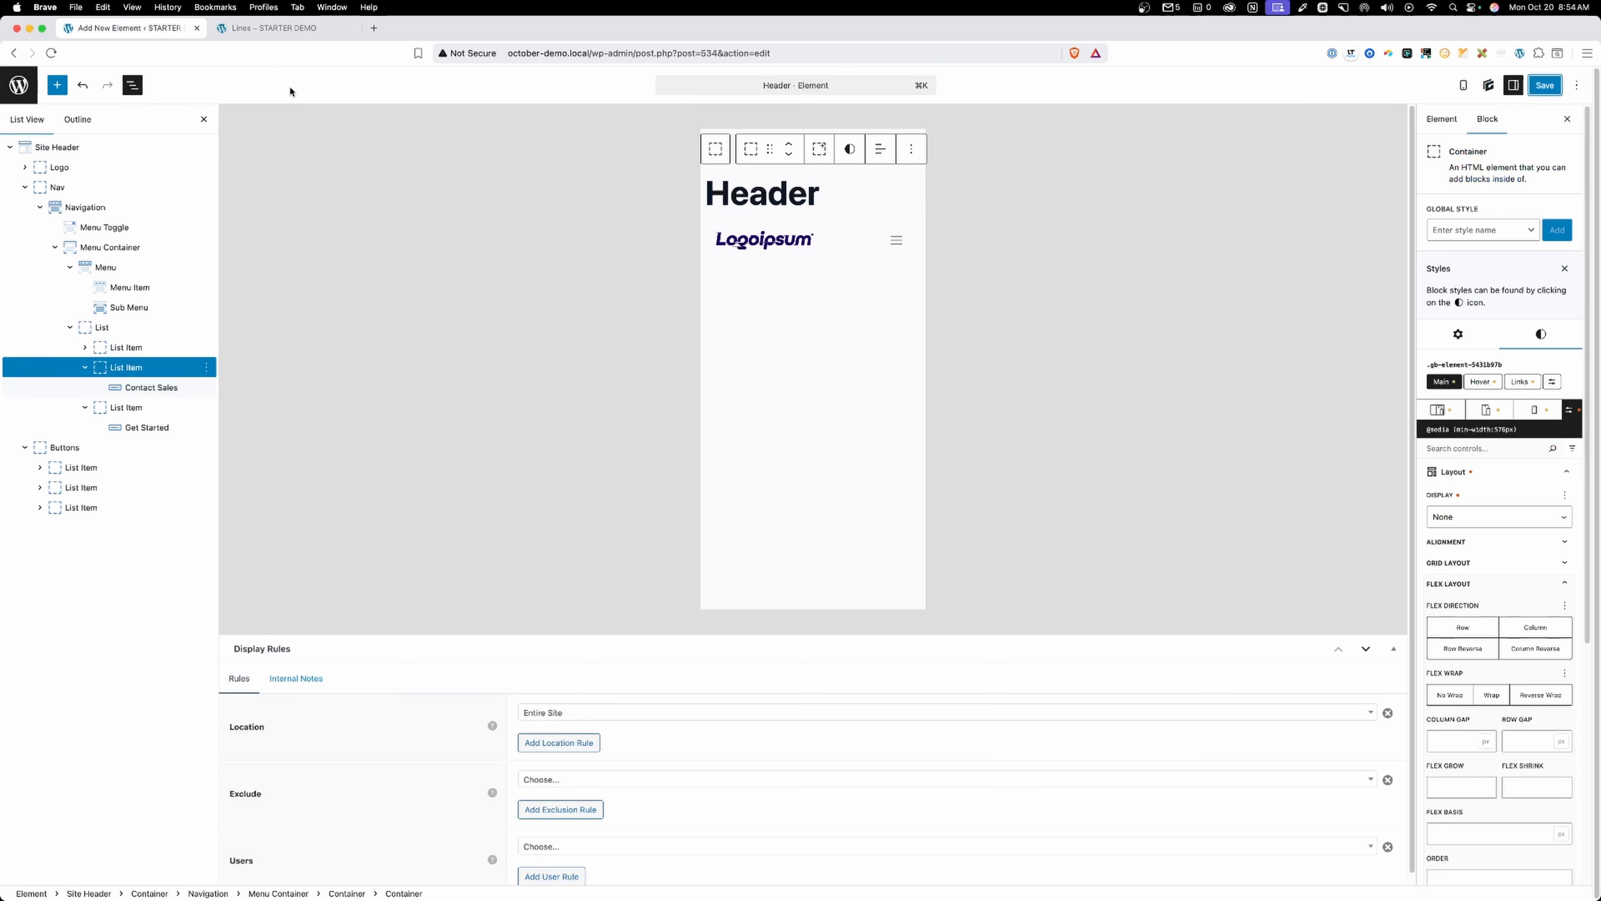
pyautogui.click(119, 404)
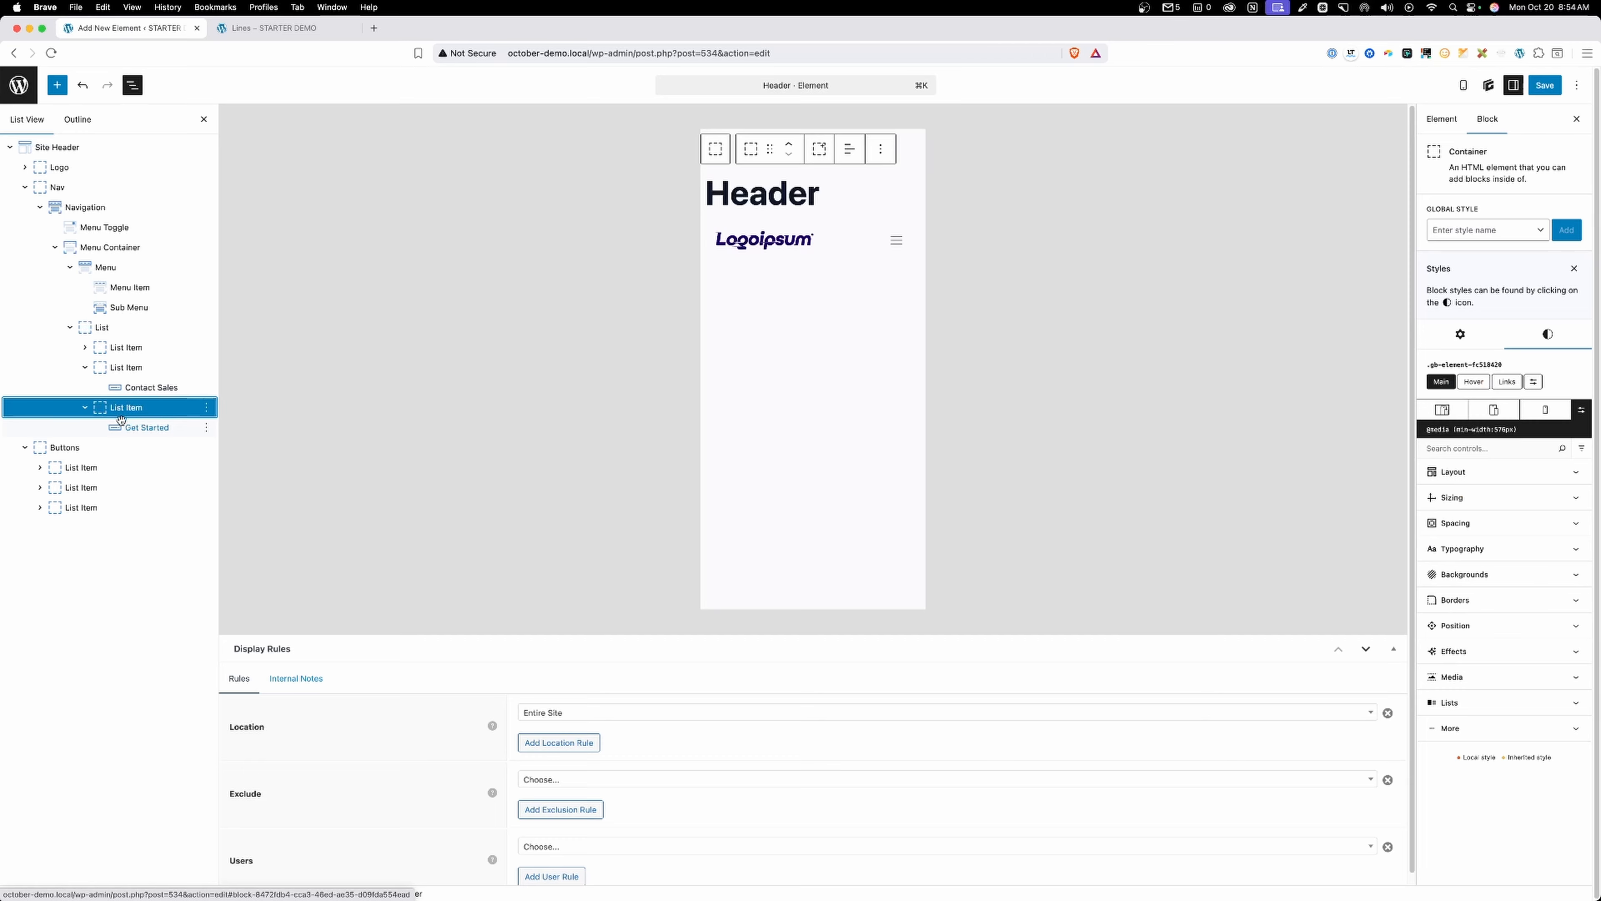
pyautogui.click(1460, 335)
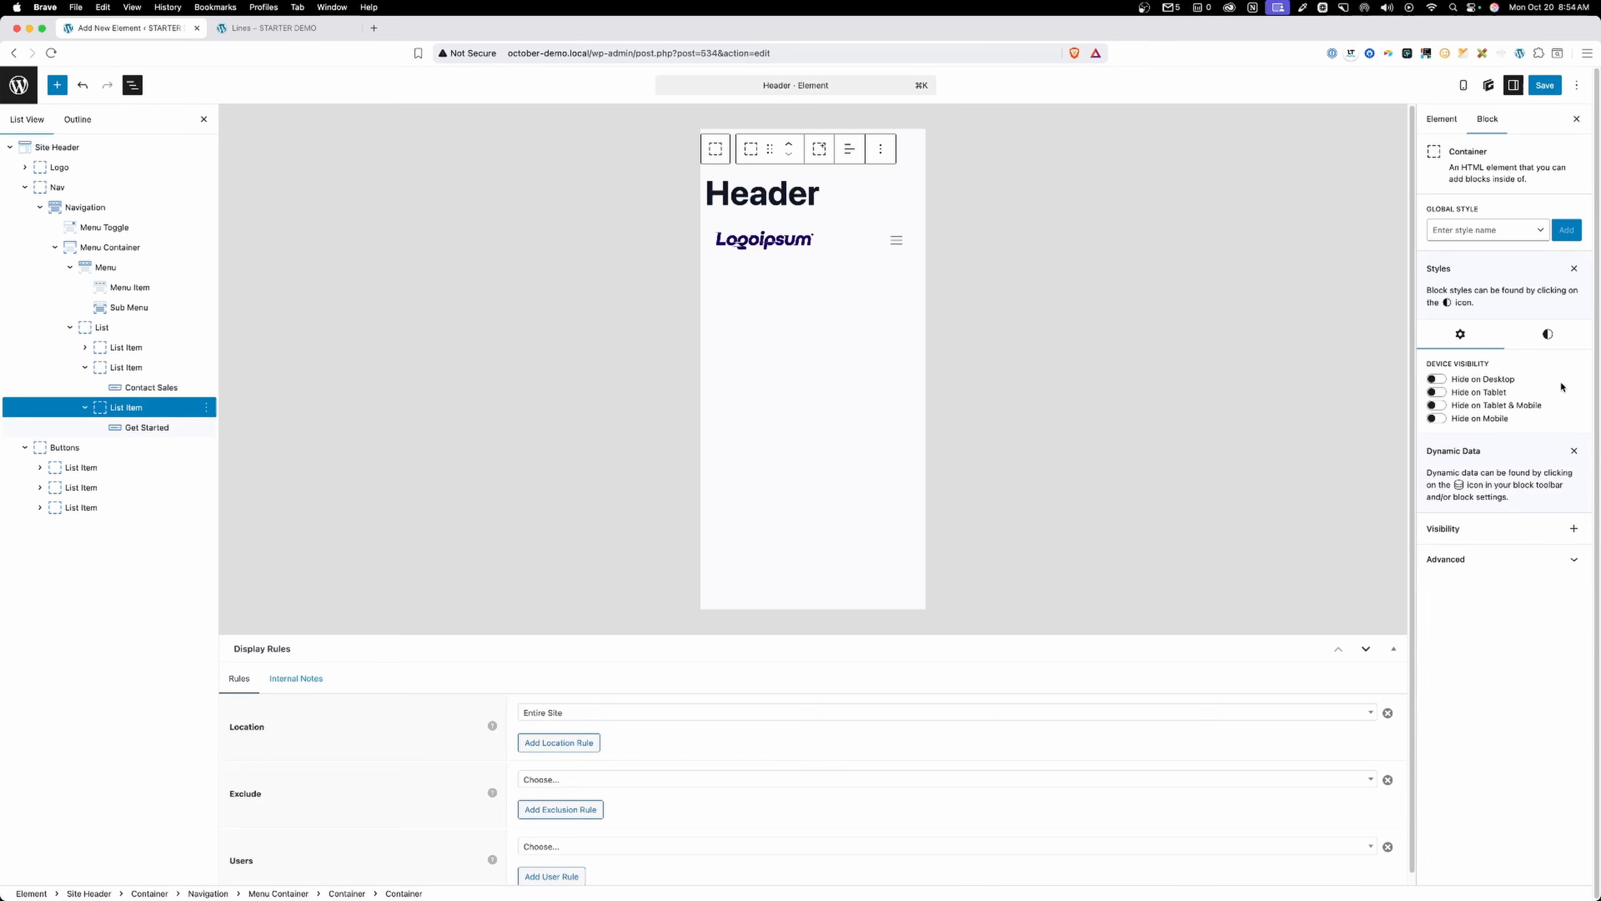
pyautogui.click(1543, 334)
pyautogui.click(1443, 410)
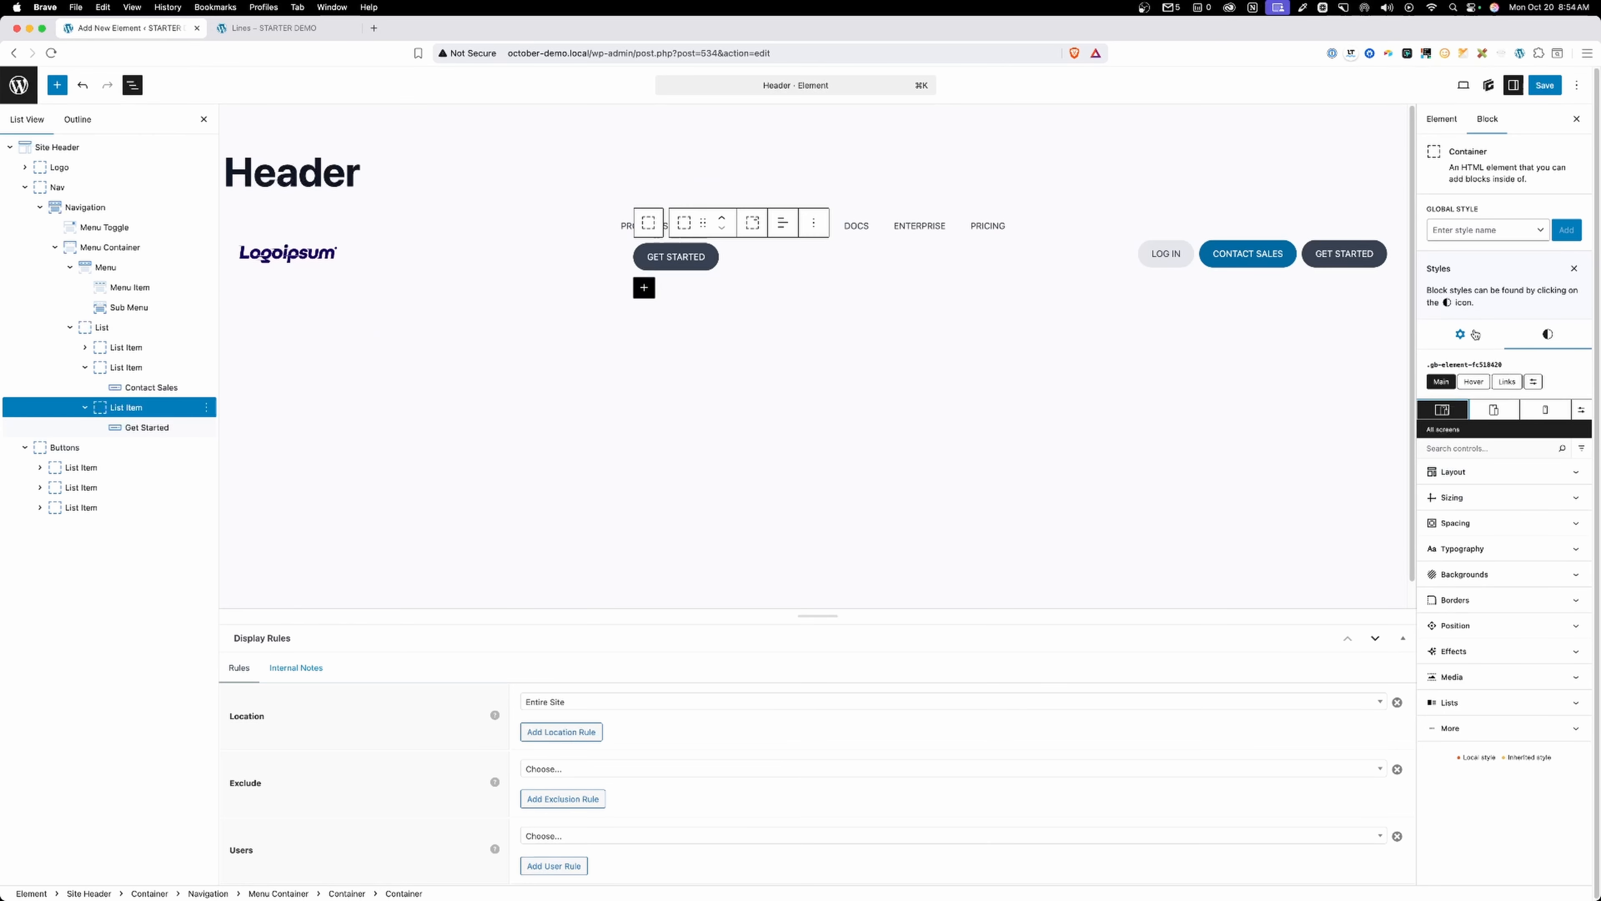
pyautogui.click(1582, 416)
pyautogui.click(1556, 598)
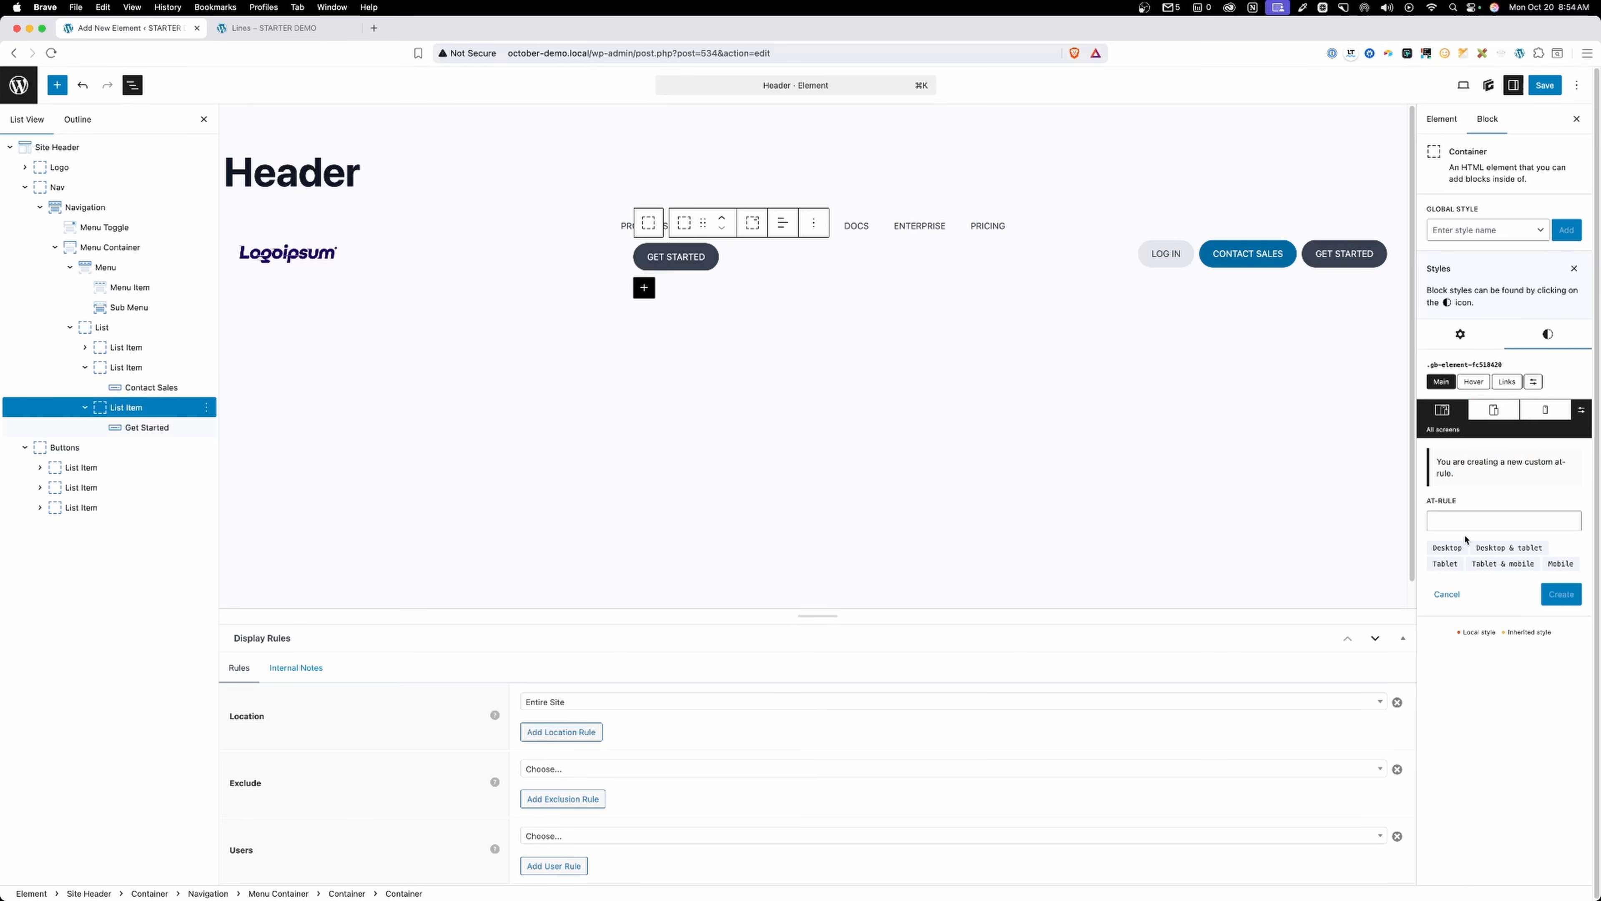
pyautogui.click(1470, 520)
pyautogui.write('@med')
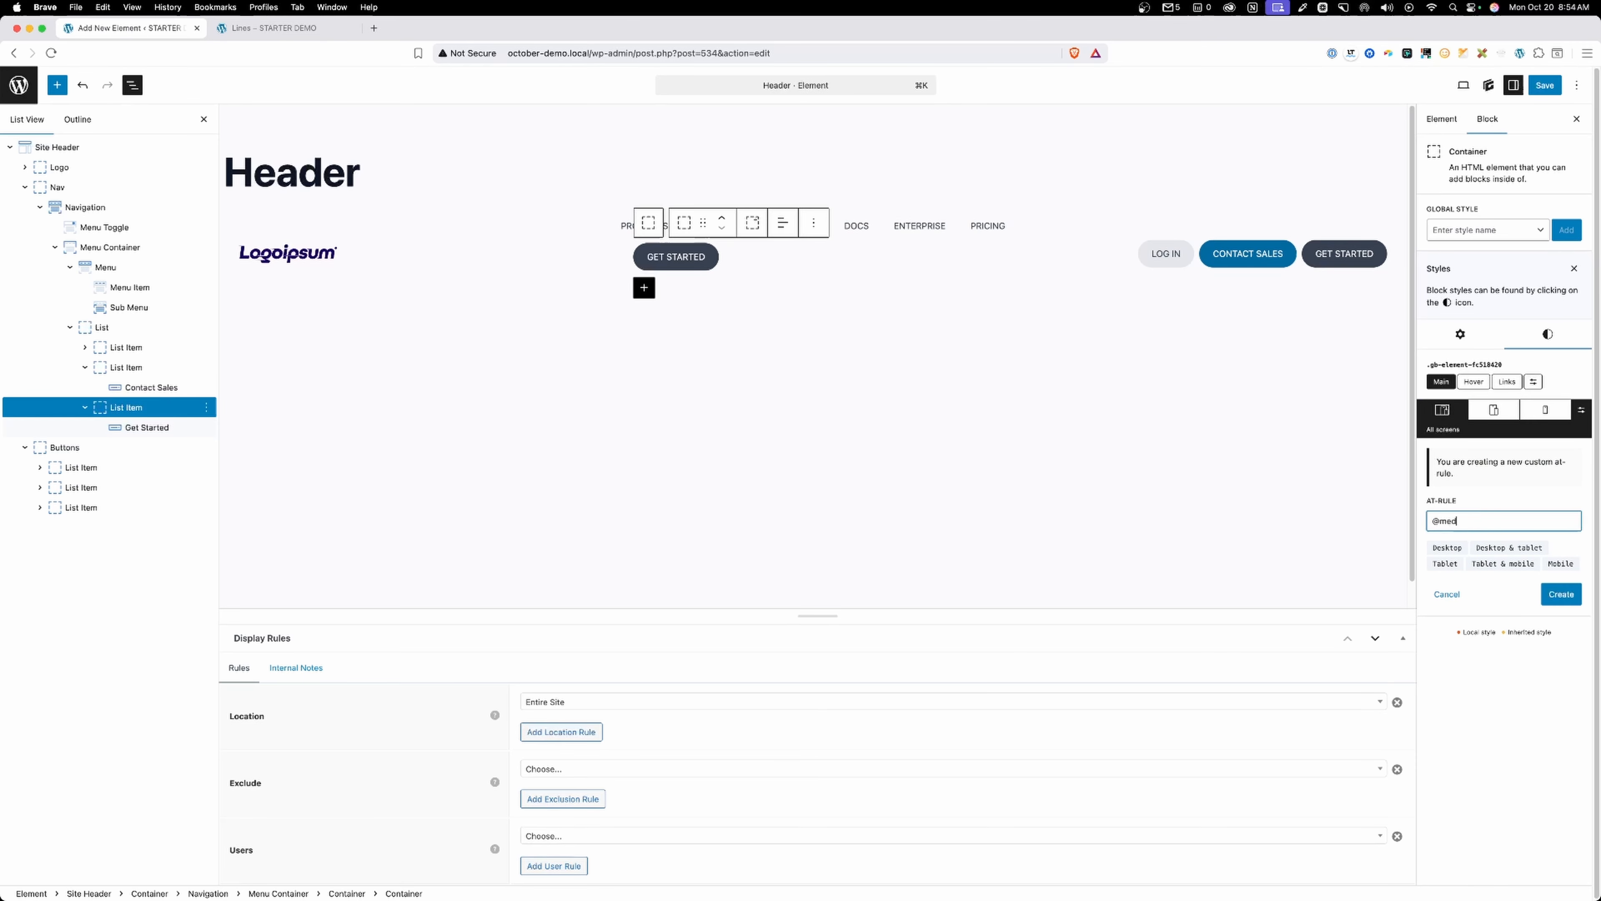
pyautogui.write('ia (min-width: 411px')
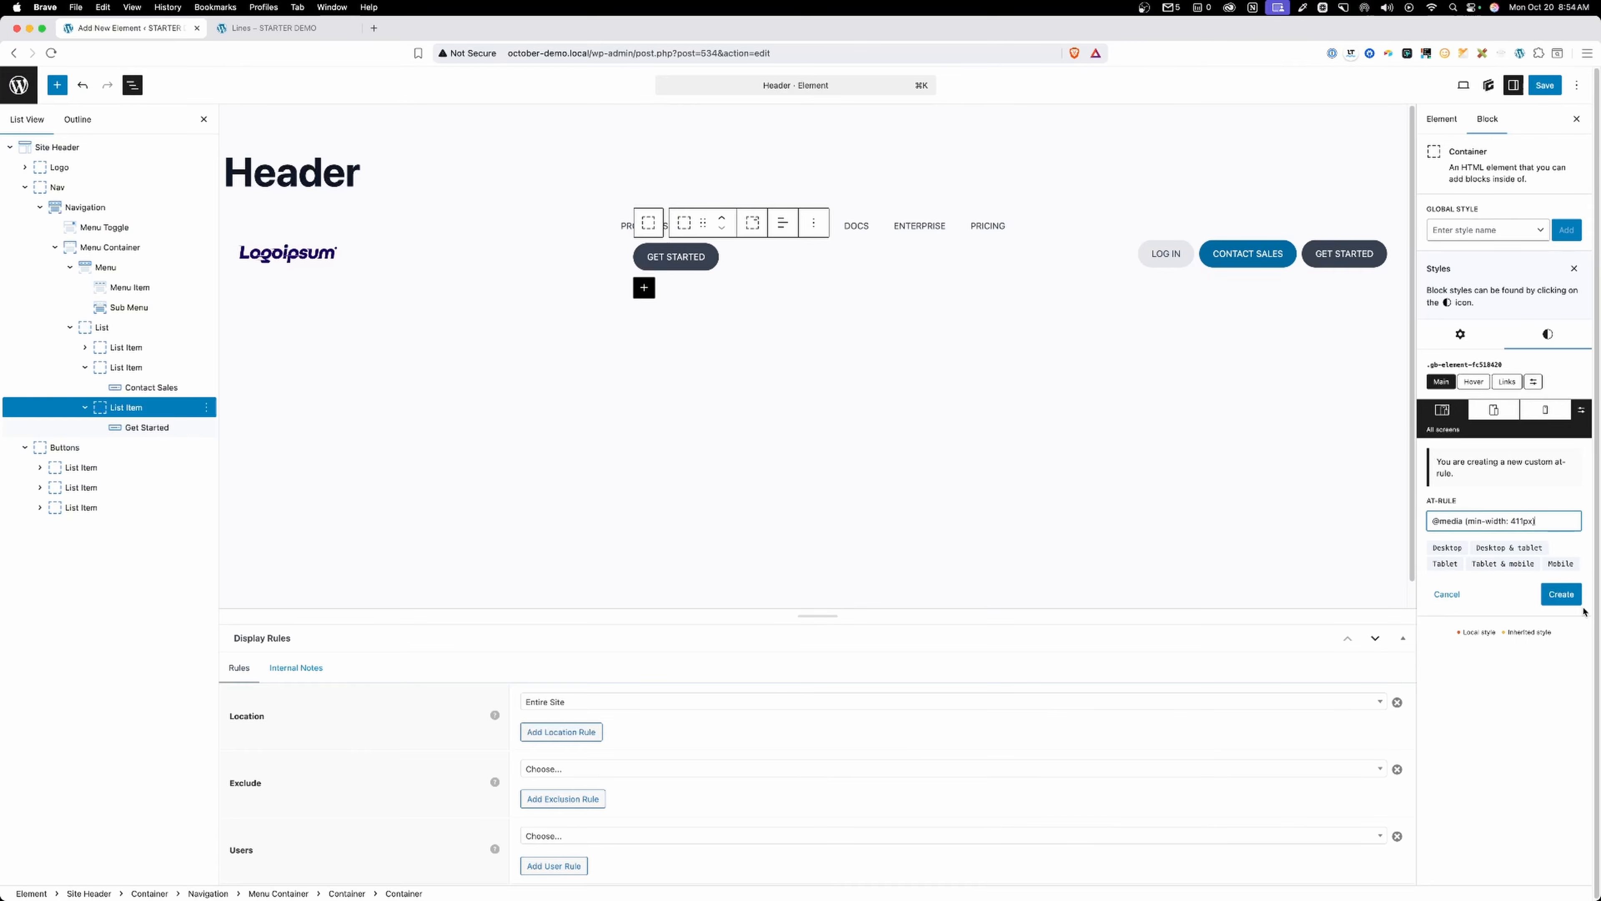
pyautogui.click(1561, 594)
# Set the Get Started list item's display to None under the 411px at-rule and save the element.
pyautogui.click(1453, 516)
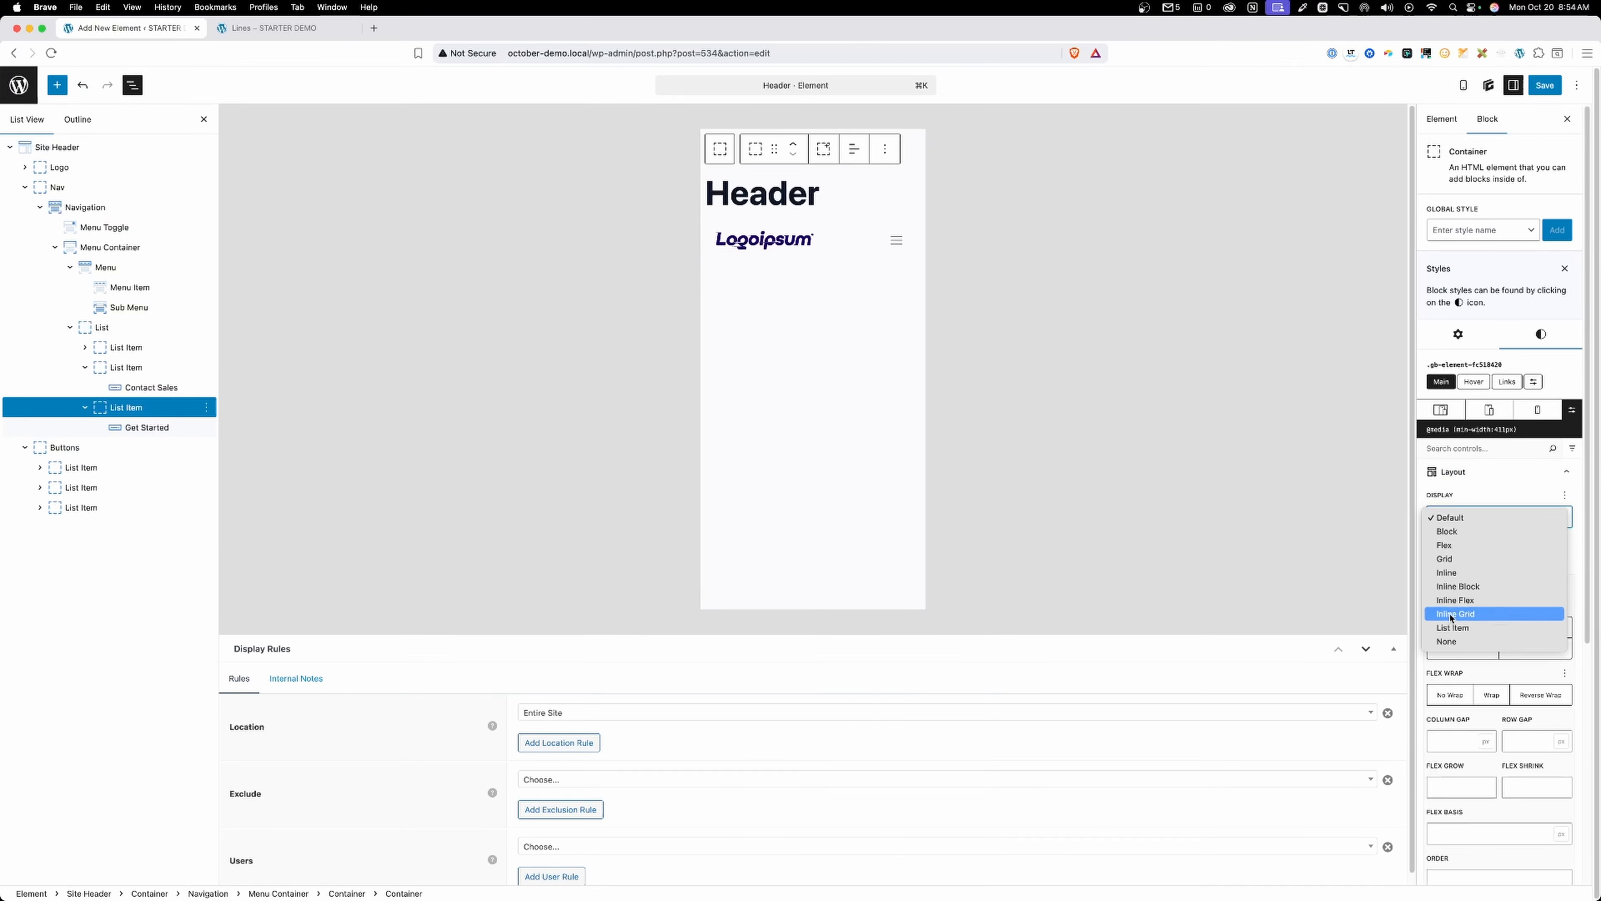
pyautogui.click(1451, 646)
pyautogui.click(1553, 93)
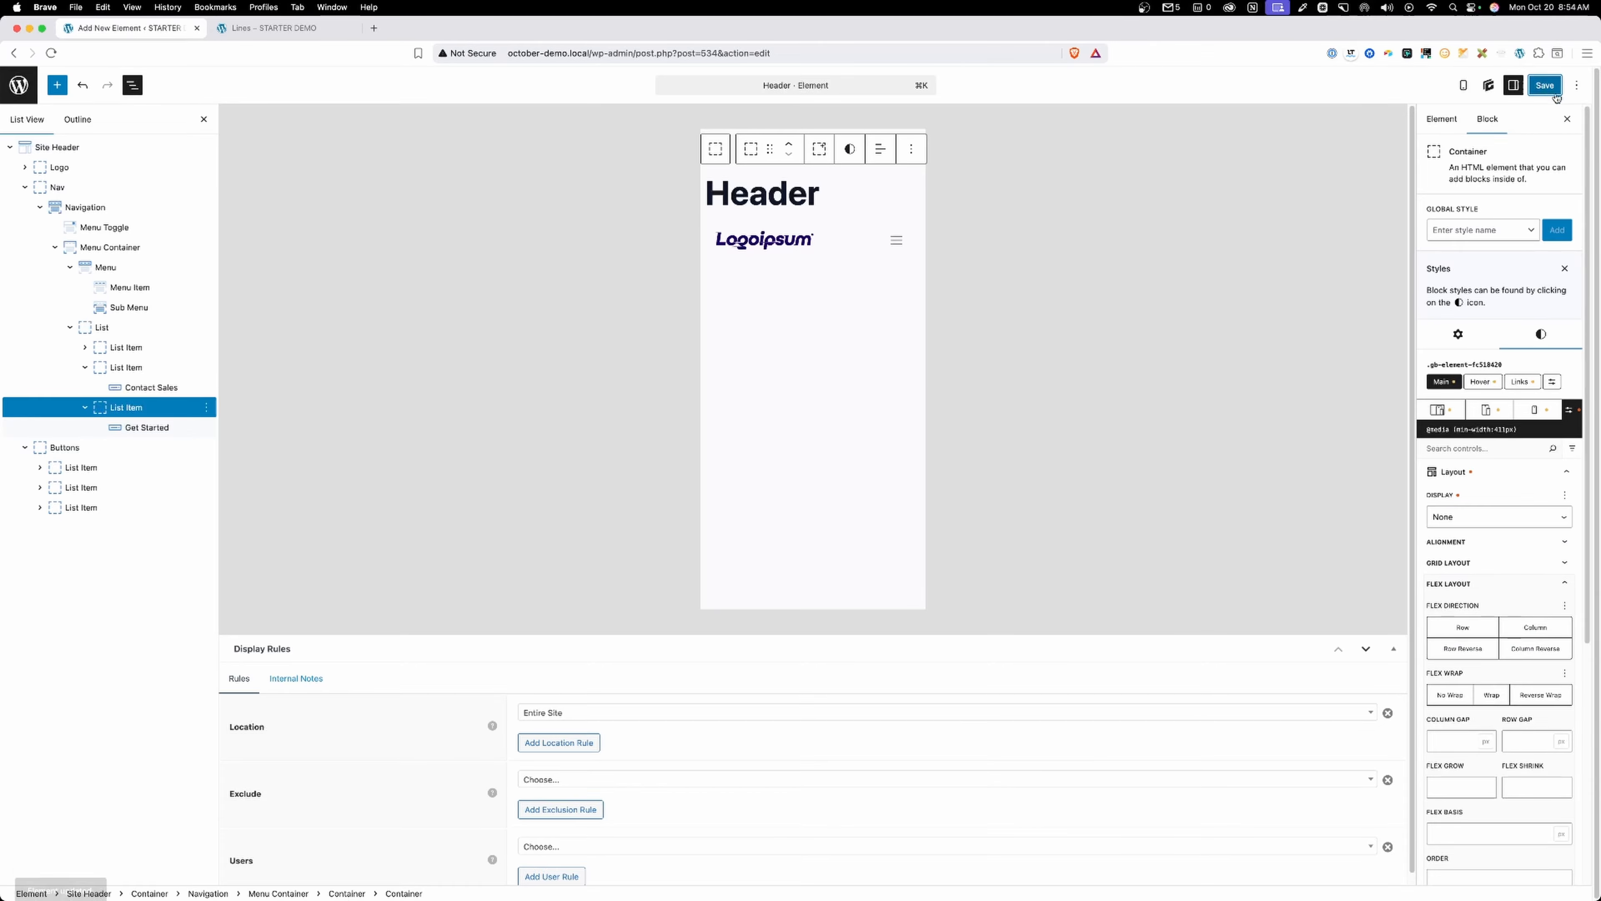
# Reload the Lines page and check the open mobile menu at preview widths of about 1261 px and 400 px.
pyautogui.click(307, 28)
pyautogui.click(574, 51)
pyautogui.press('Return')
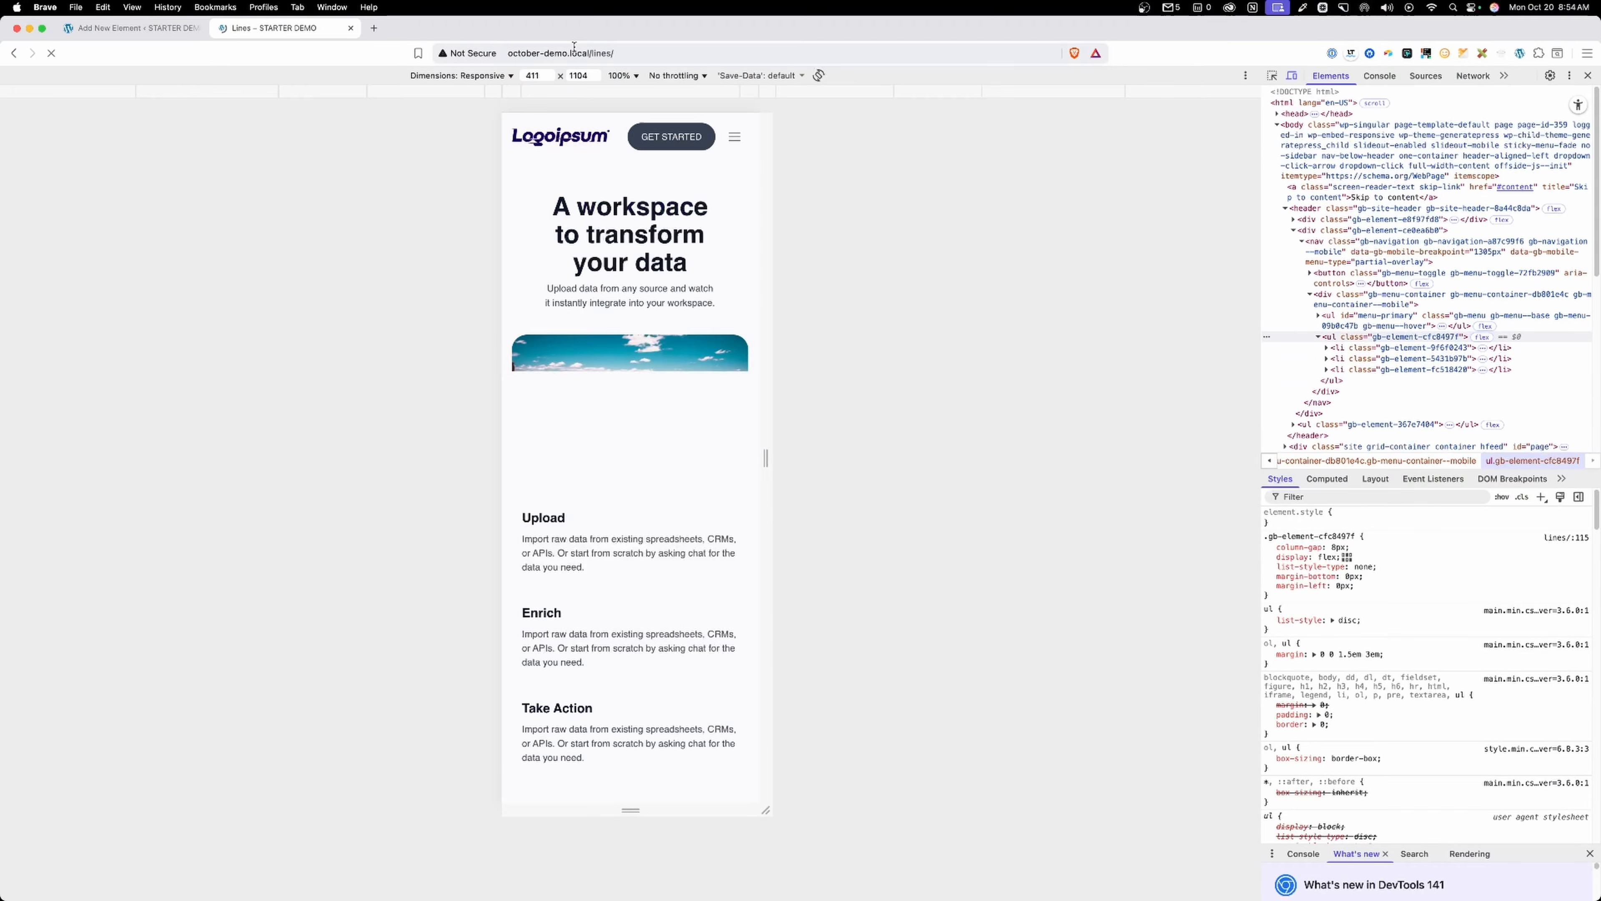
pyautogui.moveTo(762, 183); pyautogui.dragTo(1026, 187)
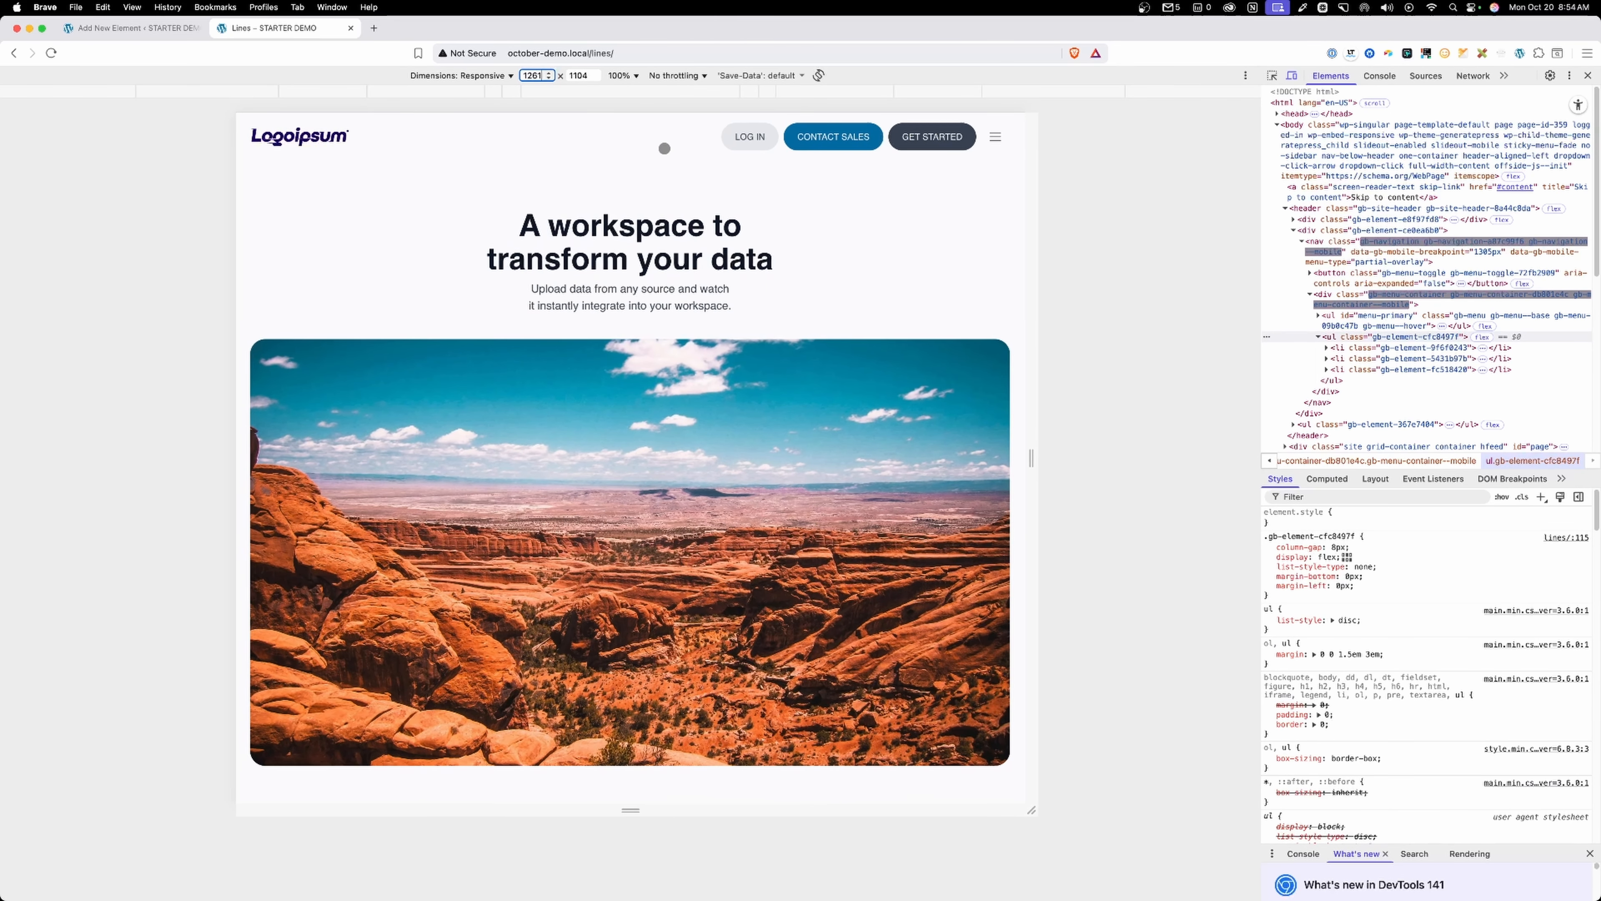
pyautogui.click(995, 137)
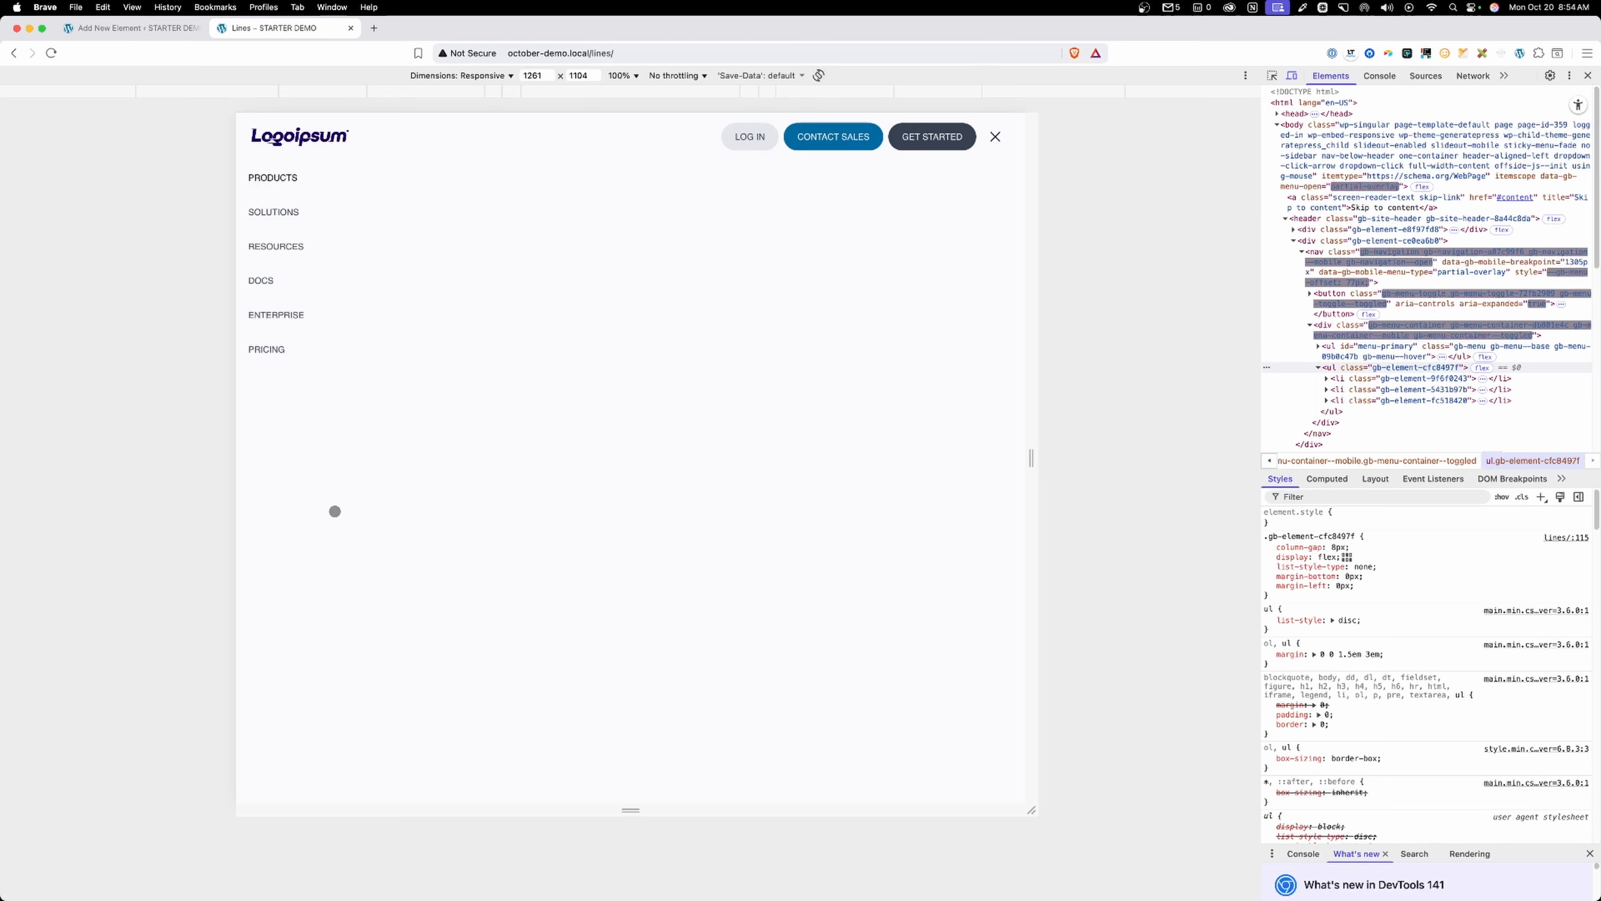
pyautogui.moveTo(1024, 249); pyautogui.dragTo(762, 240)
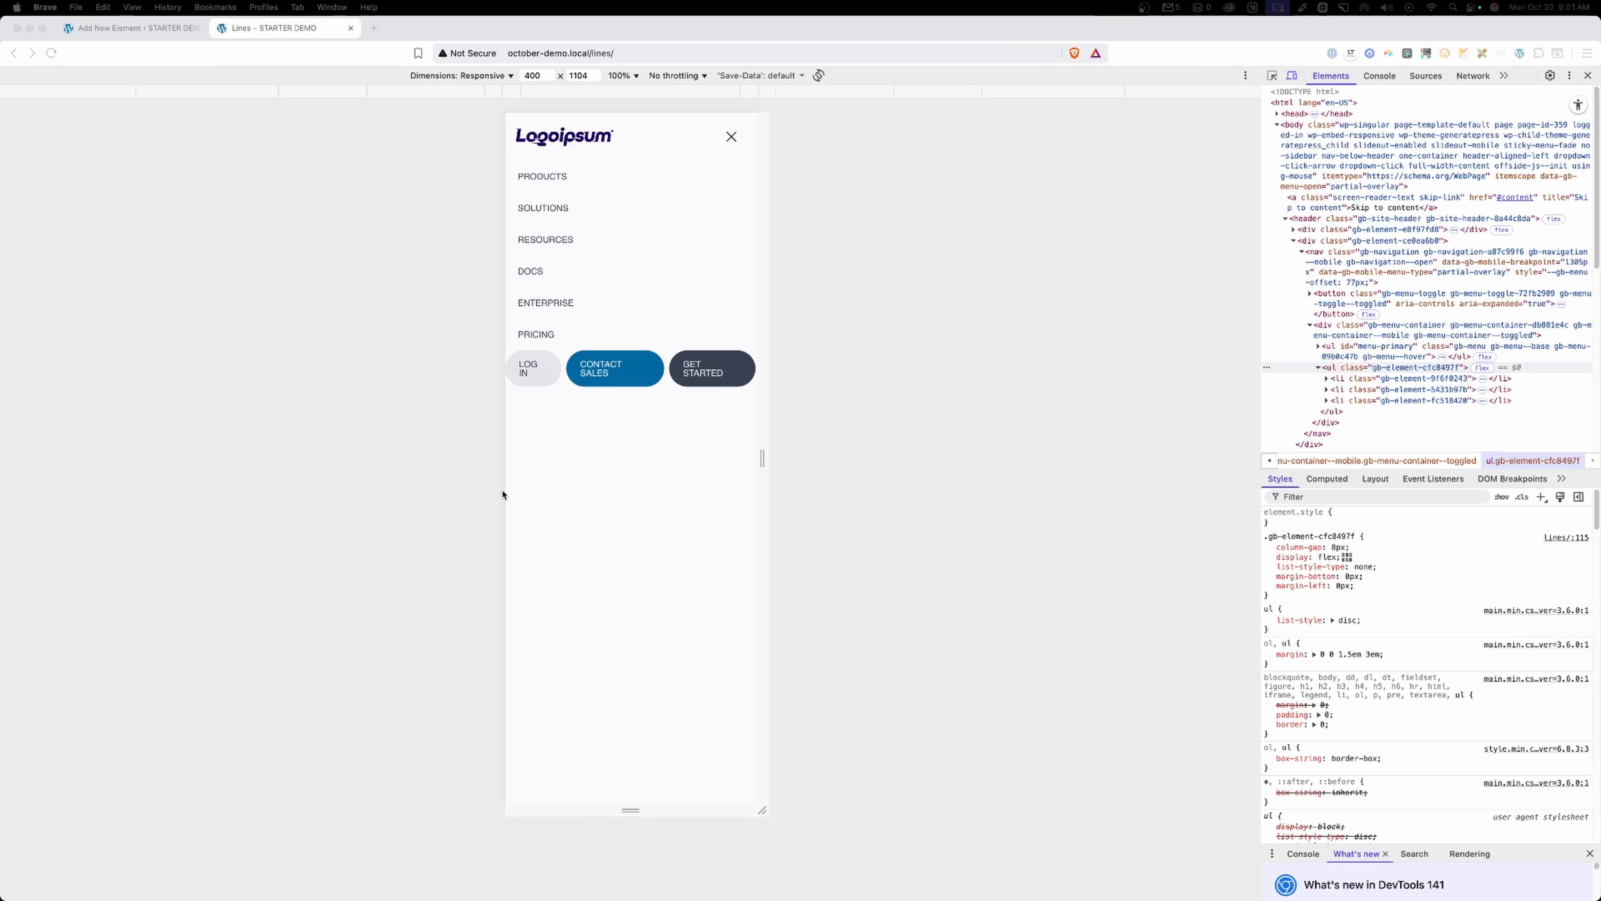
pyautogui.click(458, 472)
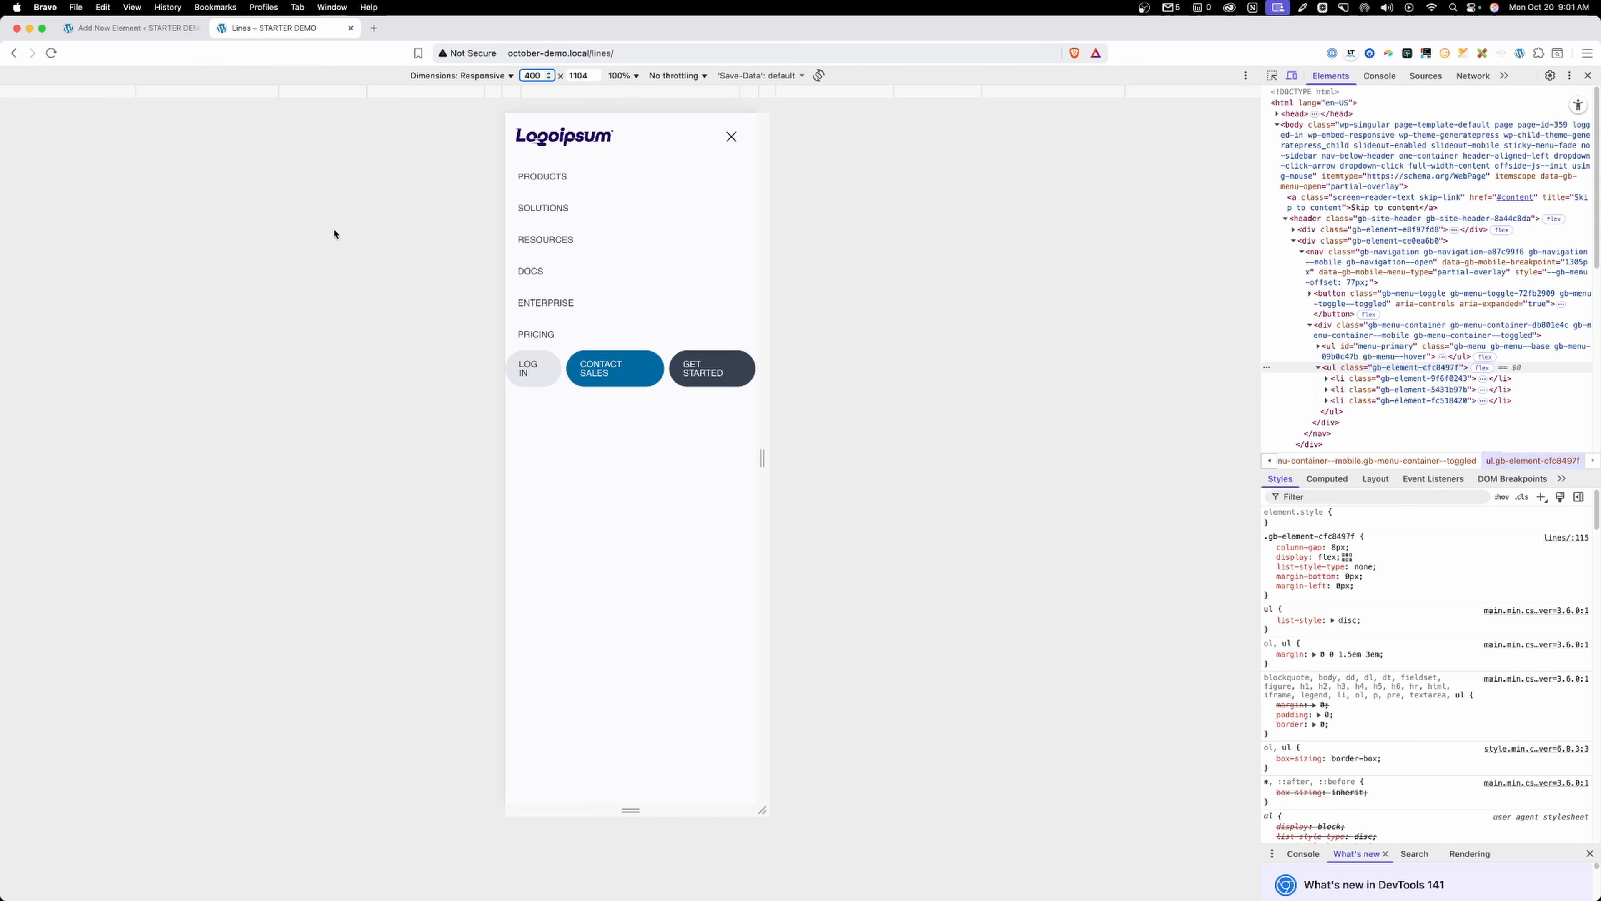
# Set the mobile menu's List container left and right padding to 20 px for all screens and save the element.
pyautogui.click(138, 36)
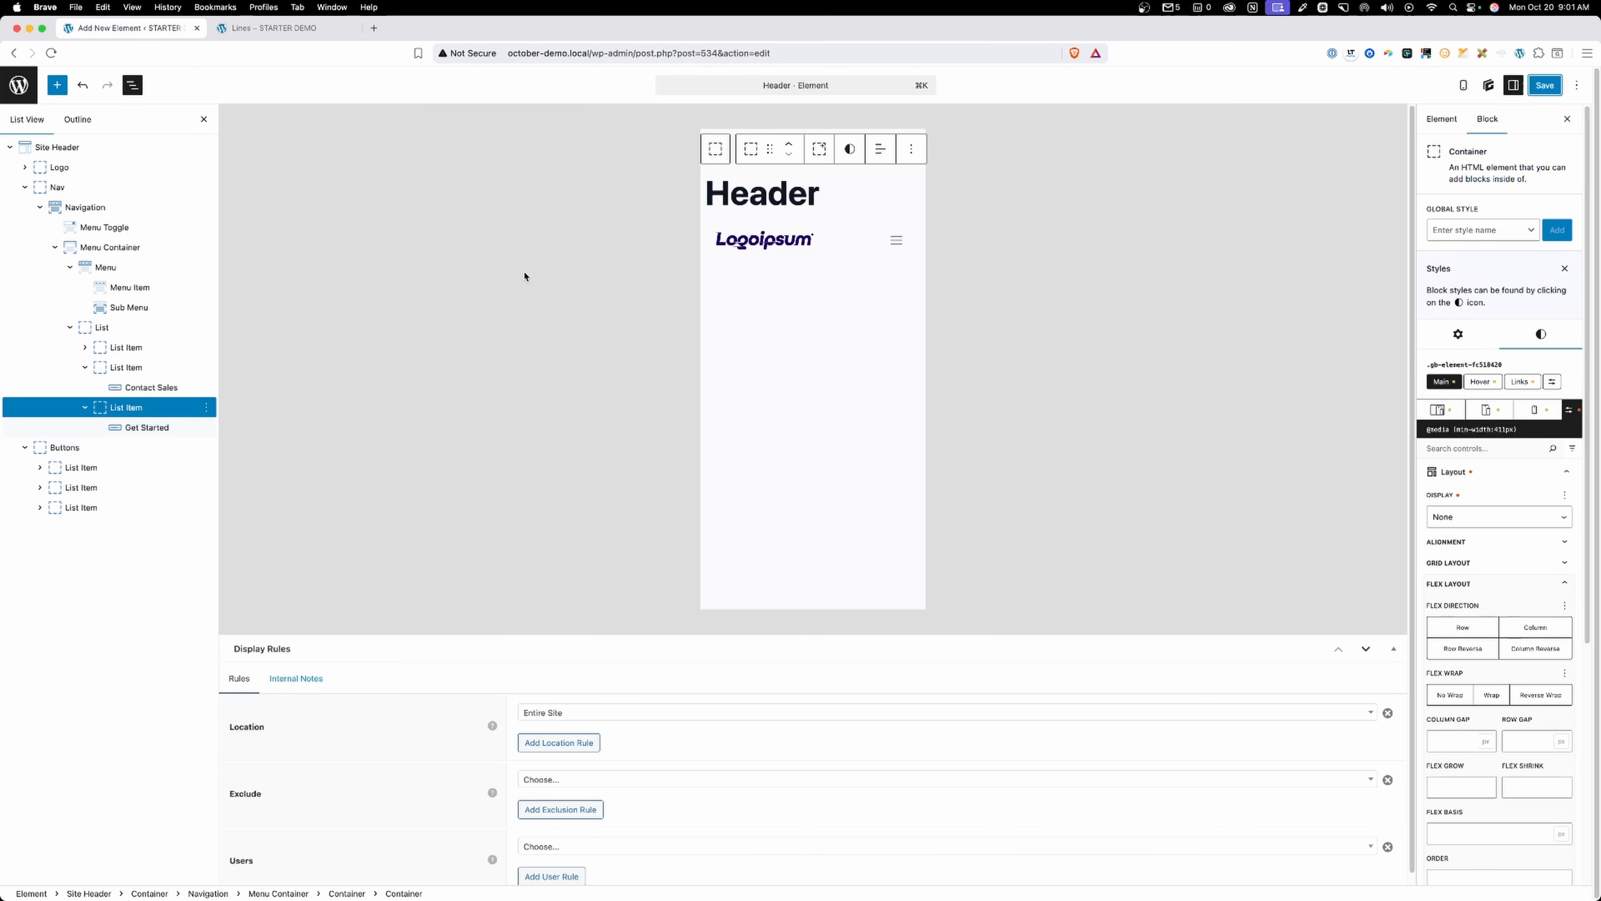
pyautogui.click(895, 239)
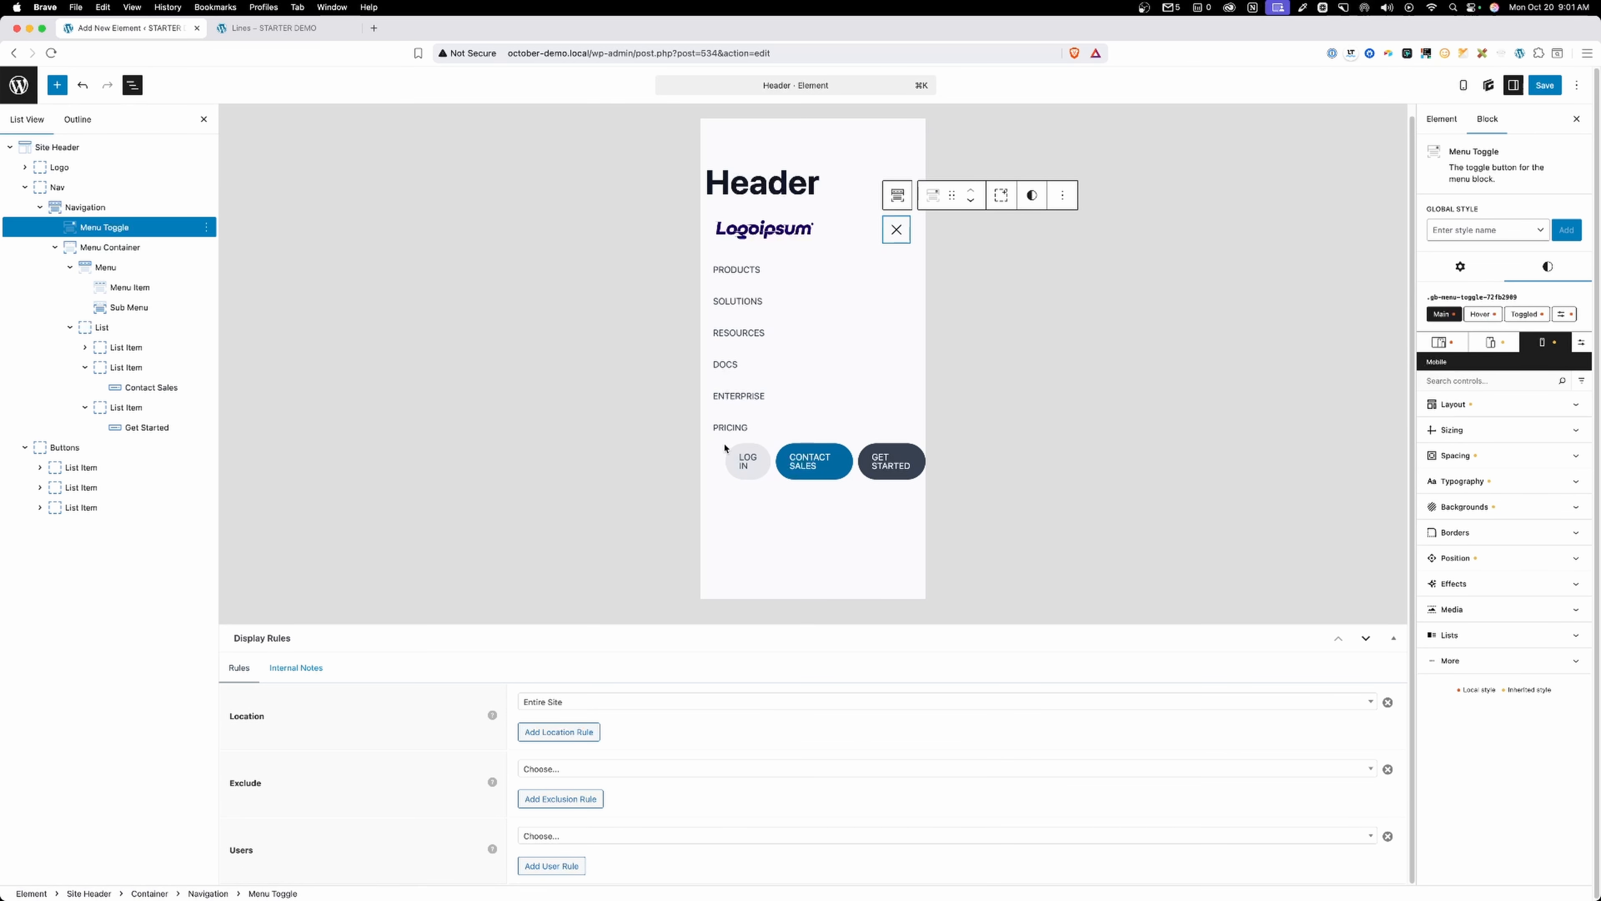
pyautogui.click(101, 327)
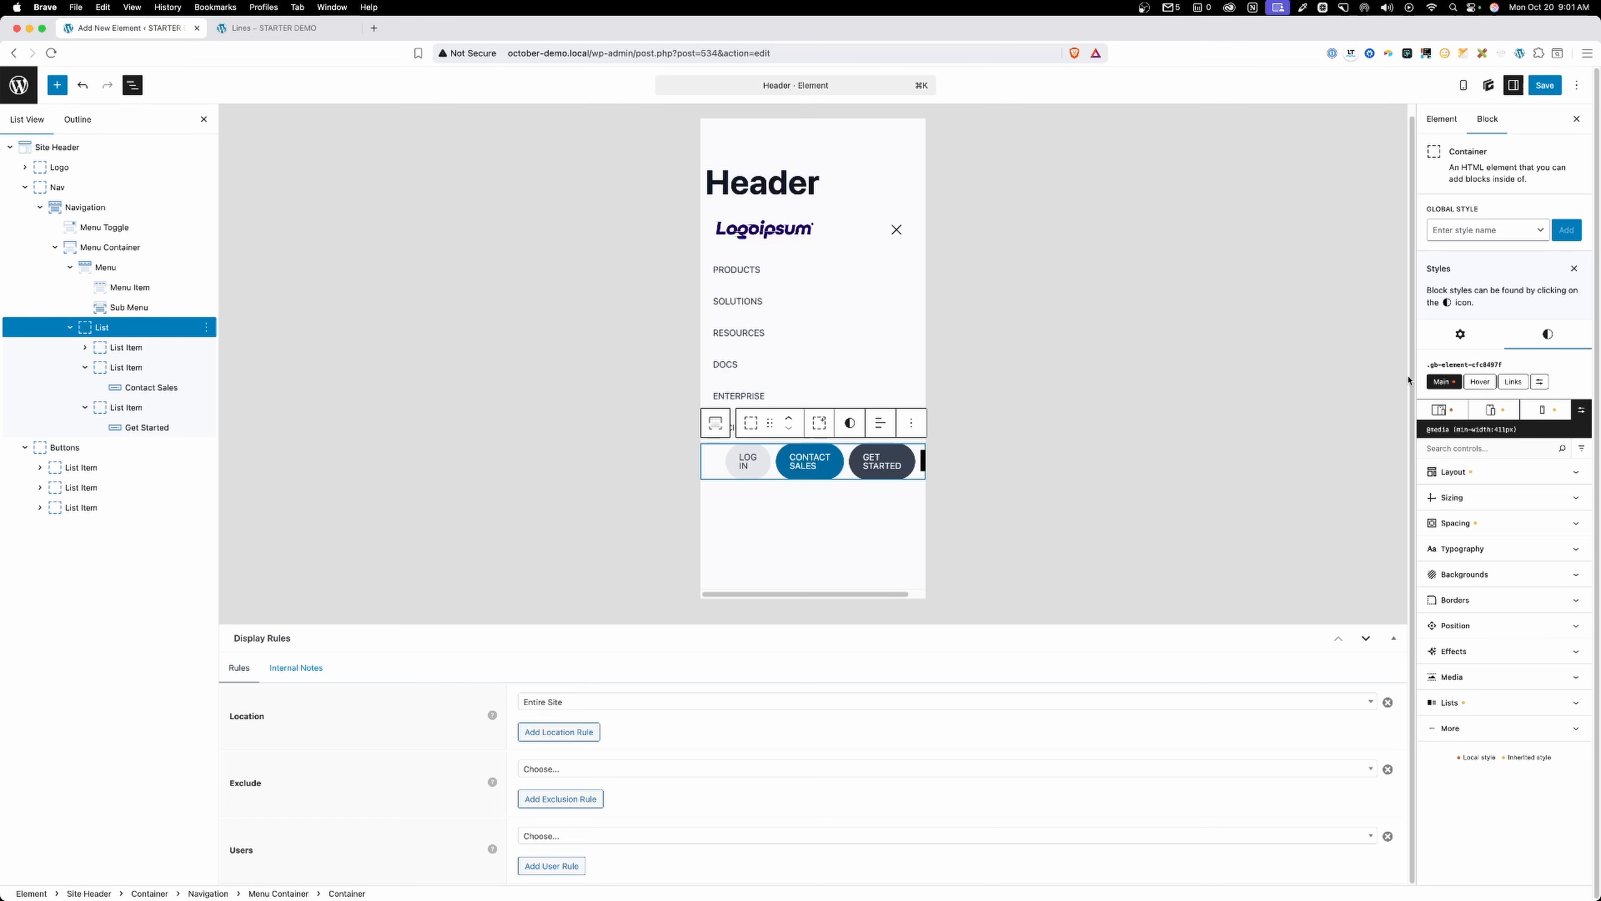
pyautogui.click(1438, 410)
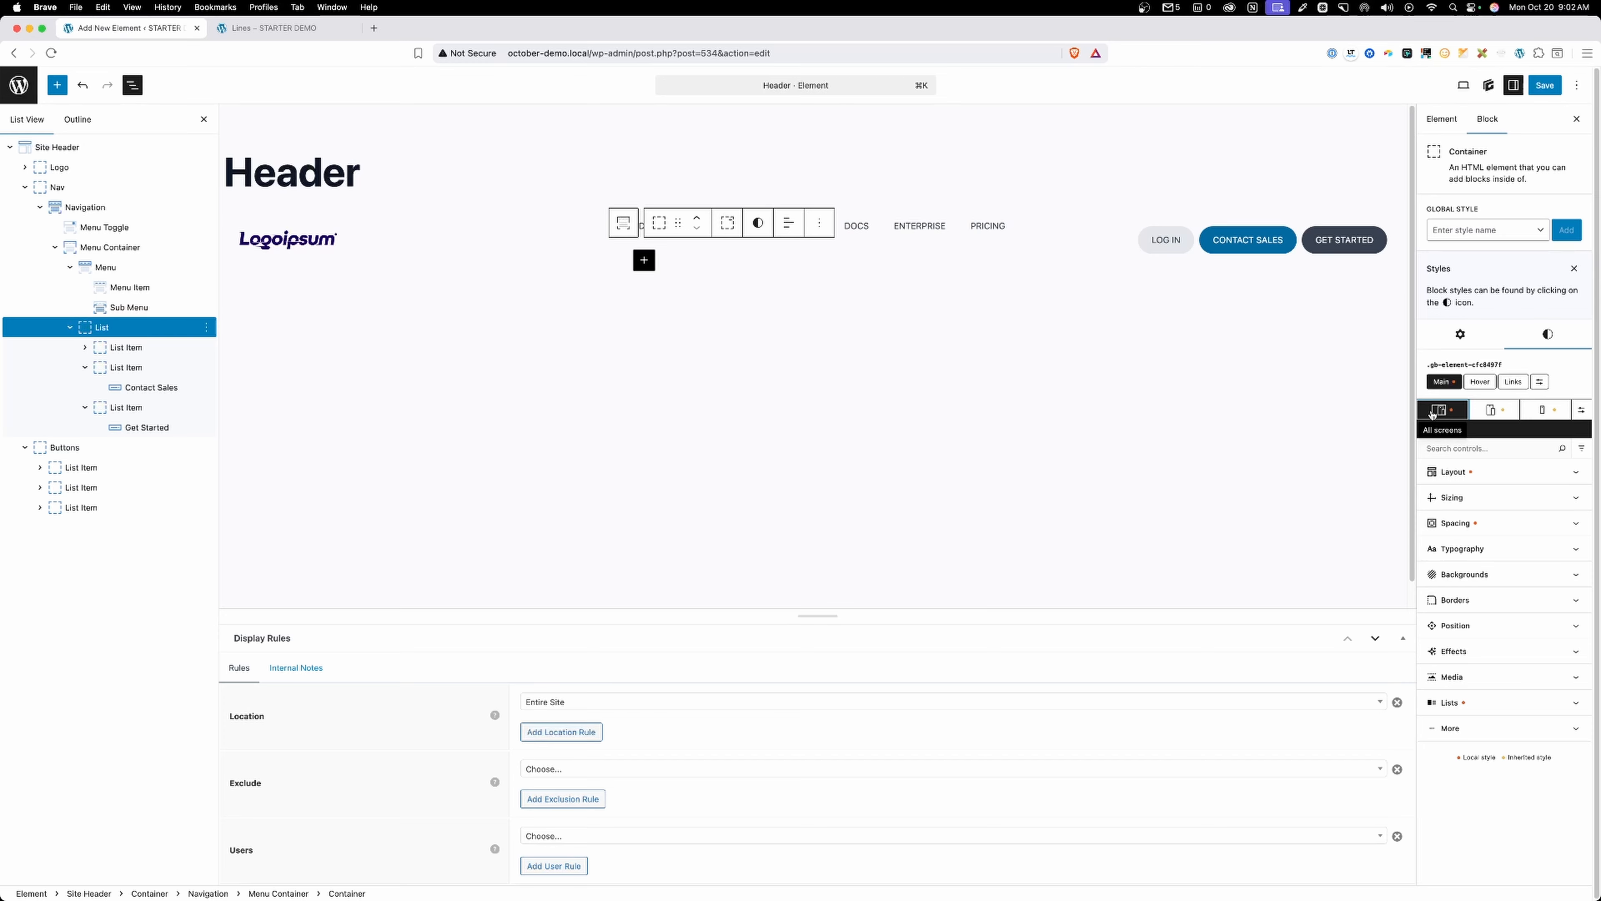
pyautogui.click(1460, 525)
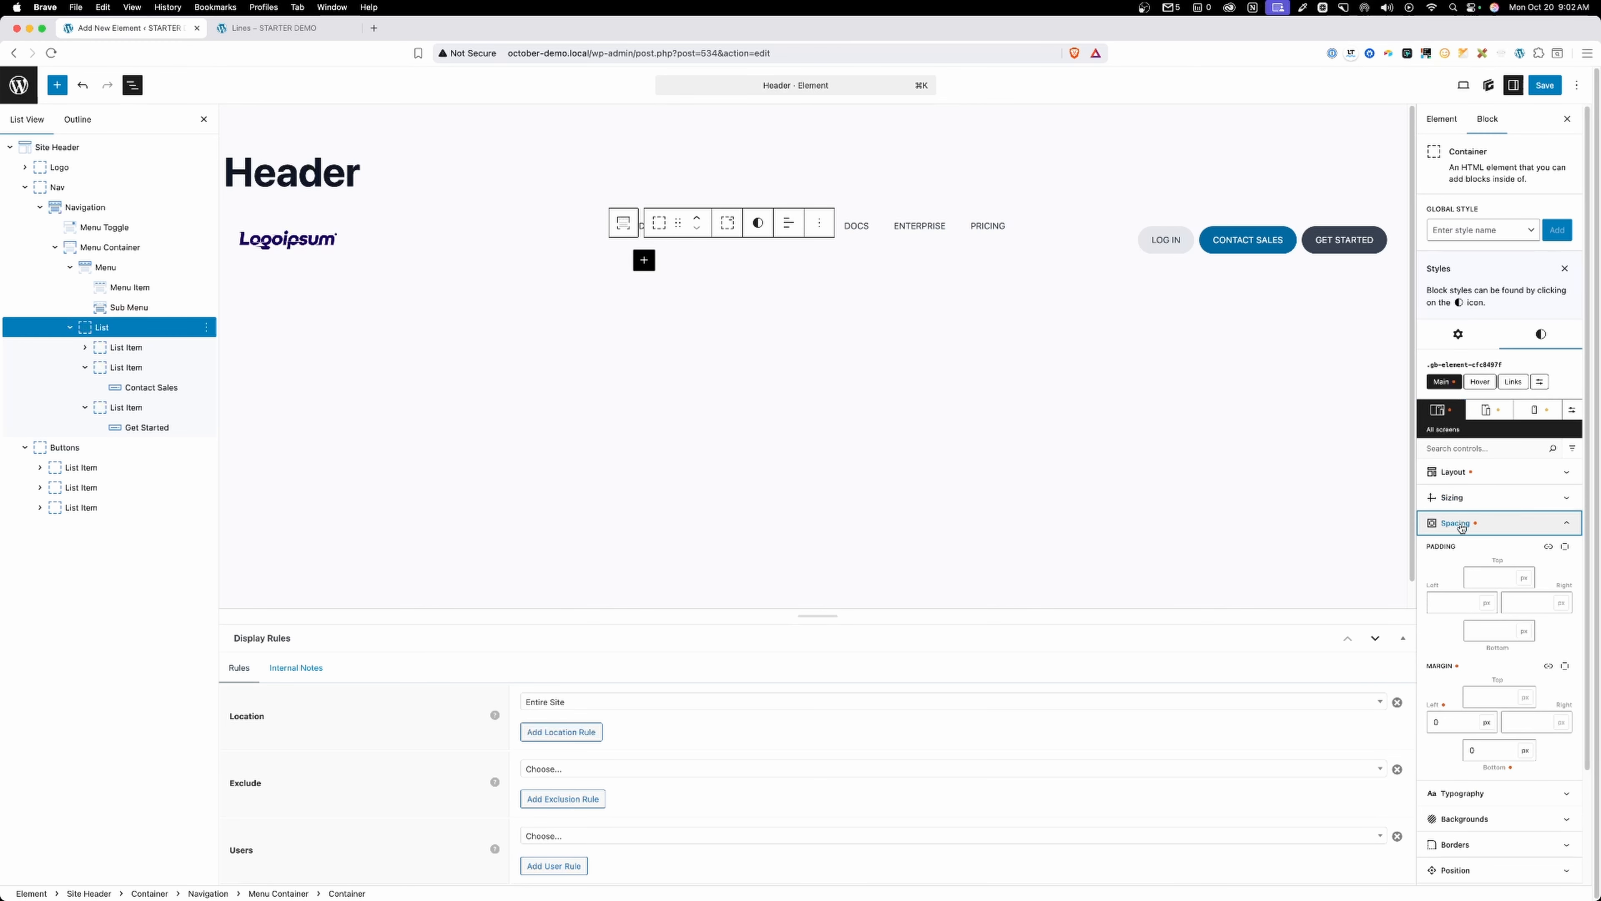
pyautogui.click(1453, 603)
pyautogui.write('20')
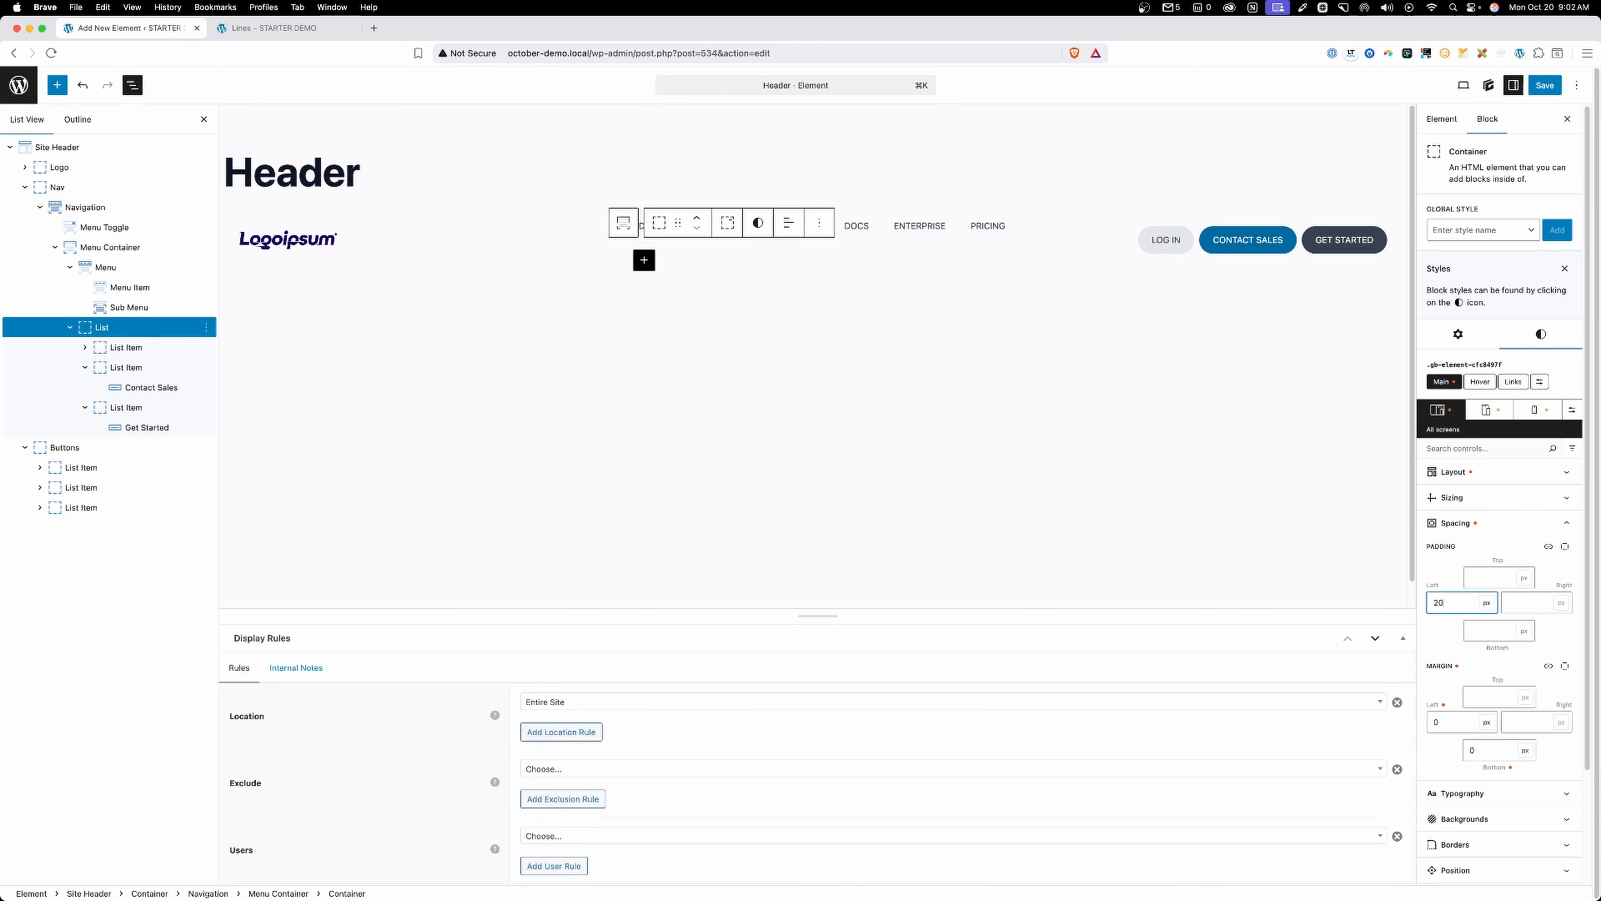
pyautogui.click(1533, 601)
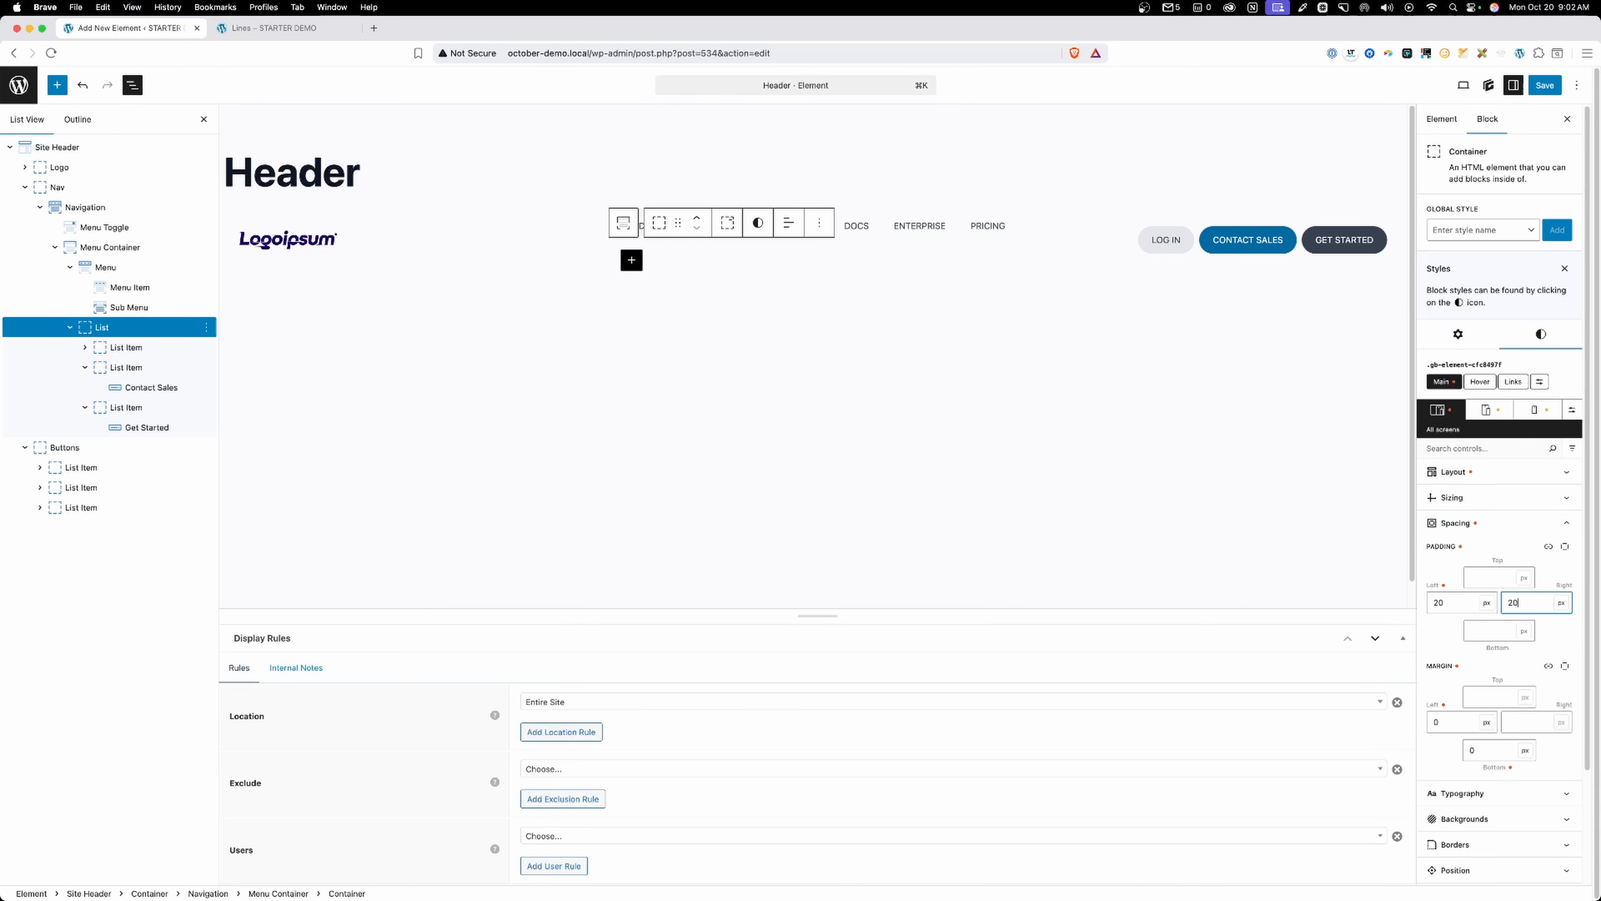
# Reload the Lines page and open the mobile menu to check the button row's side spacing at 400 px wide.
pyautogui.click(310, 33)
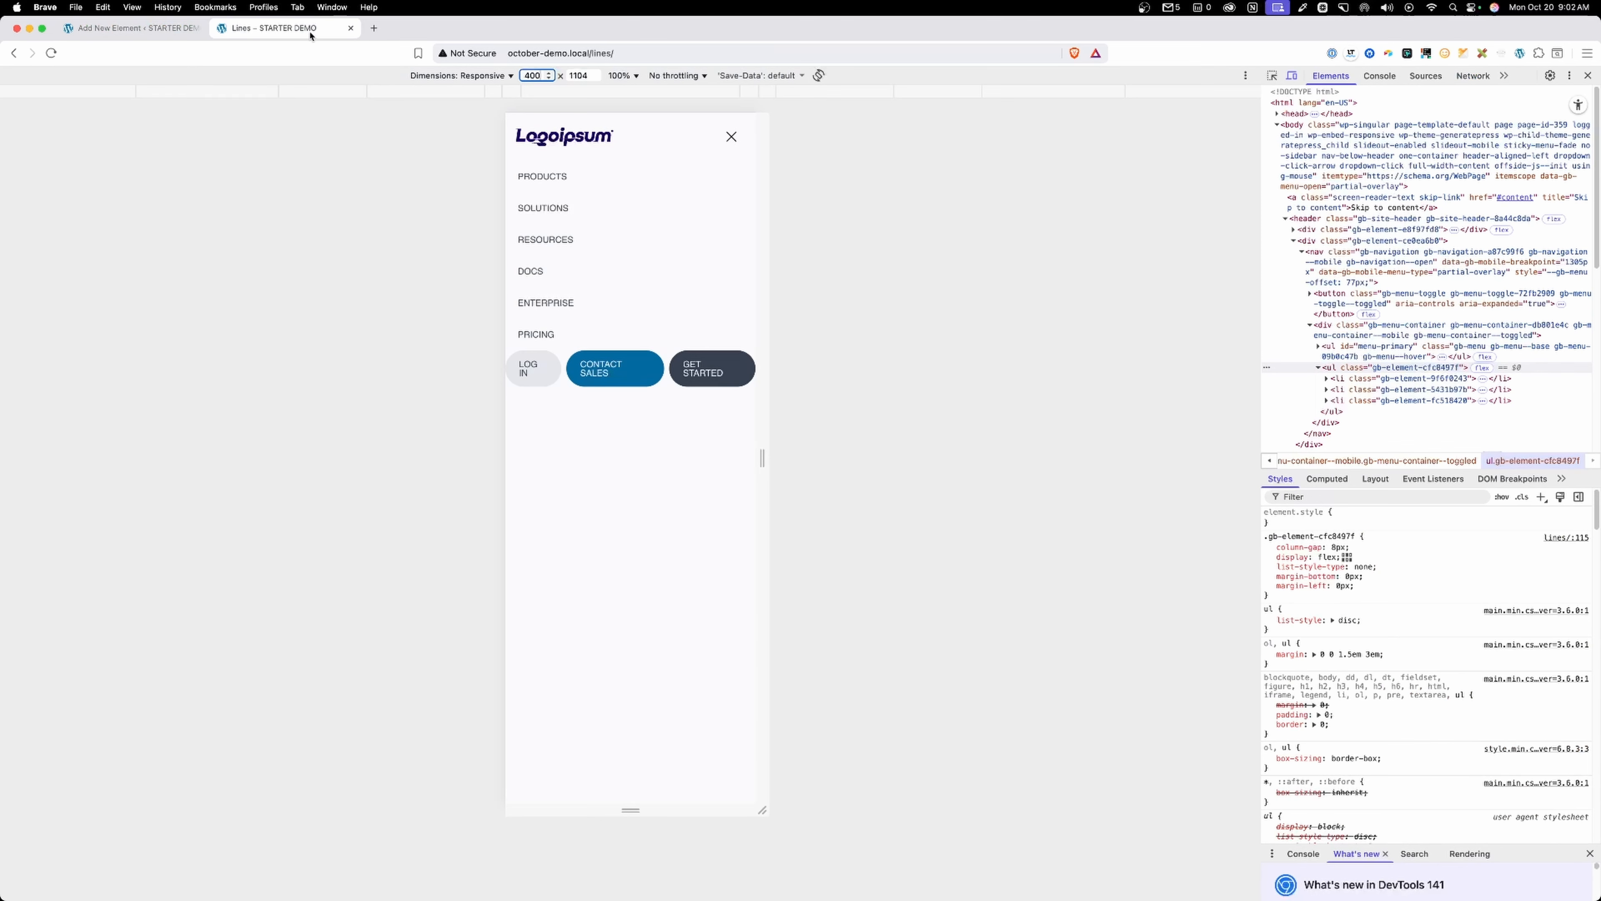
pyautogui.click(509, 51)
pyautogui.press('Return')
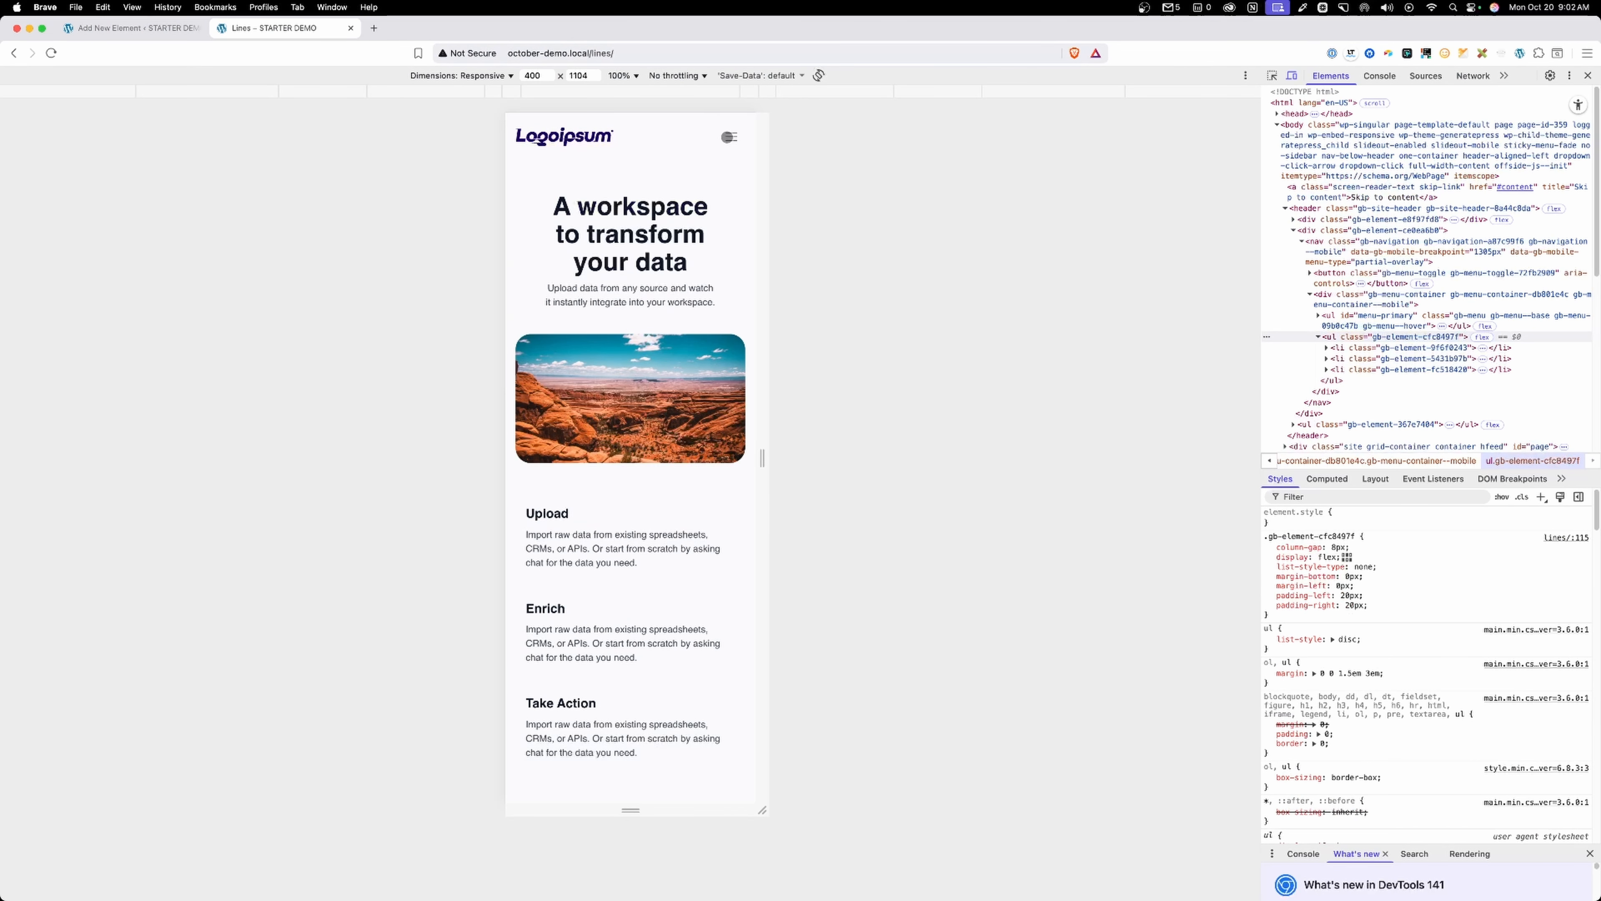
pyautogui.click(729, 137)
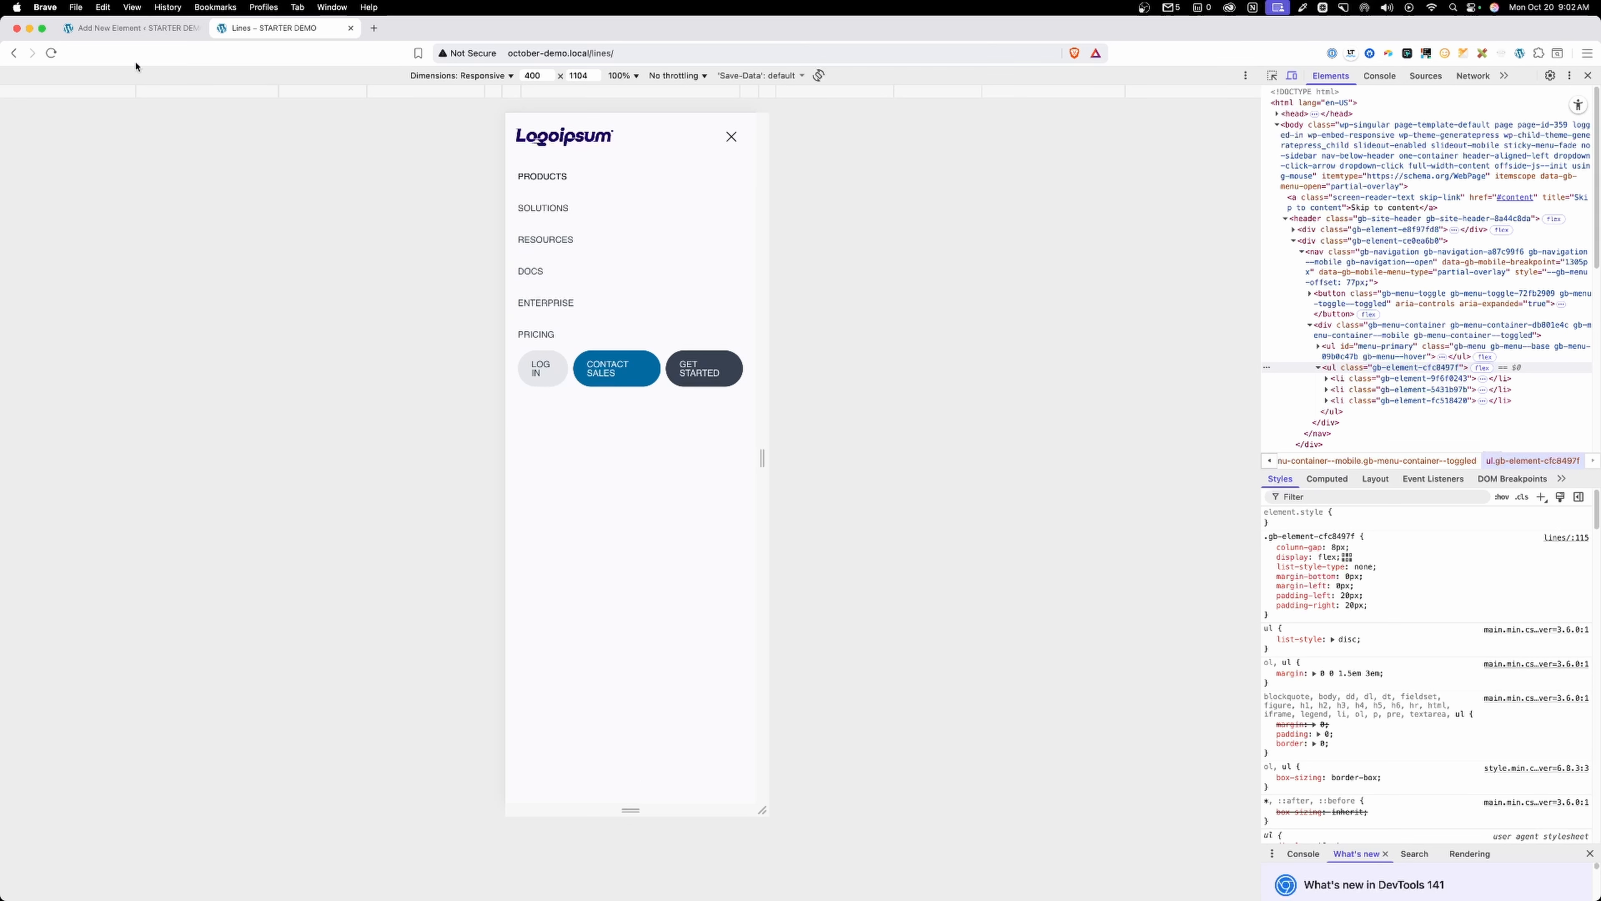
pyautogui.click(126, 26)
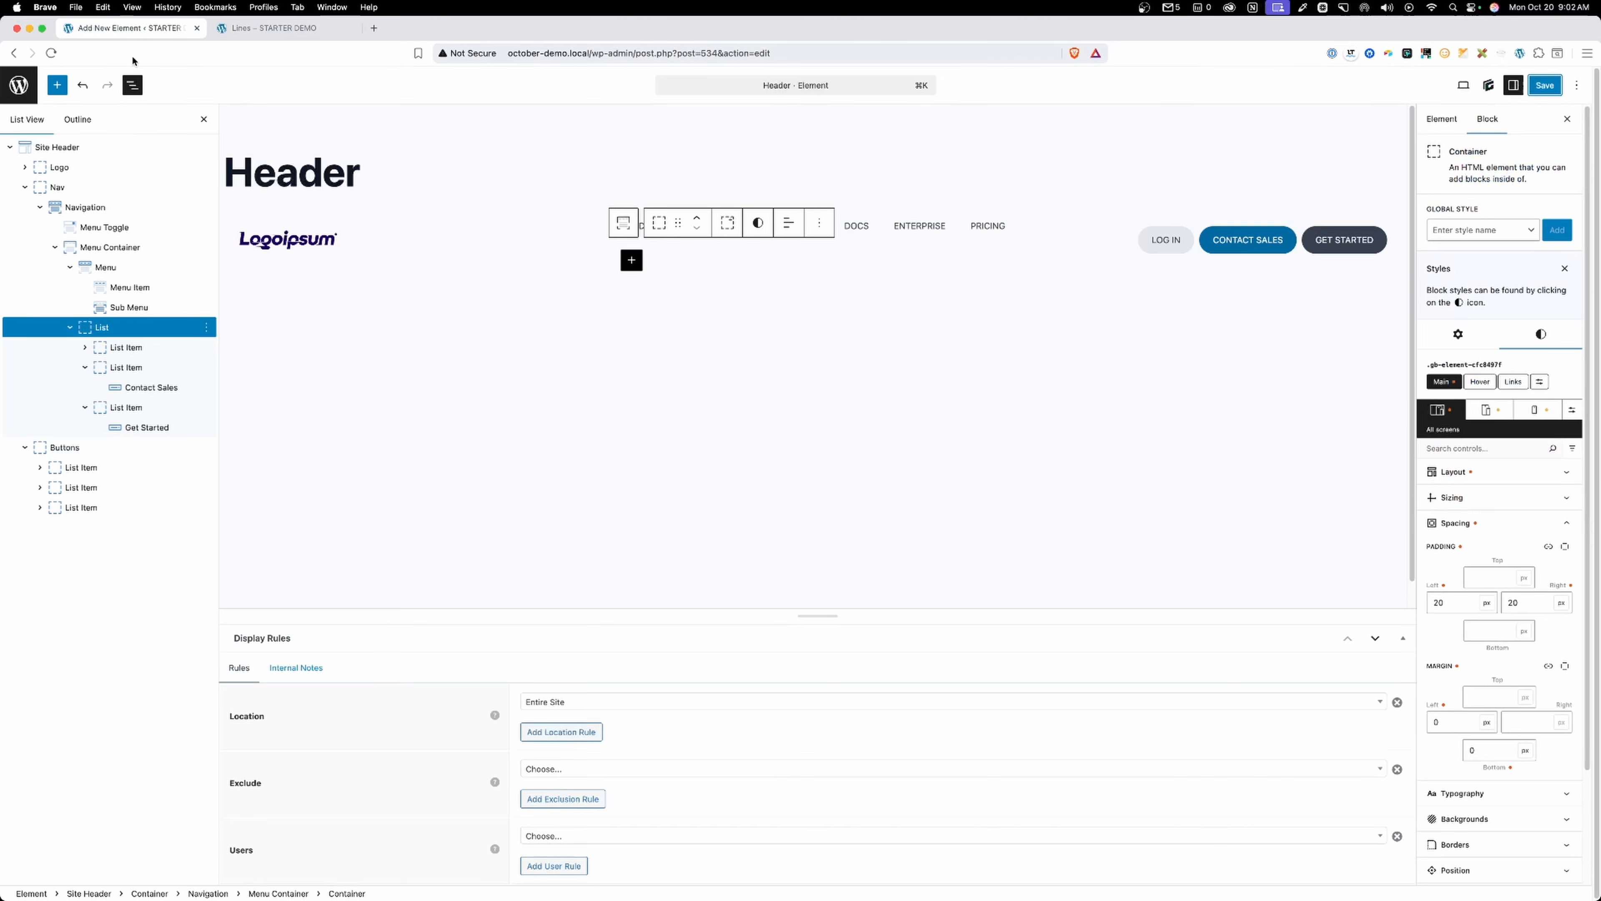
pyautogui.click(125, 246)
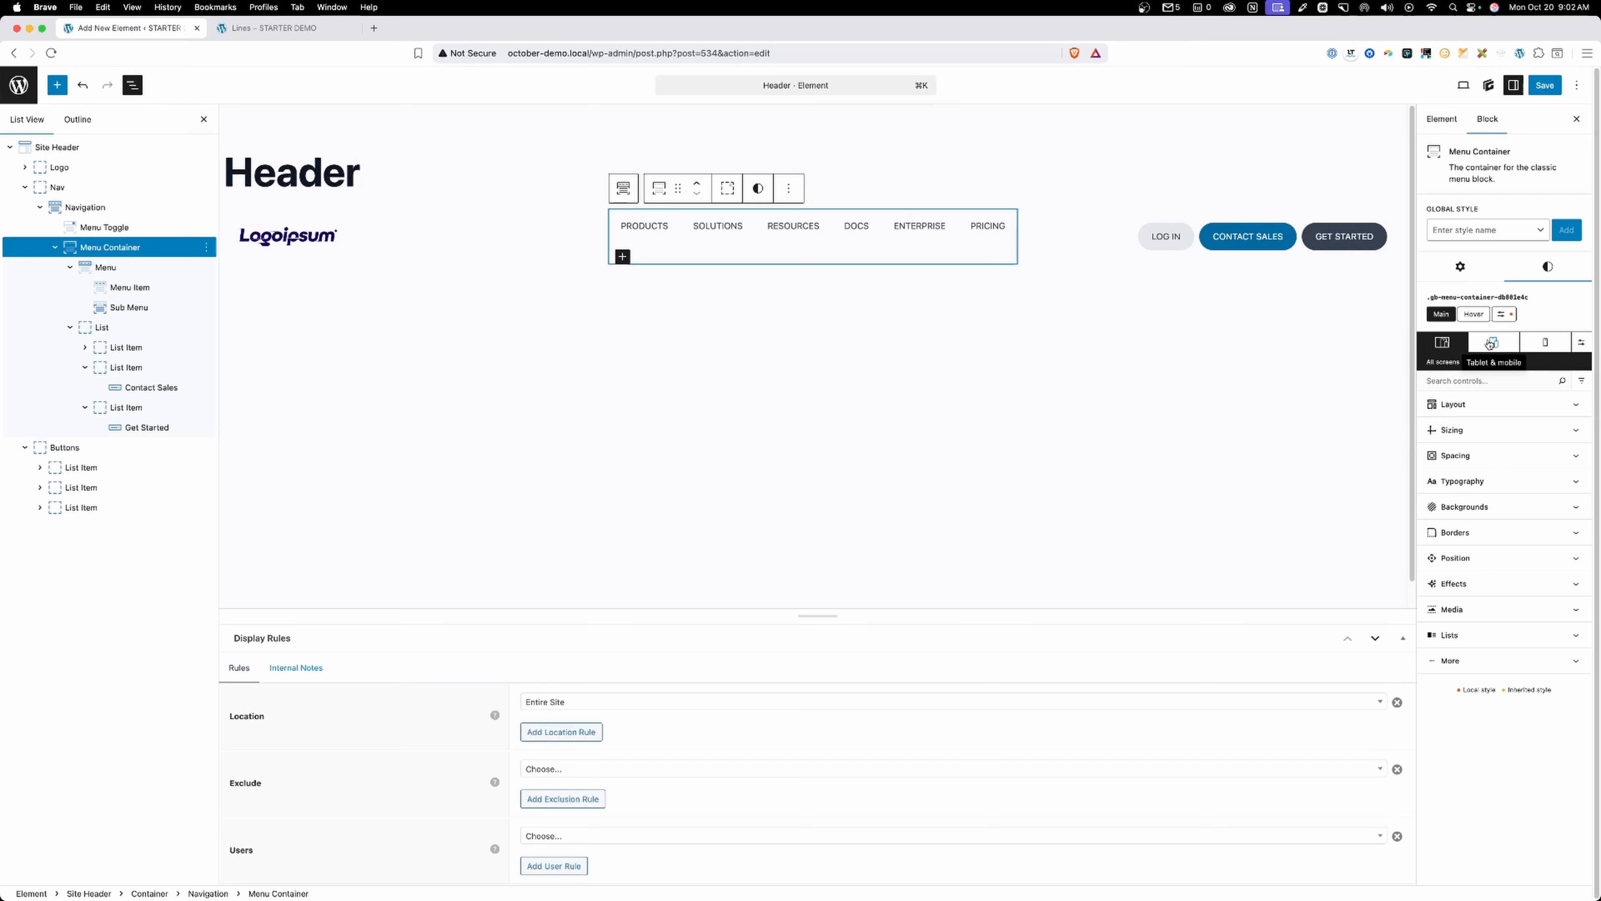
pyautogui.click(64, 204)
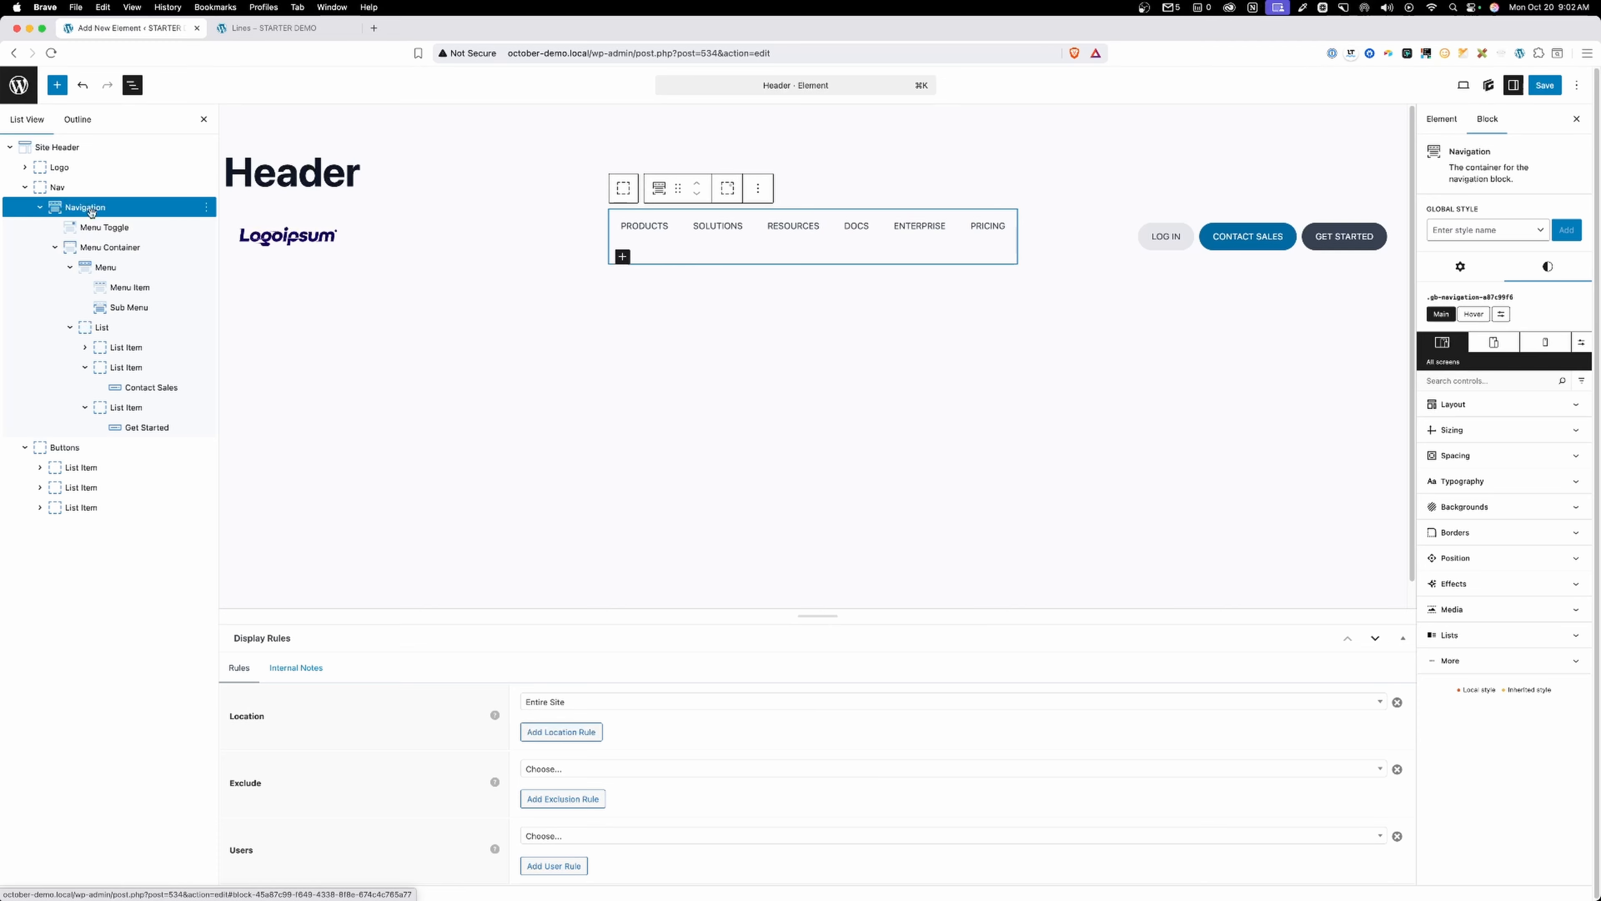
pyautogui.click(1460, 266)
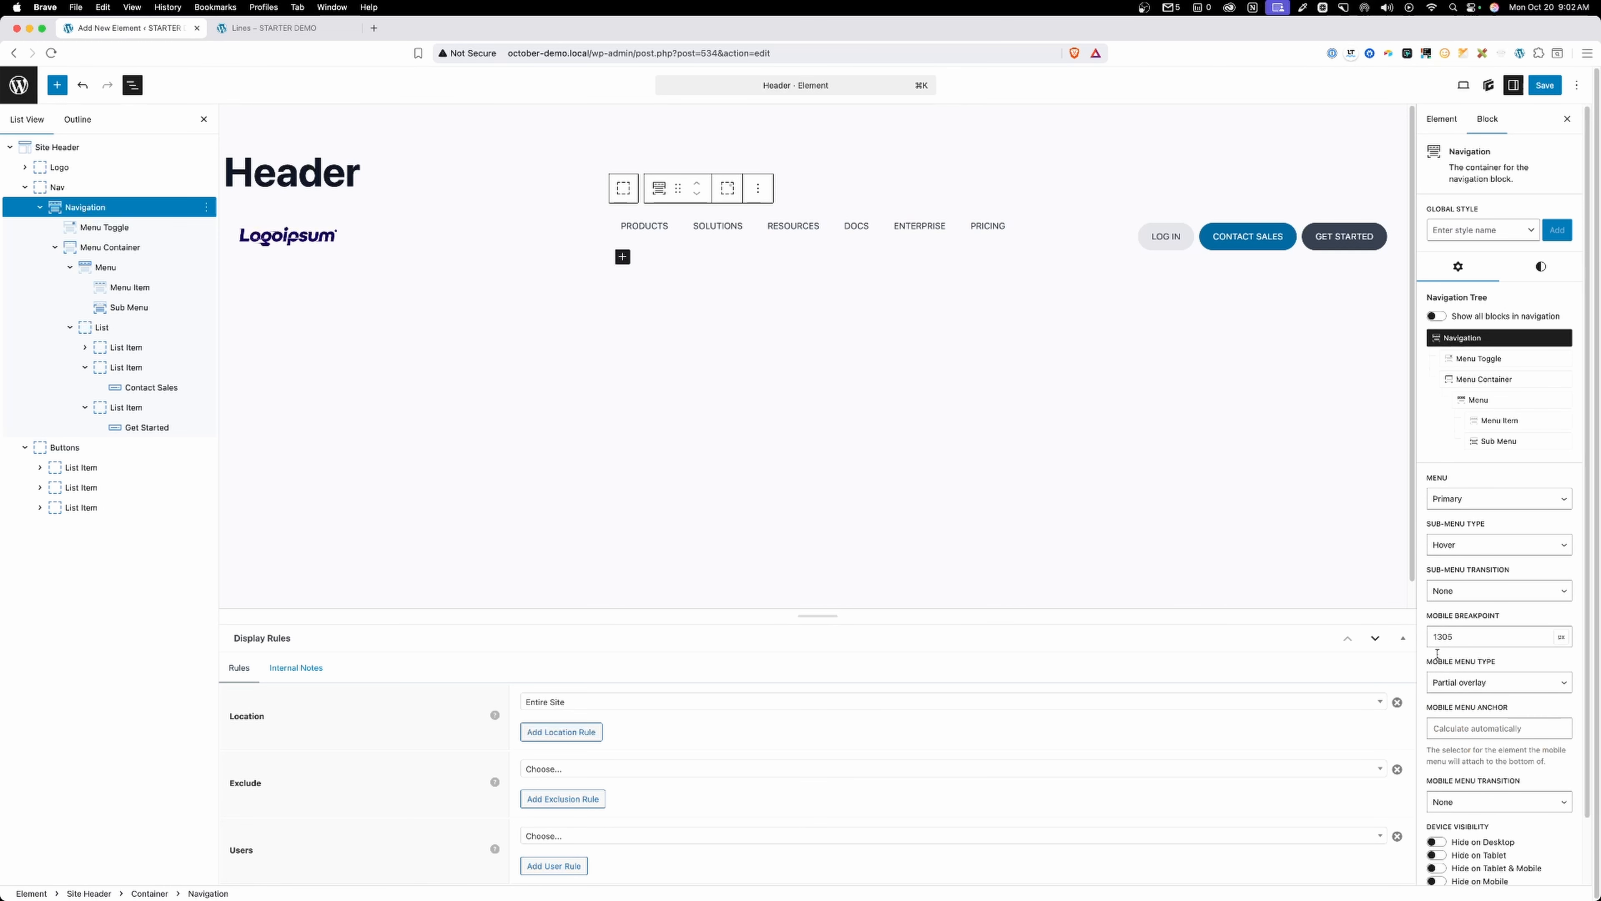
pyautogui.moveTo(1449, 642); pyautogui.dragTo(1433, 637)
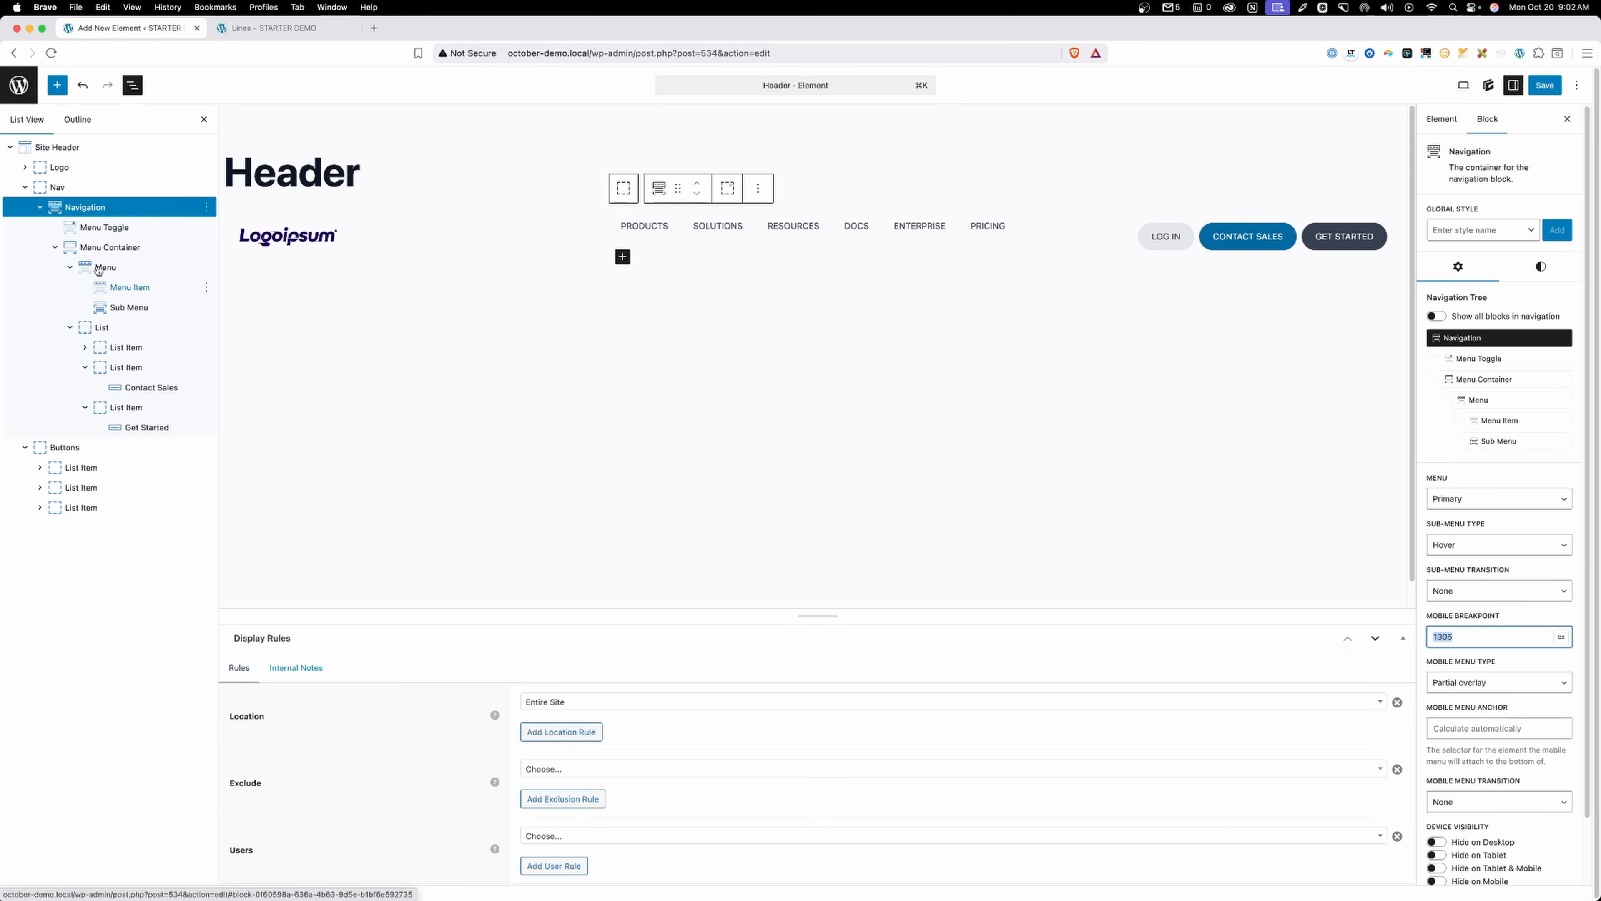
pyautogui.click(104, 247)
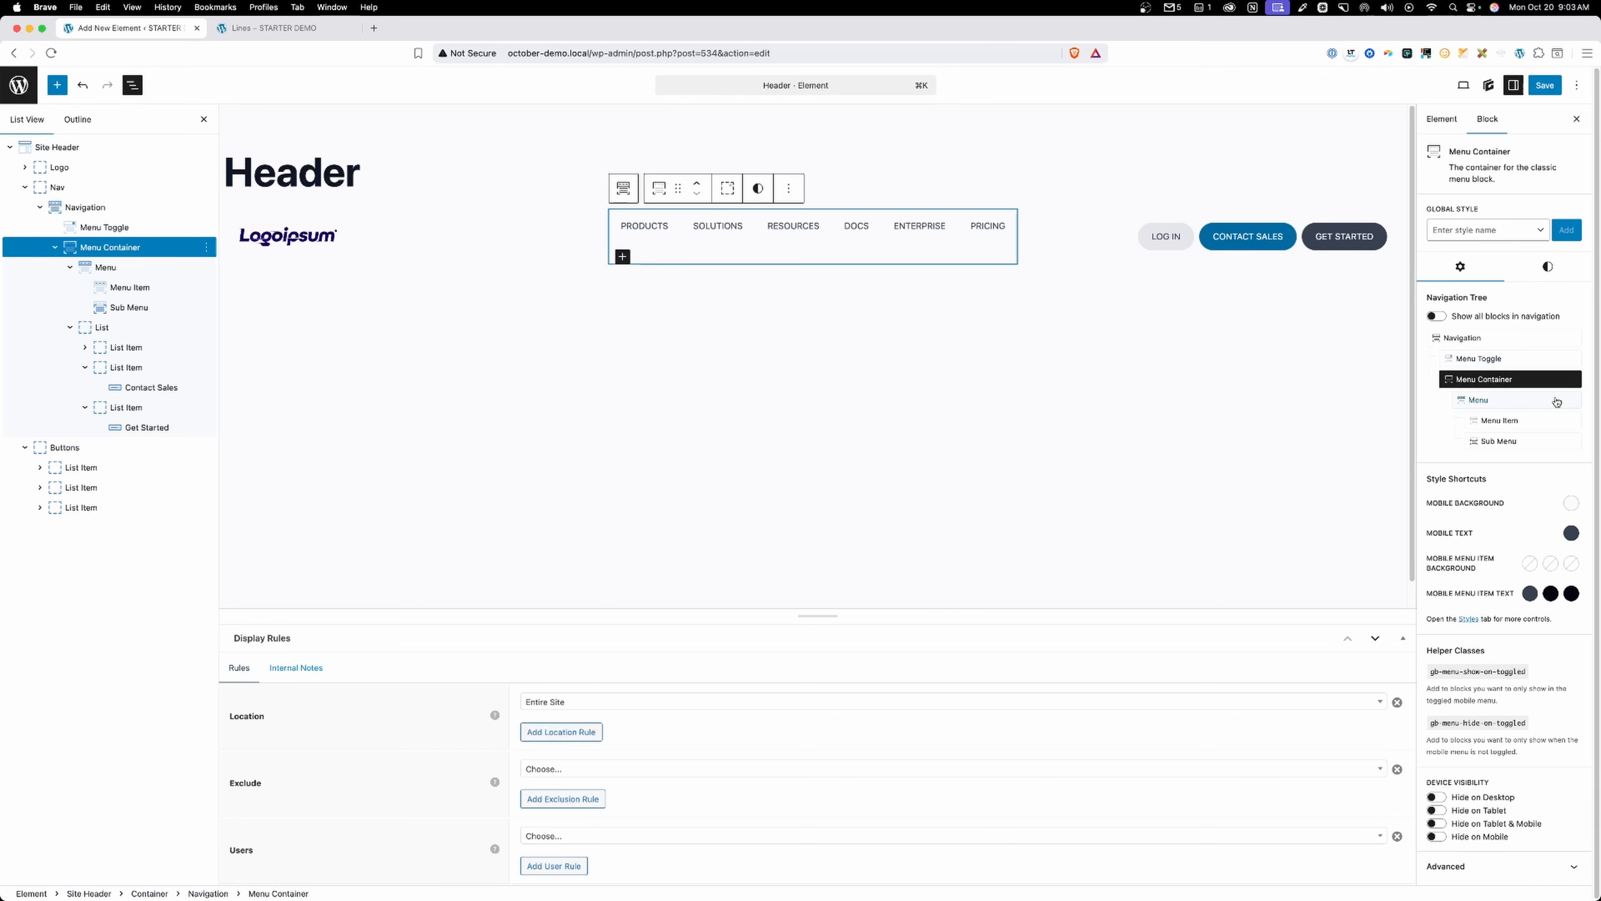
pyautogui.click(1558, 265)
pyautogui.click(1581, 363)
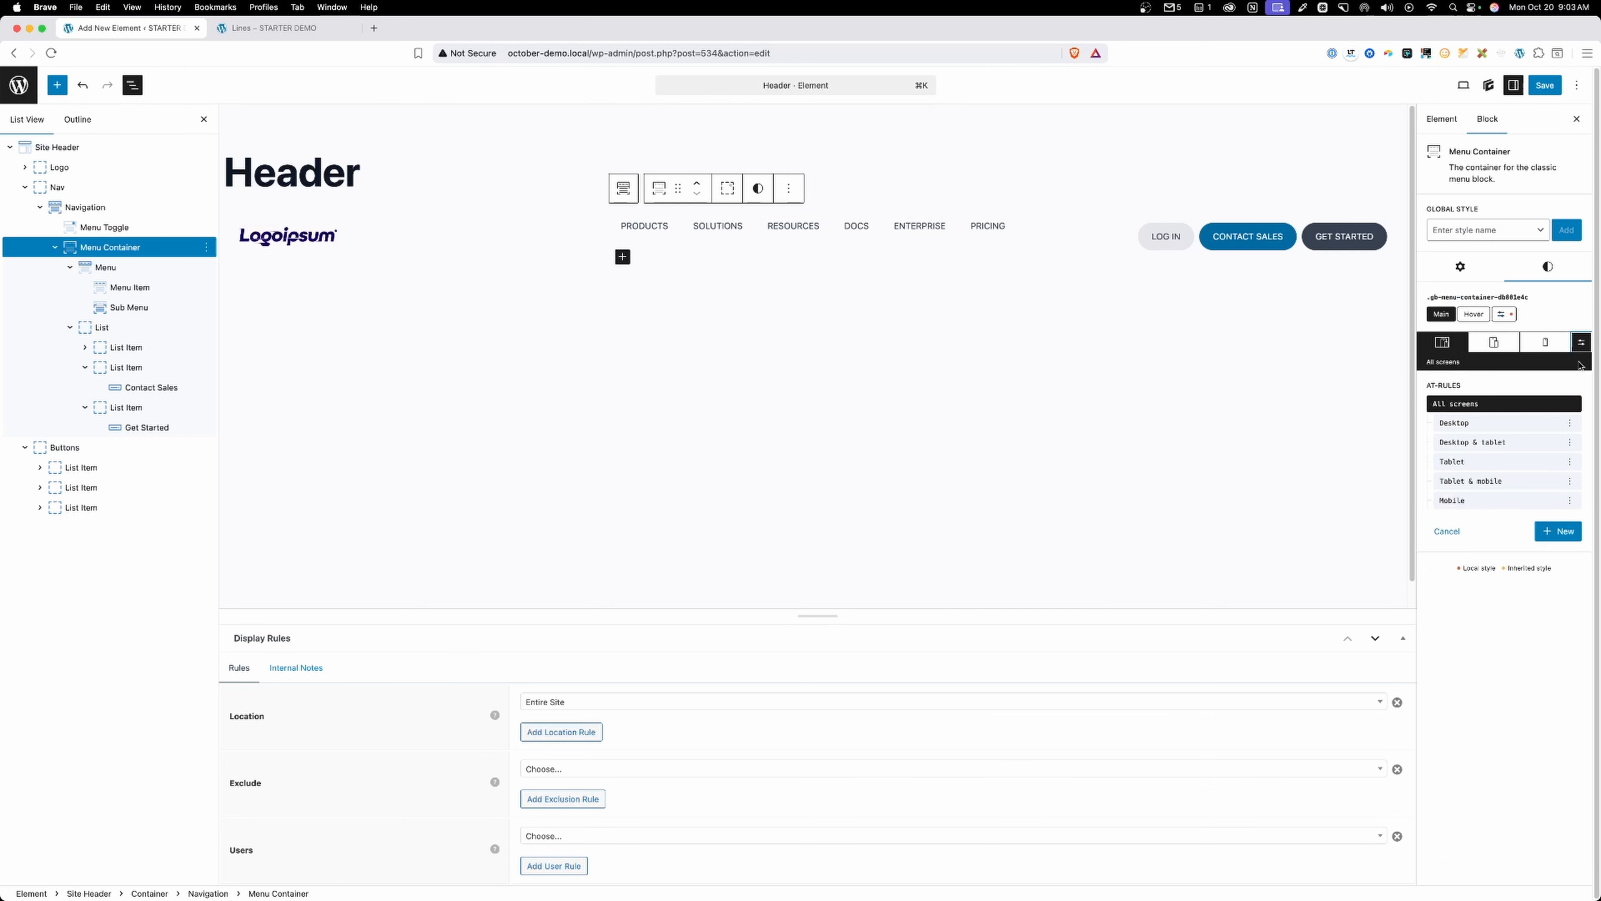
pyautogui.click(1556, 530)
pyautogui.write('@#')
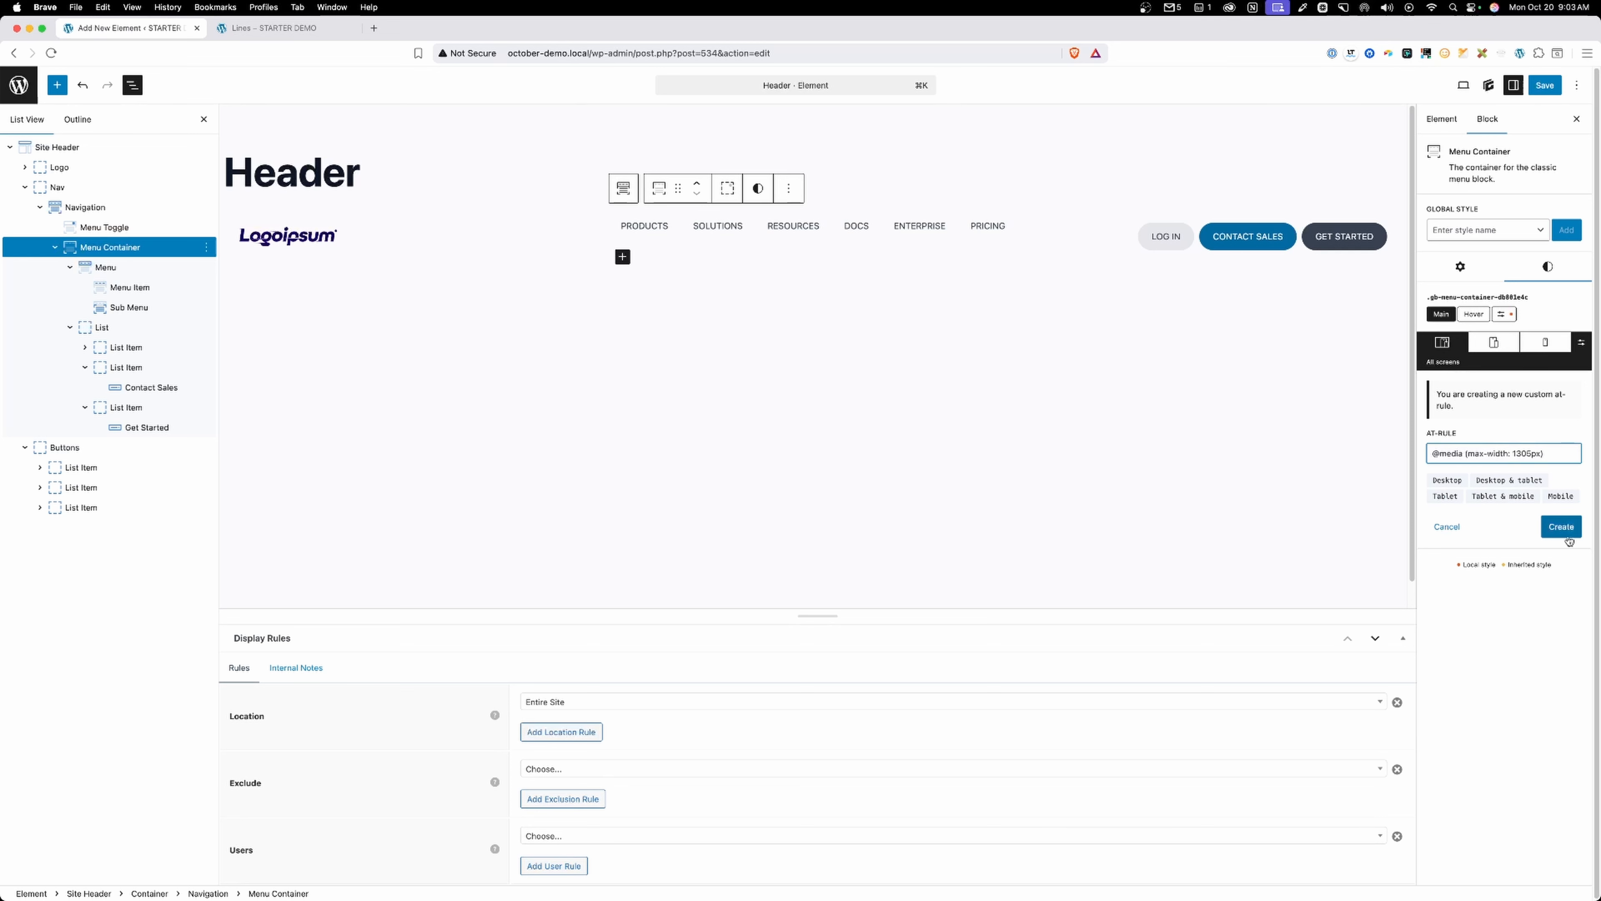
pyautogui.click(1561, 527)
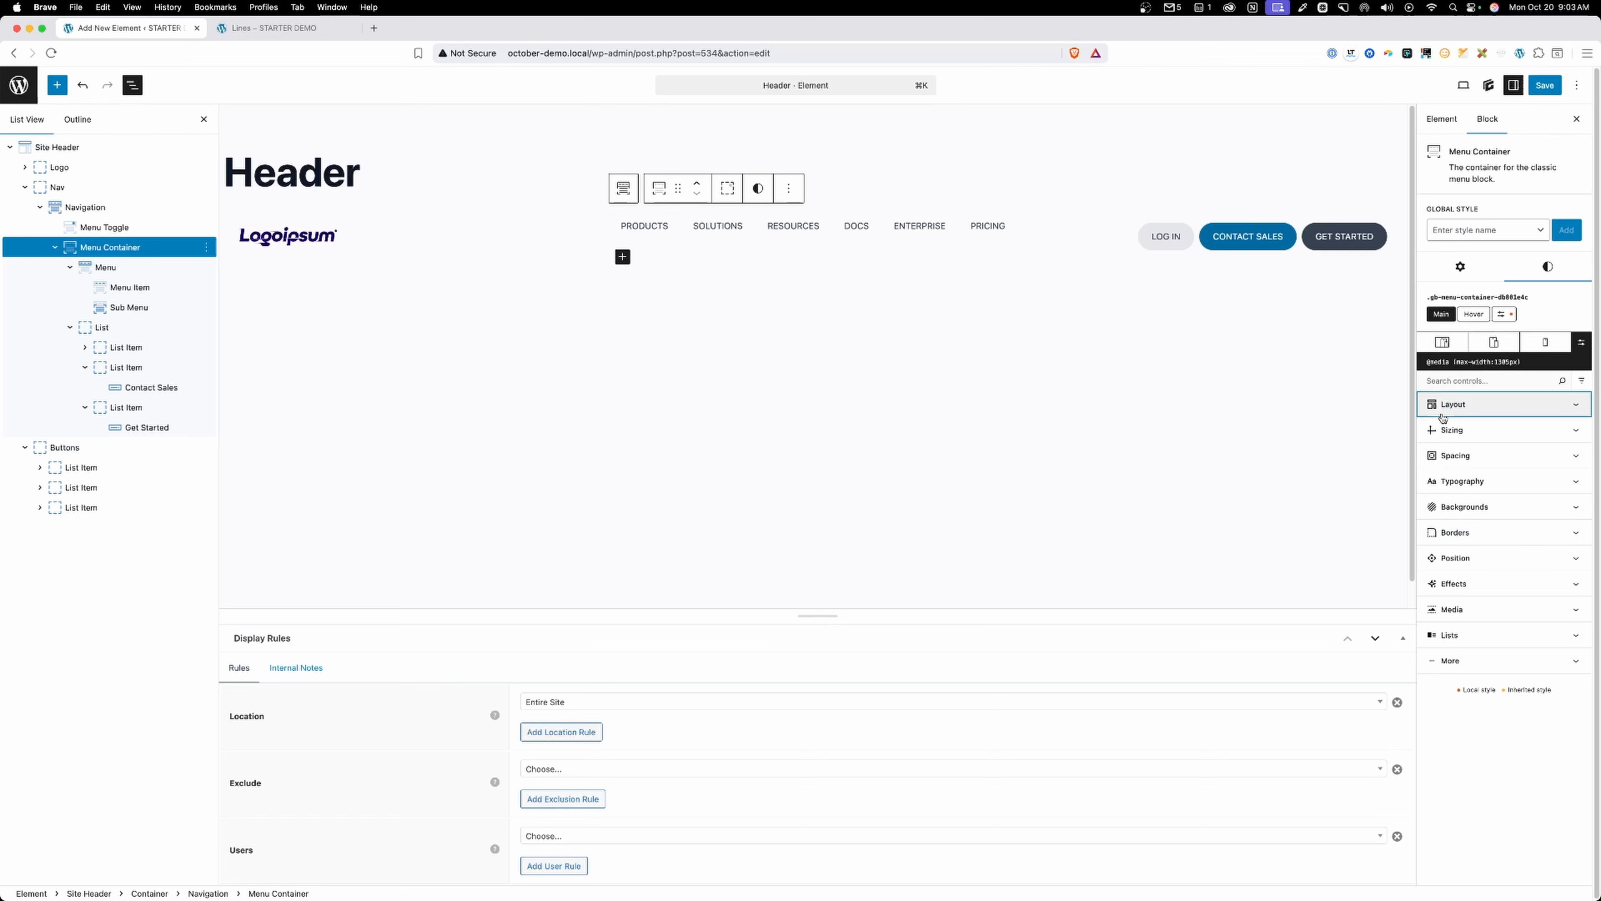
# Set the Menu Container's display to Flex with Column direction under the 1305px at-rule.
pyautogui.click(1451, 403)
pyautogui.click(1475, 452)
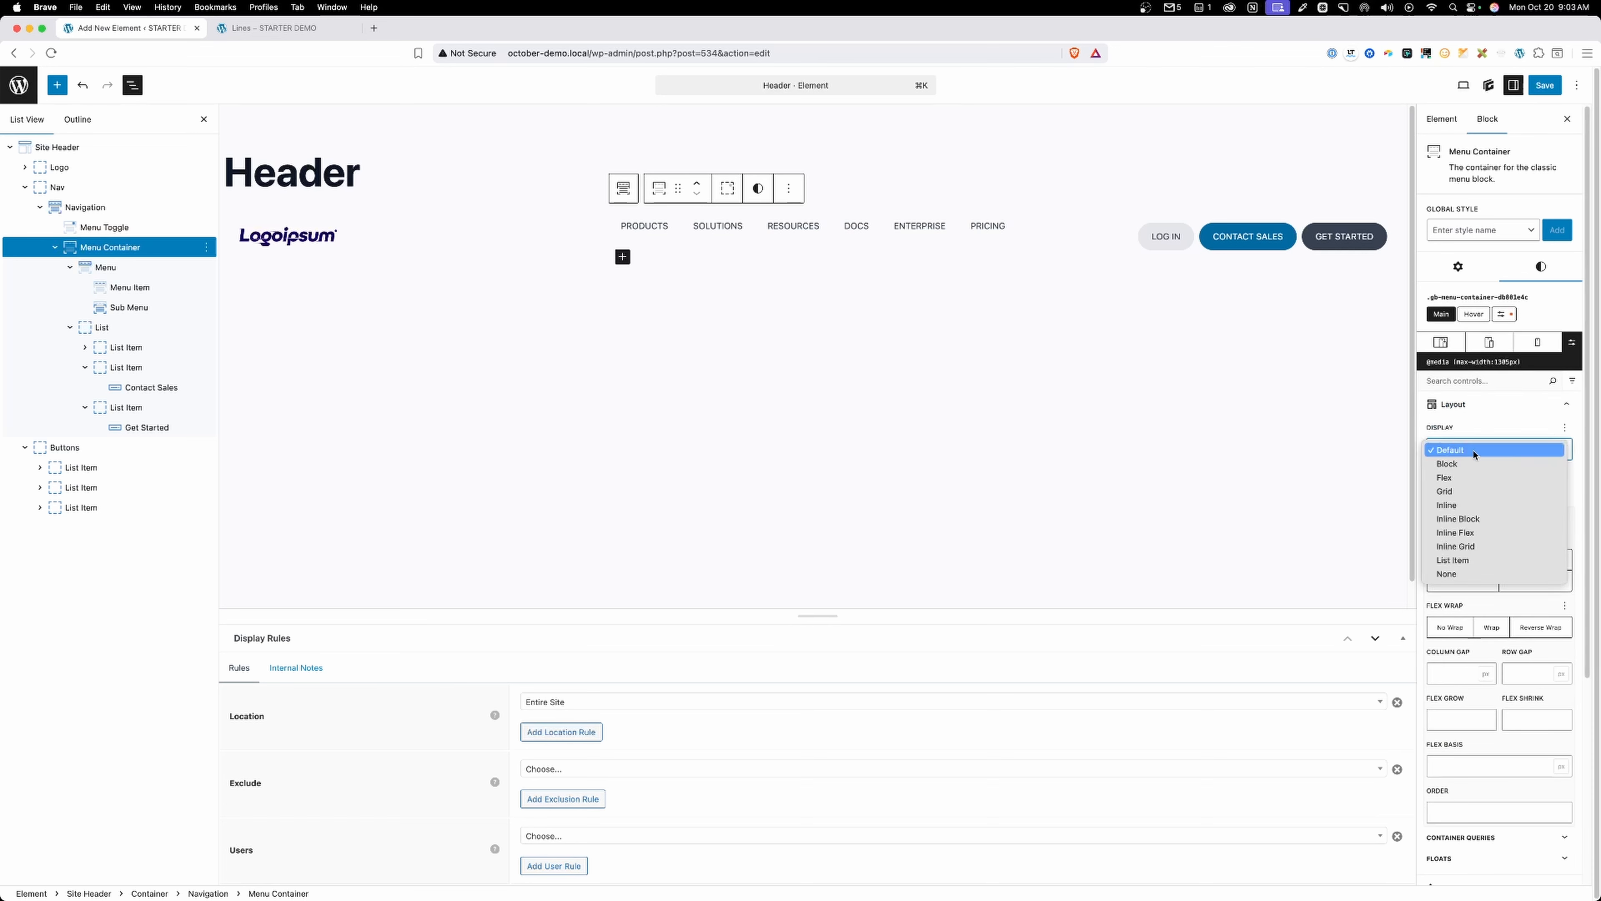
pyautogui.click(1462, 478)
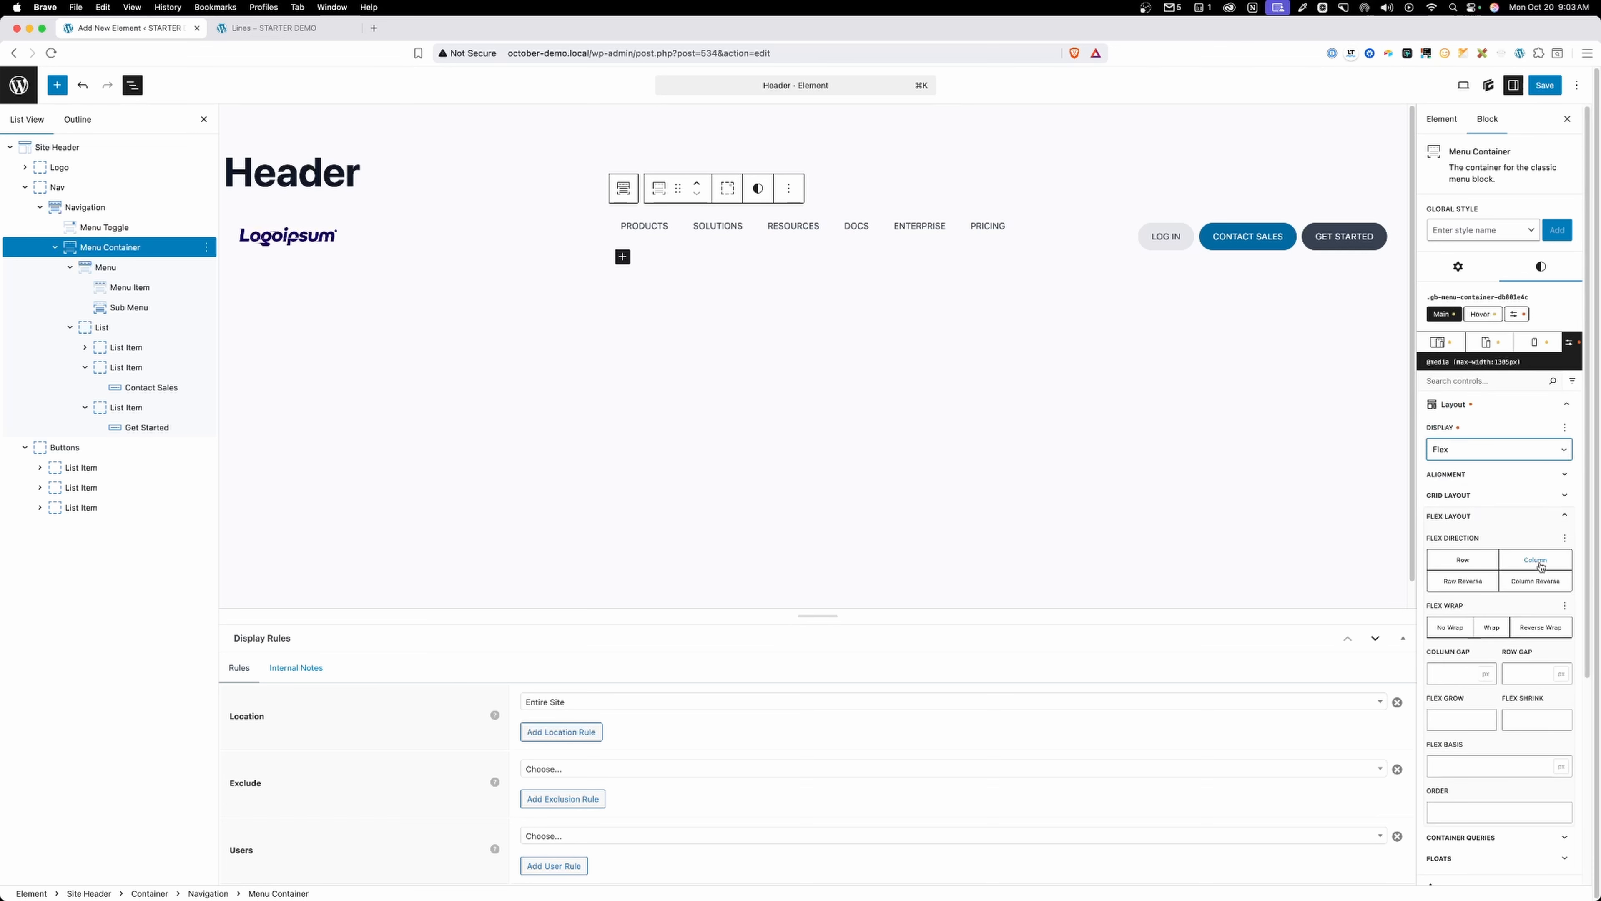
pyautogui.click(1541, 566)
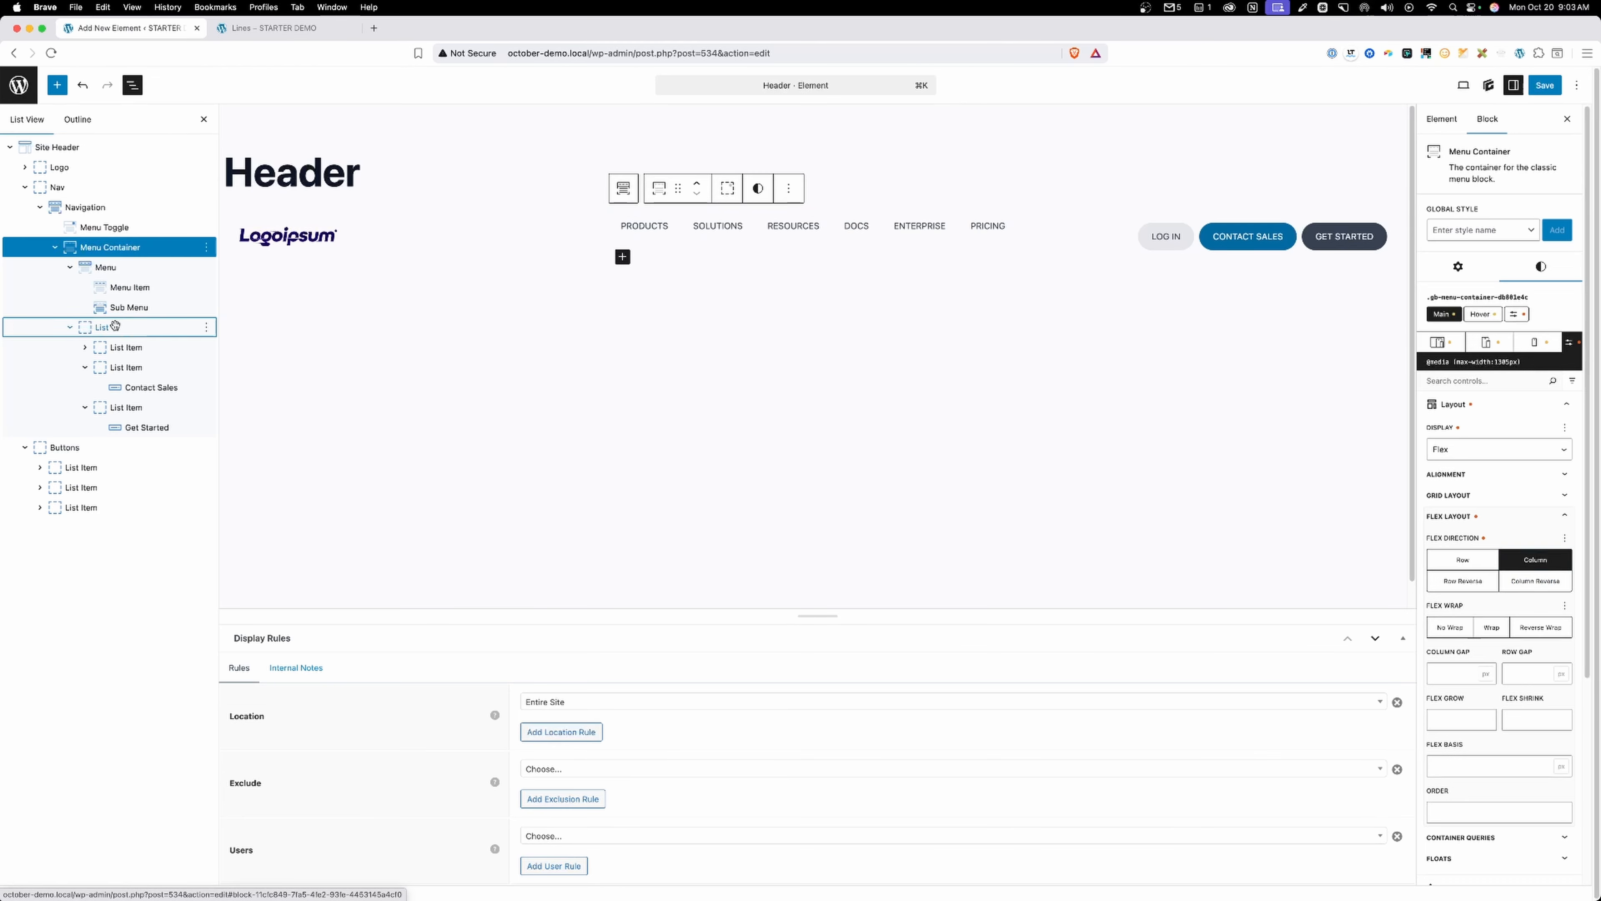
# Set the menu's List container top margin to auto for all screens and save the element.
pyautogui.click(101, 327)
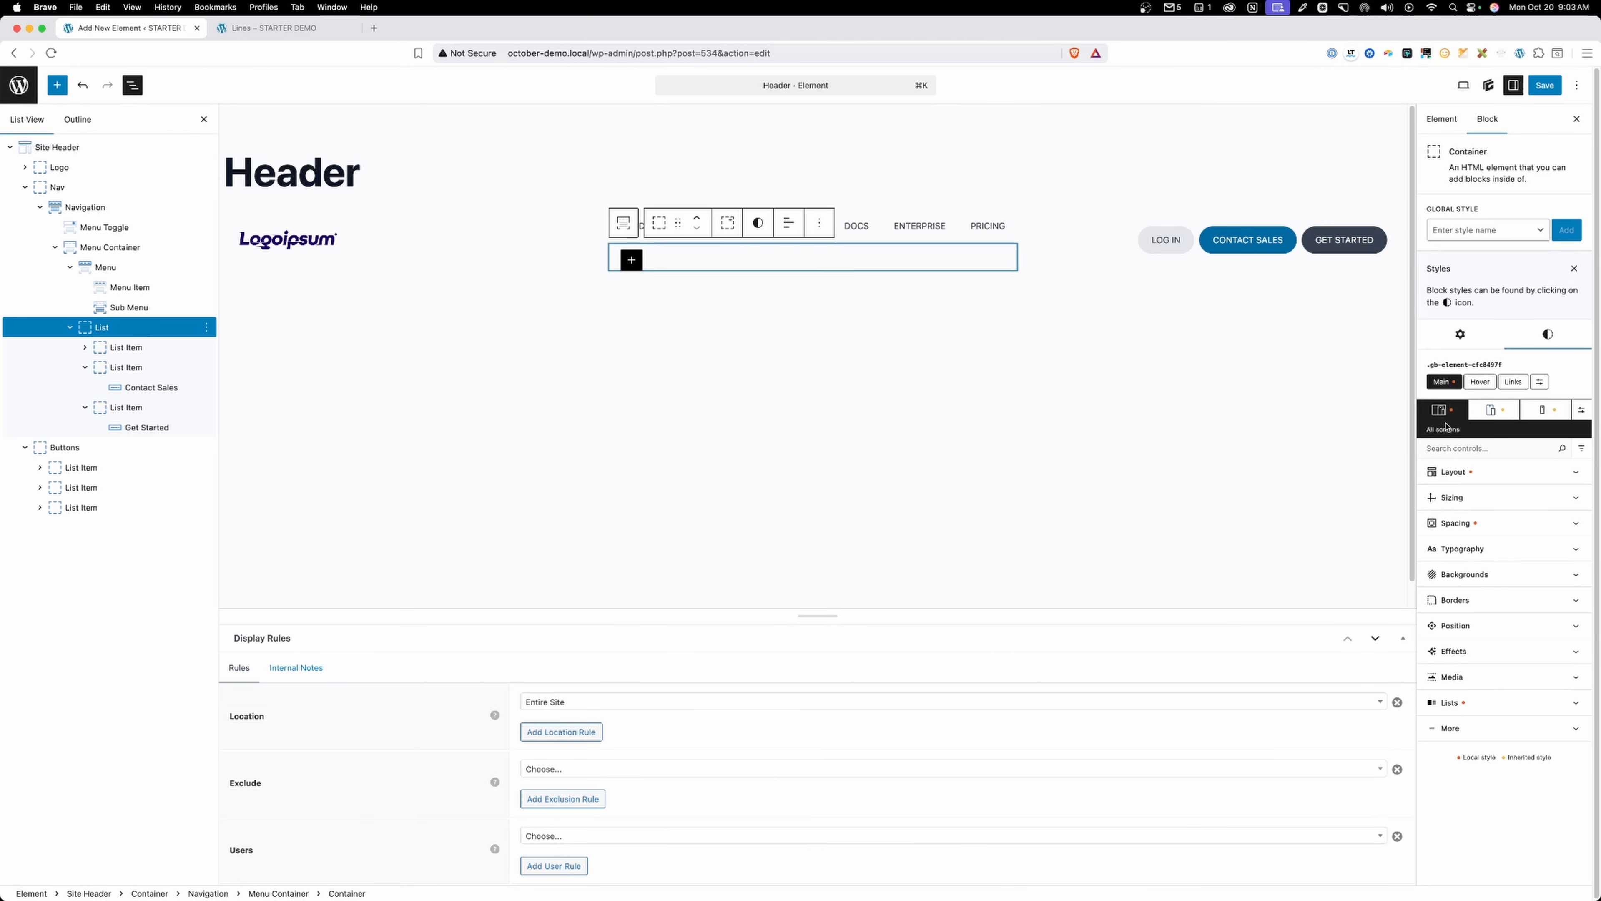
pyautogui.click(1466, 525)
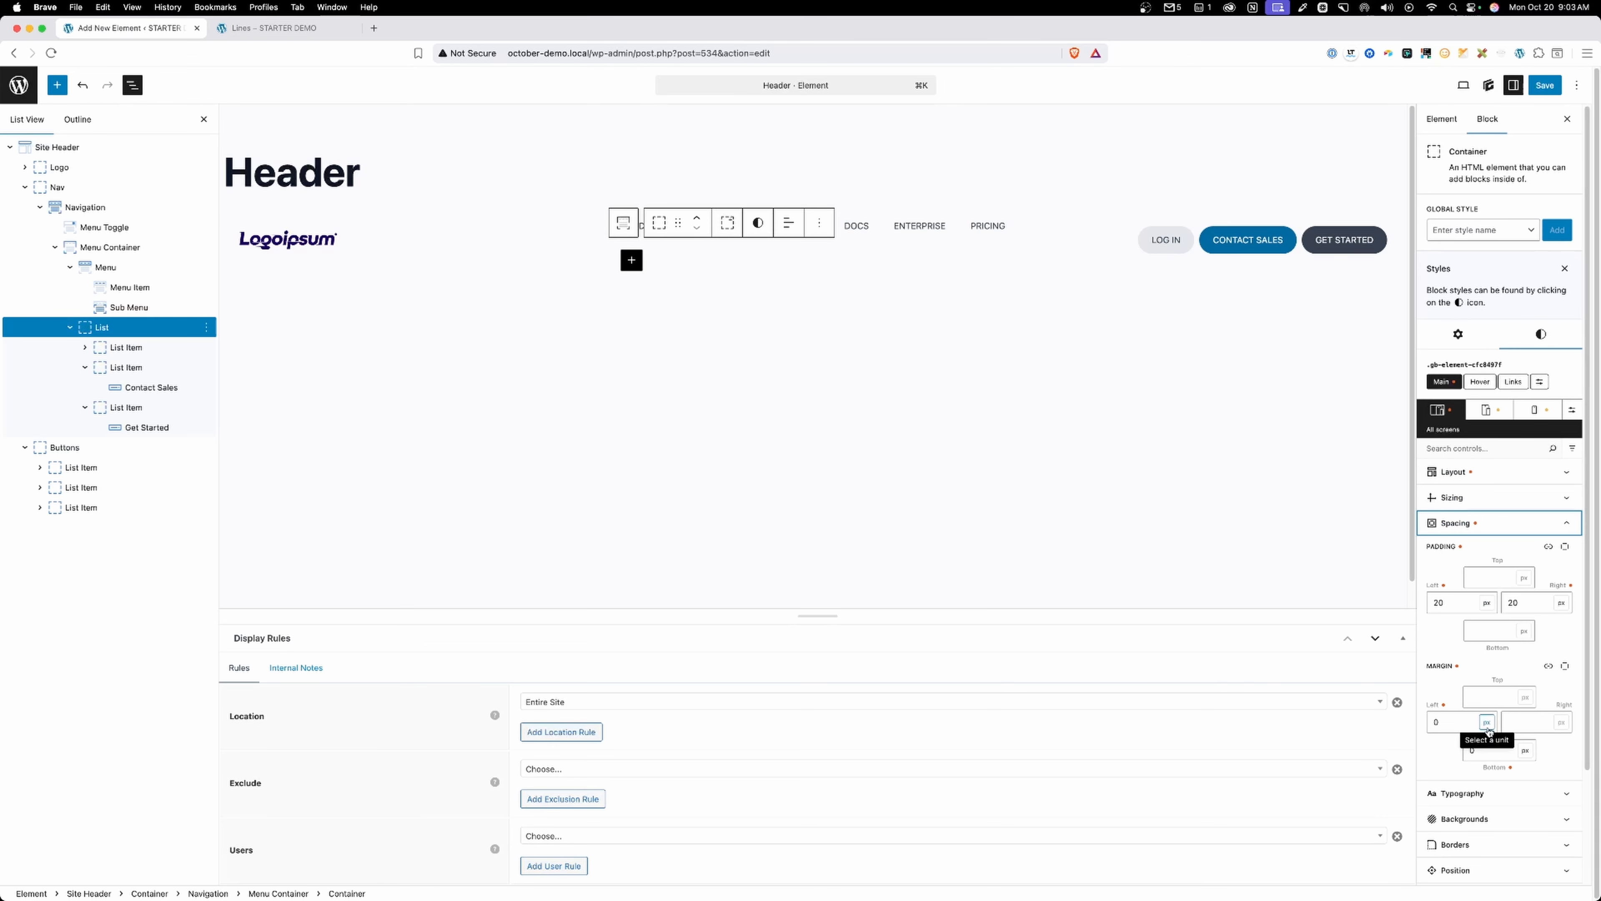
pyautogui.click(1485, 694)
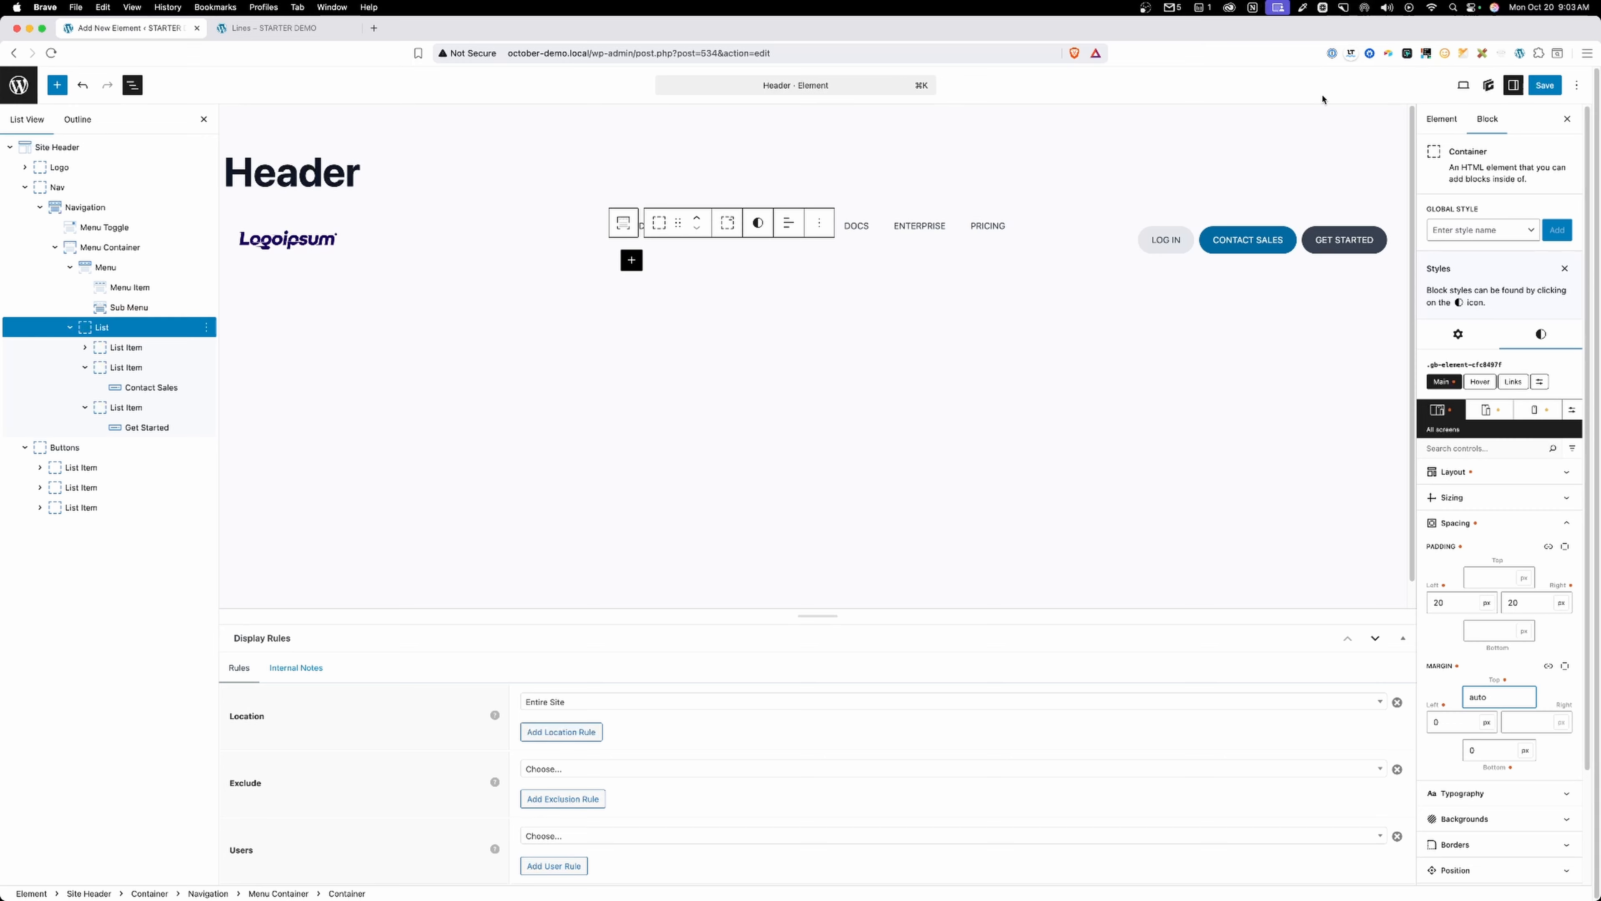
pyautogui.click(1545, 85)
# Reload the Lines page and check the open mobile menu's button placement at preview widths of about 393 px and 453 px.
pyautogui.click(265, 28)
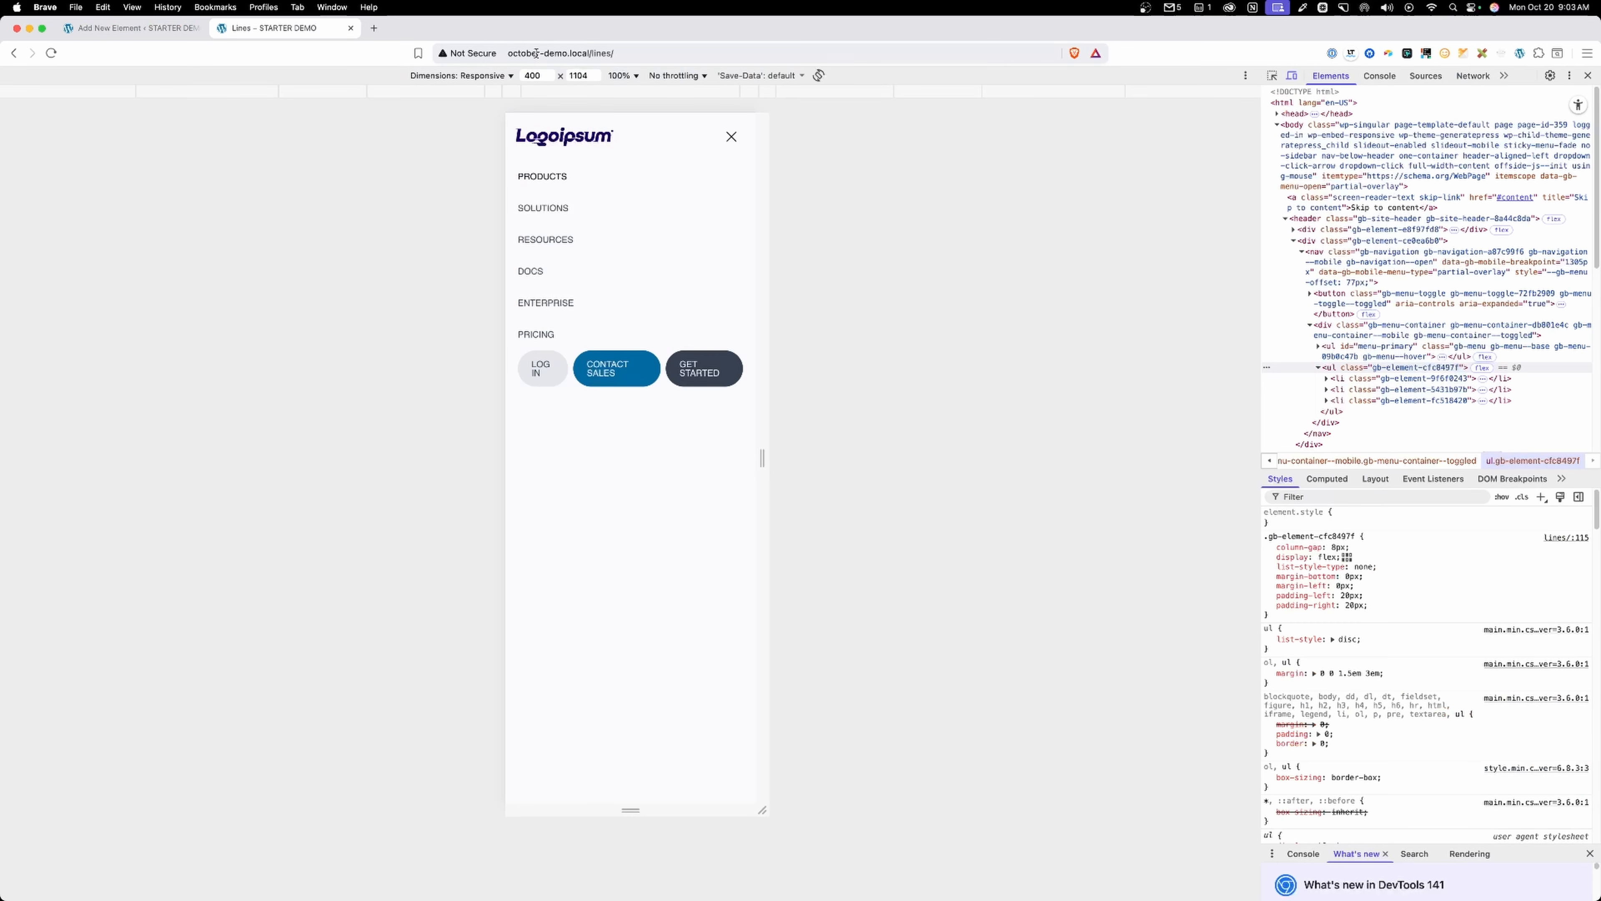
pyautogui.click(536, 53)
pyautogui.press('Return')
pyautogui.click(731, 136)
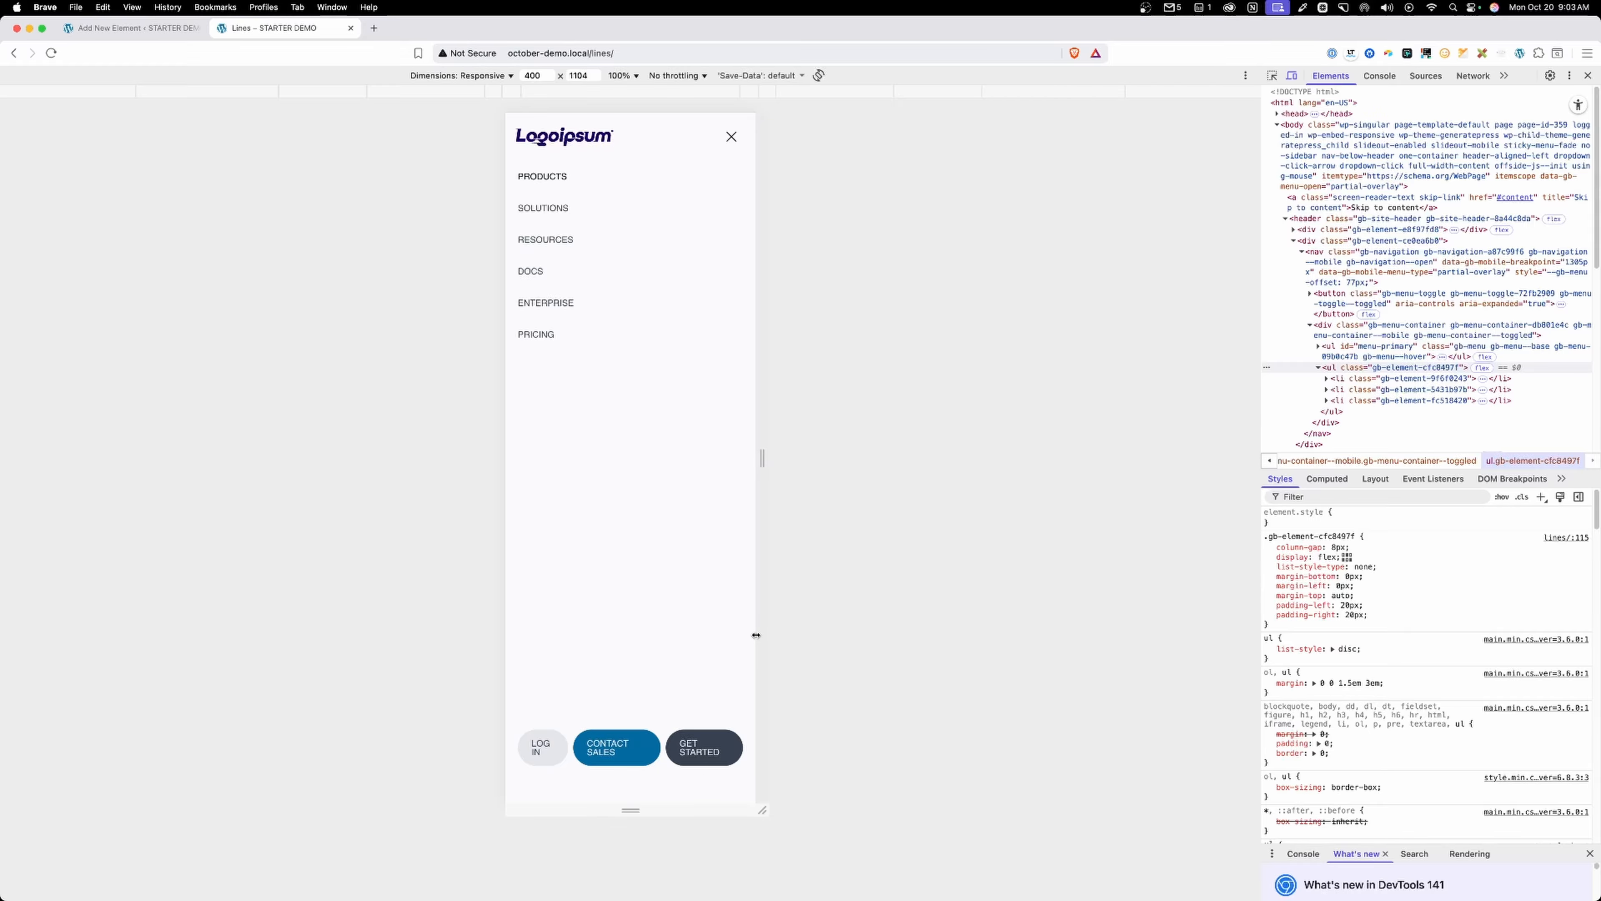
pyautogui.moveTo(767, 642)
pyautogui.mouseDown()
pyautogui.moveTo(852, 640)
pyautogui.moveTo(754, 628)
pyautogui.mouseUp()
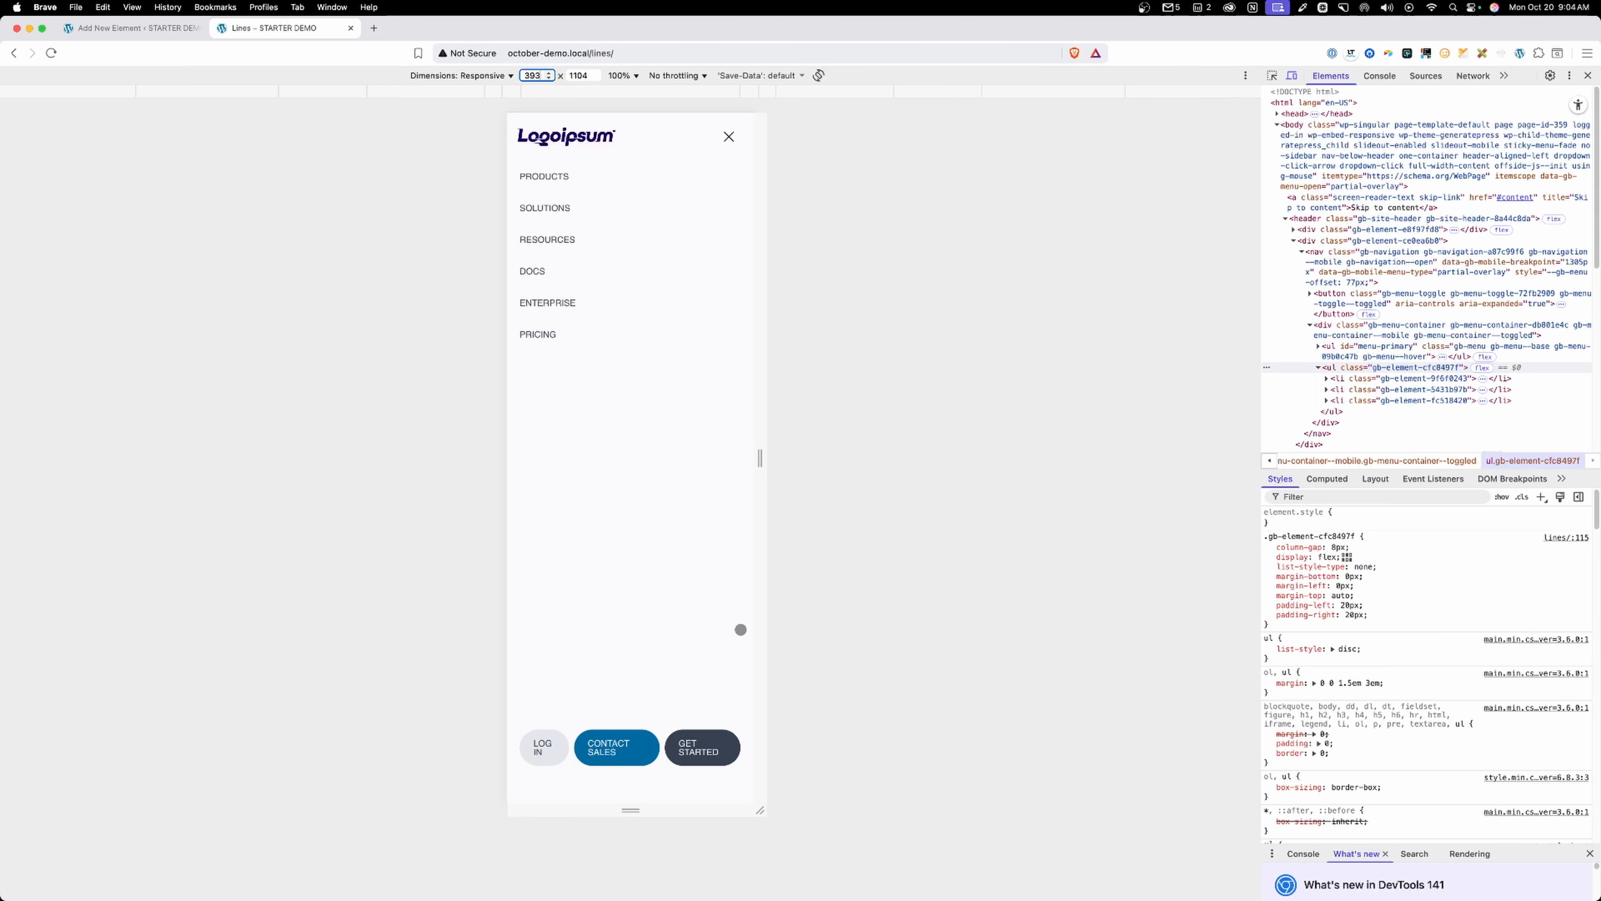
pyautogui.moveTo(760, 627); pyautogui.dragTo(776, 624)
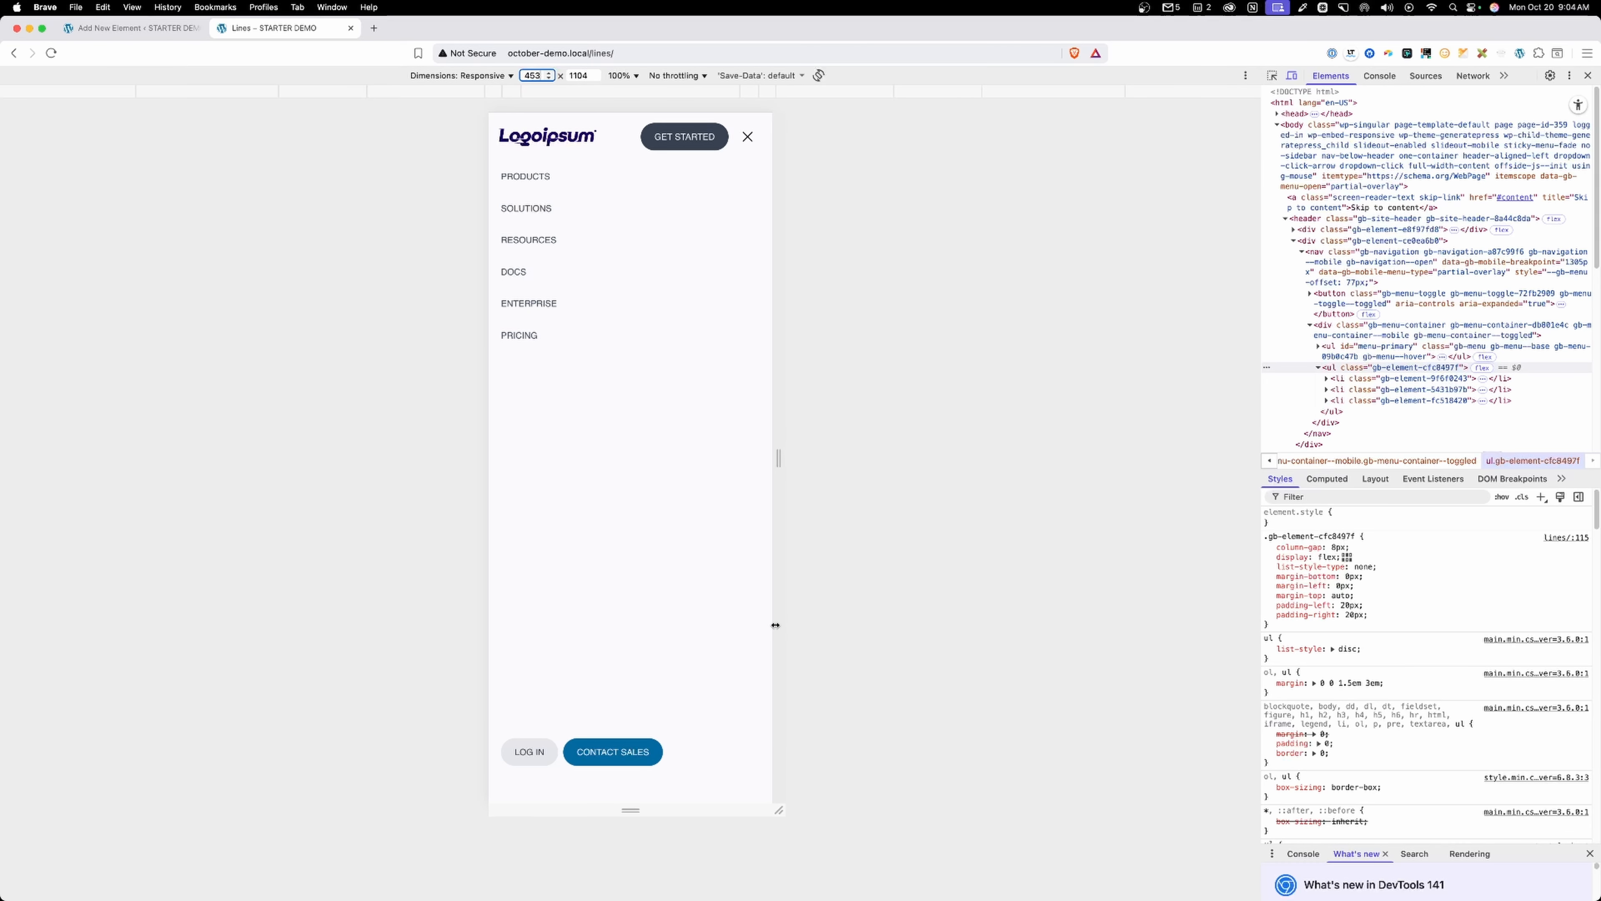
# Set the menu's List container flex wrap to Wrap for all screens and save the element.
pyautogui.click(129, 28)
pyautogui.click(1456, 472)
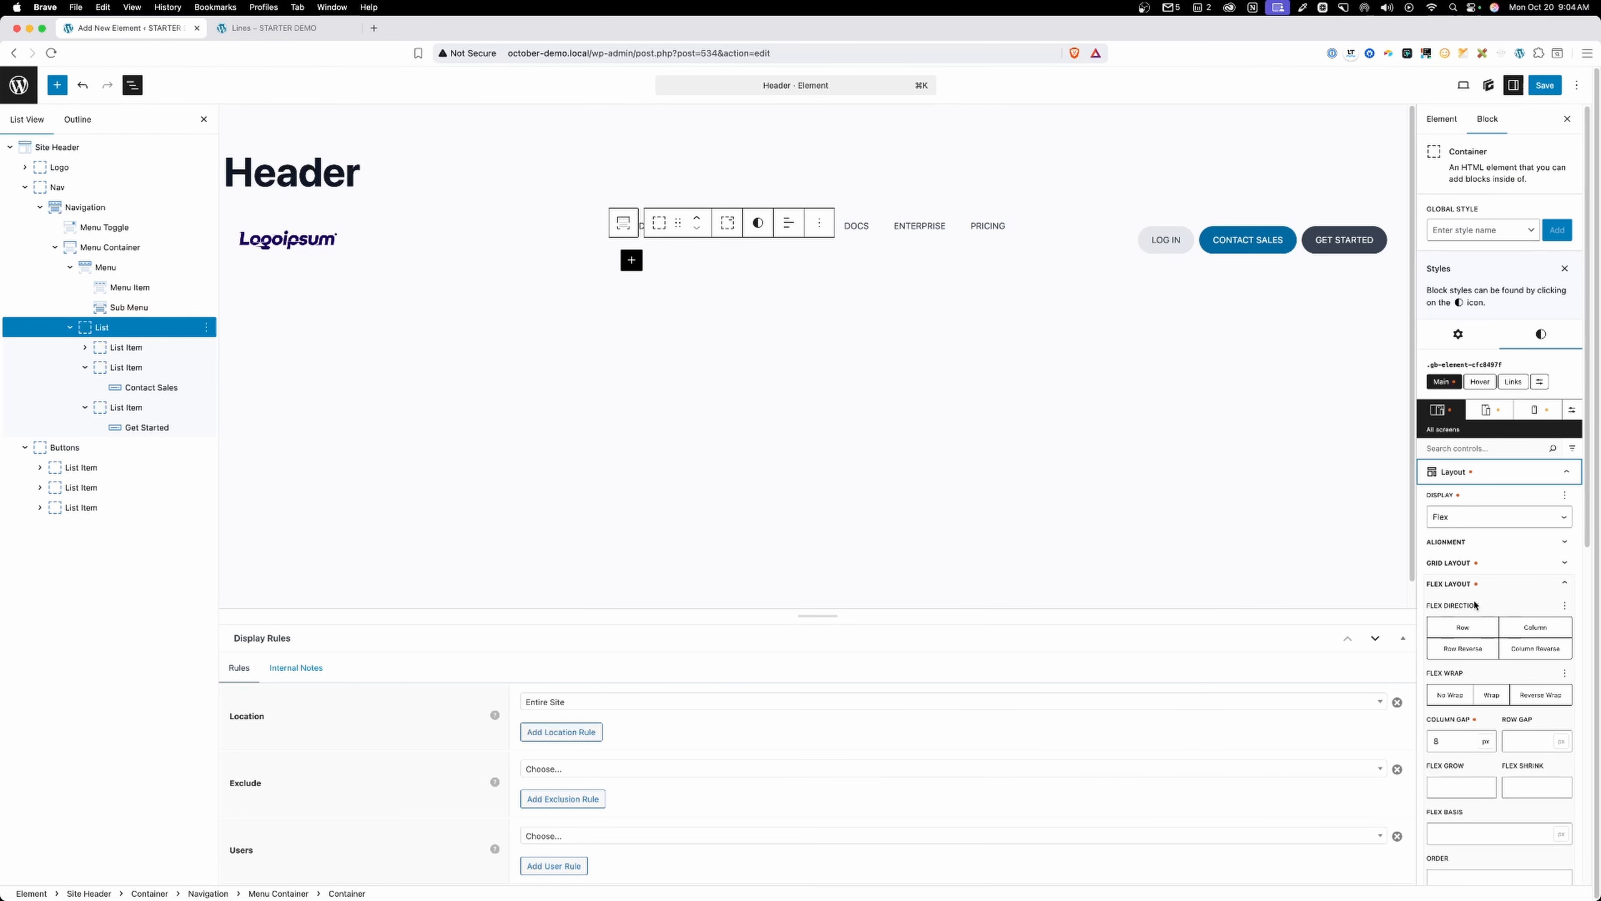
pyautogui.click(1479, 697)
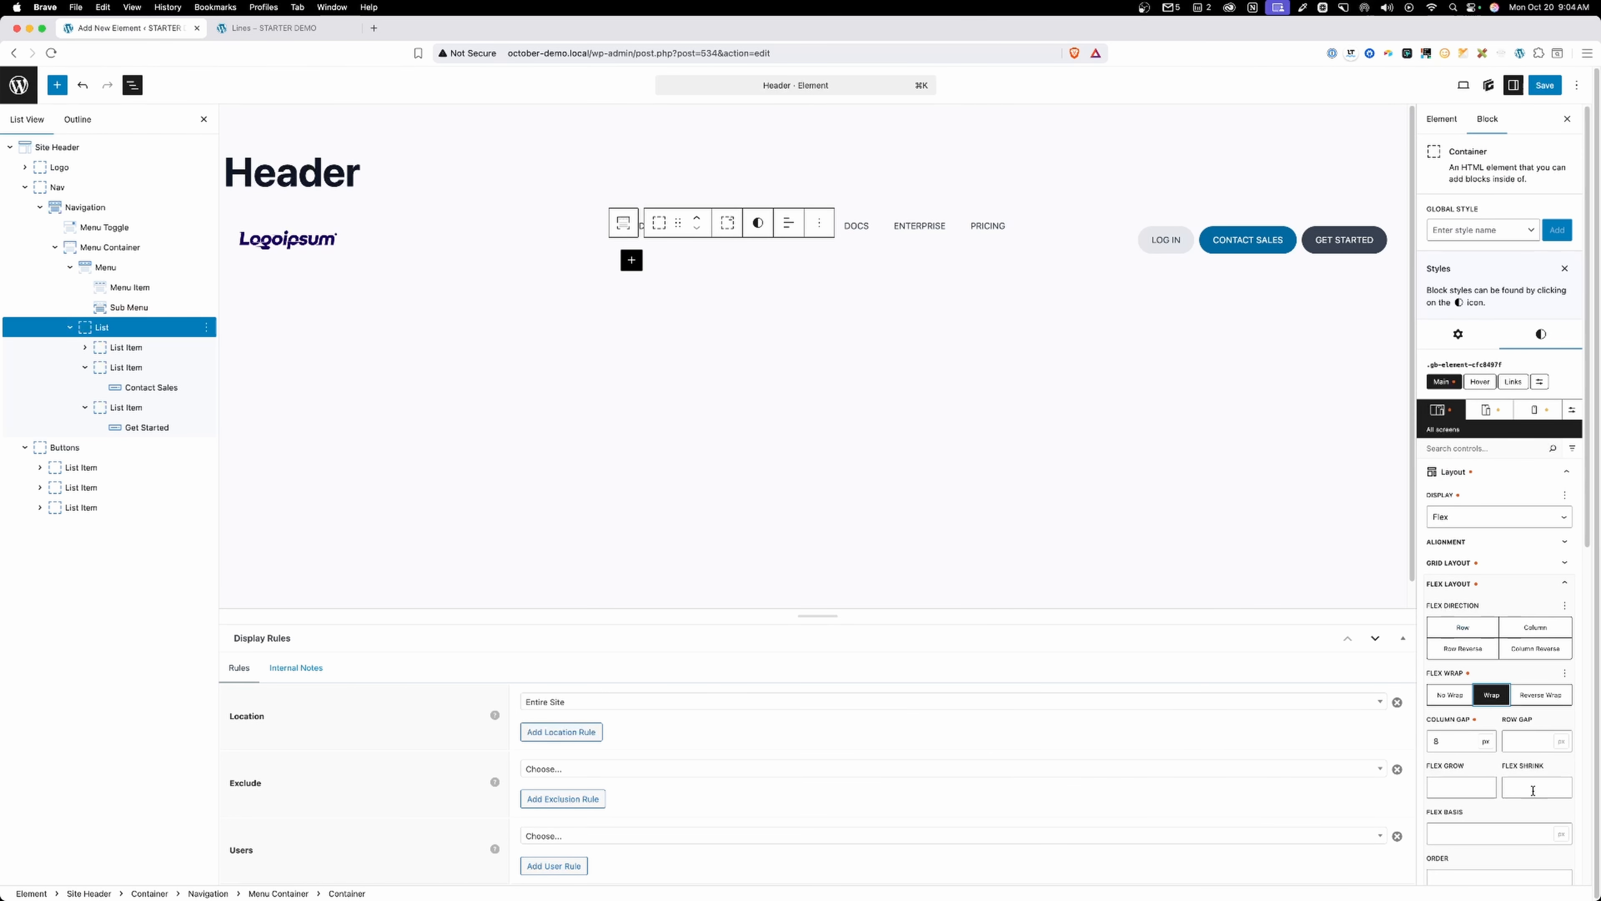
pyautogui.click(1545, 85)
# Reload the Lines page and check how the open menu's buttons wrap at preview widths of about 313 px and 294 px.
pyautogui.click(271, 28)
pyautogui.click(528, 53)
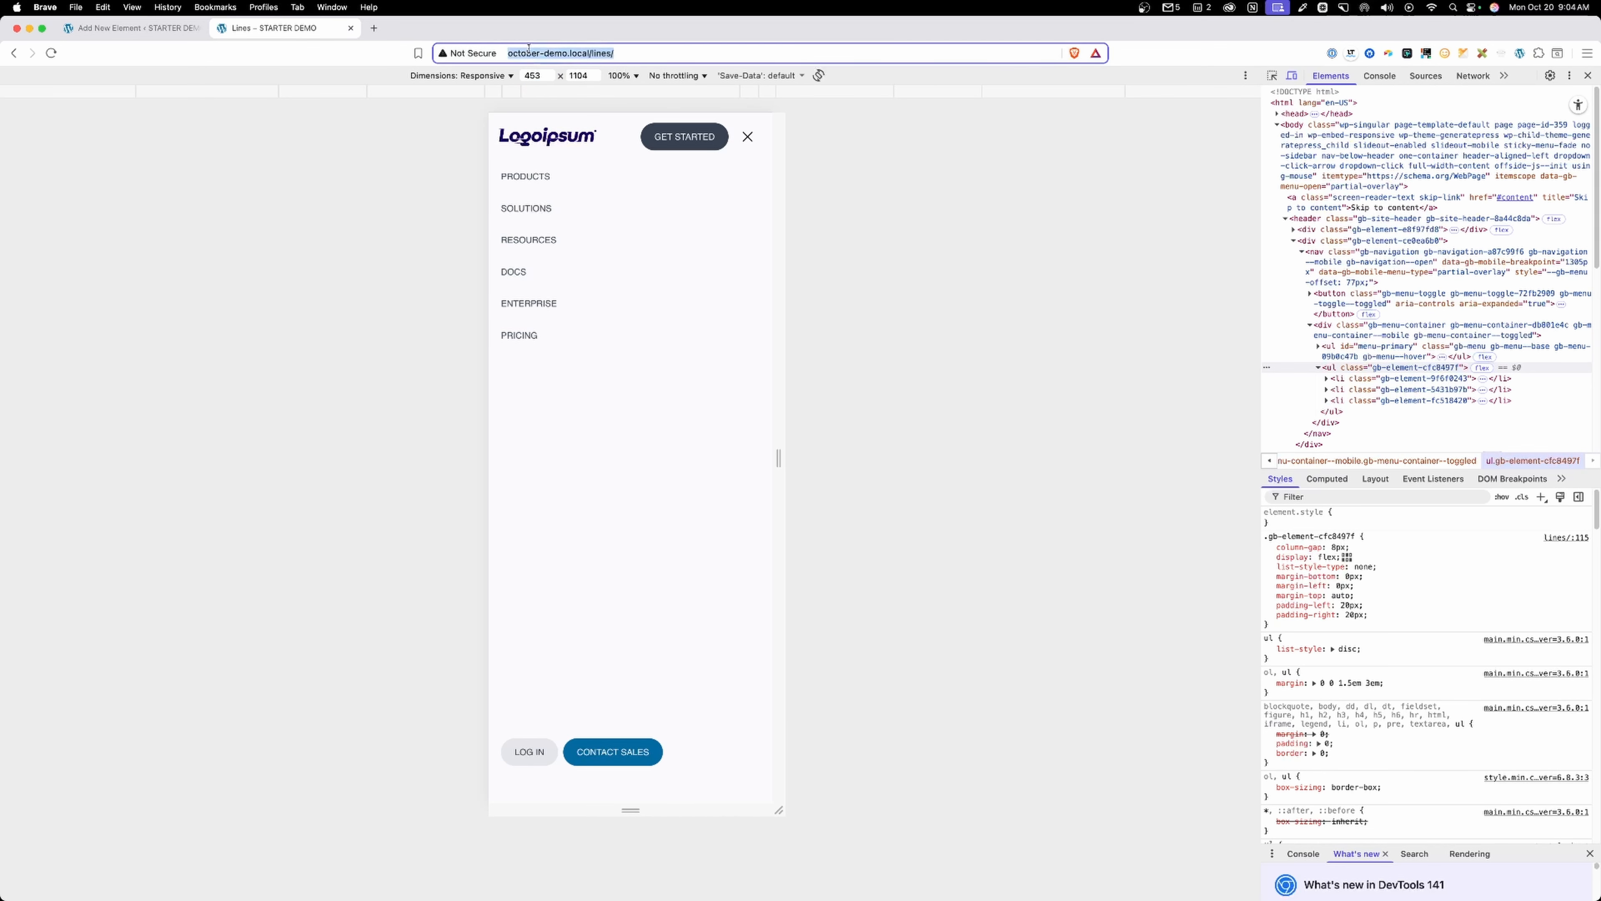
pyautogui.press('Return')
pyautogui.click(747, 138)
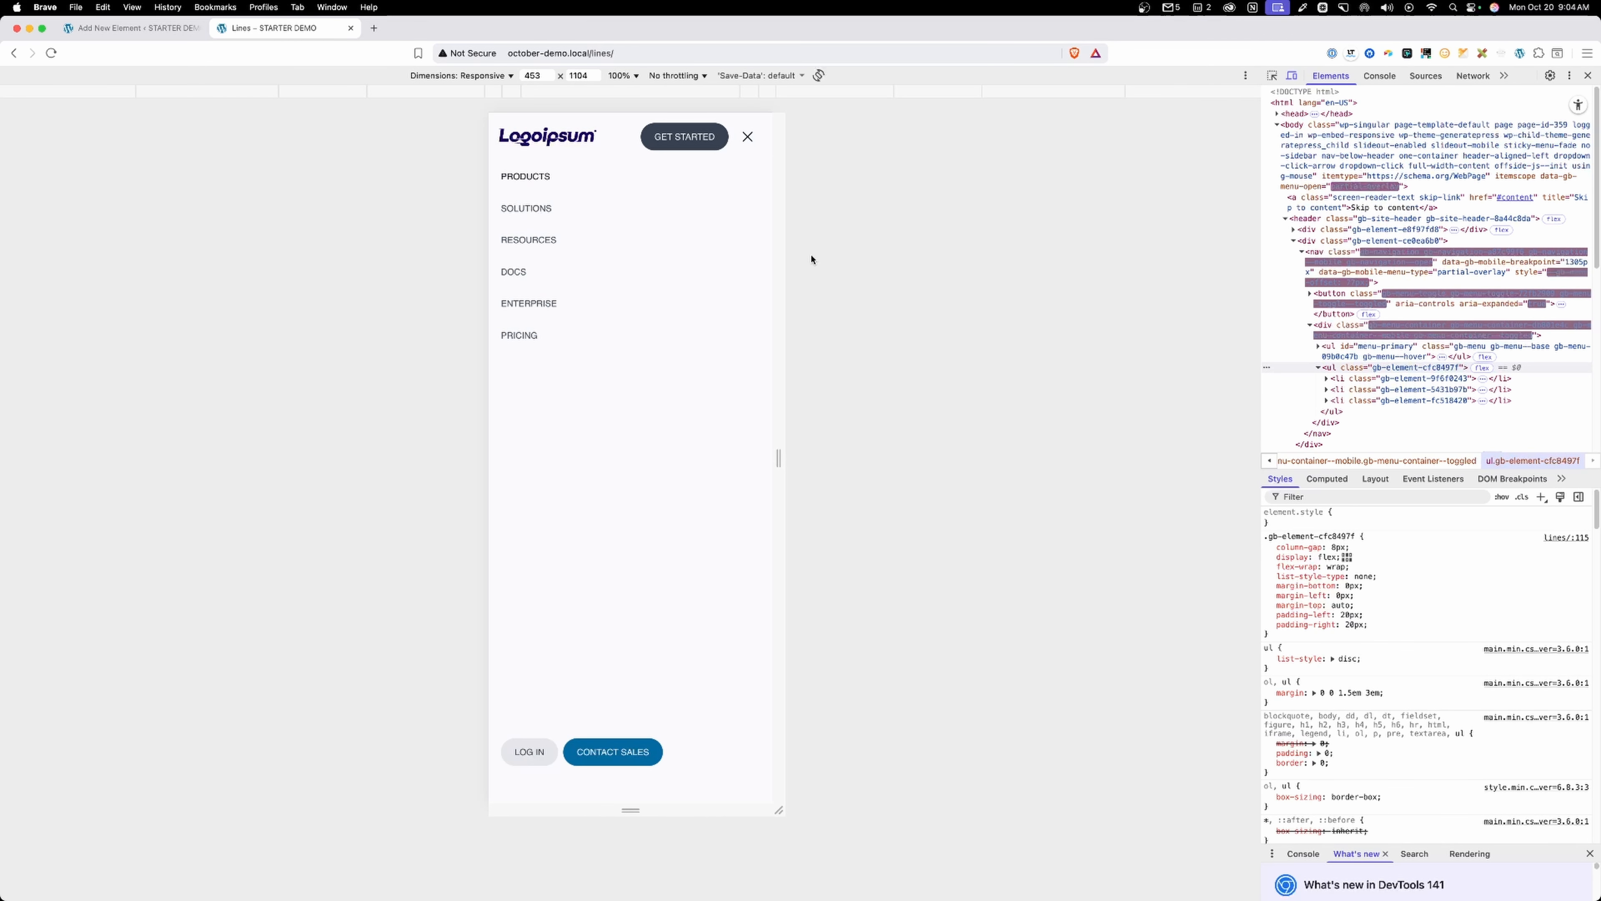
pyautogui.moveTo(783, 246); pyautogui.dragTo(739, 244)
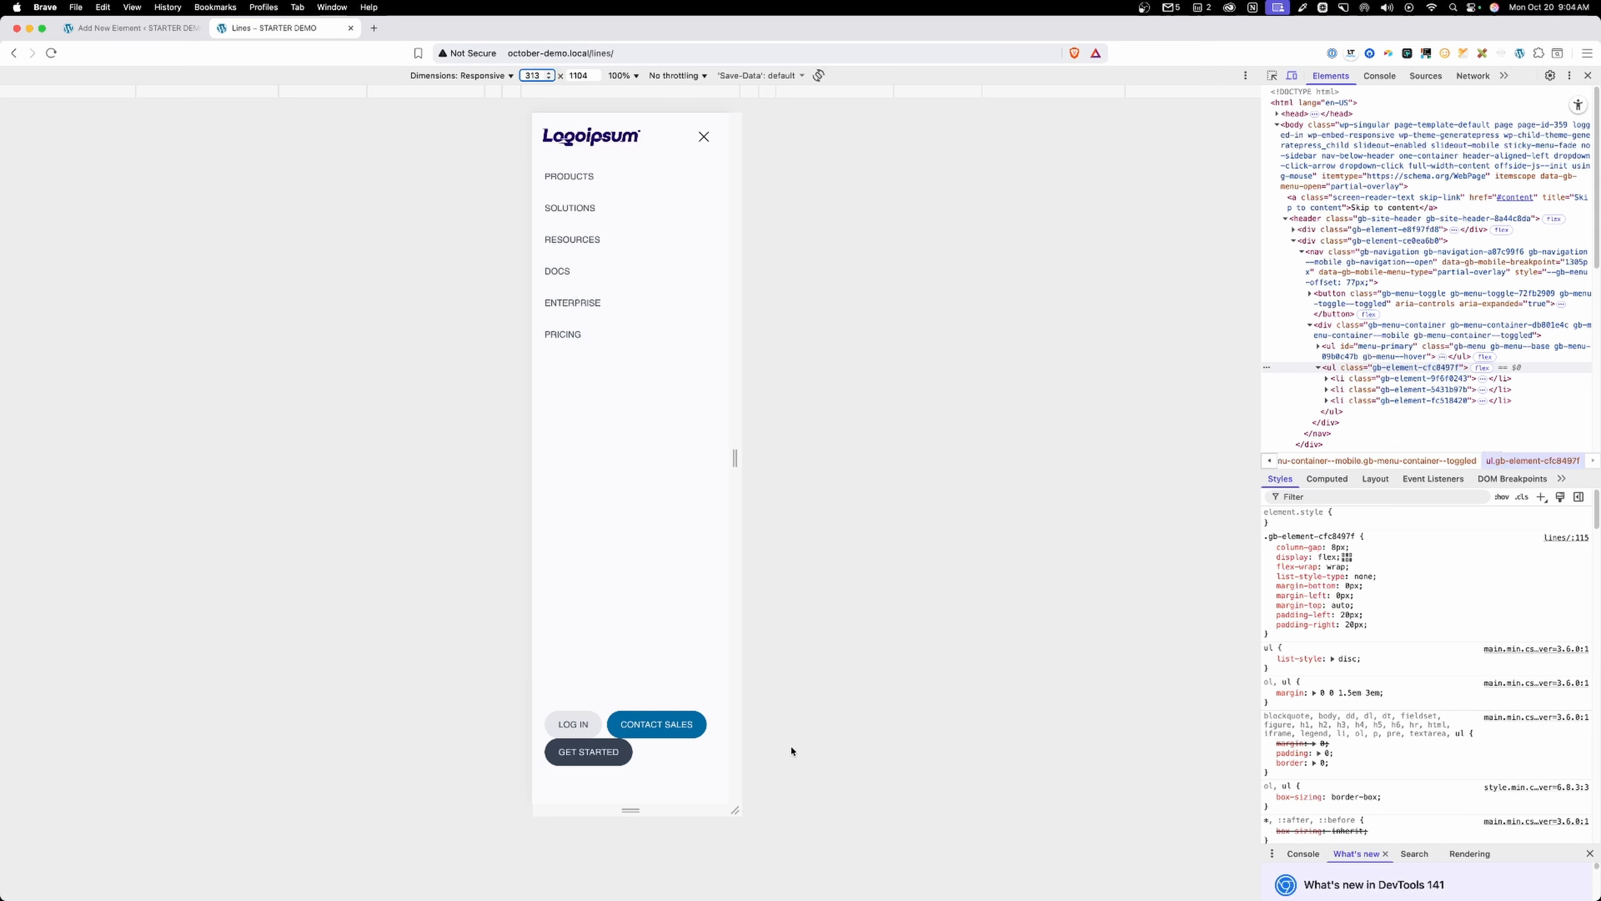
pyautogui.moveTo(740, 594); pyautogui.dragTo(731, 593)
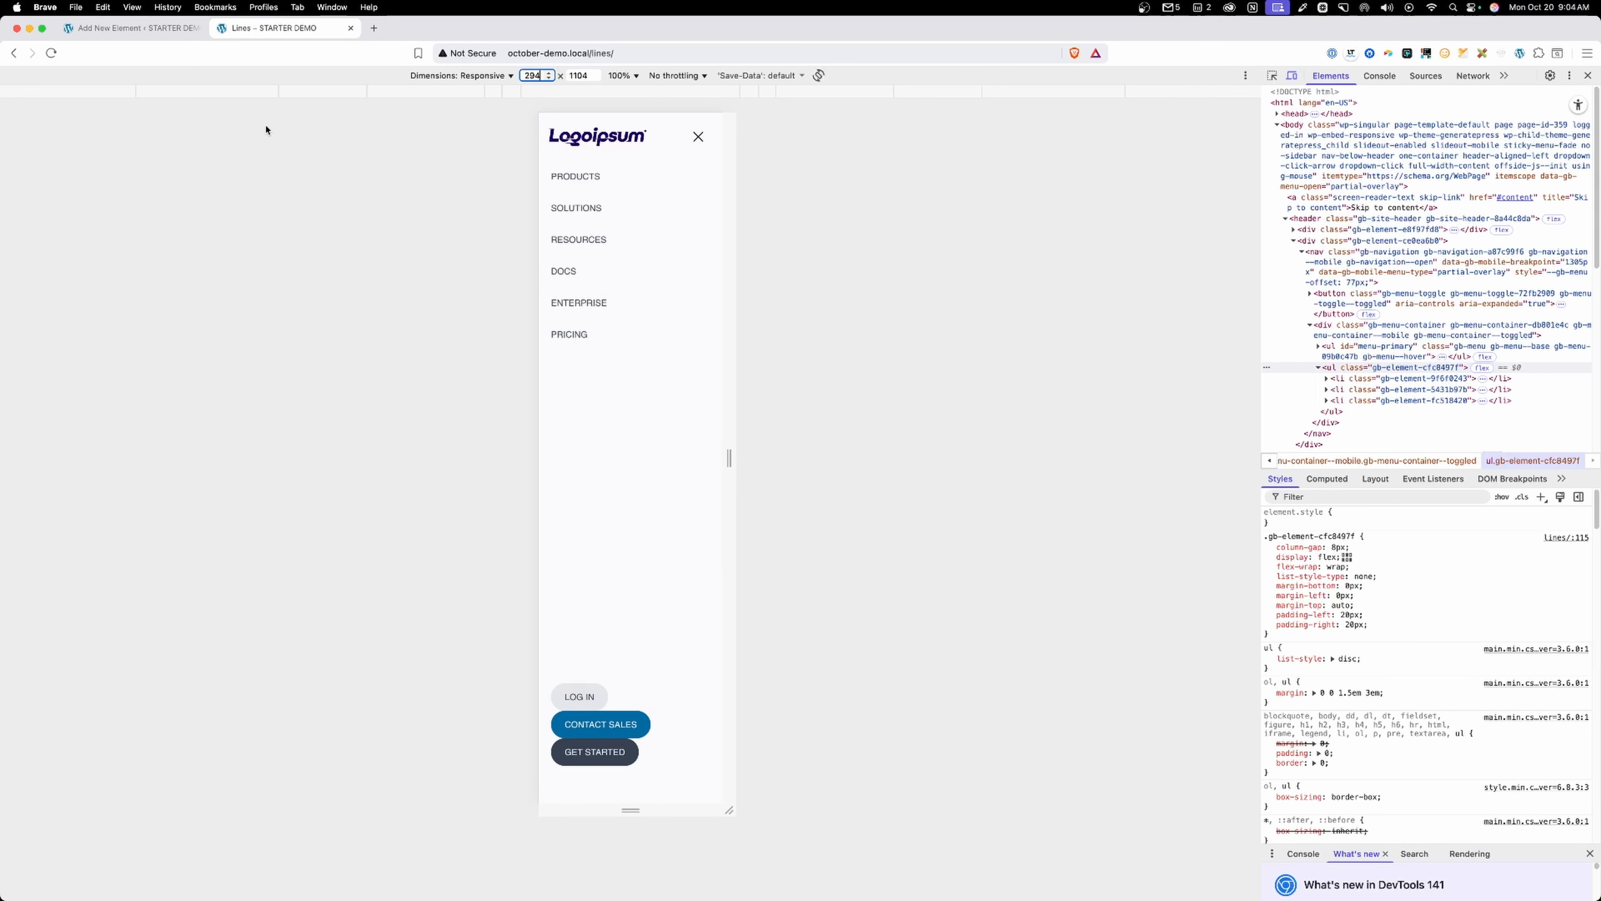
# Set the menu's List container row gap to 8 px for all screens and save the element.
pyautogui.click(114, 30)
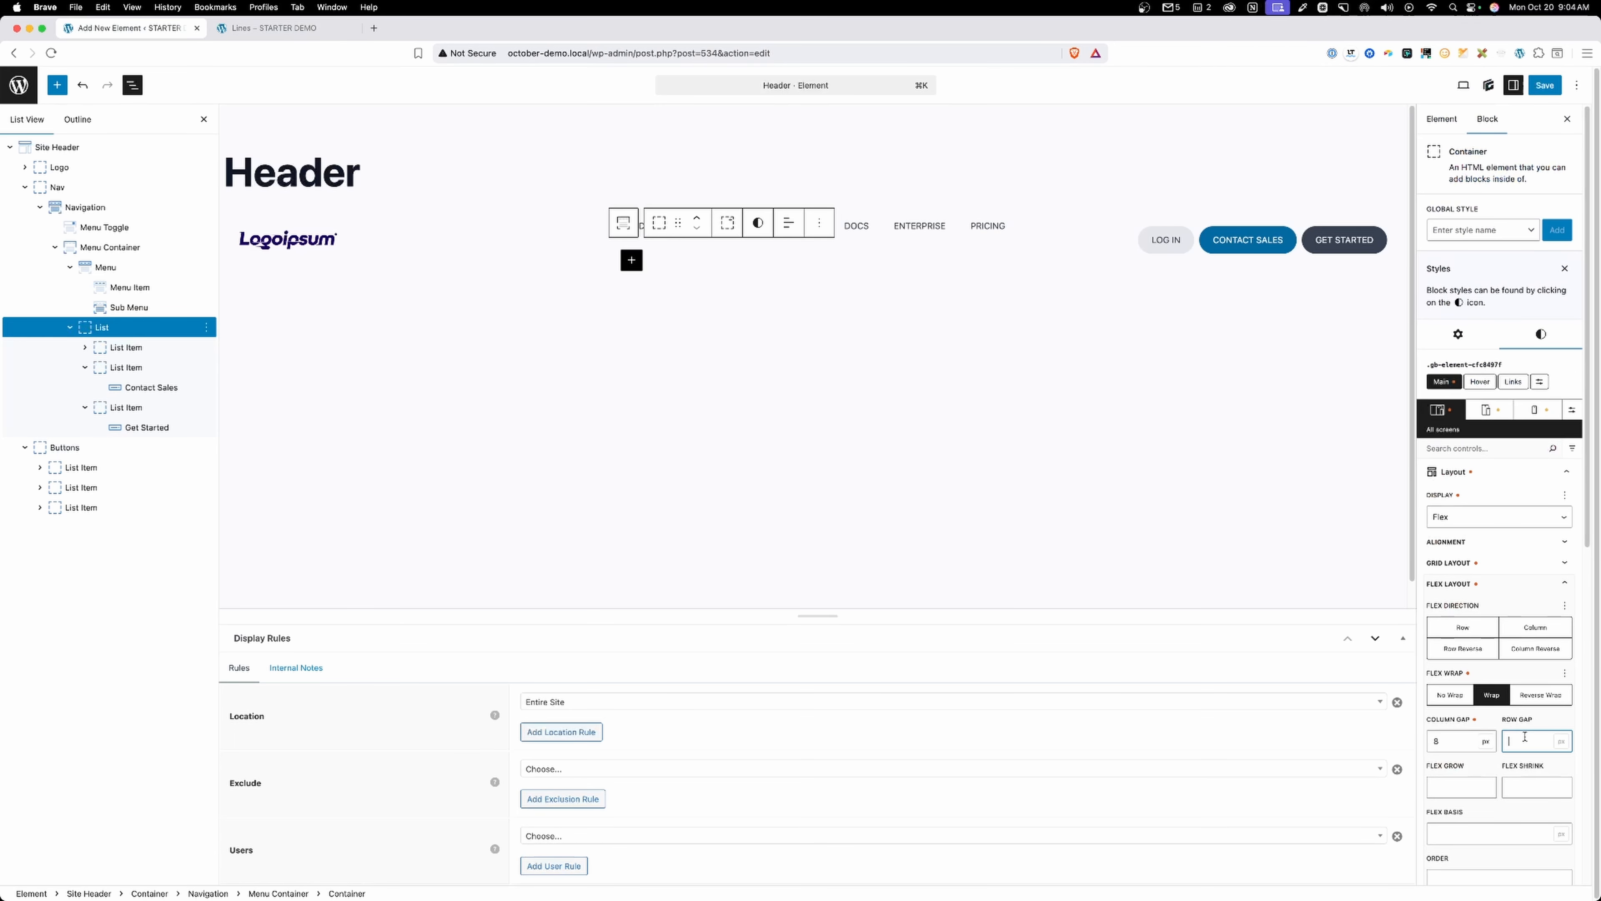
pyautogui.click(1544, 84)
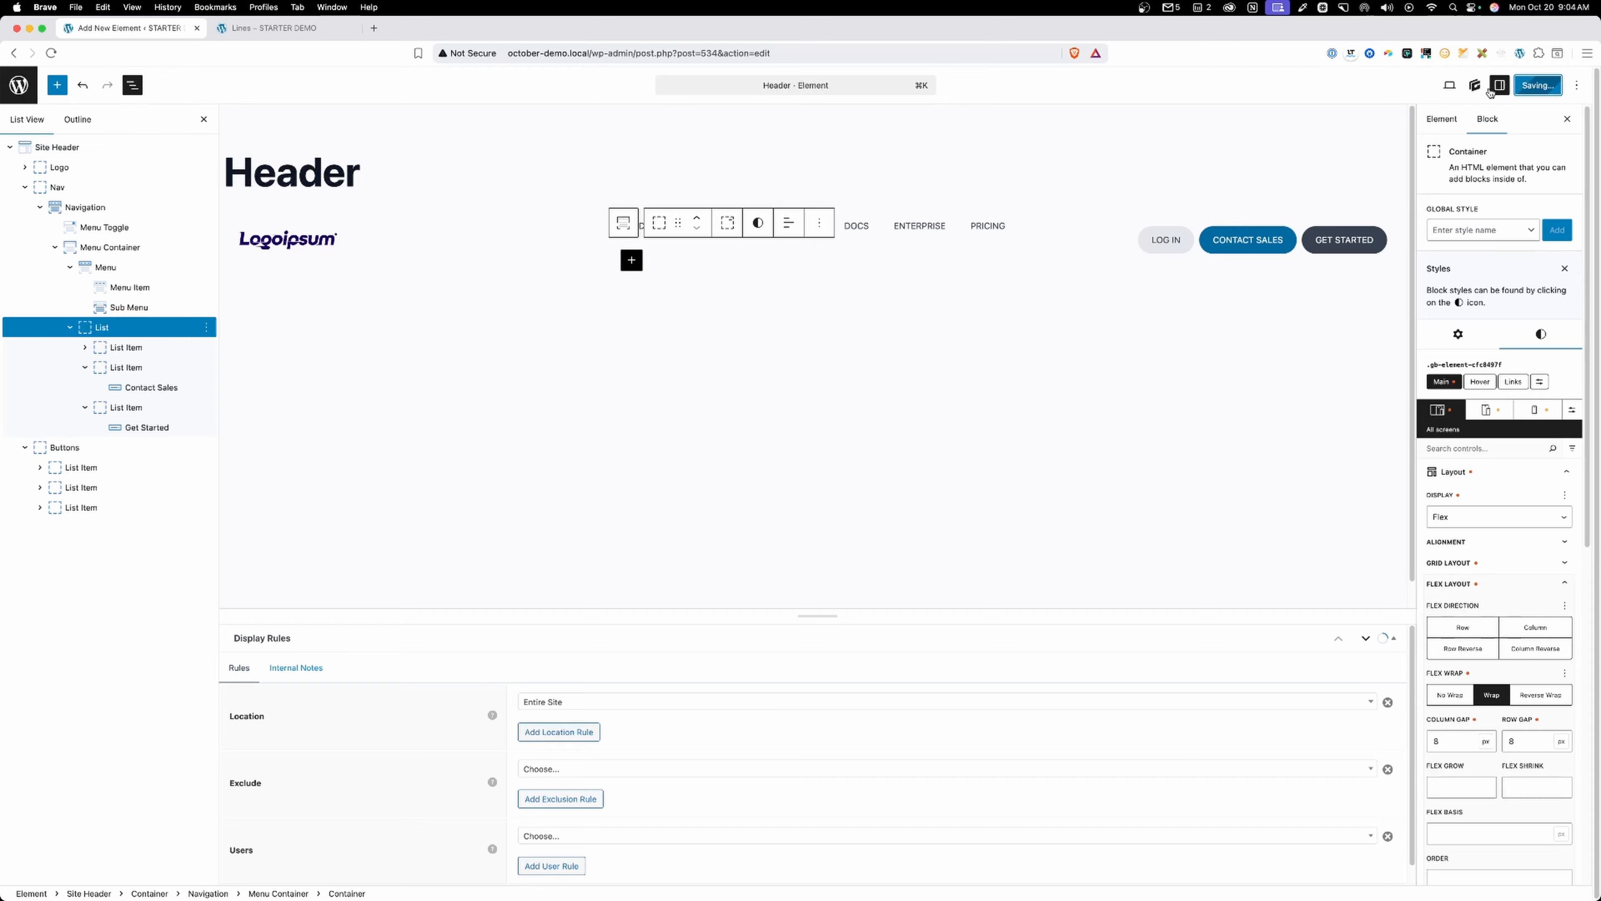
# Reload the Lines page and check the row spacing of the open menu's buttons at preview widths of about 294 px and 335 px.
pyautogui.click(272, 28)
pyautogui.click(533, 54)
pyautogui.press('Return')
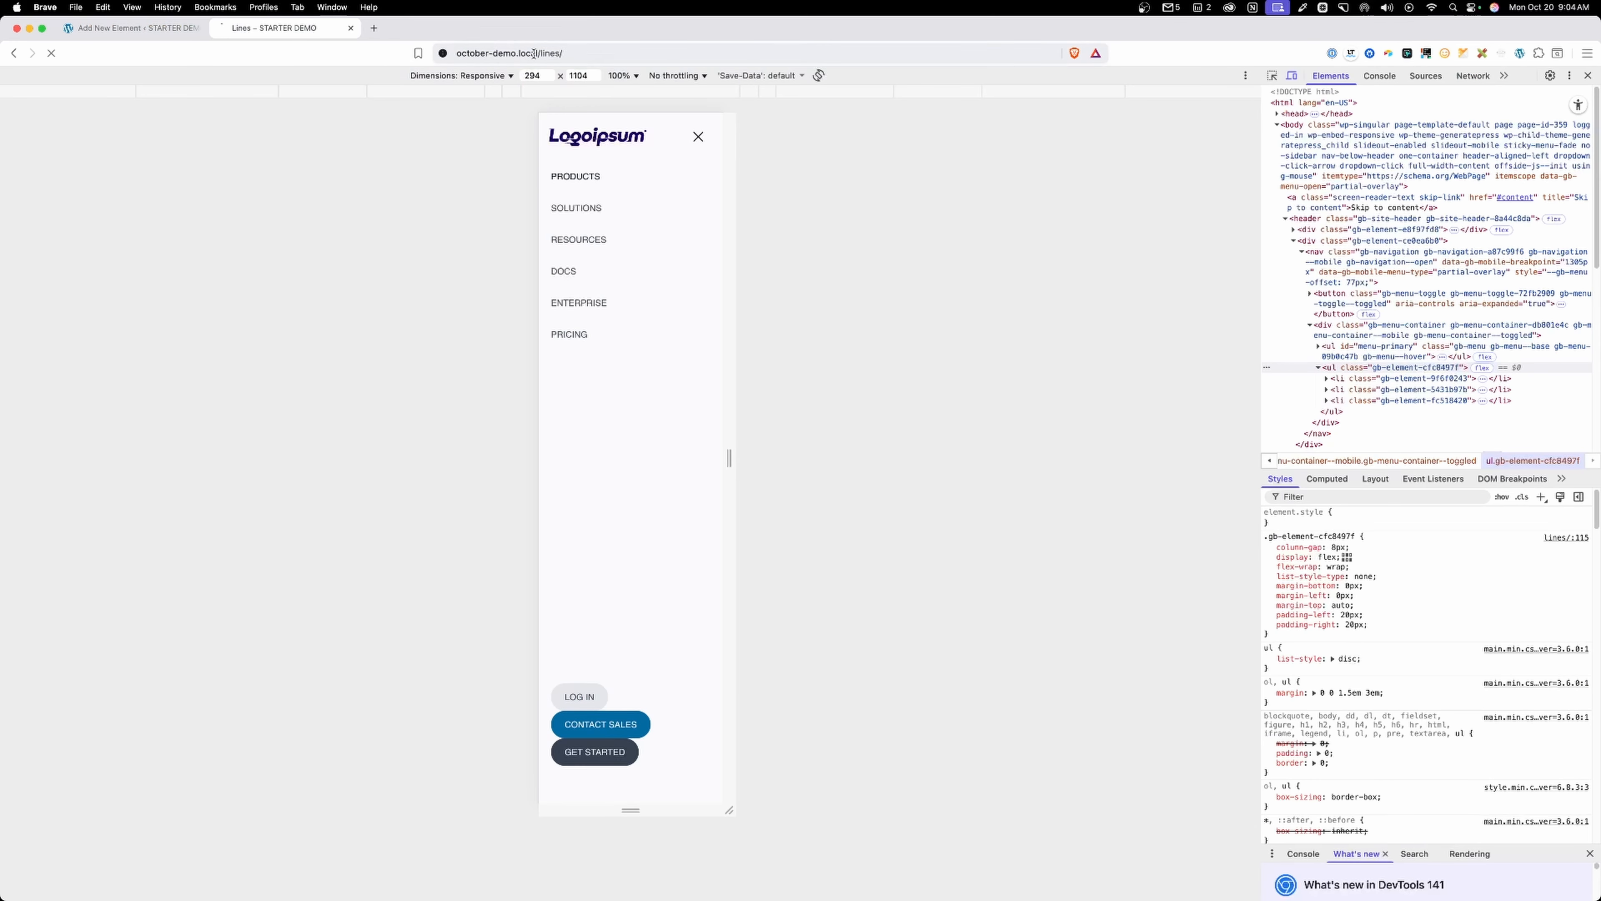
pyautogui.click(697, 136)
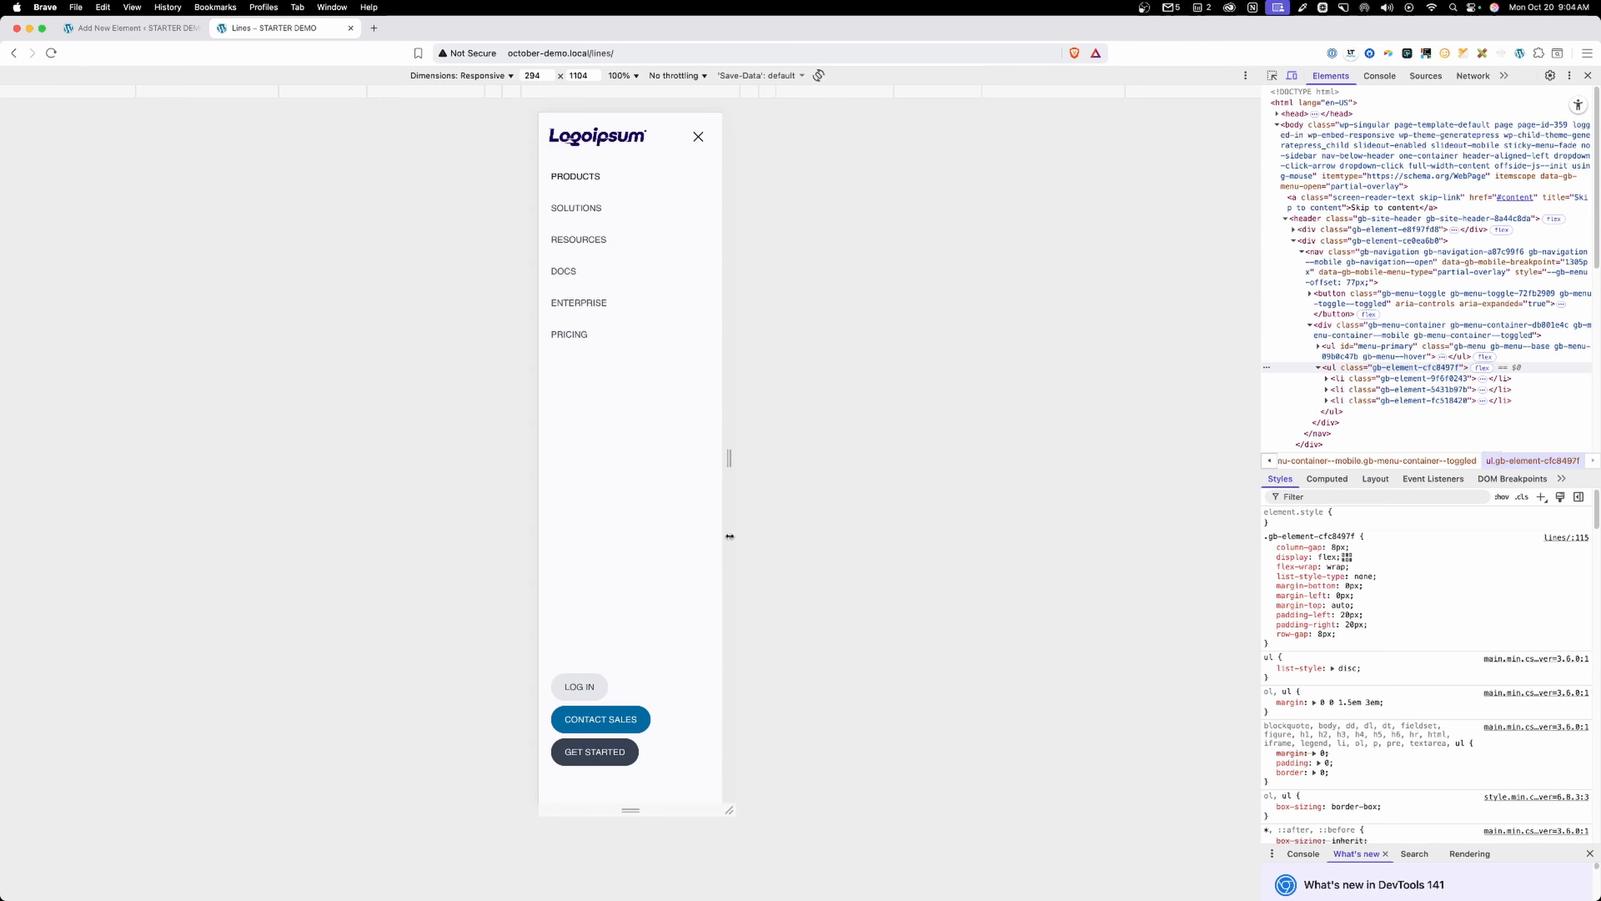
pyautogui.moveTo(729, 536)
pyautogui.mouseDown()
pyautogui.moveTo(781, 533)
pyautogui.moveTo(743, 536)
pyautogui.mouseUp()
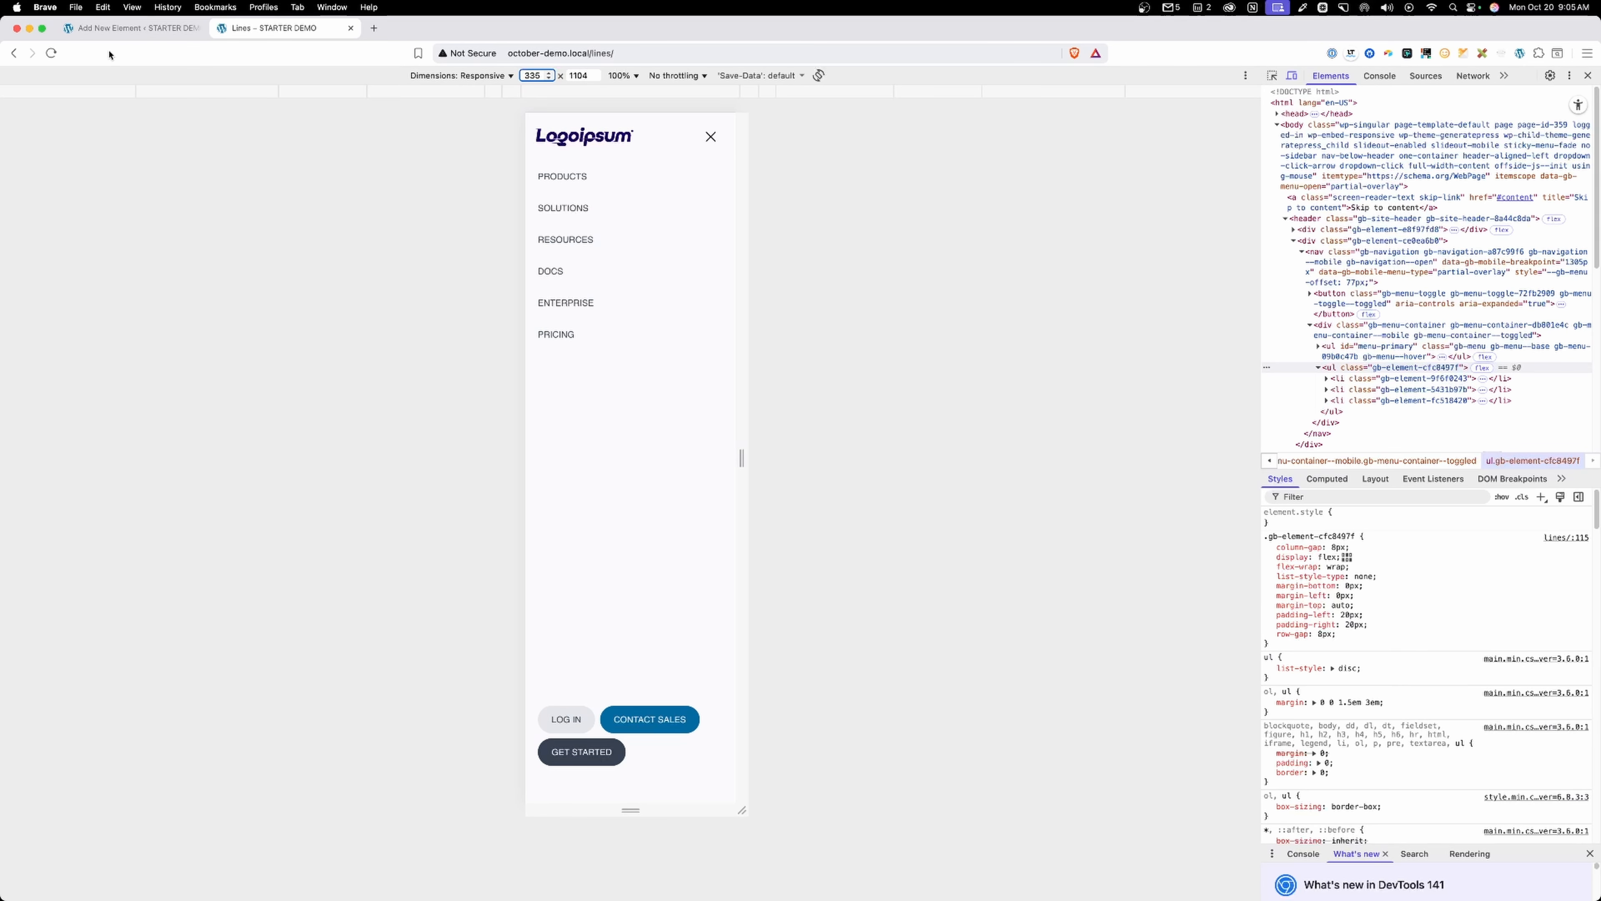
# Set flex grow to 1 on all three List Items inside the menu's List container for all screens.
pyautogui.click(132, 28)
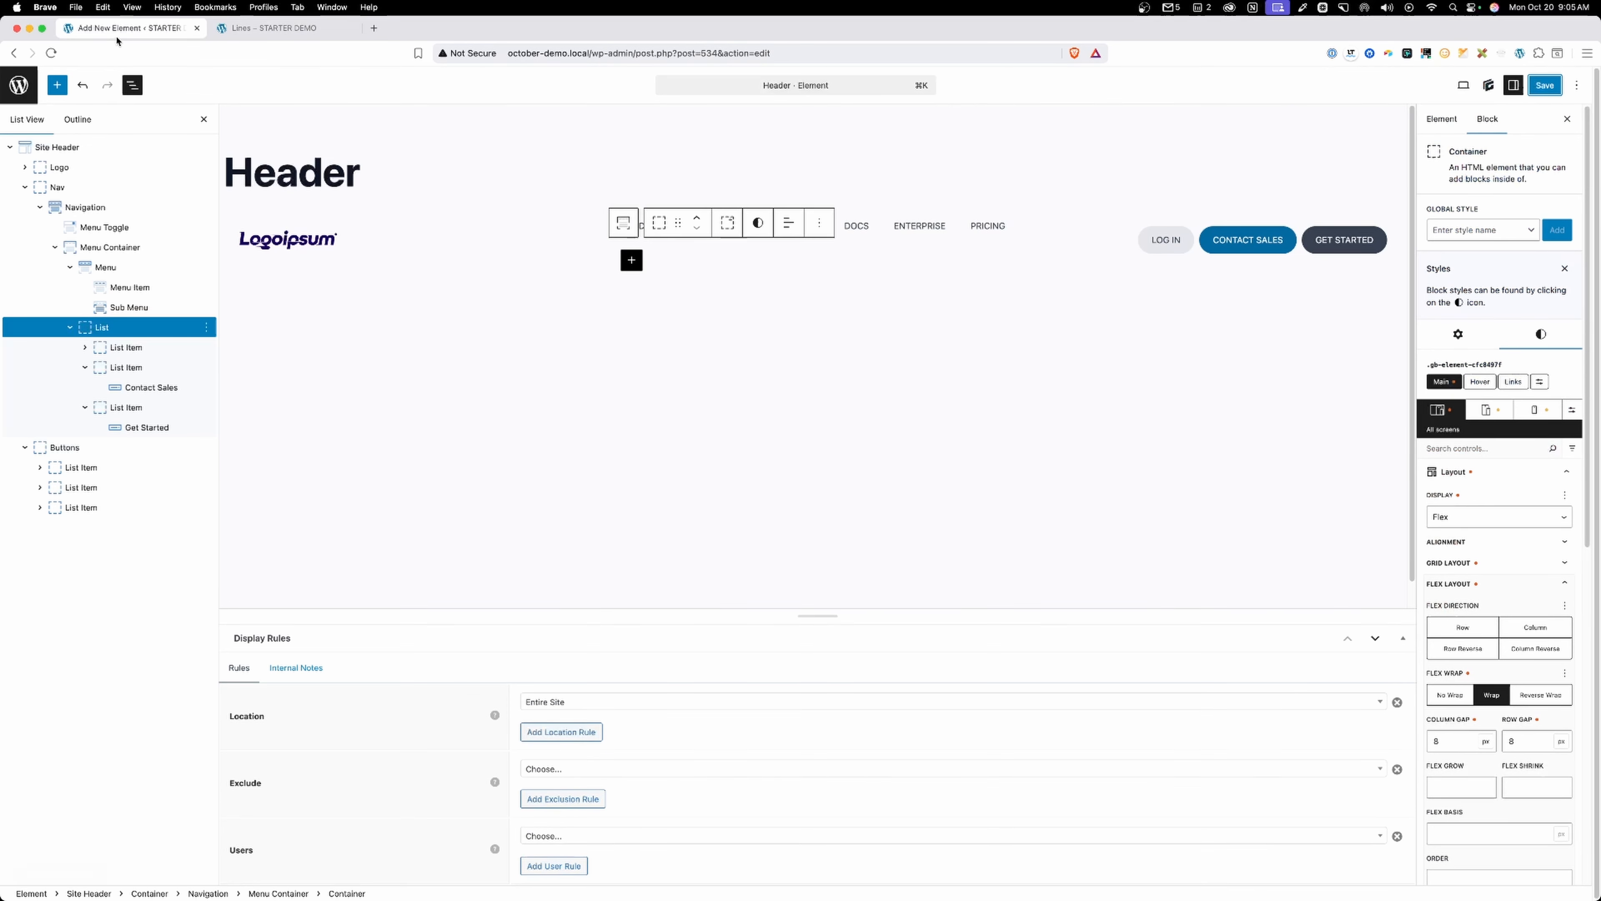
pyautogui.click(84, 367)
pyautogui.click(126, 347)
pyautogui.keyDown('shift'); pyautogui.click(126, 387); pyautogui.keyUp('shift')
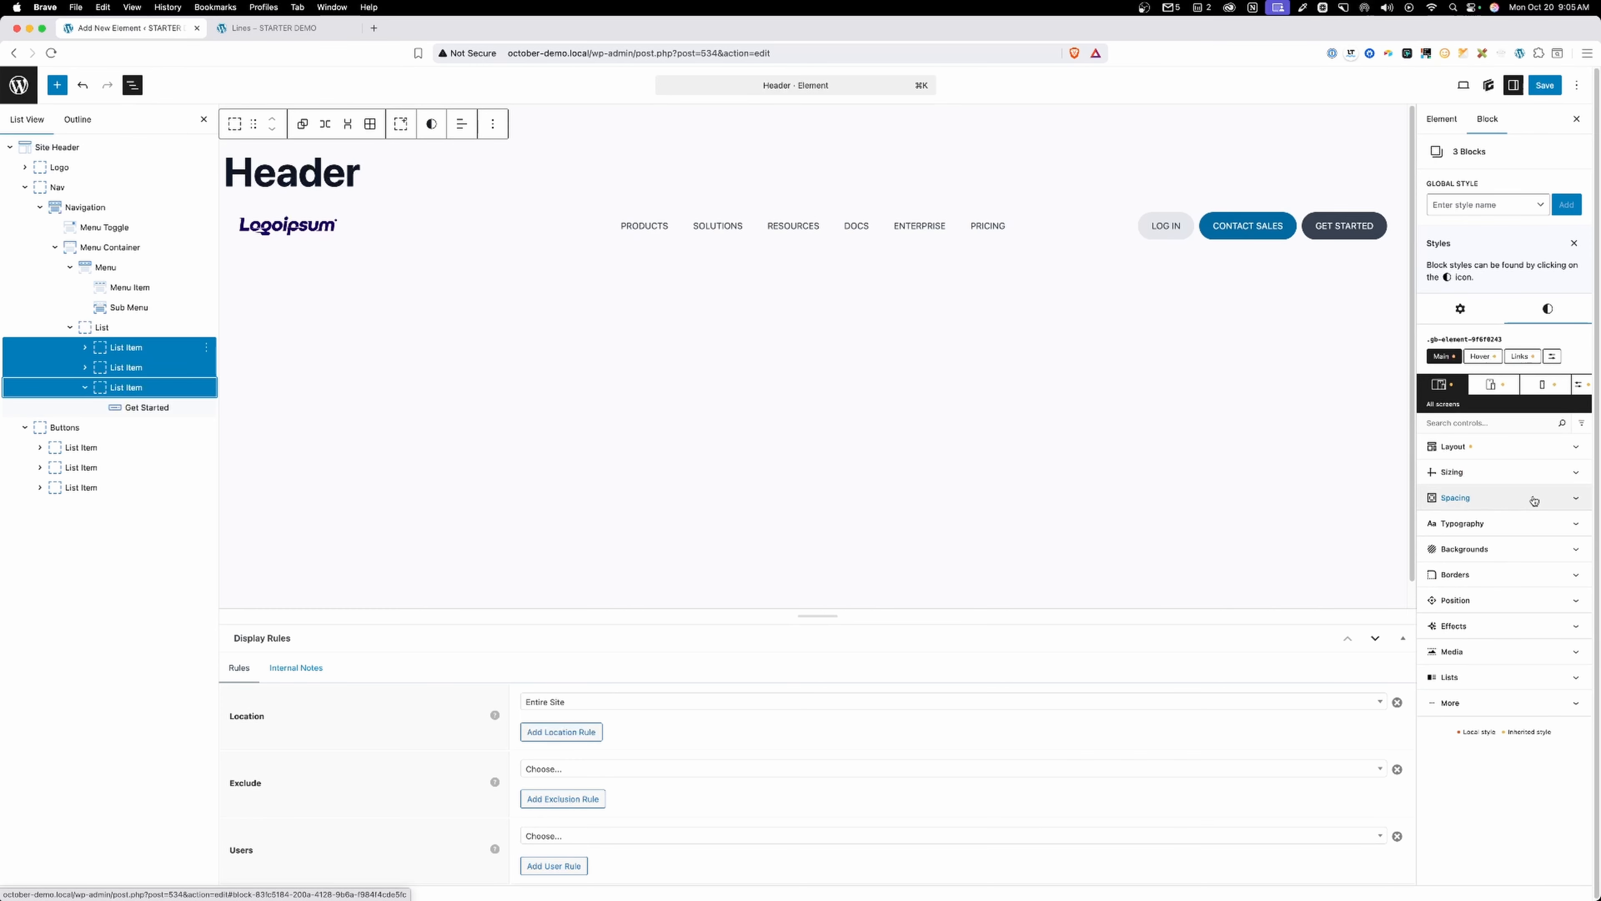
pyautogui.click(1463, 446)
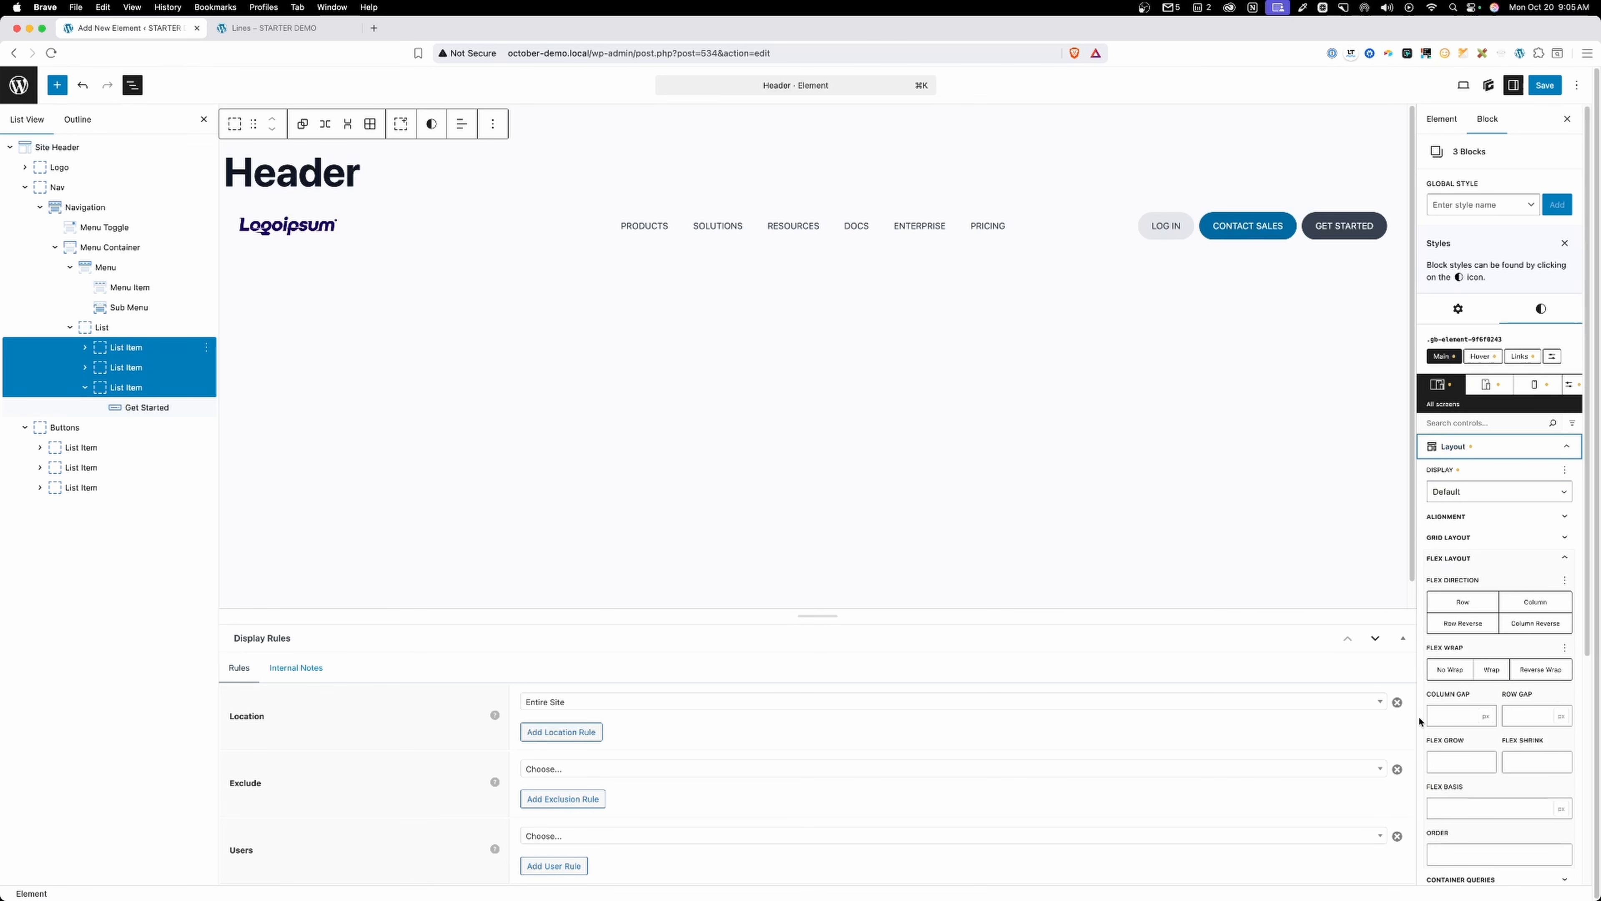
pyautogui.scroll(-2, 1500, 631)
pyautogui.click(1449, 688)
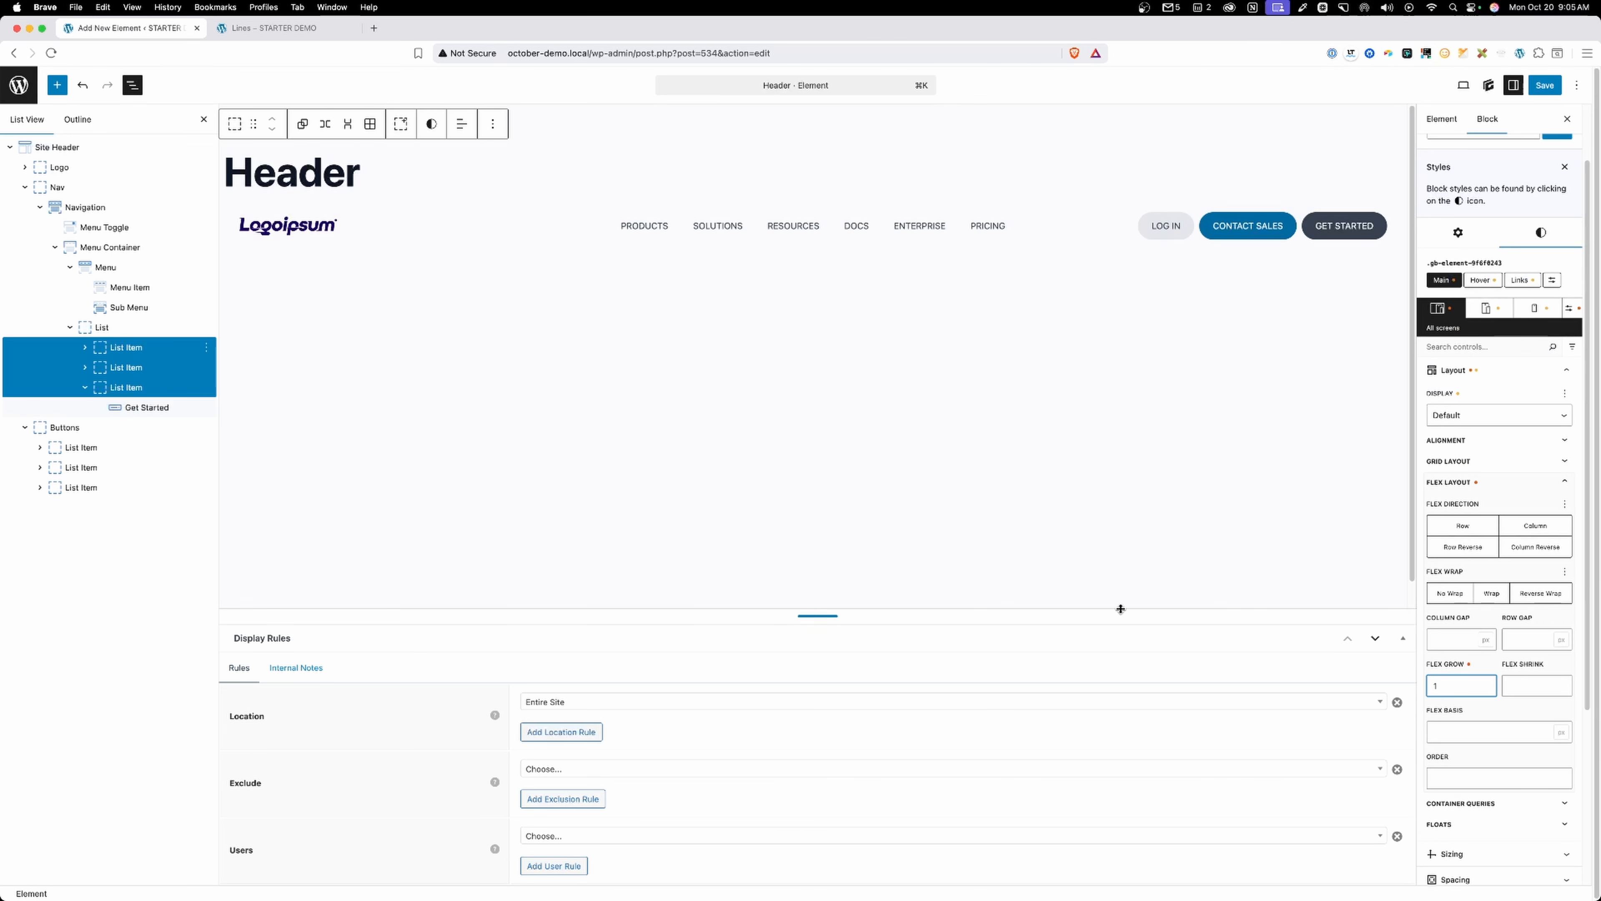
# Set the menu's Log In button to Flex display with its content justified to the center.
pyautogui.click(85, 347)
pyautogui.click(117, 367)
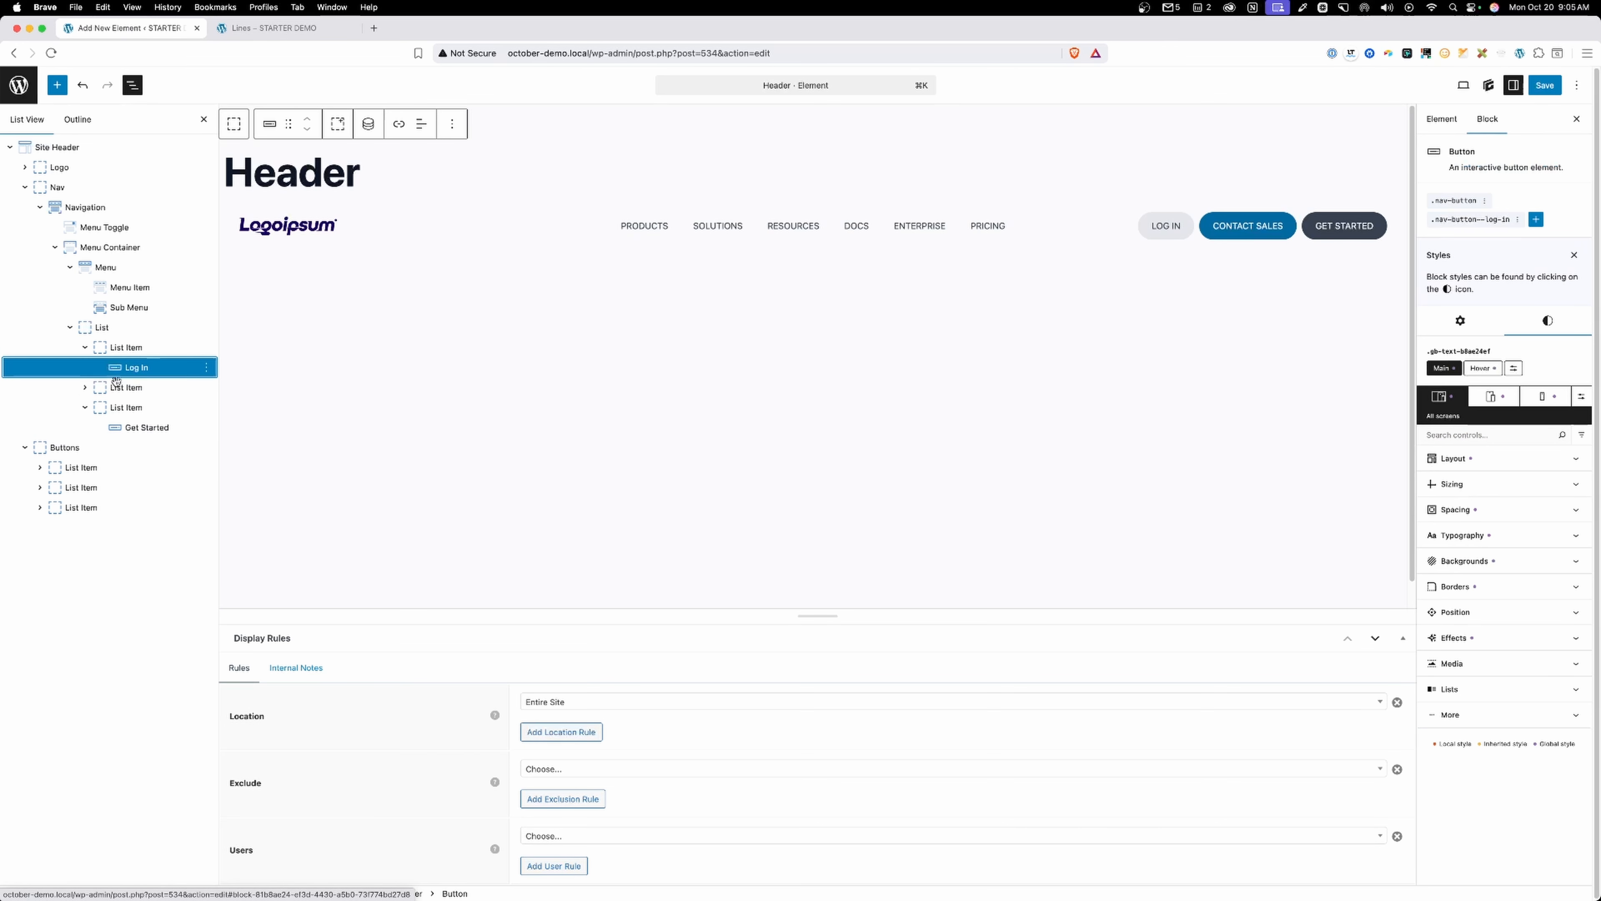
pyautogui.click(85, 388)
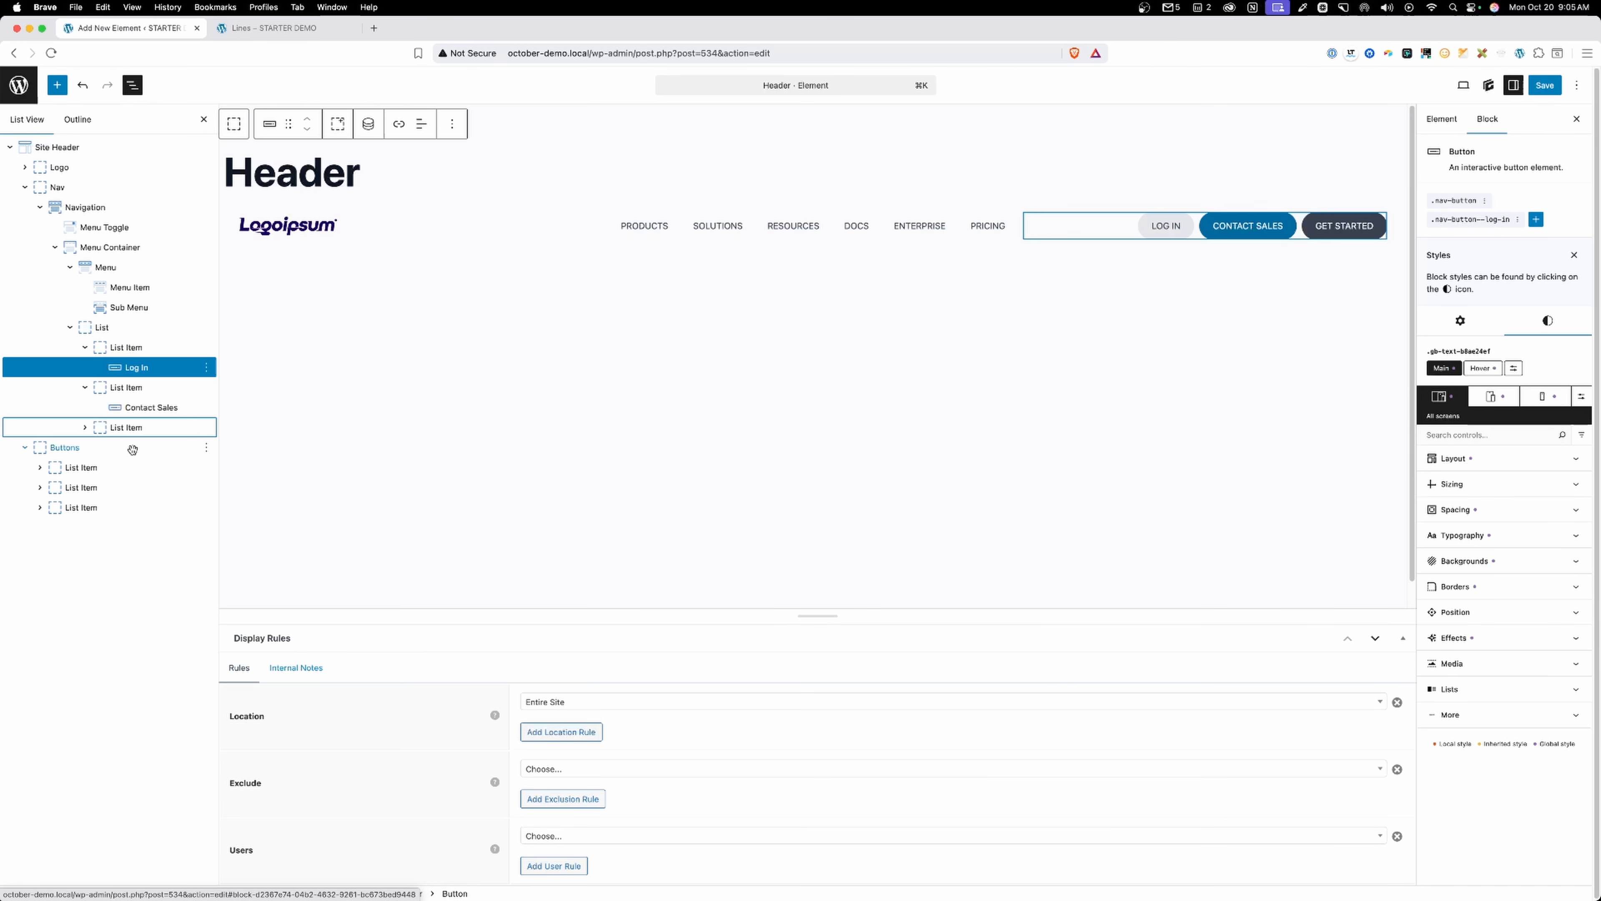
pyautogui.click(146, 451)
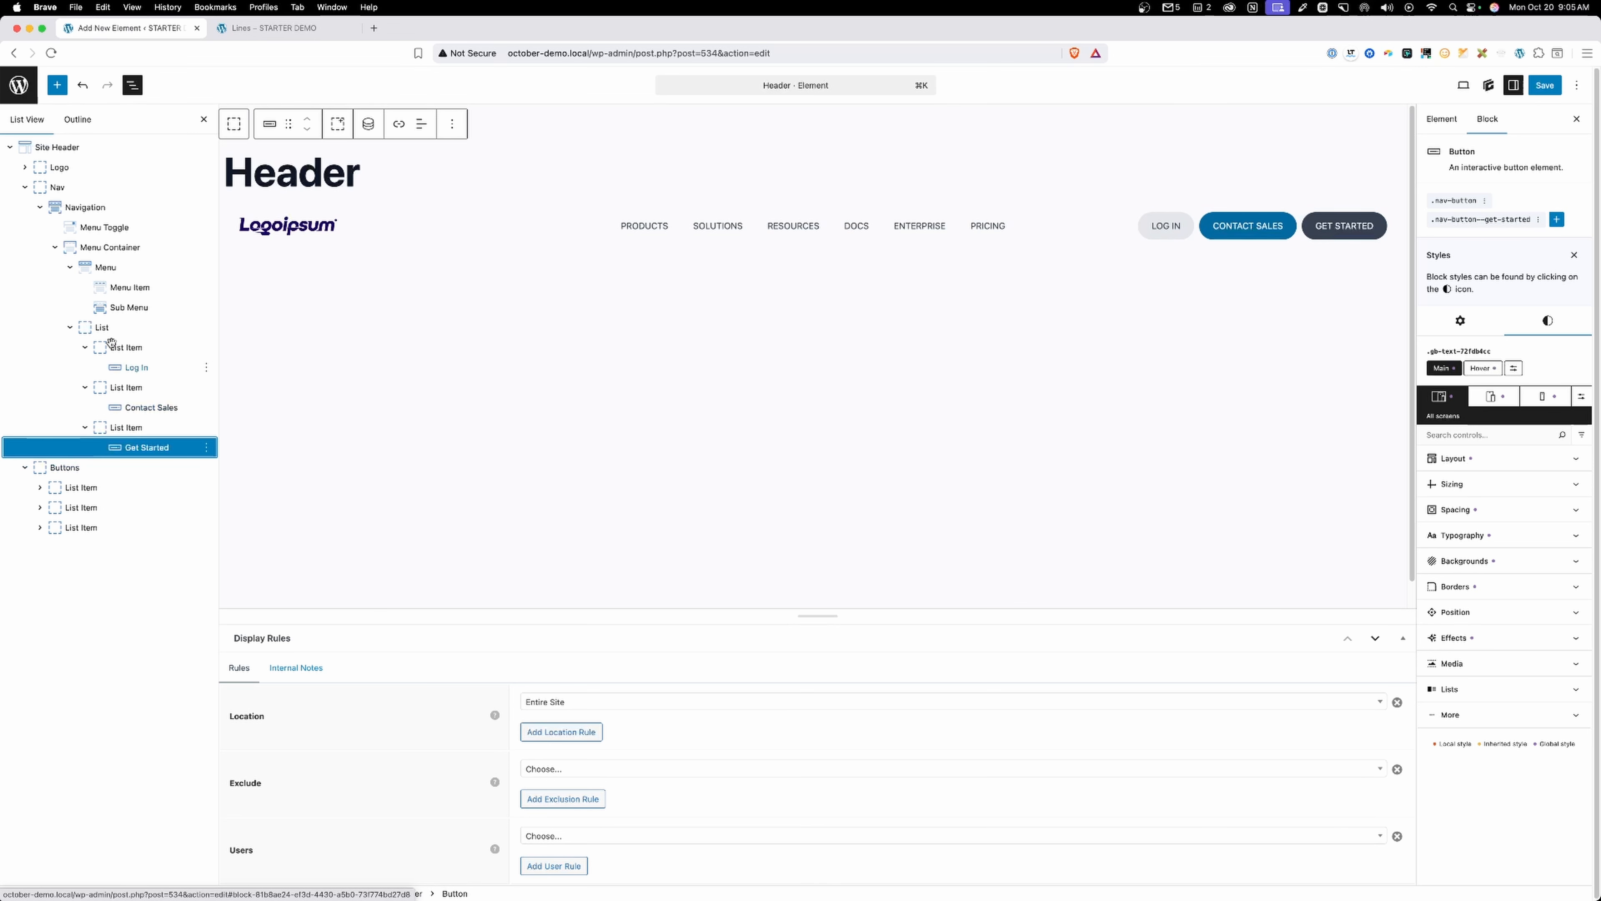
pyautogui.click(136, 367)
pyautogui.click(1505, 465)
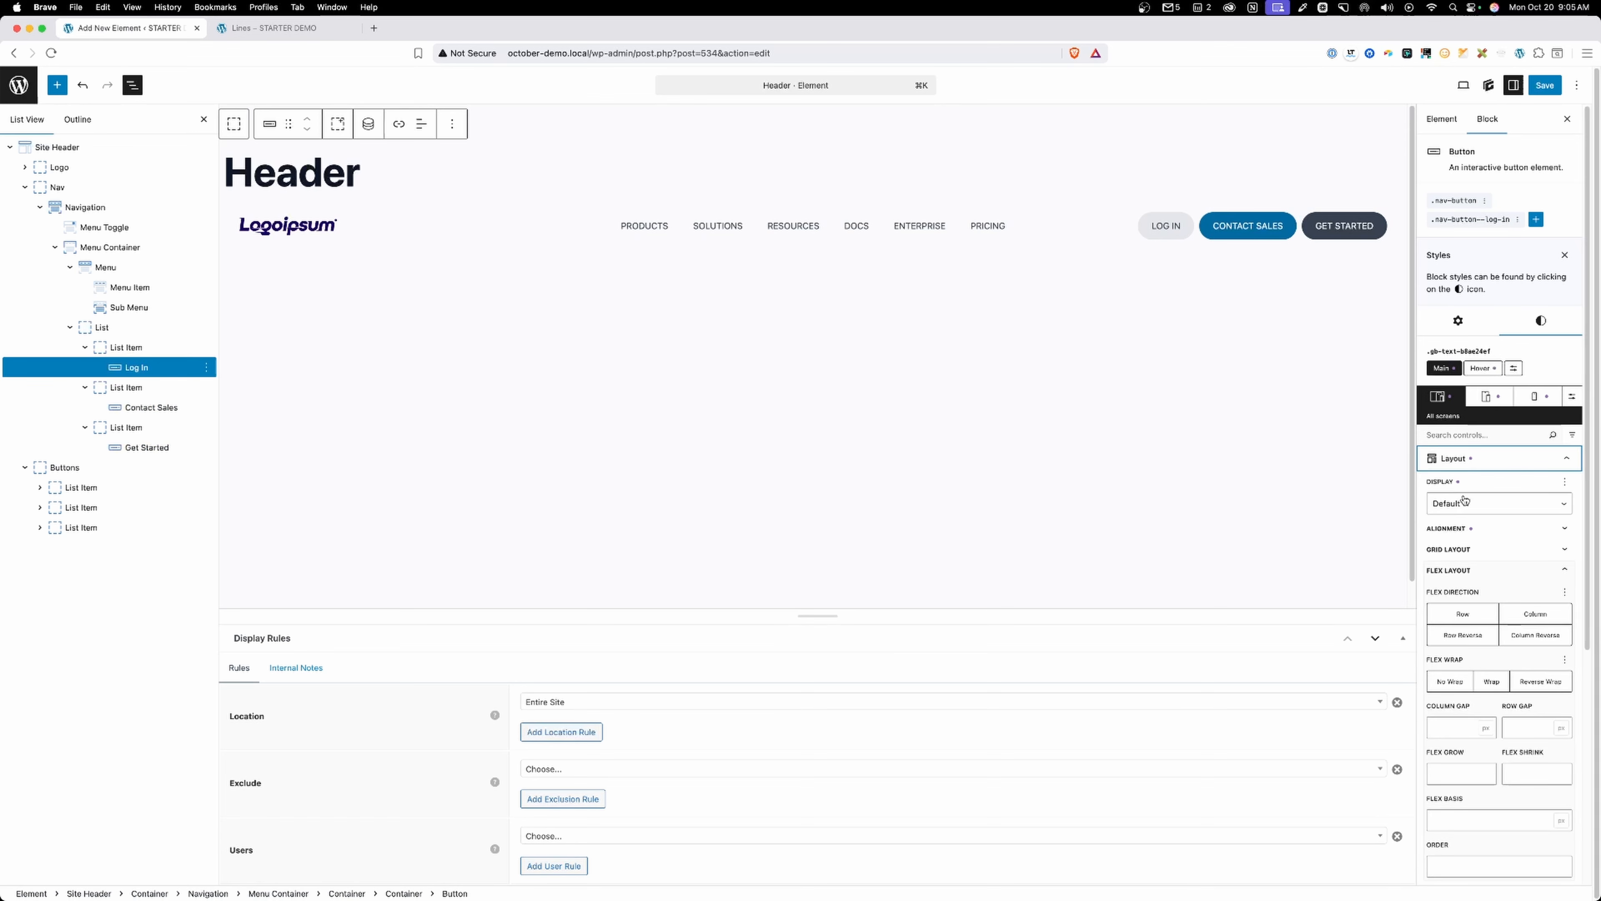
pyautogui.click(1499, 503)
pyautogui.click(1453, 532)
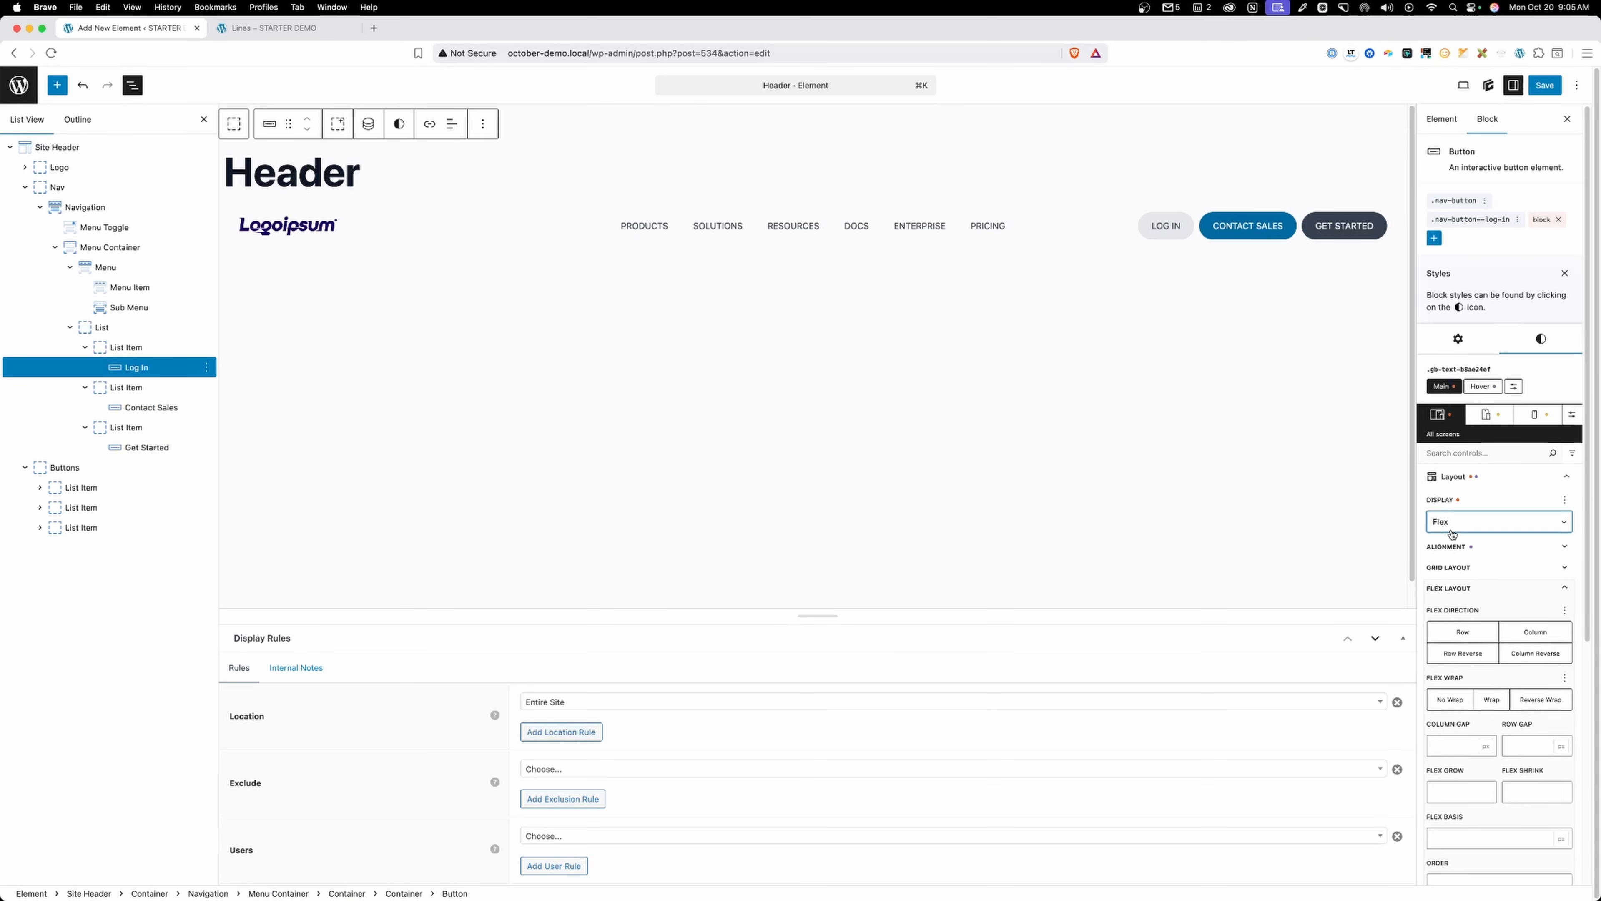
pyautogui.click(1452, 530)
pyautogui.click(1449, 515)
pyautogui.click(1452, 547)
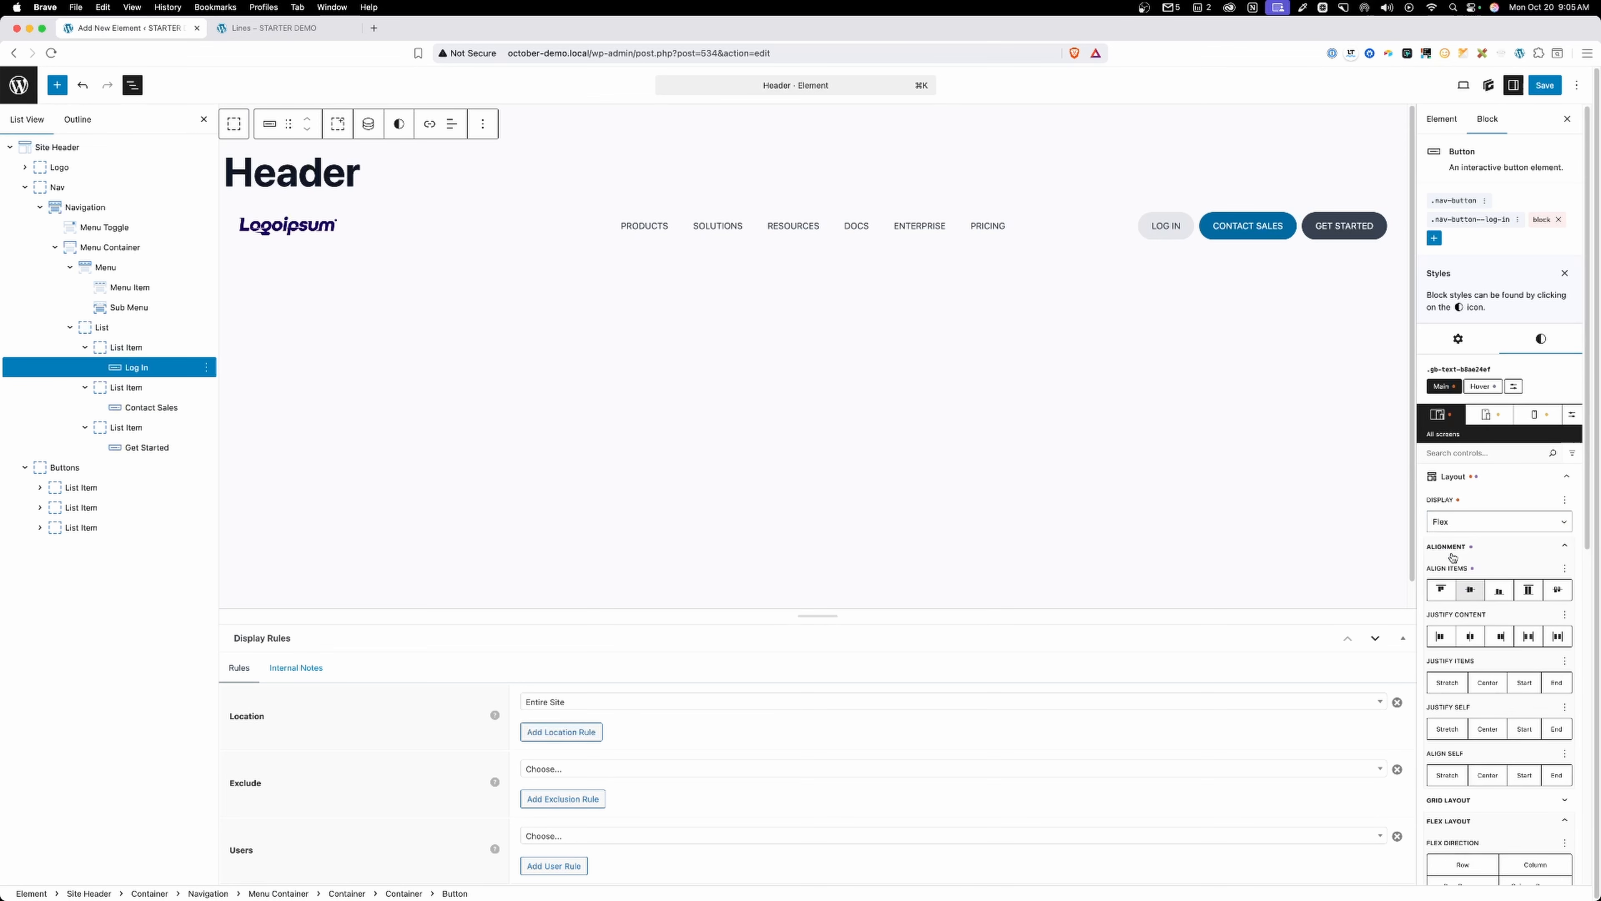
# Set the menu's Contact Sales button to Flex display with its content justified to the center.
pyautogui.click(137, 407)
pyautogui.click(1453, 458)
pyautogui.click(1476, 503)
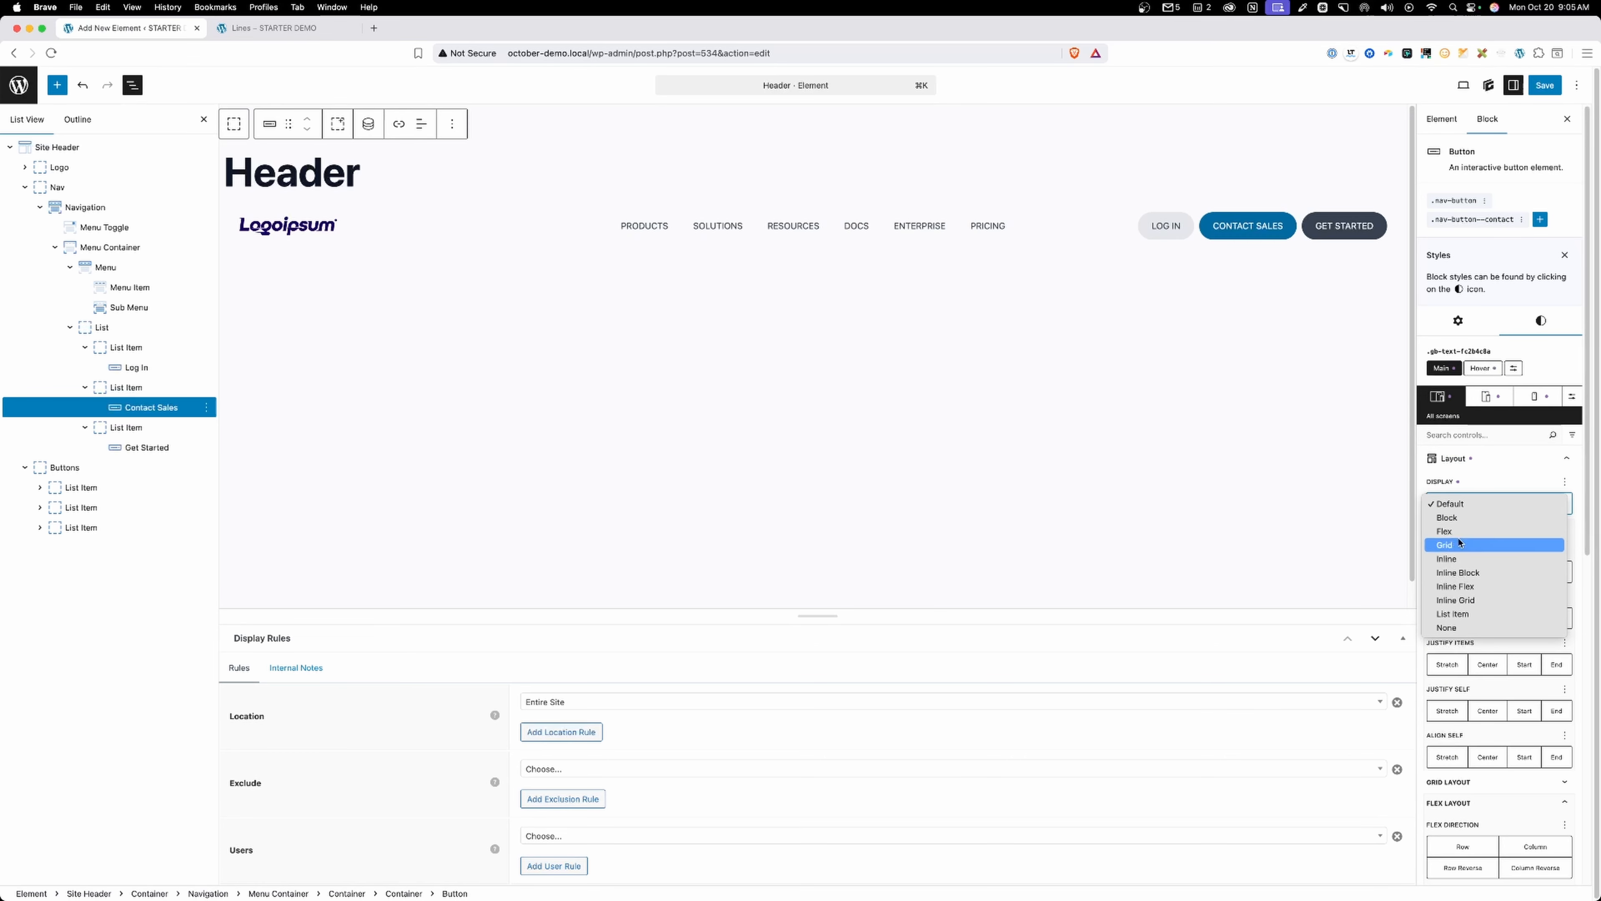
pyautogui.click(1450, 532)
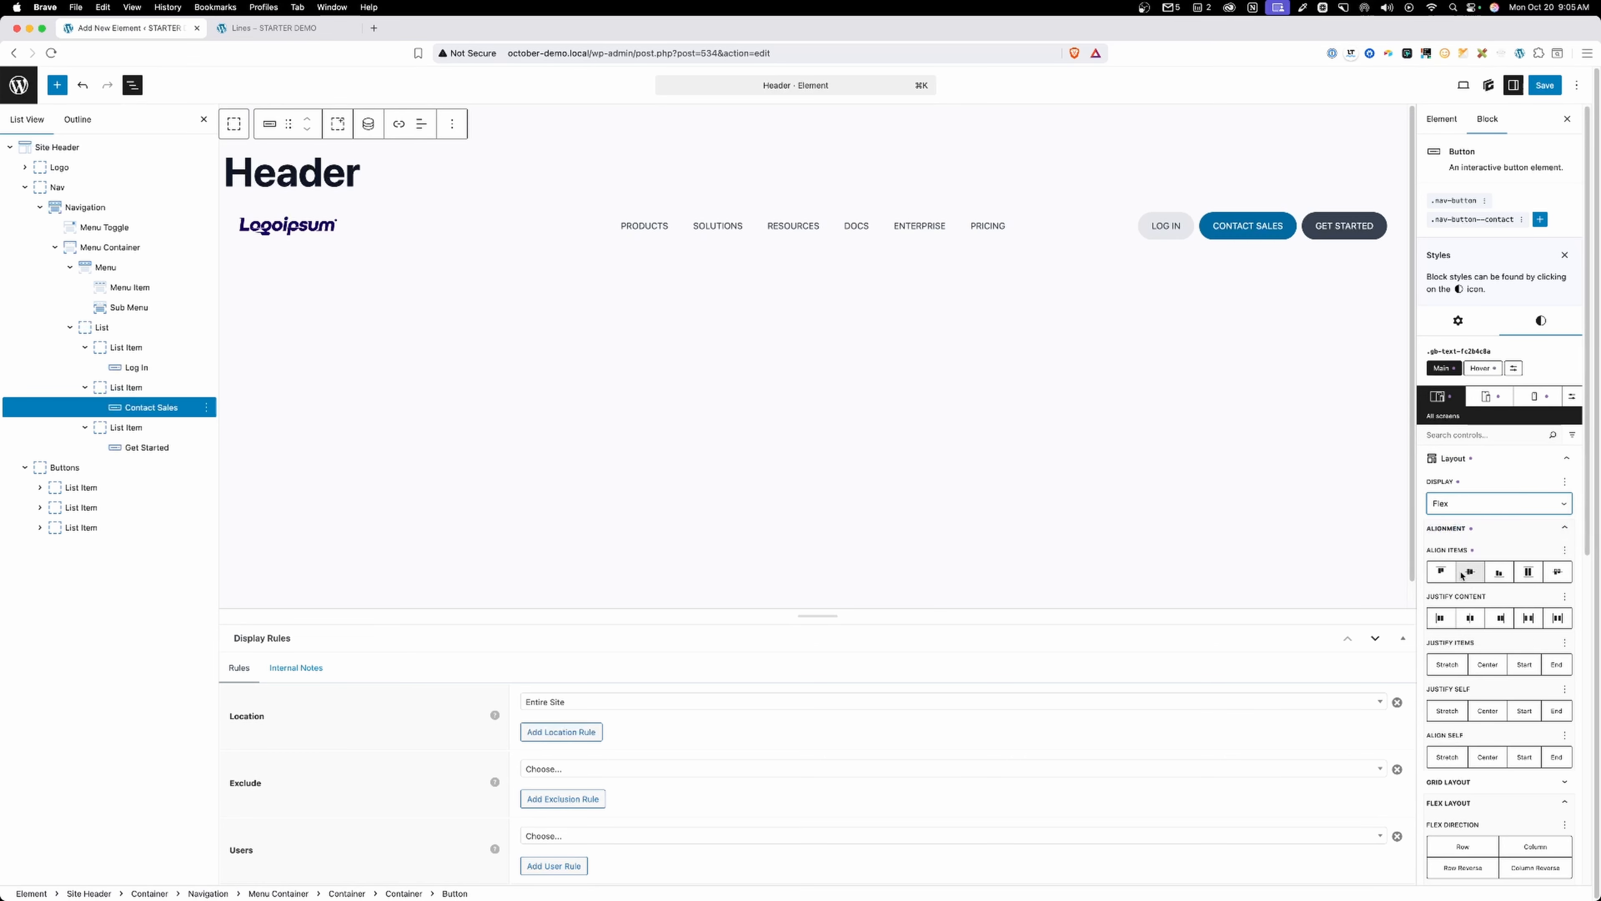
# Set the menu's Get Started button to Flex display with content justified to the center, and save the element.
pyautogui.click(132, 447)
pyautogui.click(1453, 458)
pyautogui.click(1469, 503)
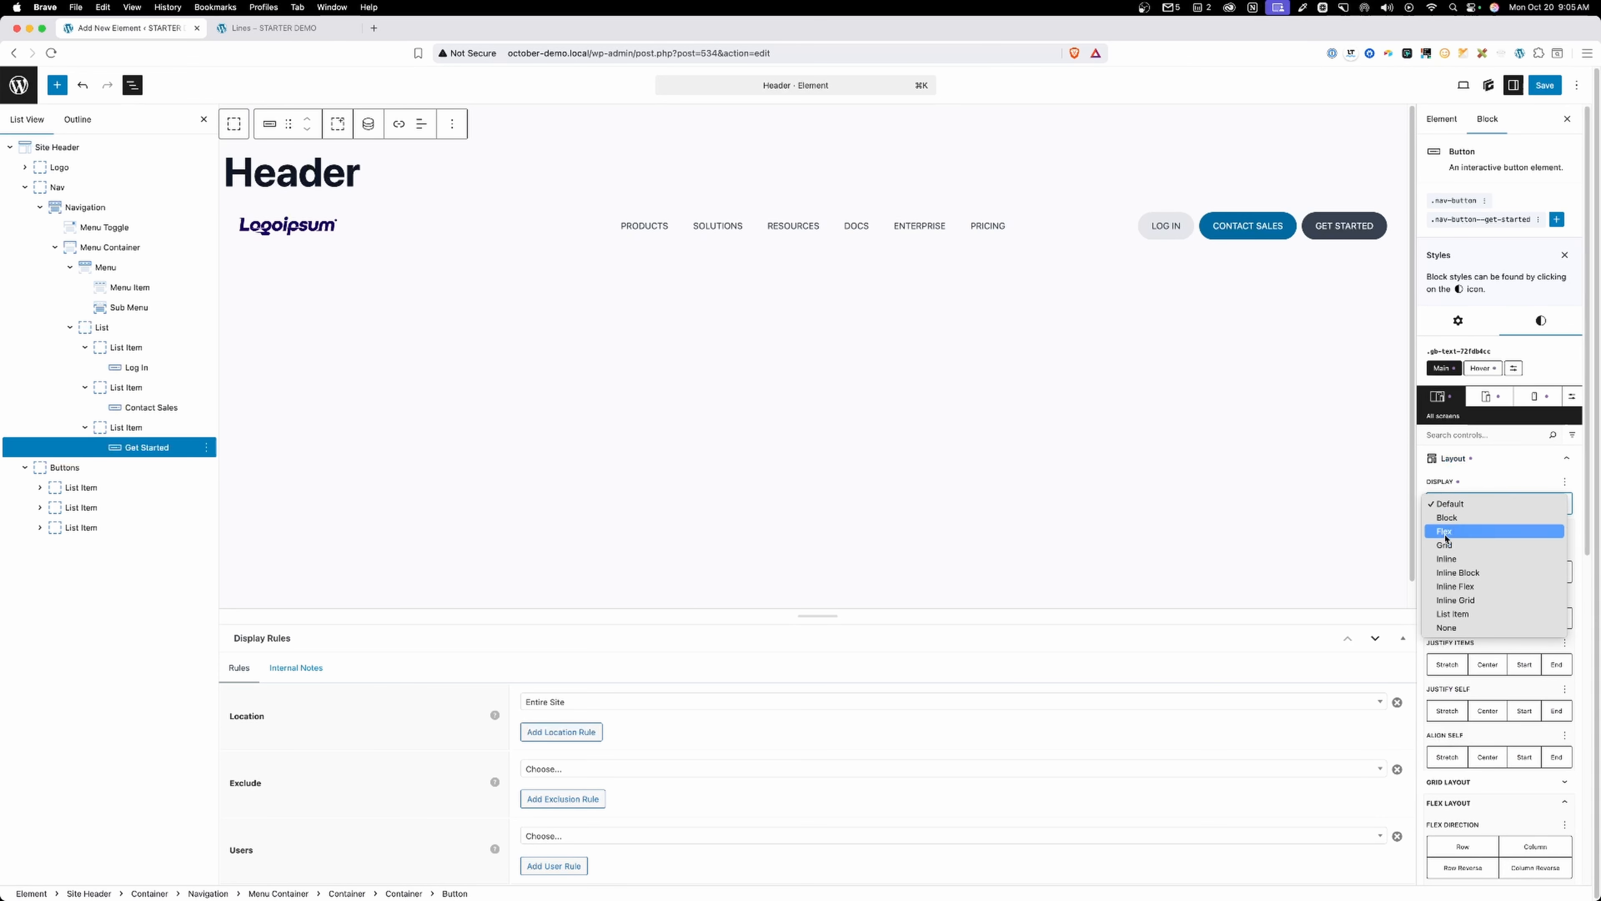
pyautogui.click(1447, 531)
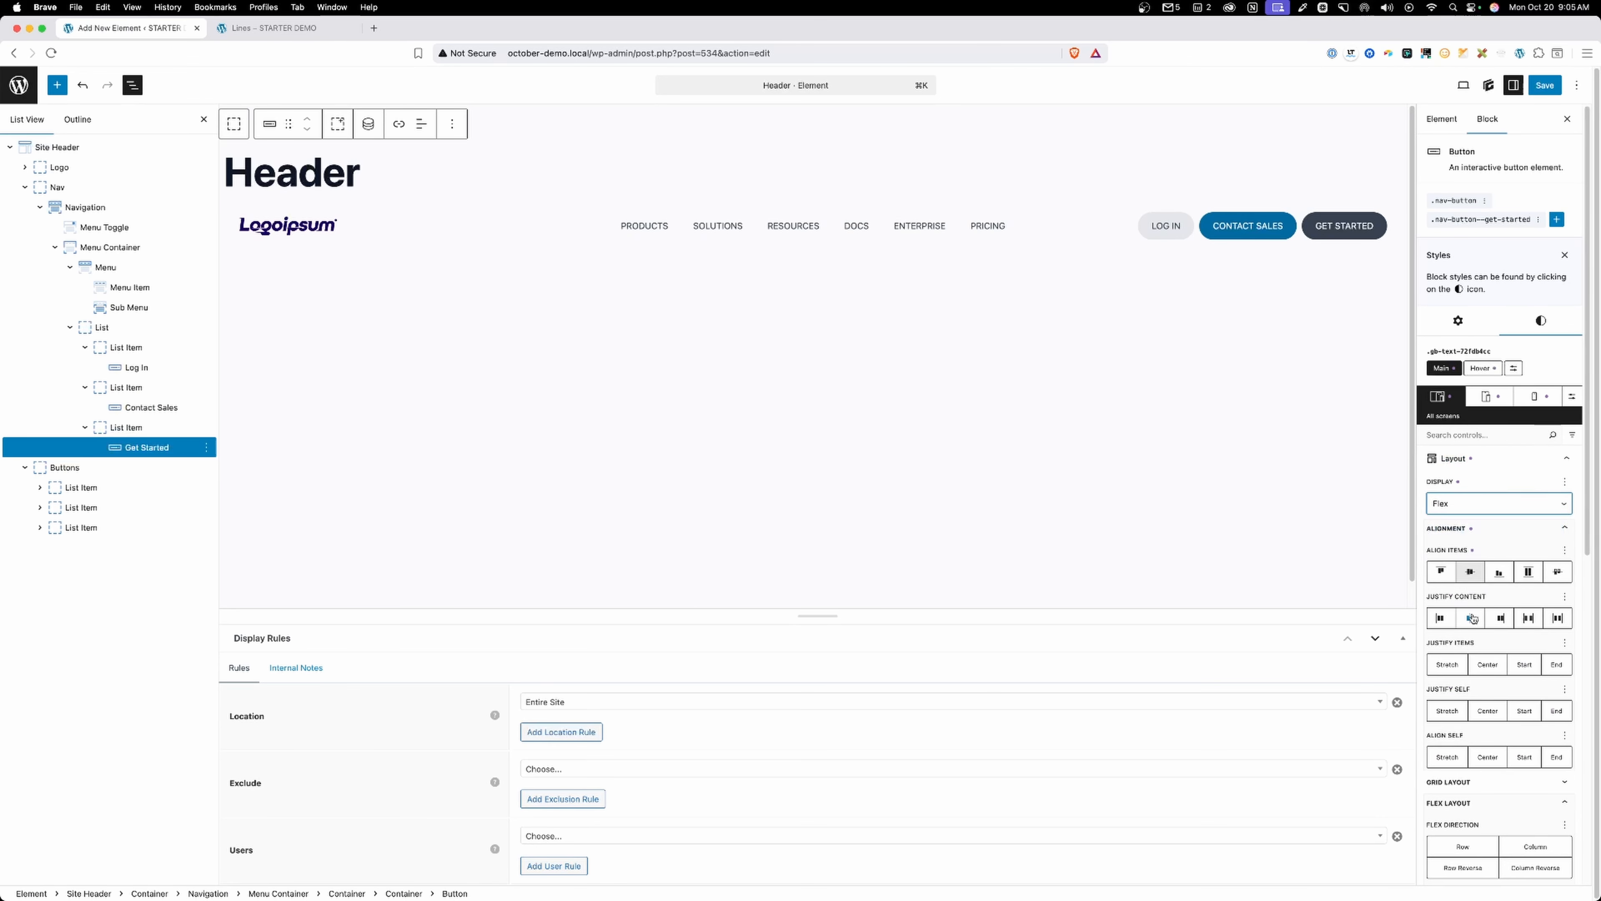
pyautogui.click(1473, 618)
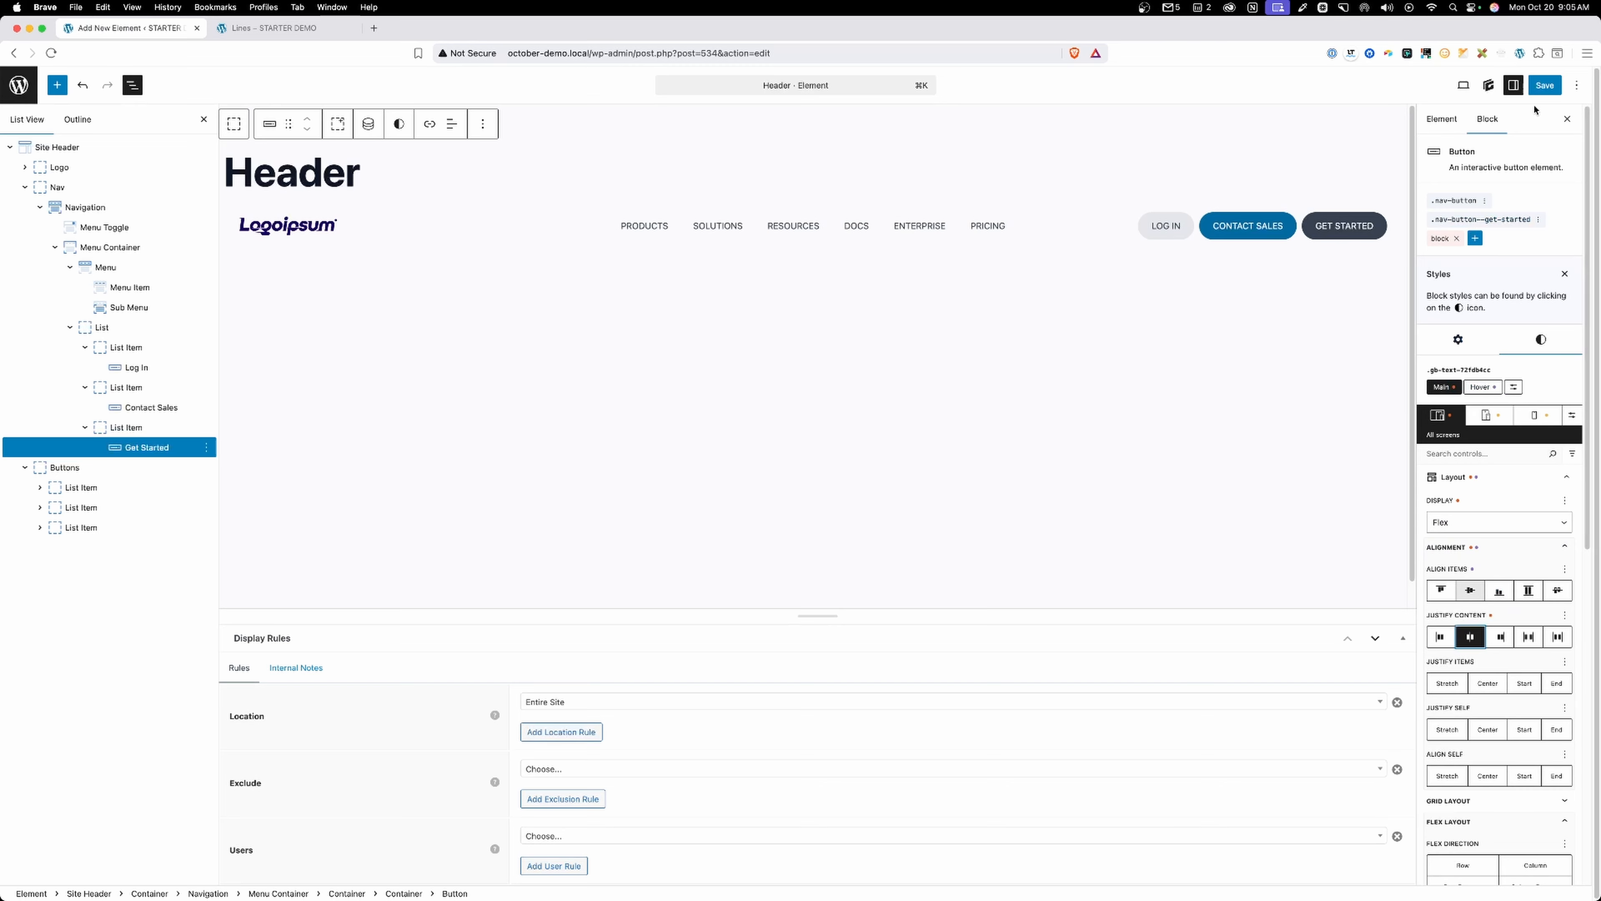
pyautogui.click(1544, 85)
# Reload the Lines page and check how the open menu's buttons stretch and wrap at preview widths of about 335 px and 235 px.
pyautogui.click(274, 28)
pyautogui.click(584, 53)
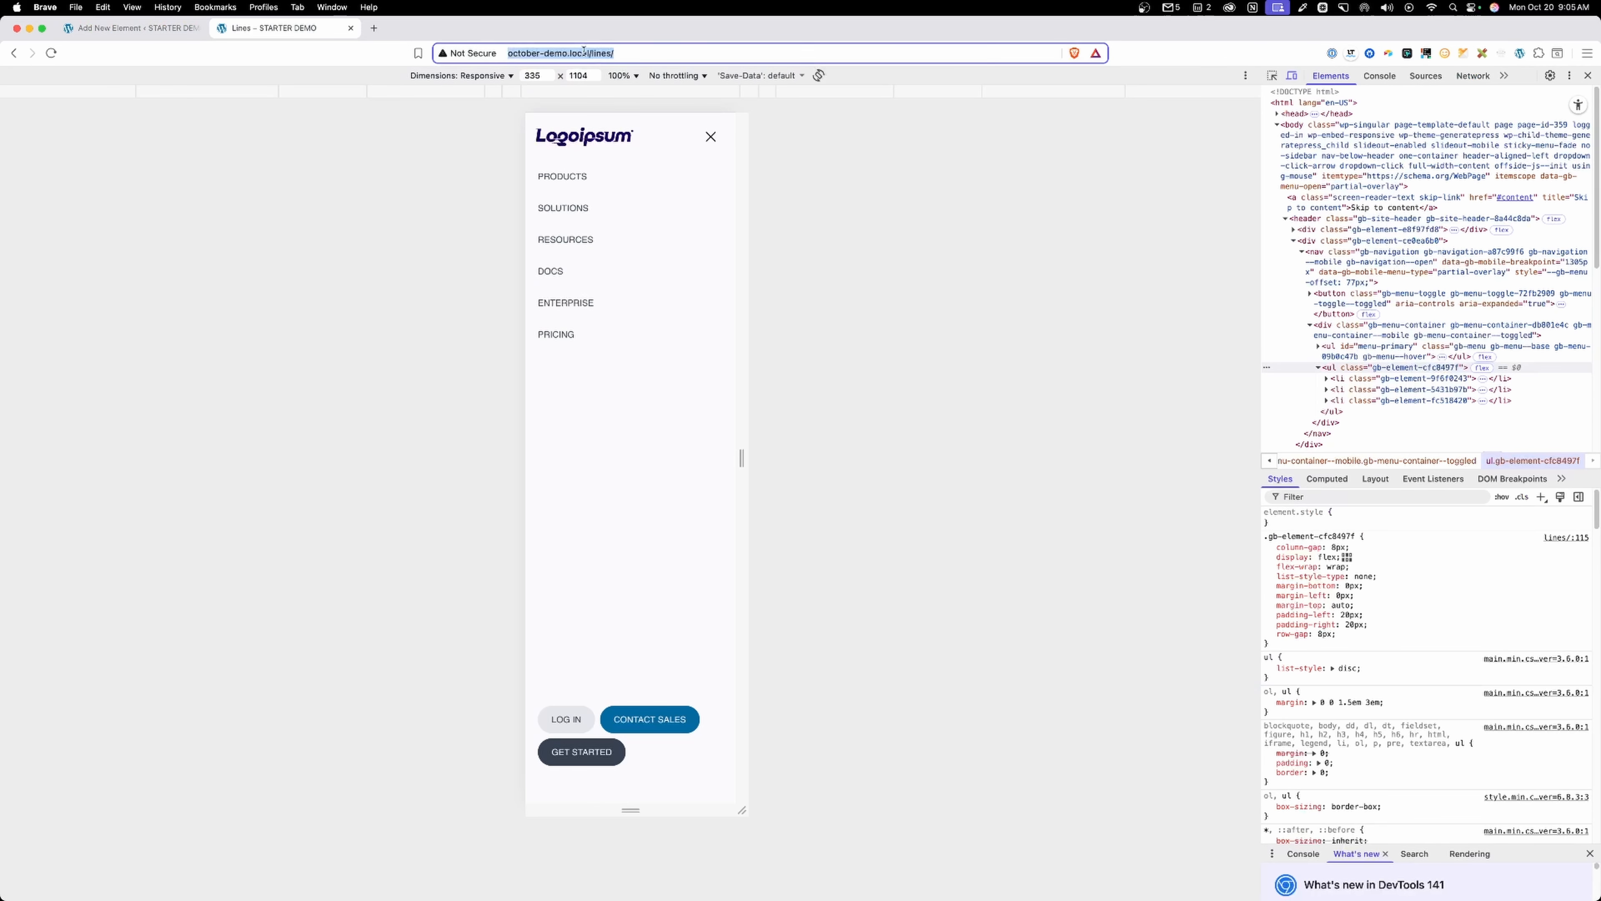
pyautogui.press('Return')
pyautogui.click(711, 136)
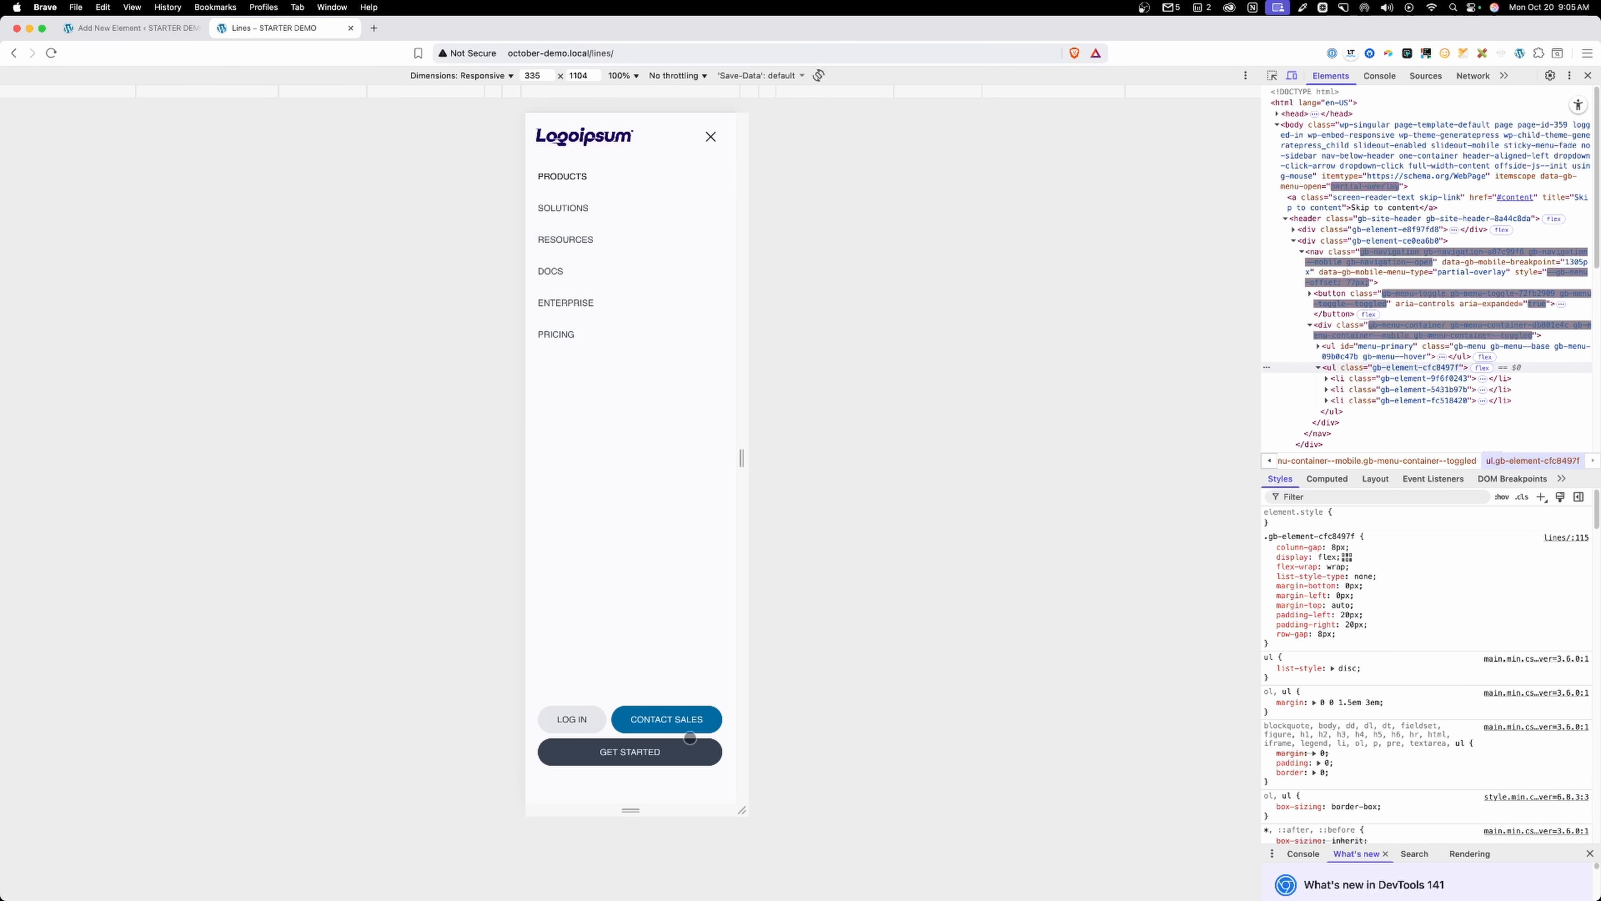
pyautogui.moveTo(744, 609); pyautogui.dragTo(711, 606)
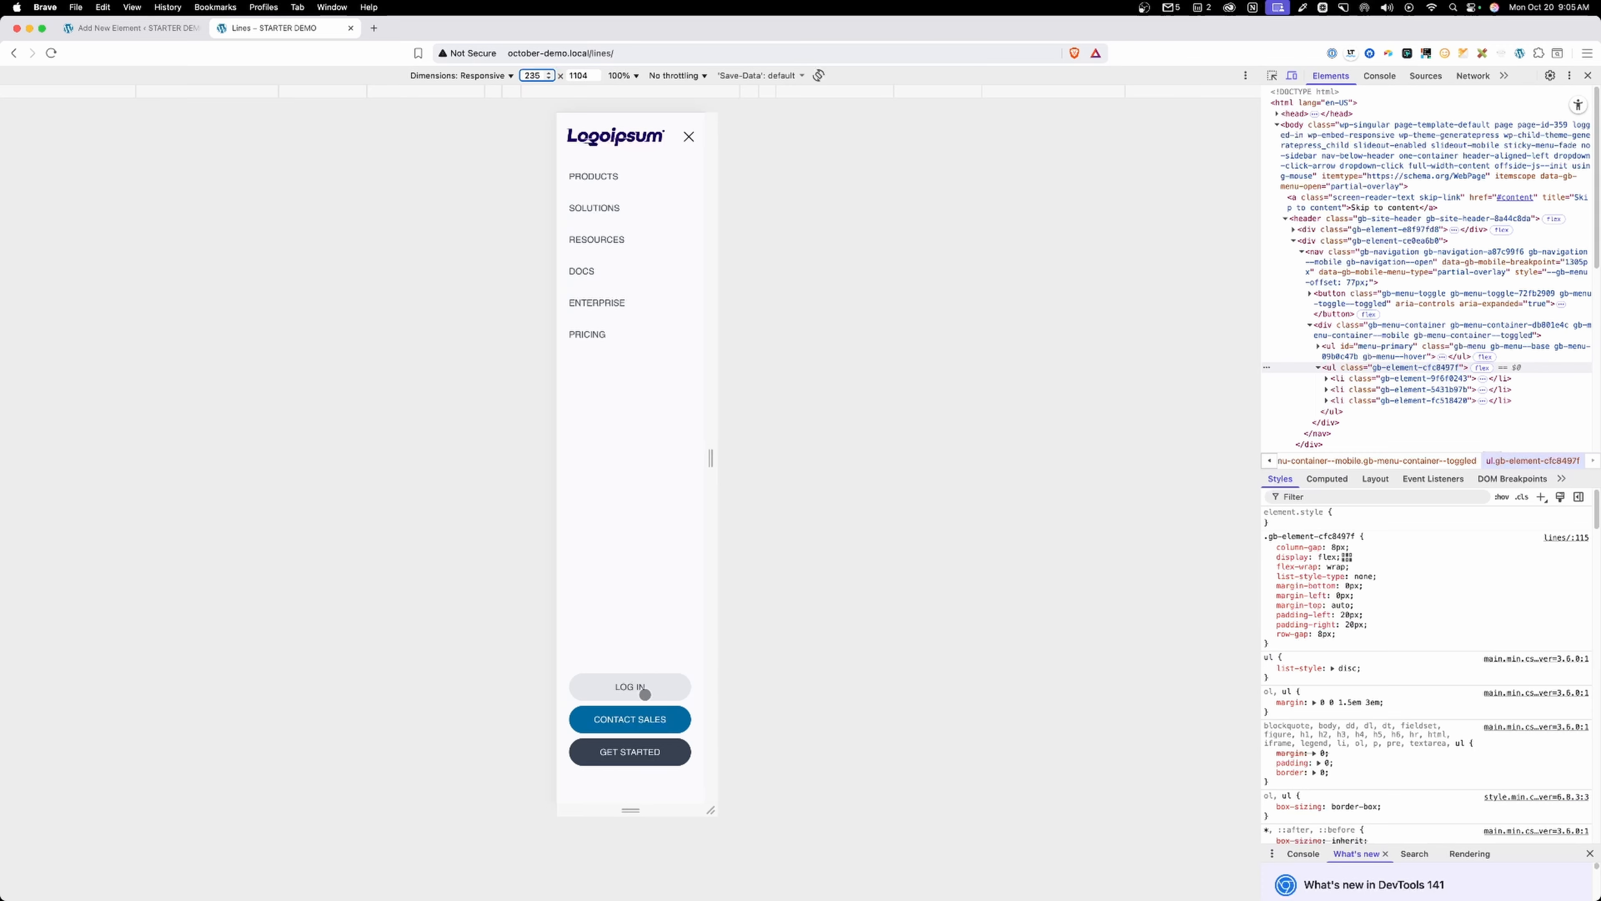
pyautogui.moveTo(711, 533); pyautogui.dragTo(794, 544)
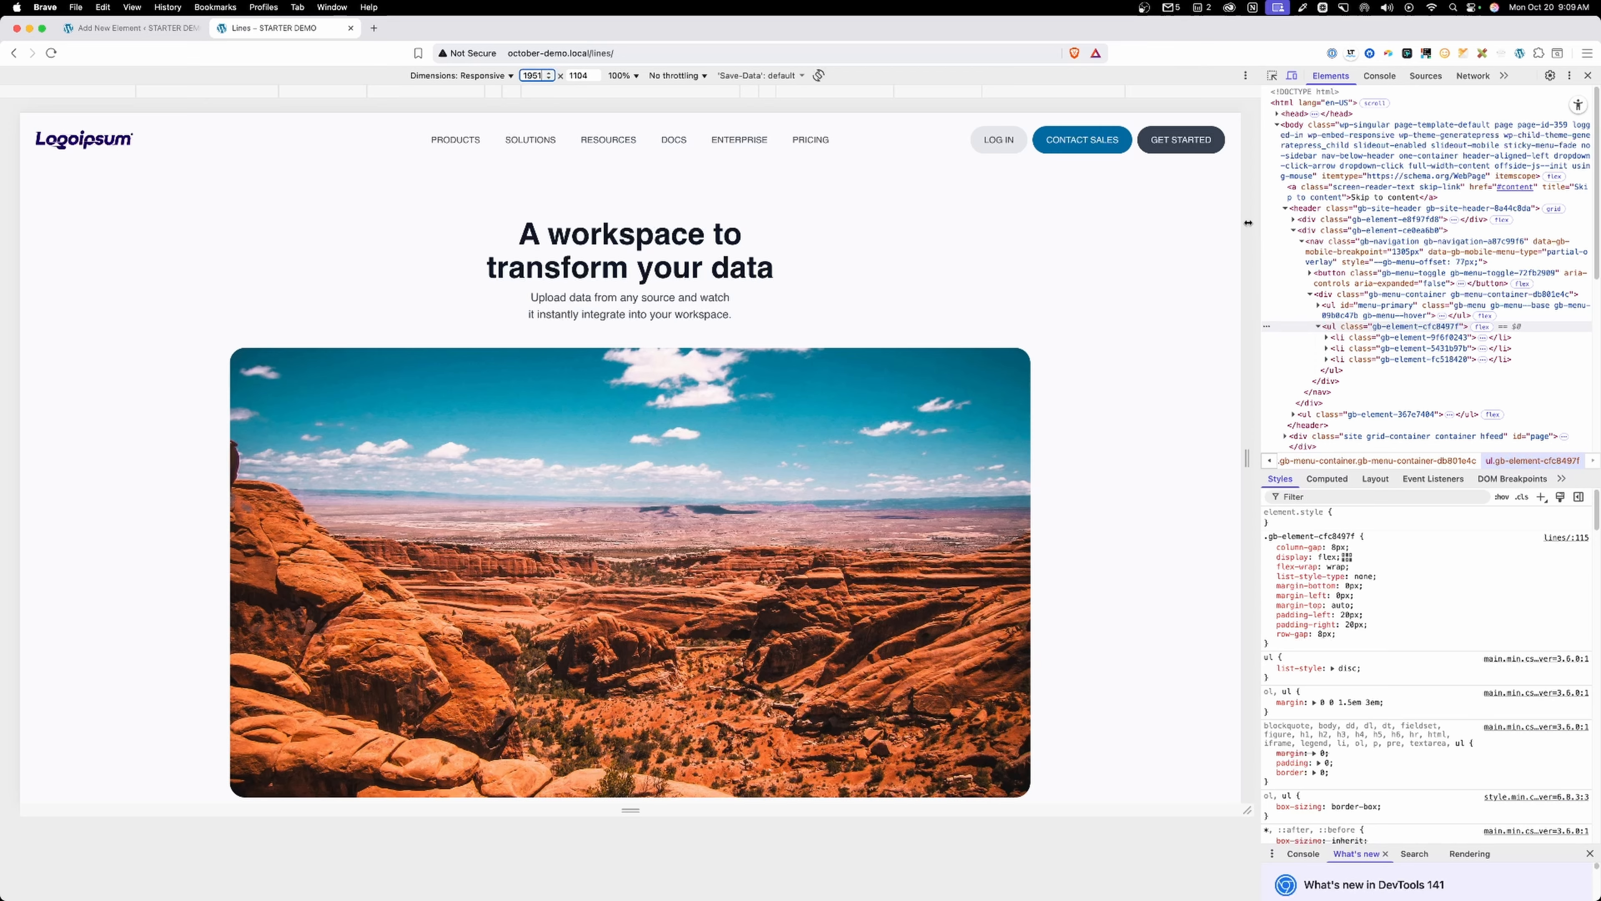
# Check the header buttons and the open mobile menu at preview widths of about 1295 px and 670 px.
pyautogui.moveTo(1248, 223); pyautogui.dragTo(1043, 195)
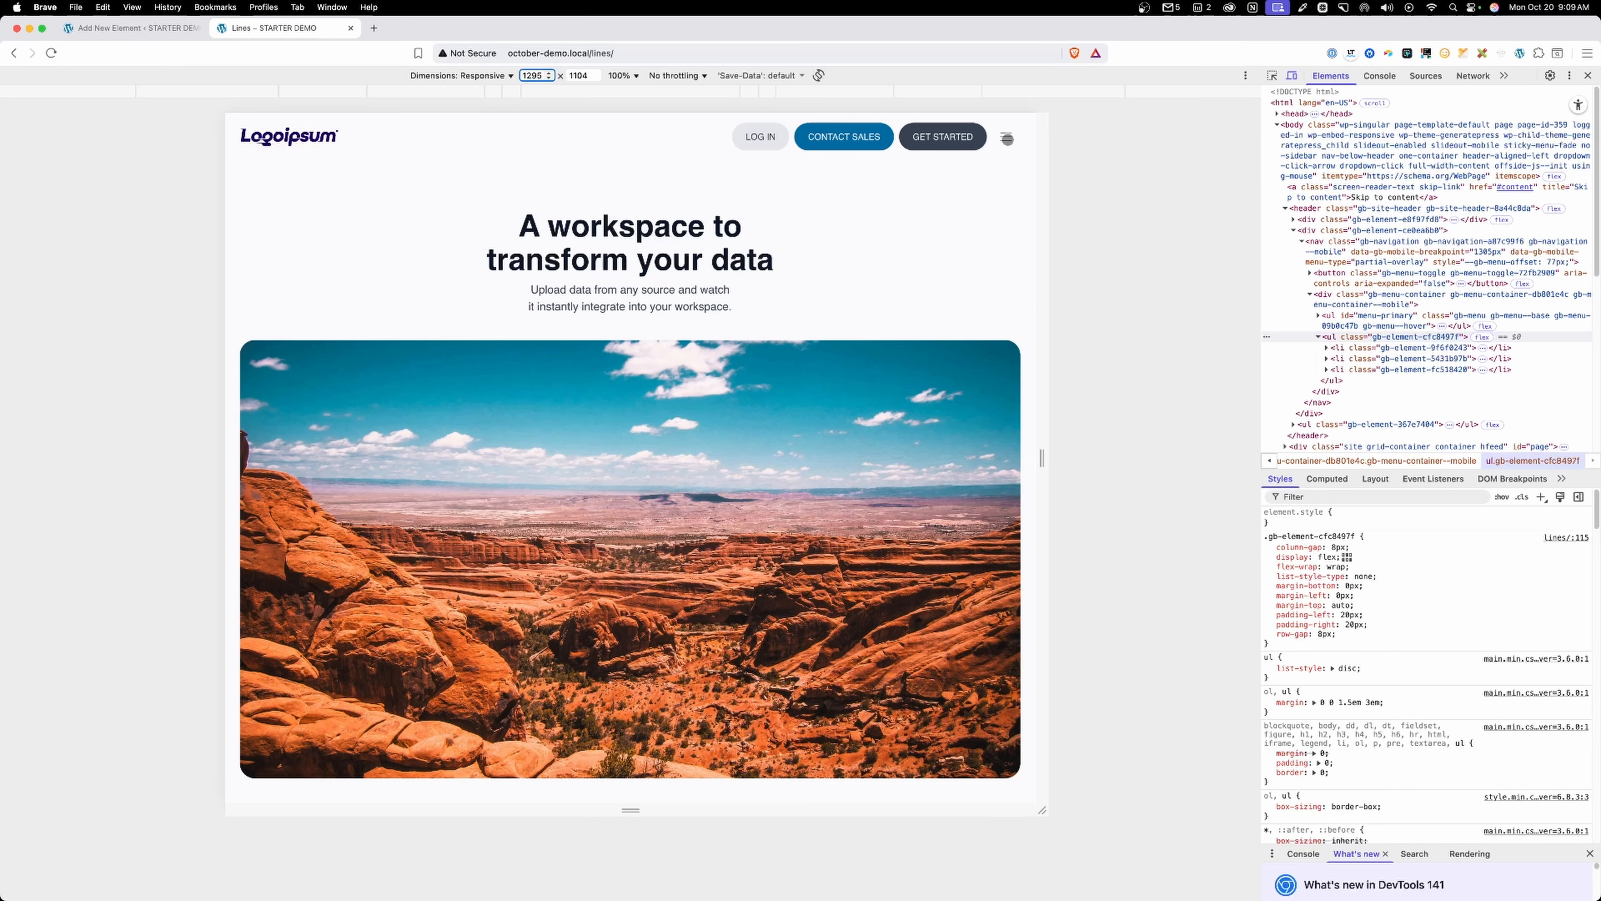
pyautogui.click(1010, 143)
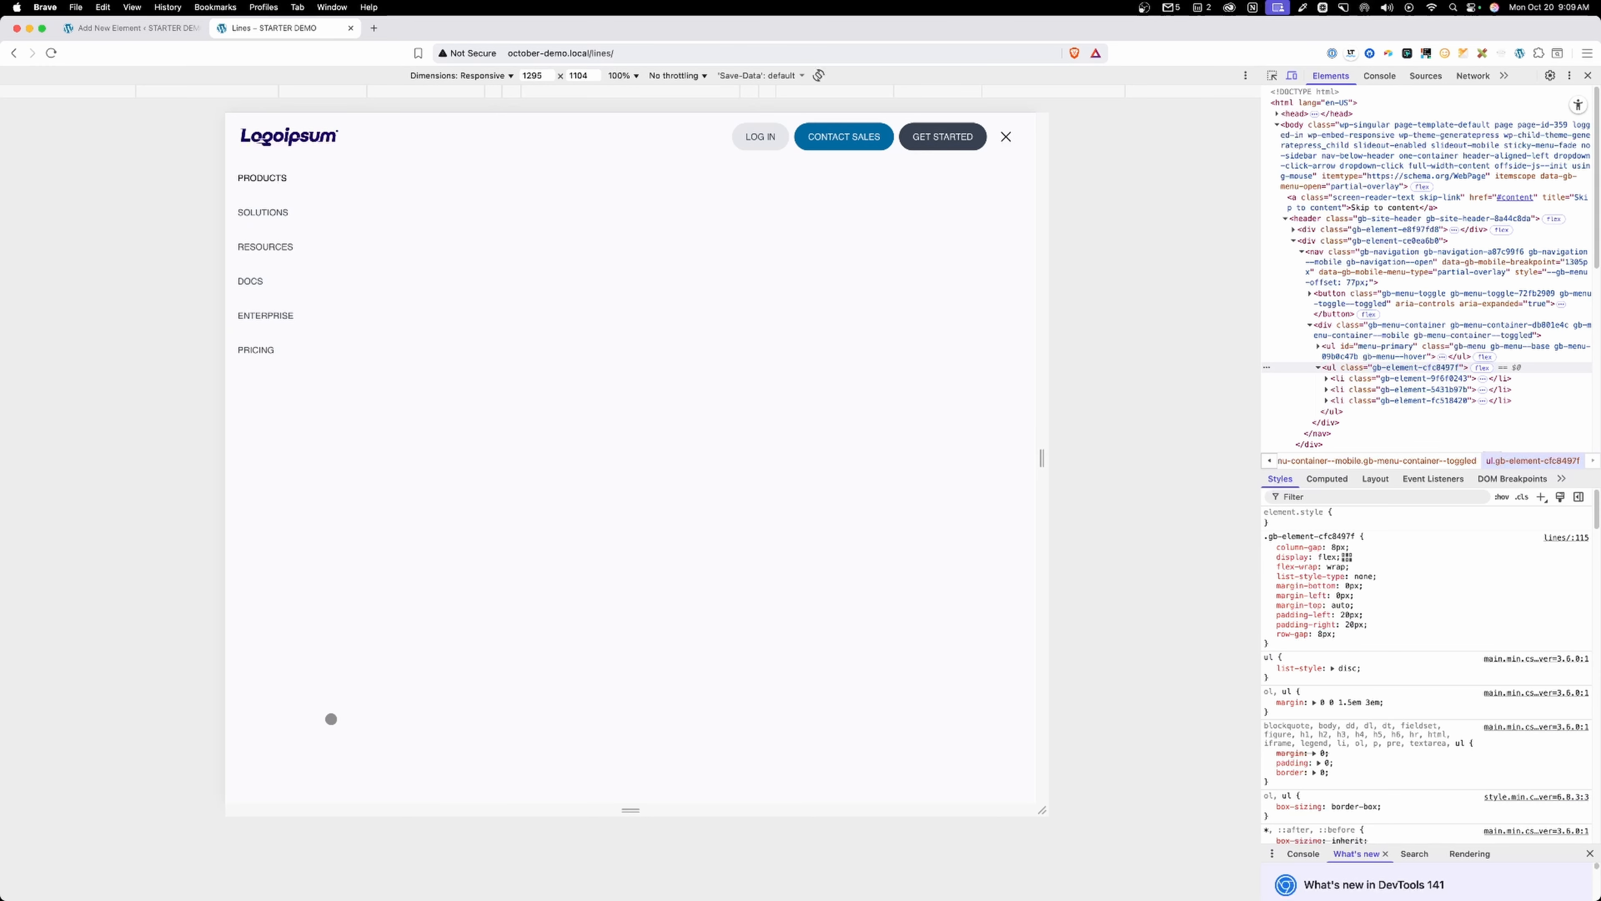
pyautogui.click(1009, 152)
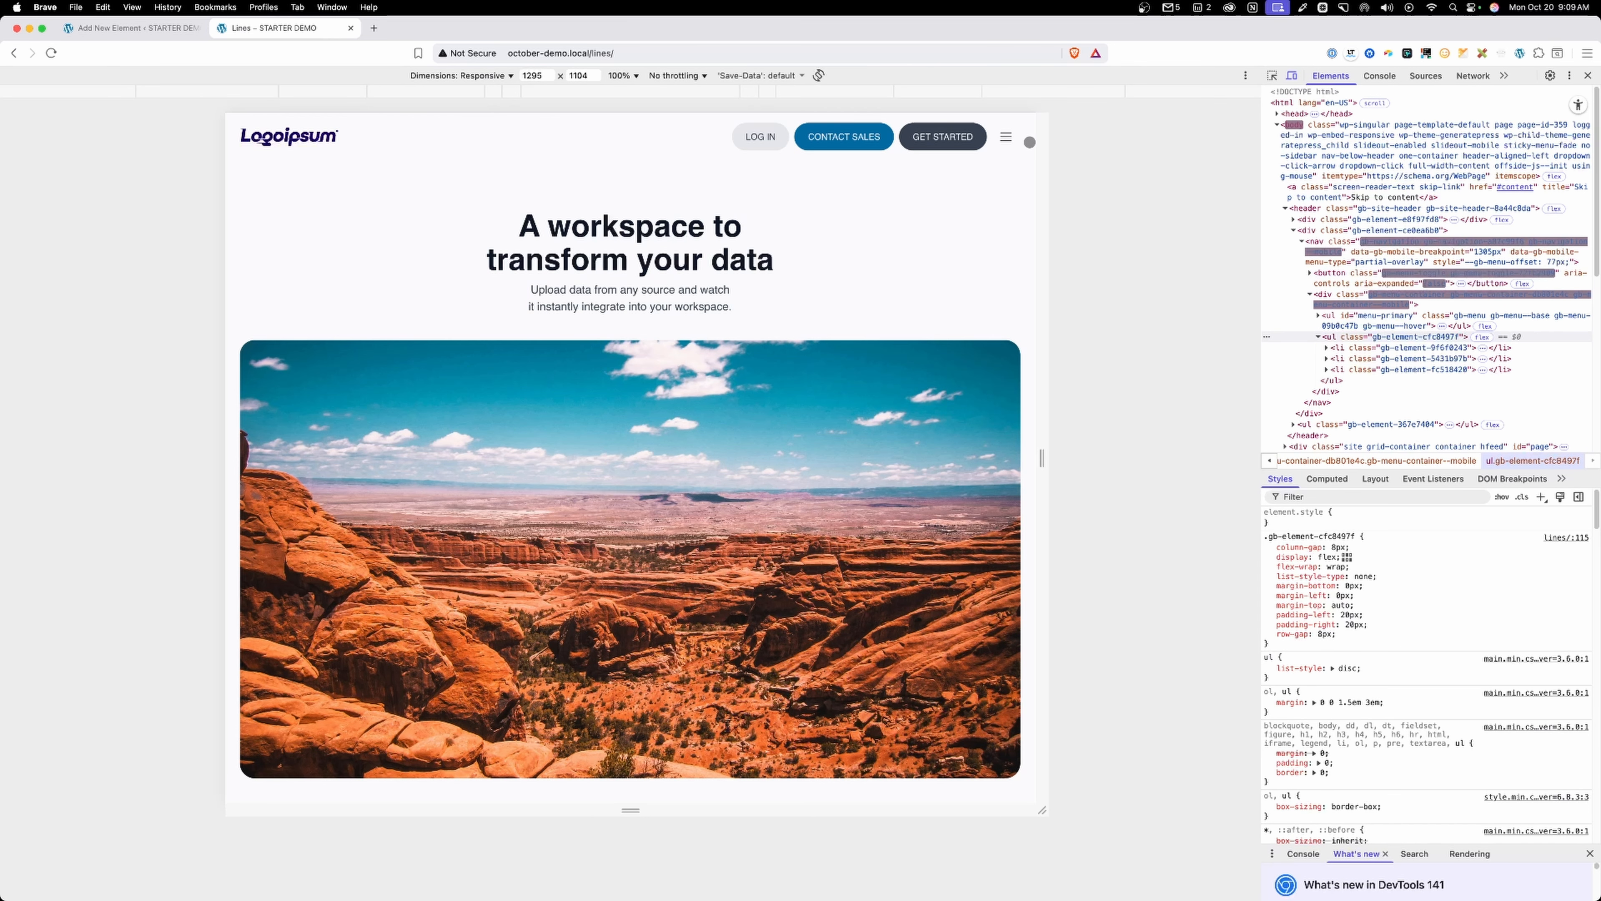
pyautogui.moveTo(1043, 143); pyautogui.dragTo(836, 142)
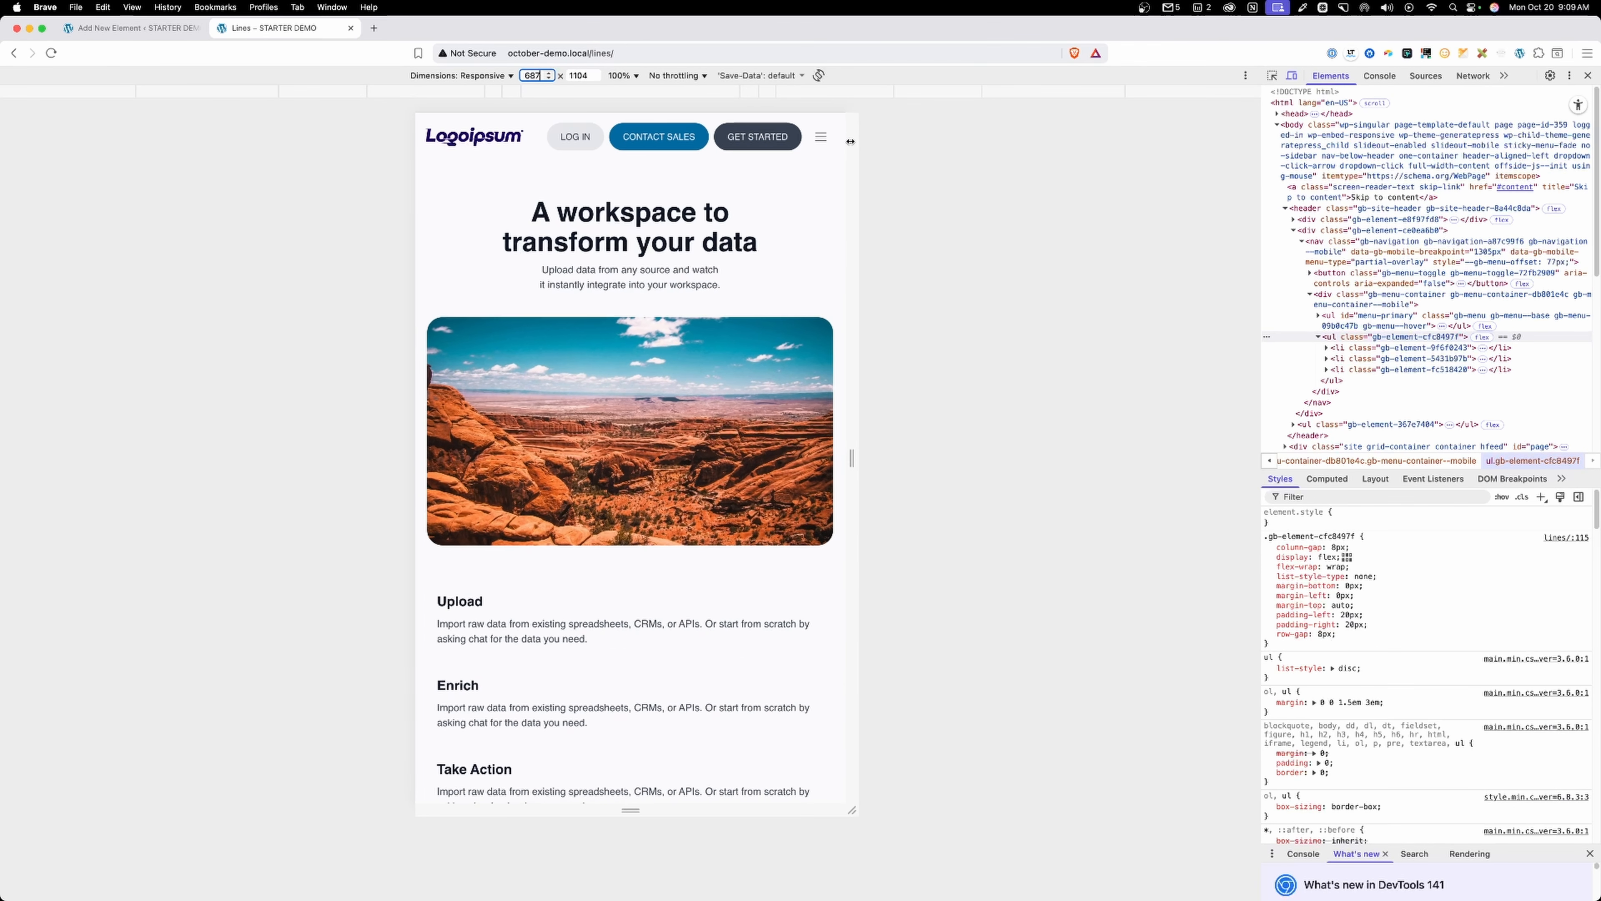
pyautogui.click(816, 136)
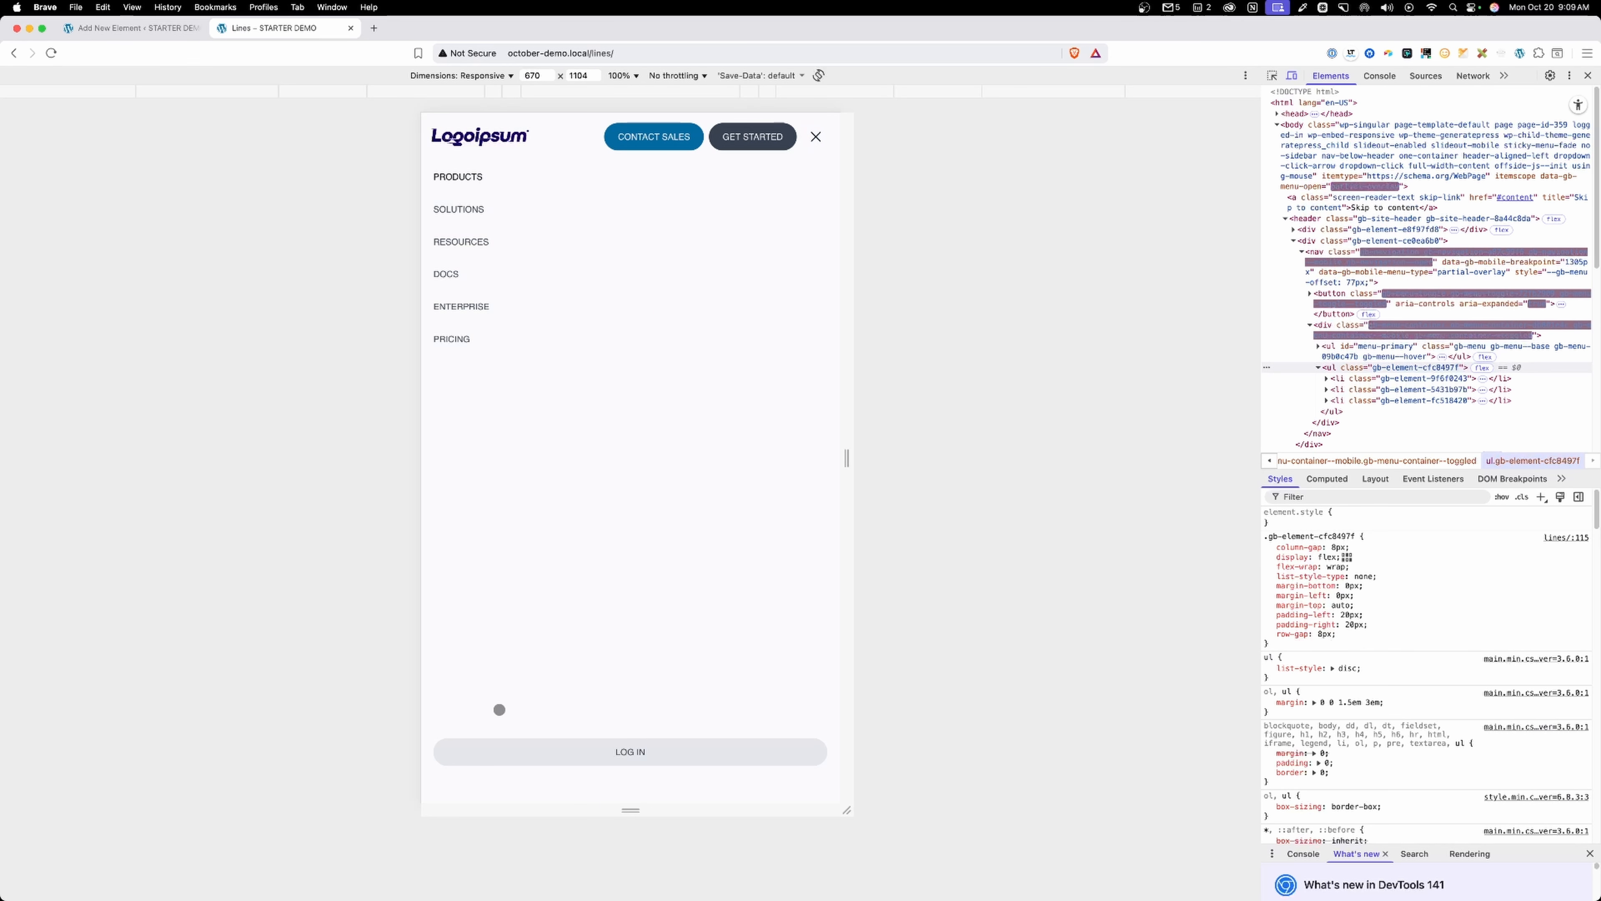
pyautogui.click(818, 139)
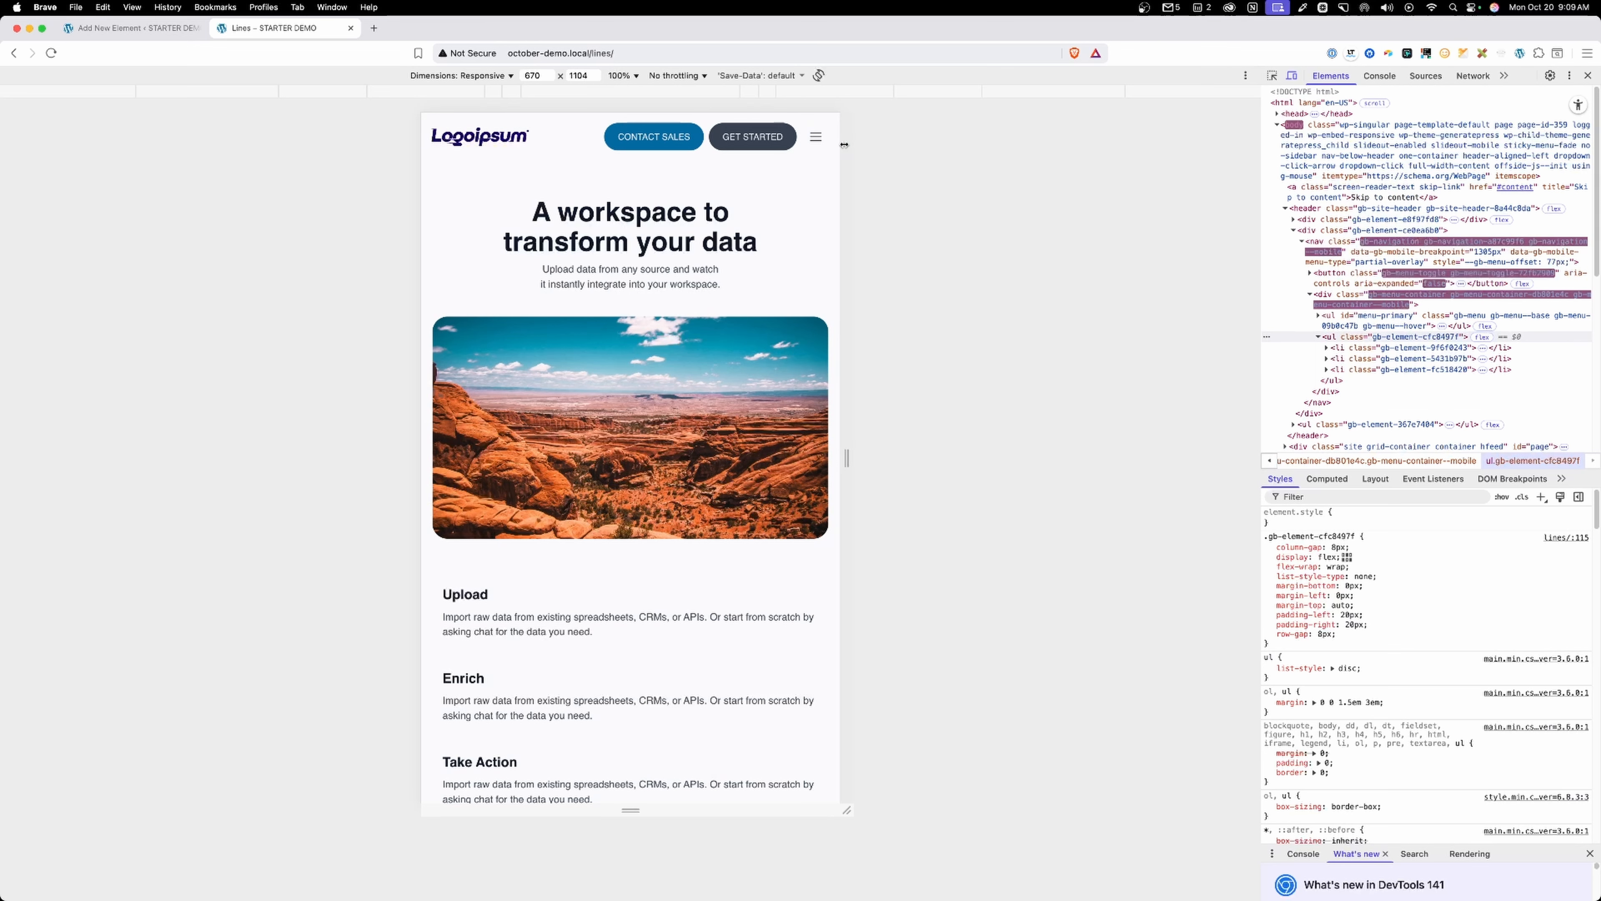
# Check the header and mobile menu at preview widths of about 566 px, 395 px and 284 px, and the desktop header at 1850 px.
pyautogui.moveTo(847, 457); pyautogui.dragTo(814, 458)
pyautogui.click(780, 133)
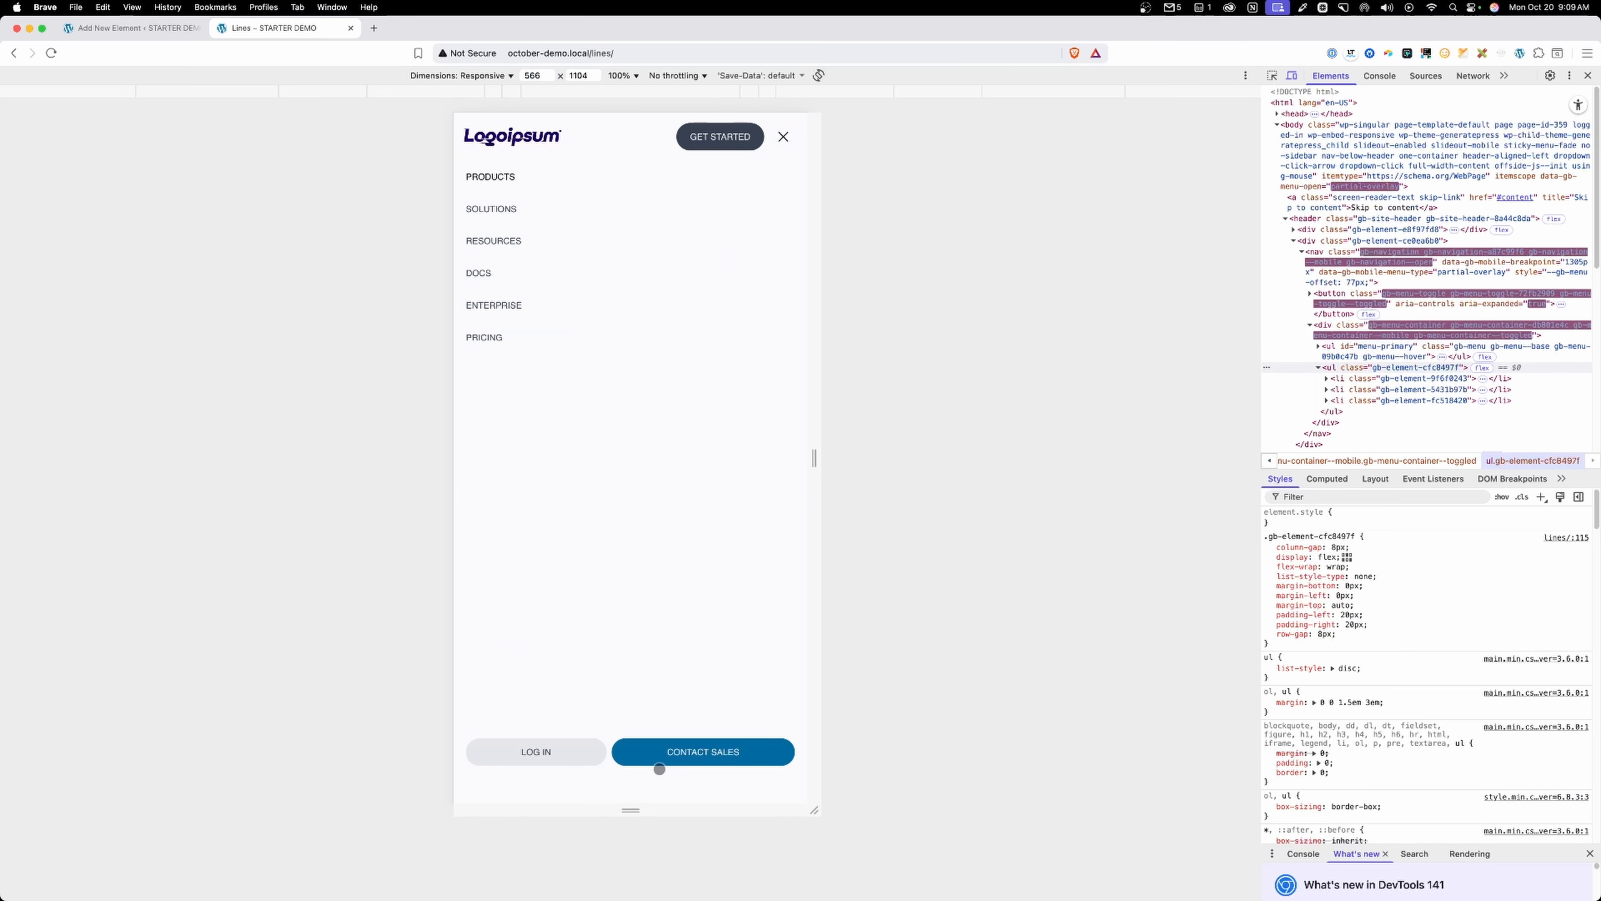
pyautogui.click(786, 145)
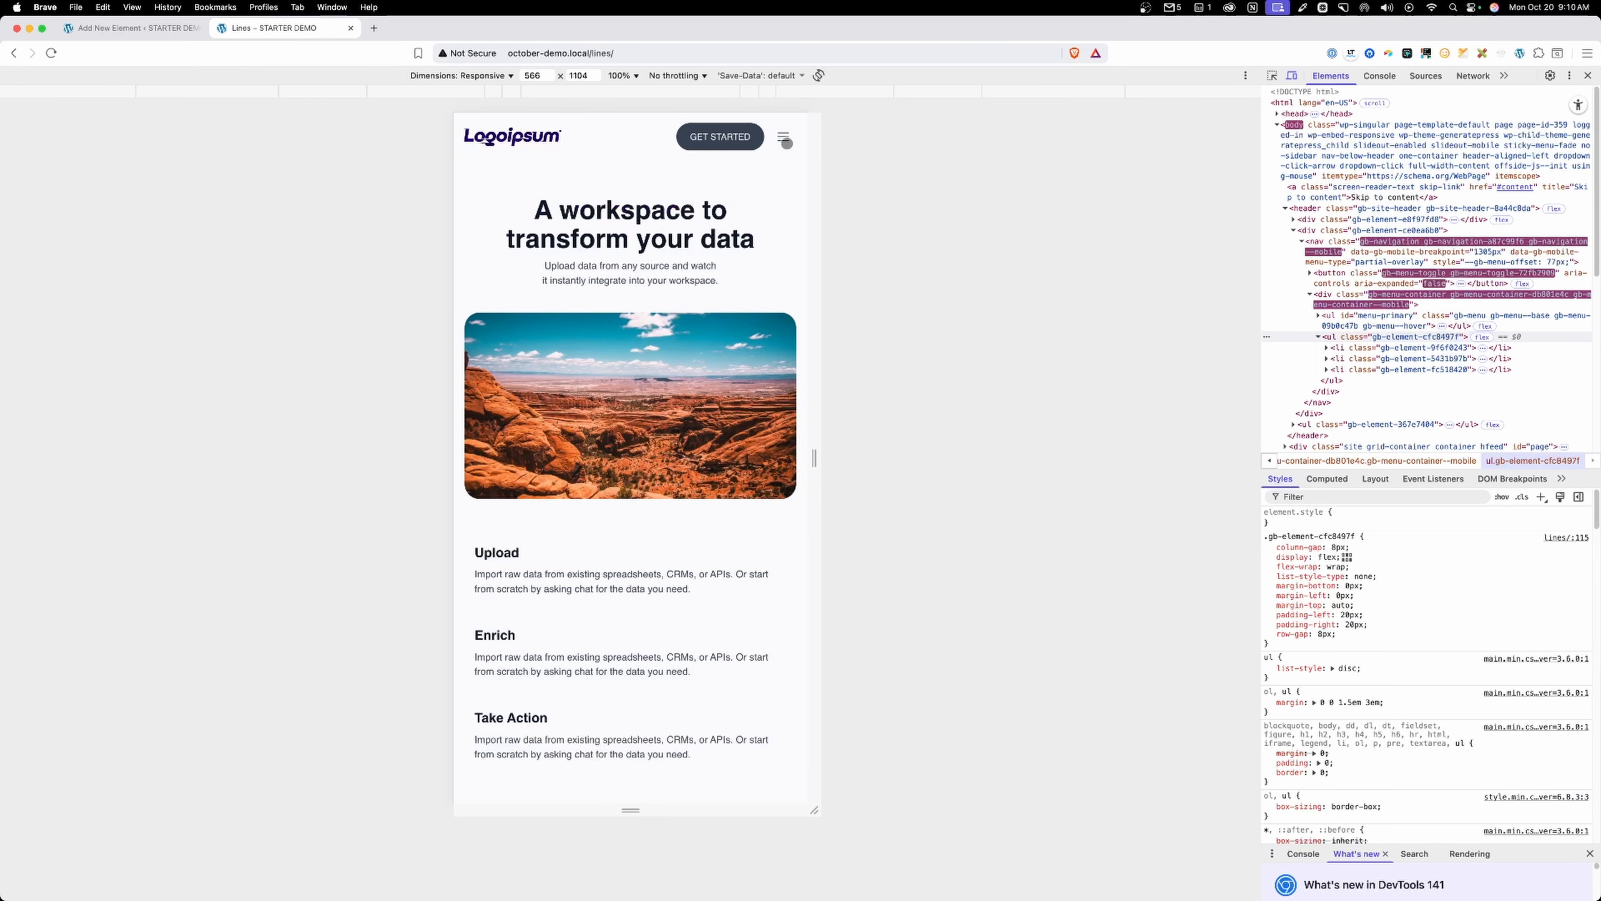
pyautogui.moveTo(817, 141); pyautogui.dragTo(764, 141)
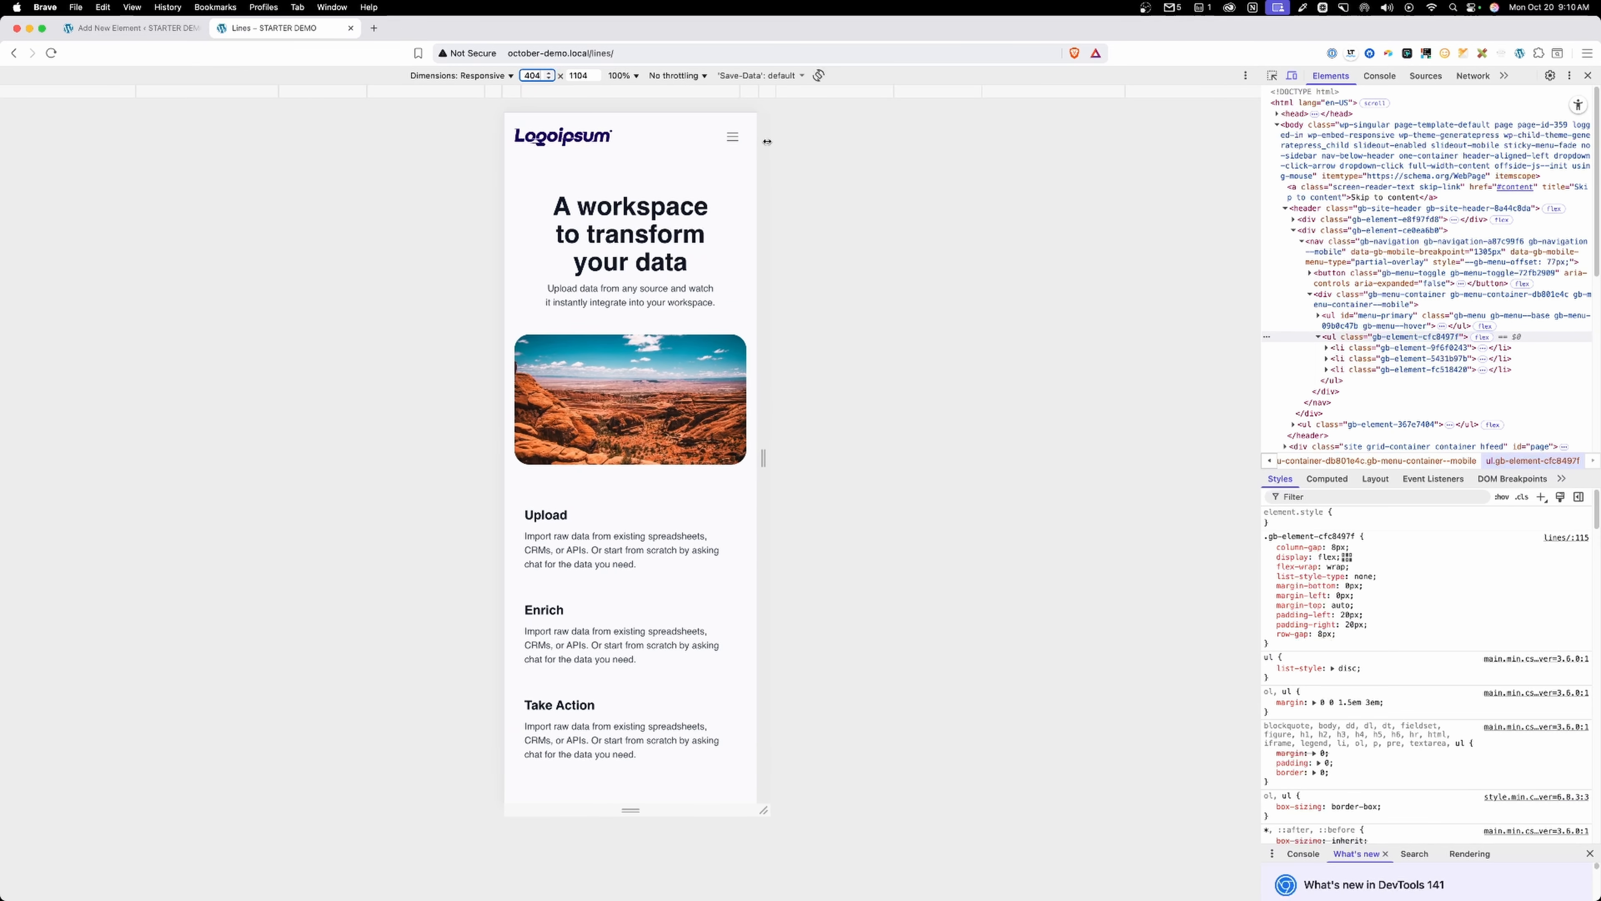
pyautogui.click(726, 136)
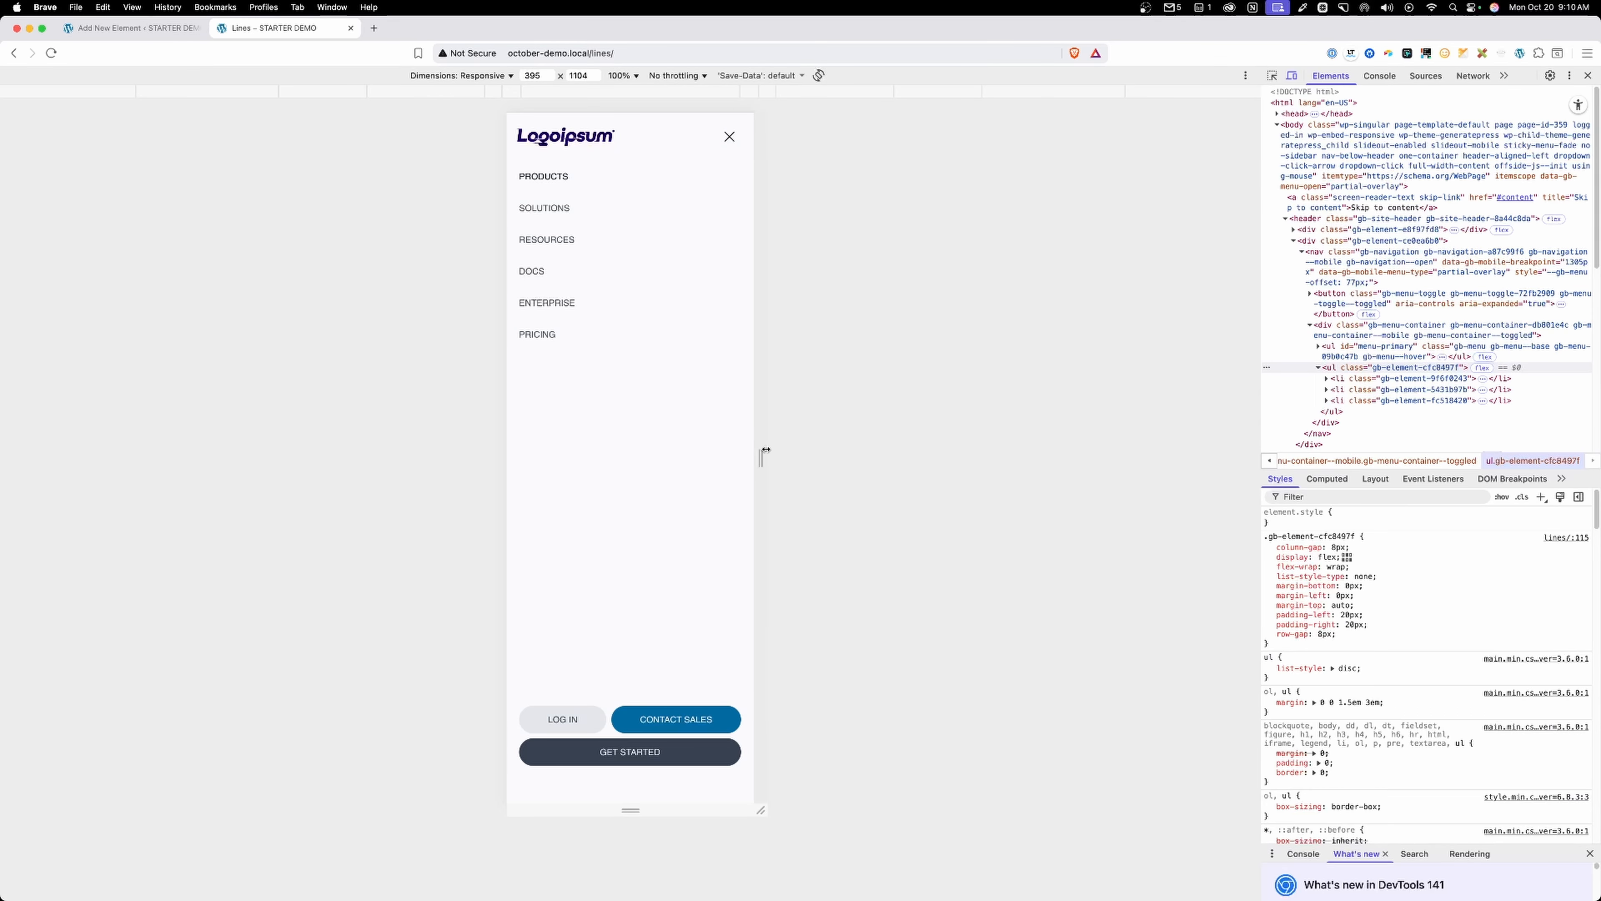
pyautogui.moveTo(765, 449); pyautogui.dragTo(727, 454)
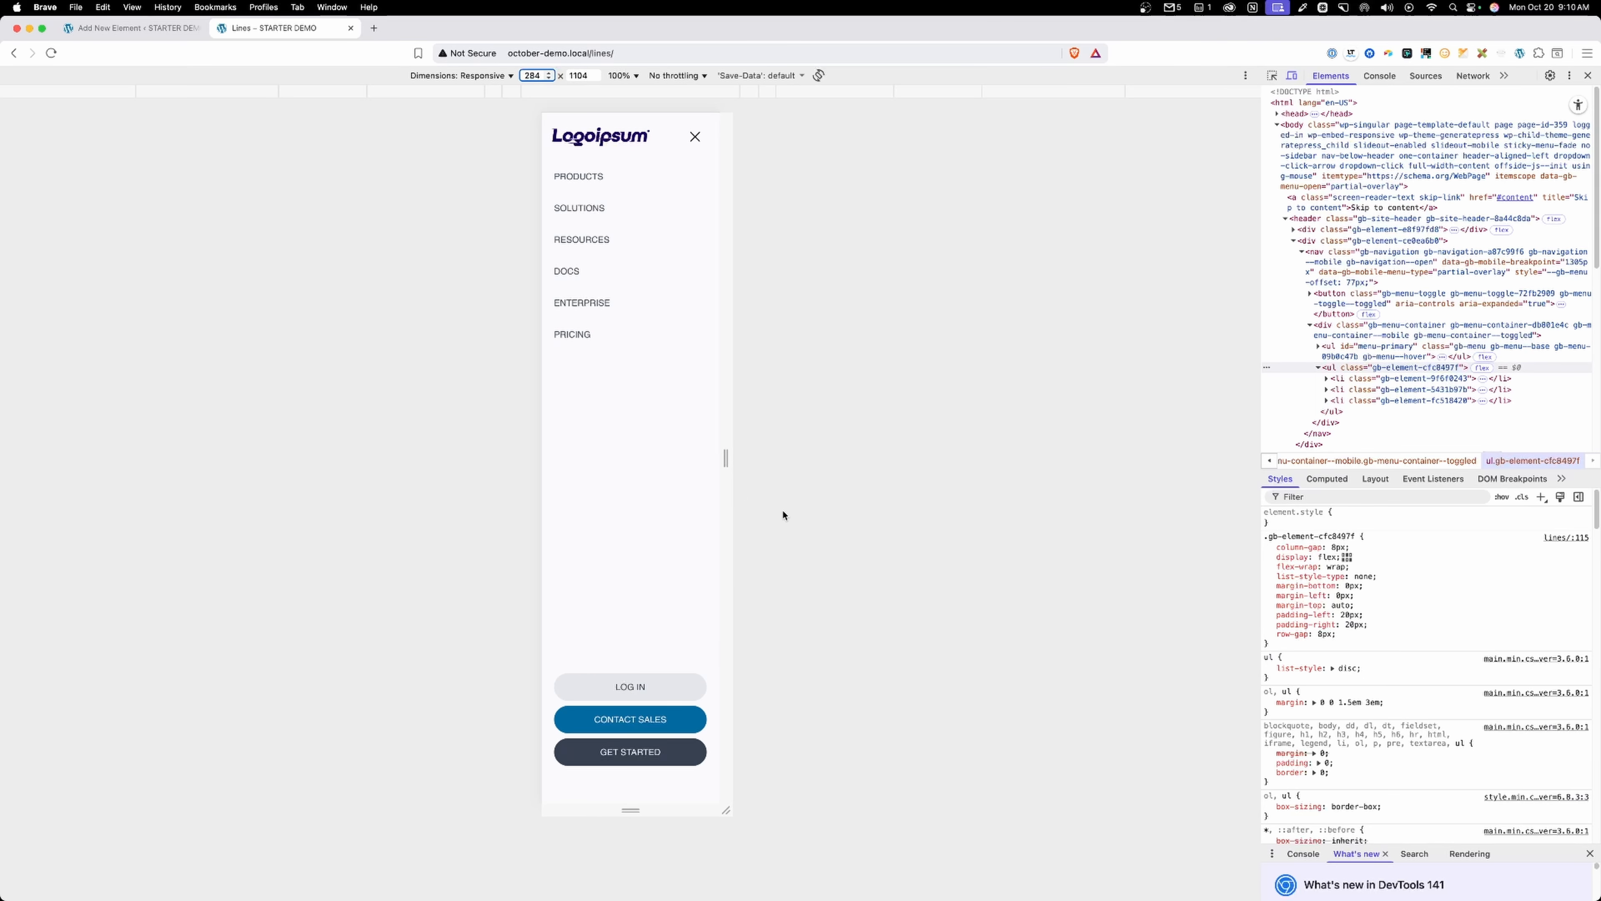
pyautogui.moveTo(725, 478); pyautogui.dragTo(1218, 466)
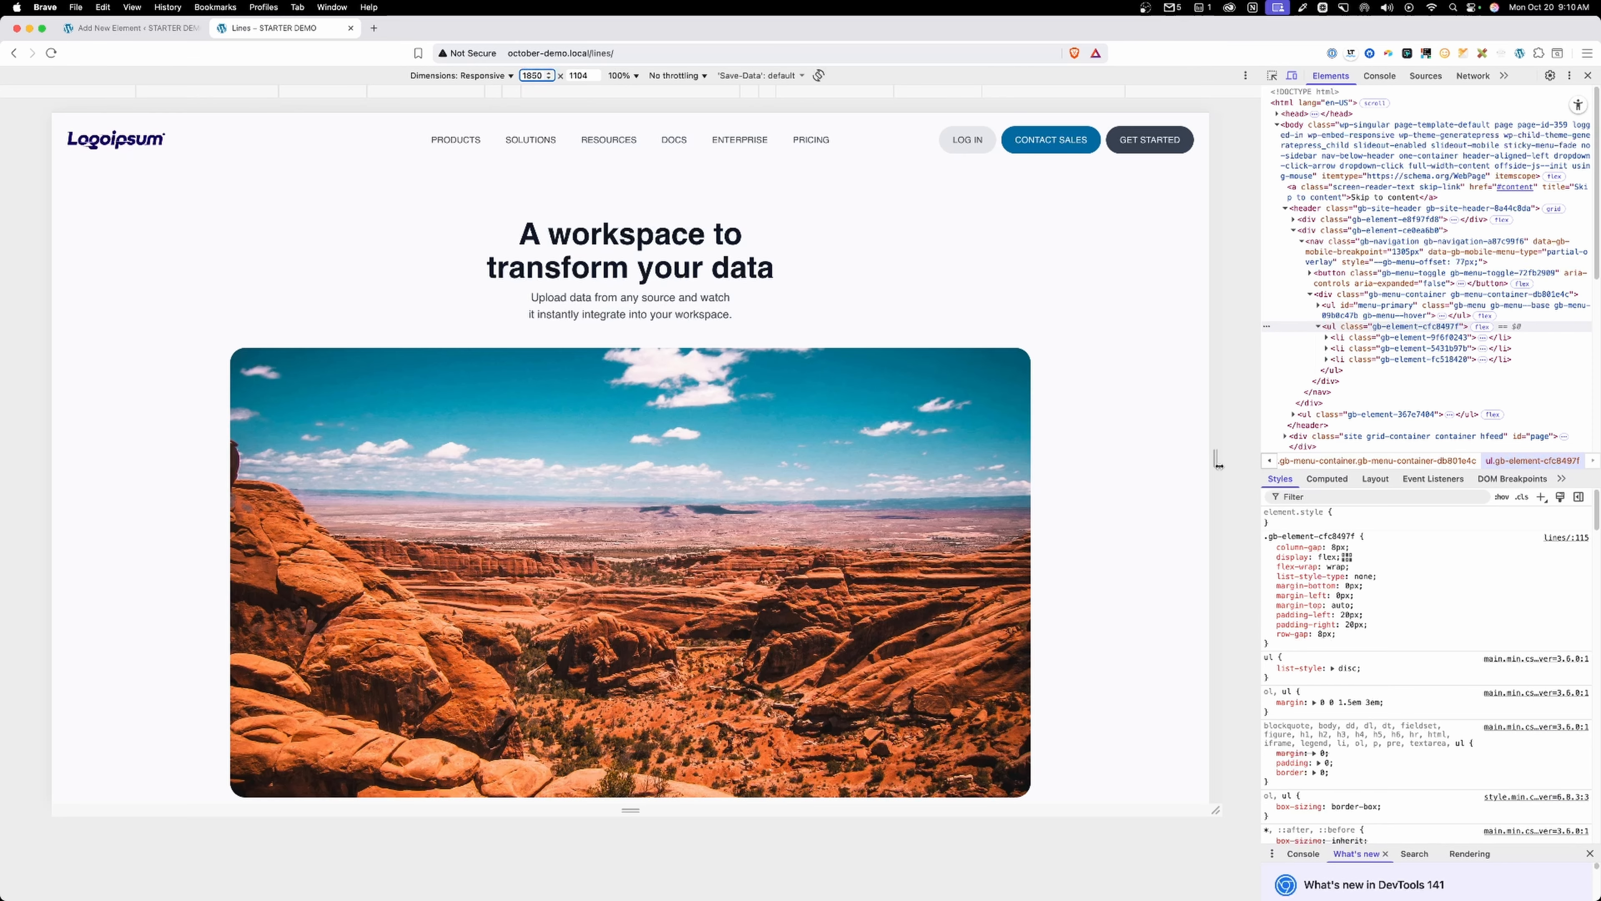